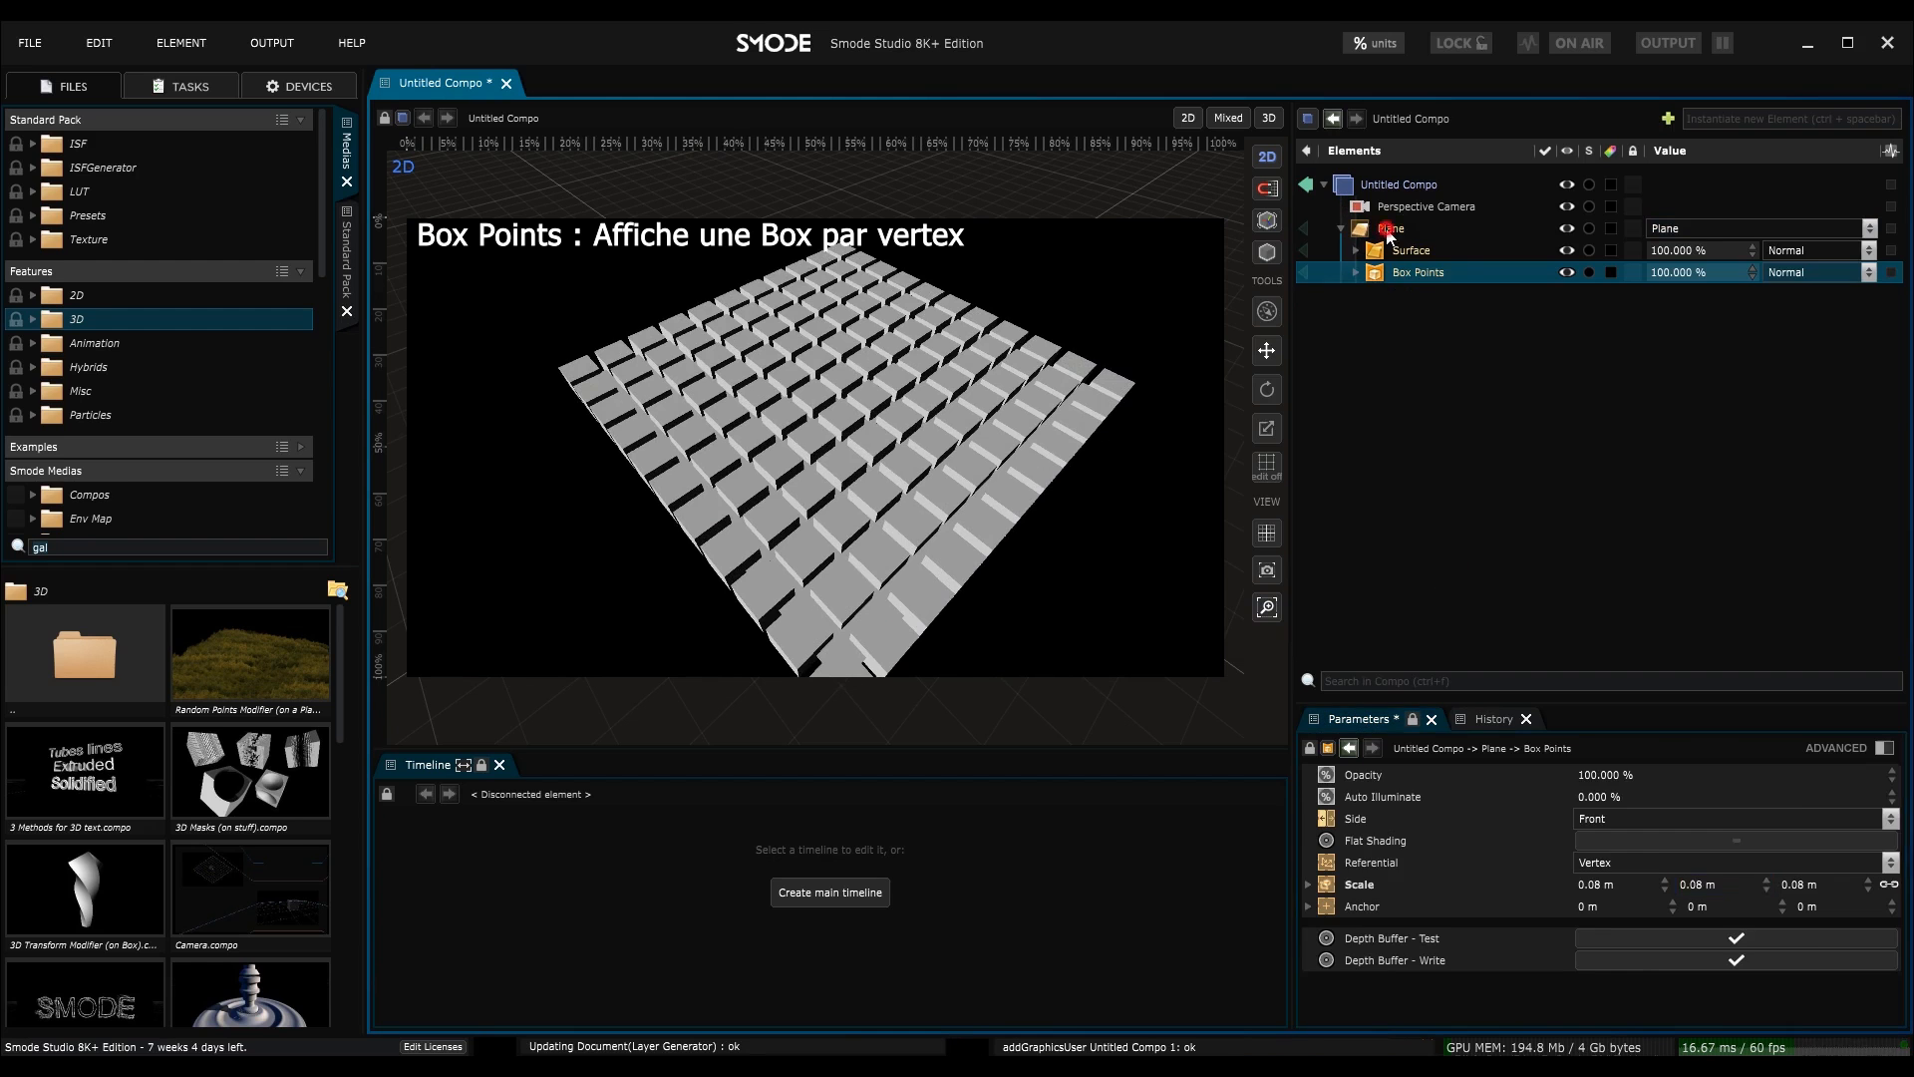
# - Set the plane's size to 2.24 m and add a Thick Lines renderer to it
pyautogui.moveTo(1772, 847); pyautogui.dragTo(1492, 355)
pyautogui.rightClick(1363, 231)
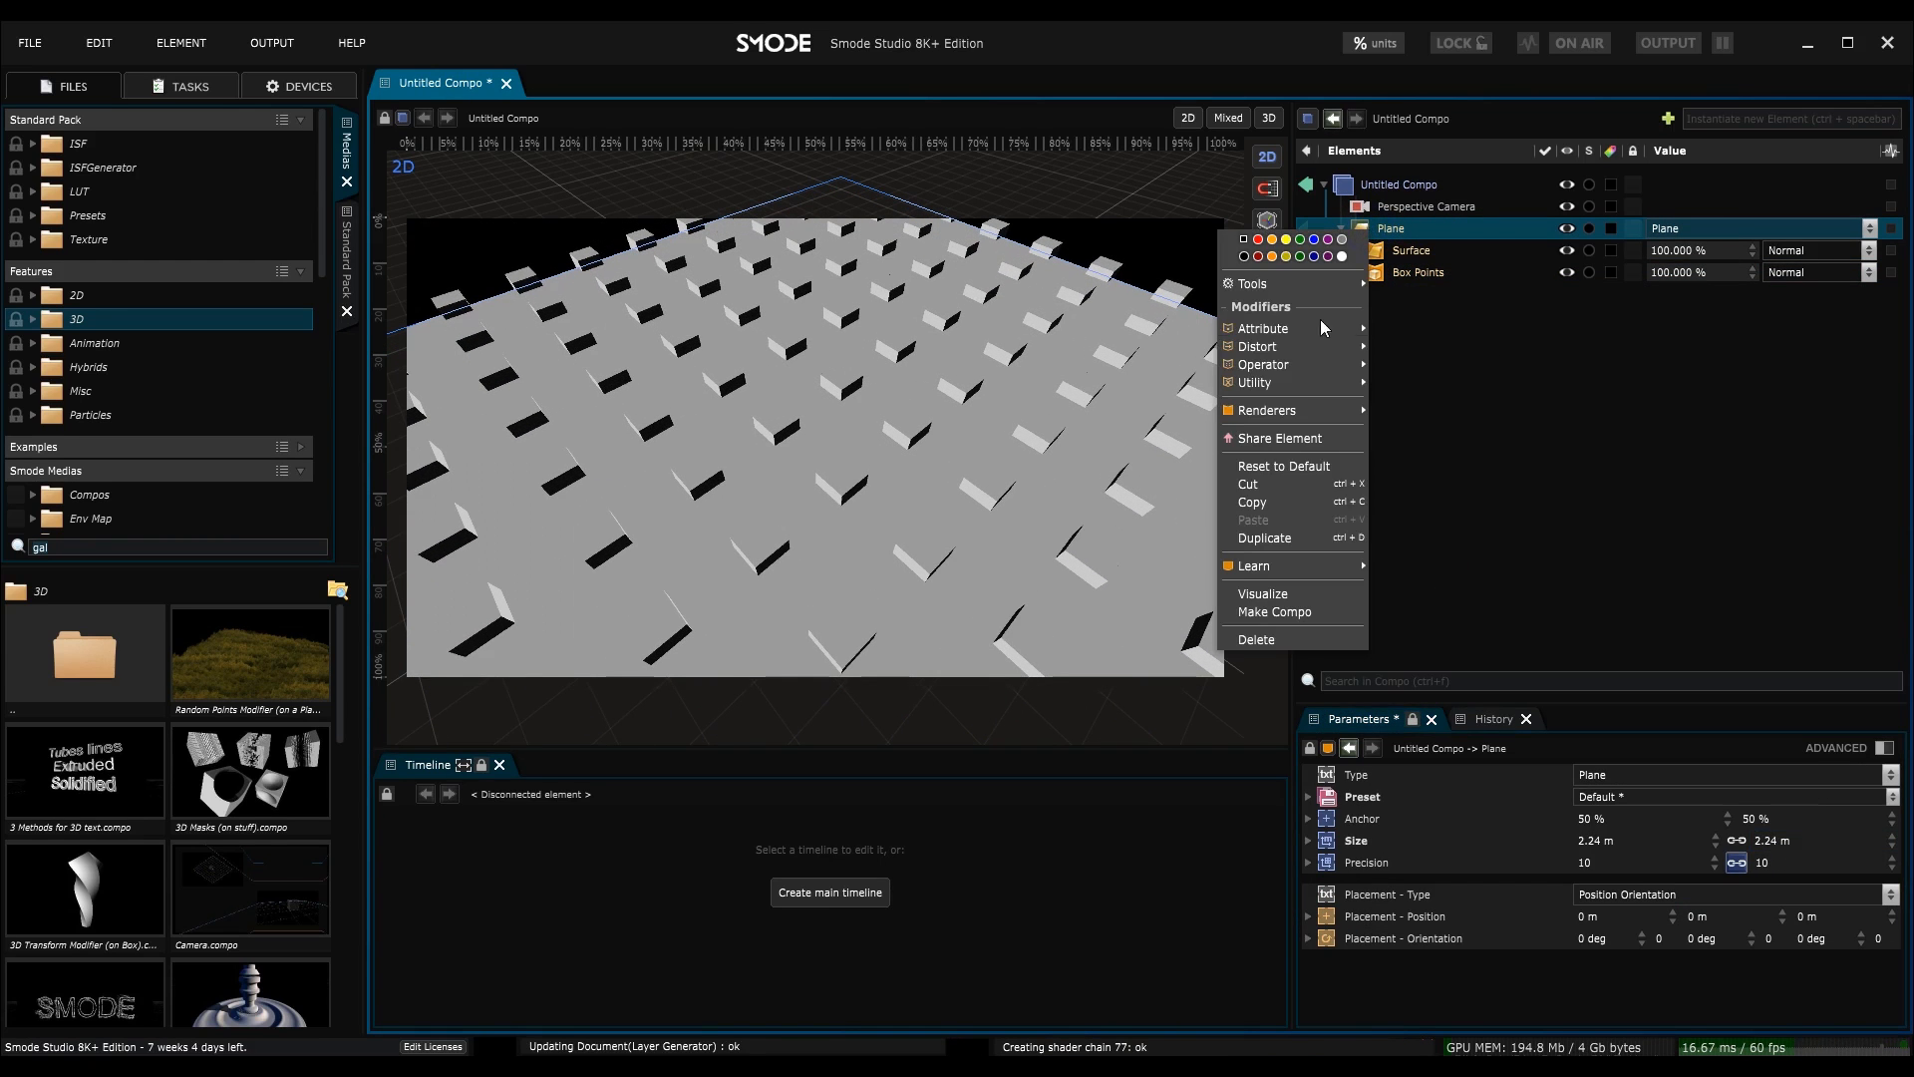
pyautogui.moveTo(1280, 411)
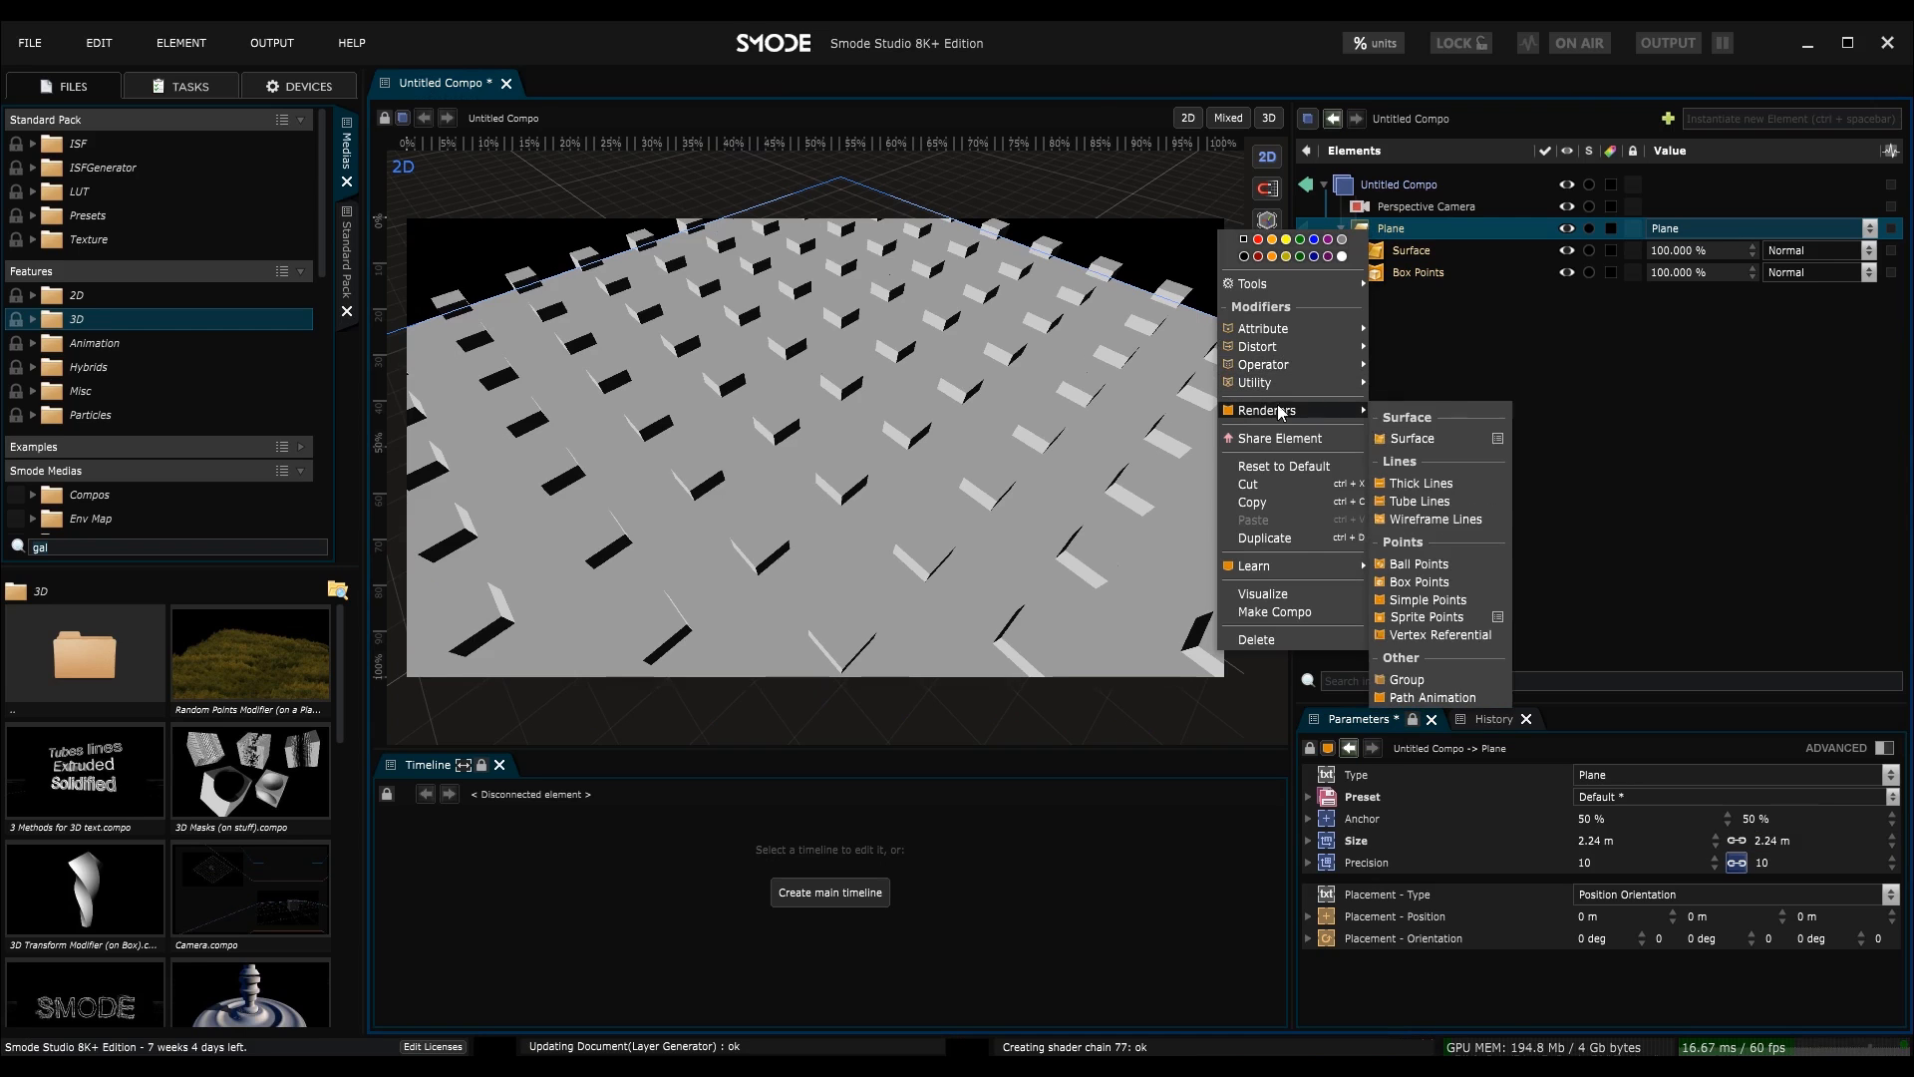
pyautogui.click(1434, 481)
# - Change the Thick Lines map to Uniform and set its color to white, FFFFFFFF
pyautogui.click(1355, 294)
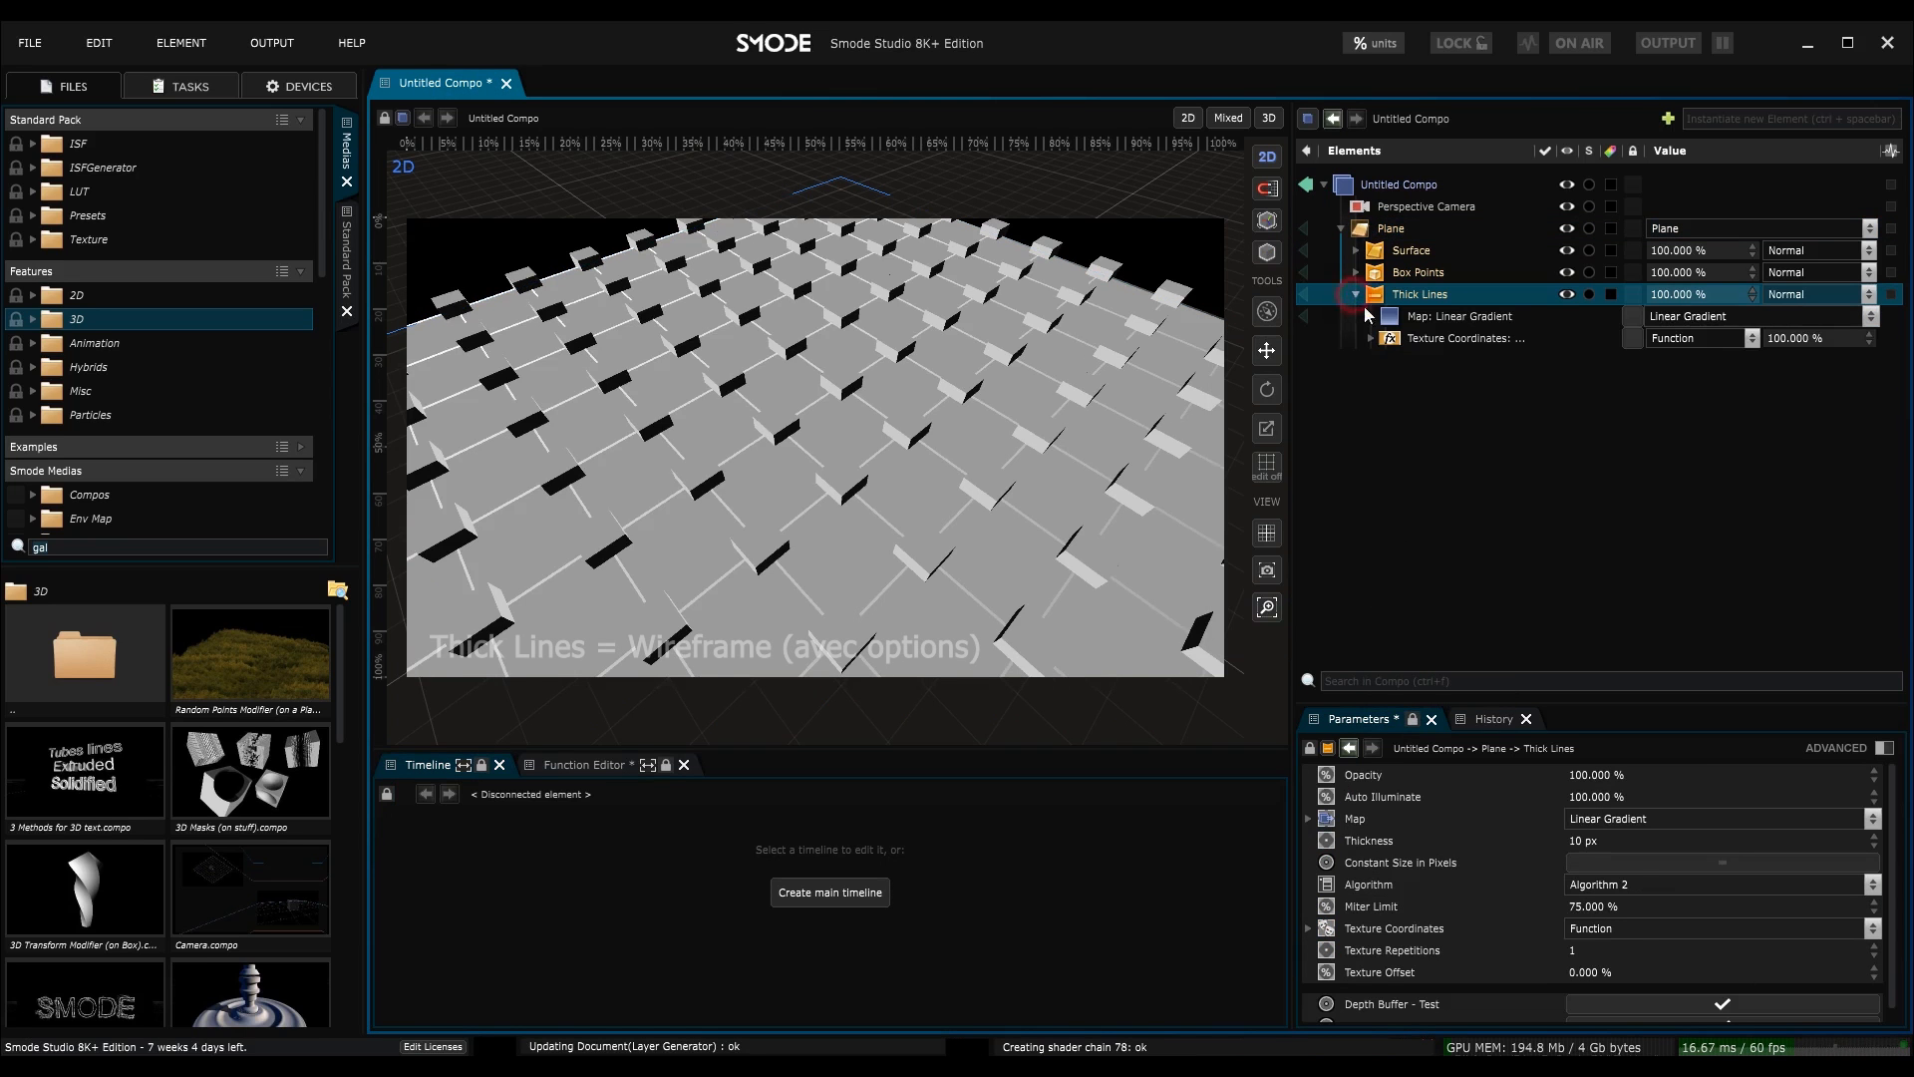
pyautogui.click(1690, 316)
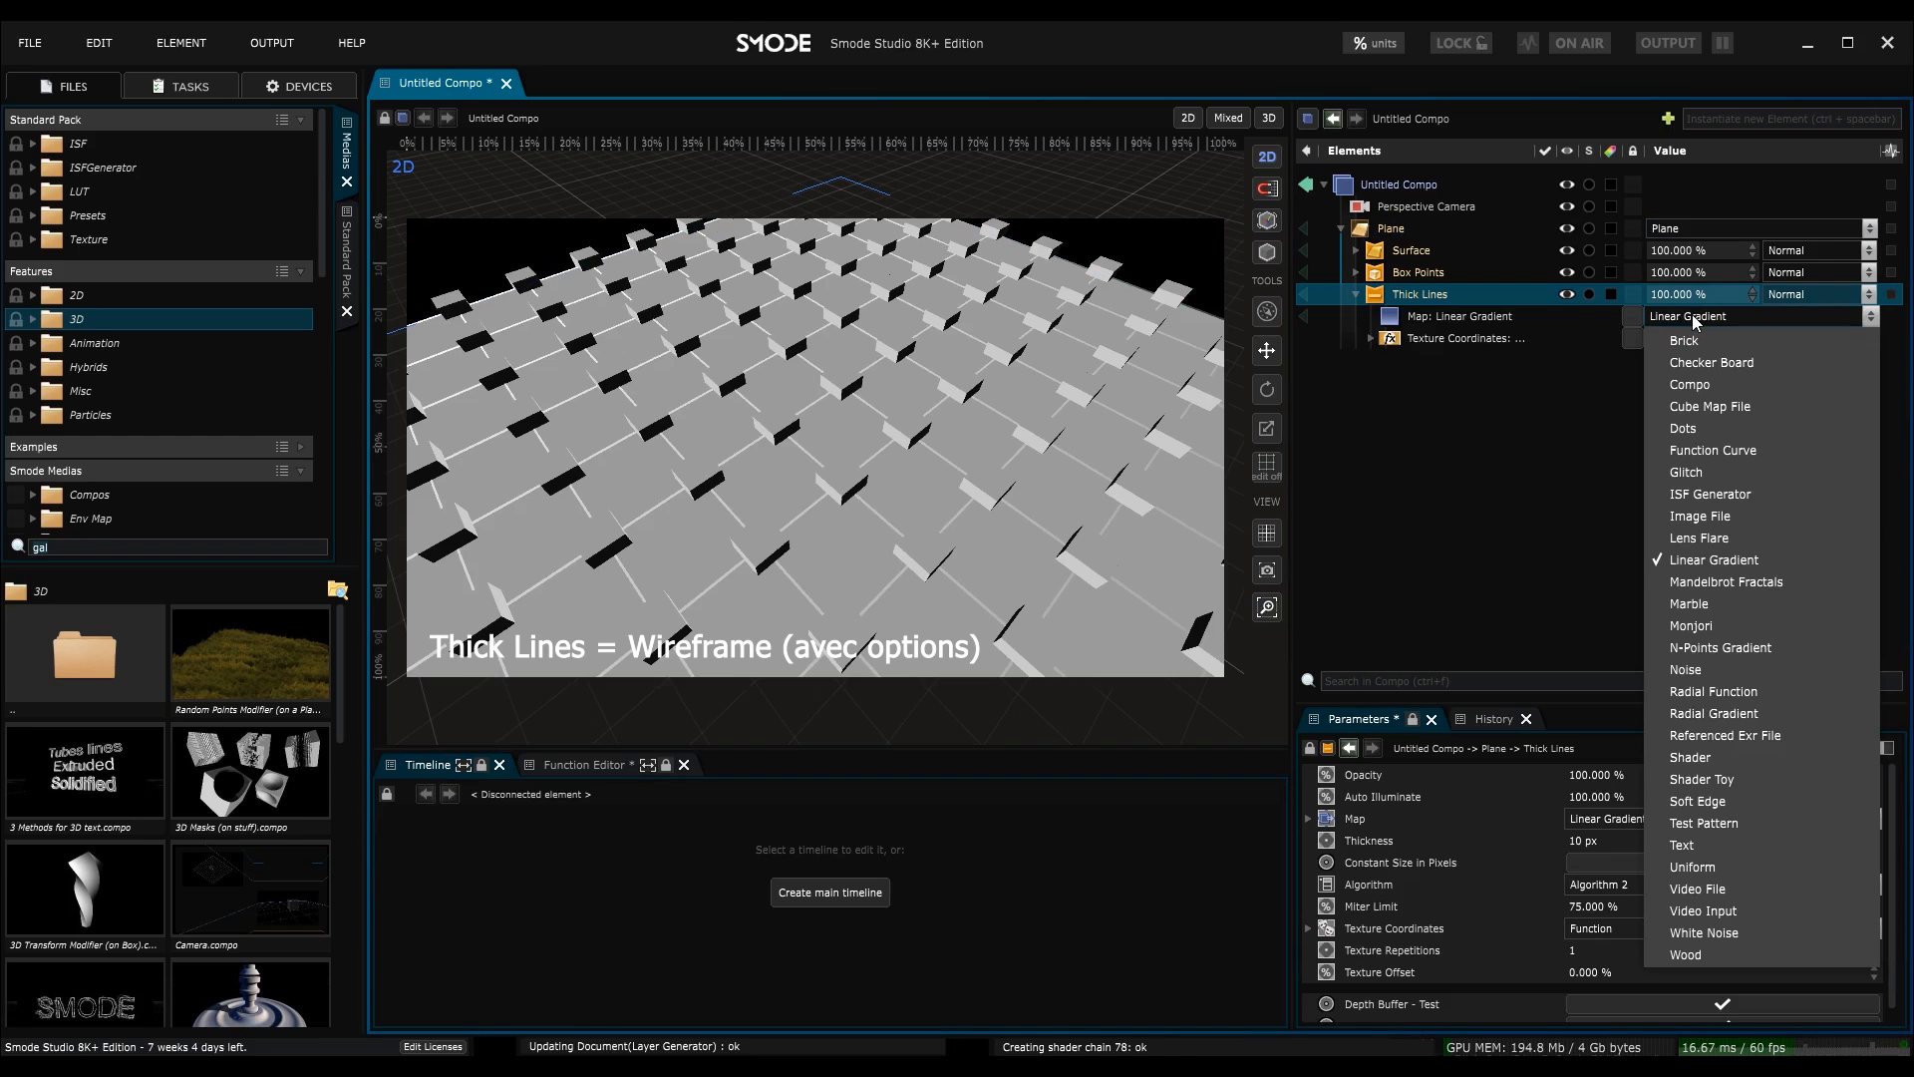
pyautogui.click(1707, 866)
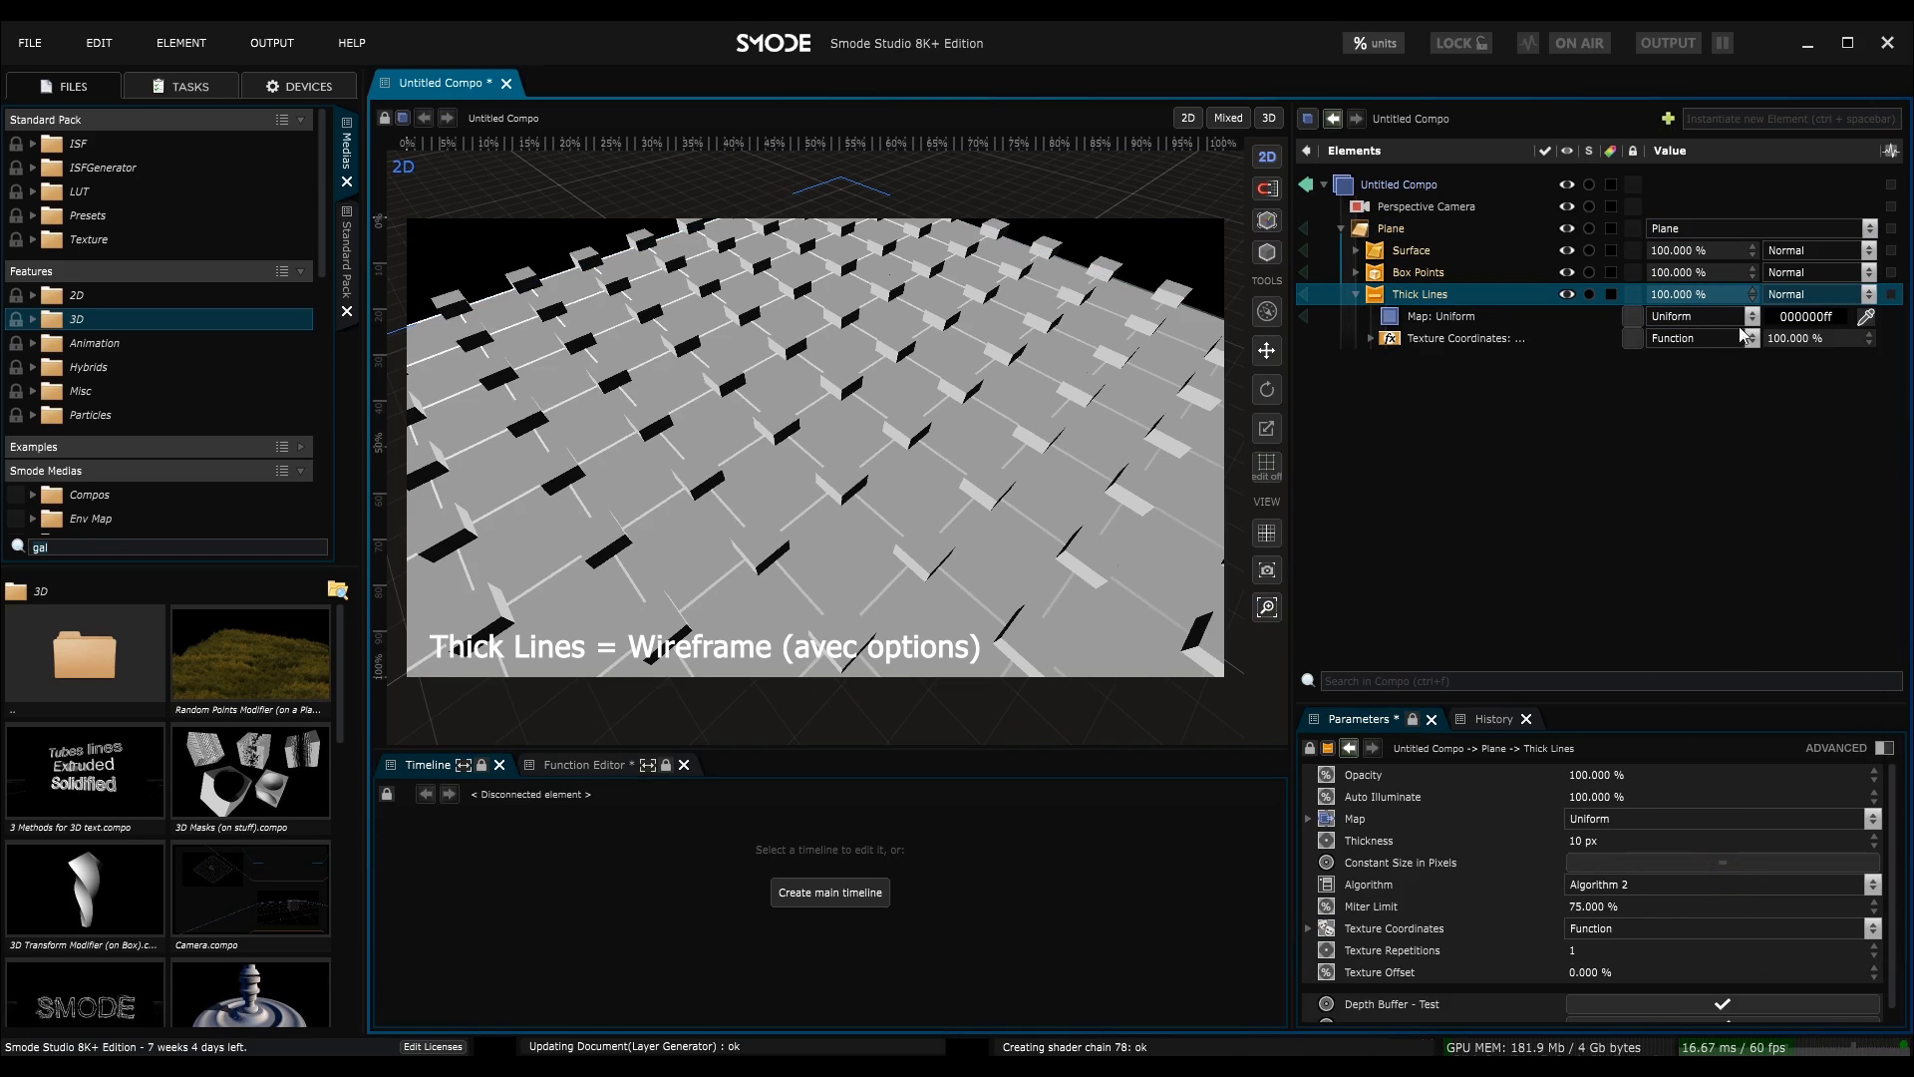
pyautogui.click(1806, 316)
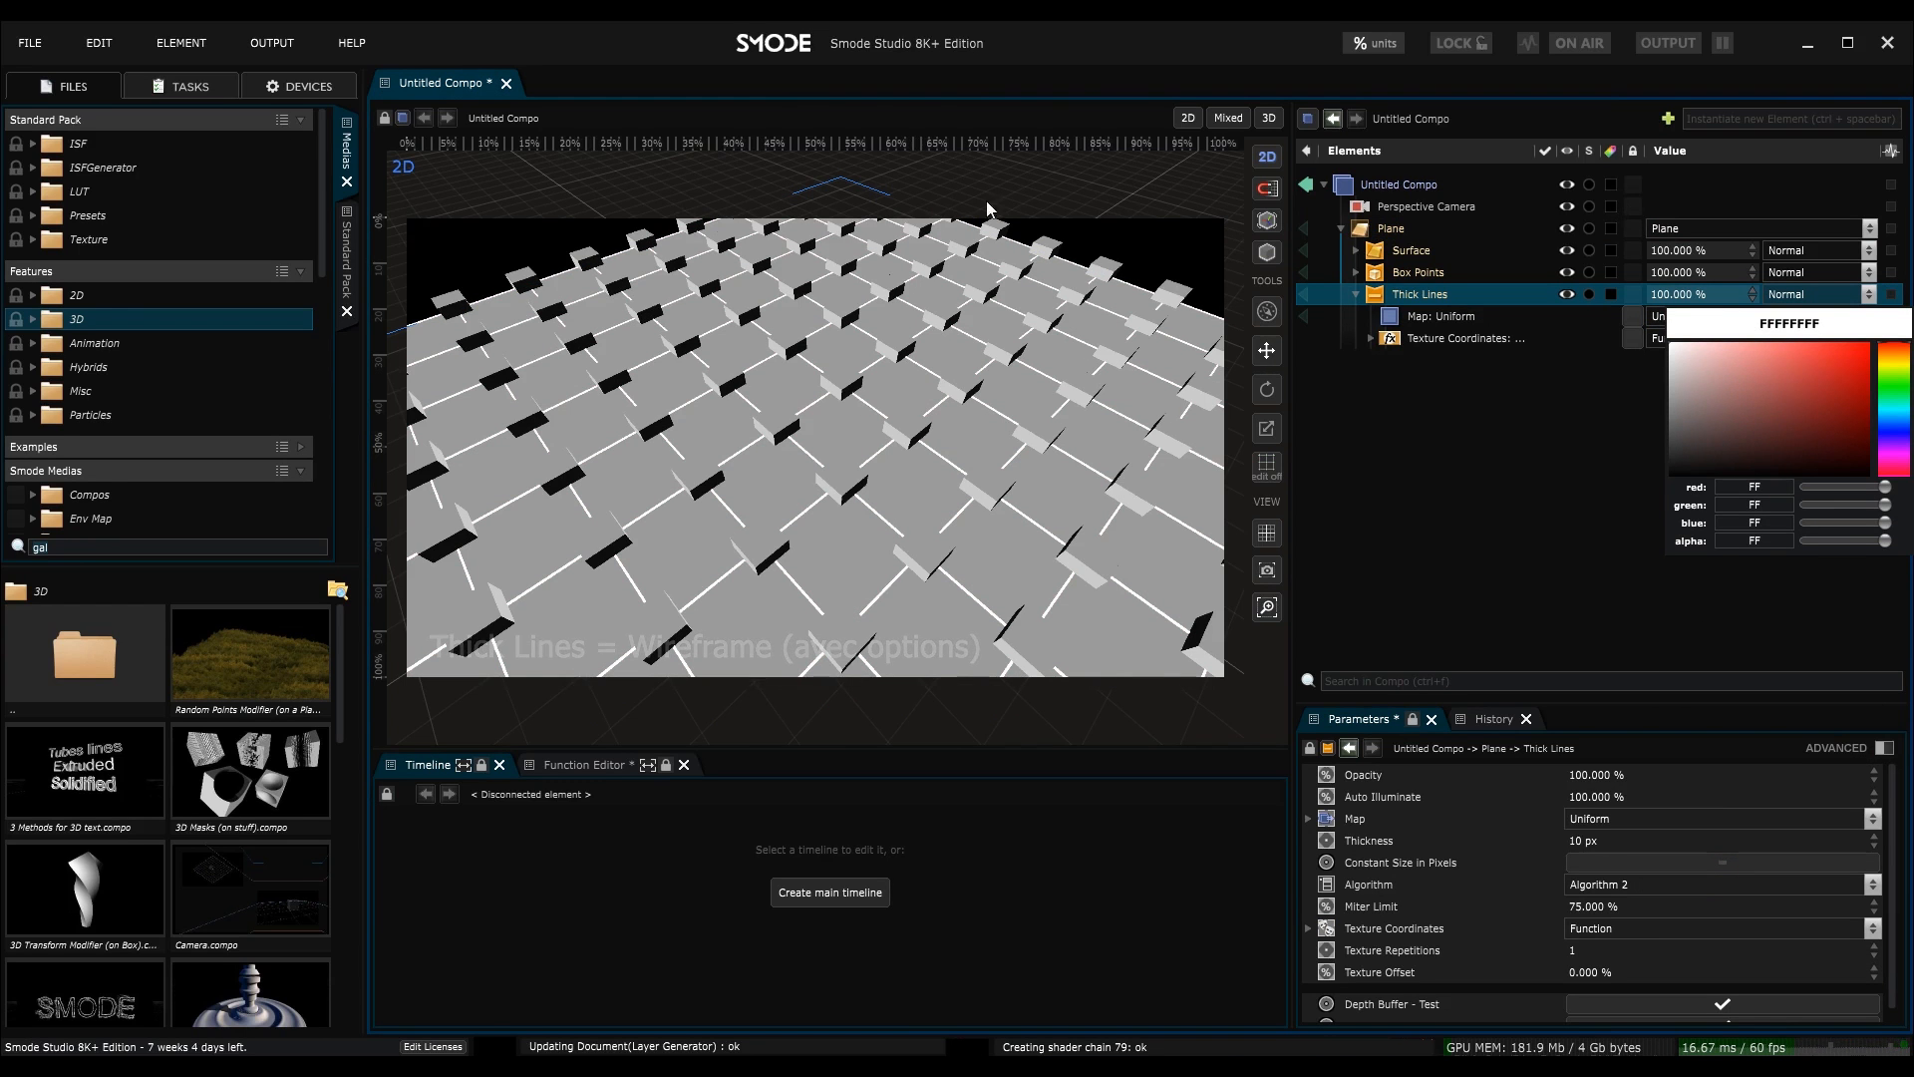
# - Switch the viewport to 3D mode and frame the whole plane together with the camera
pyautogui.click(1269, 118)
pyautogui.scroll(2, 828, 580)
pyautogui.moveTo(828, 580); pyautogui.dragTo(918, 463, button='middle')
pyautogui.scroll(5, 986, 382)
pyautogui.scroll(-2, 986, 390)
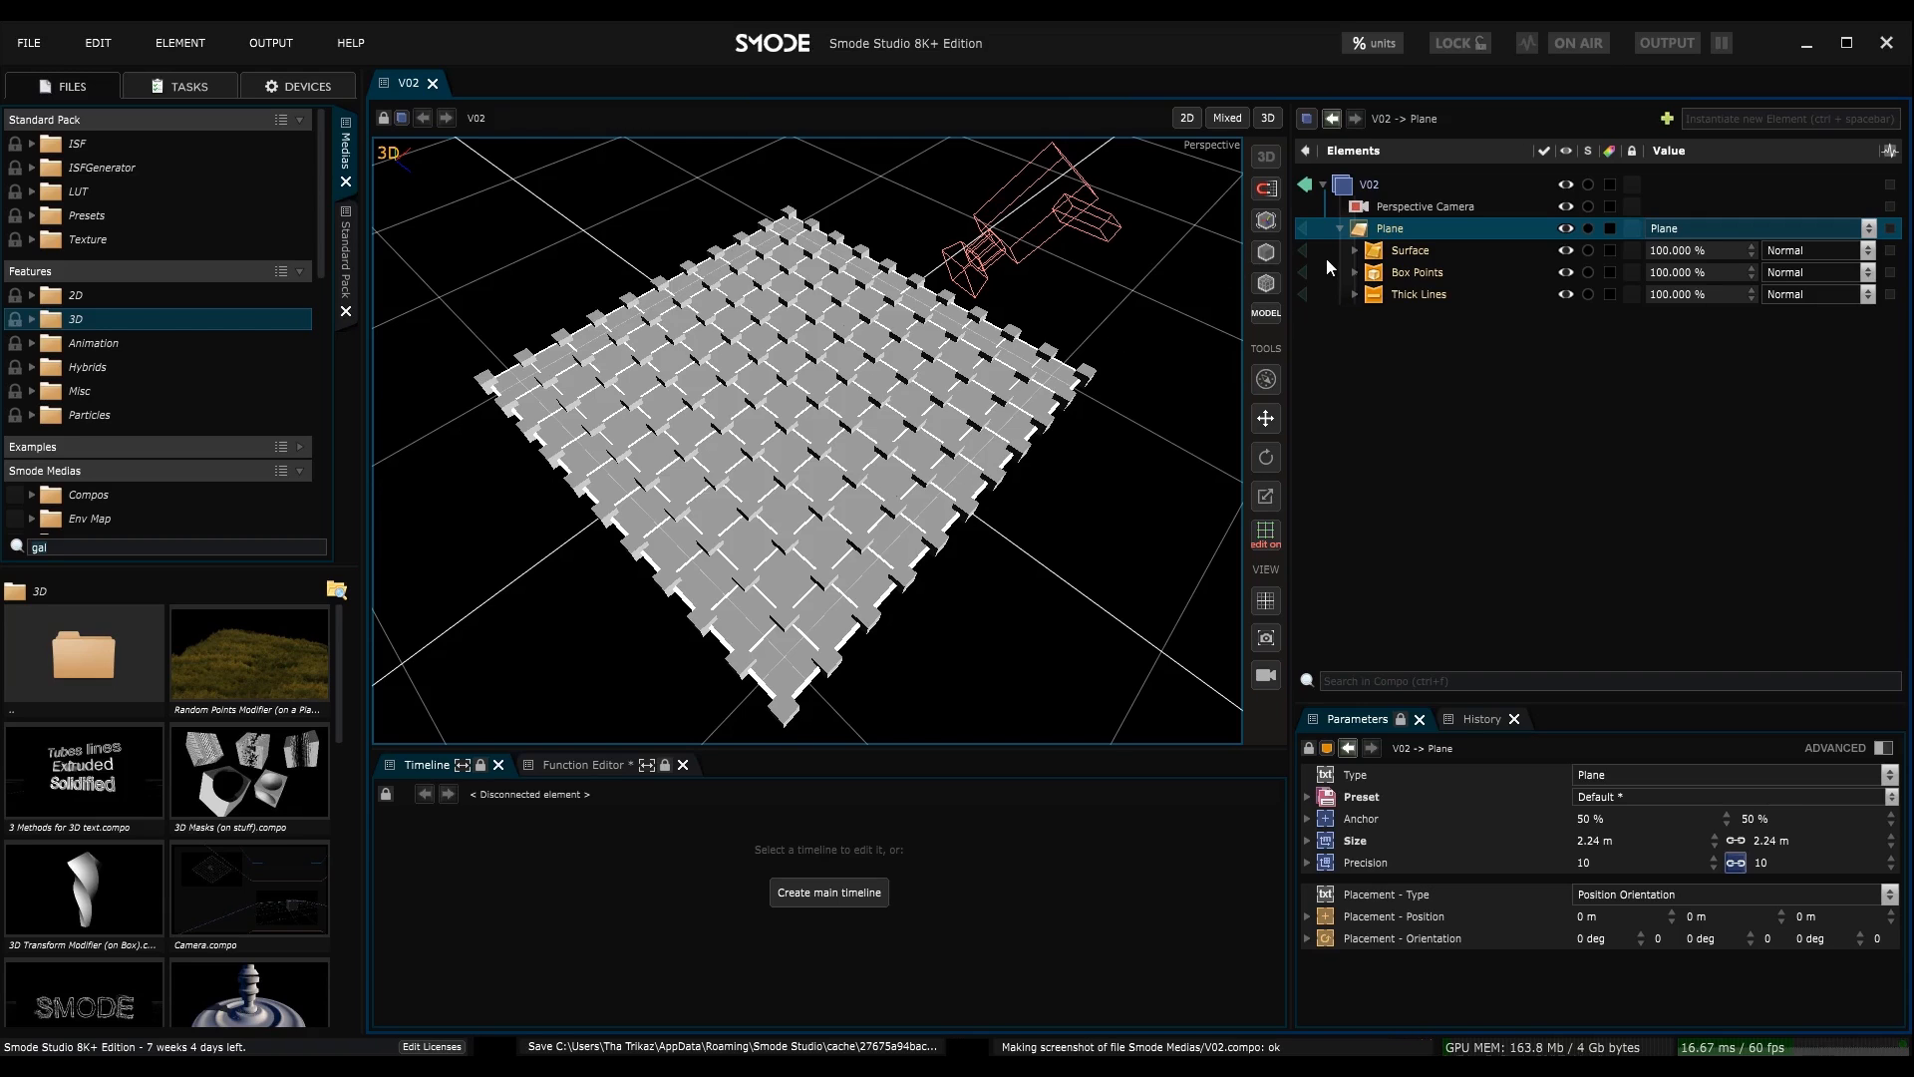
pyautogui.rightClick(1360, 231)
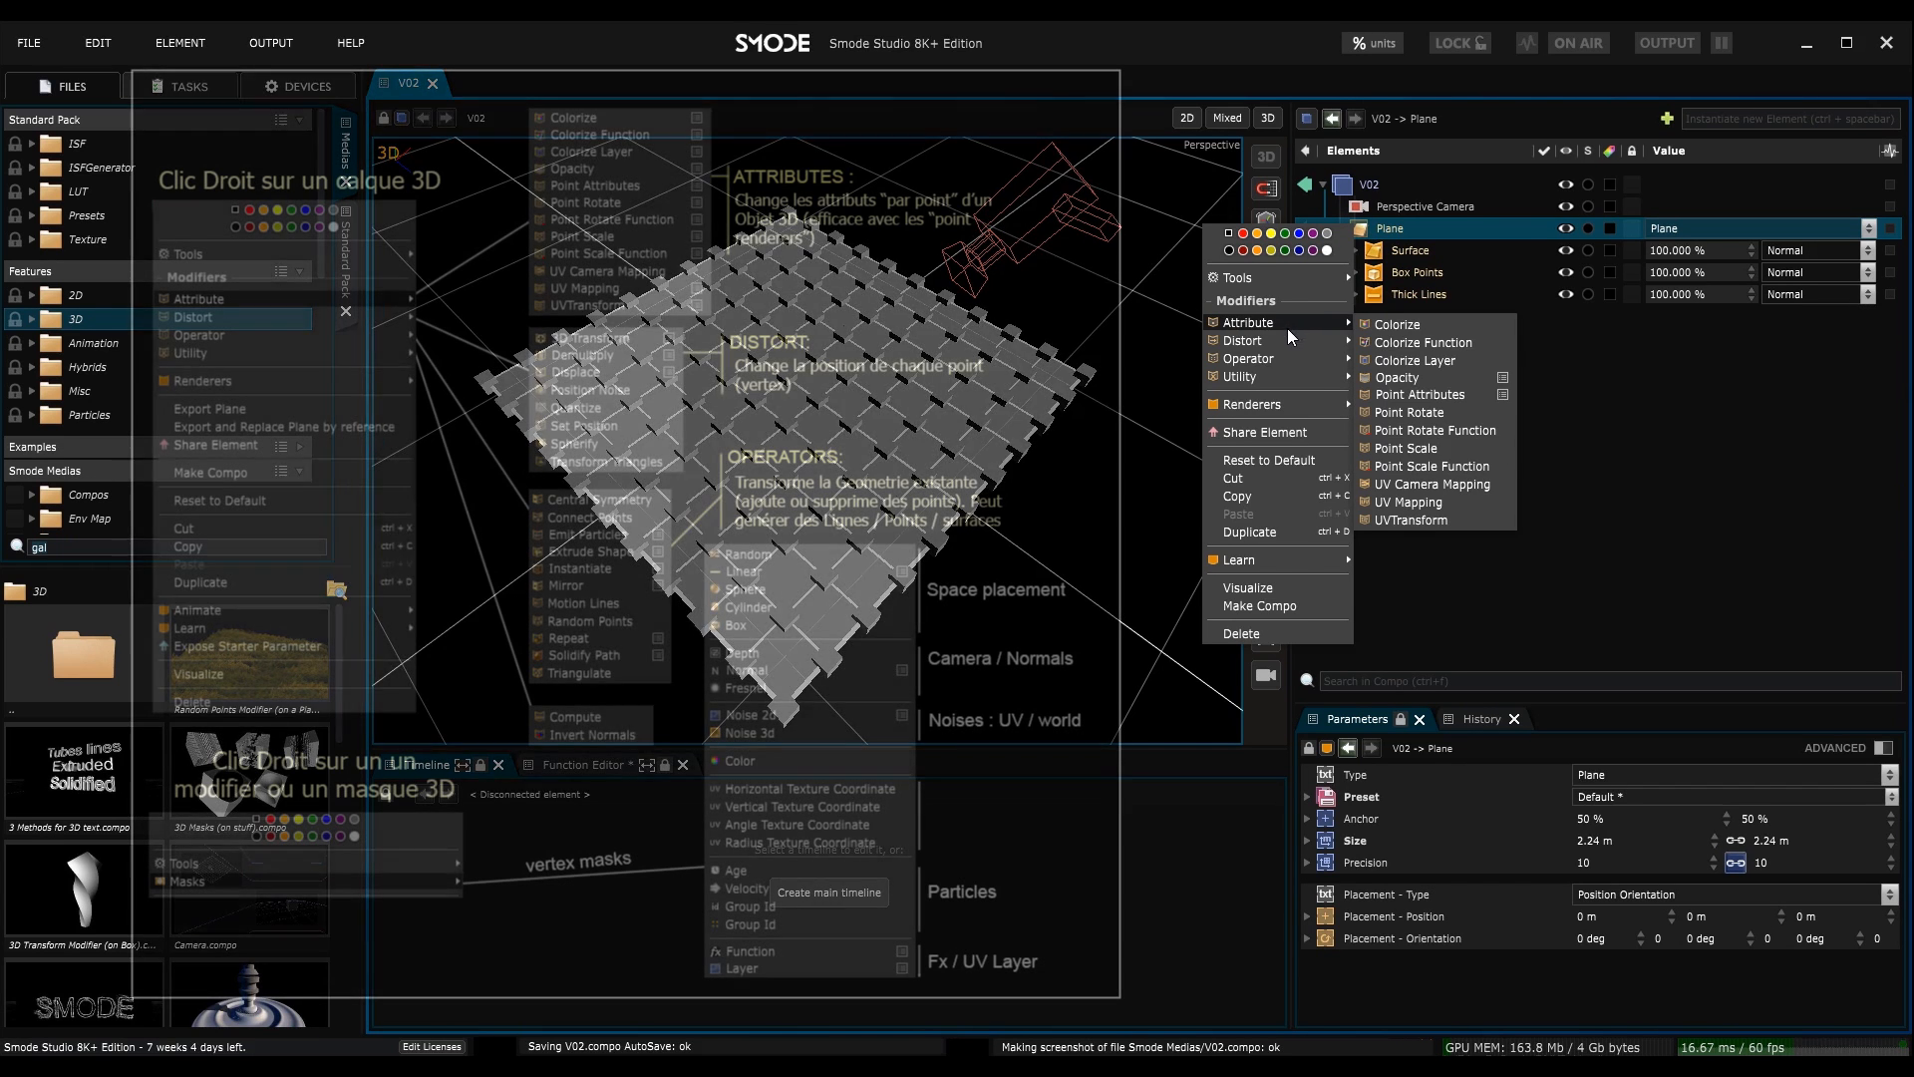
pyautogui.moveTo(1265, 322)
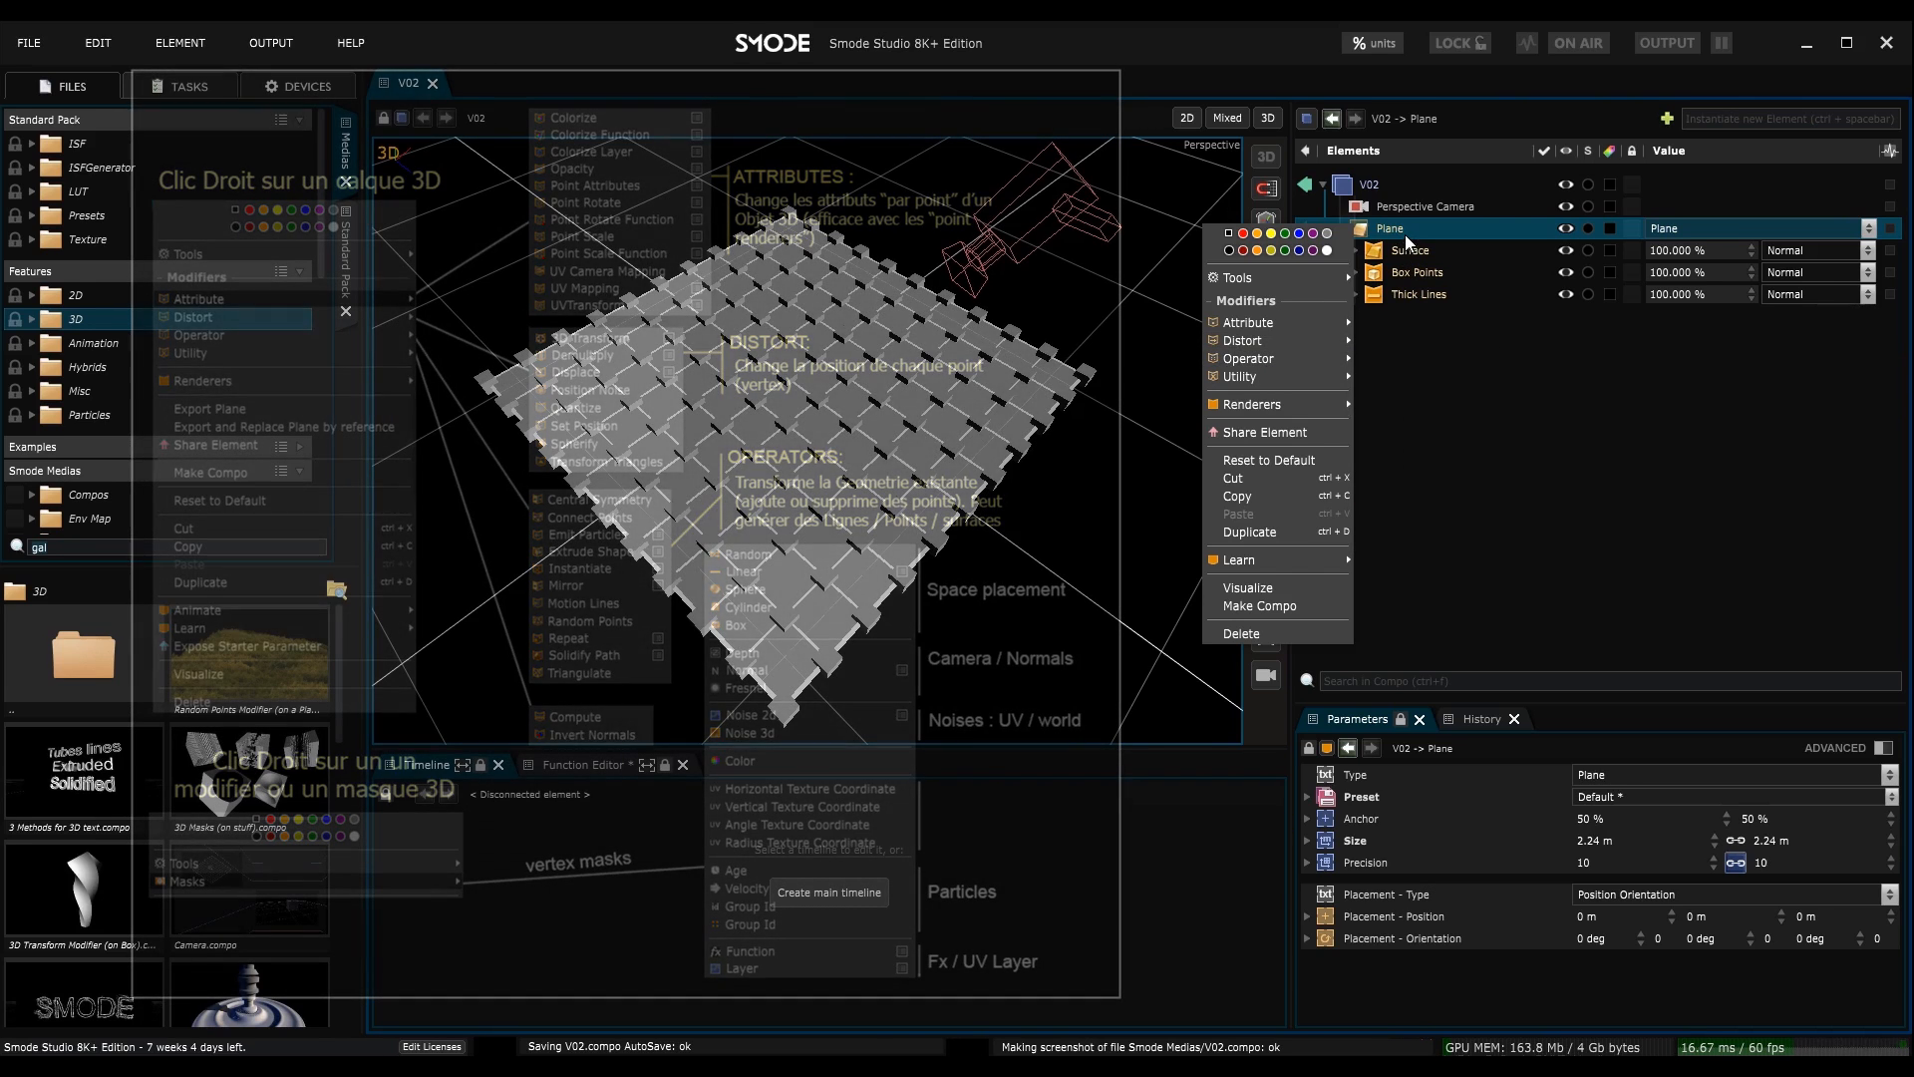
pyautogui.click(1378, 231)
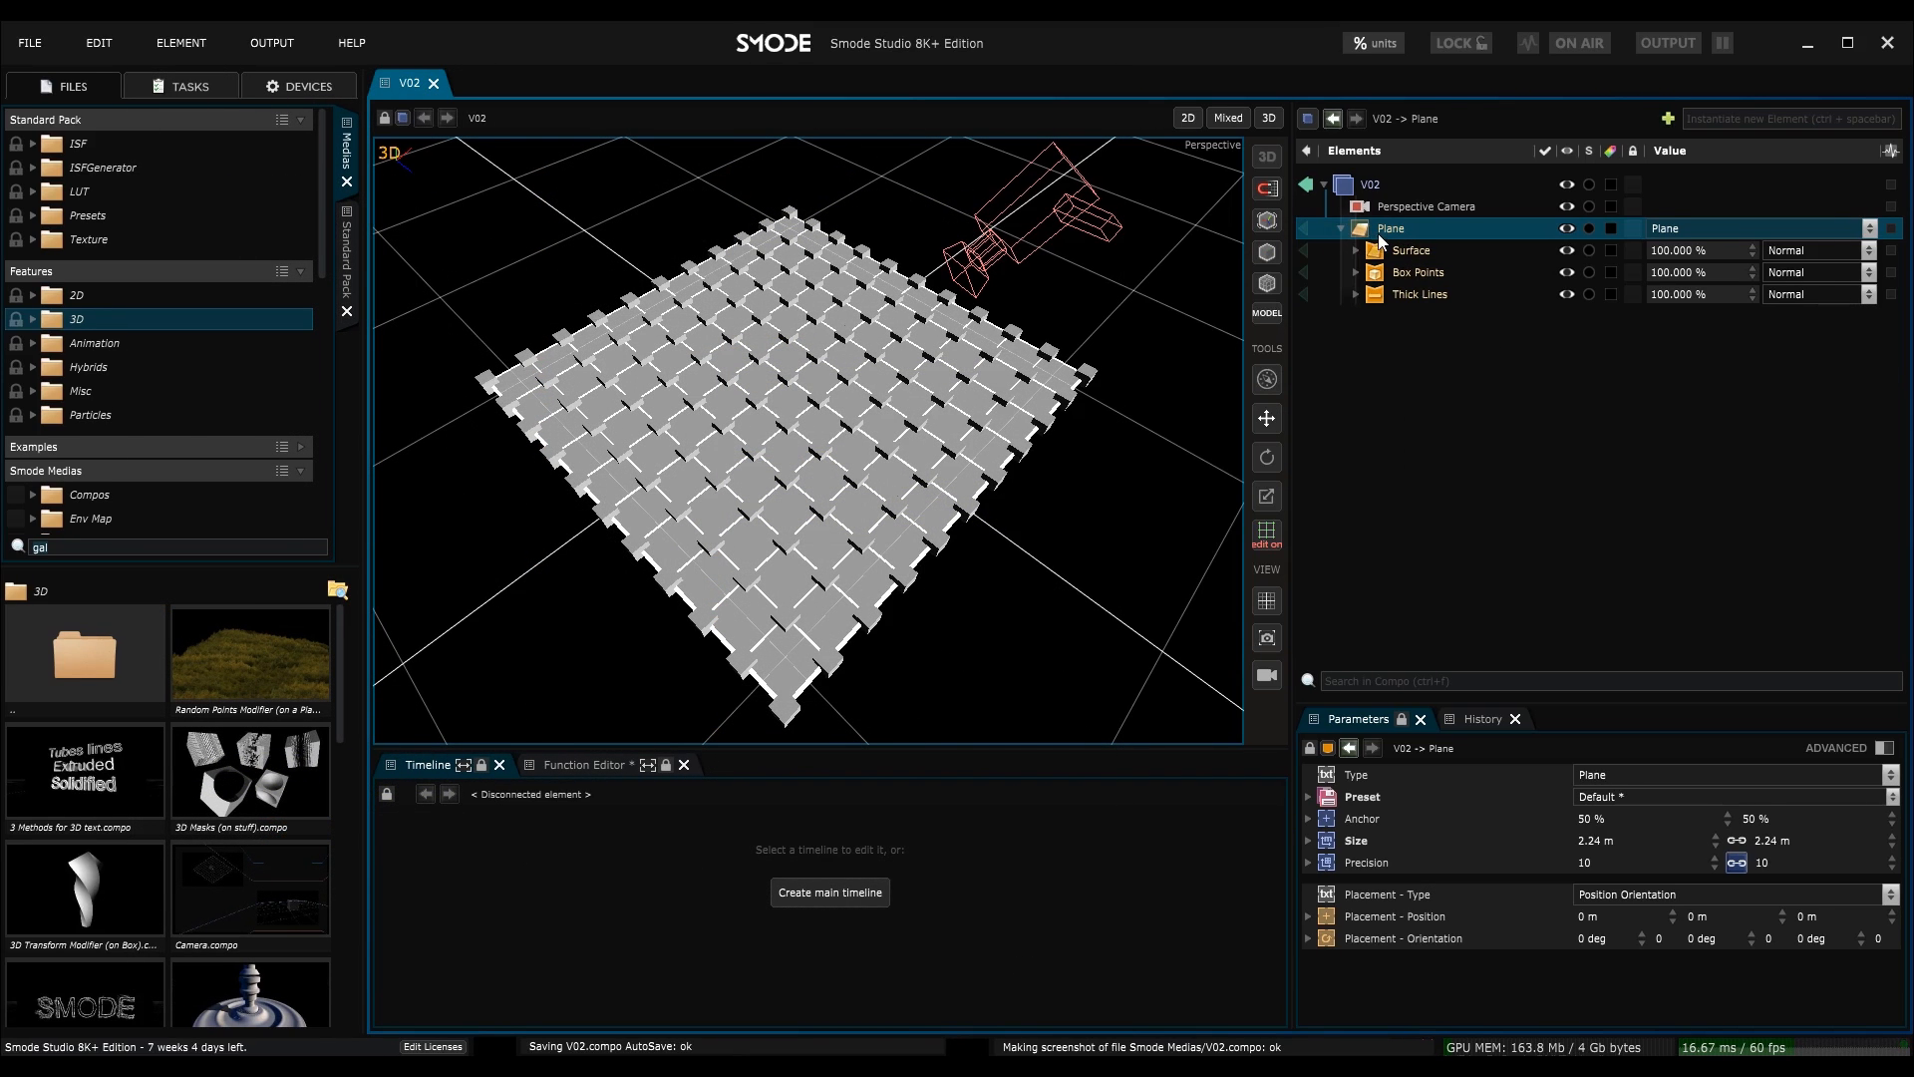
# - Add a Colorize modifier to the plane and set its color to red, FF0000
pyautogui.rightClick(1377, 231)
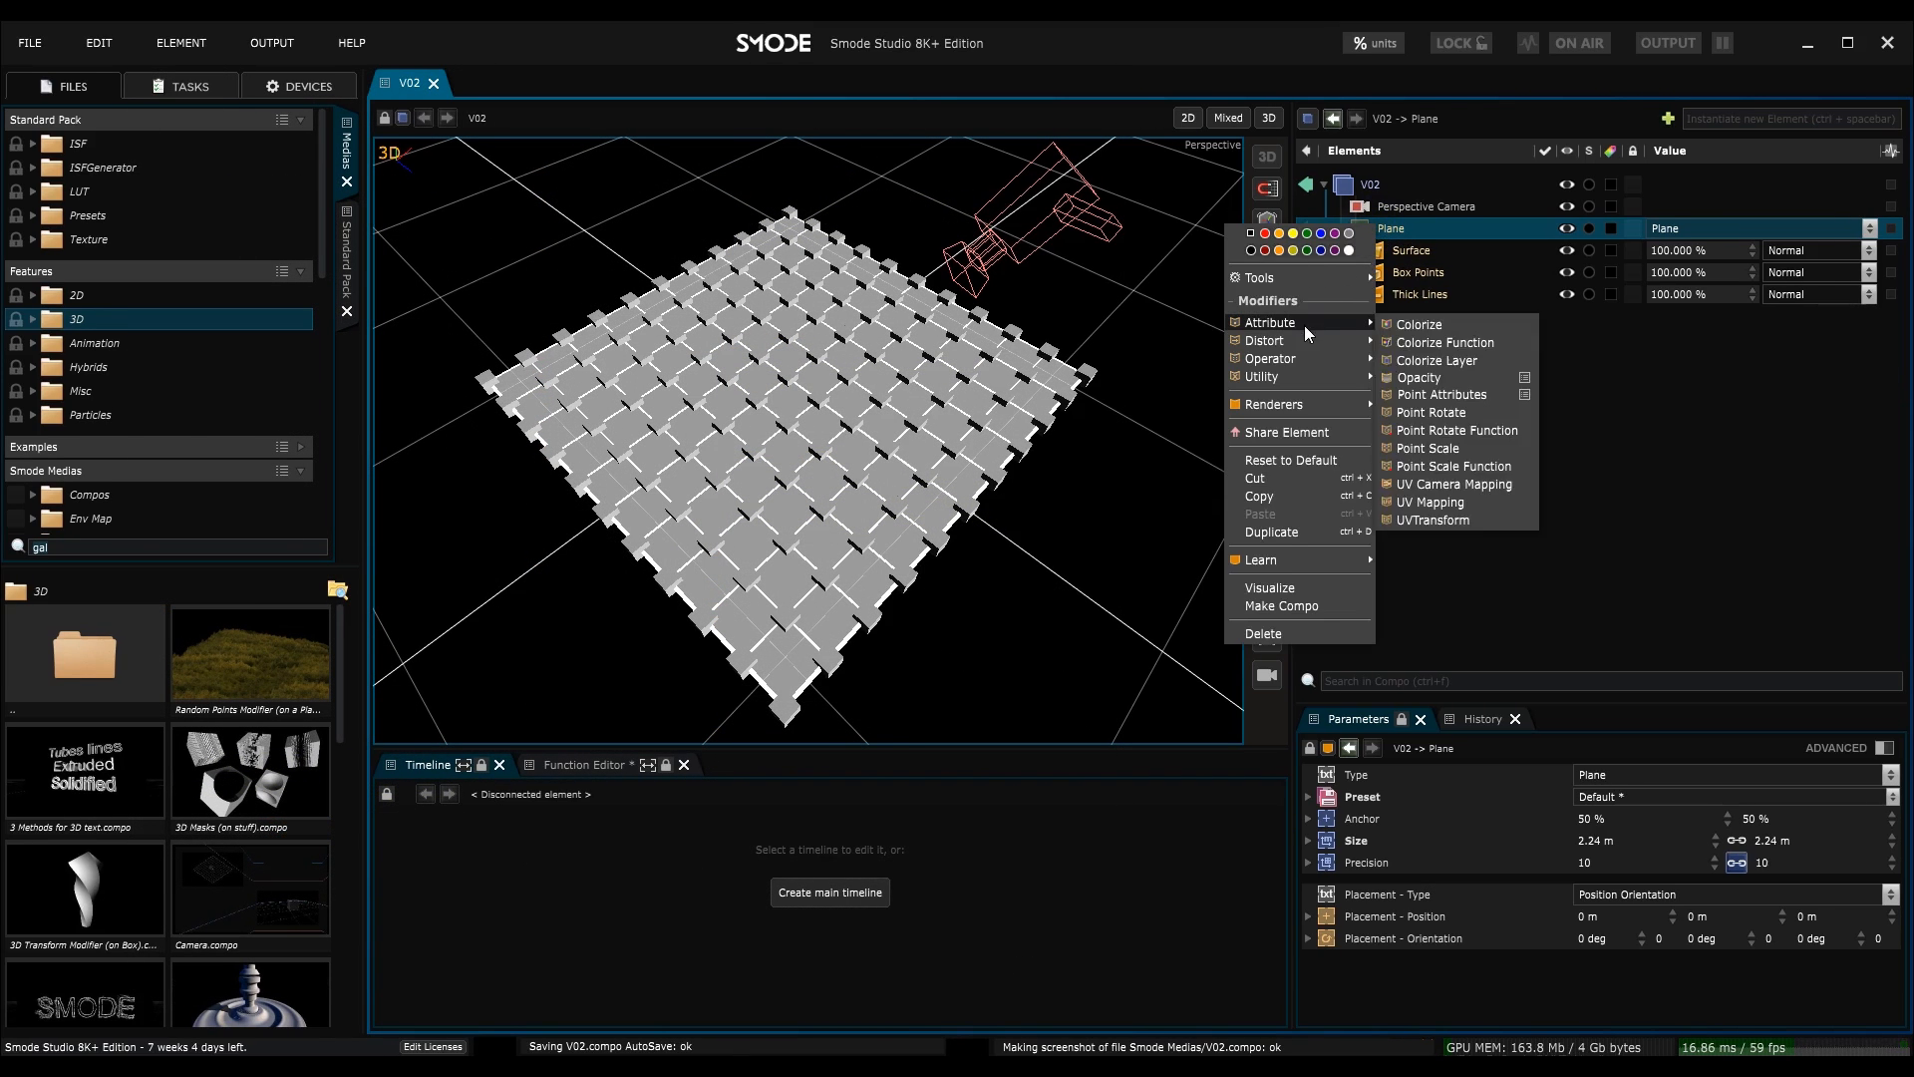
pyautogui.click(1402, 324)
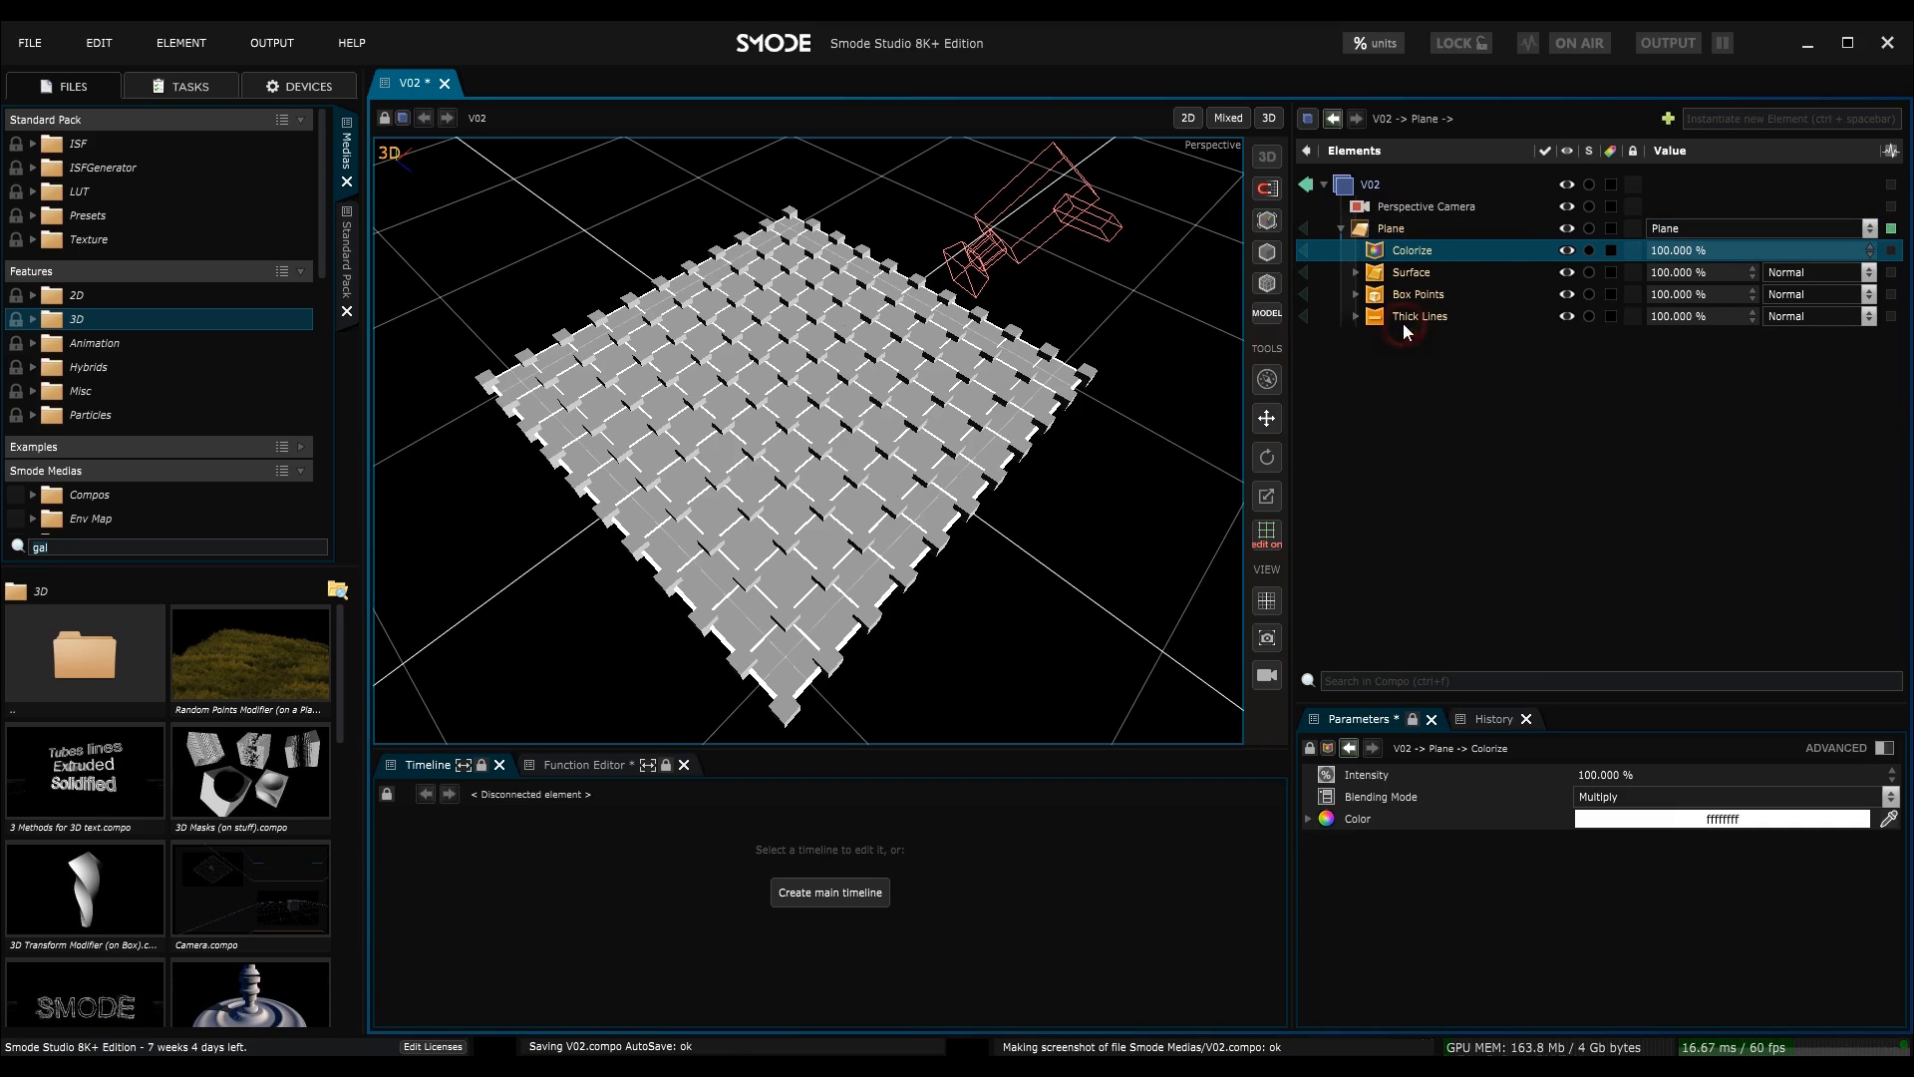
pyautogui.click(1668, 819)
pyautogui.moveTo(1721, 865); pyautogui.dragTo(1811, 809)
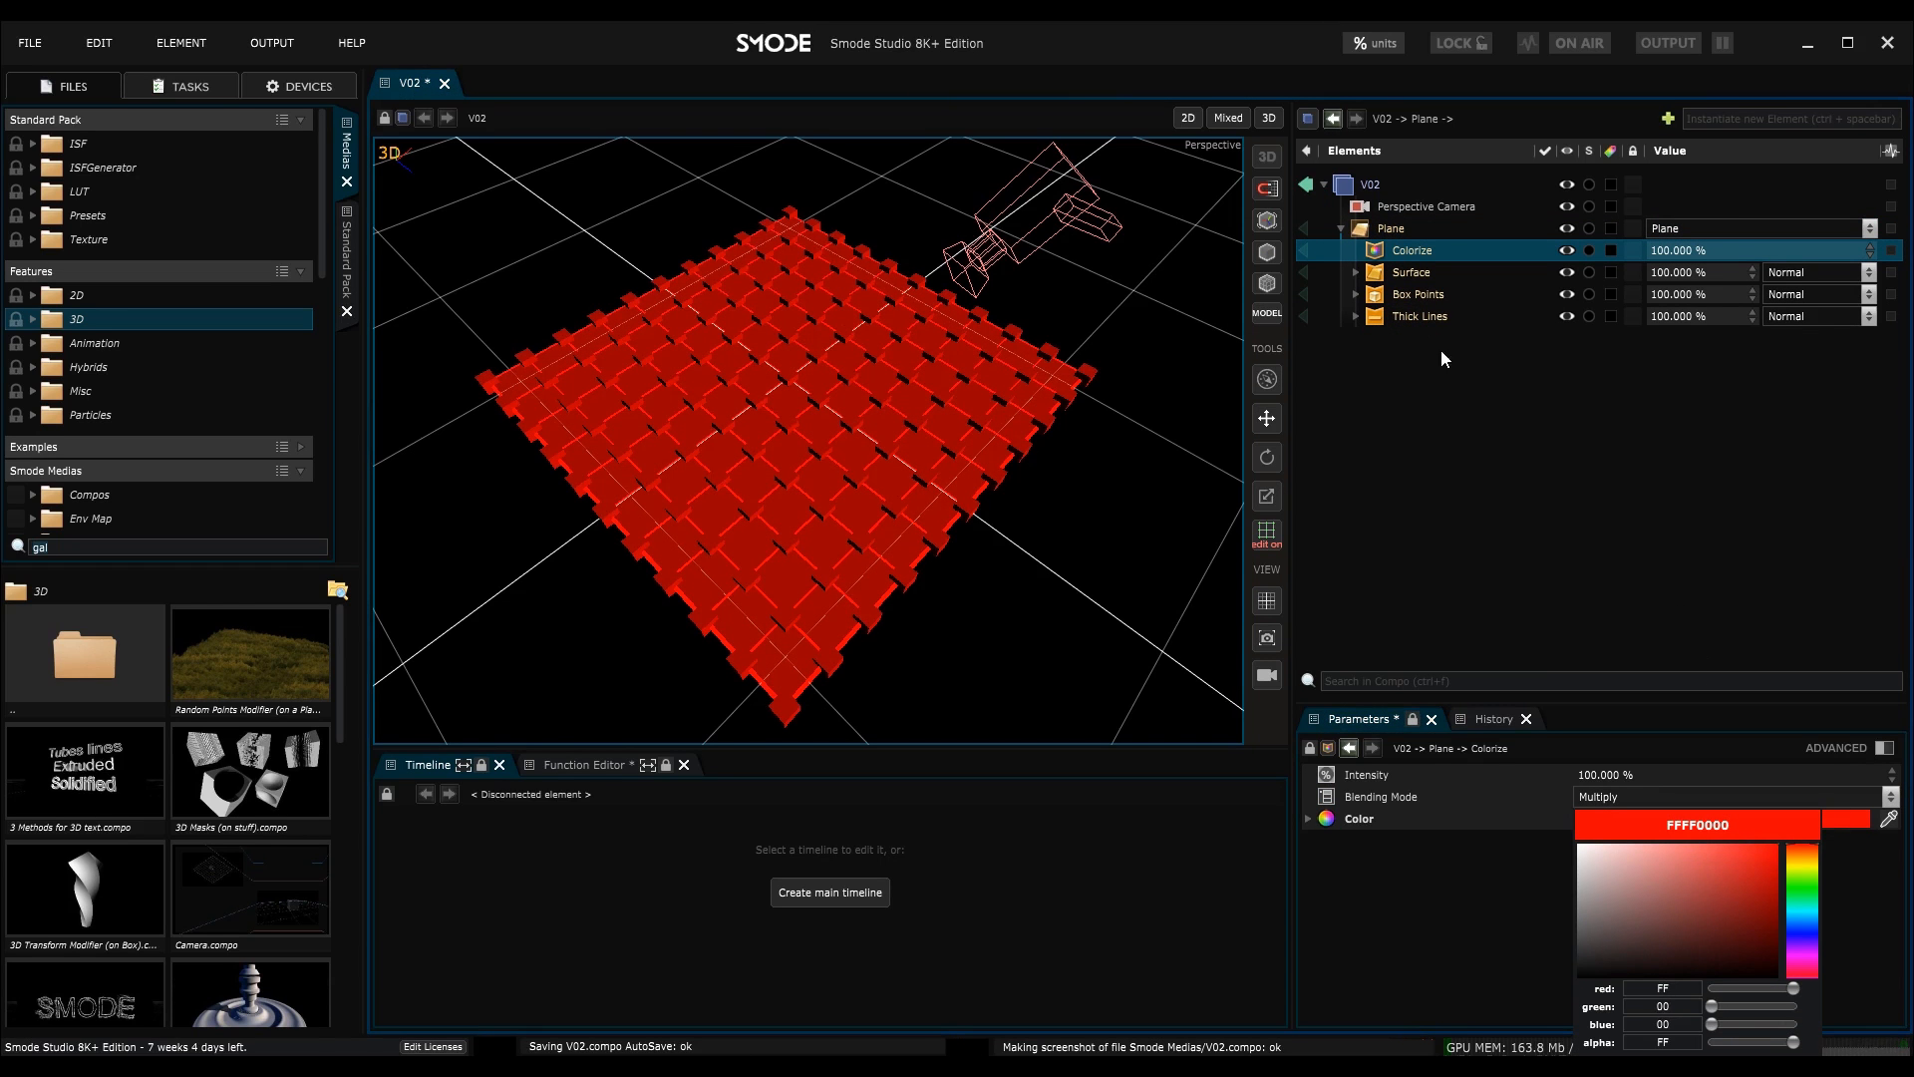
# - Add a Sphere mask to the plane's Colorize modifier
pyautogui.click(1396, 274)
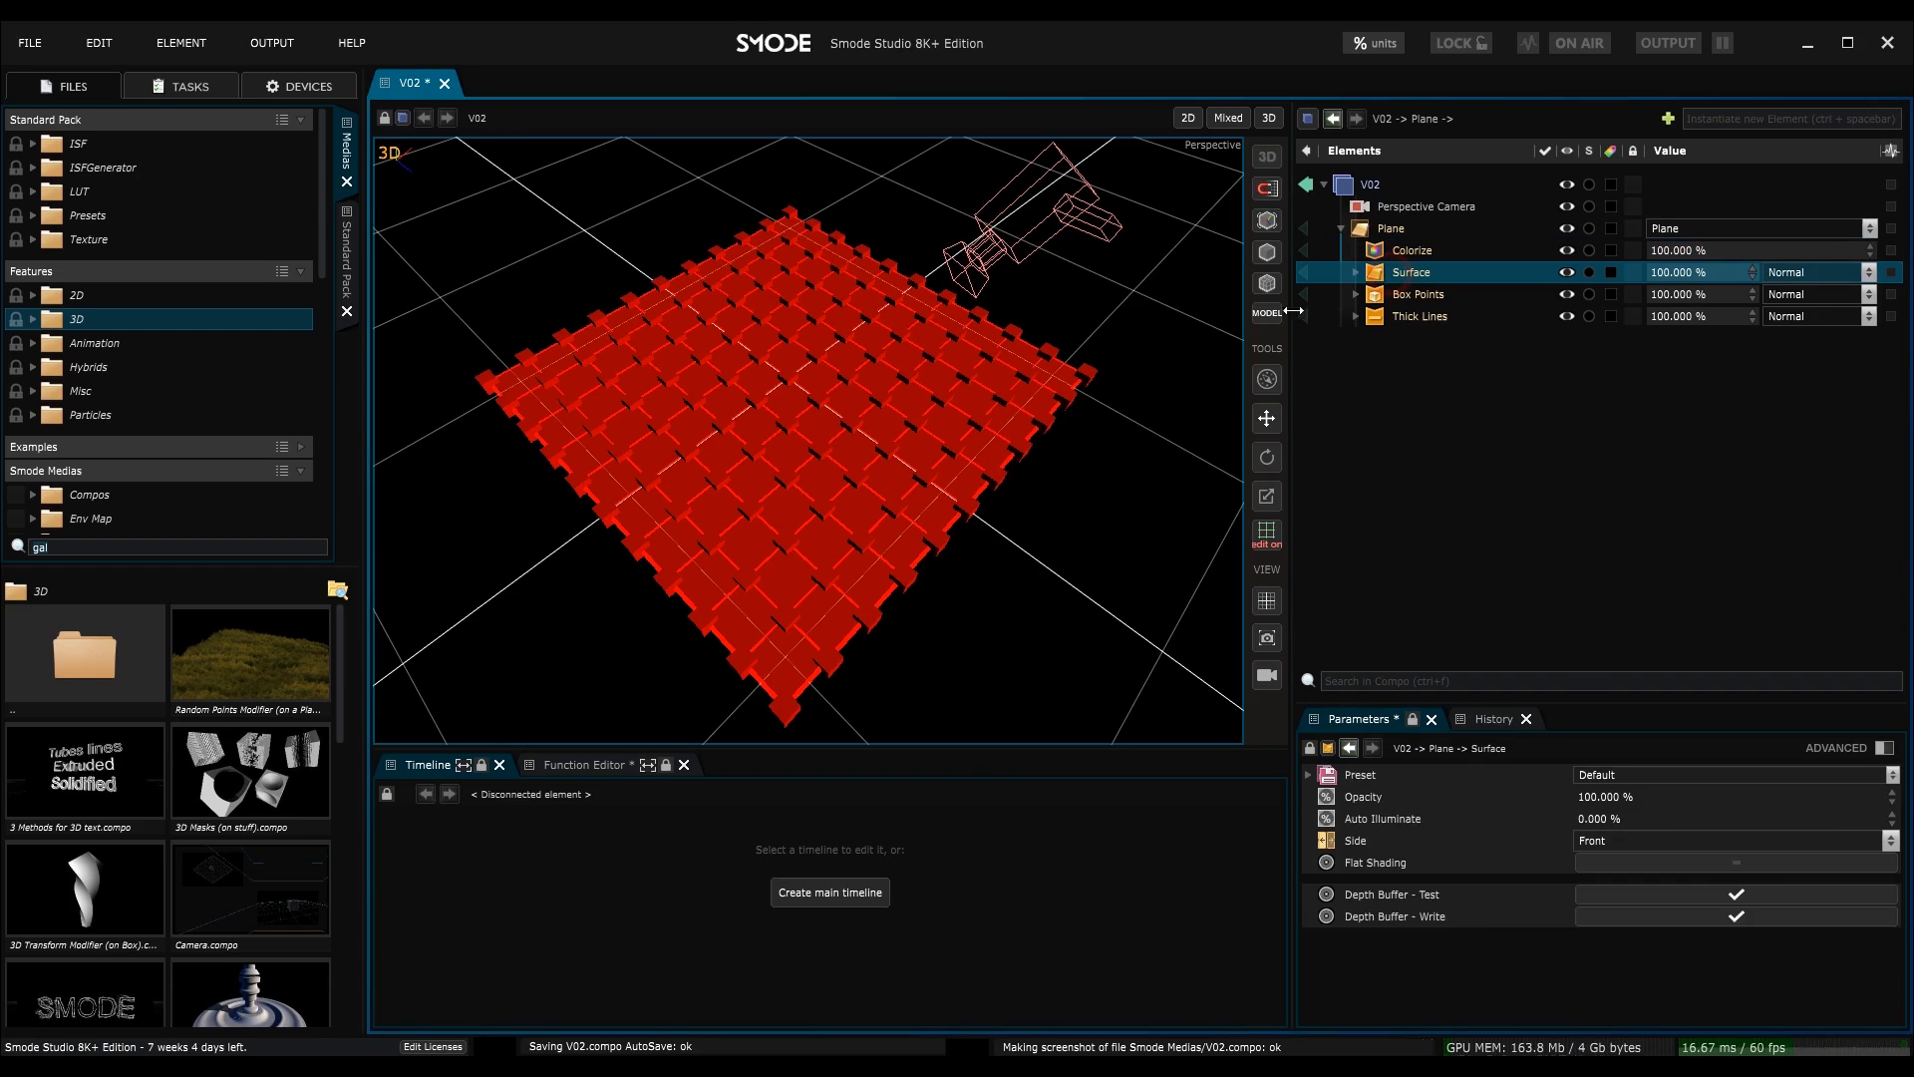
pyautogui.click(1404, 251)
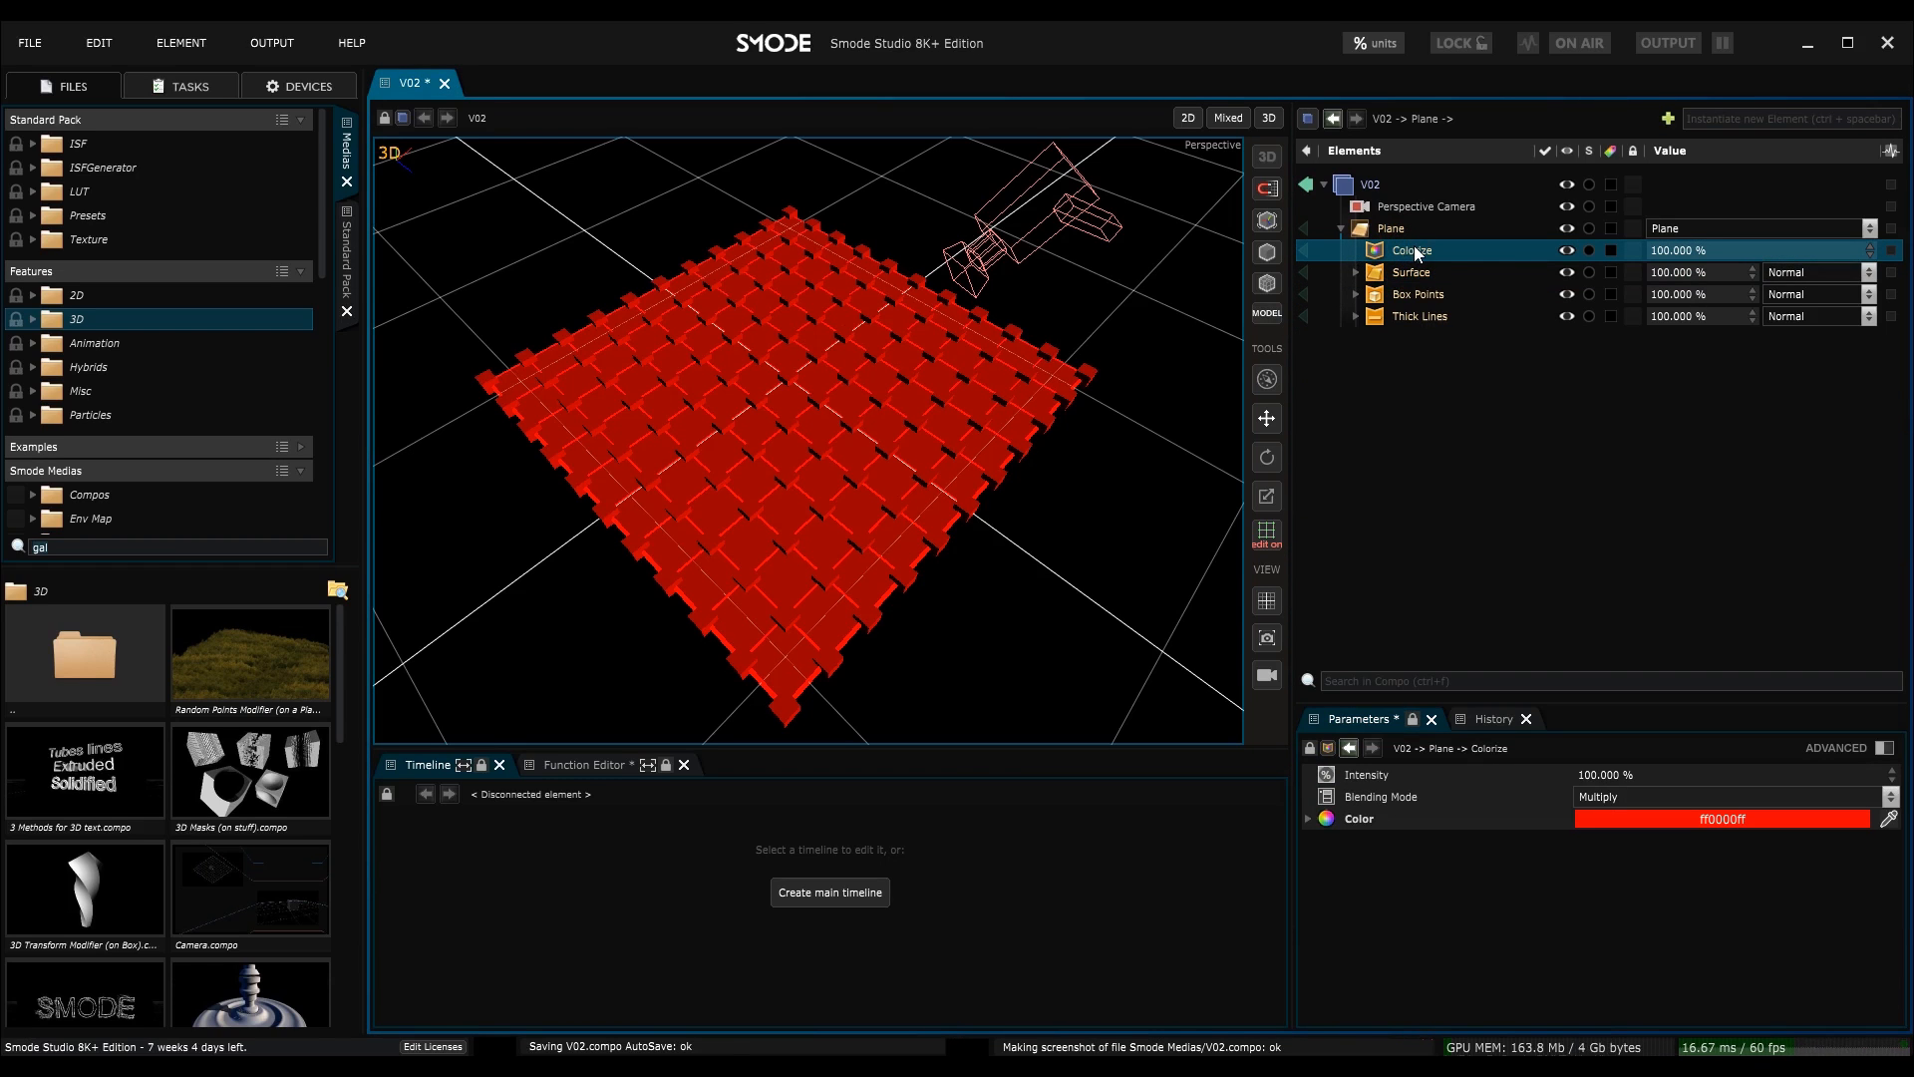
pyautogui.moveTo(1692, 255)
pyautogui.mouseDown()
pyautogui.moveTo(1471, 255)
pyautogui.moveTo(1692, 255)
pyautogui.mouseUp()
pyautogui.rightClick(1383, 251)
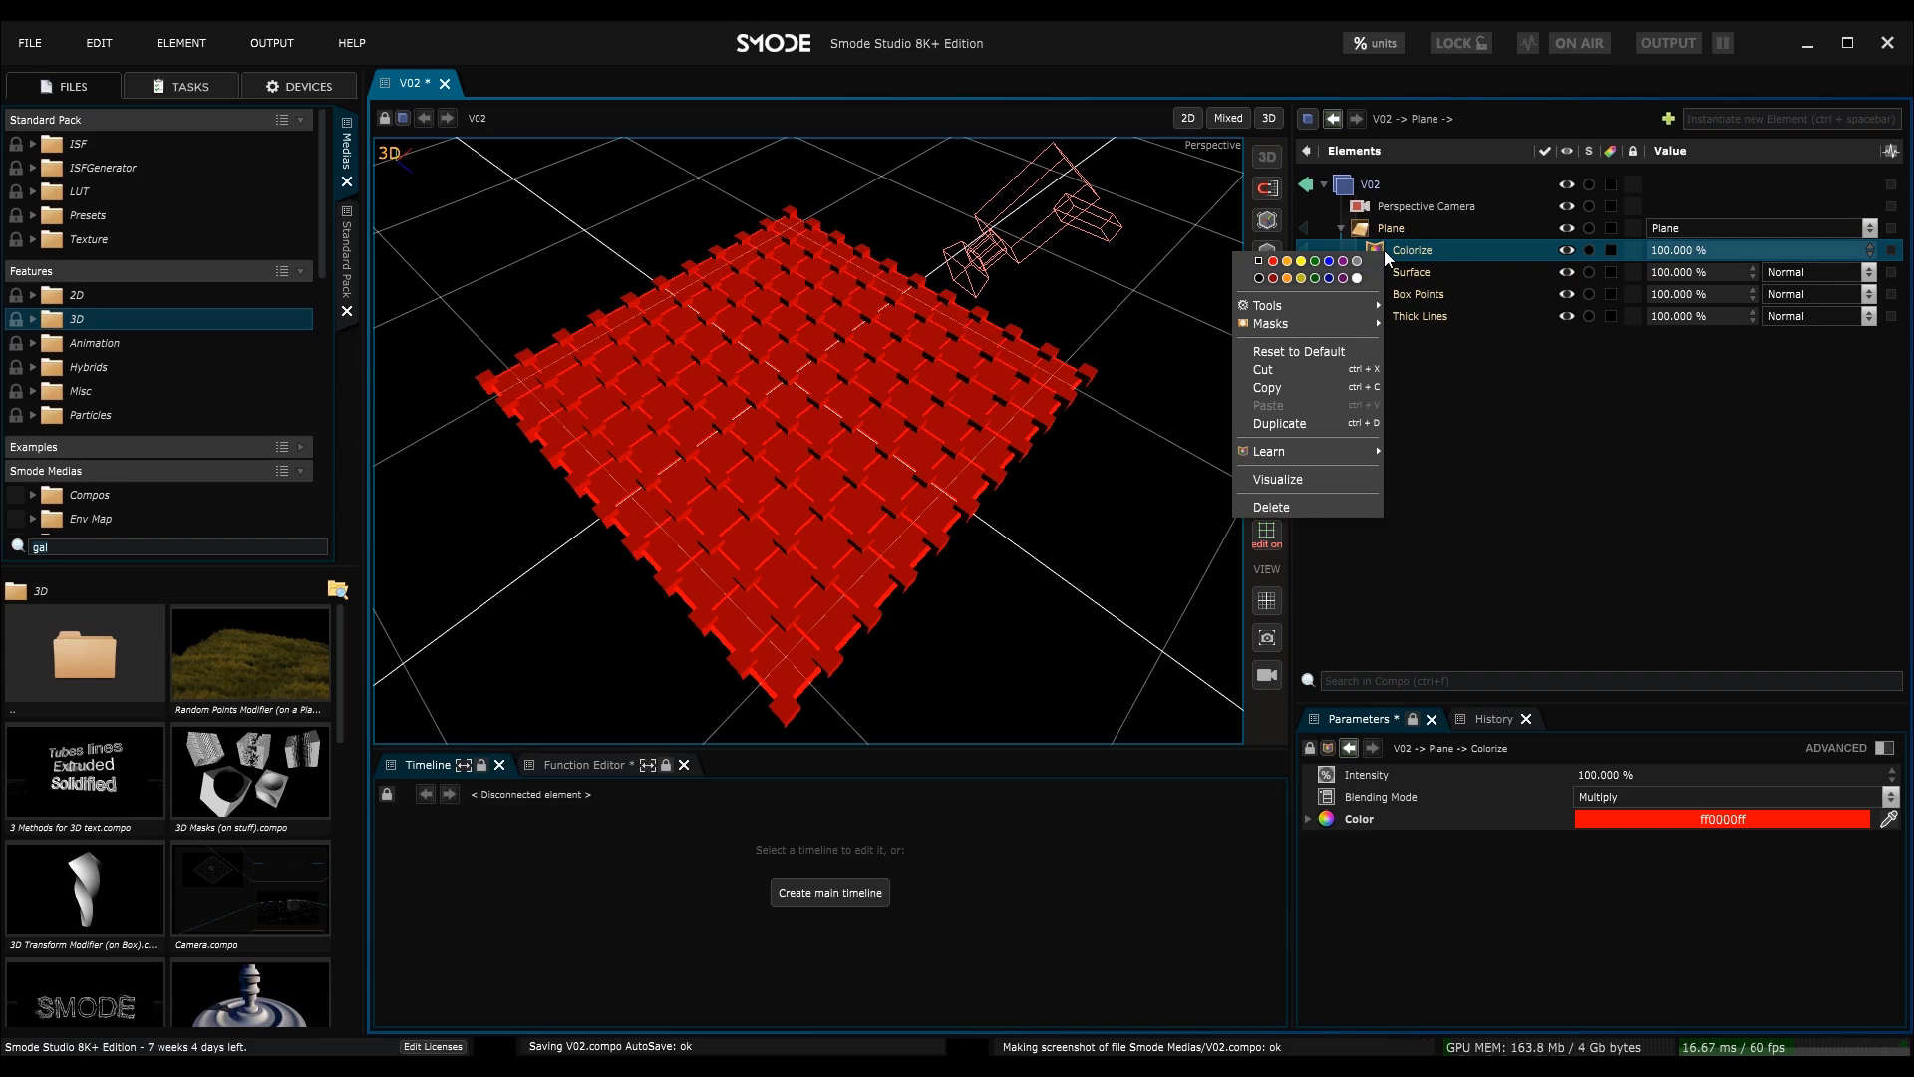
pyautogui.moveTo(1298, 326)
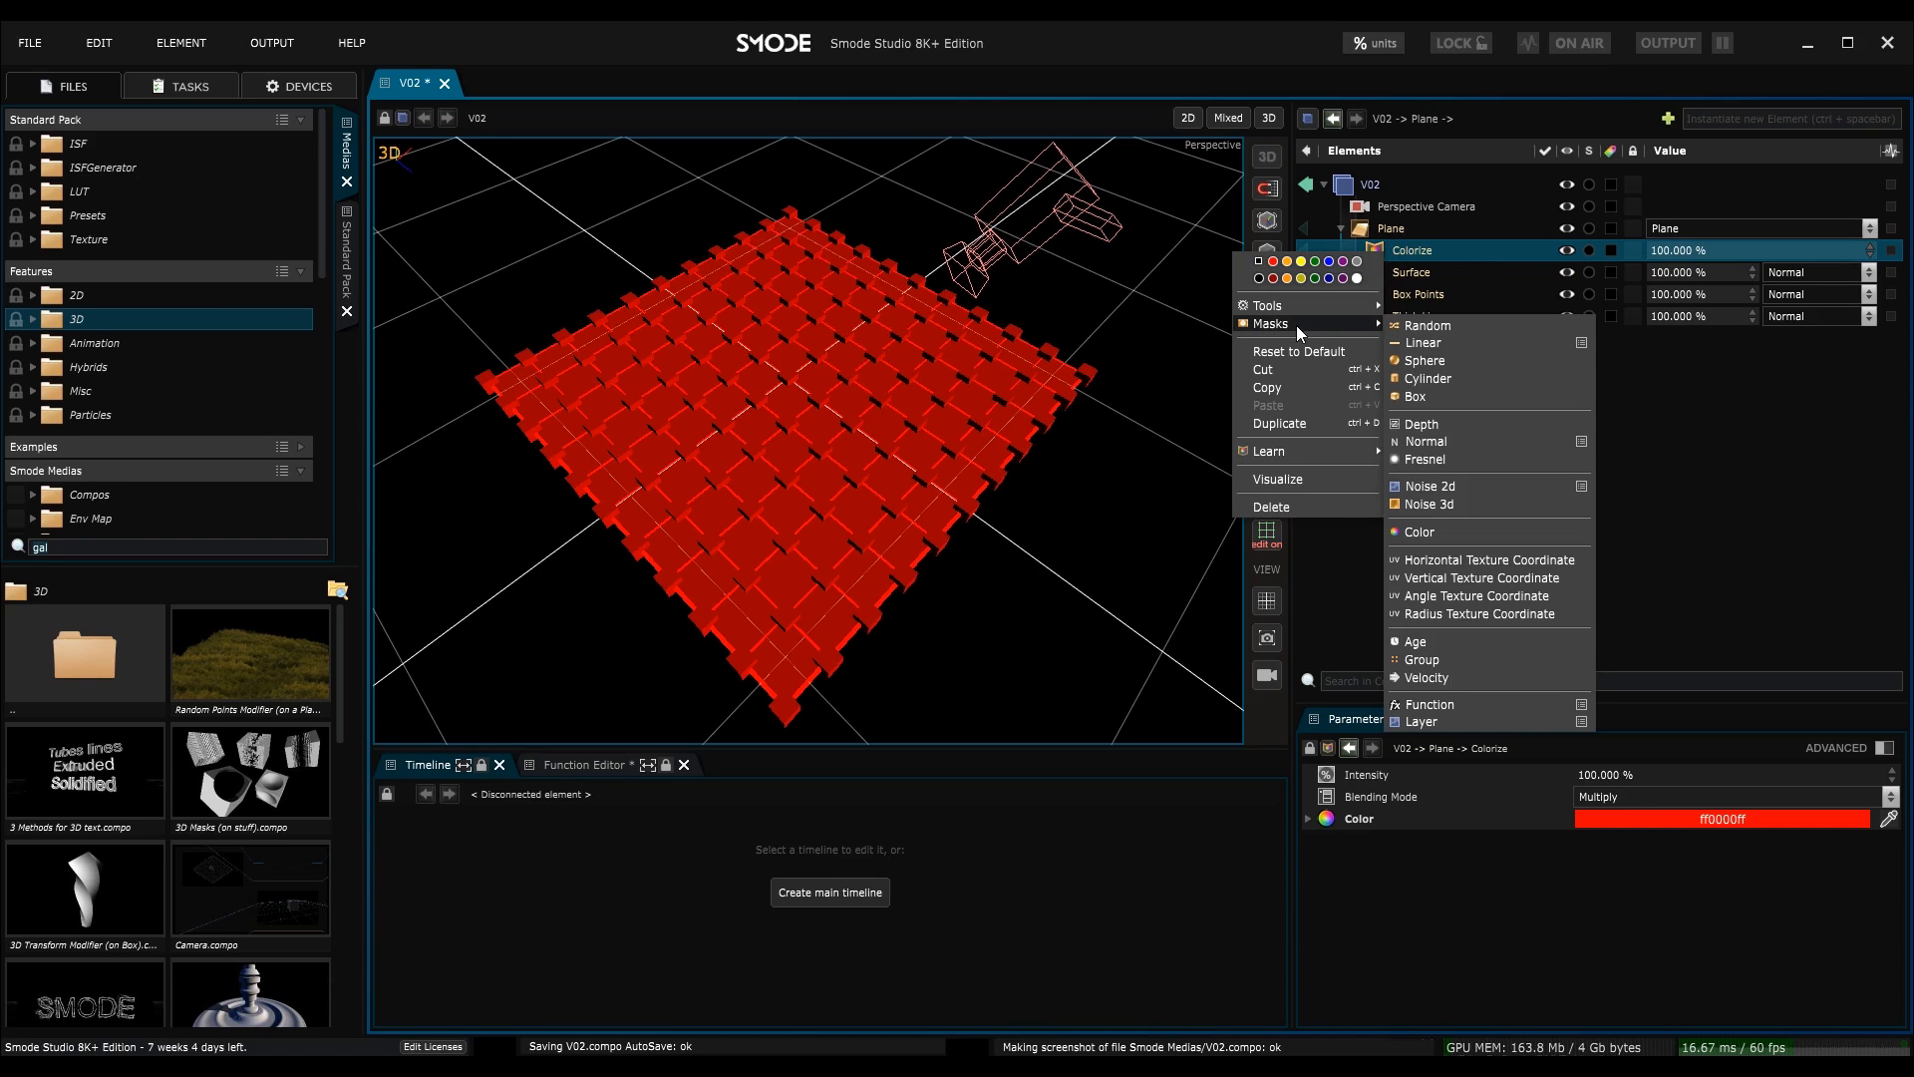
pyautogui.click(1428, 362)
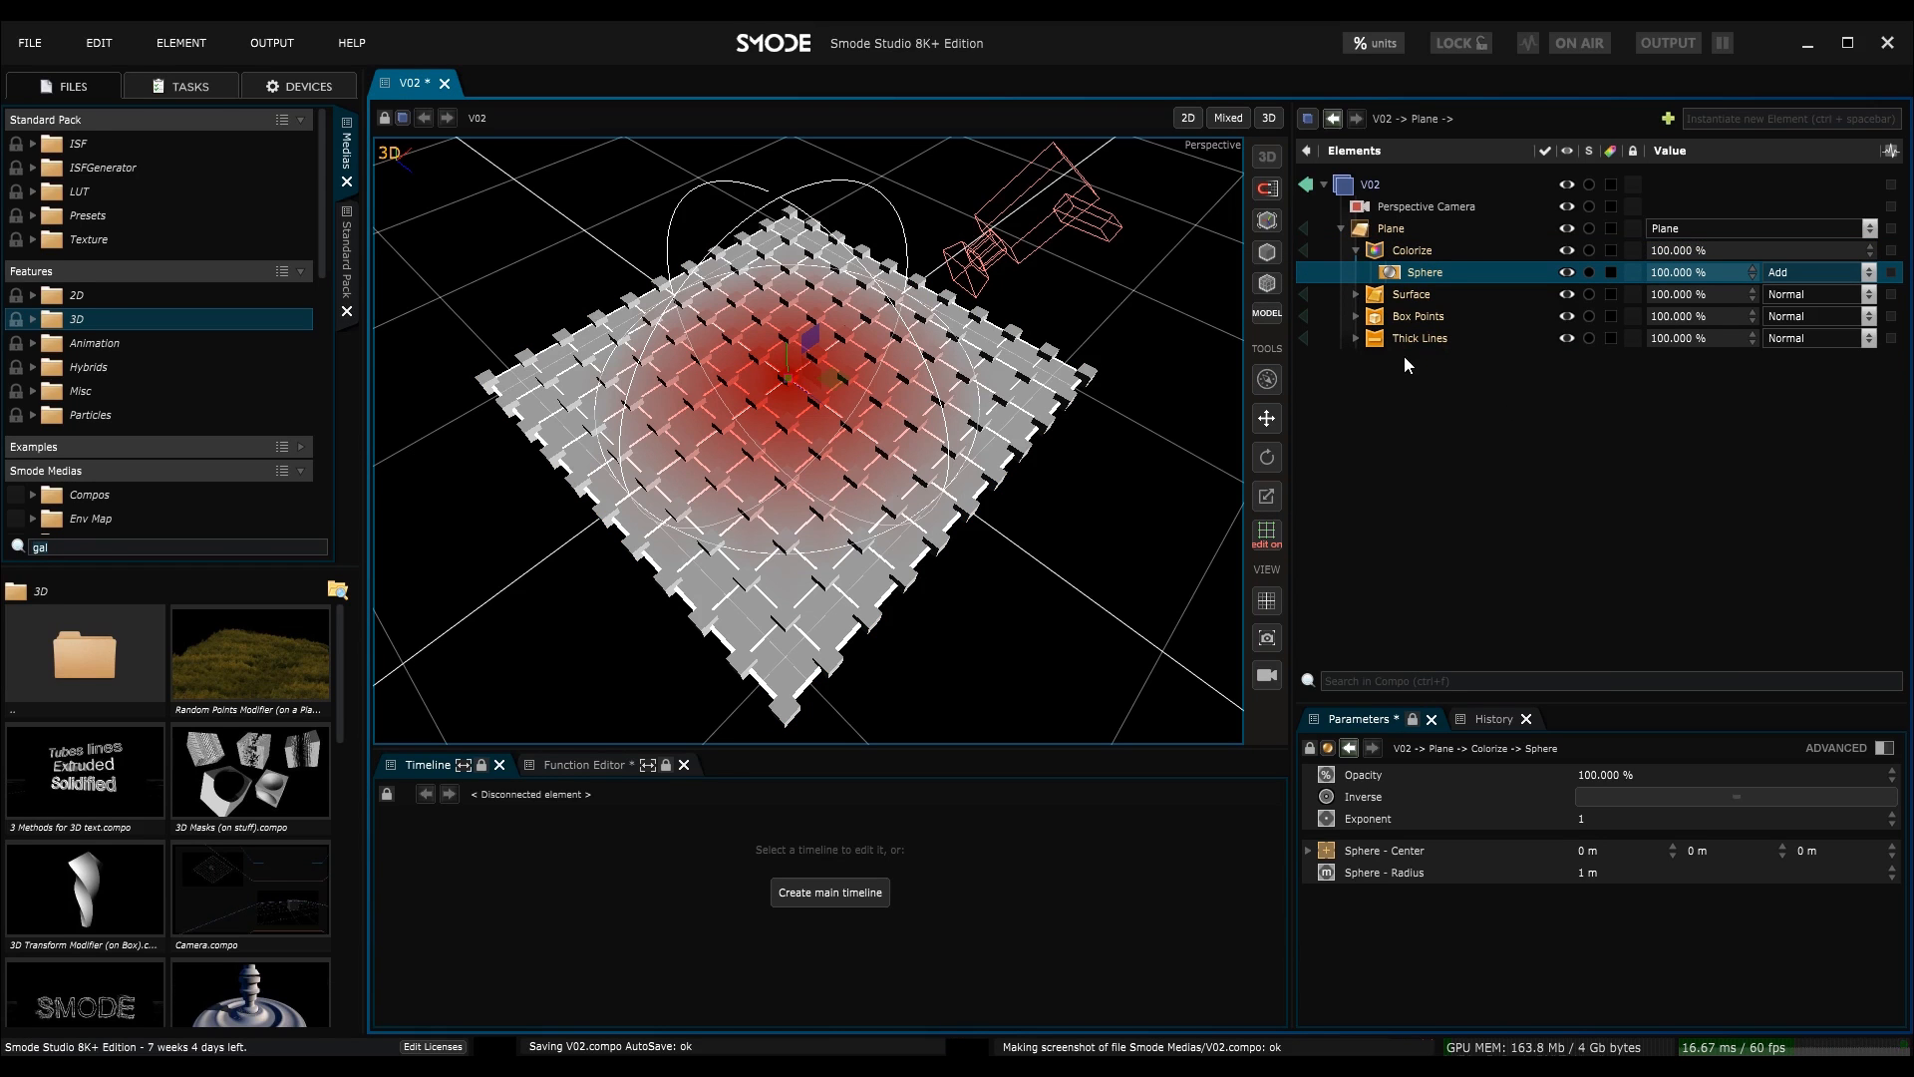
# - Move the sphere mask's center to about -0.08, 0, 0.10 m and set its exponent to 0
pyautogui.moveTo(837, 446); pyautogui.dragTo(814, 412, button='middle')
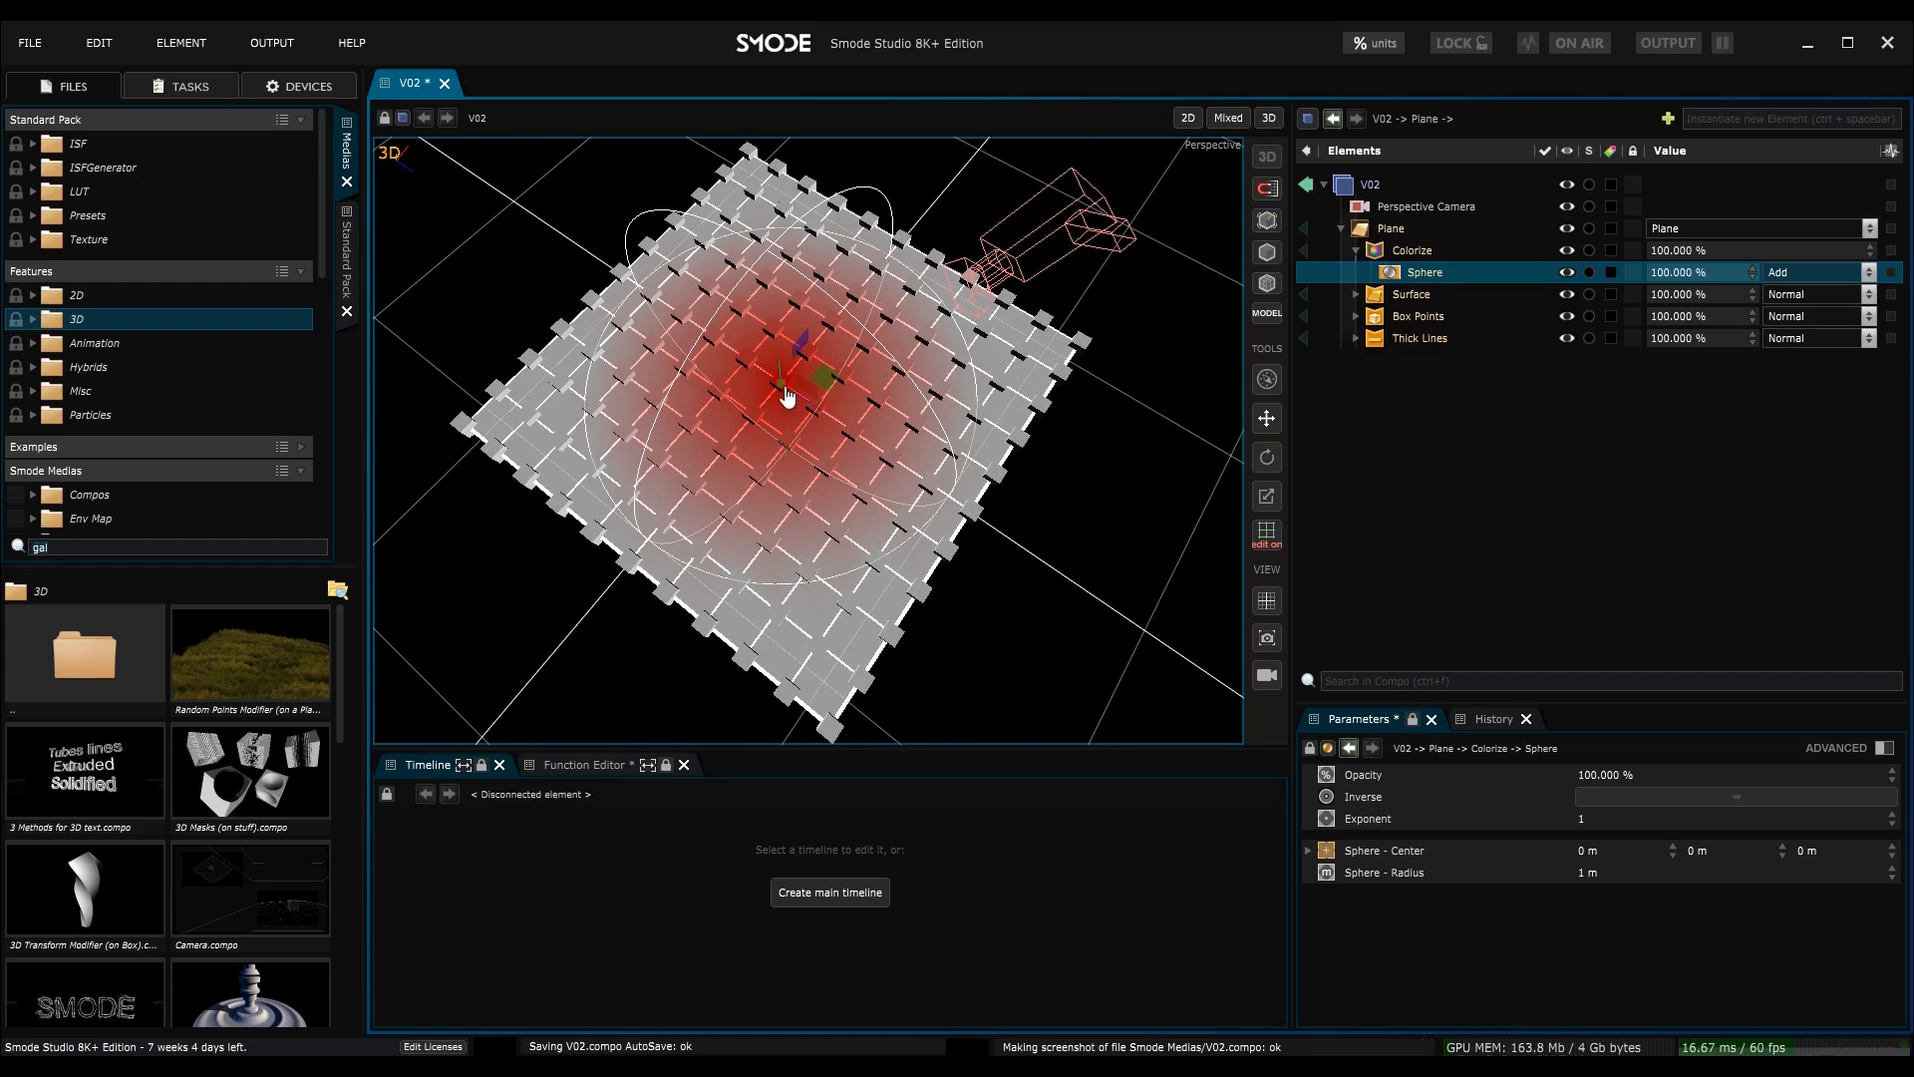
pyautogui.moveTo(827, 379); pyautogui.dragTo(822, 395)
pyautogui.moveTo(824, 398); pyautogui.dragTo(851, 429, button='middle')
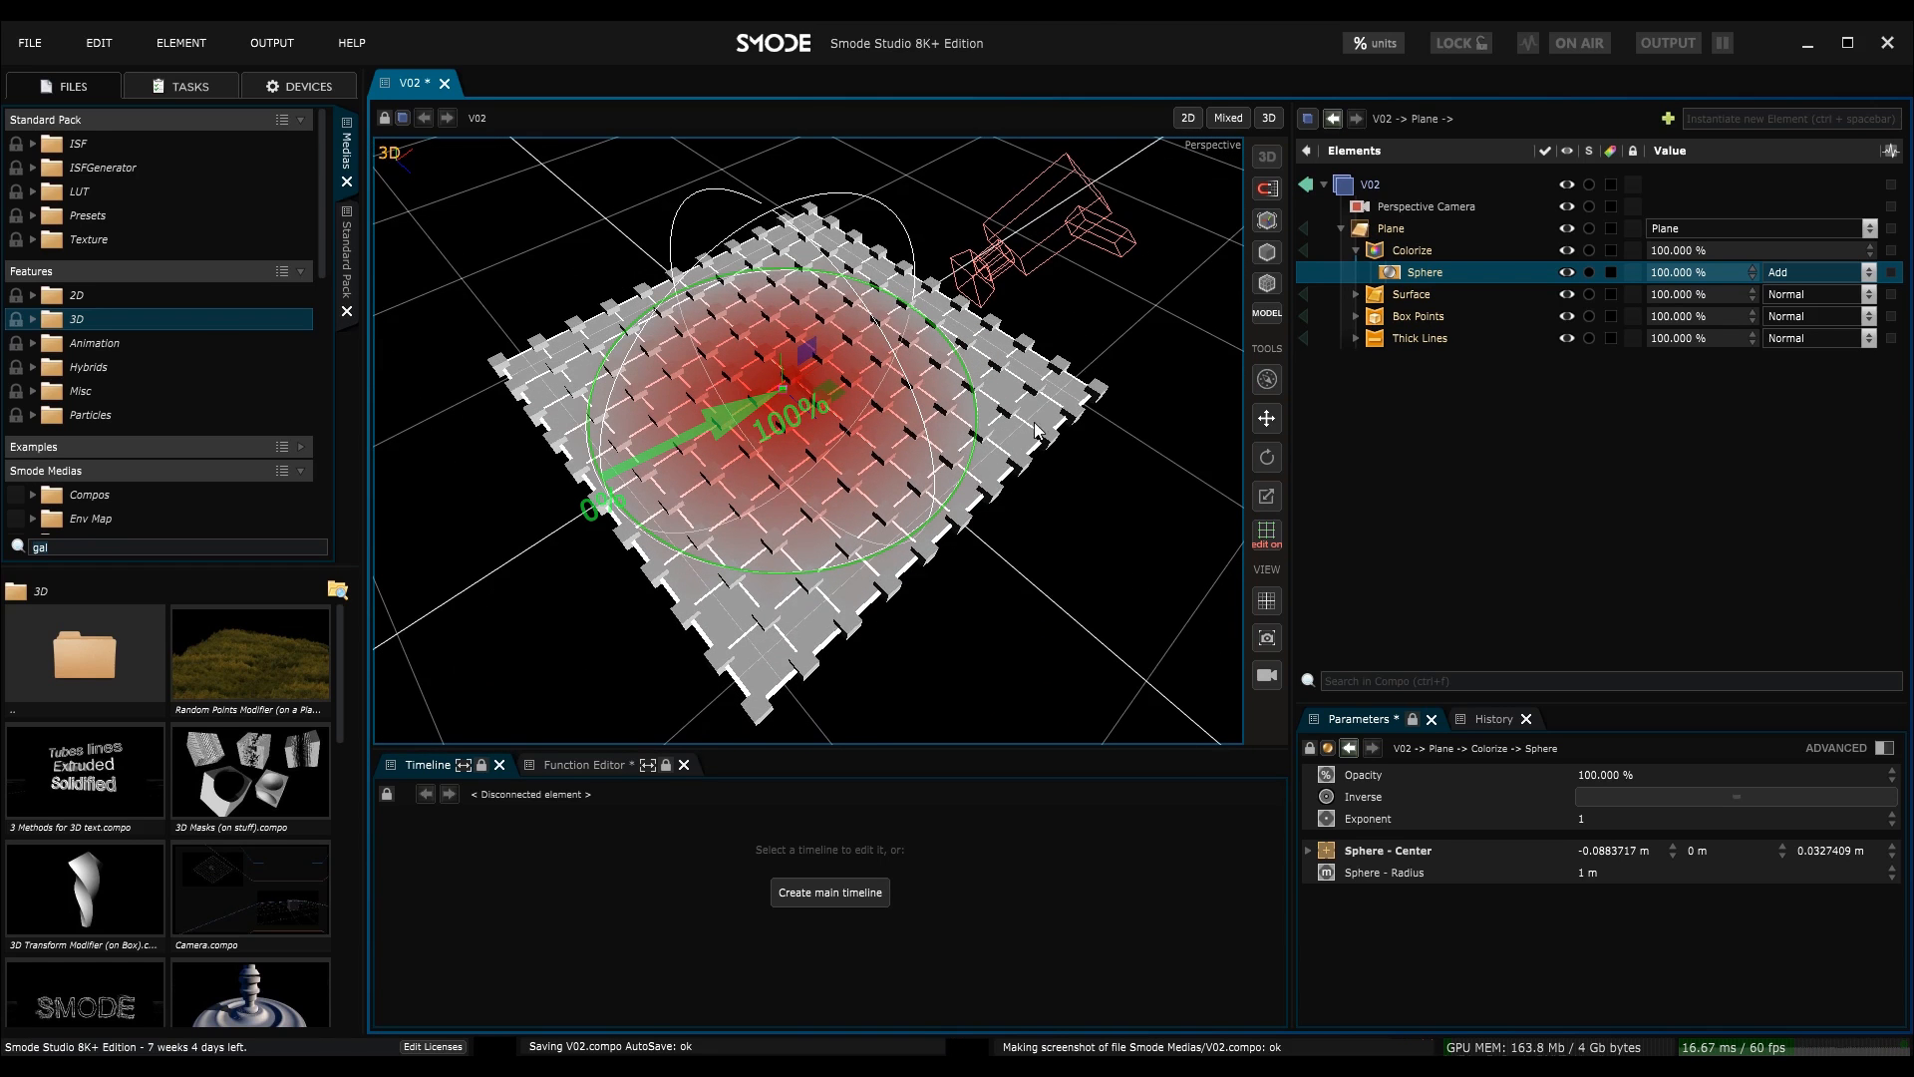
pyautogui.moveTo(830, 396); pyautogui.dragTo(836, 393)
pyautogui.moveTo(825, 417)
pyautogui.mouseDown(button='middle')
pyautogui.moveTo(872, 367)
pyautogui.moveTo(746, 373)
pyautogui.moveTo(825, 395)
pyautogui.mouseUp(button='middle')
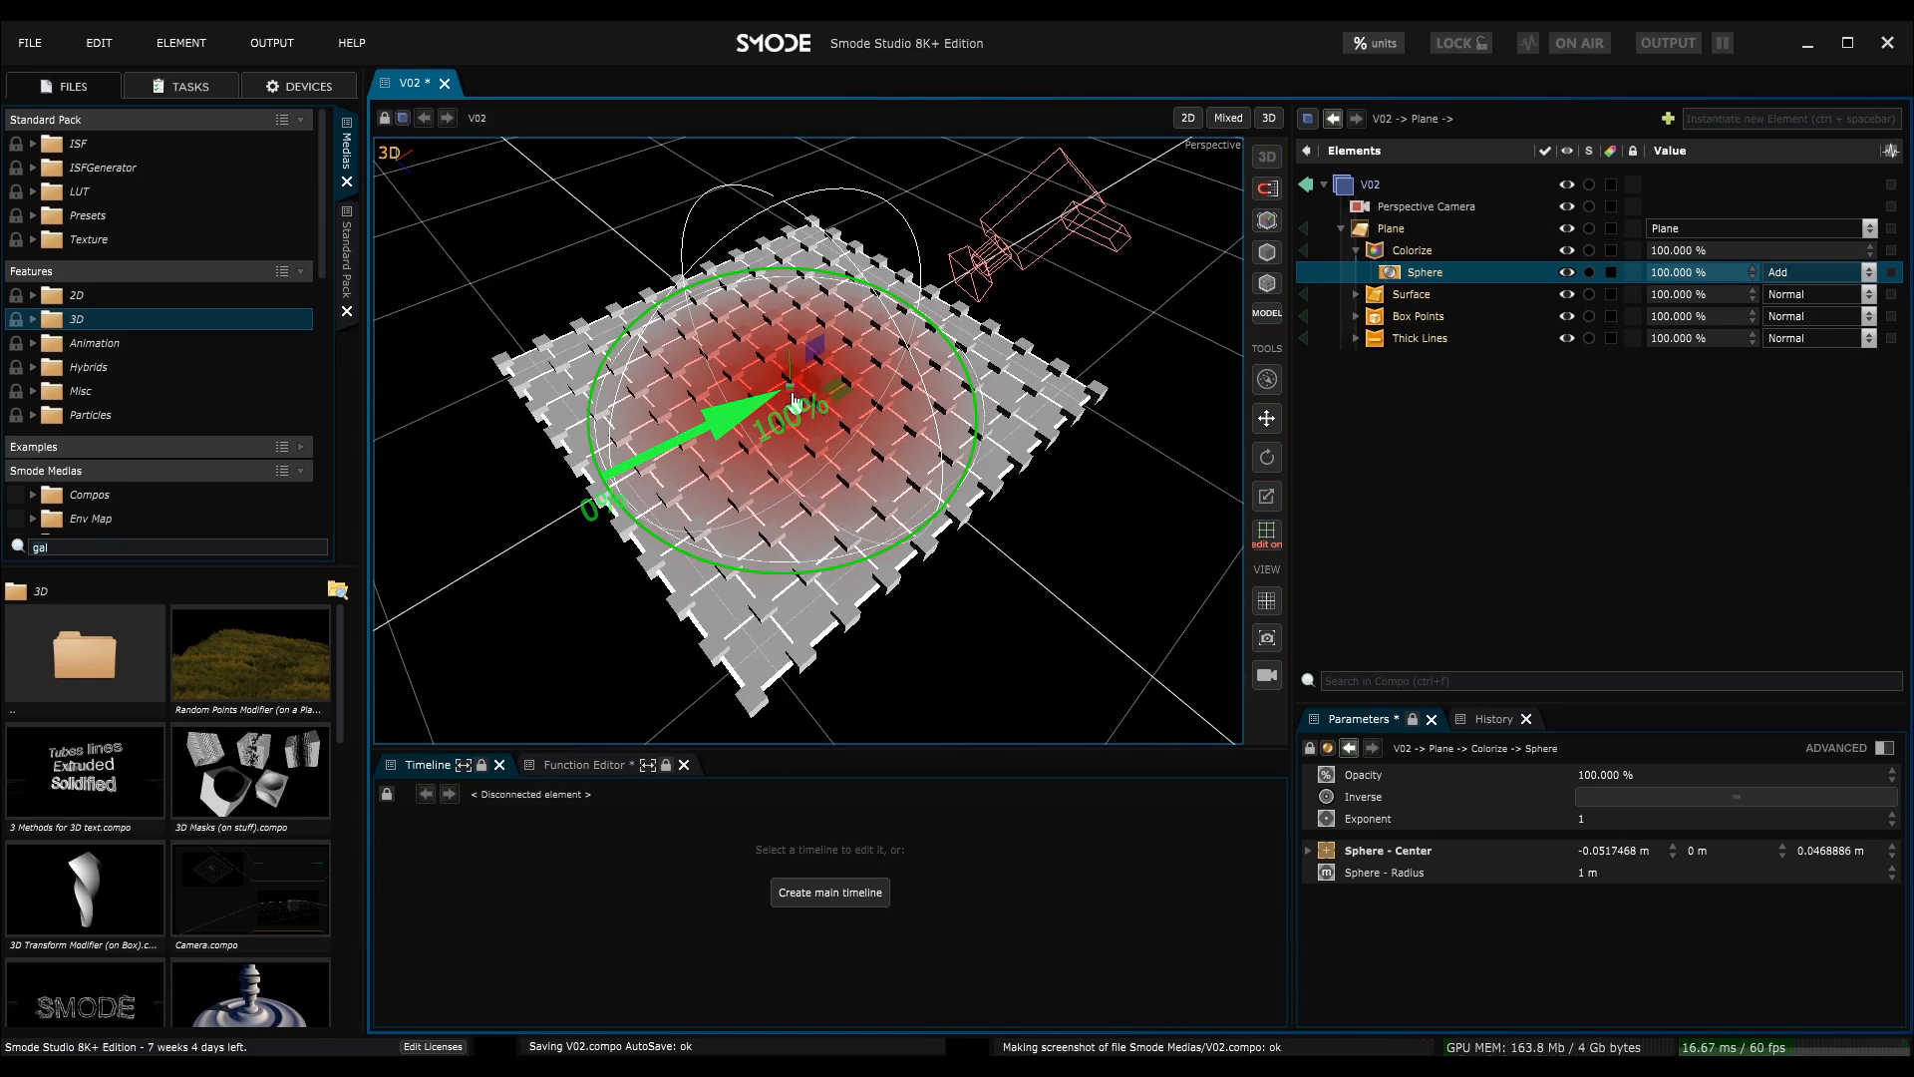
pyautogui.click(1267, 538)
pyautogui.click(1267, 538)
pyautogui.moveTo(798, 379); pyautogui.dragTo(777, 399, button='middle')
pyautogui.moveTo(828, 386)
pyautogui.mouseDown()
pyautogui.moveTo(854, 397)
pyautogui.moveTo(798, 397)
pyautogui.moveTo(837, 391)
pyautogui.mouseUp()
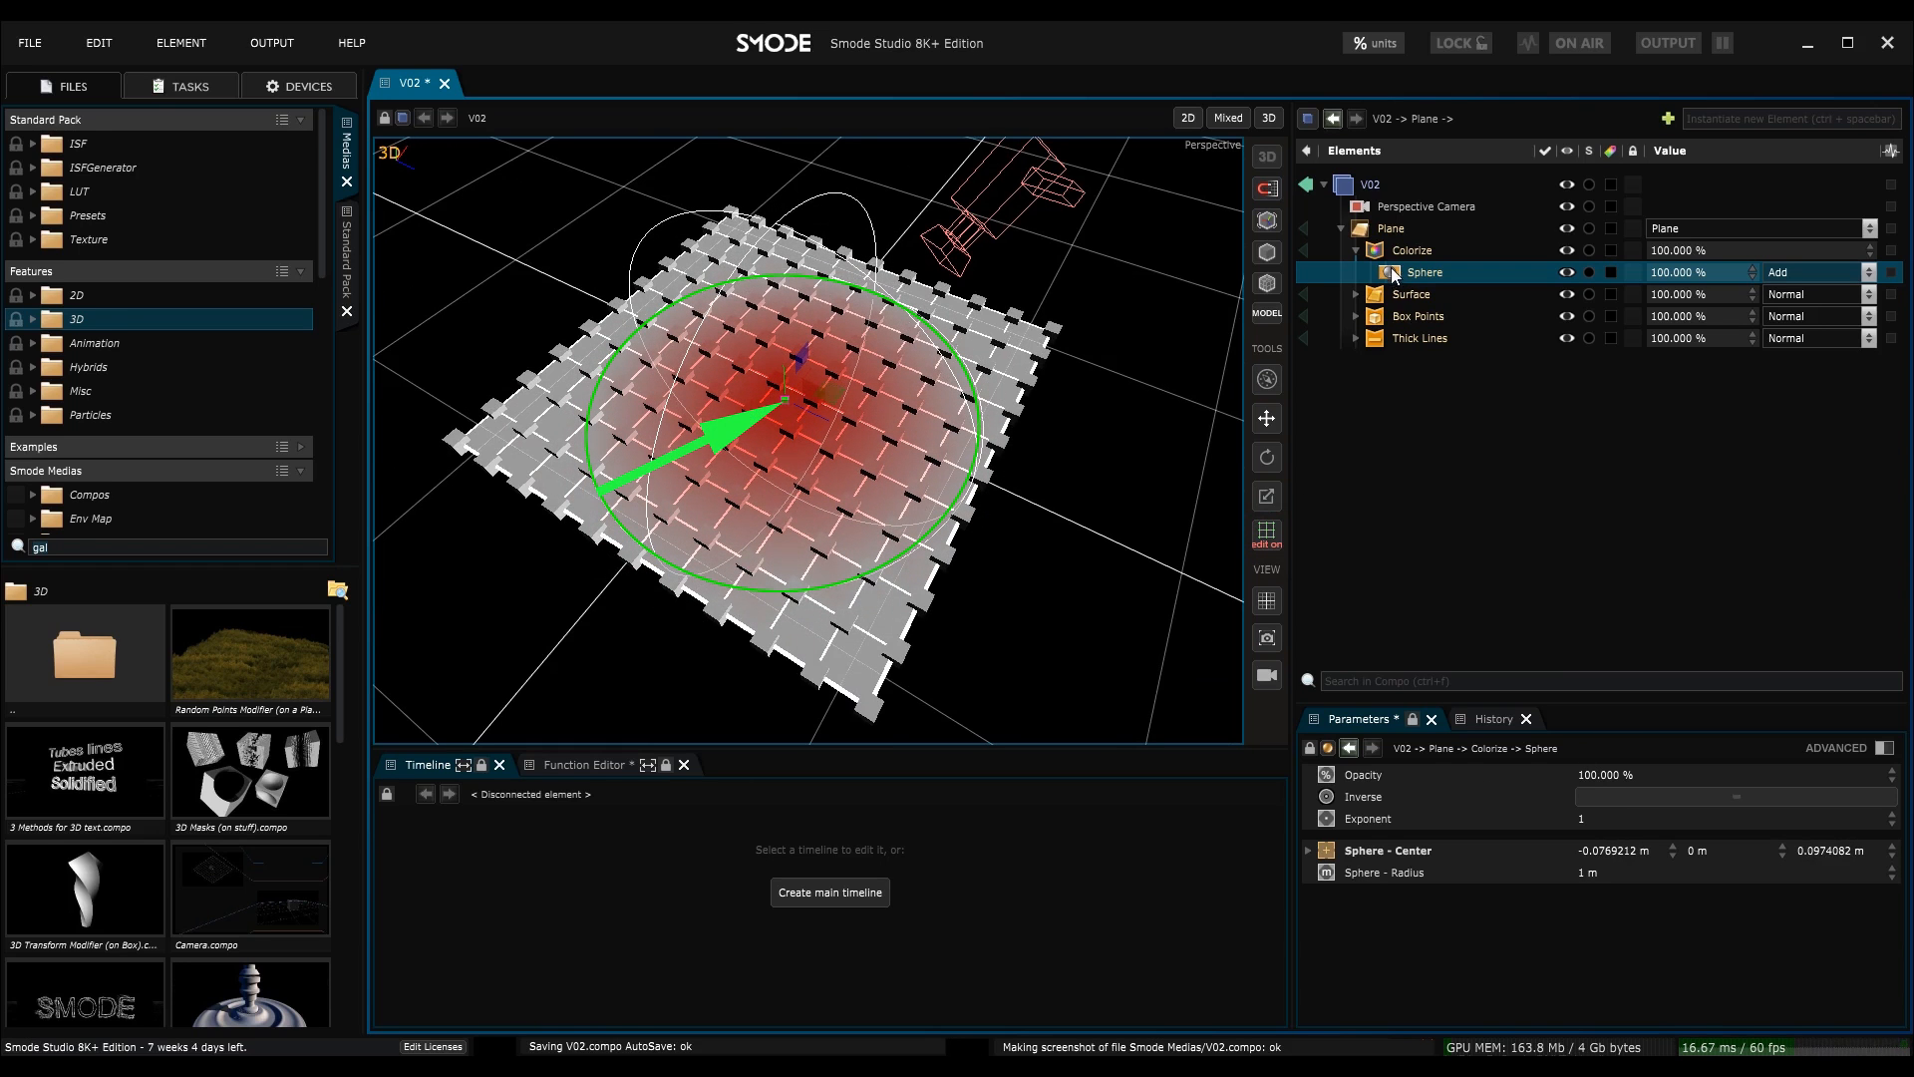
pyautogui.moveTo(1599, 820); pyautogui.dragTo(1599, 907)
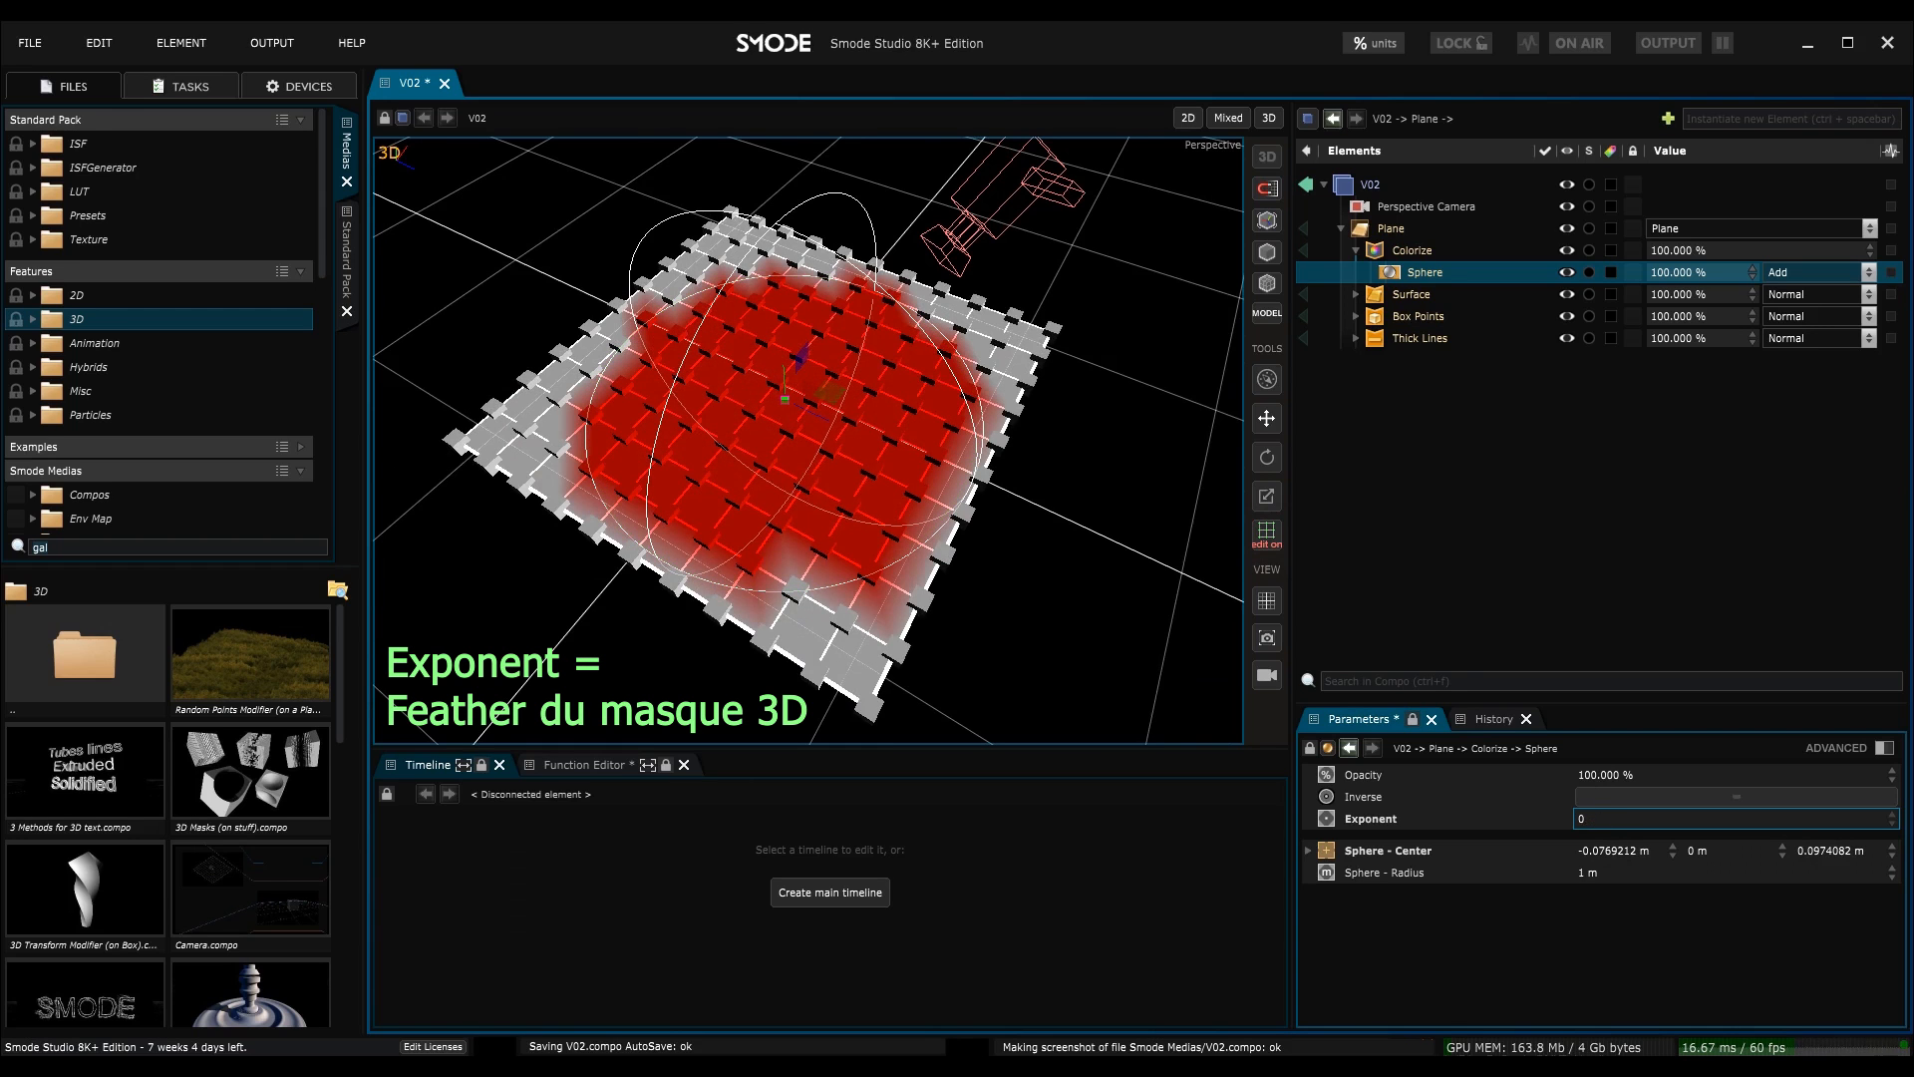
# - Hide the Box Points and Thick Lines renderers so only the plane's Surface is rendered
pyautogui.click(1420, 331)
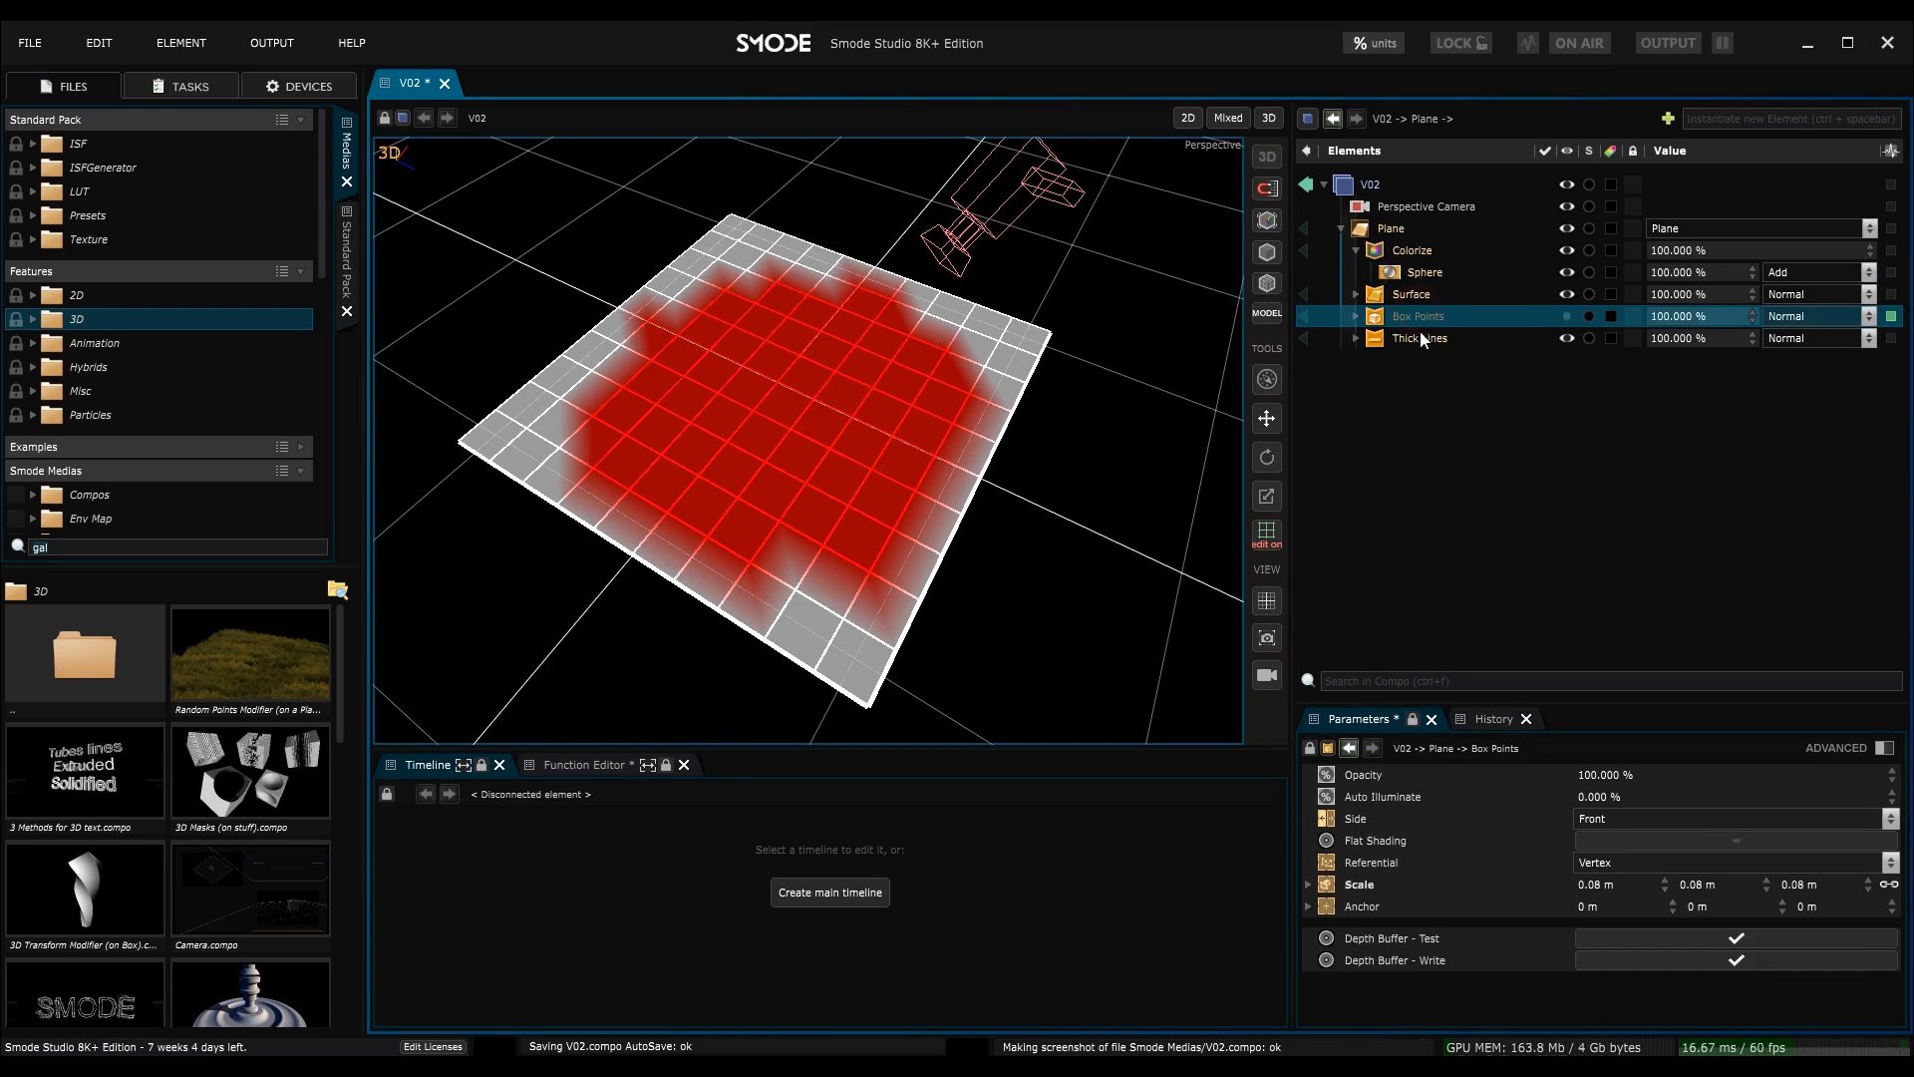
pyautogui.click(1409, 297)
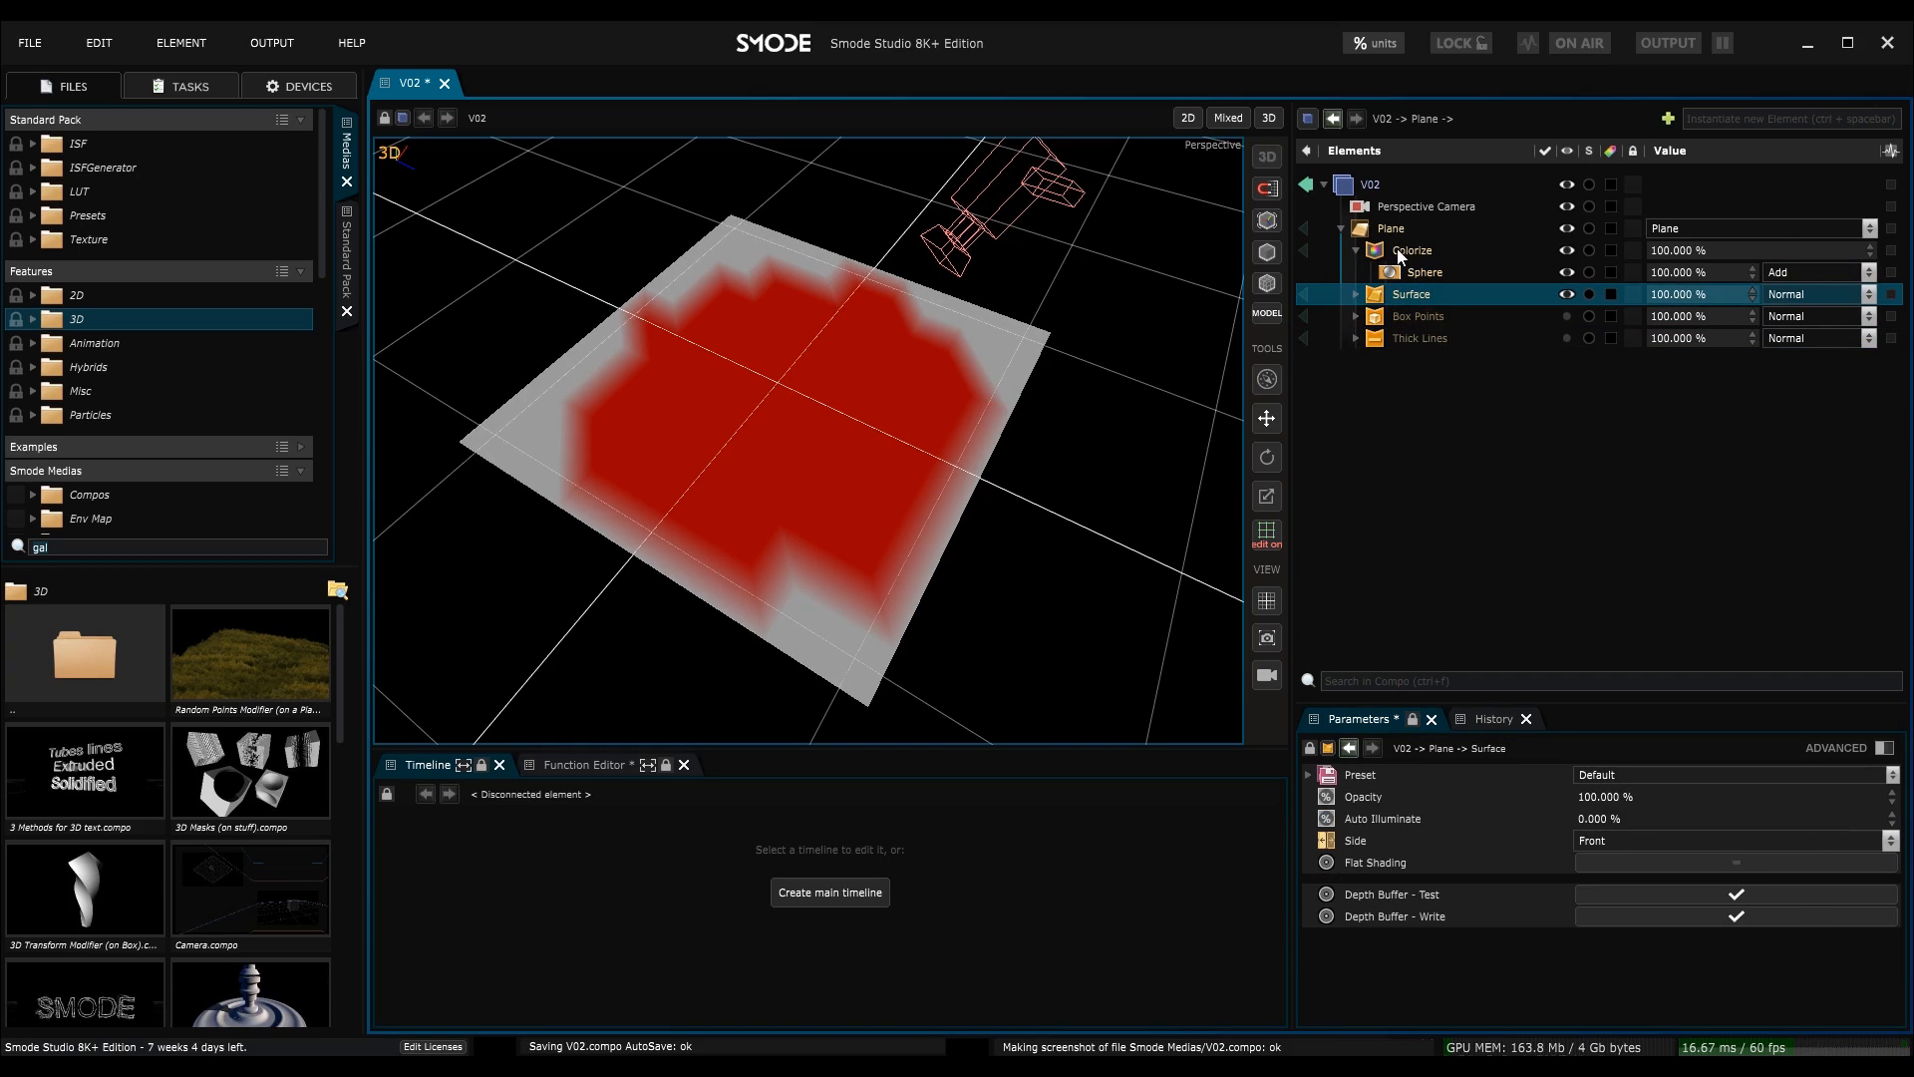
pyautogui.moveTo(1080, 373); pyautogui.dragTo(1118, 424)
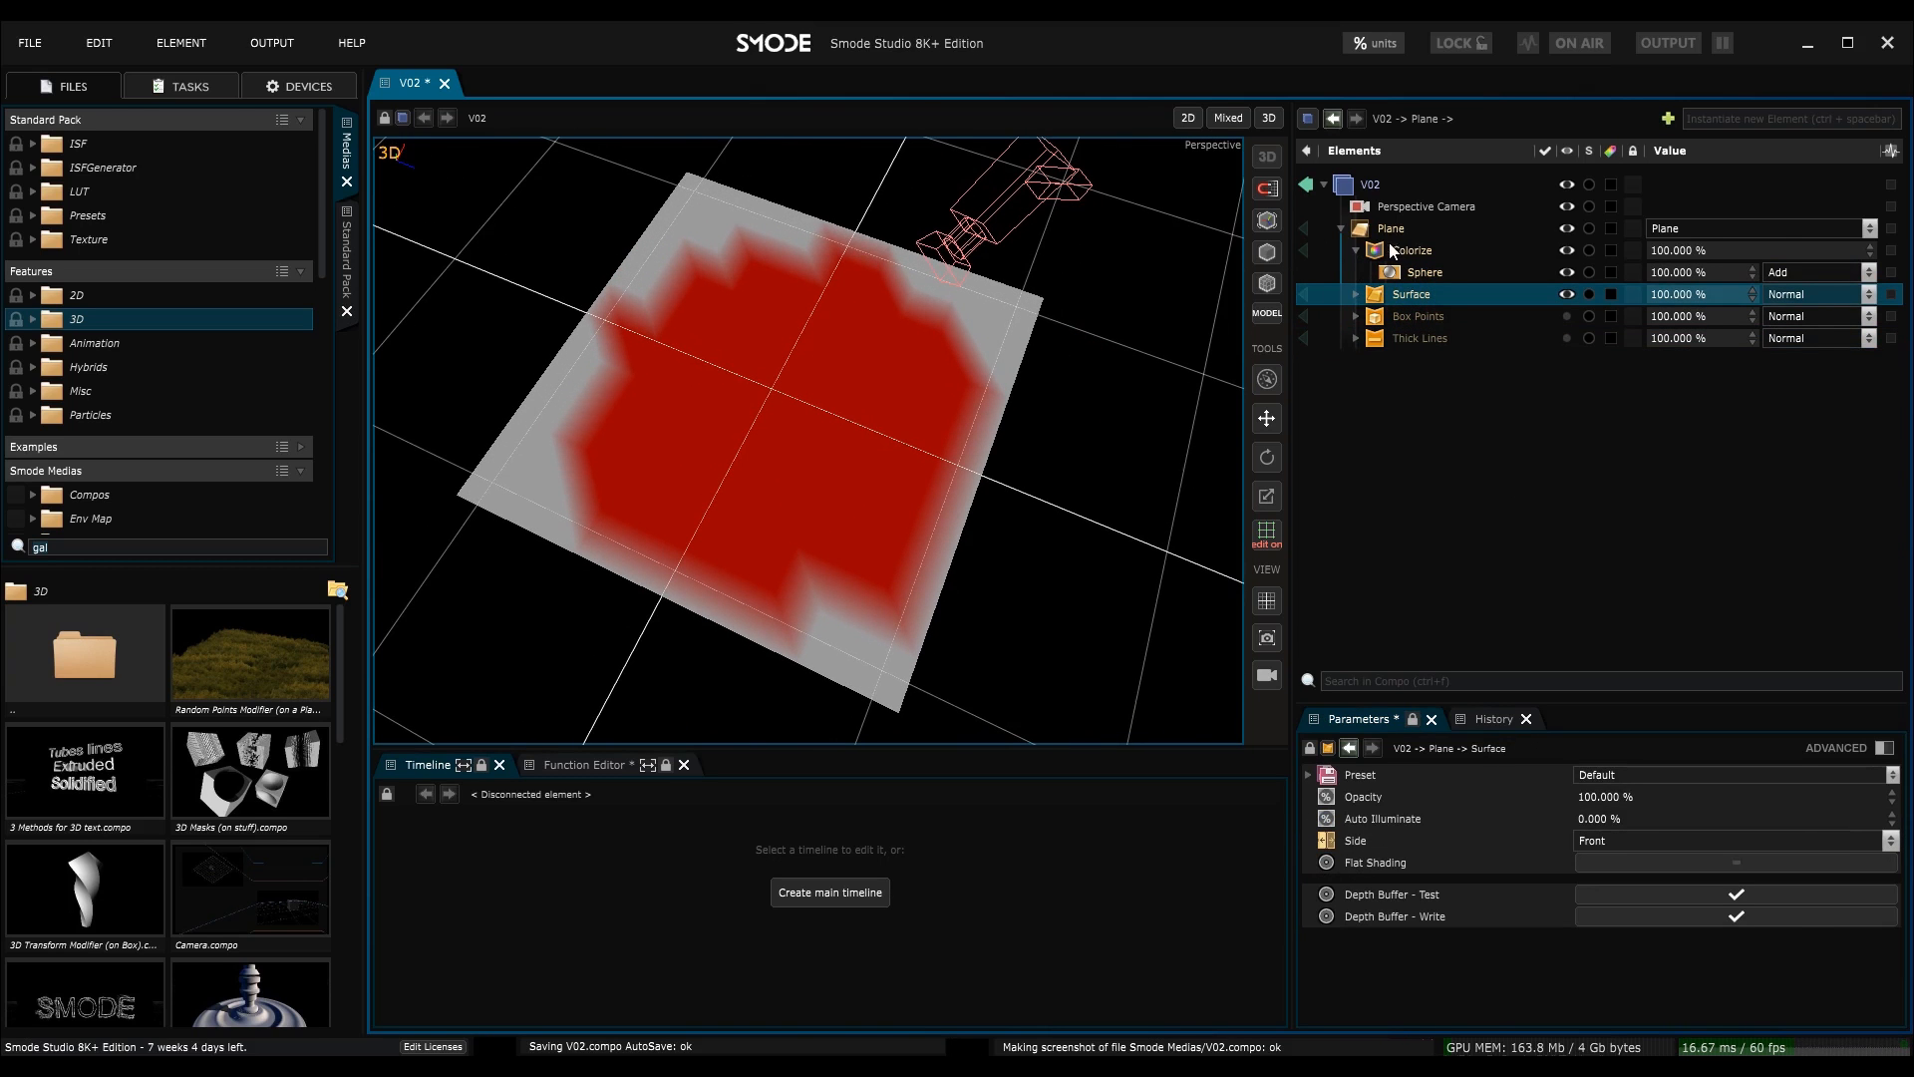
# - Try varying the plane's precision, then set it back to 10
pyautogui.click(1383, 231)
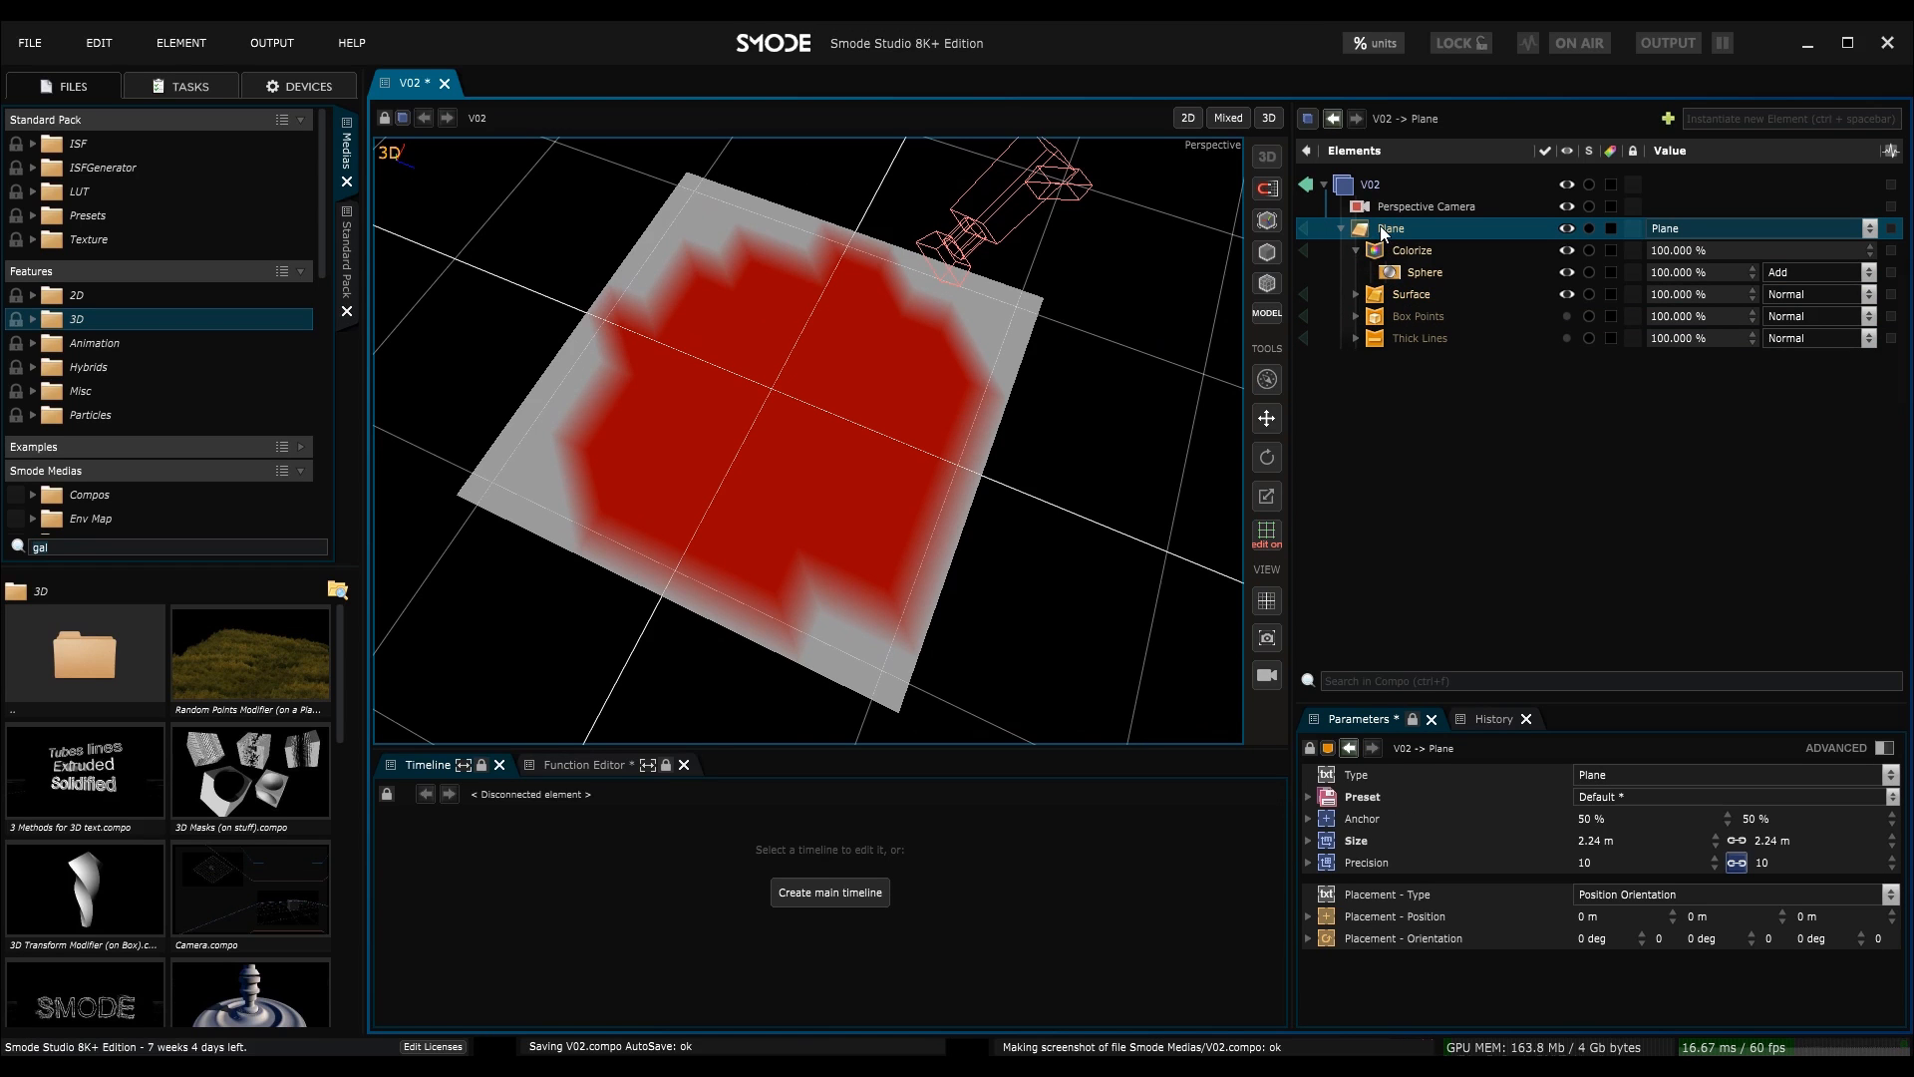
pyautogui.moveTo(1766, 864)
pyautogui.mouseDown()
pyautogui.moveTo(1765, 826)
pyautogui.moveTo(1791, 861)
pyautogui.mouseUp()
pyautogui.doubleClick(1791, 861)
pyautogui.write('10')
pyautogui.press('Return')
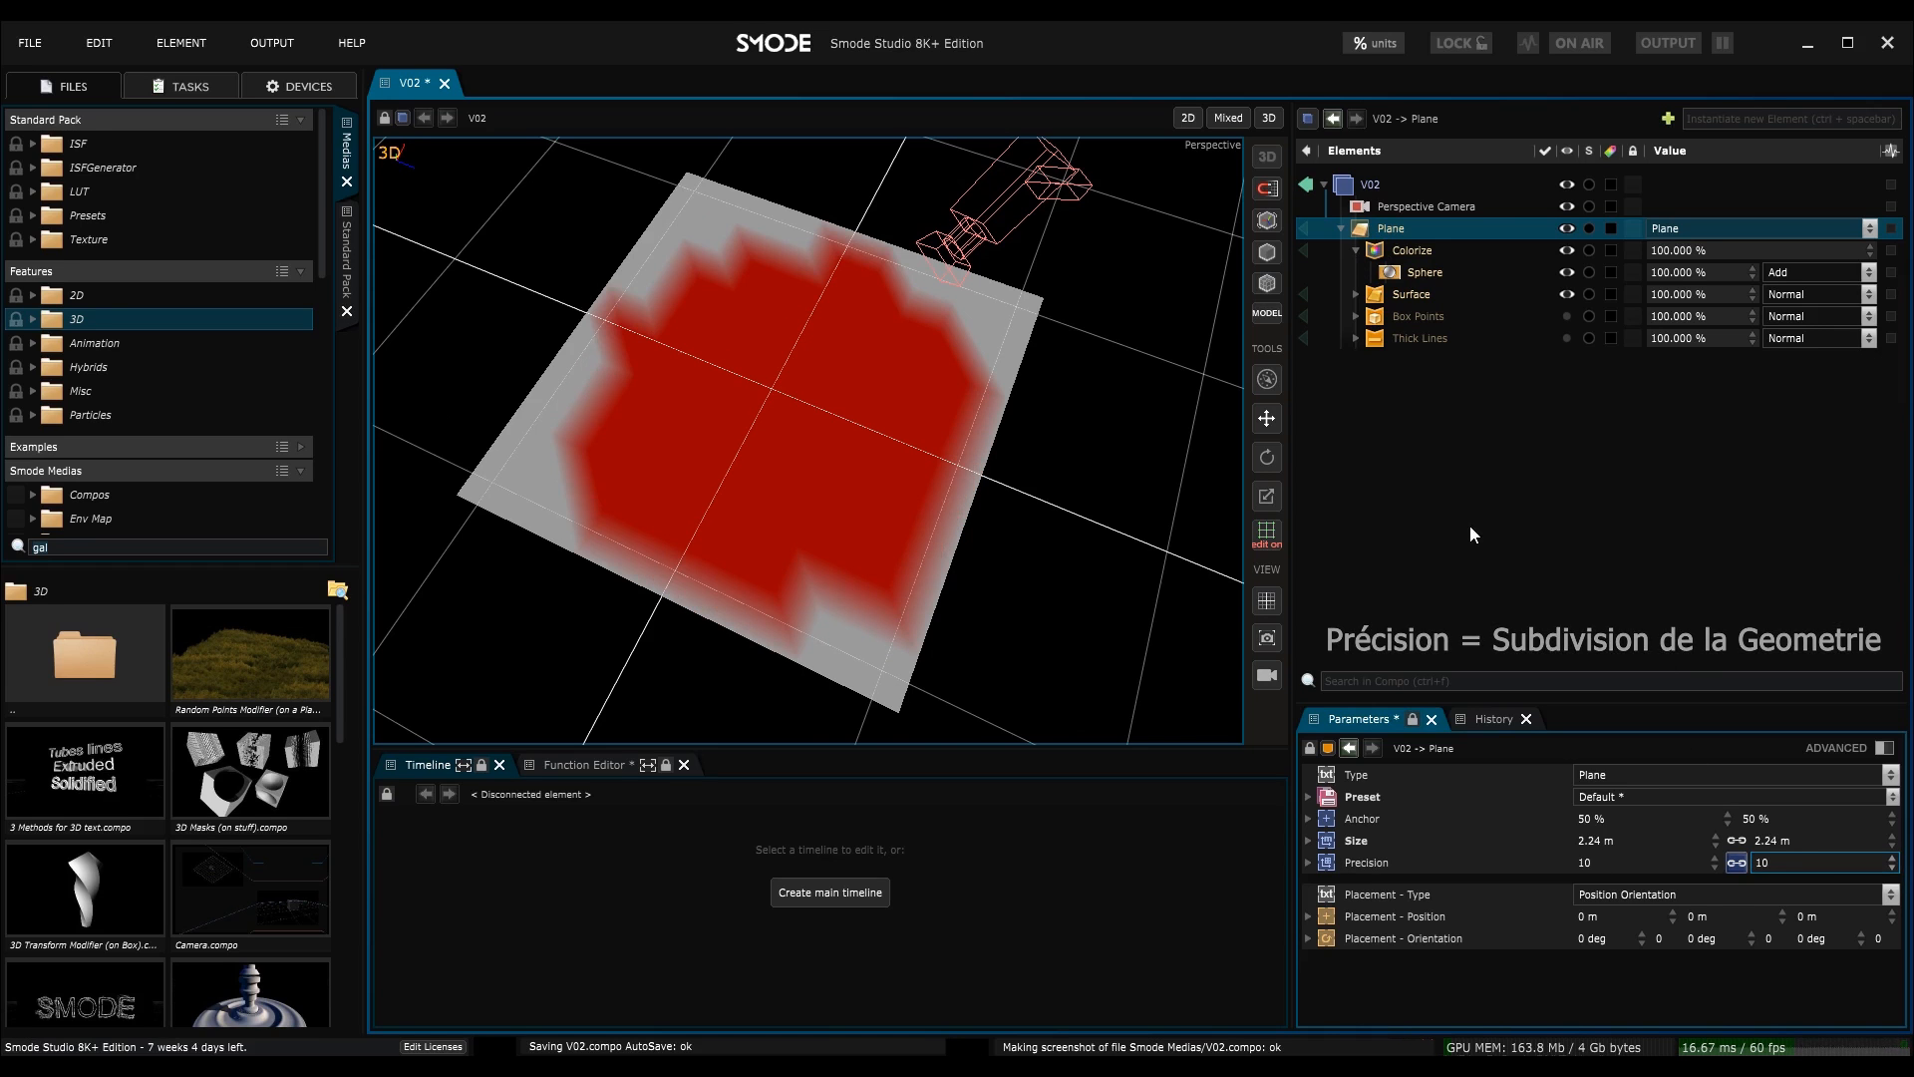
# - Show the plane's Box Points renderer again
pyautogui.click(1424, 315)
pyautogui.click(1416, 337)
pyautogui.moveTo(1065, 434); pyautogui.dragTo(1043, 342)
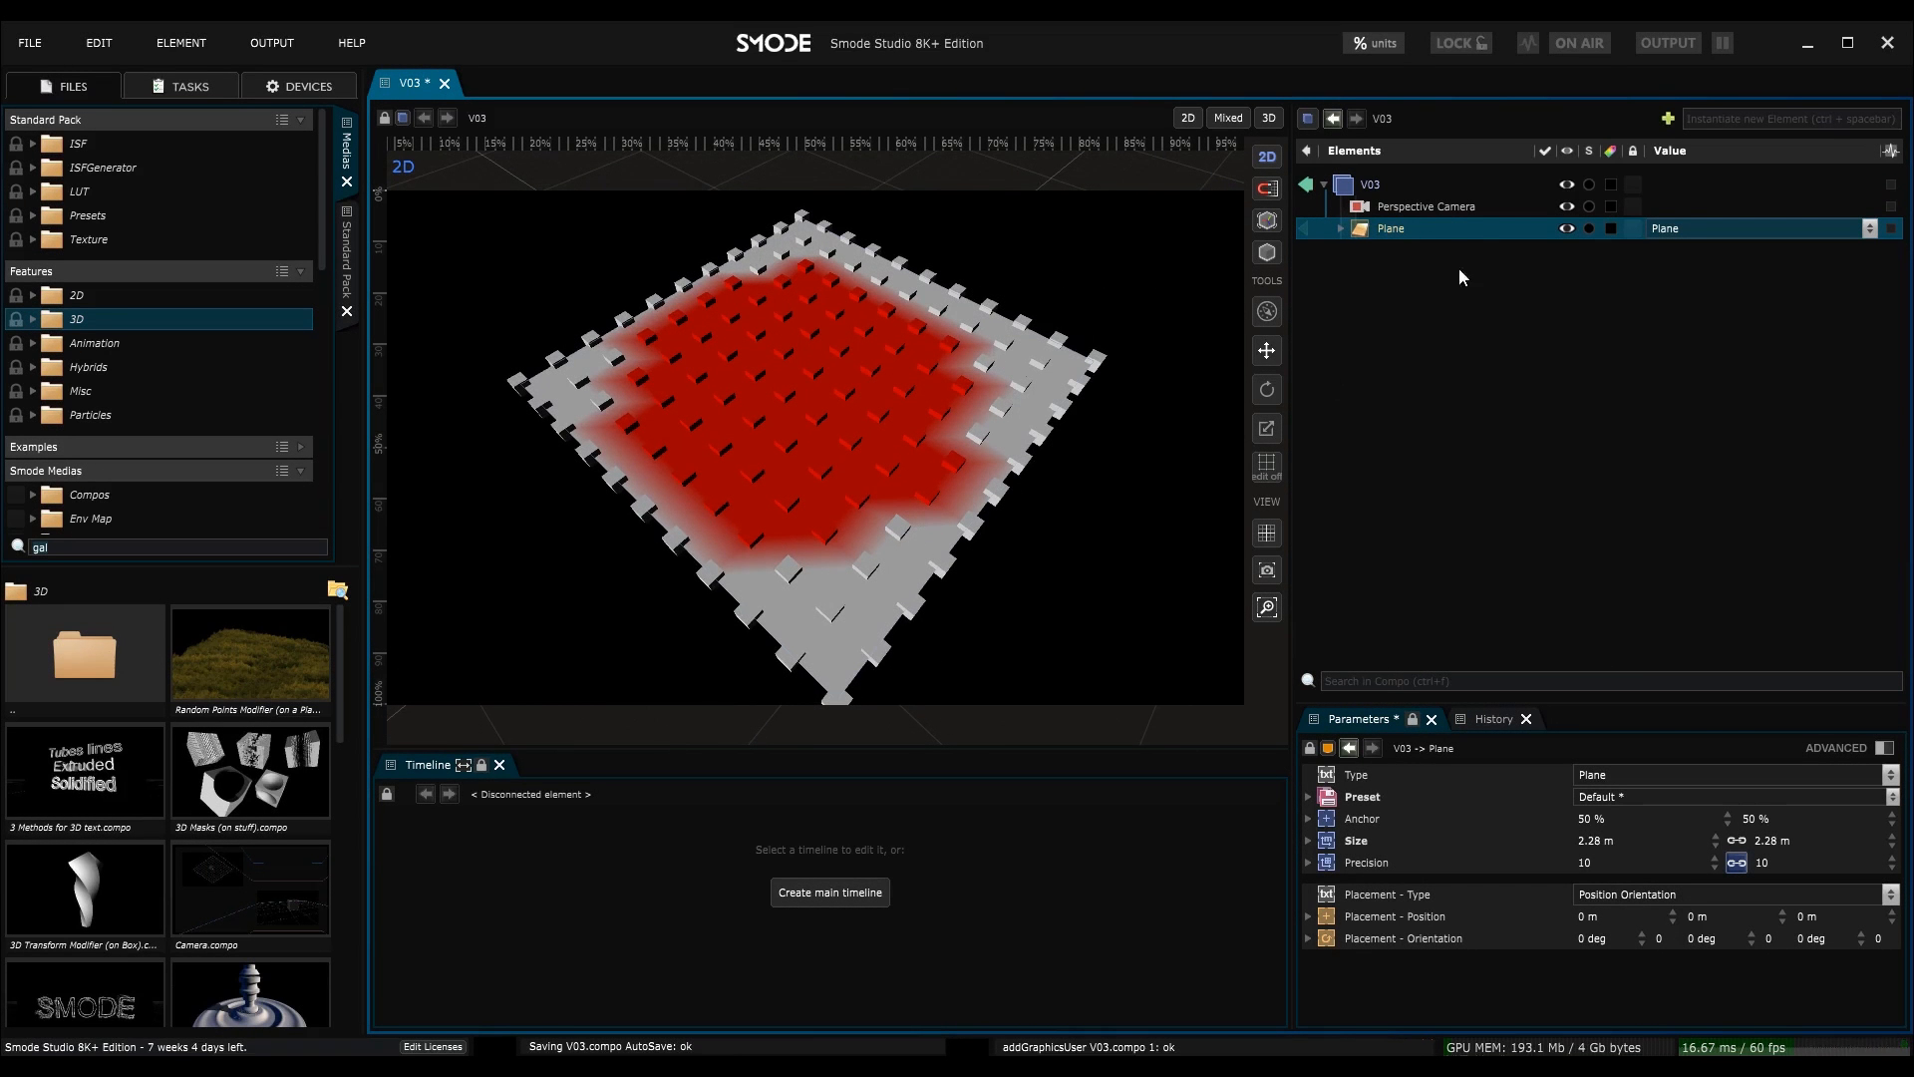
# - Add a Displace distortion modifier to the plane in the V03 compo
pyautogui.click(1343, 228)
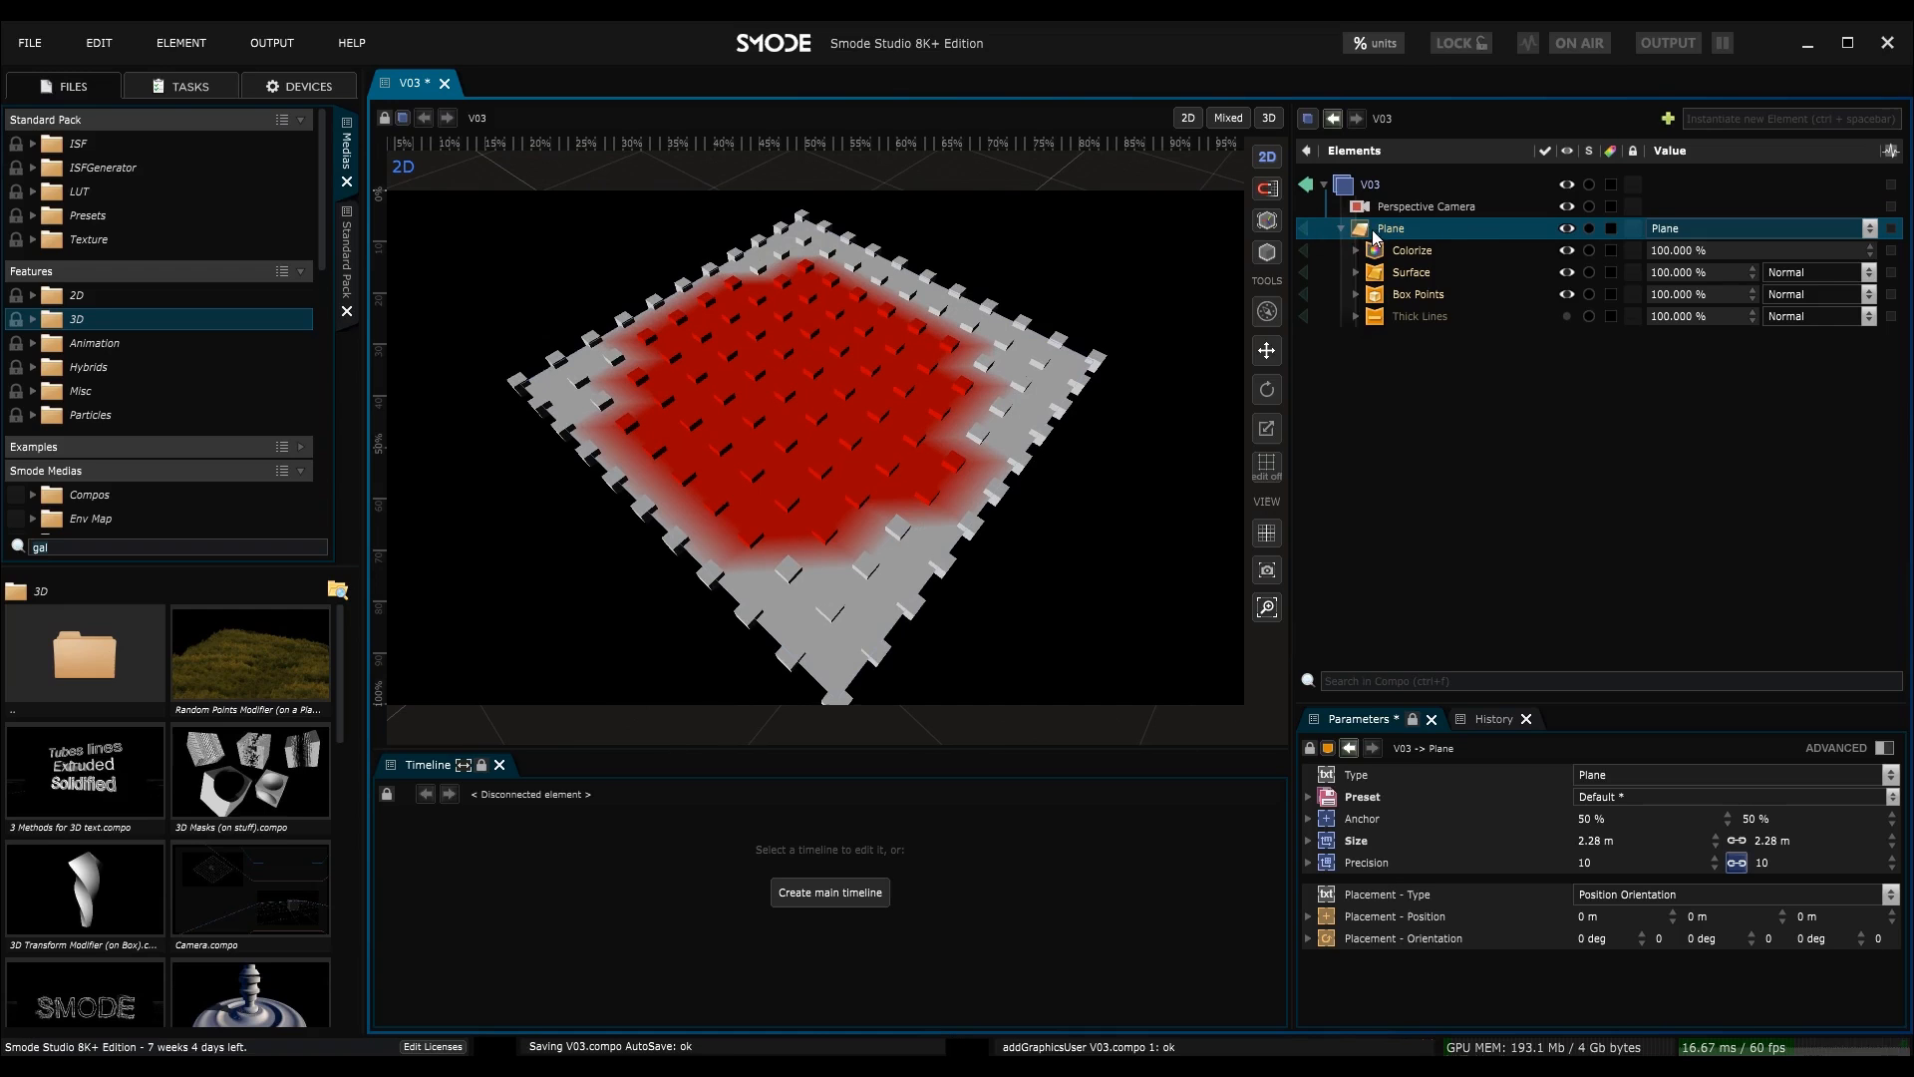
pyautogui.rightClick(1372, 229)
pyautogui.moveTo(1288, 349)
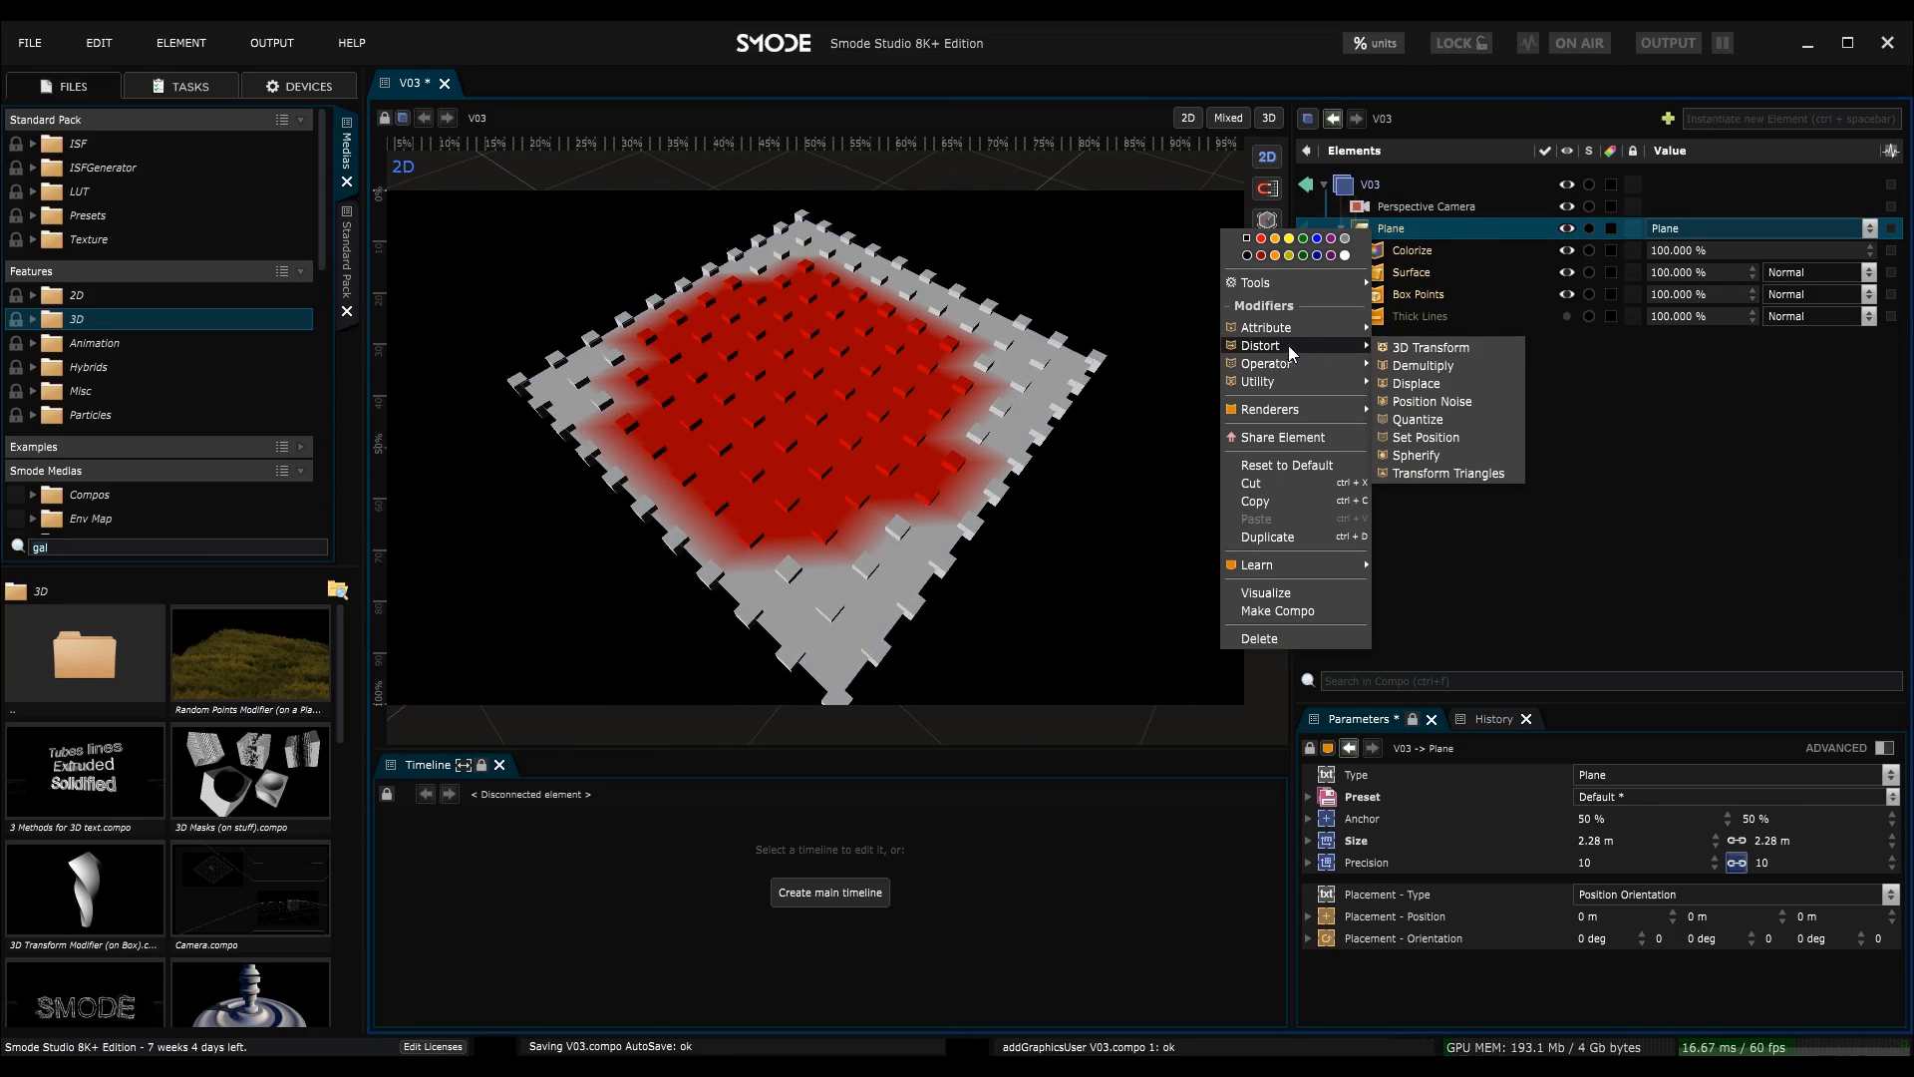
pyautogui.click(1423, 383)
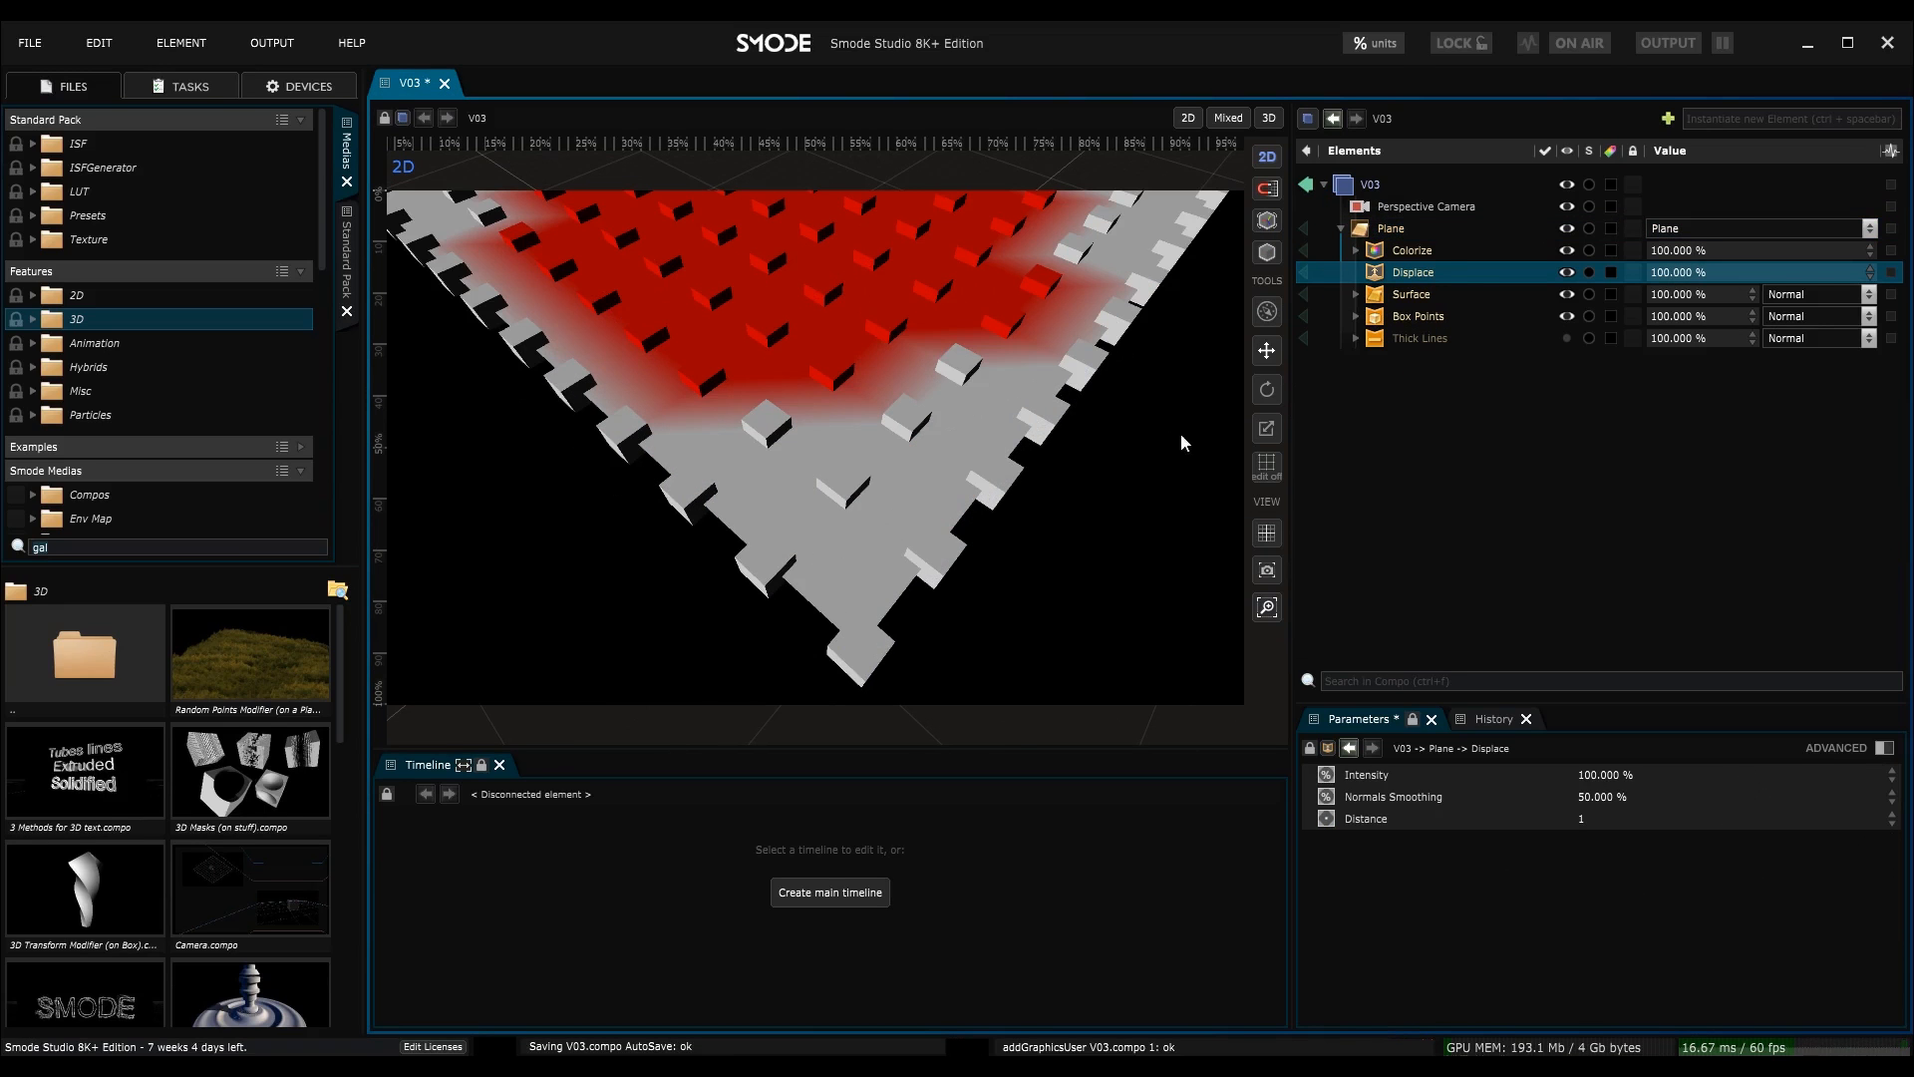
# - Switch the viewport to 3D mode and set the Displace modifier's intensity to 98.5 %
pyautogui.click(1269, 118)
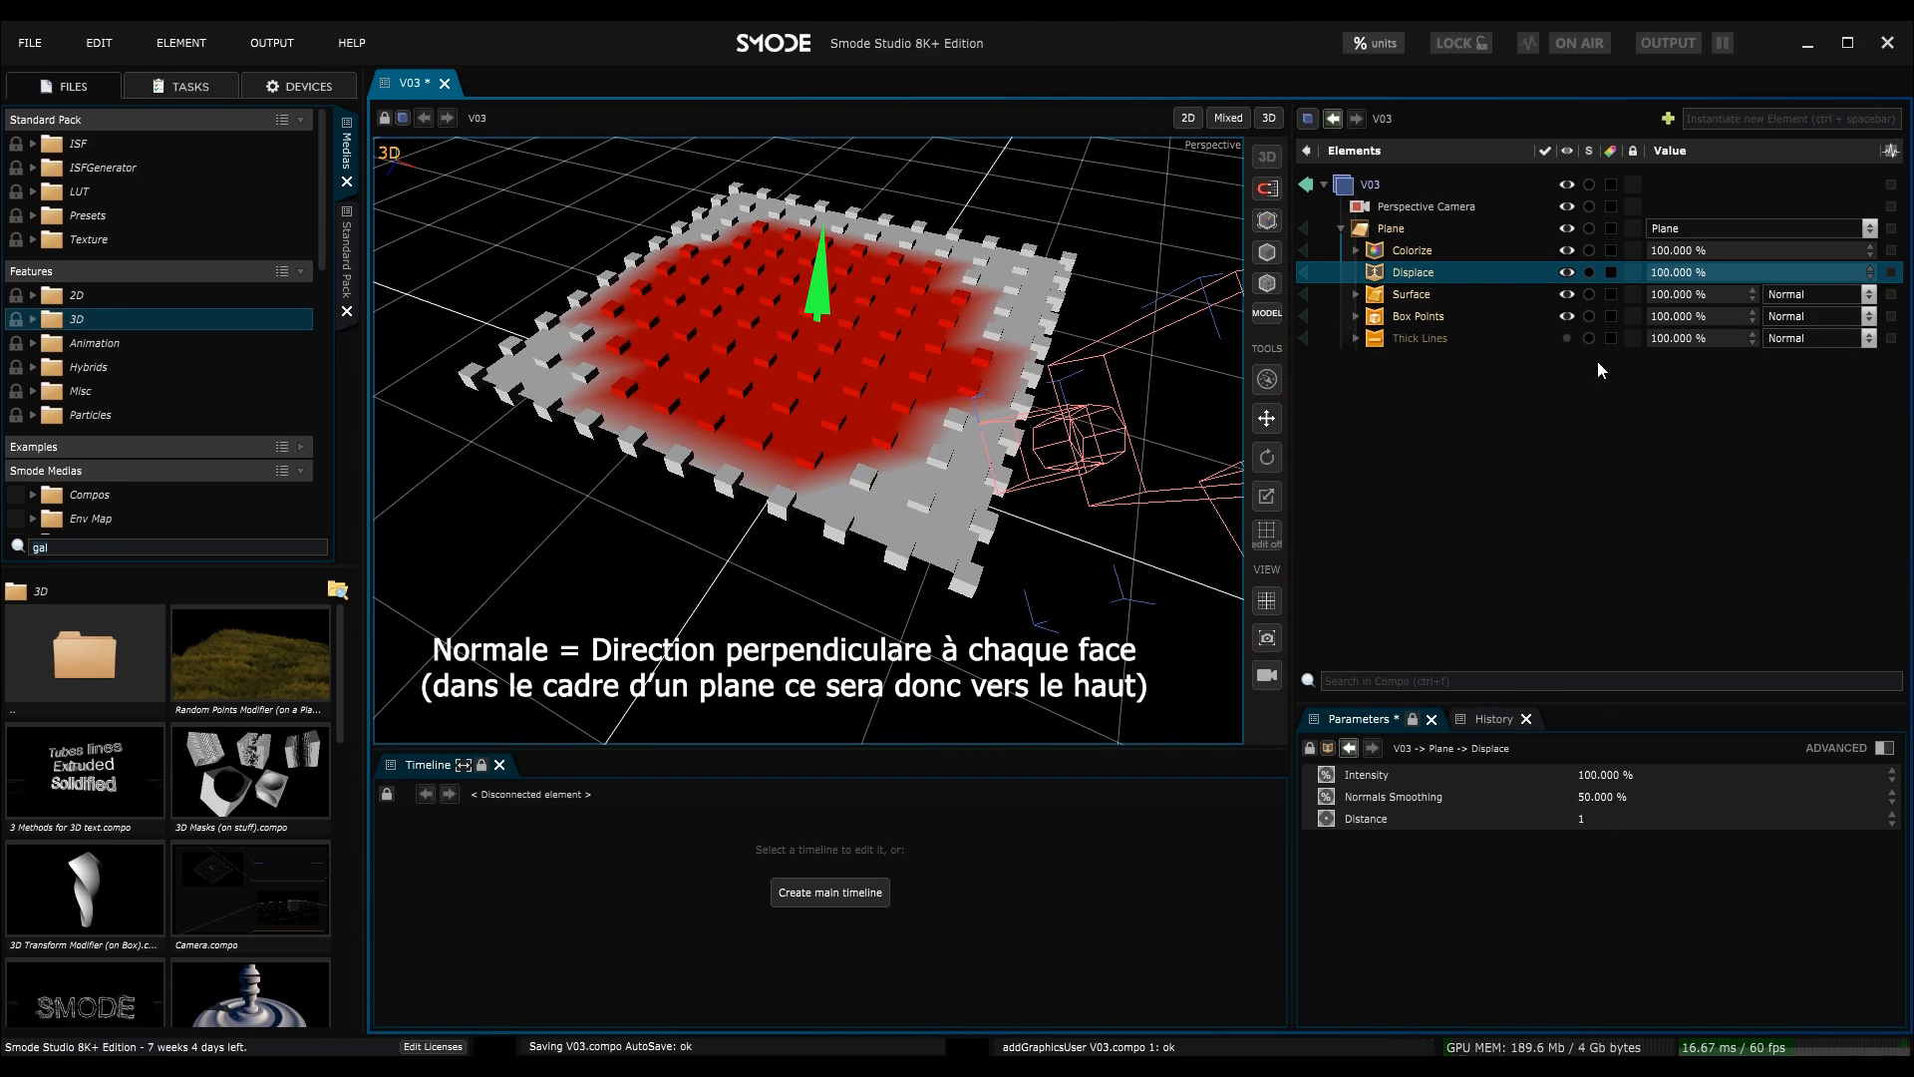
pyautogui.moveTo(1675, 274)
pyautogui.mouseDown()
pyautogui.moveTo(1475, 274)
pyautogui.moveTo(1672, 275)
pyautogui.mouseUp()
pyautogui.scroll(-4, 840, 344)
pyautogui.moveTo(869, 383); pyautogui.dragTo(982, 379, button='middle')
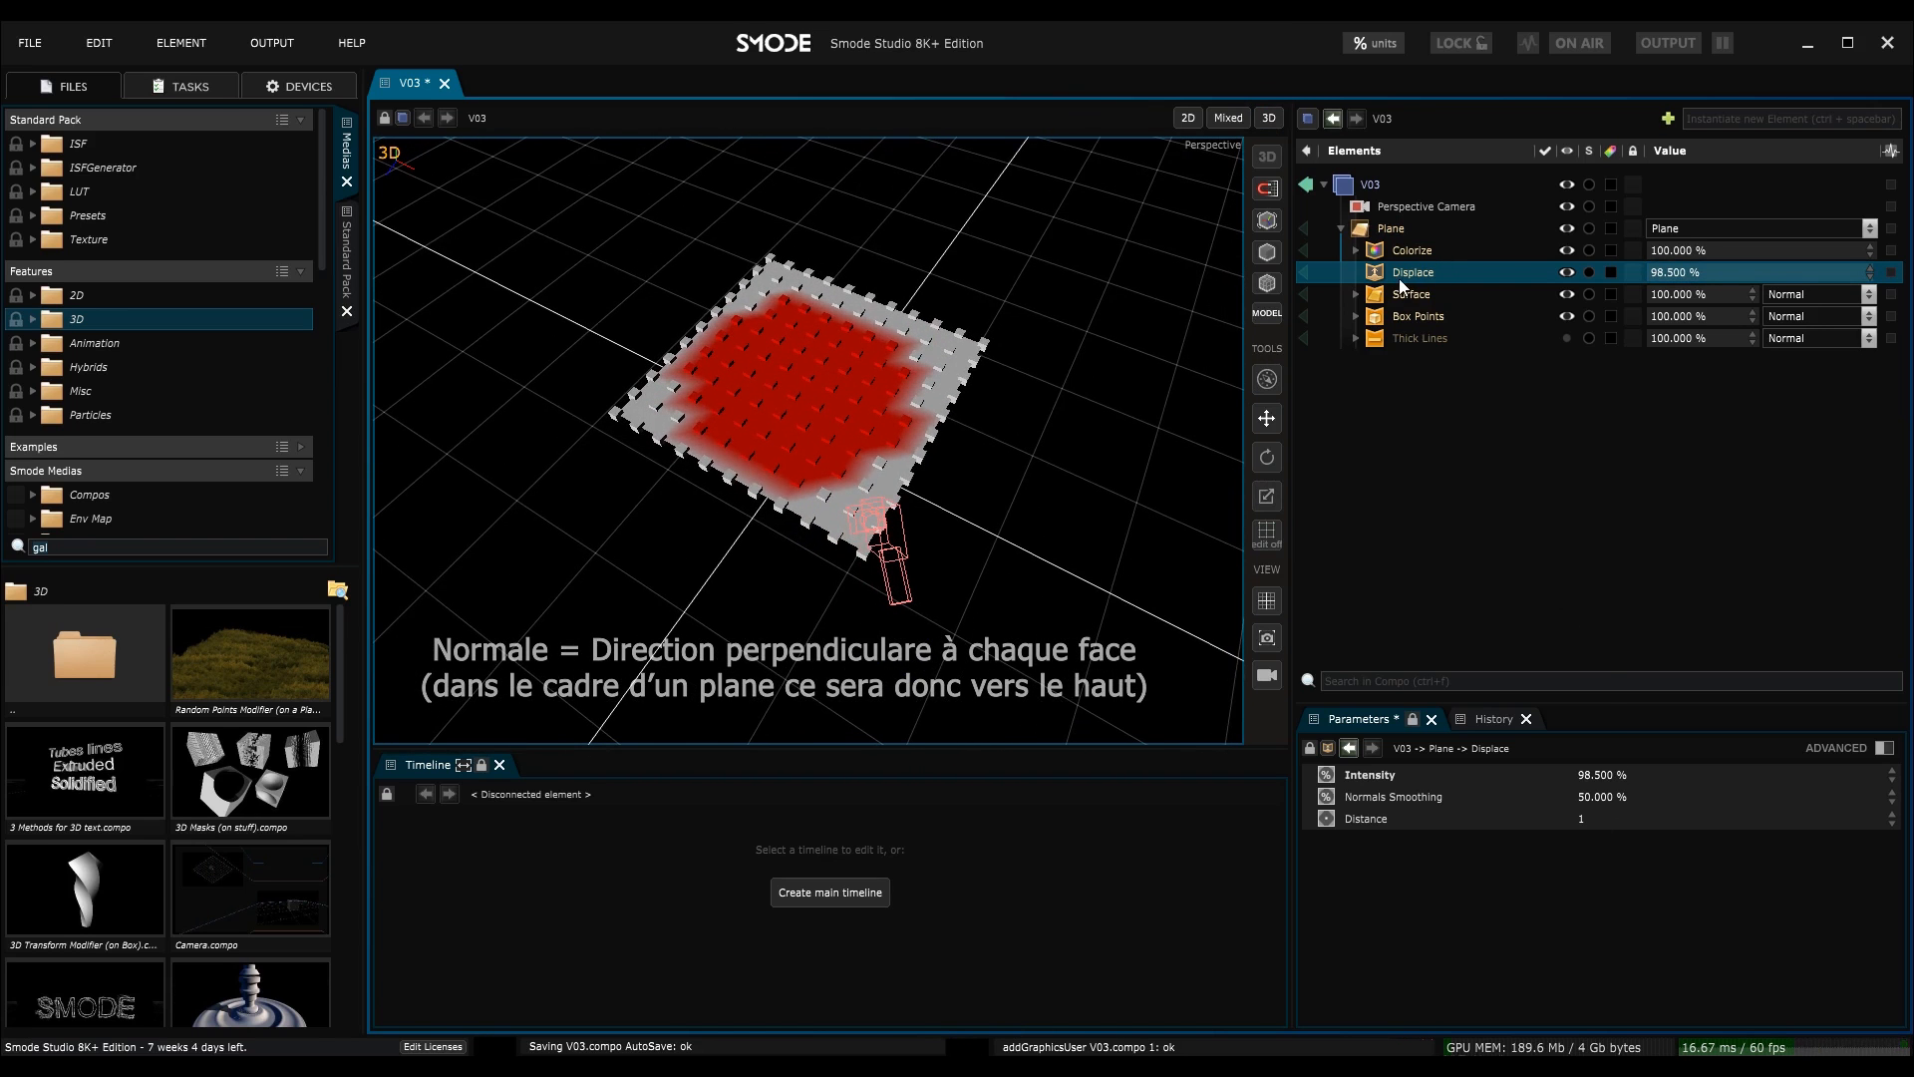
# - Add a Noise 3d mask to the plane's Displace modifier
pyautogui.rightClick(1398, 278)
pyautogui.moveTo(1334, 351)
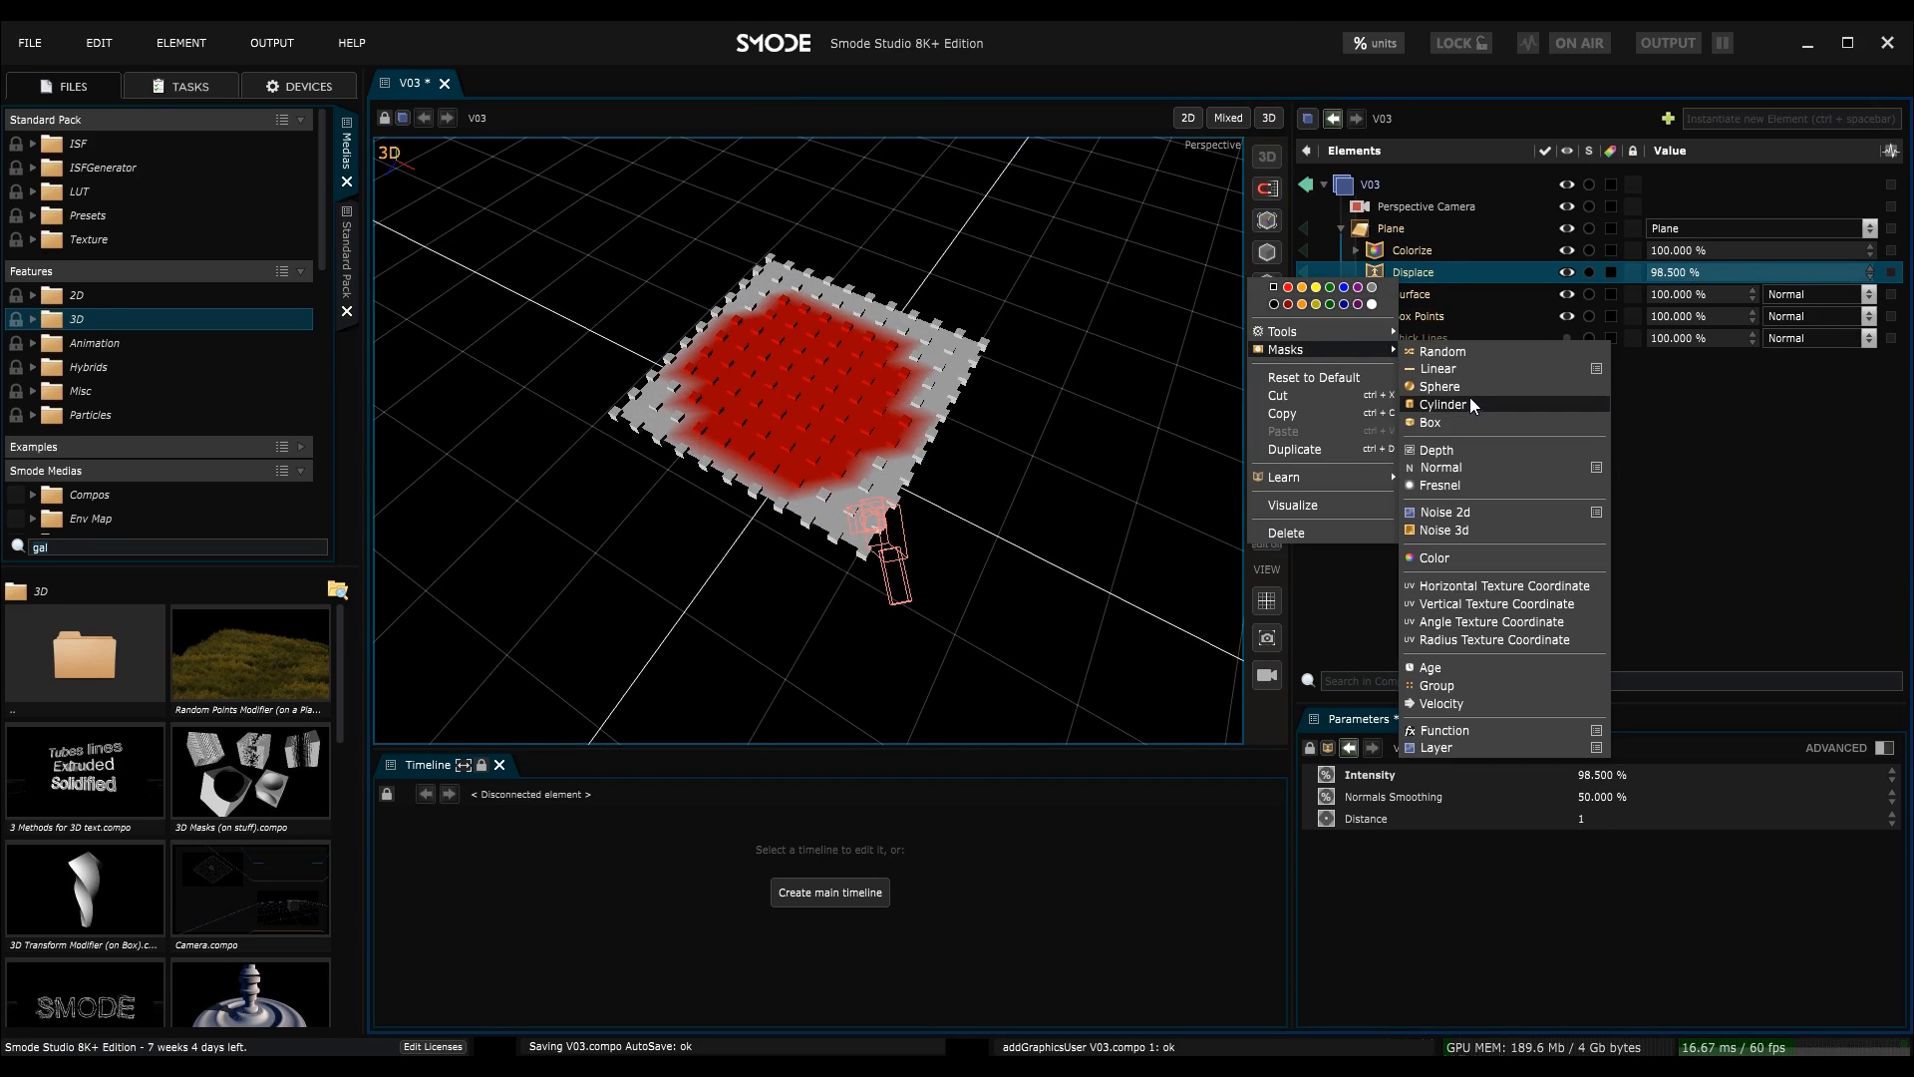
pyautogui.click(1480, 528)
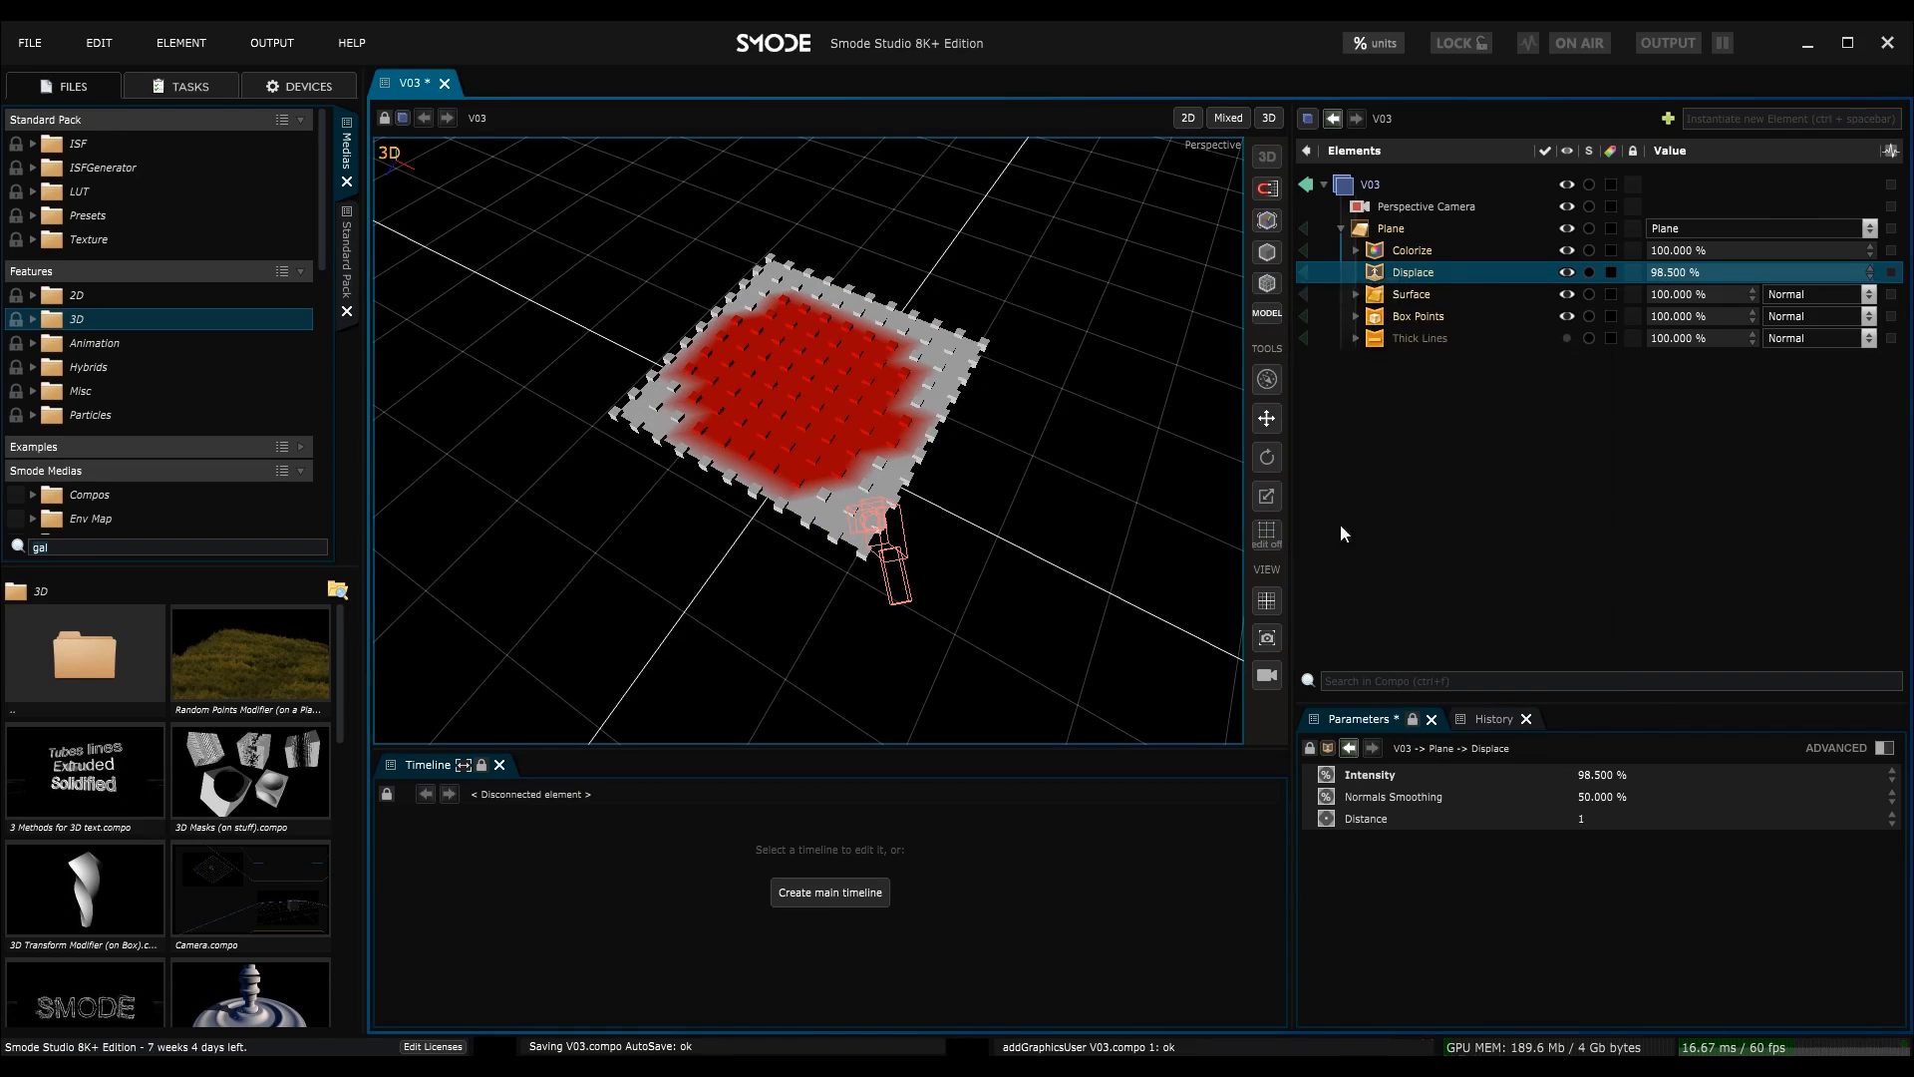
pyautogui.moveTo(909, 513); pyautogui.dragTo(870, 484, button='middle')
pyautogui.scroll(5, 911, 398)
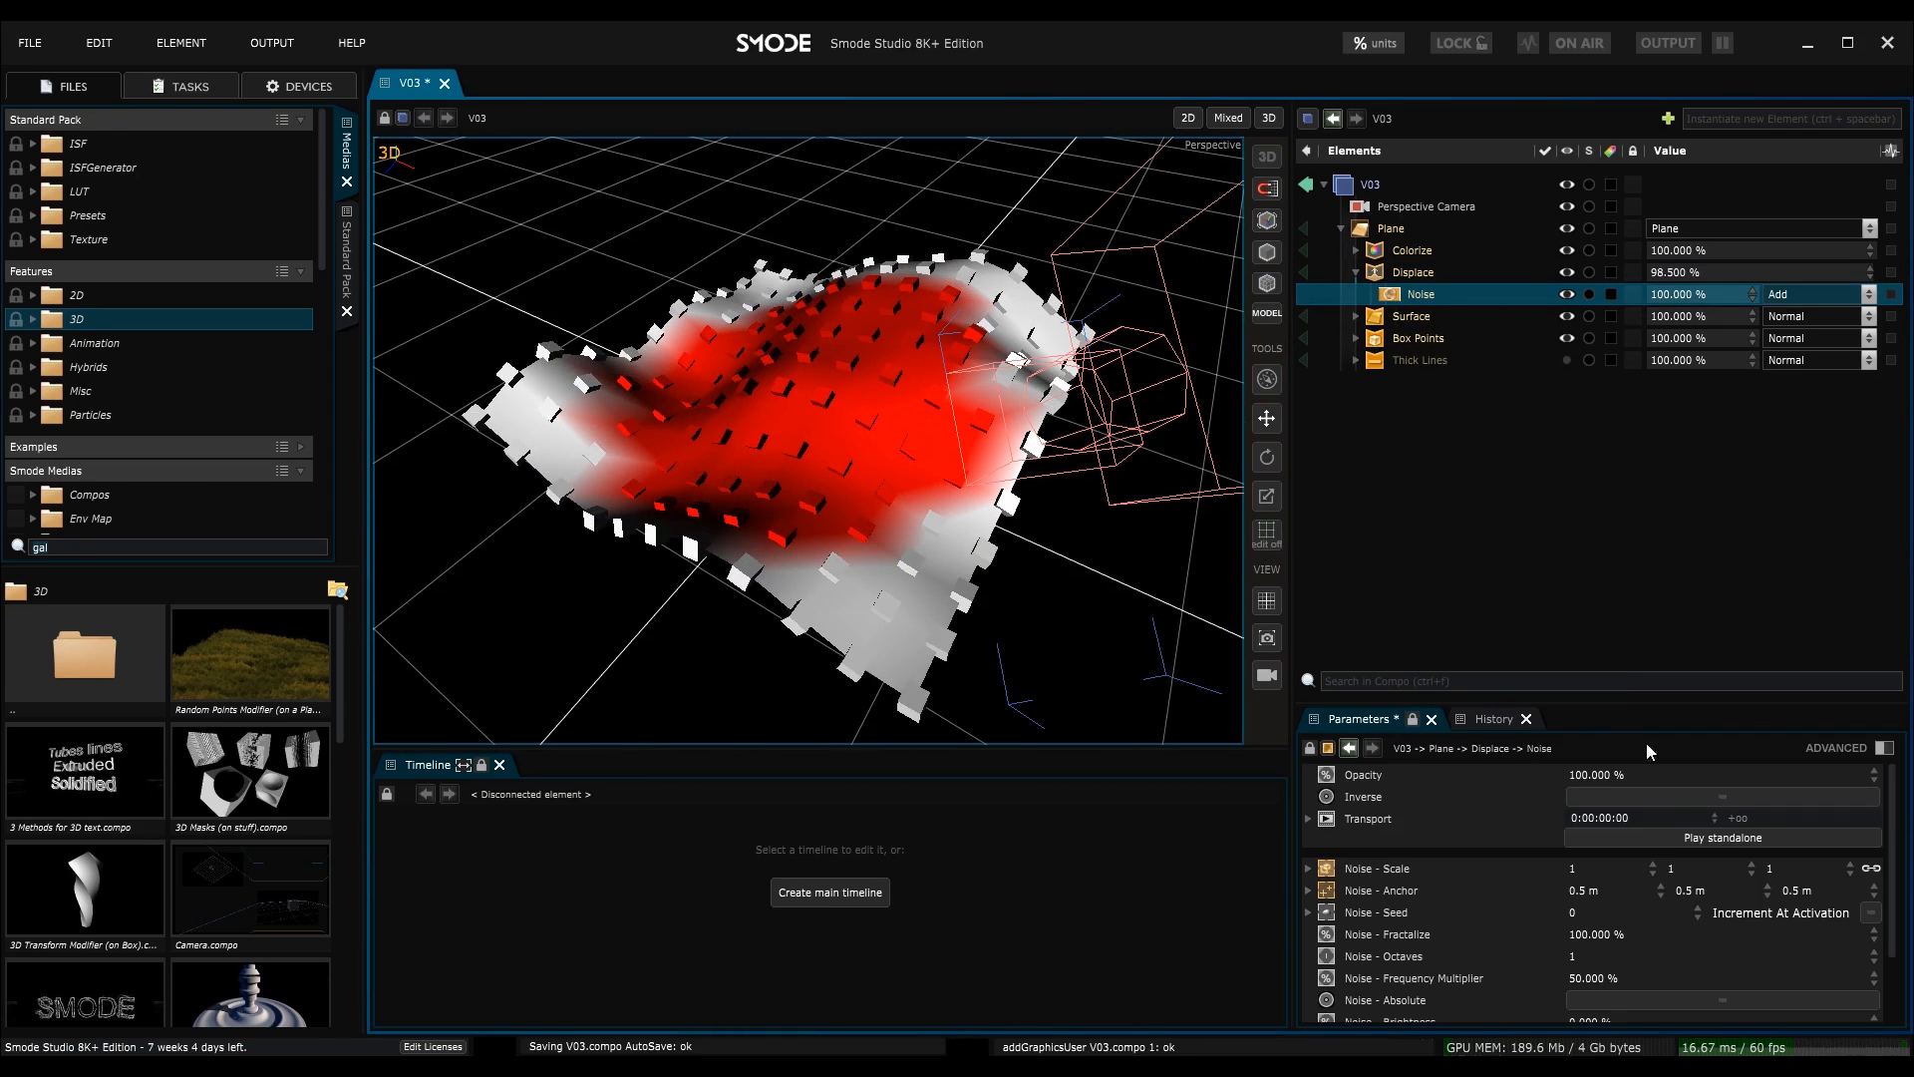
# - Animate the Displace modifier's Noise mask with standalone playback and view the moving plane from several angles
pyautogui.click(1693, 837)
pyautogui.moveTo(957, 428); pyautogui.dragTo(927, 475, button='middle')
pyautogui.scroll(3, 927, 475)
pyautogui.scroll(-3, 927, 475)
pyautogui.moveTo(1073, 394); pyautogui.dragTo(1074, 279, button='middle')
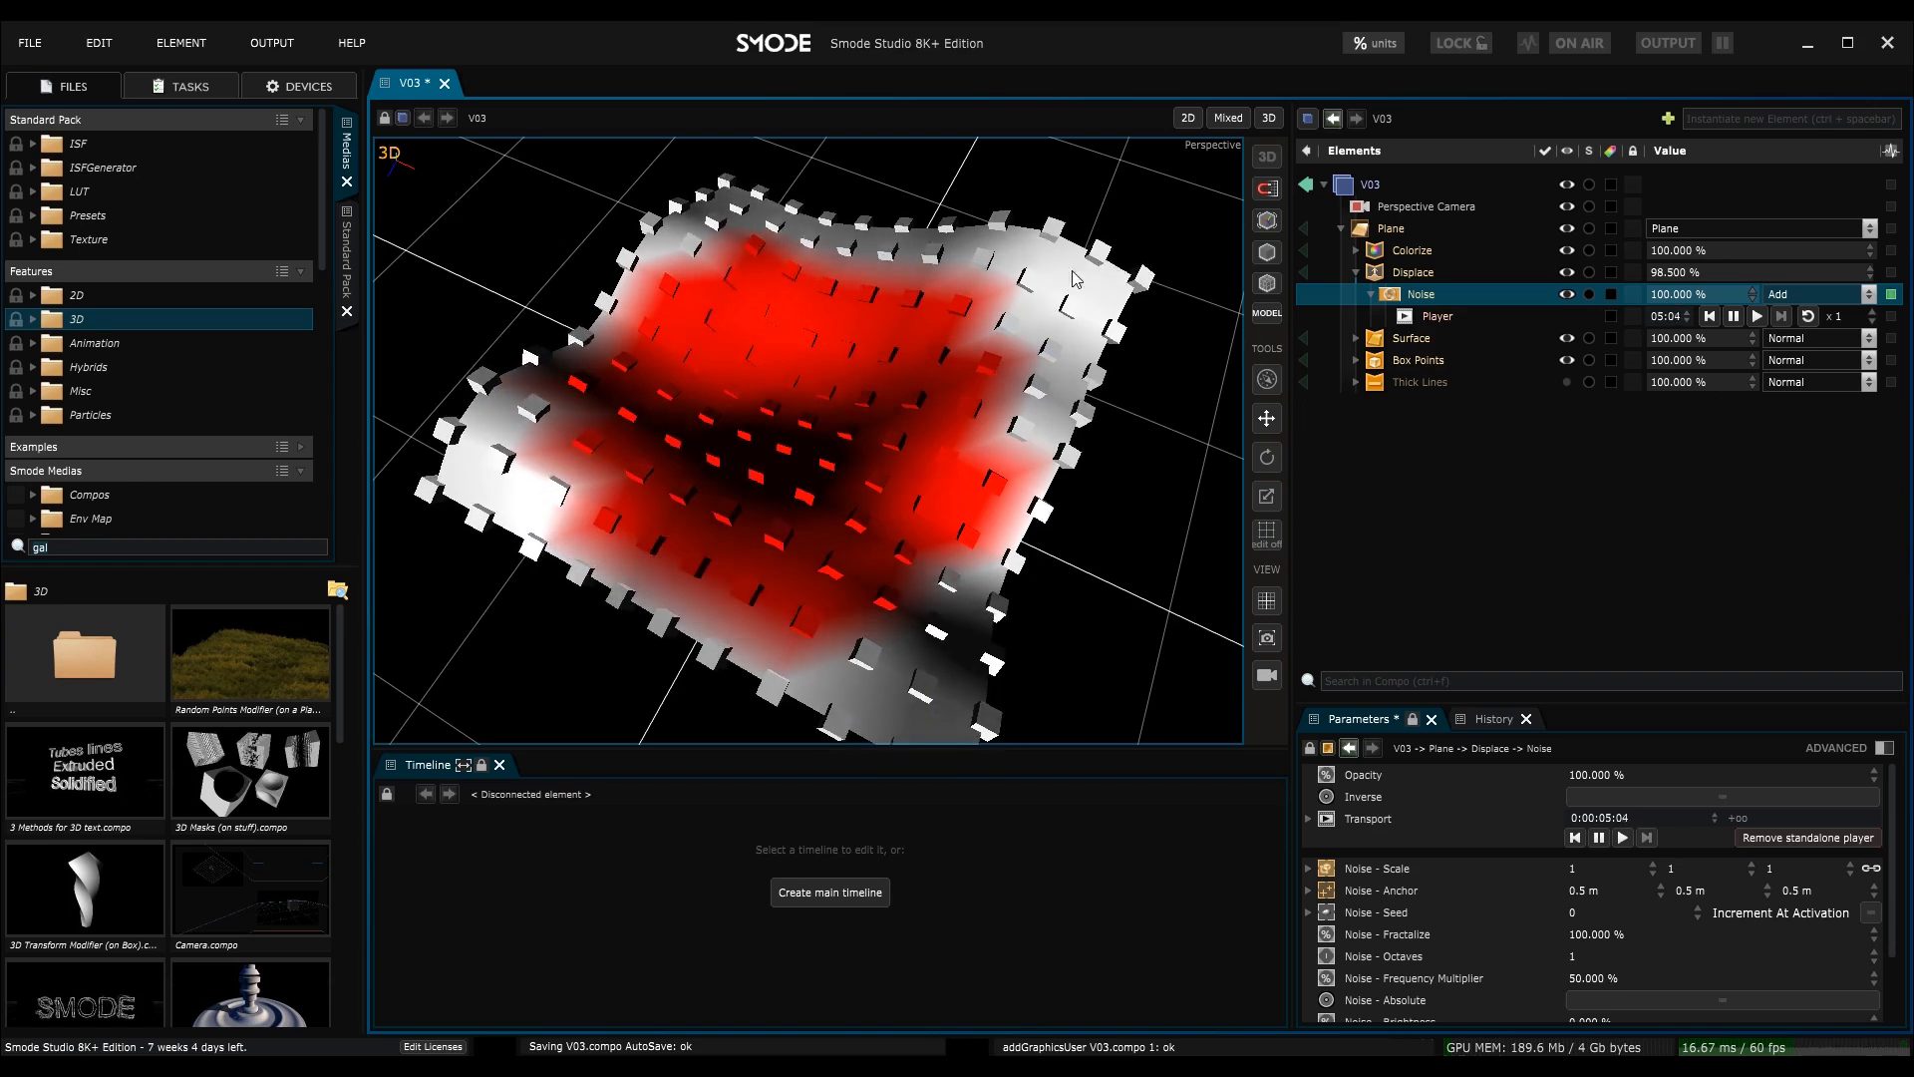
pyautogui.moveTo(804, 496); pyautogui.dragTo(831, 482, button='middle')
pyautogui.scroll(-3, 831, 483)
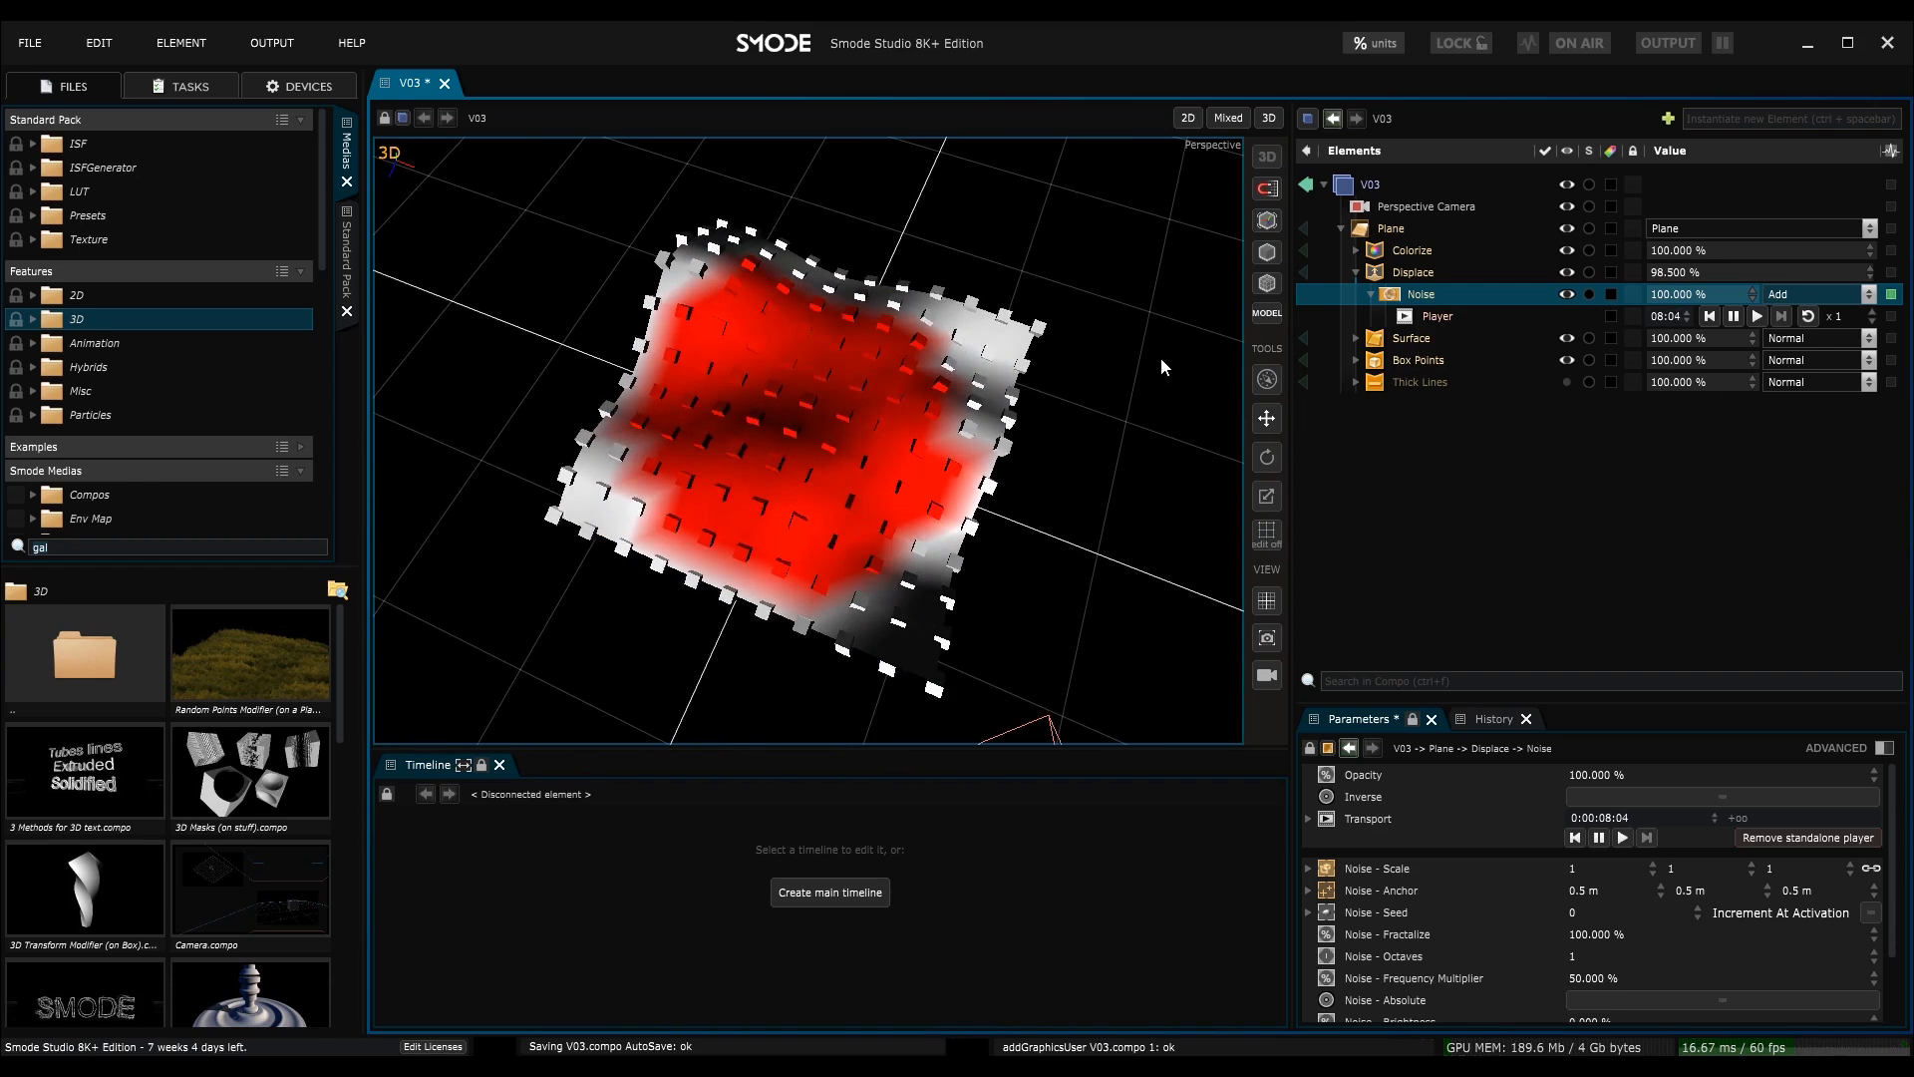
# - Try moving the Displace modifier above Colorize in the plane's modifier stack and examine the coloring
pyautogui.click(1381, 254)
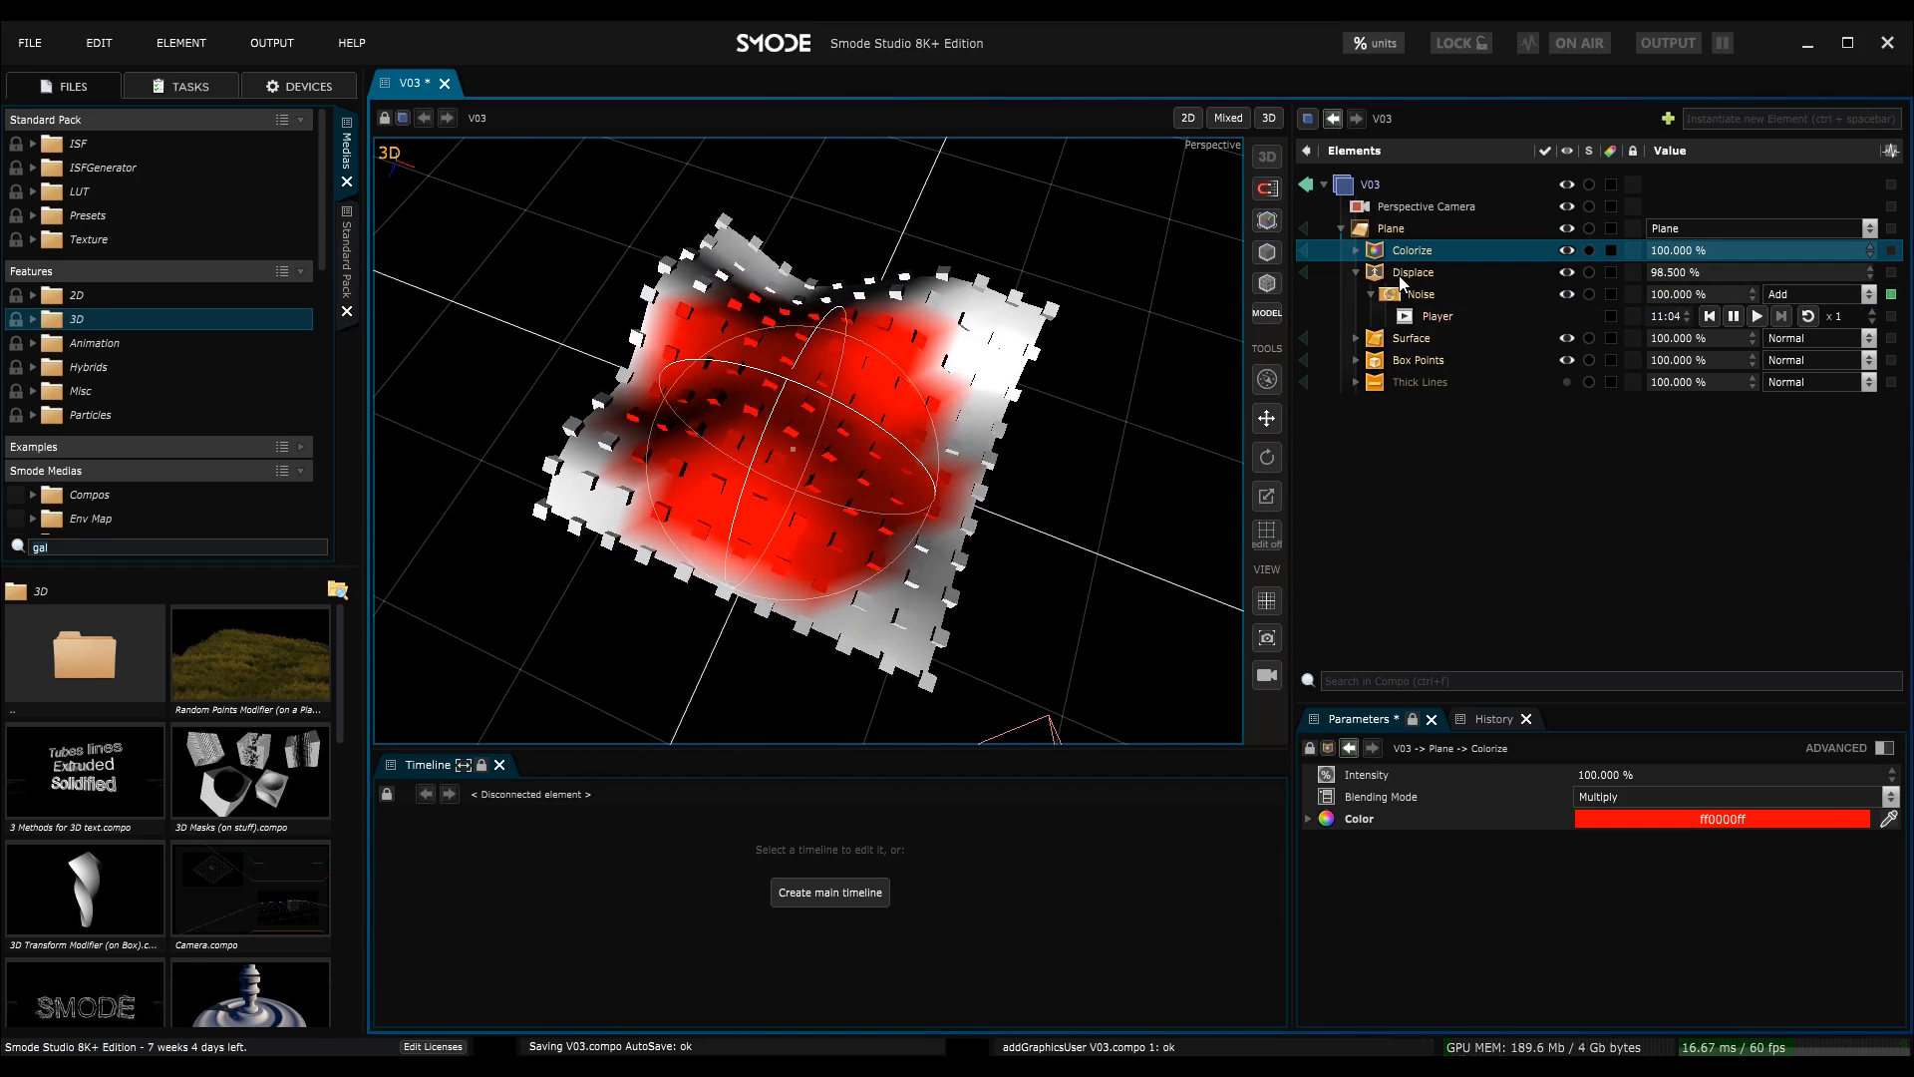
pyautogui.click(1403, 275)
pyautogui.click(1356, 271)
pyautogui.moveTo(1384, 271); pyautogui.dragTo(1388, 242)
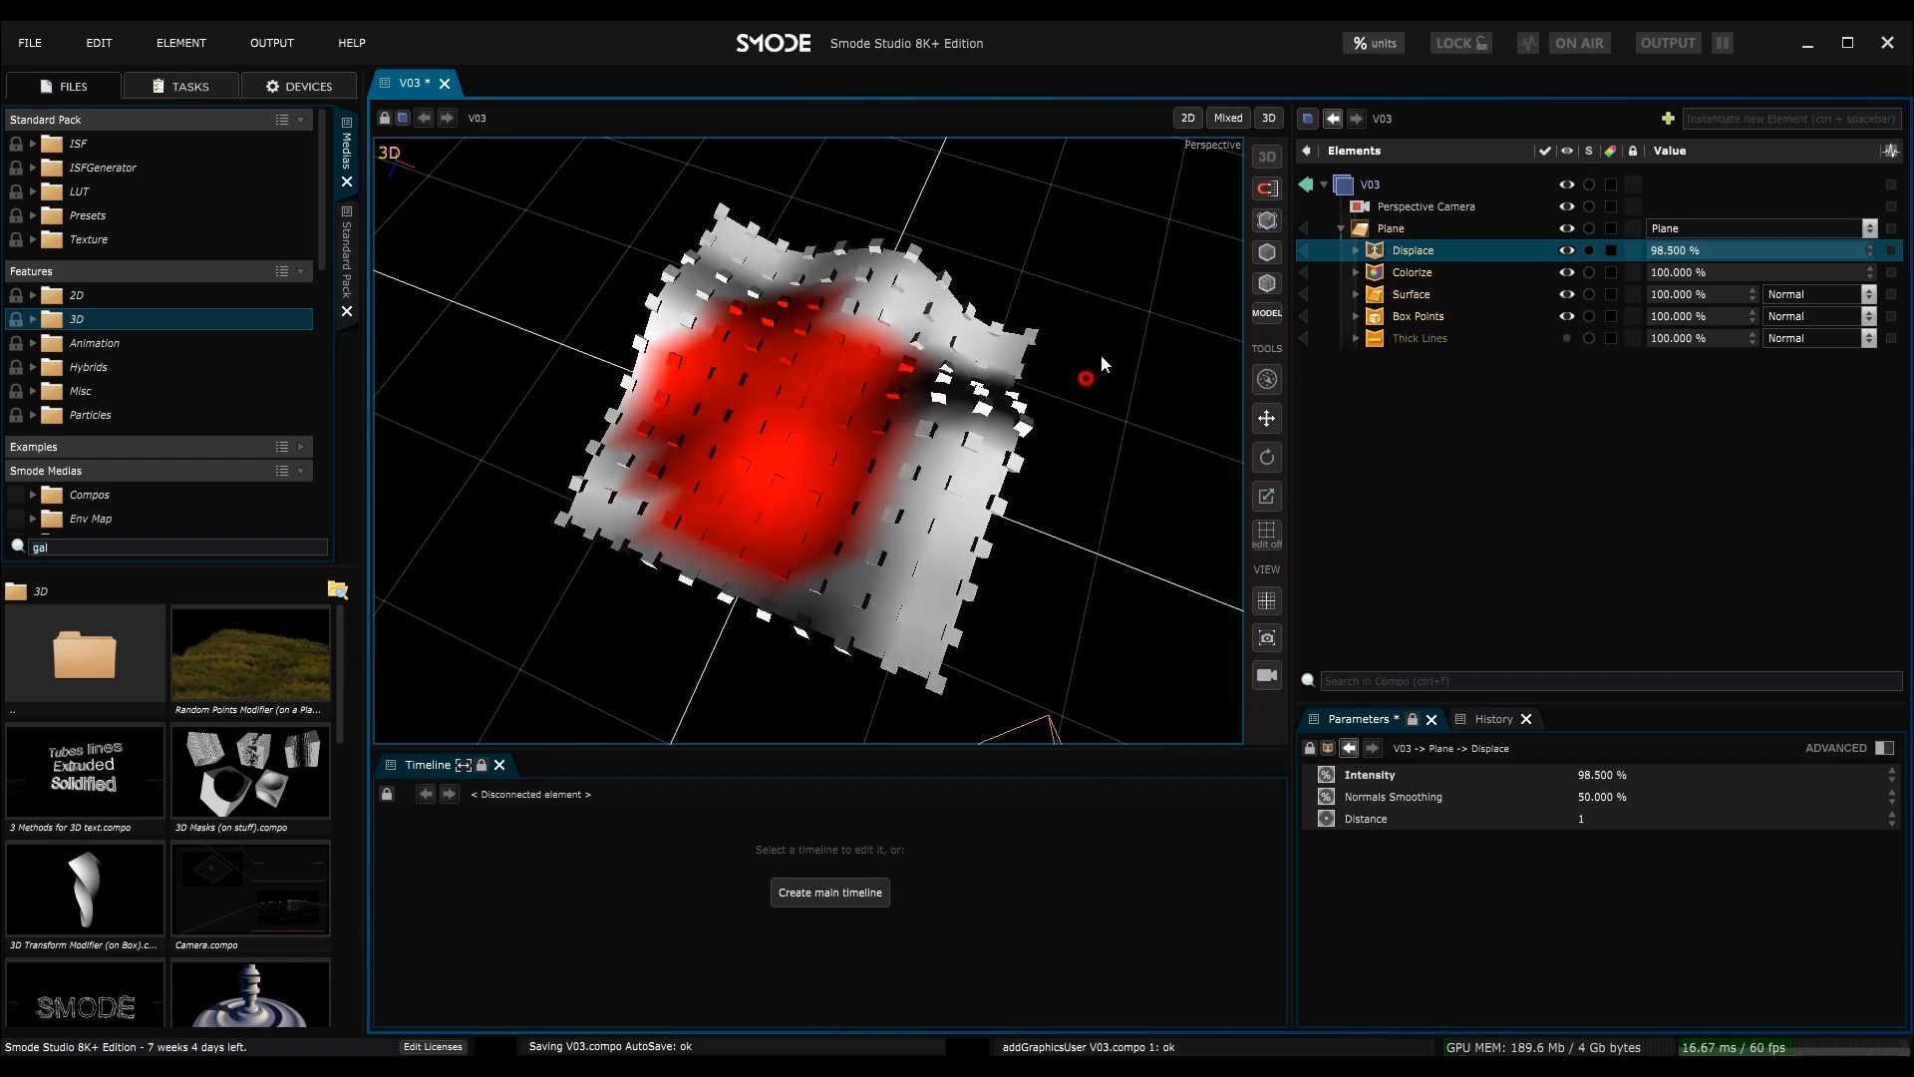
pyautogui.moveTo(1100, 357); pyautogui.dragTo(1176, 314, button='middle')
pyautogui.scroll(5, 906, 433)
pyautogui.moveTo(905, 433); pyautogui.dragTo(825, 444, button='middle')
pyautogui.scroll(-5, 843, 431)
# - Inspect the Colorize modifier's Sphere mask on the displaced plane and move Colorize back above Displace
pyautogui.click(1394, 230)
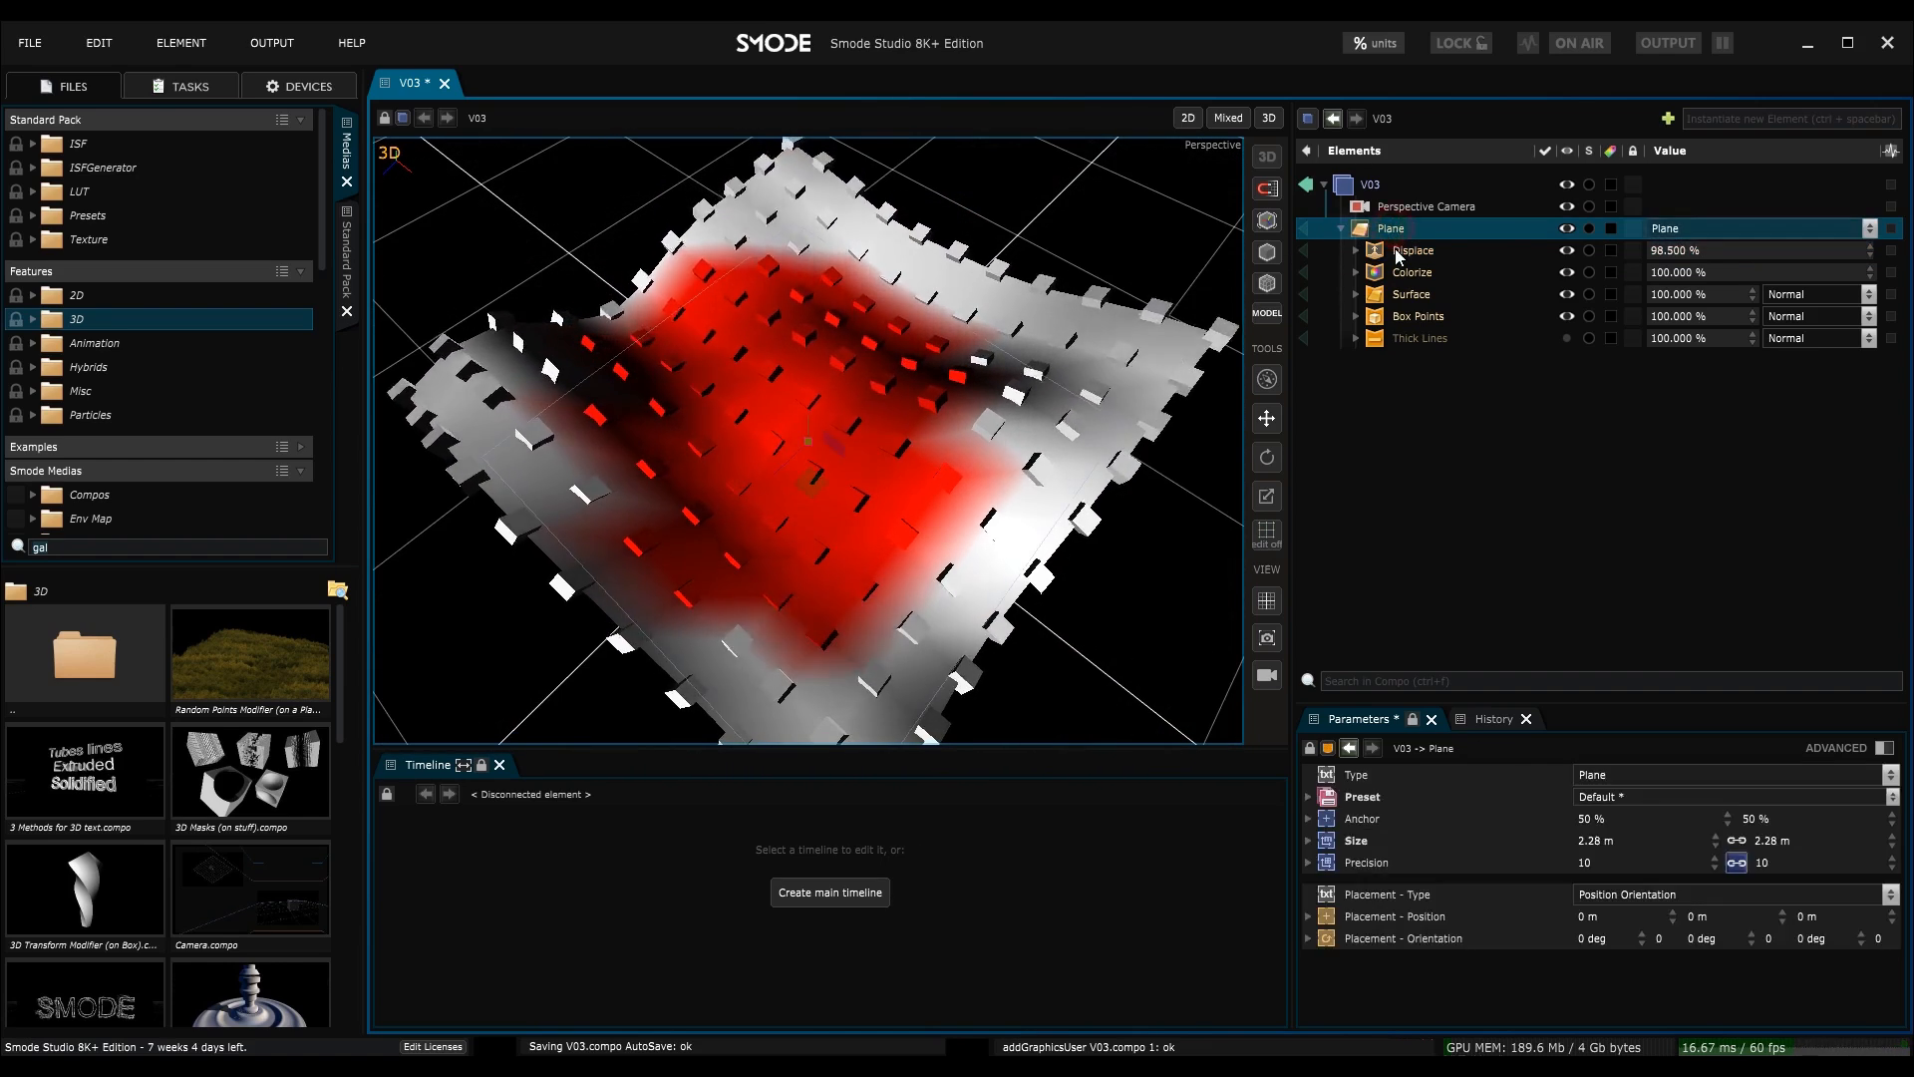
pyautogui.click(1398, 255)
pyautogui.click(1357, 273)
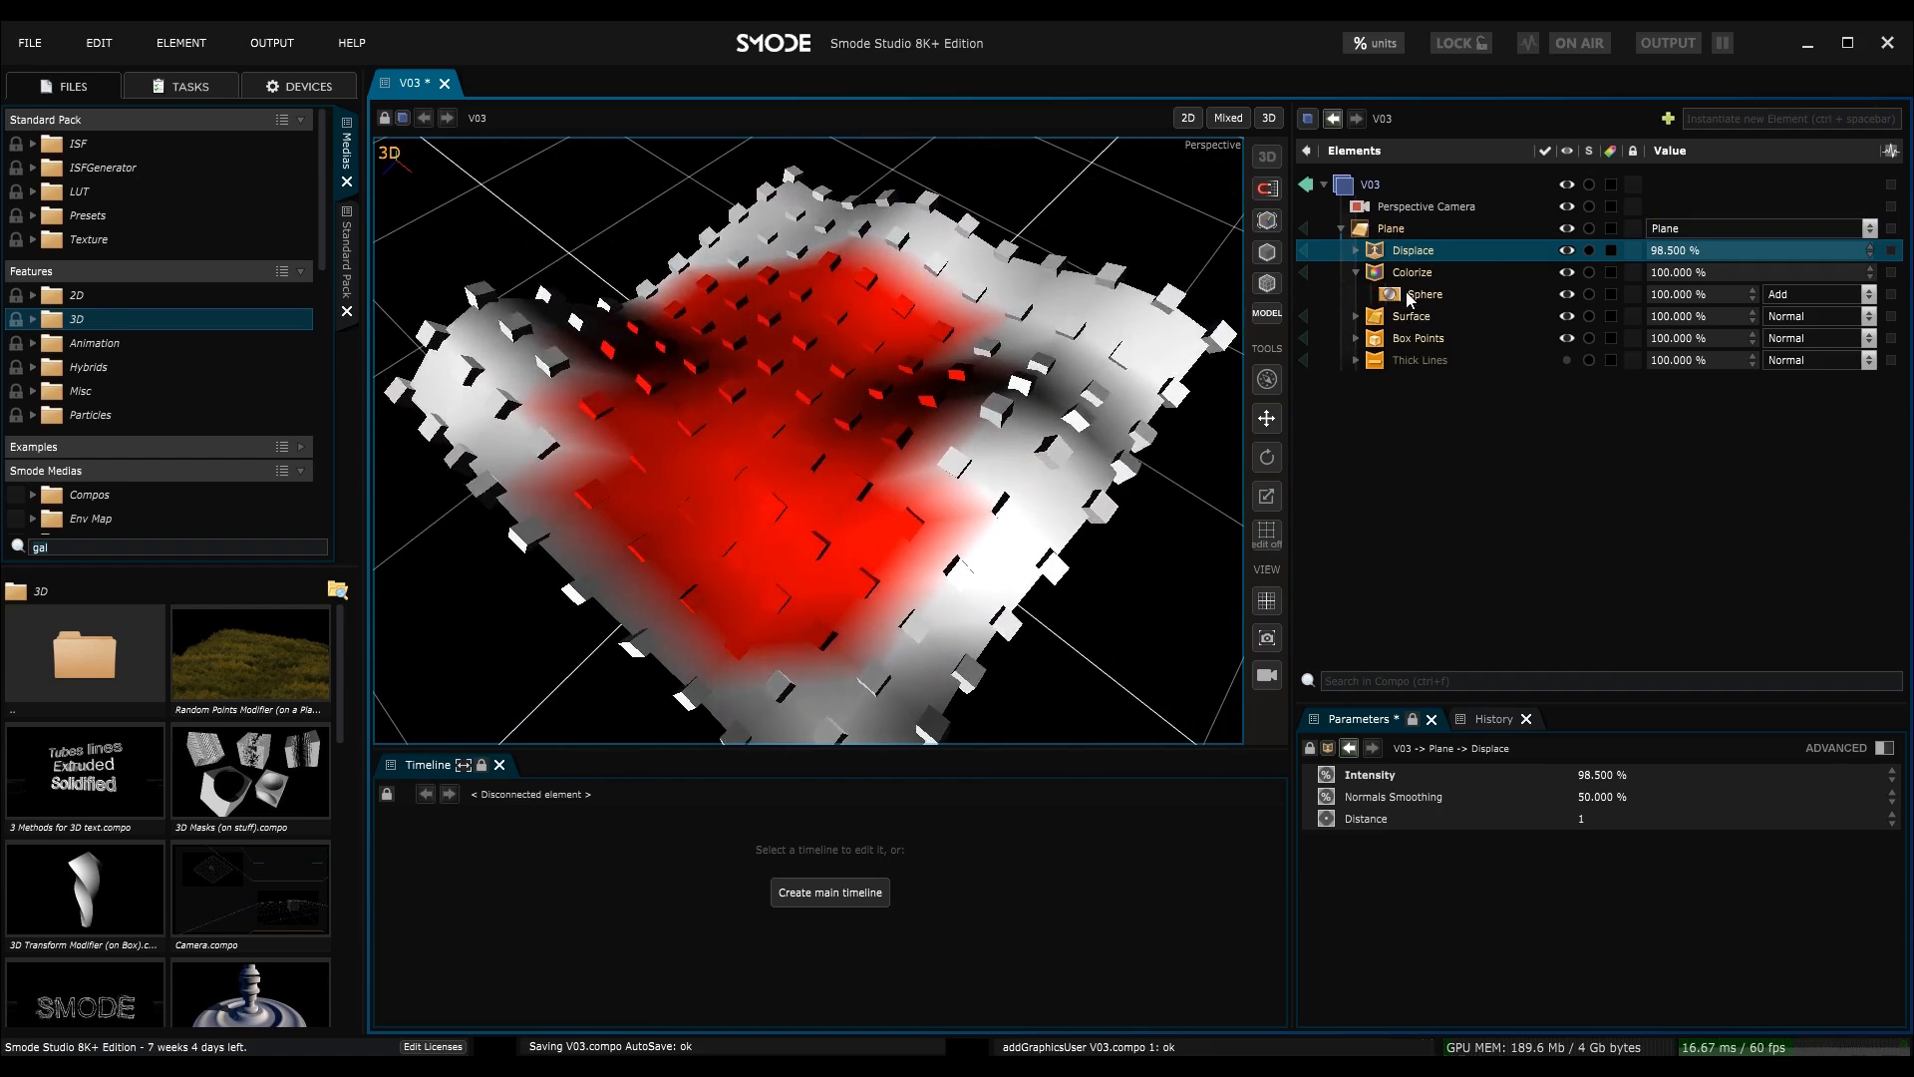
pyautogui.click(1409, 297)
pyautogui.moveTo(914, 524); pyautogui.dragTo(890, 326, button='middle')
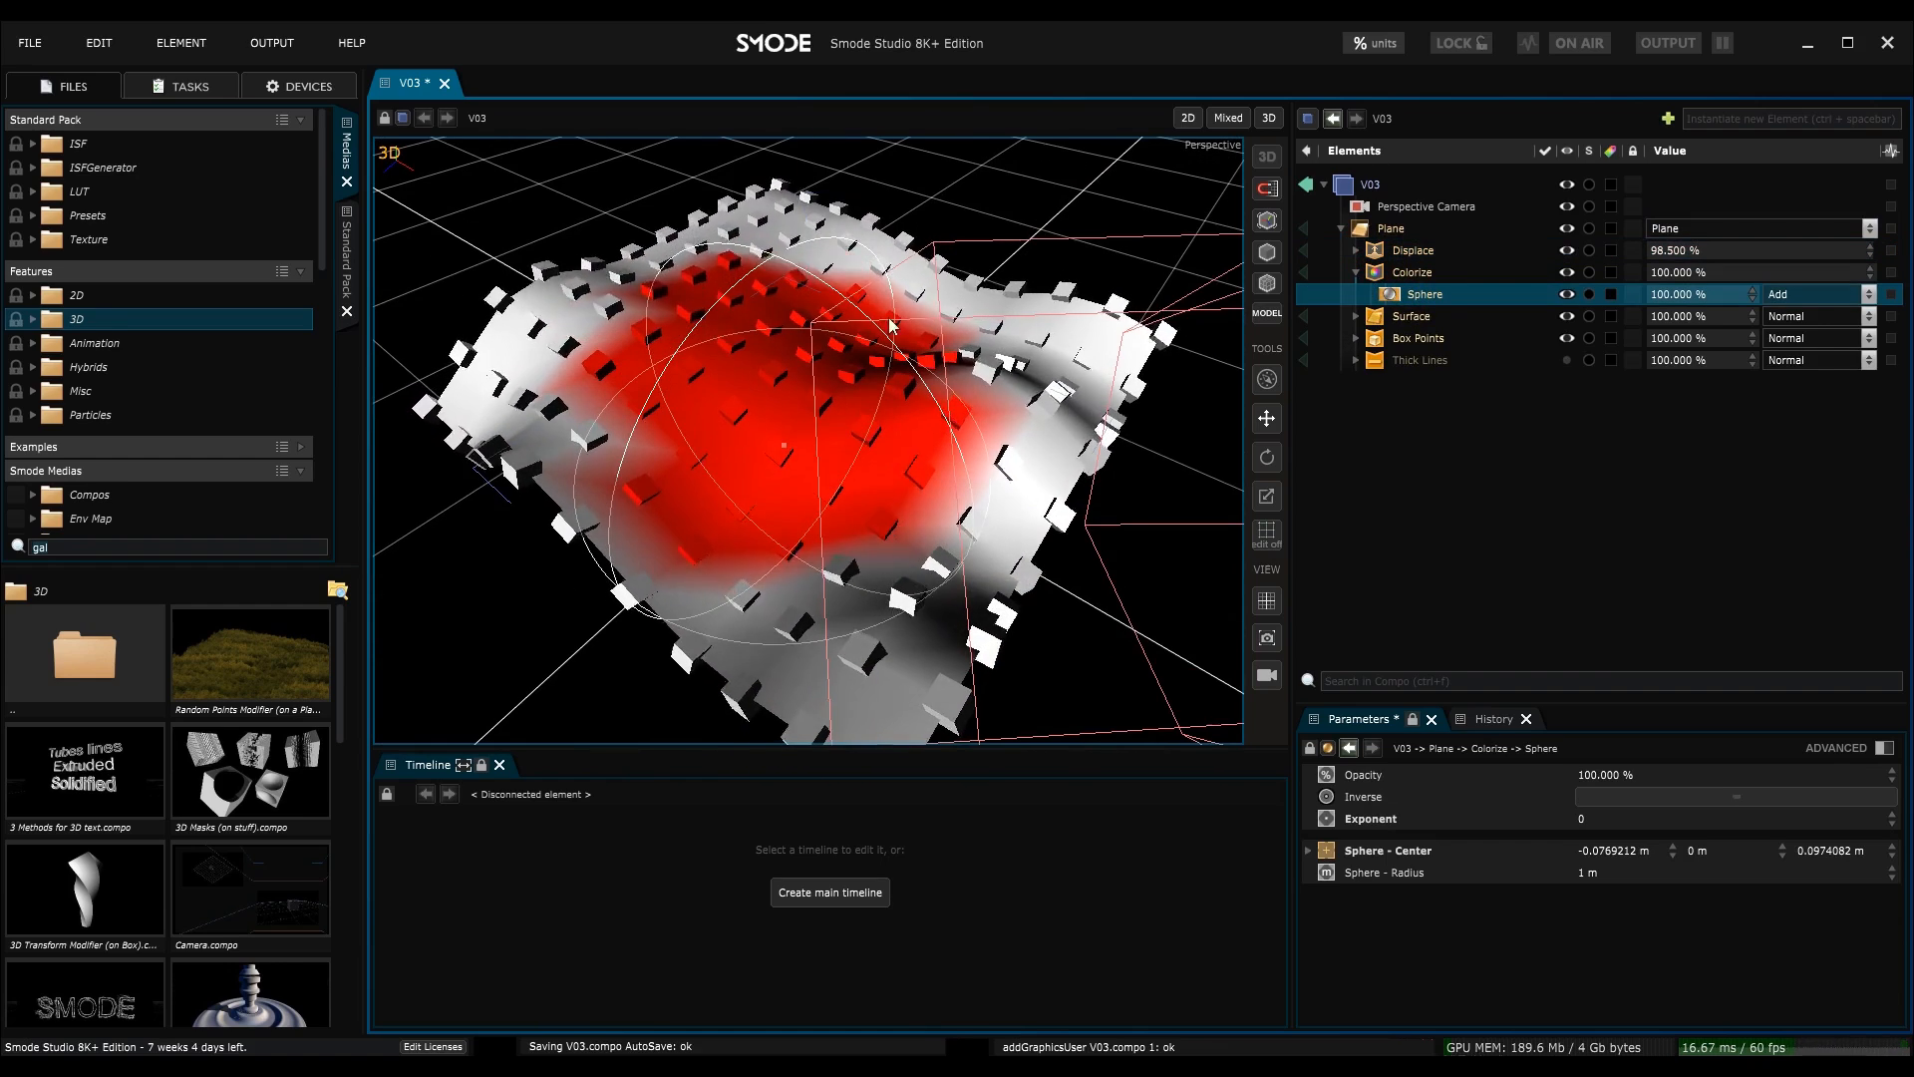
pyautogui.moveTo(1385, 275); pyautogui.dragTo(1389, 243)
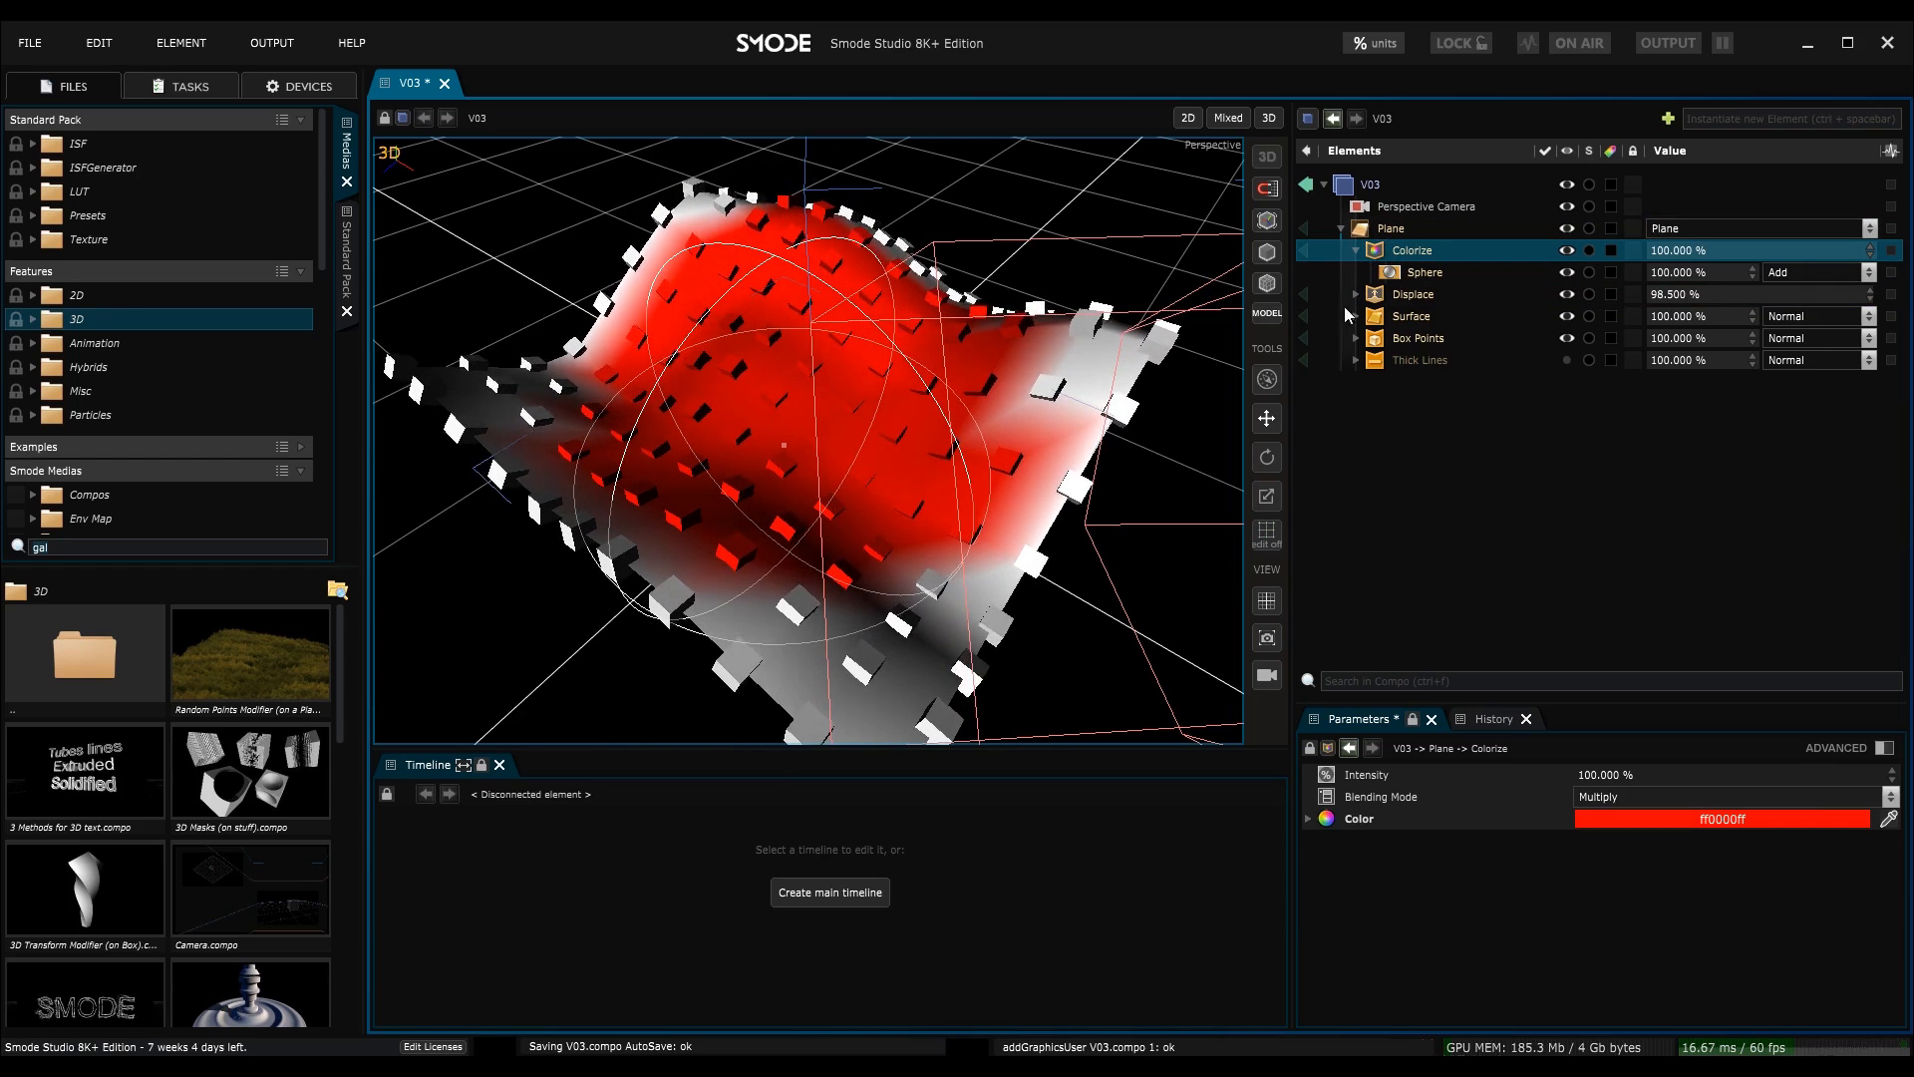
# - Disable the Displace modifier to compare the flat plane, and enable it again
pyautogui.click(1567, 294)
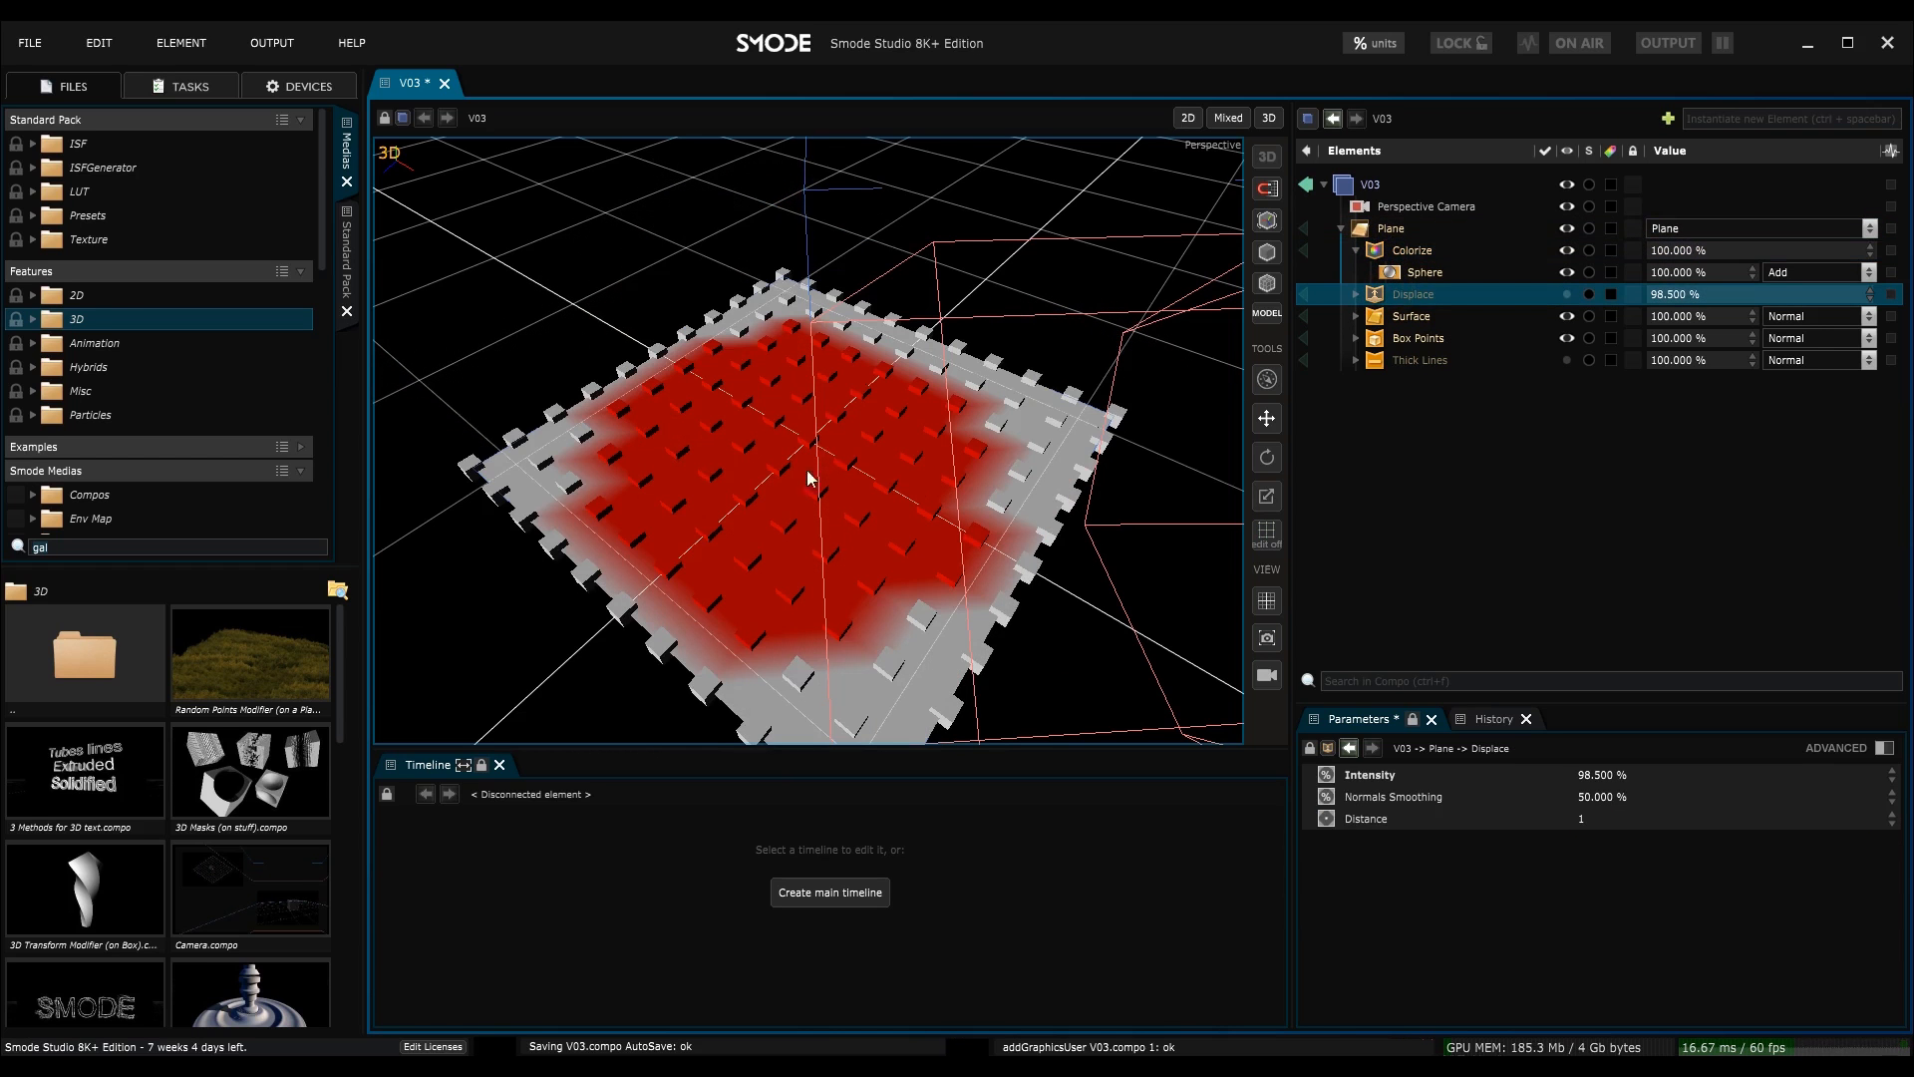
pyautogui.middleClick(1396, 299)
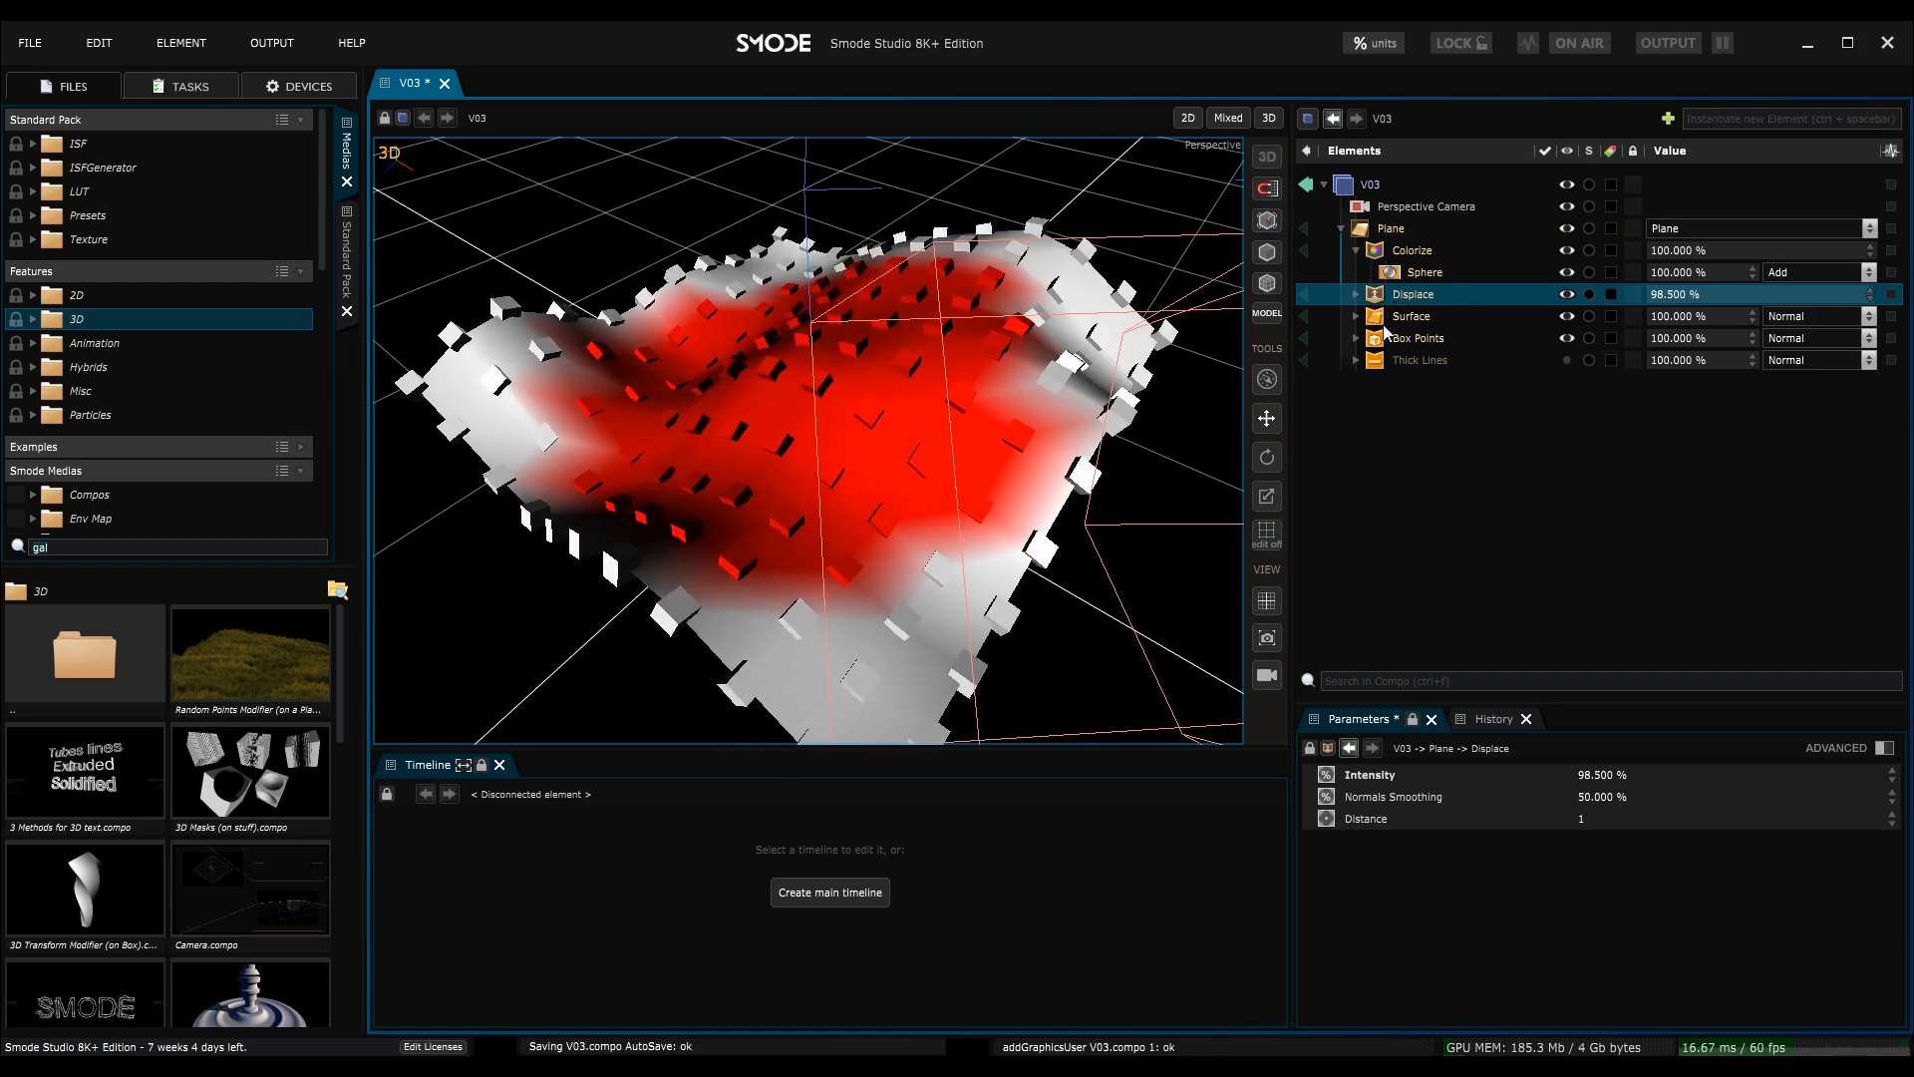
pyautogui.moveTo(981, 382)
pyautogui.mouseDown(button='middle')
pyautogui.moveTo(1023, 451)
pyautogui.moveTo(1102, 384)
pyautogui.moveTo(957, 404)
pyautogui.mouseUp(button='middle')
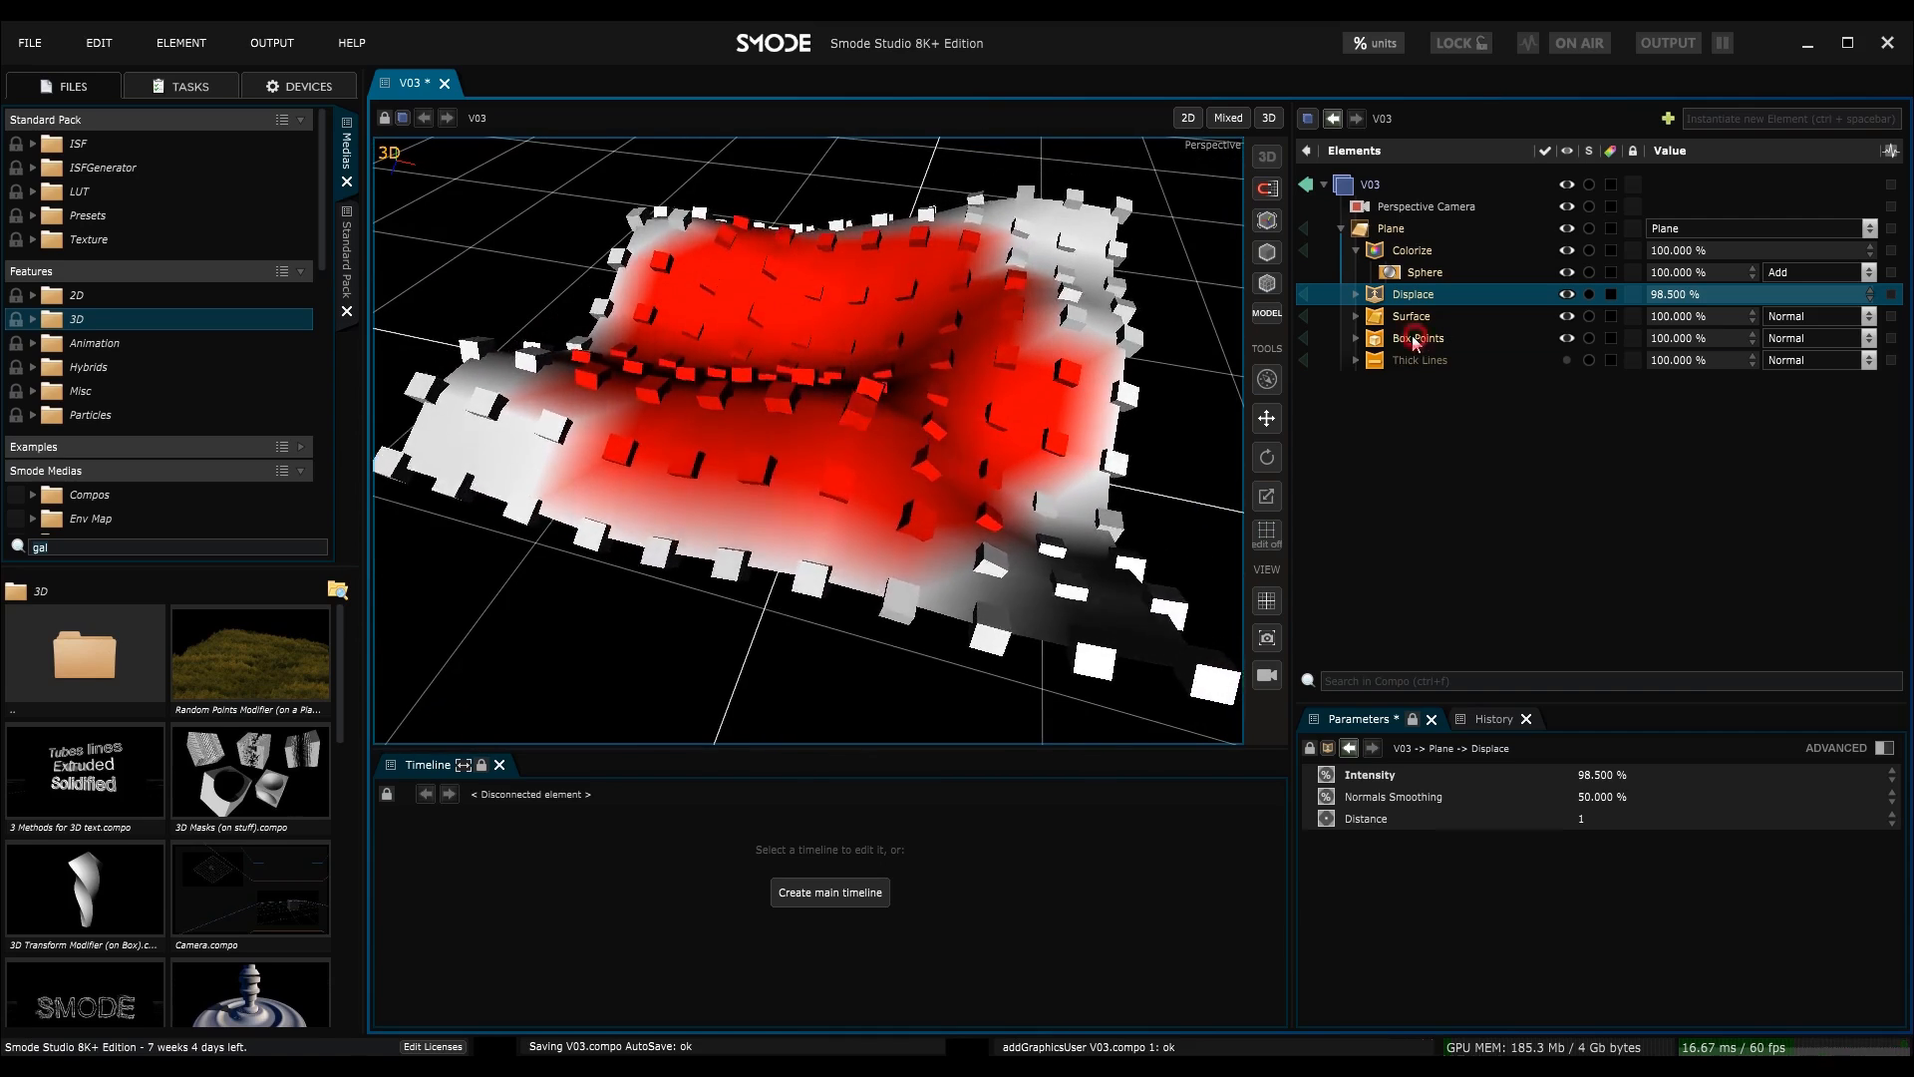
# - Set the Referential of the plane's Box Points renderer to World
pyautogui.click(1414, 337)
pyautogui.moveTo(800, 456); pyautogui.dragTo(785, 390, button='middle')
pyautogui.scroll(-4, 642, 317)
pyautogui.scroll(-4, 867, 393)
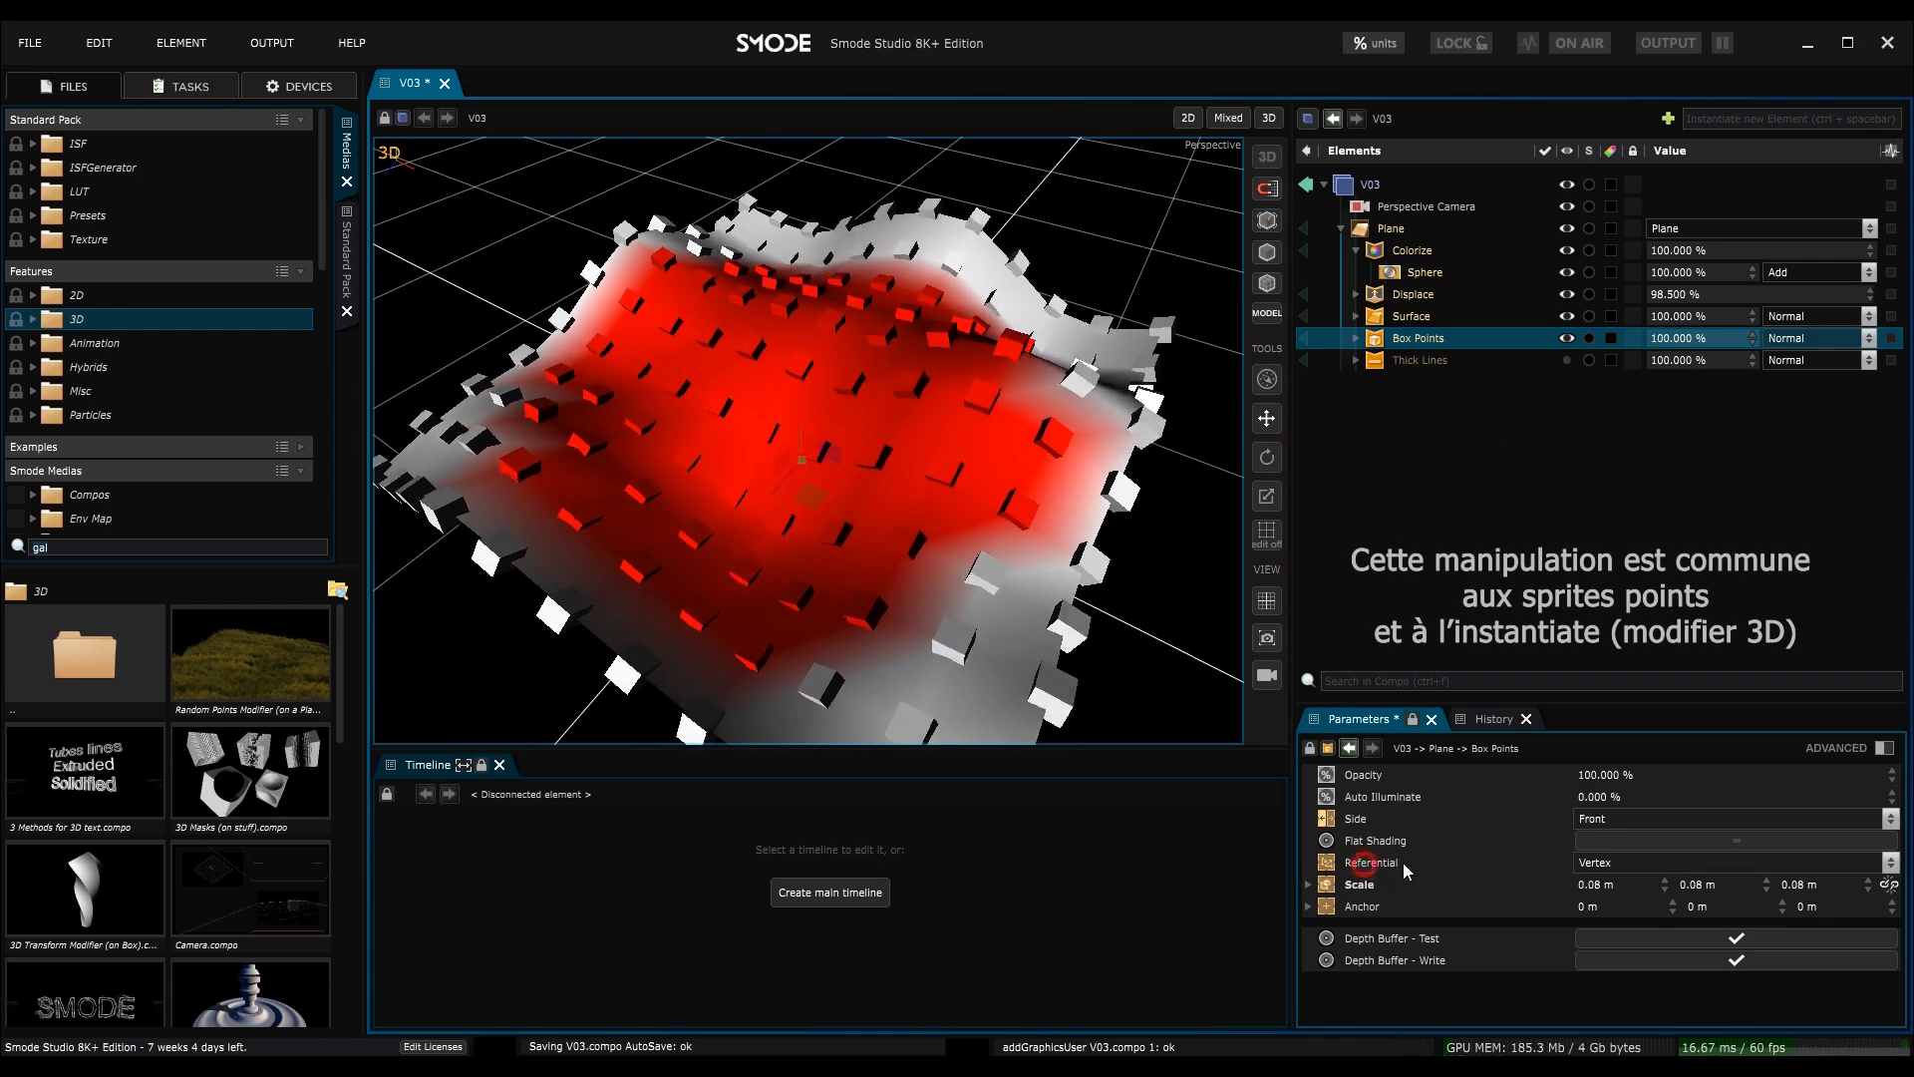
pyautogui.click(1629, 862)
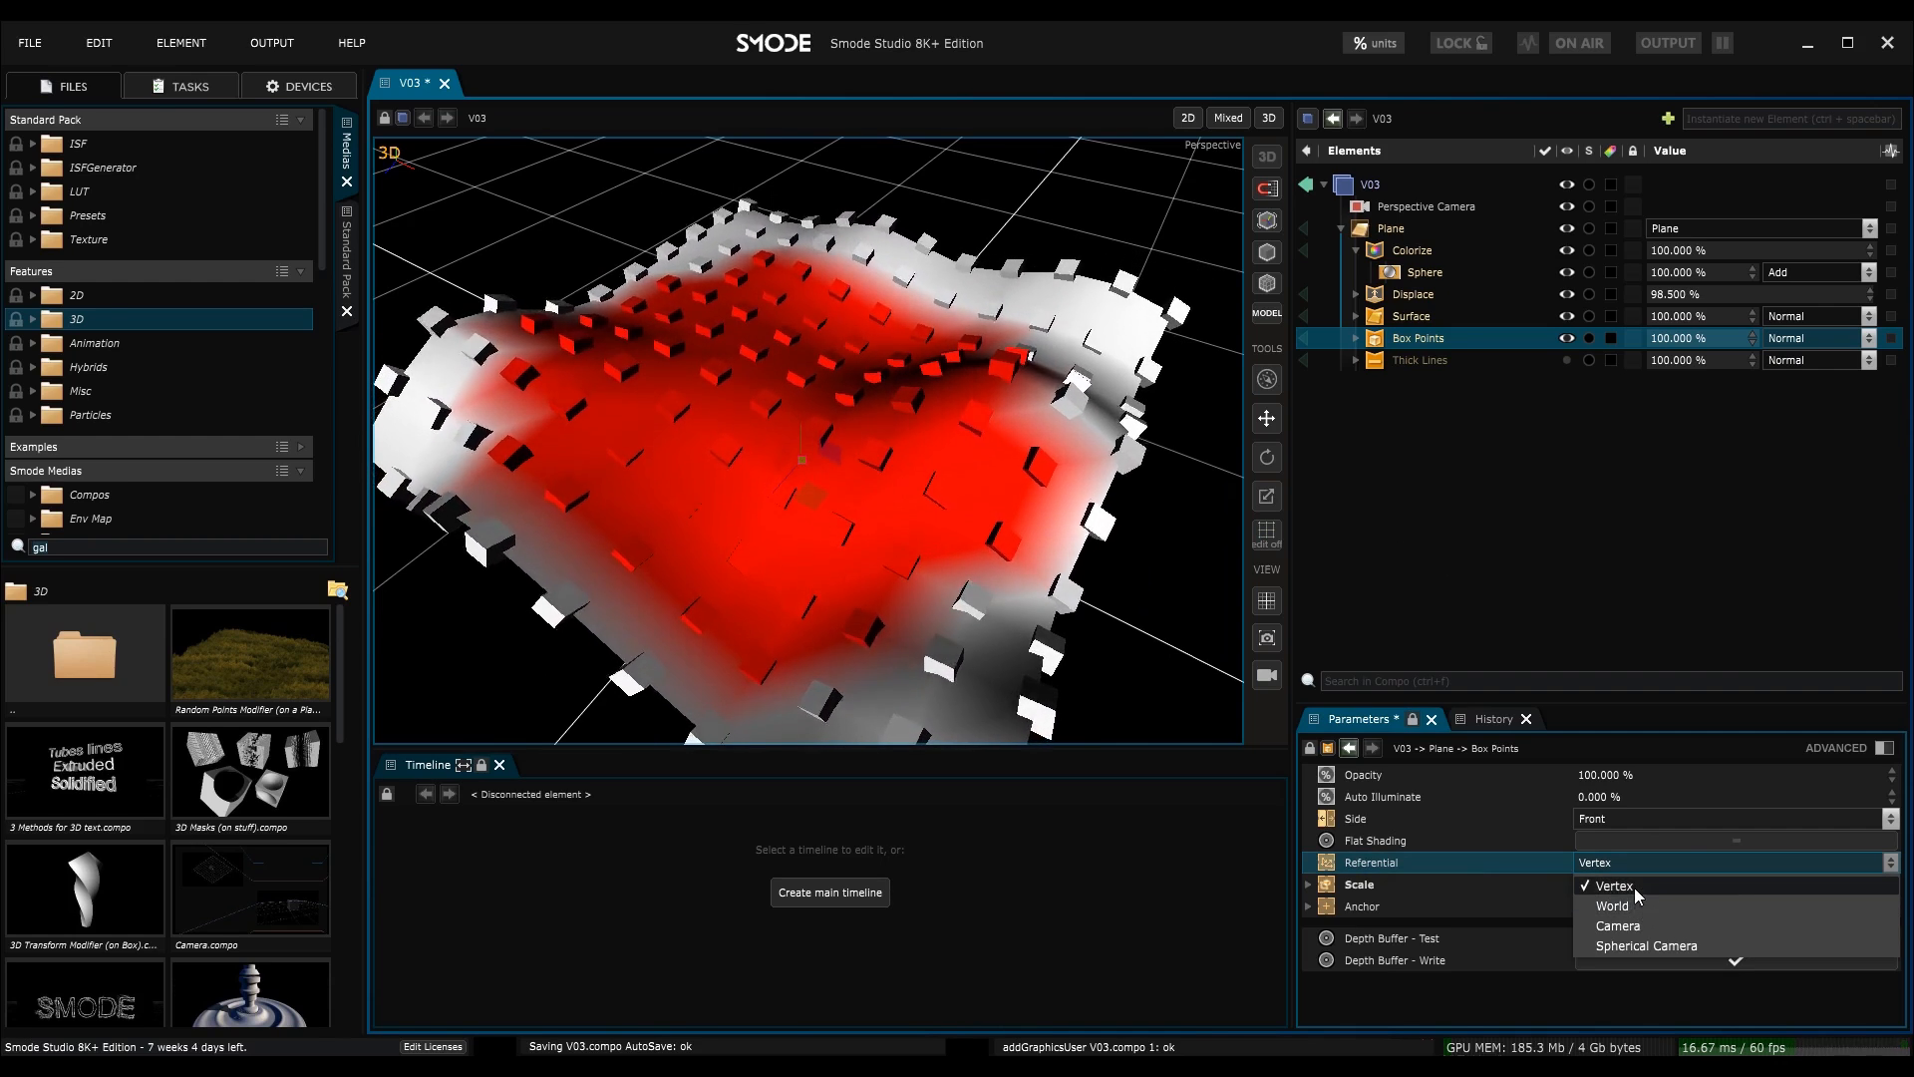
pyautogui.click(1635, 907)
pyautogui.moveTo(1018, 522); pyautogui.dragTo(835, 377, button='middle')
pyautogui.moveTo(721, 321); pyautogui.dragTo(828, 401, button='middle')
pyautogui.hotkey('ctrl', 's')
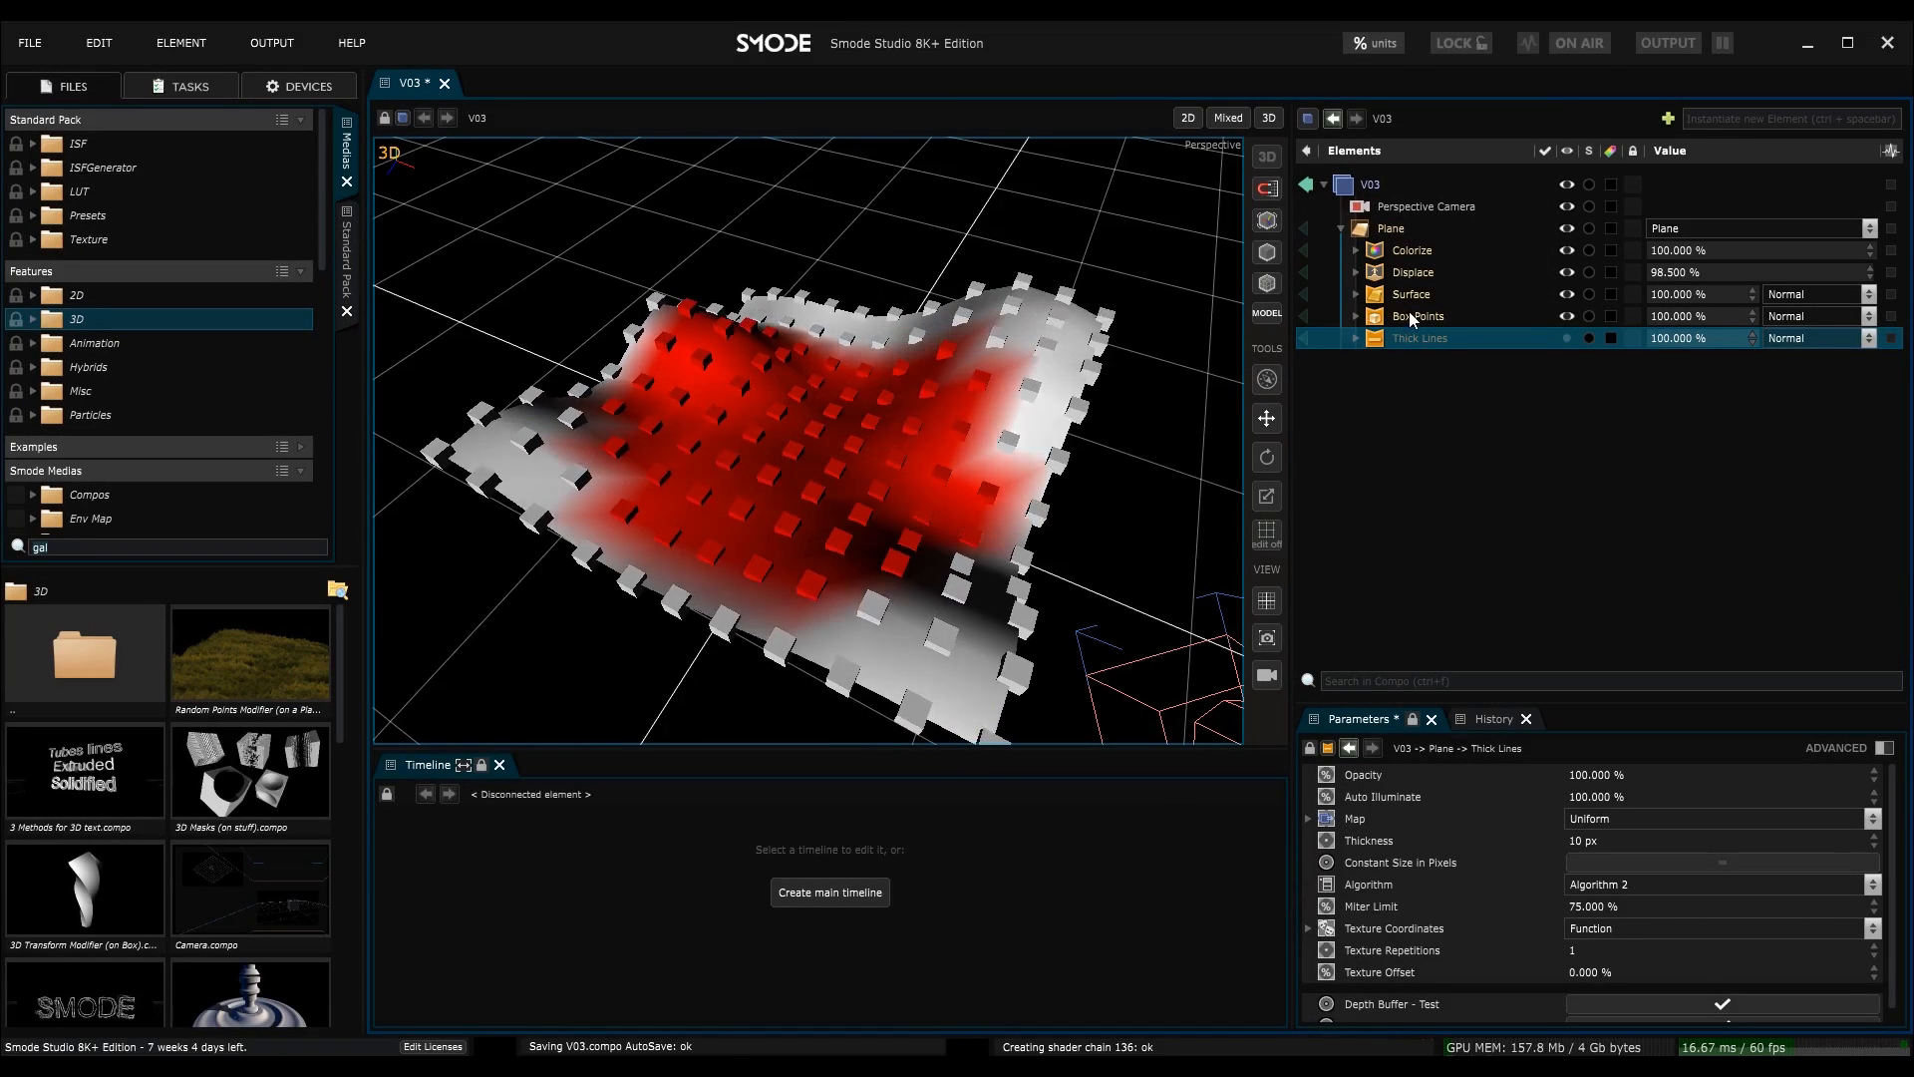
# - Stretch the Box Points boxes along one axis by setting only their Z scale to 0.67 m
pyautogui.click(1410, 314)
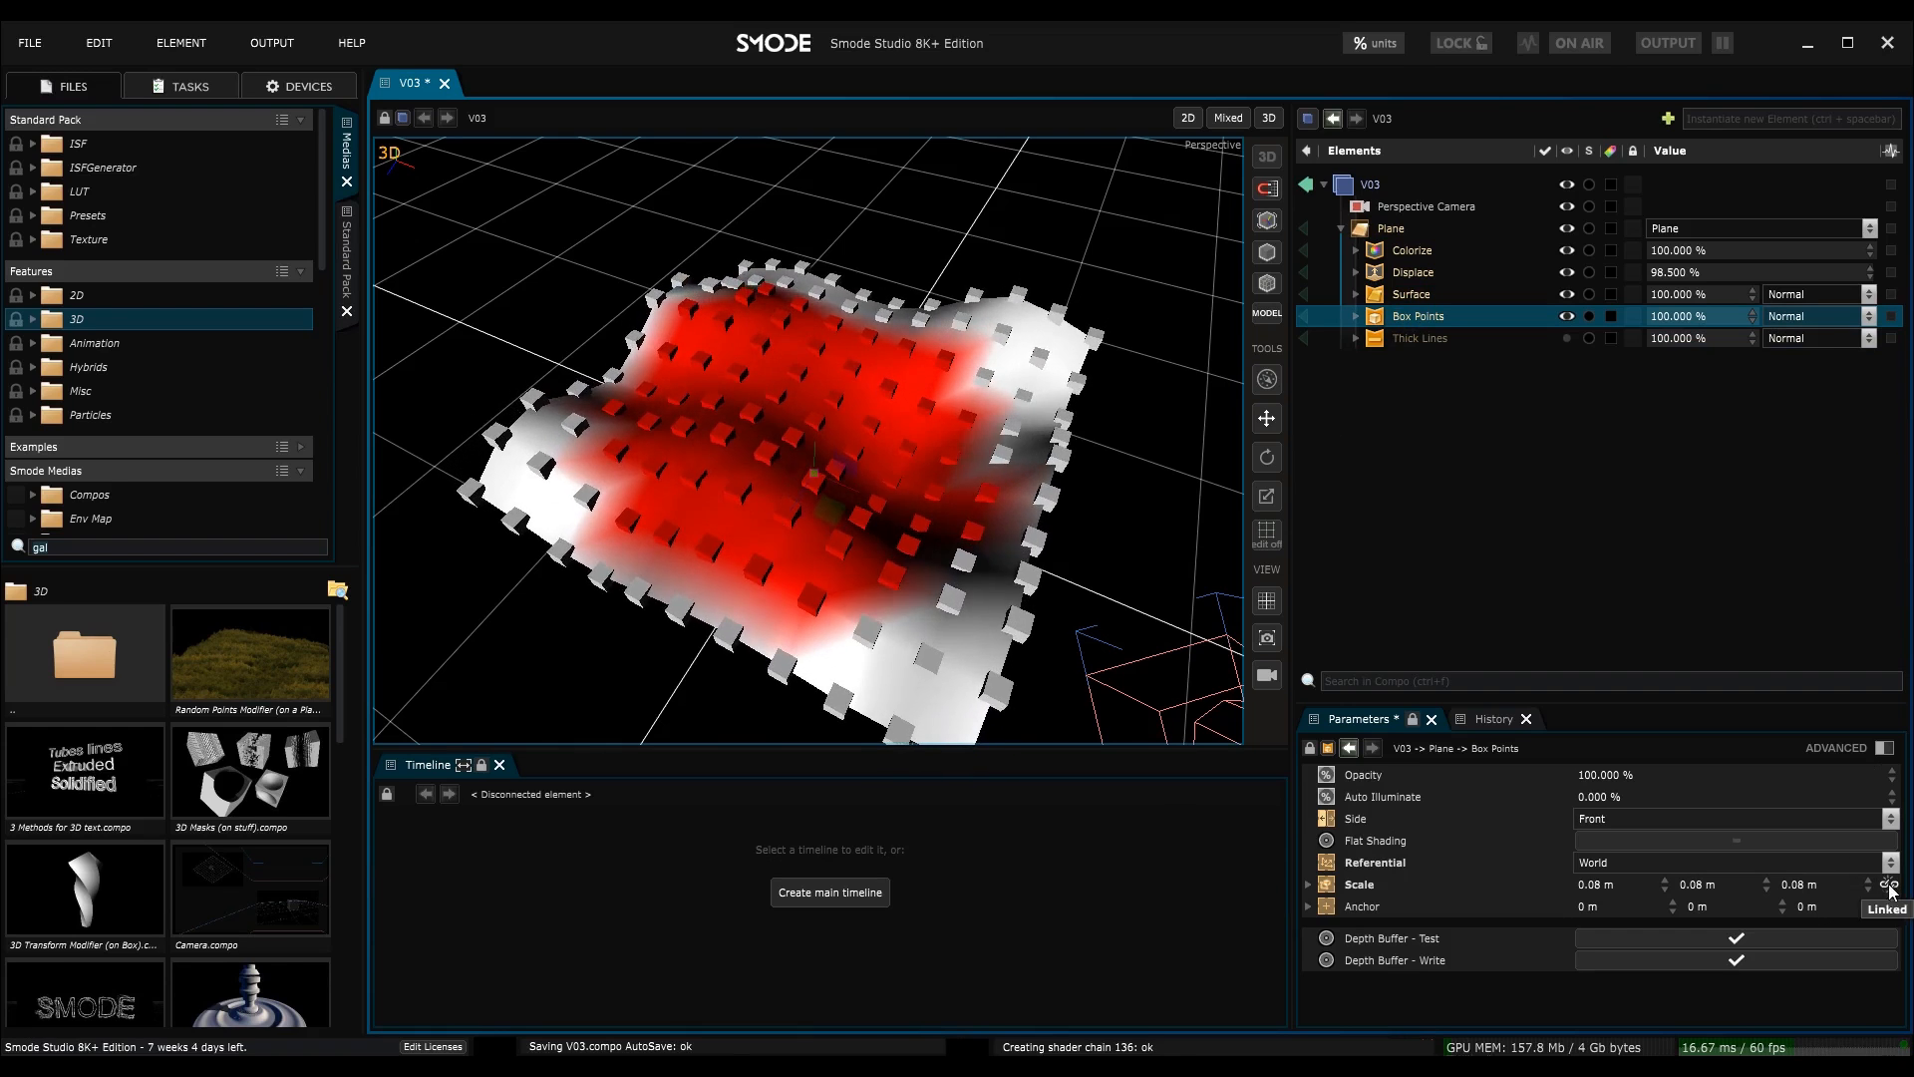
pyautogui.moveTo(1812, 885); pyautogui.dragTo(1812, 805)
pyautogui.moveTo(1094, 571)
pyautogui.mouseDown(button='middle')
pyautogui.moveTo(1072, 500)
pyautogui.moveTo(1076, 563)
pyautogui.mouseUp(button='middle')
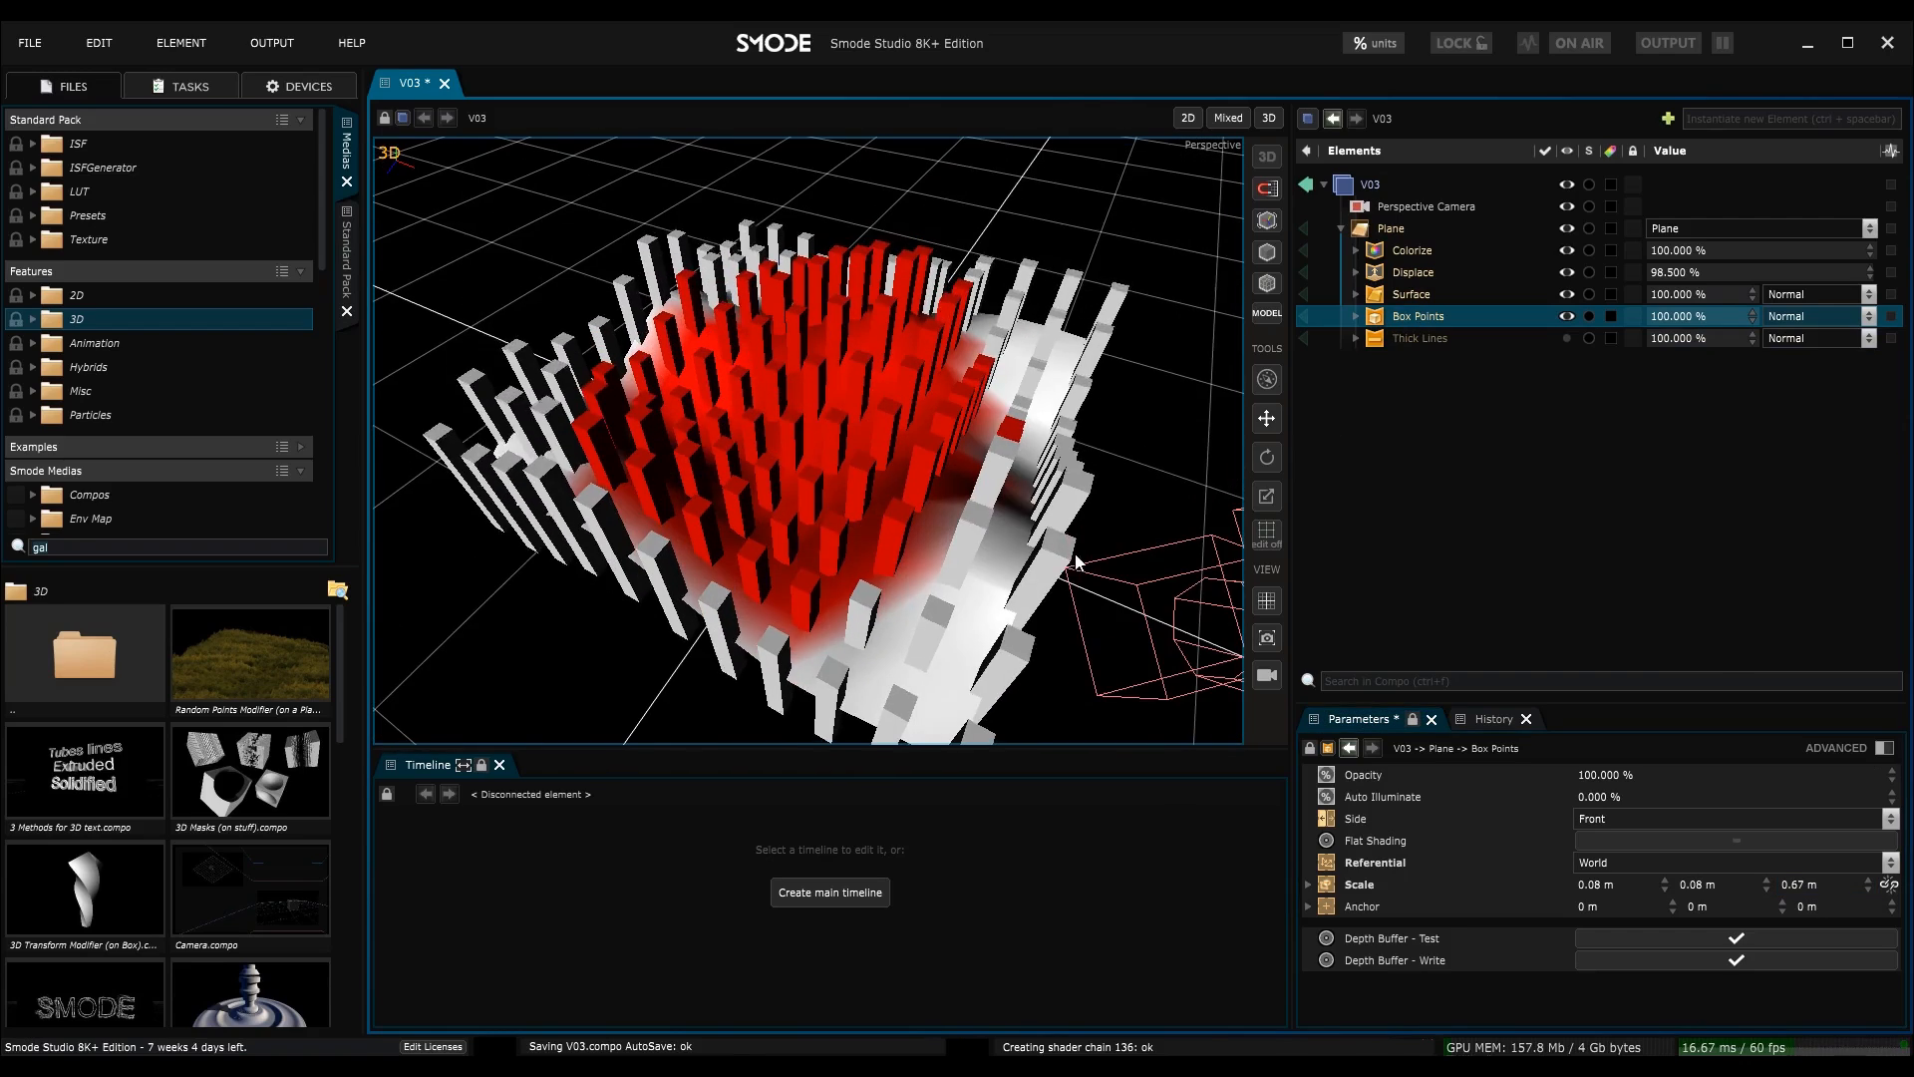
# - Add a Point Rotate modifier to the plane and set its angles to 68.1 deg on Y and 71.2 deg on Z
pyautogui.click(1388, 228)
pyautogui.rightClick(1385, 228)
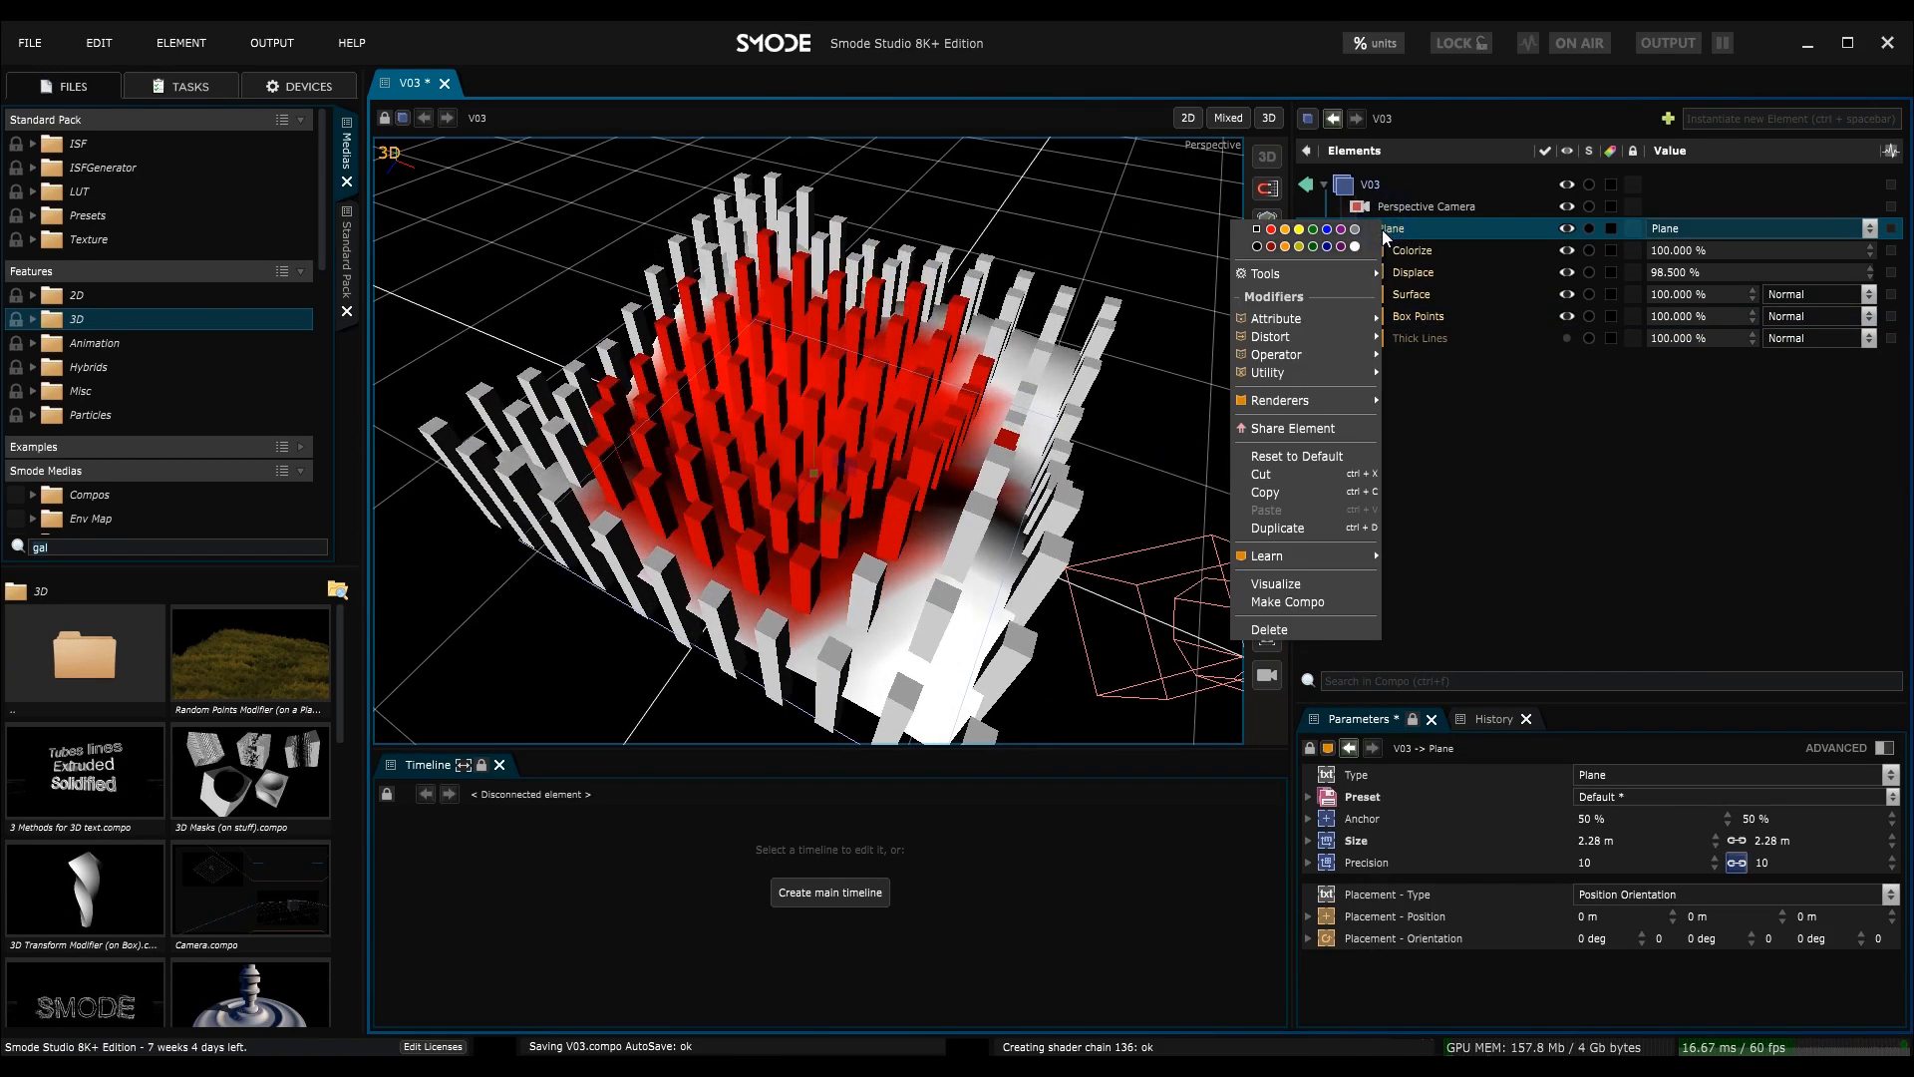
pyautogui.moveTo(1304, 321)
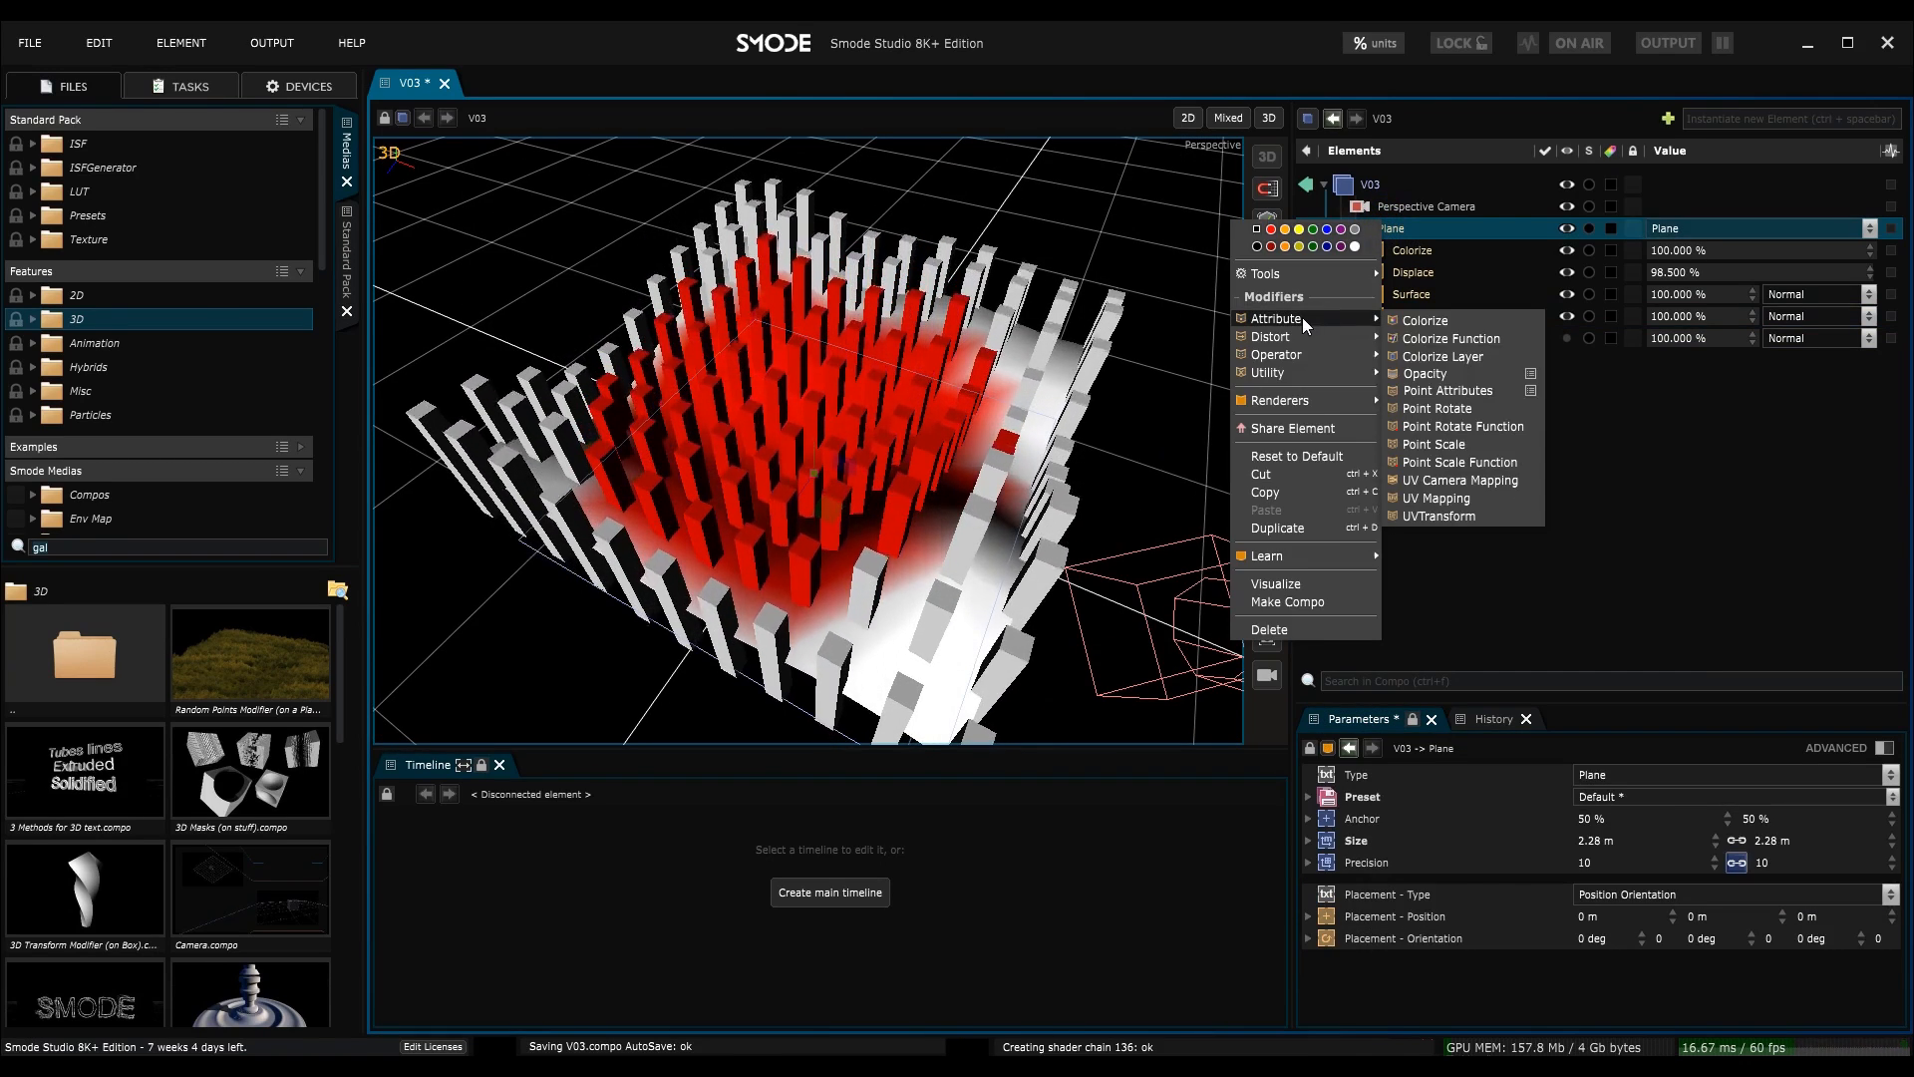
pyautogui.click(1456, 407)
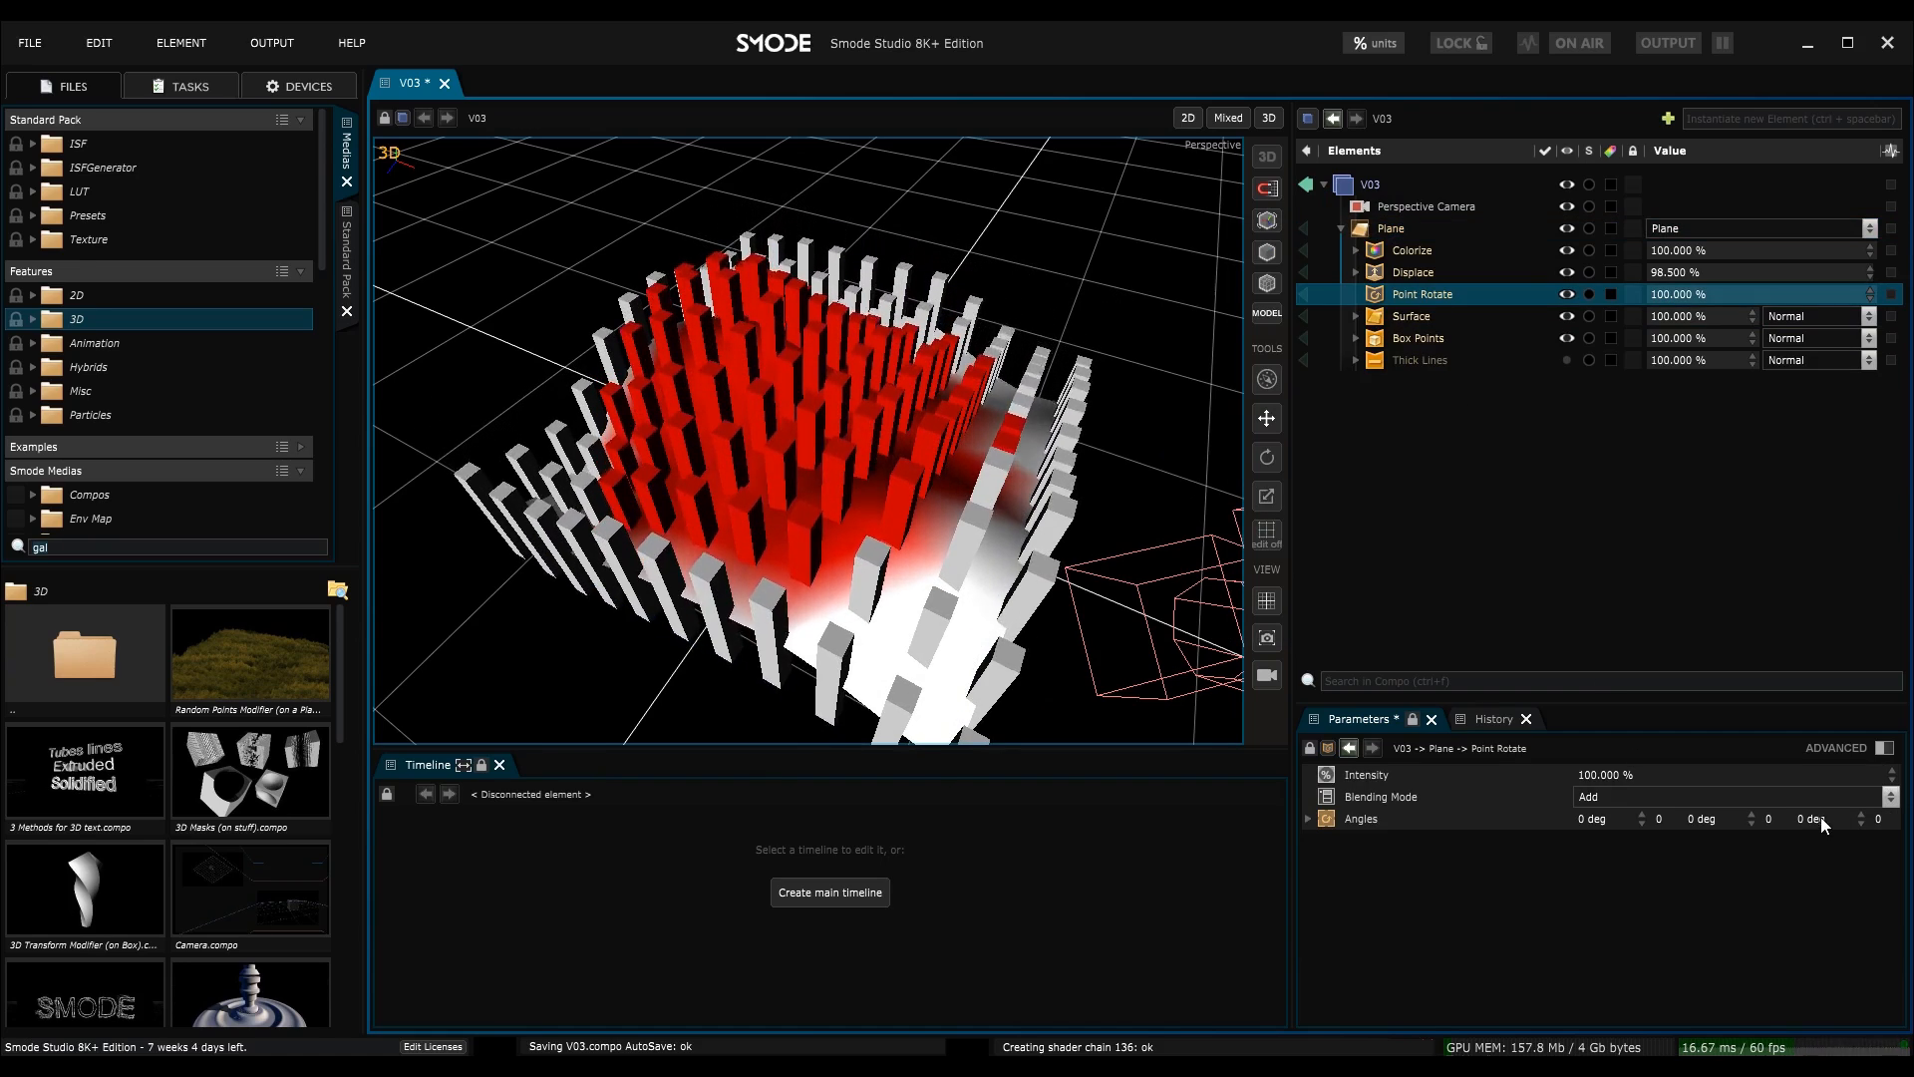
pyautogui.moveTo(1824, 818); pyautogui.dragTo(1825, 783)
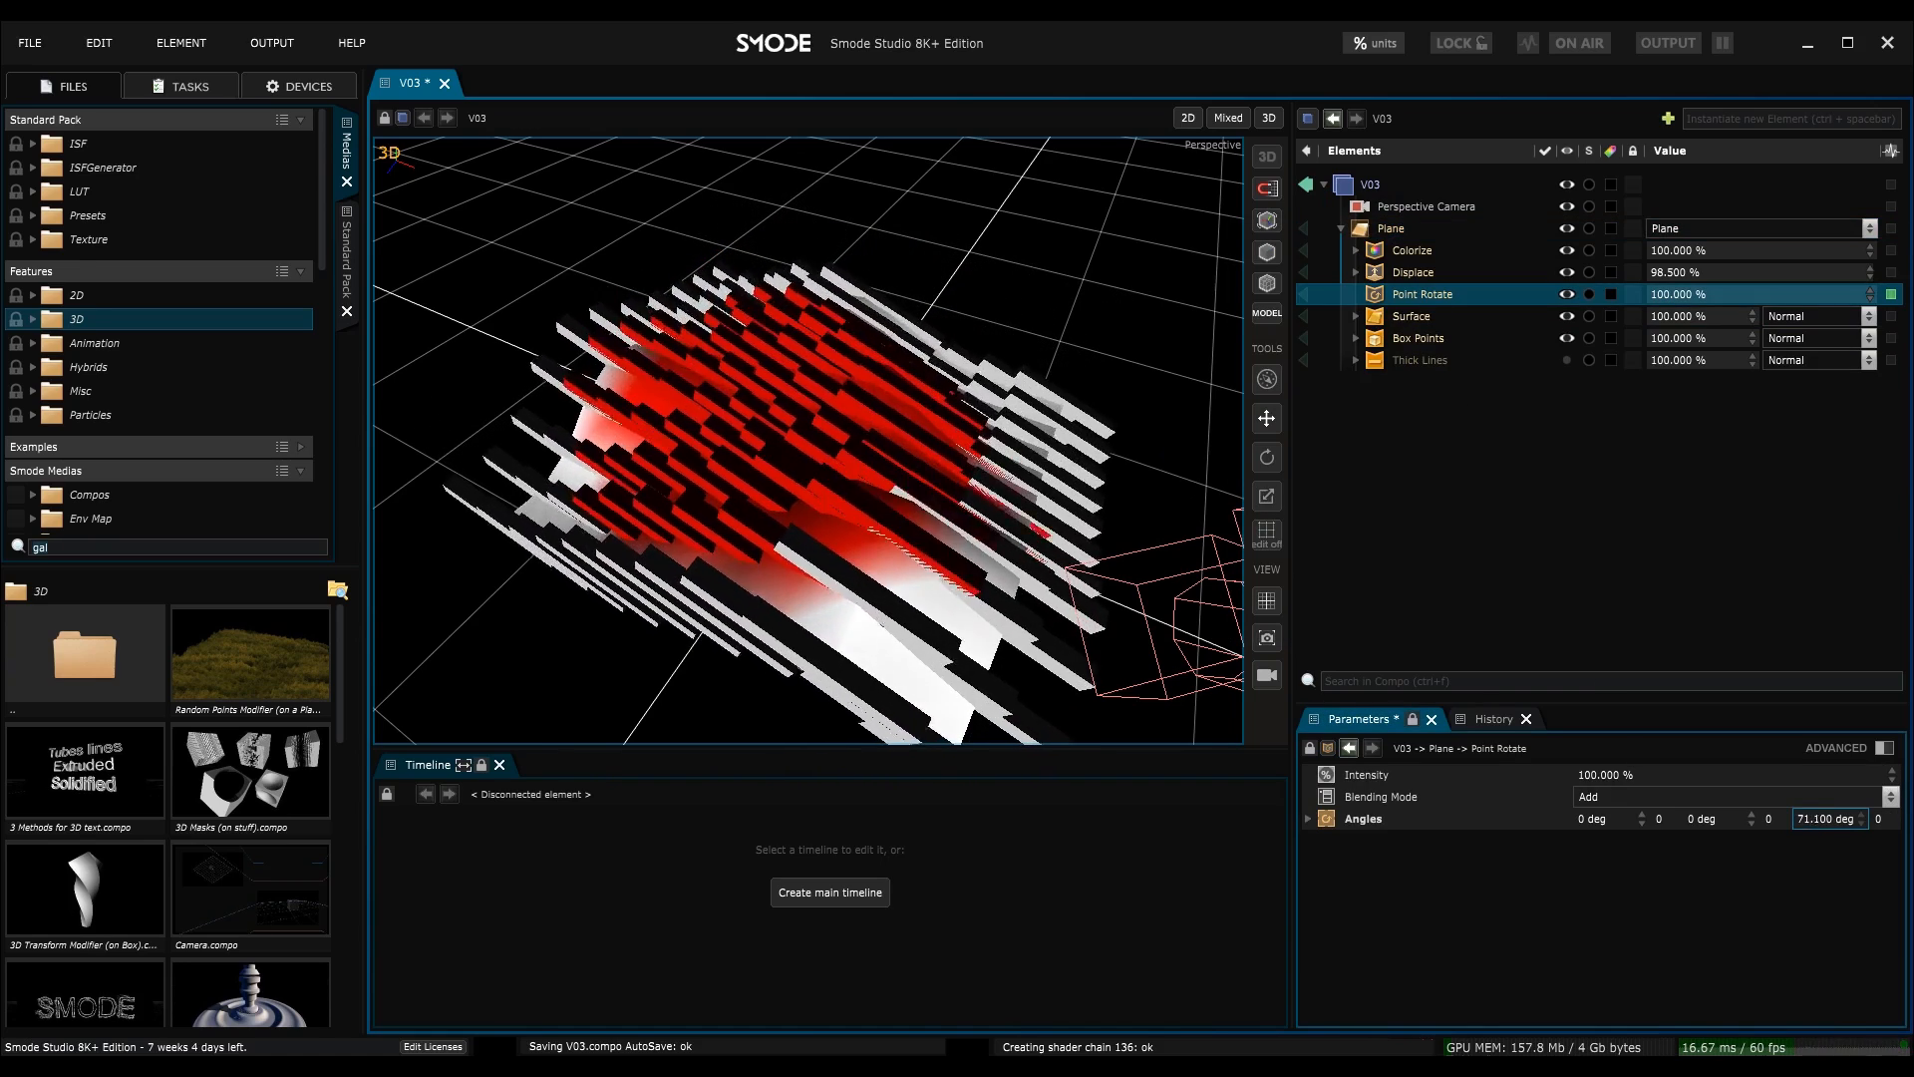
pyautogui.moveTo(1702, 818); pyautogui.dragTo(1608, 730)
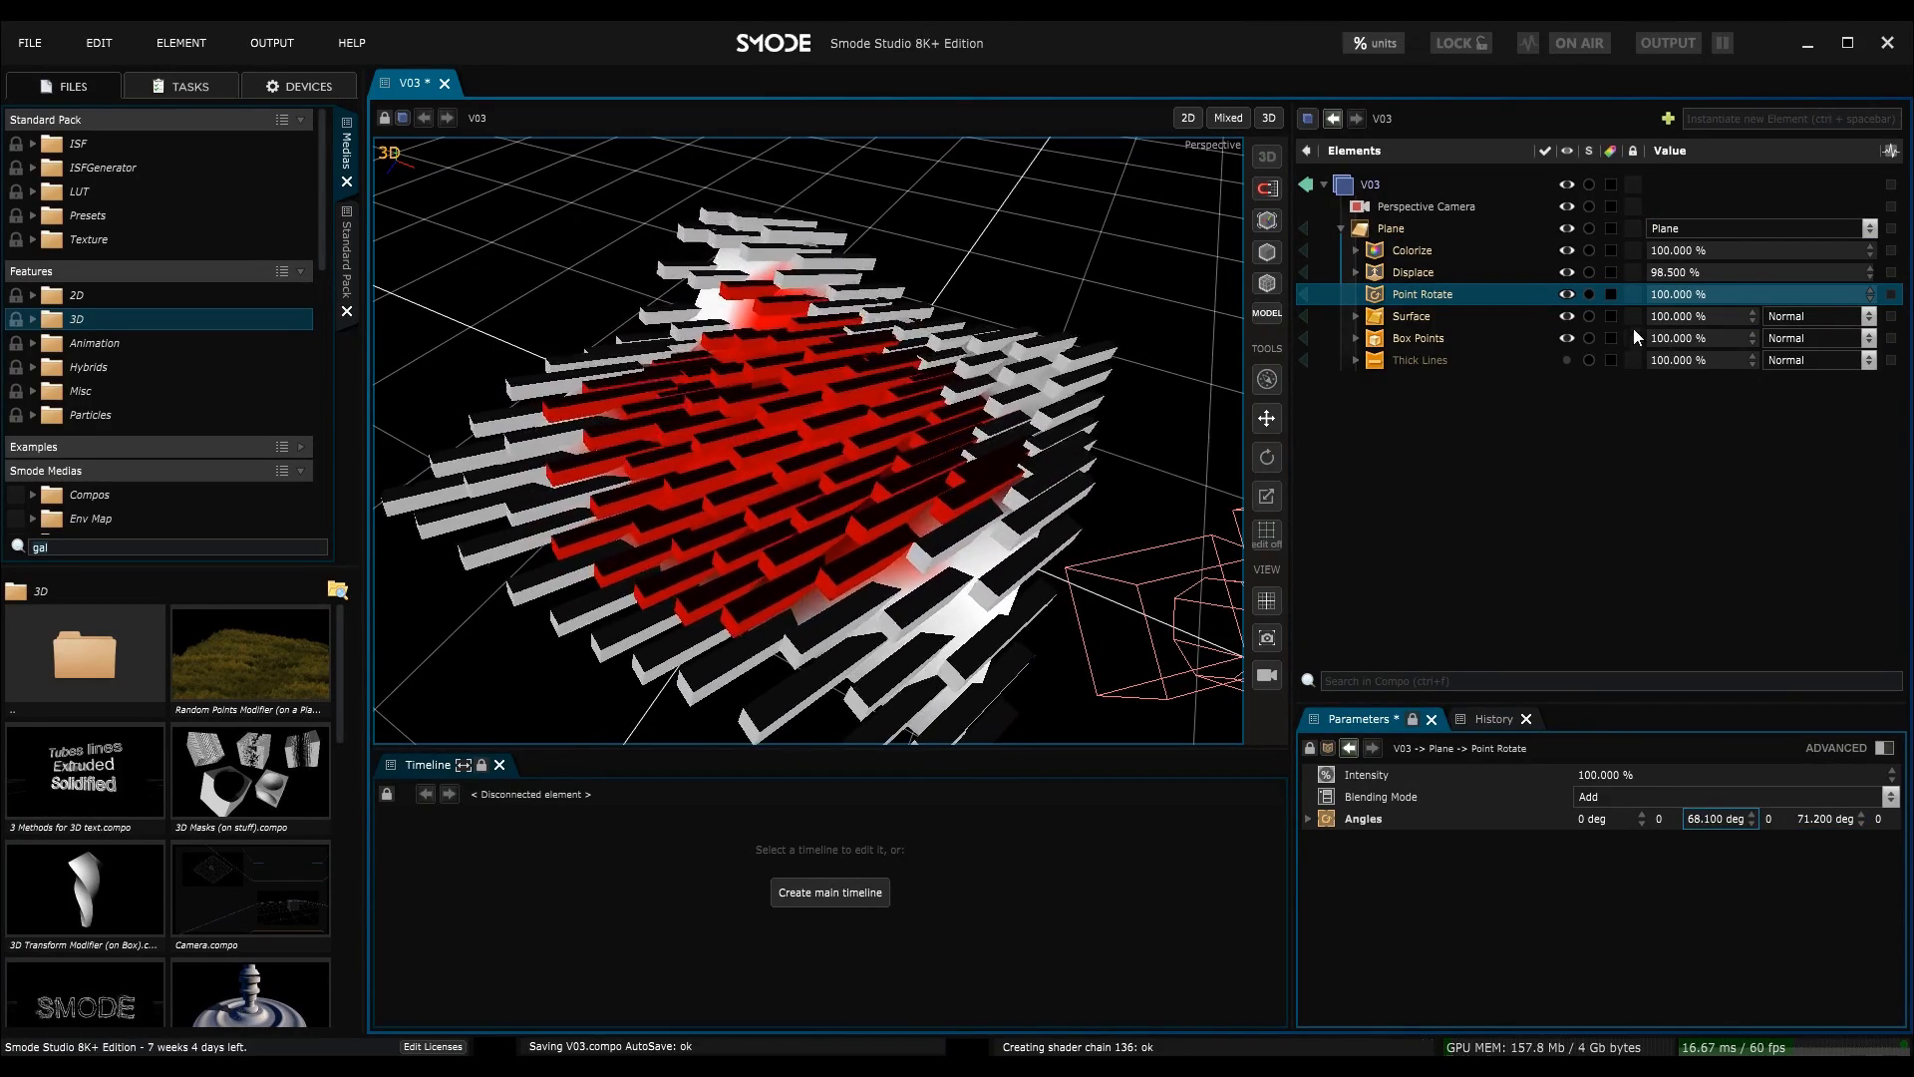
# - Lower the Point Rotate intensity to 0 % and bring it back to 100 %
pyautogui.moveTo(1667, 294); pyautogui.dragTo(1668, 395)
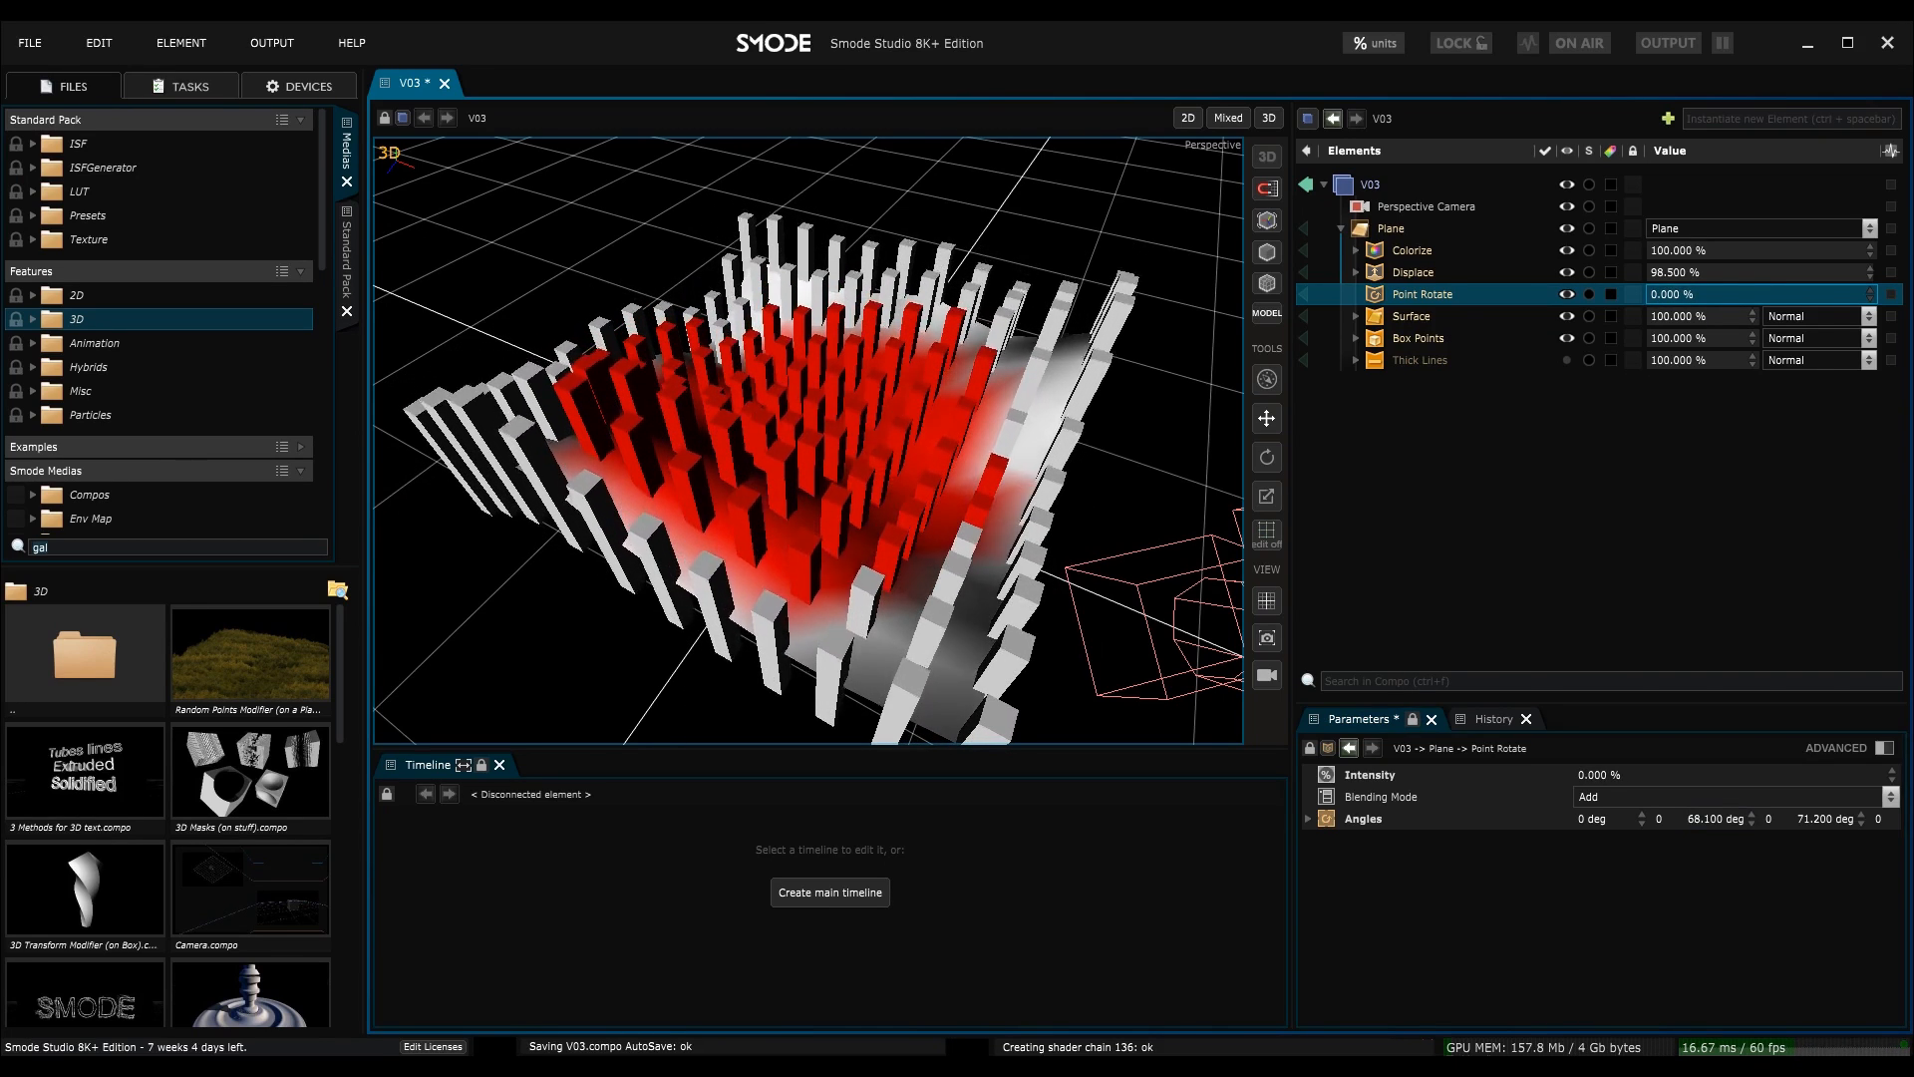
pyautogui.moveTo(1668, 395); pyautogui.dragTo(1668, 296)
pyautogui.moveTo(855, 434); pyautogui.dragTo(915, 486, button='middle')
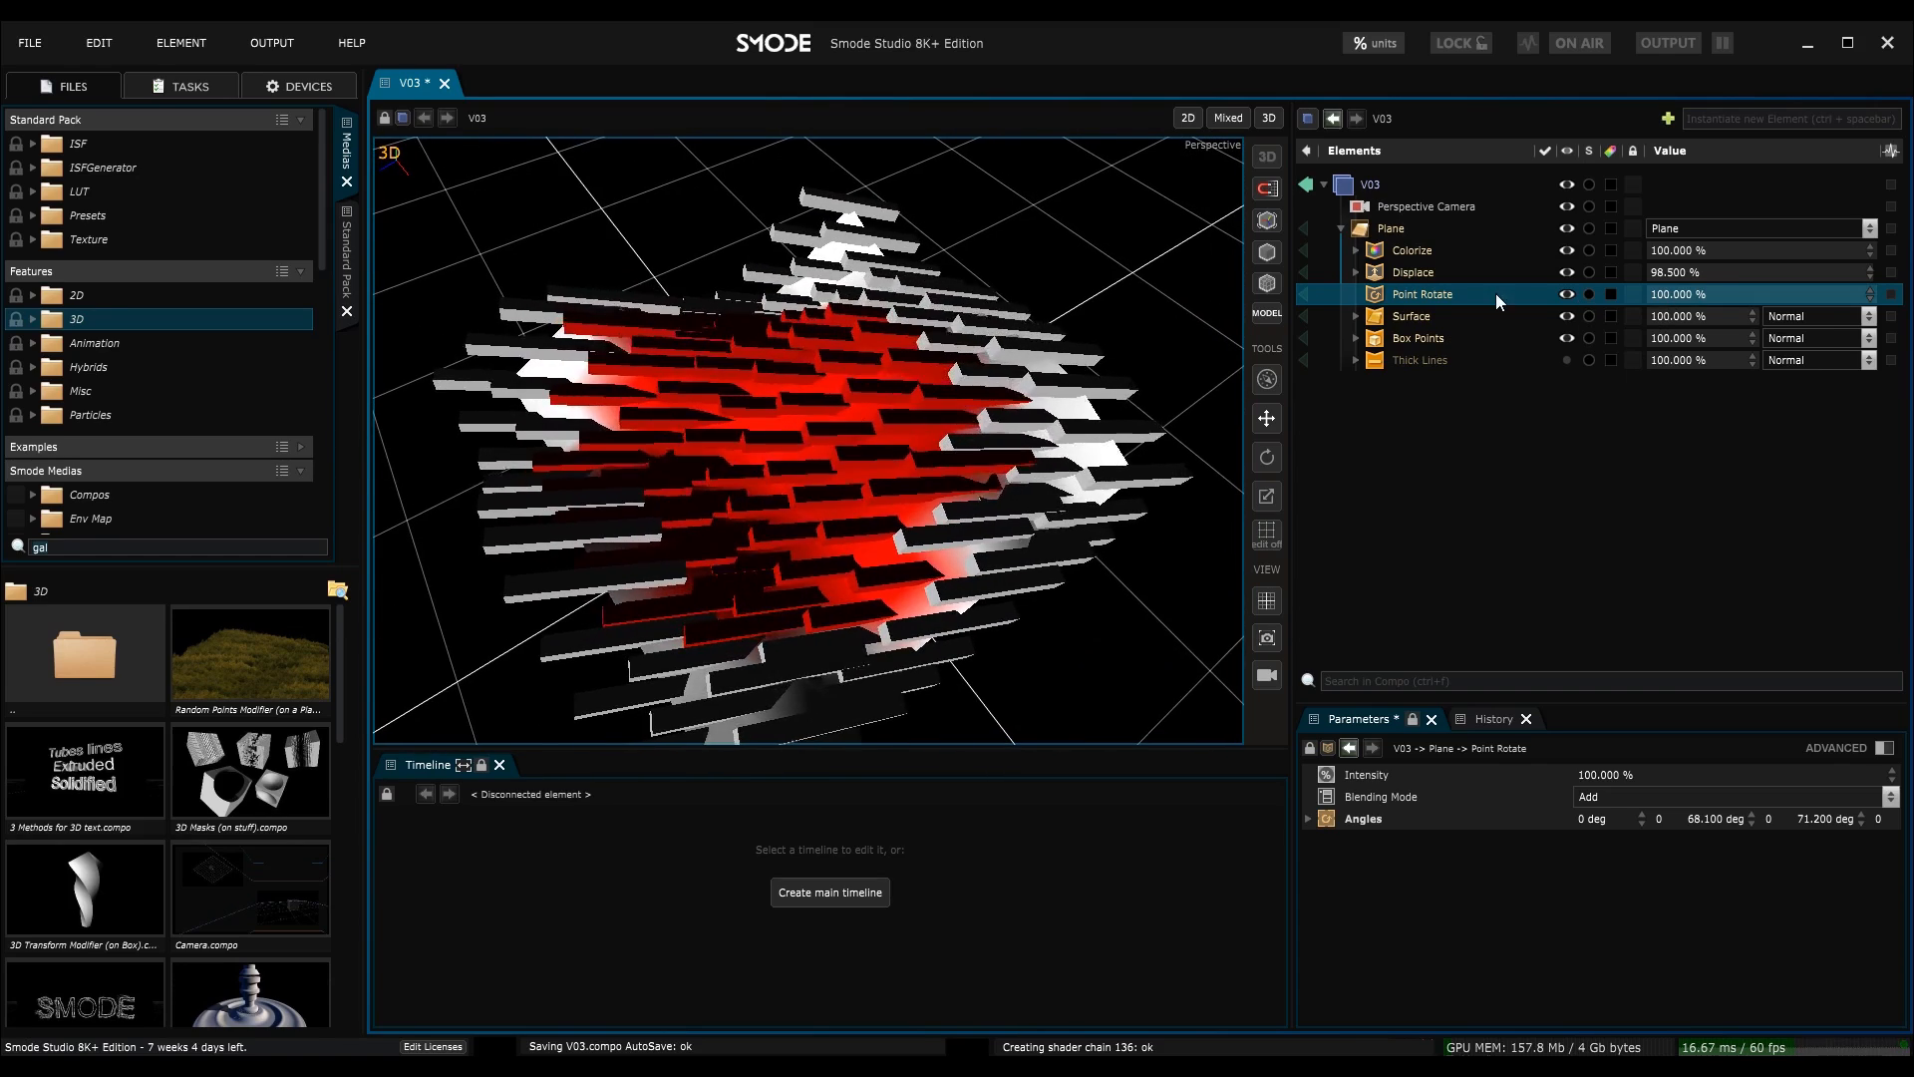
# - Try a Sphere mask on the Point Rotate modifier, moving its center to about -0.19 m, 0 m, -0.21 m
pyautogui.rightClick(1422, 294)
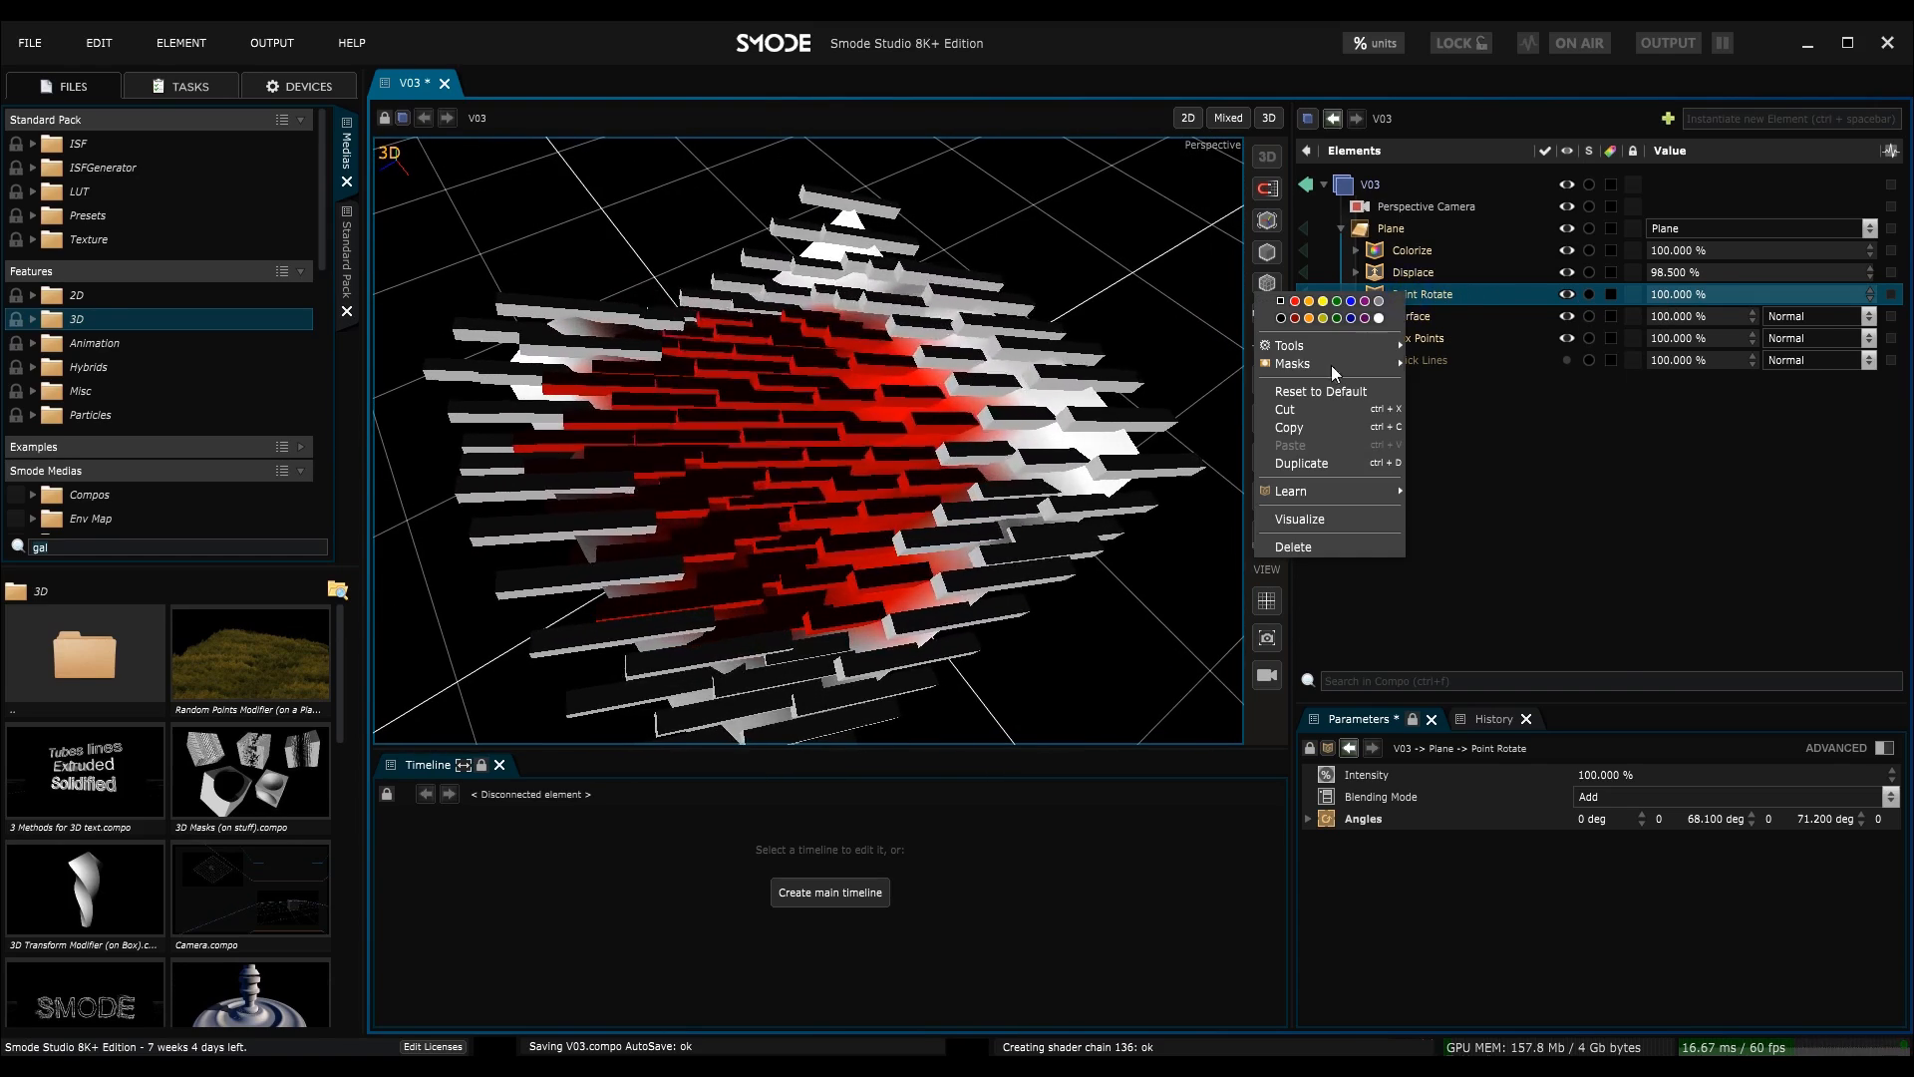
pyautogui.moveTo(1383, 369)
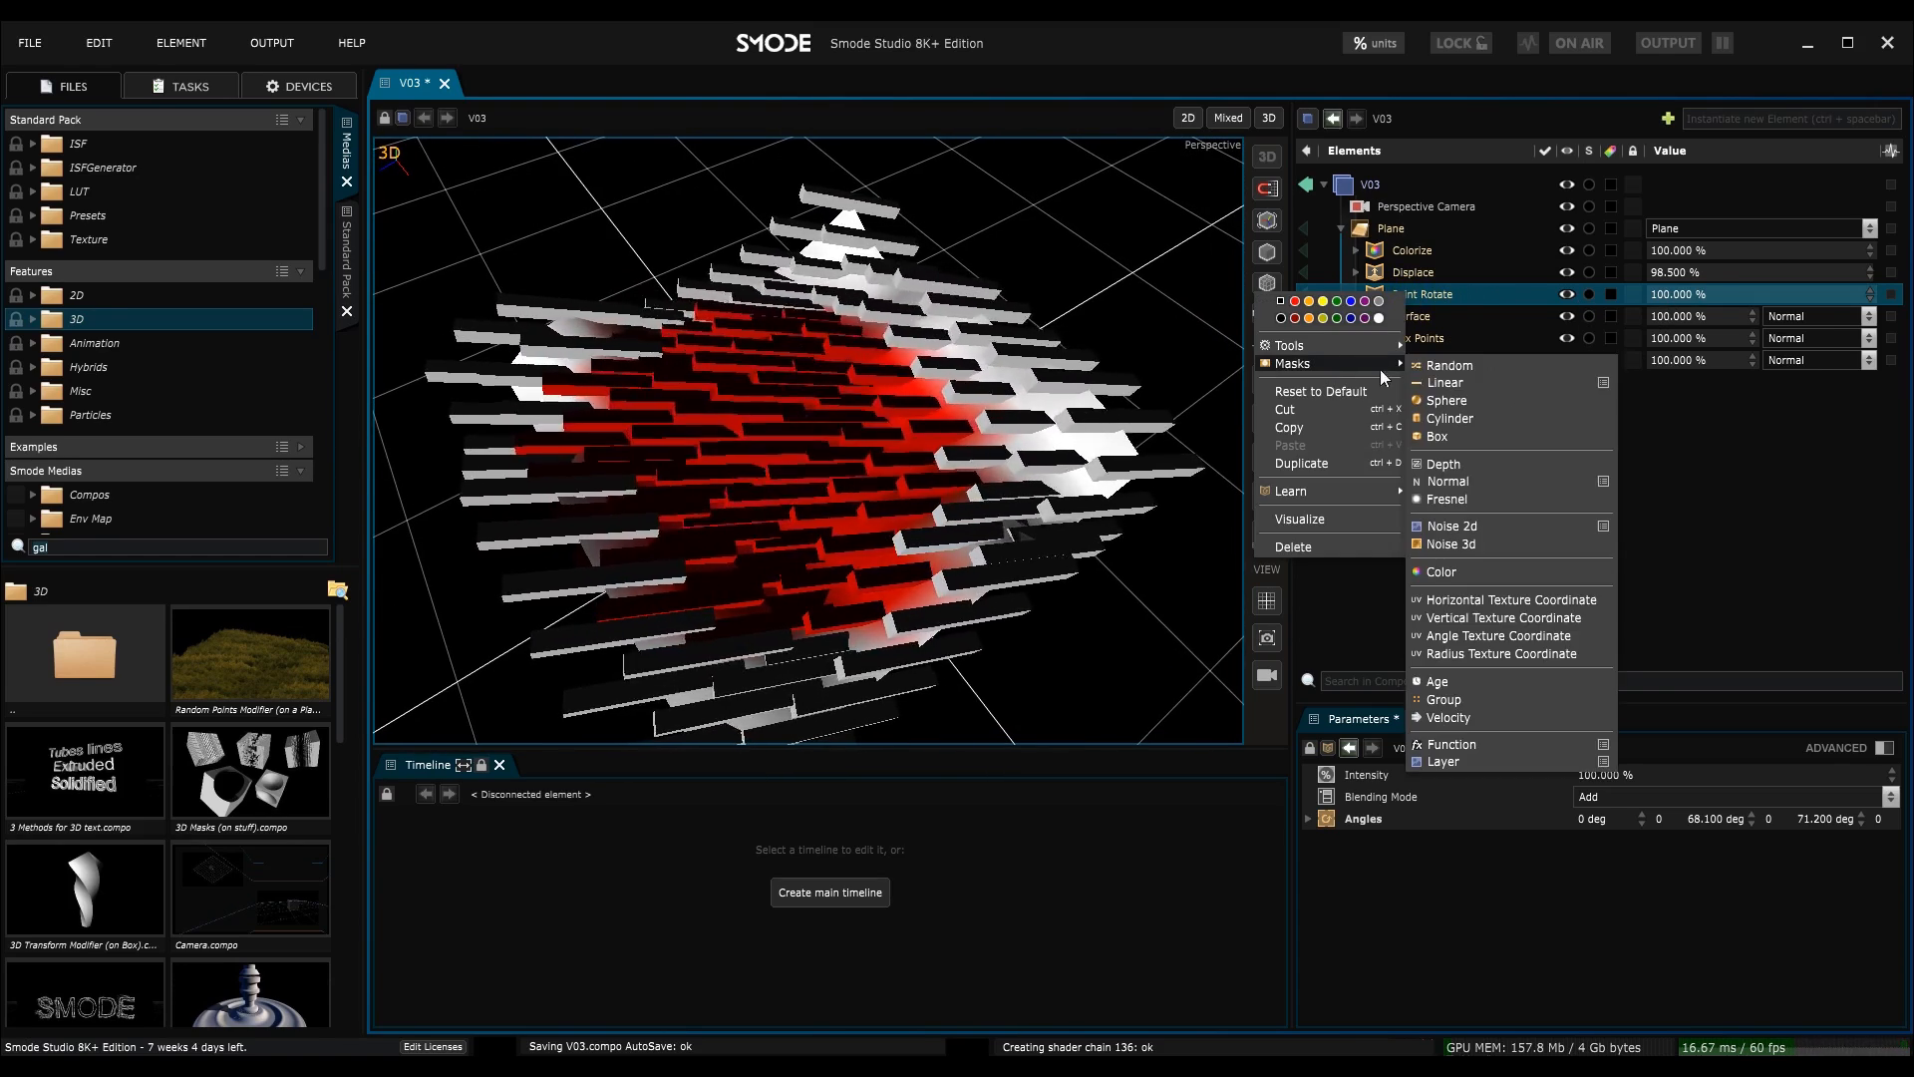
pyautogui.click(1479, 397)
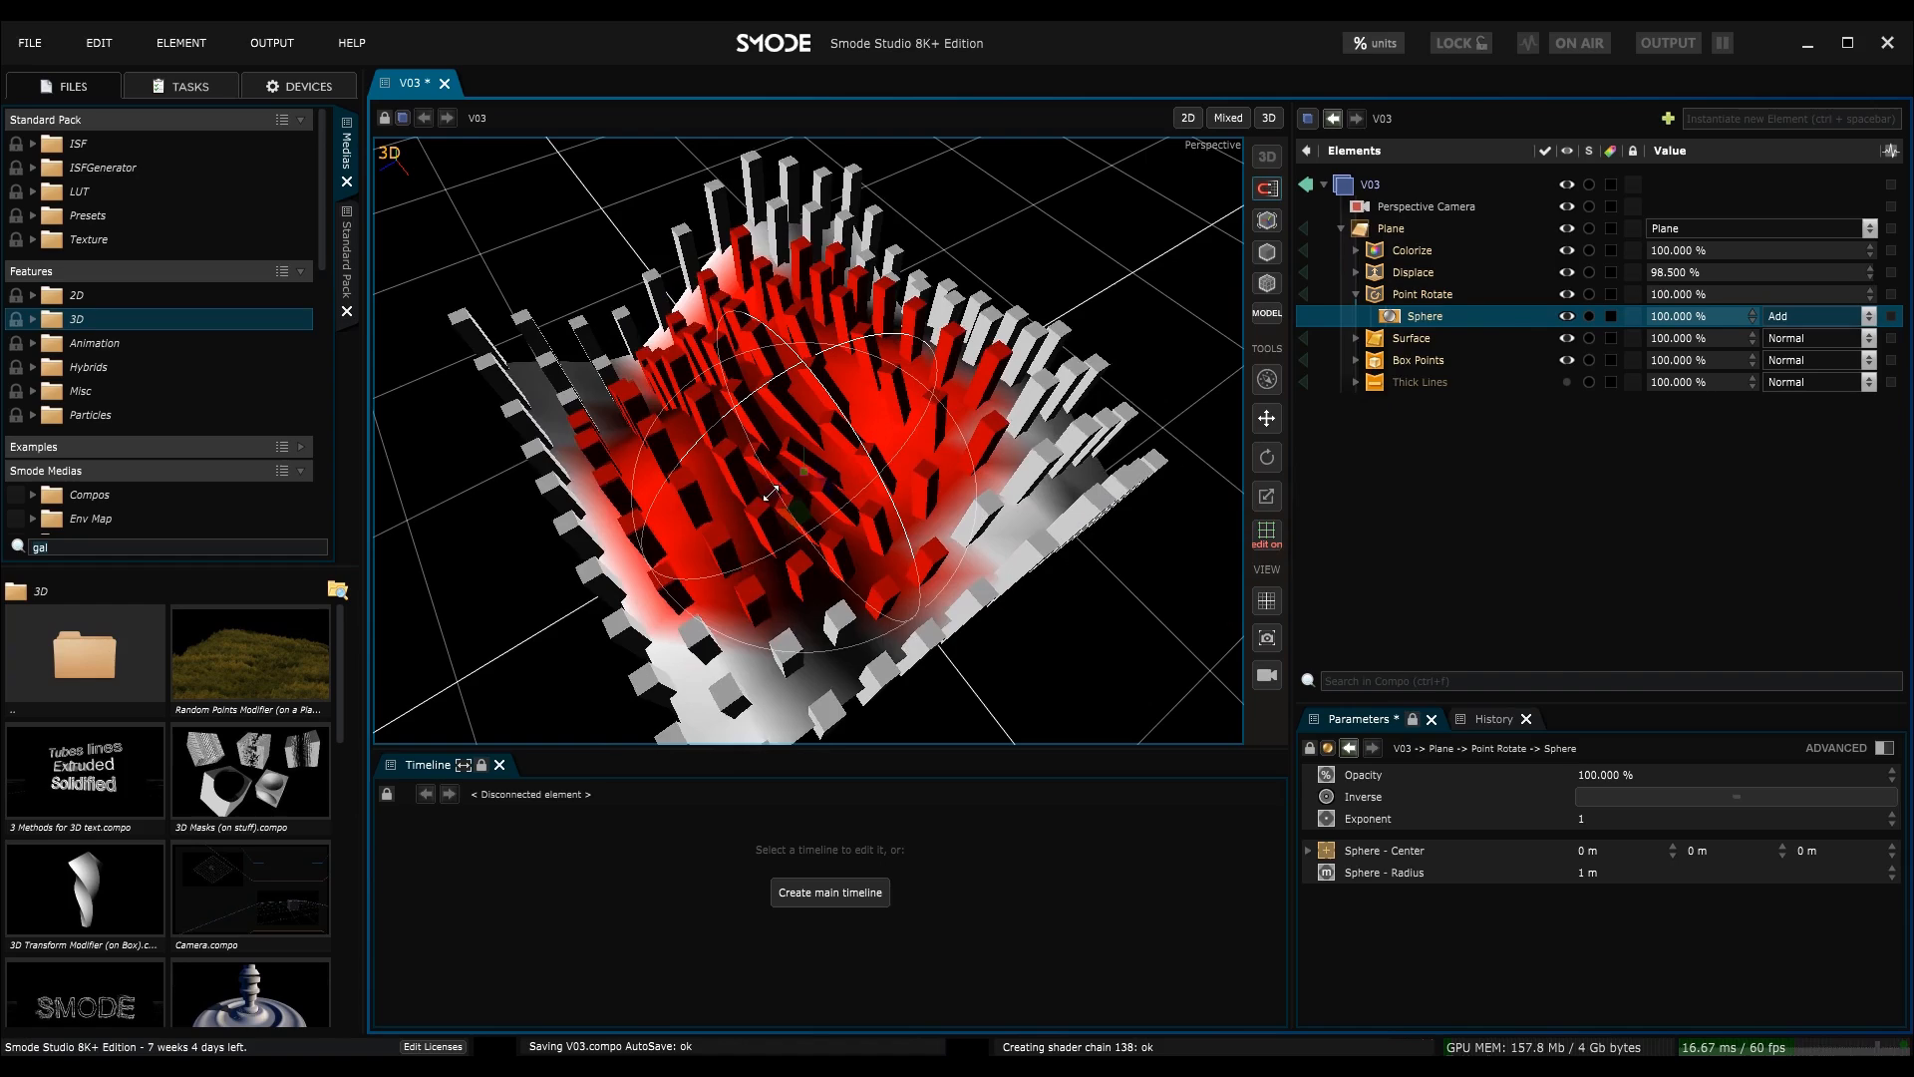
pyautogui.moveTo(791, 471); pyautogui.dragTo(724, 384)
pyautogui.moveTo(646, 291); pyautogui.dragTo(822, 449)
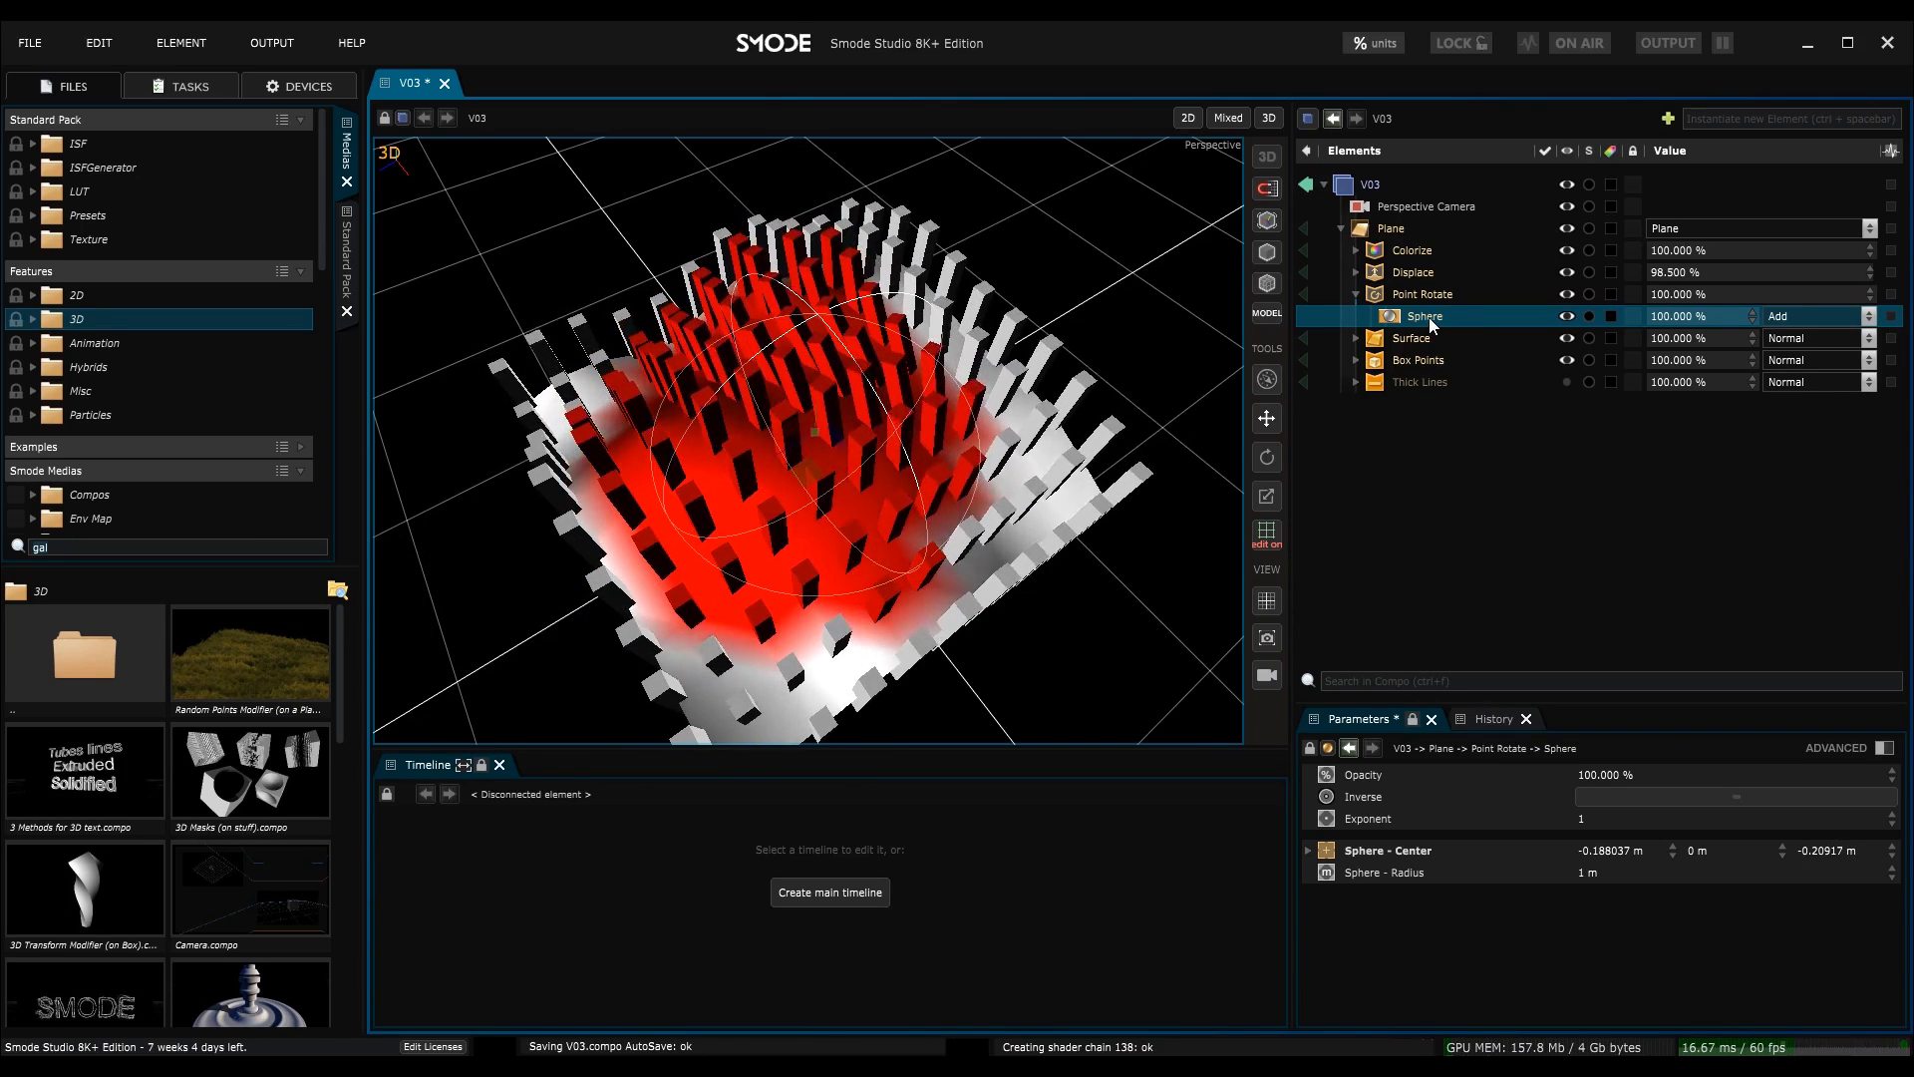
# - Remove the Sphere mask from the Point Rotate modifier
pyautogui.click(1411, 338)
pyautogui.click(1356, 294)
# - Copy the animated Noise mask from the Displace modifier onto Point Rotate and save the V03 compo
pyautogui.click(1355, 273)
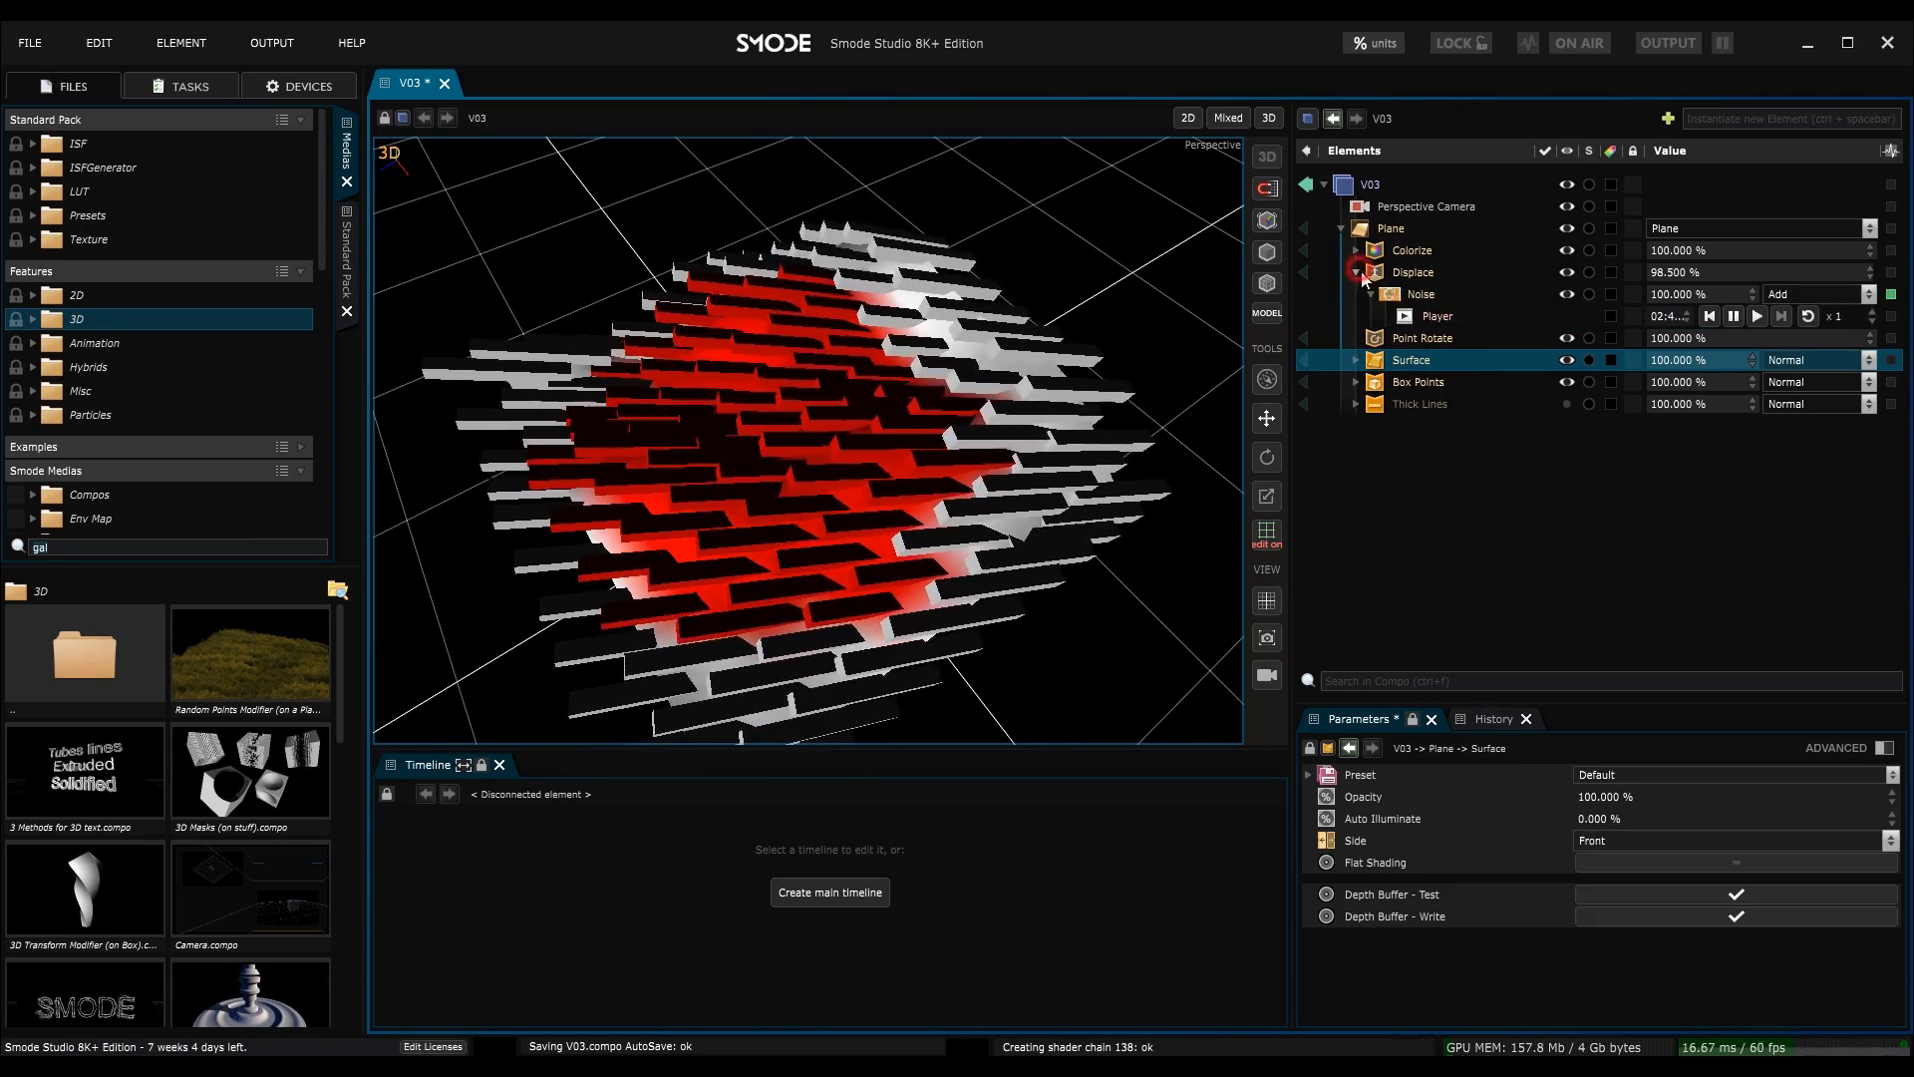
pyautogui.click(1420, 294)
pyautogui.click(1409, 340)
pyautogui.click(1402, 297)
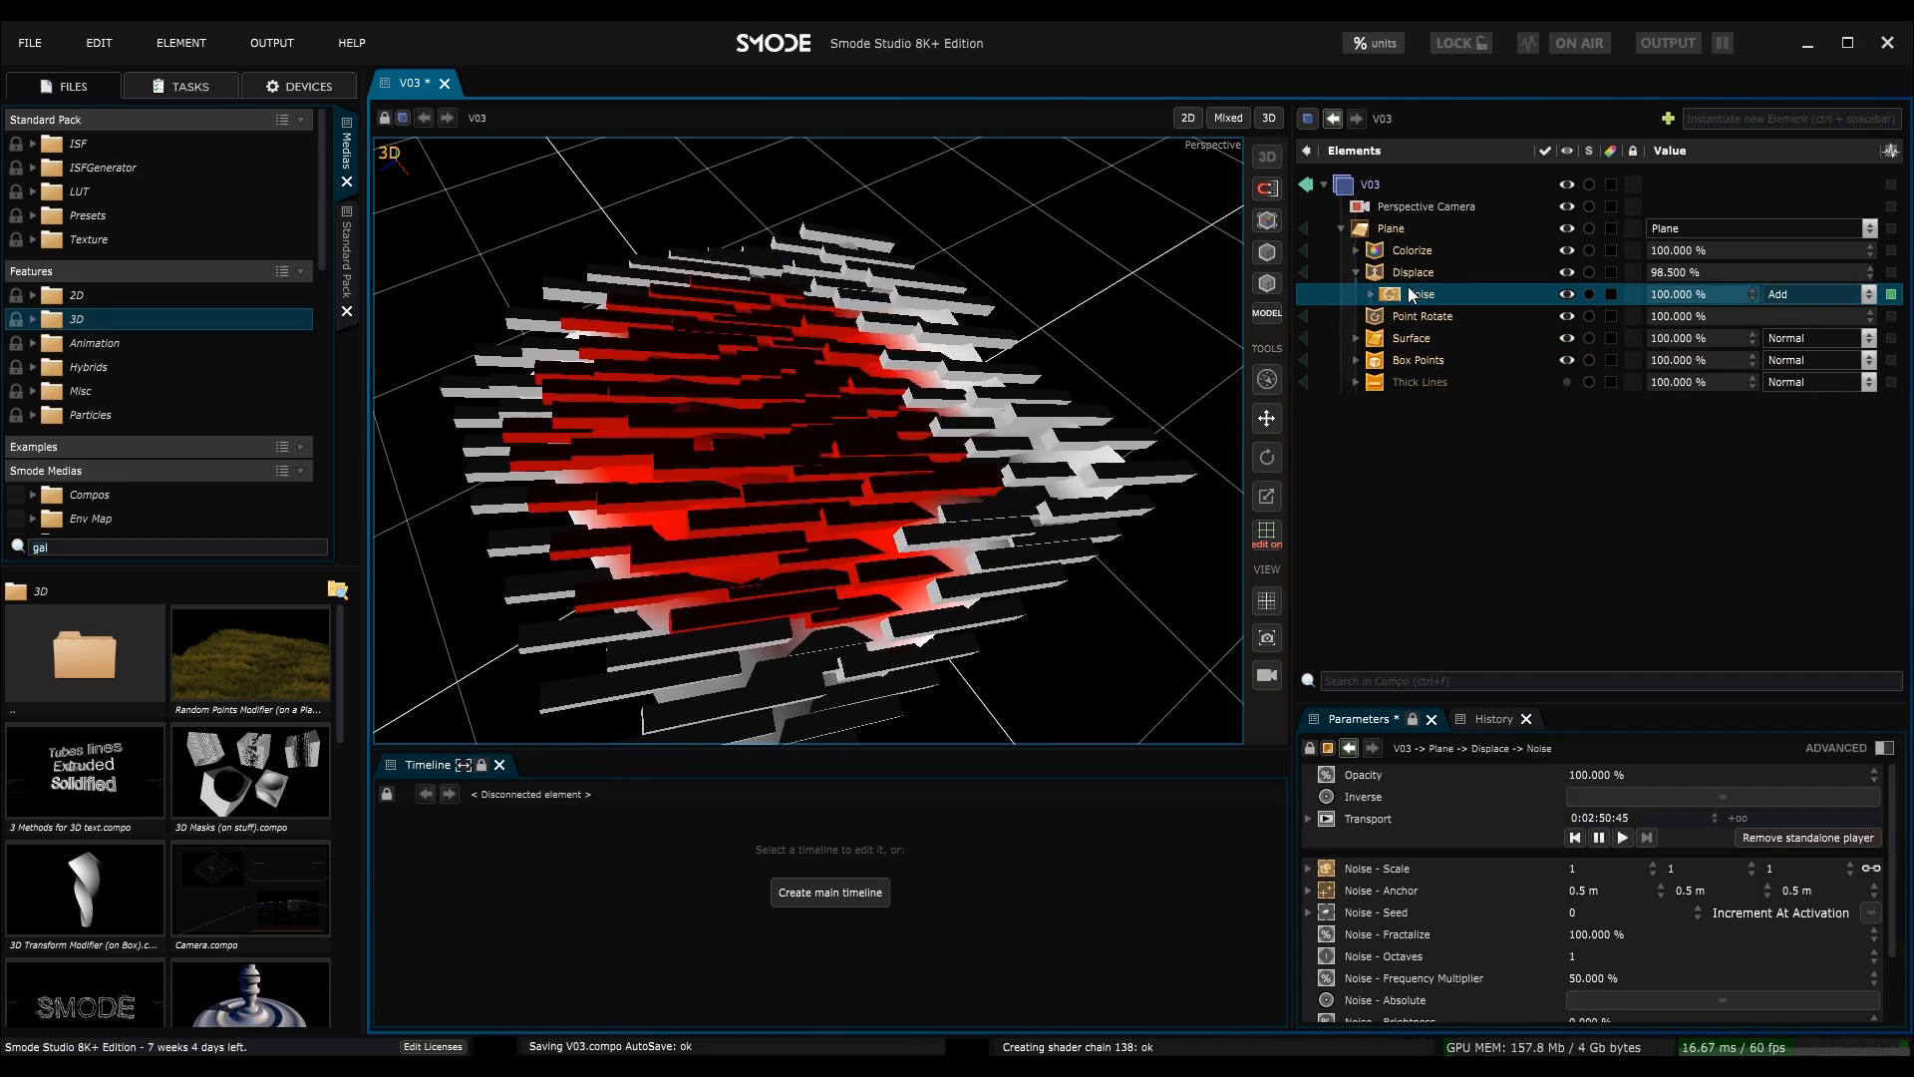
pyautogui.keyDown('ctrl'); pyautogui.moveTo(1409, 297); pyautogui.dragTo(1409, 319); pyautogui.keyUp('ctrl')
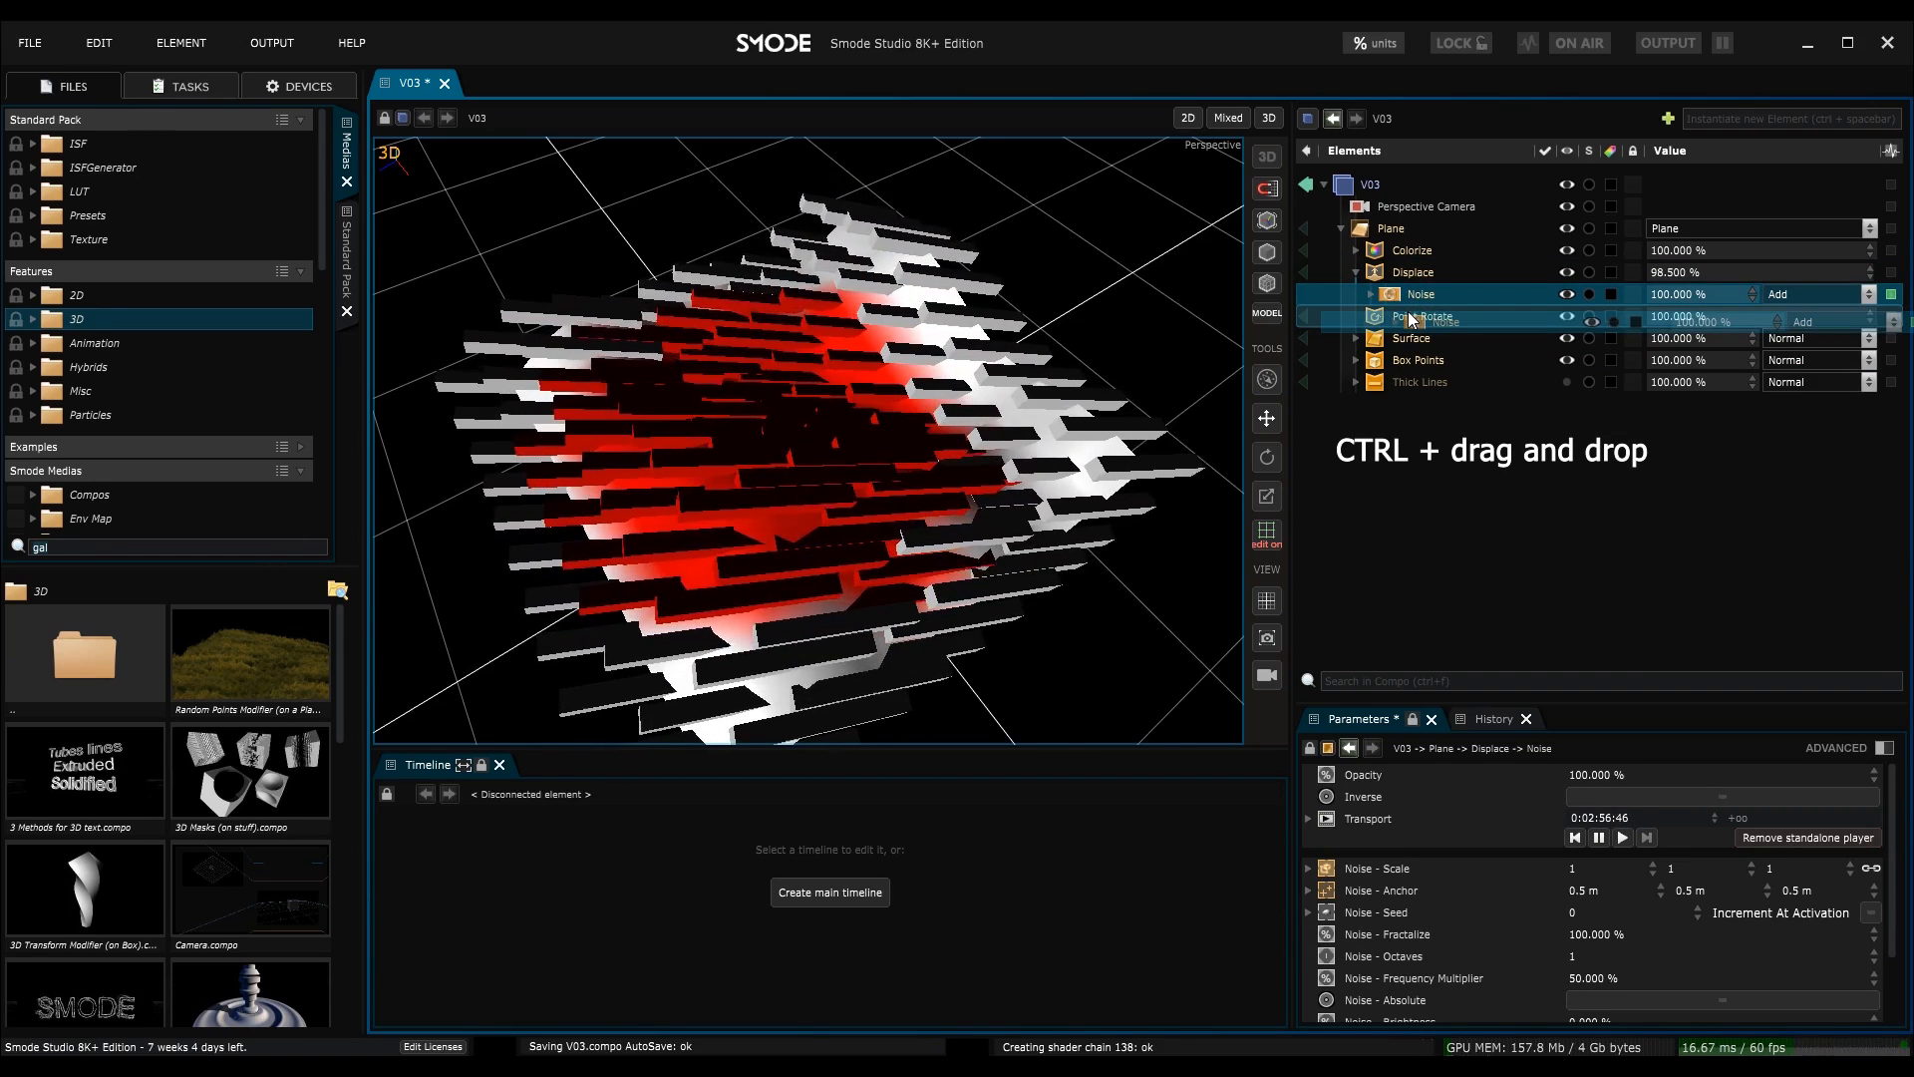
pyautogui.keyDown('ctrl'); pyautogui.moveTo(1410, 317); pyautogui.dragTo(1408, 315); pyautogui.keyUp('ctrl')
pyautogui.moveTo(702, 430); pyautogui.dragTo(1097, 368, button='middle')
pyautogui.scroll(4, 905, 429)
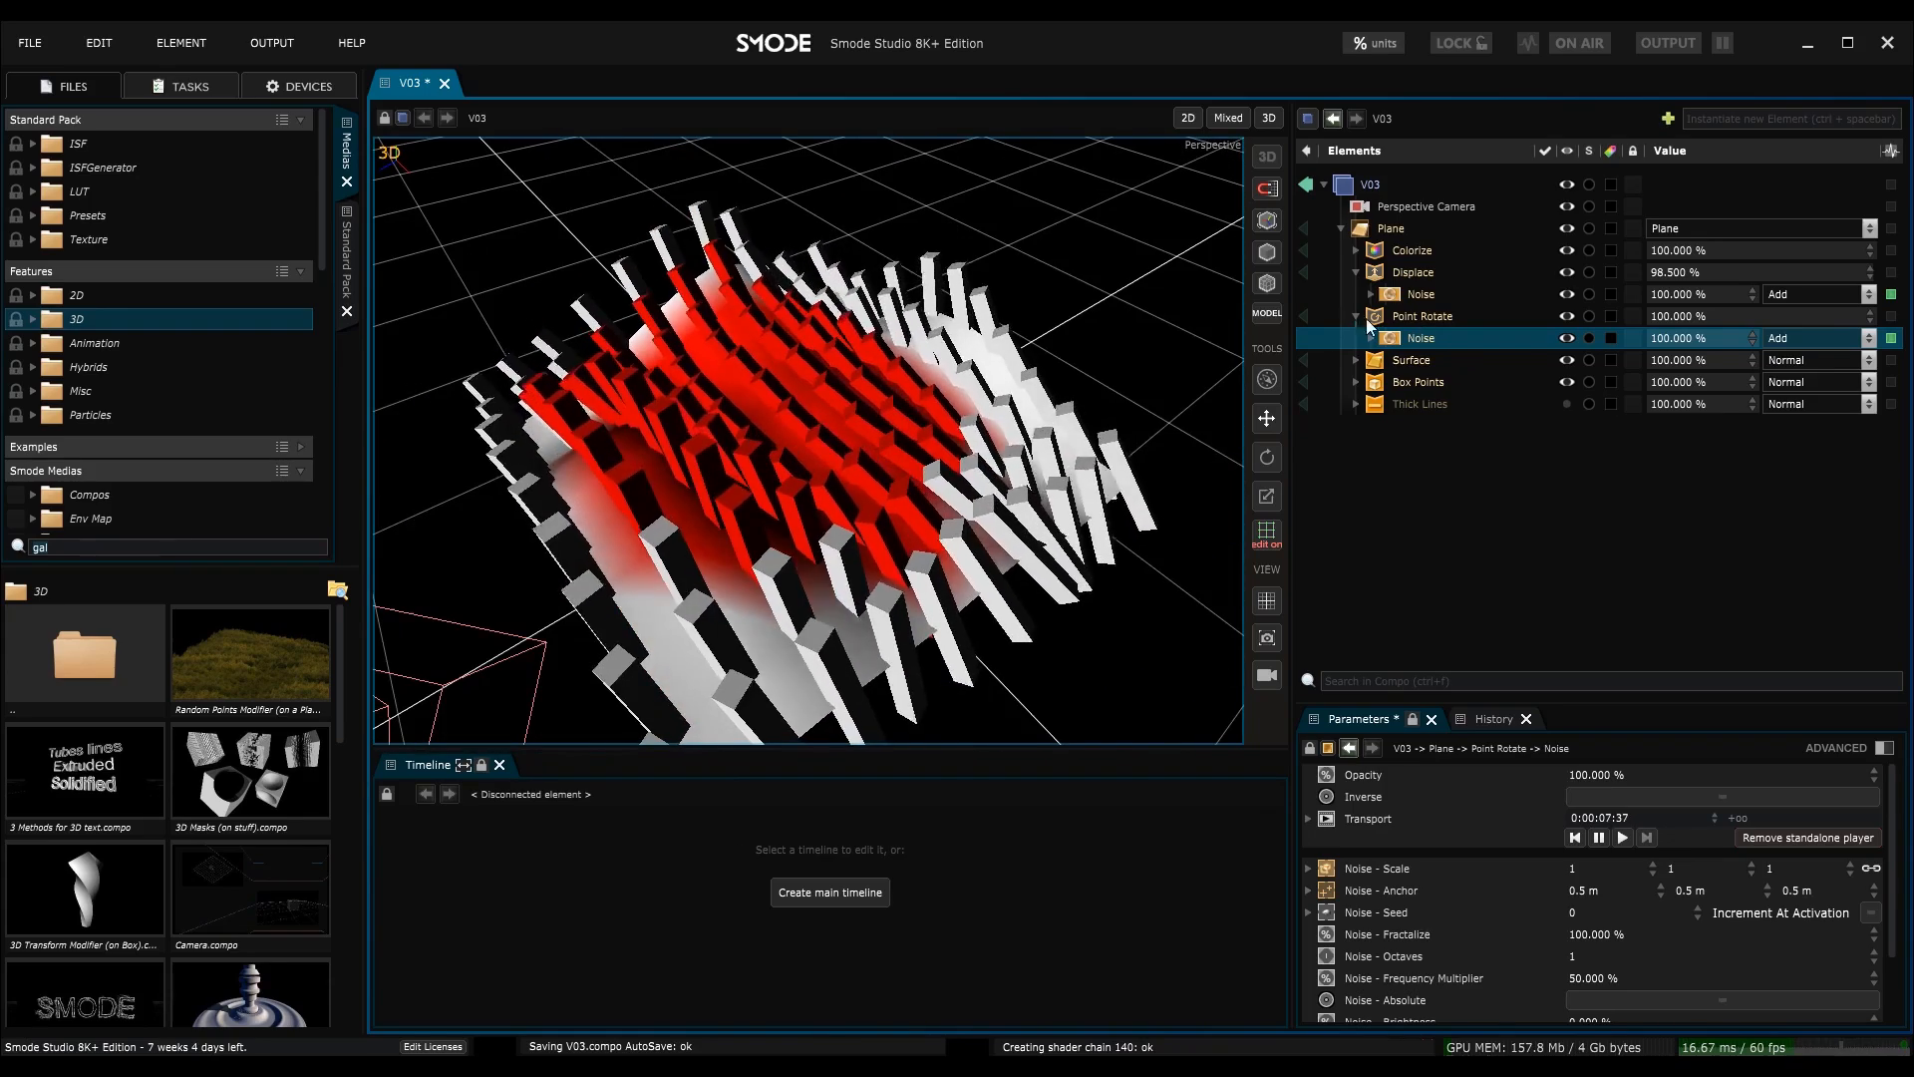
pyautogui.hotkey('ctrl', 's')
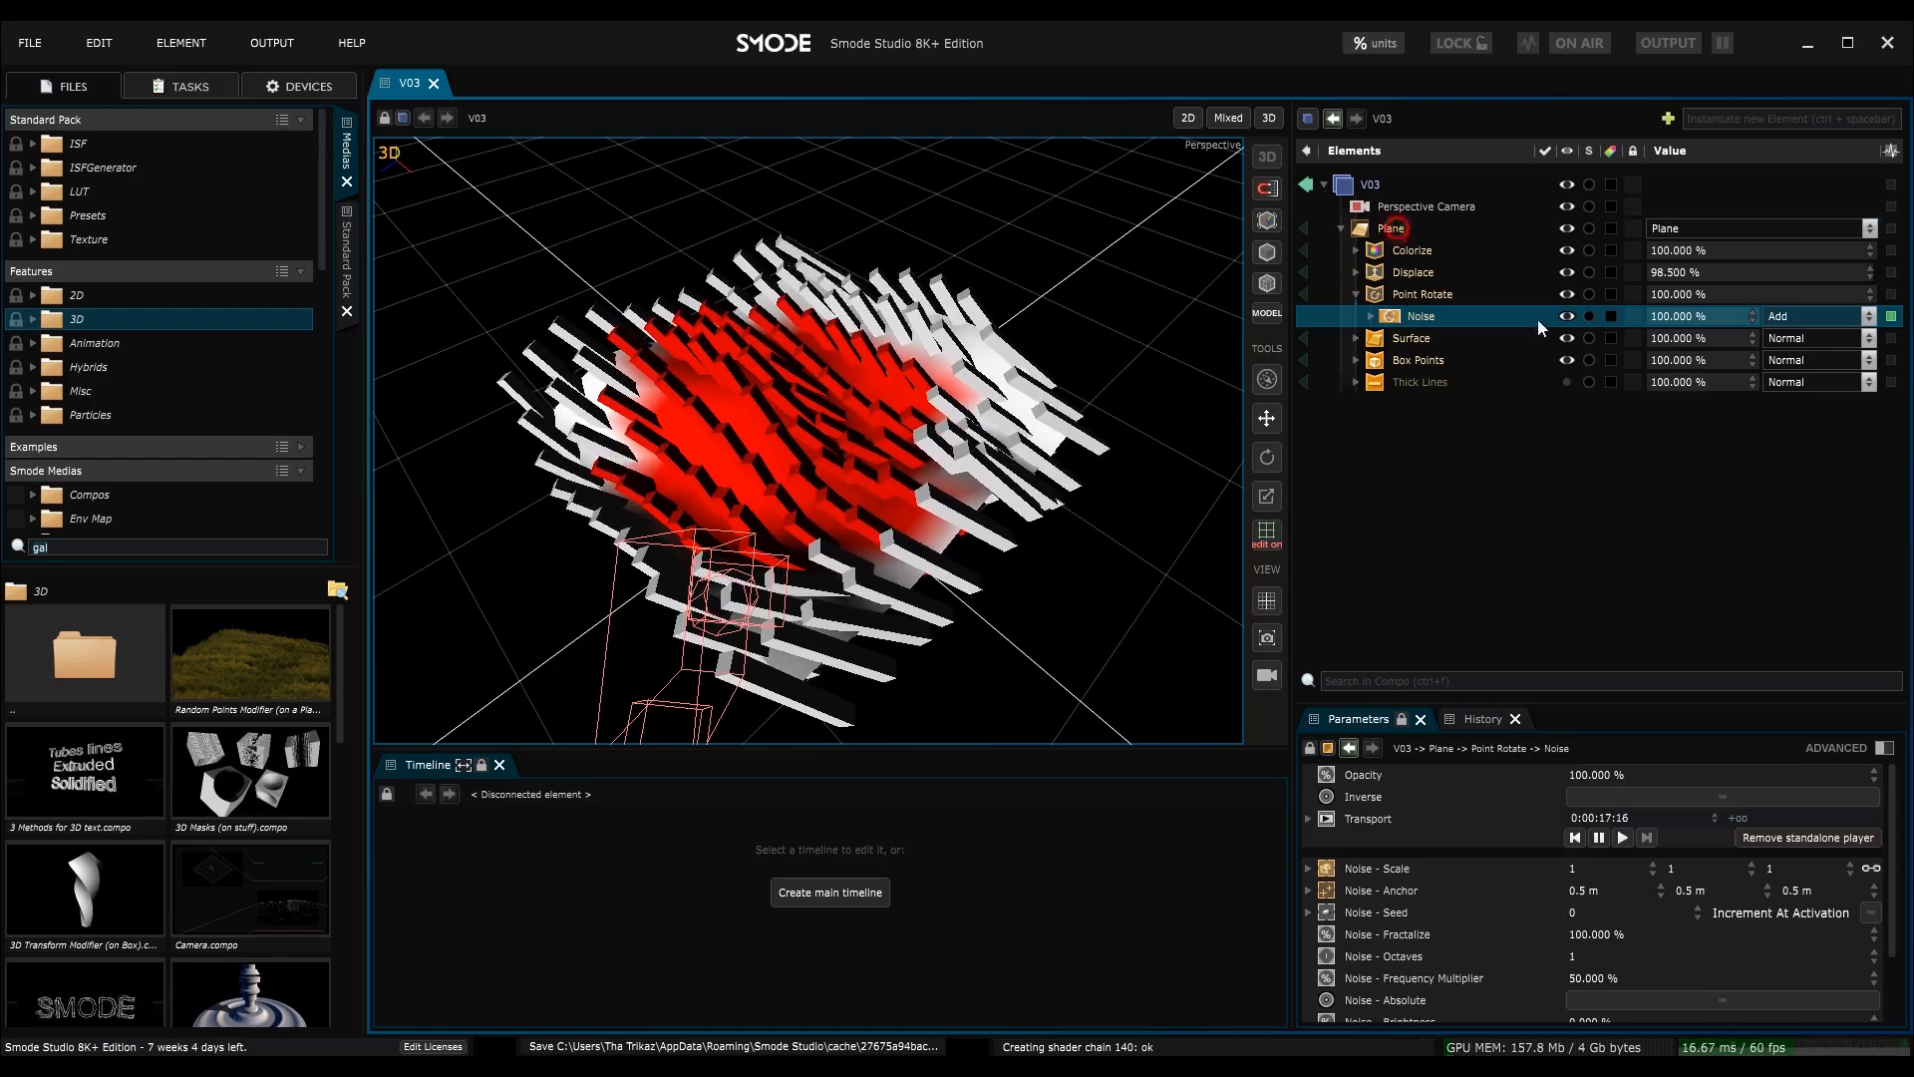
# - Enlarge the plane to about 11.83 m on both sides and set its precision to 42
pyautogui.click(1391, 228)
pyautogui.moveTo(1772, 841); pyautogui.dragTo(1773, 752)
pyautogui.moveTo(1759, 864); pyautogui.dragTo(1759, 548)
pyautogui.scroll(-3, 1007, 518)
pyautogui.moveTo(997, 543); pyautogui.dragTo(1356, 502, button='middle')
pyautogui.moveTo(1760, 864); pyautogui.dragTo(1761, 1032)
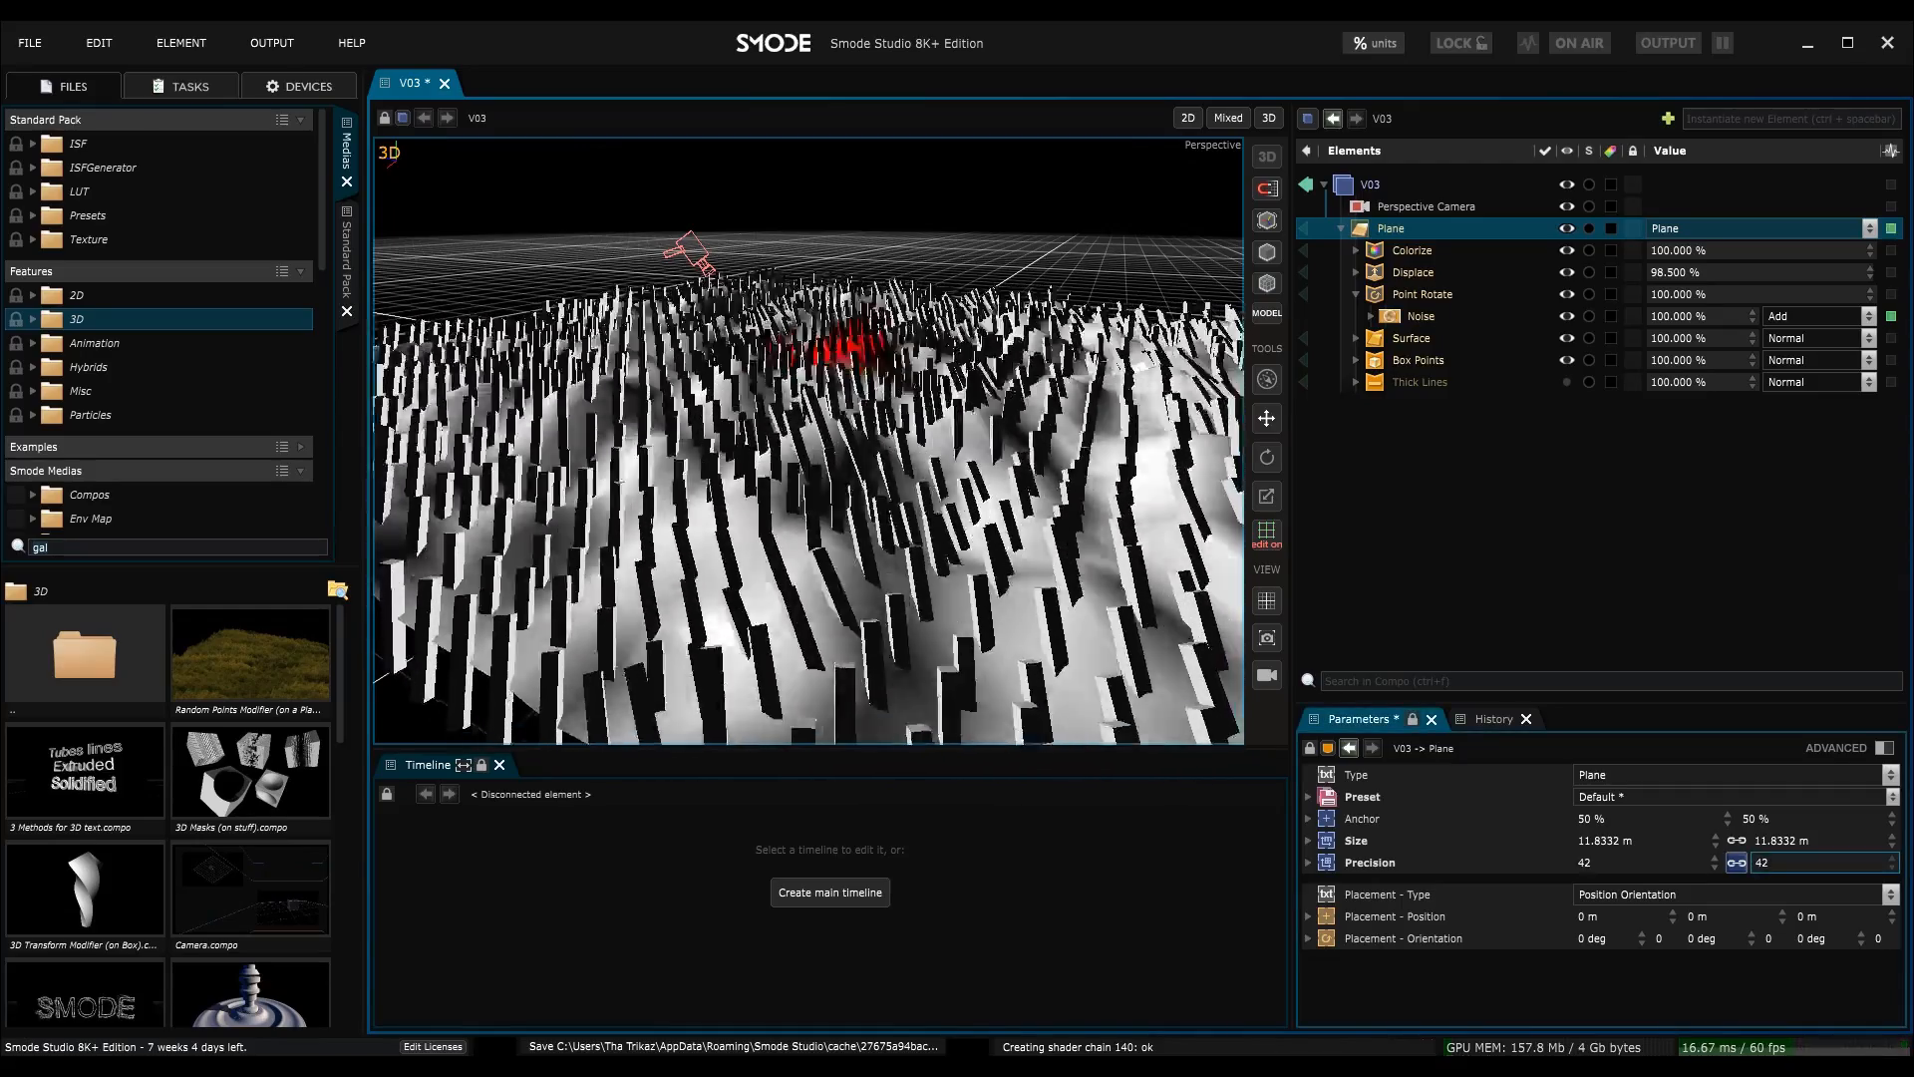
pyautogui.moveTo(1089, 532); pyautogui.dragTo(1101, 480, button='middle')
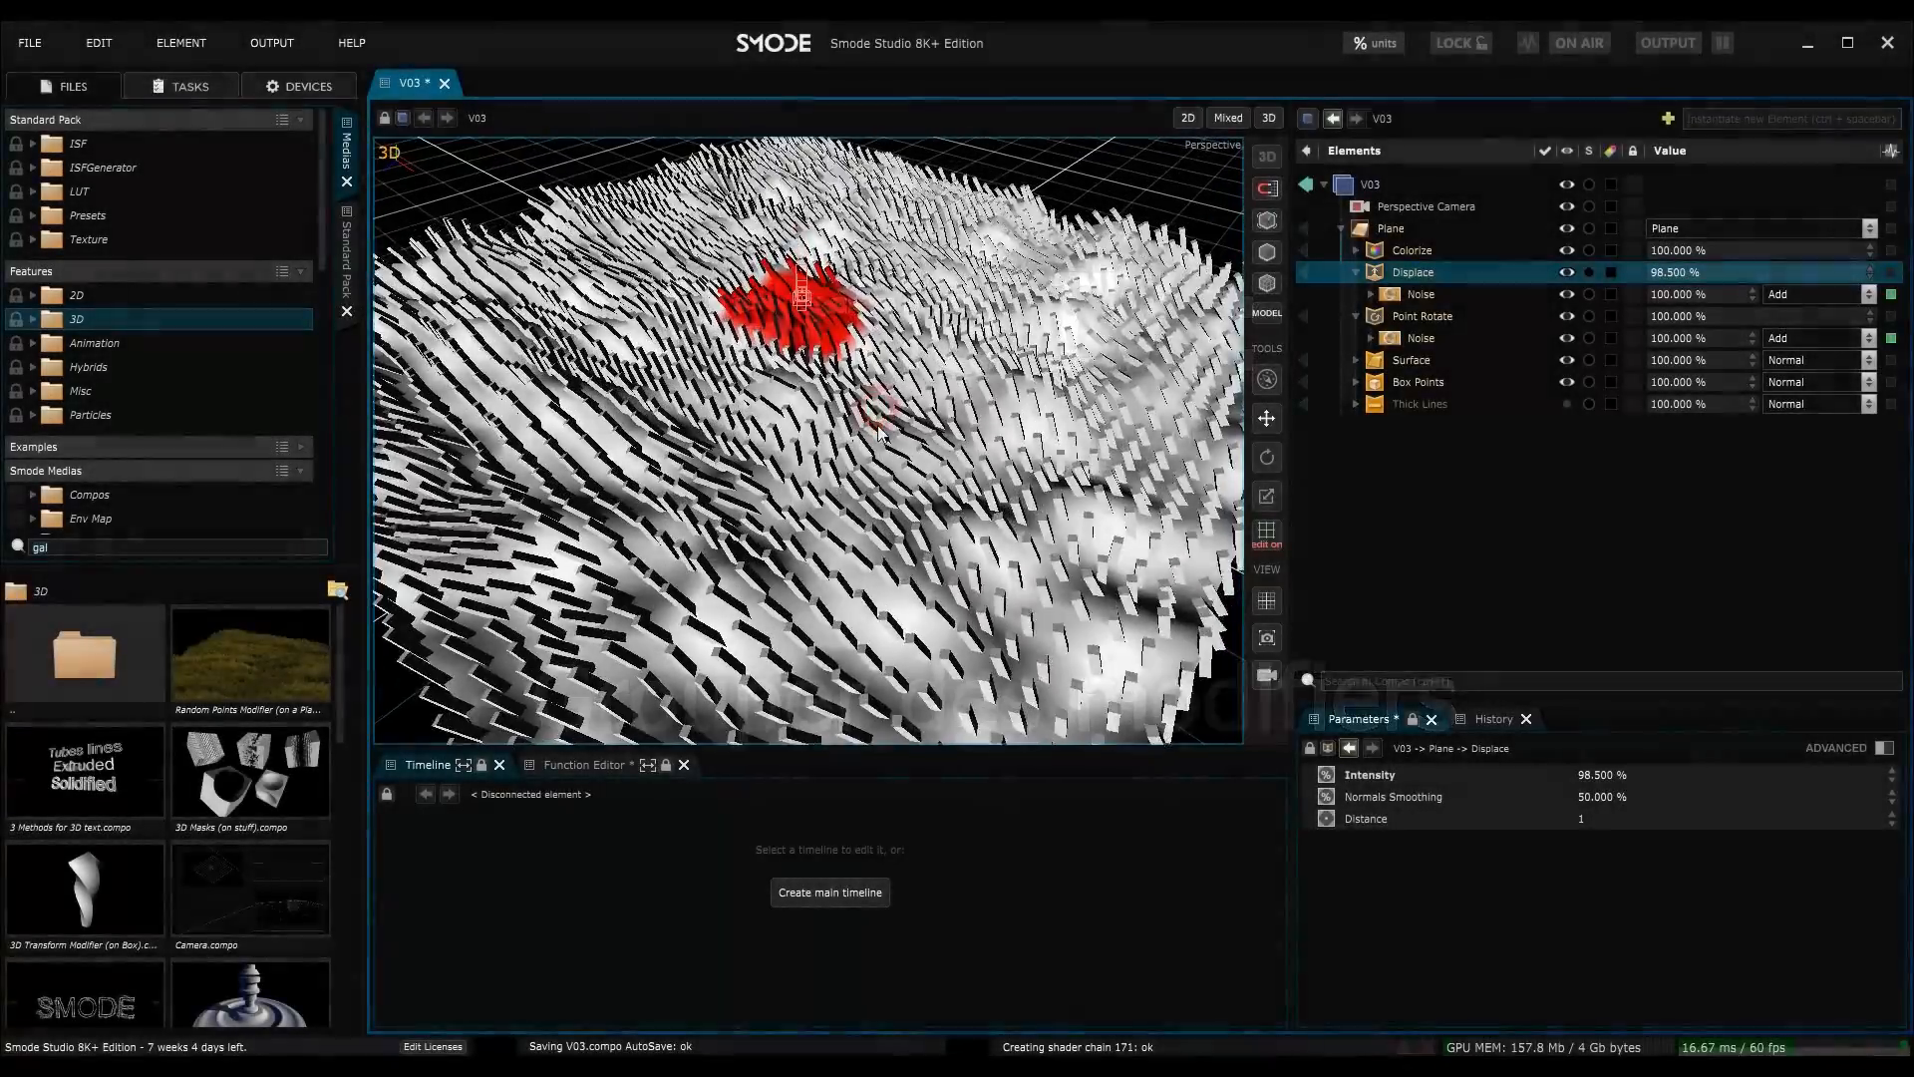
# - Remove the Noise mask from the Displace modifier and group Displace with Point Rotate
pyautogui.click(1404, 296)
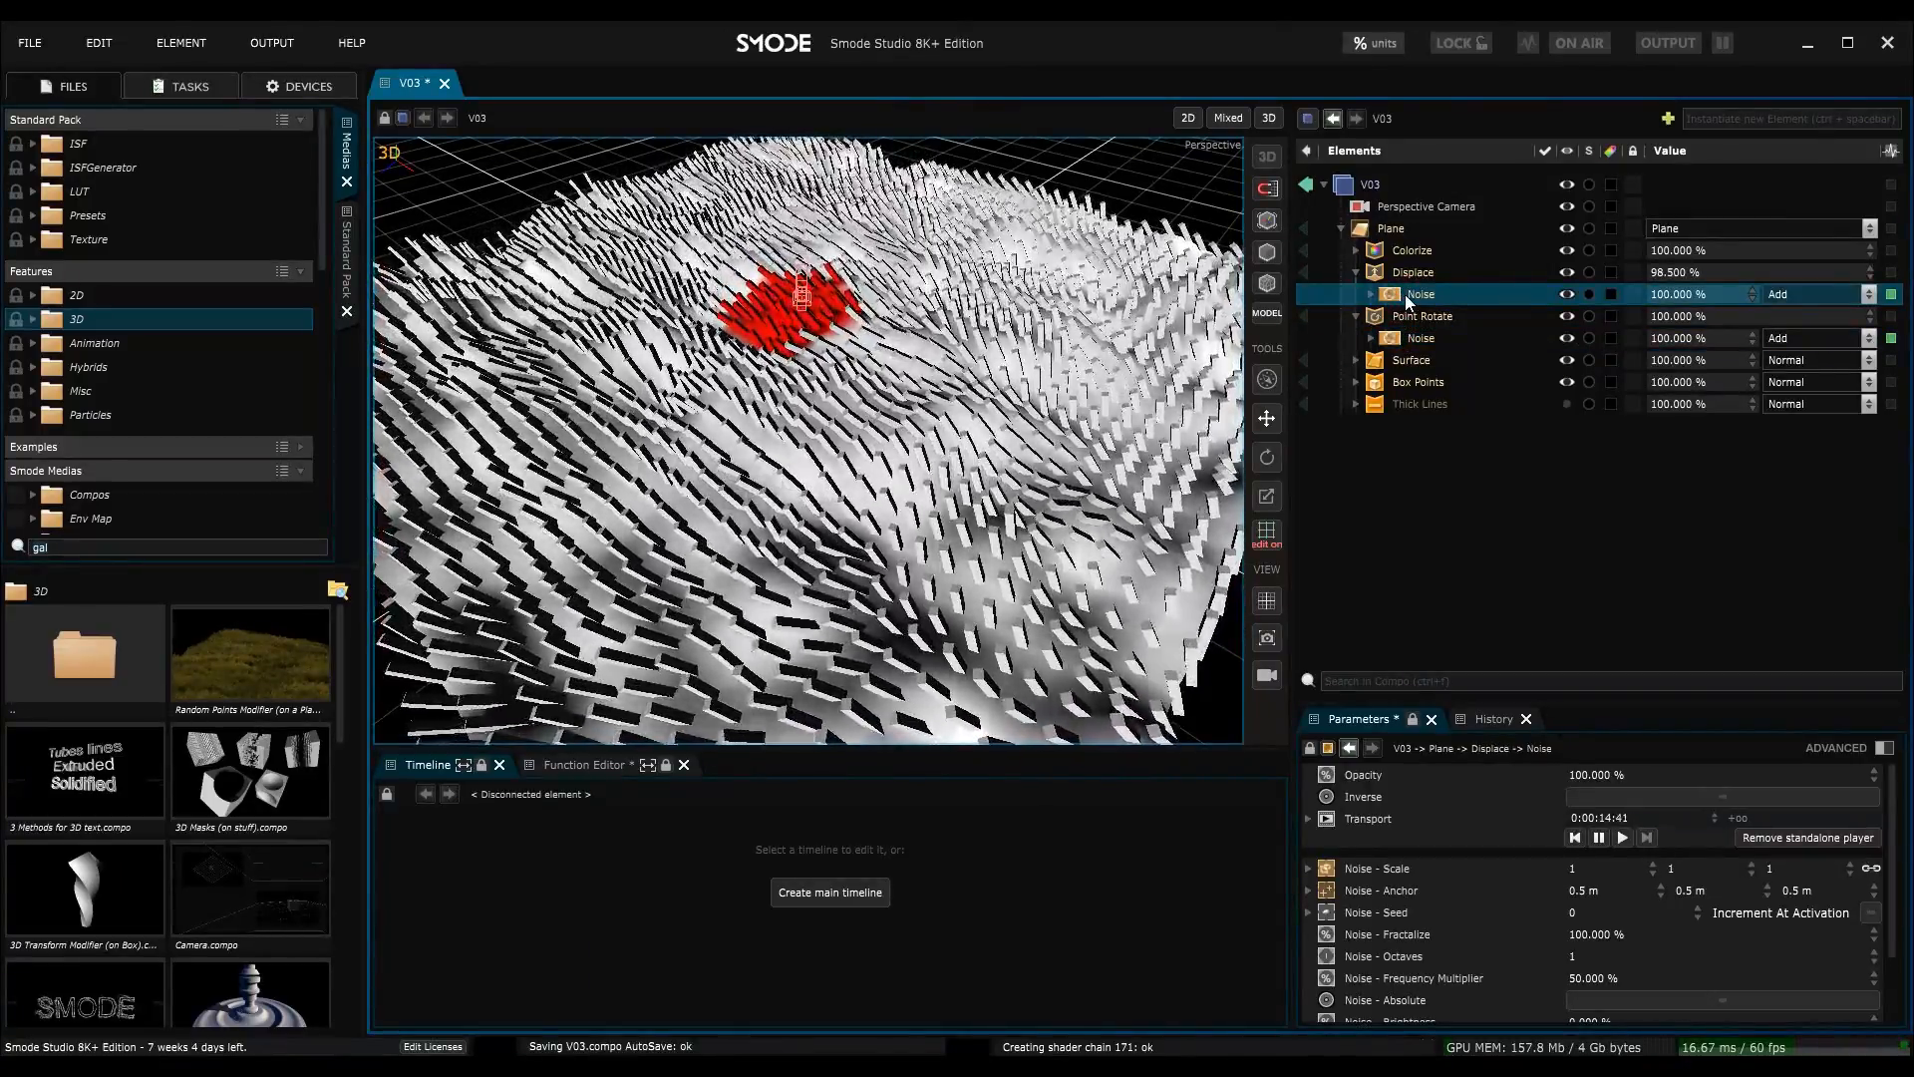
pyautogui.press('Delete')
pyautogui.keyDown('ctrl'); pyautogui.click(1409, 274); pyautogui.keyUp('ctrl')
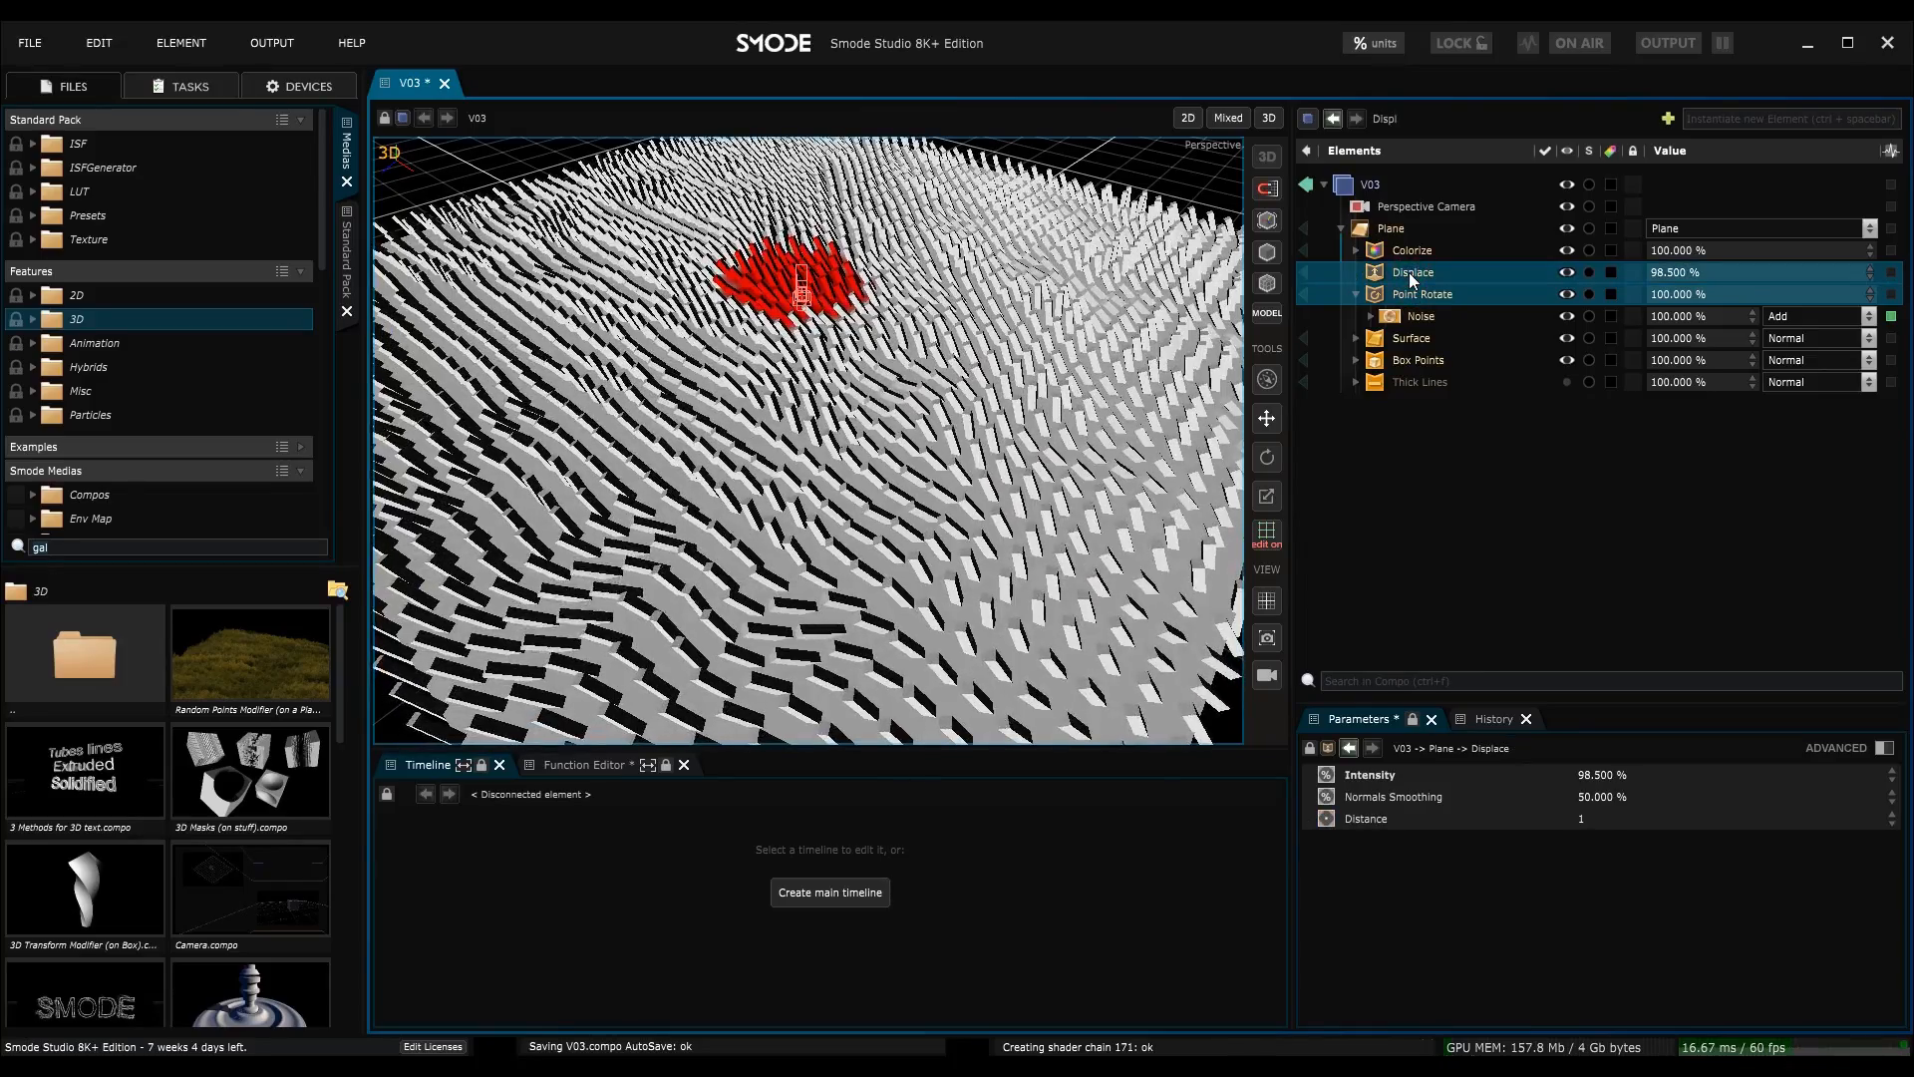
pyautogui.hotkey('ctrl', 'shift', 'g')
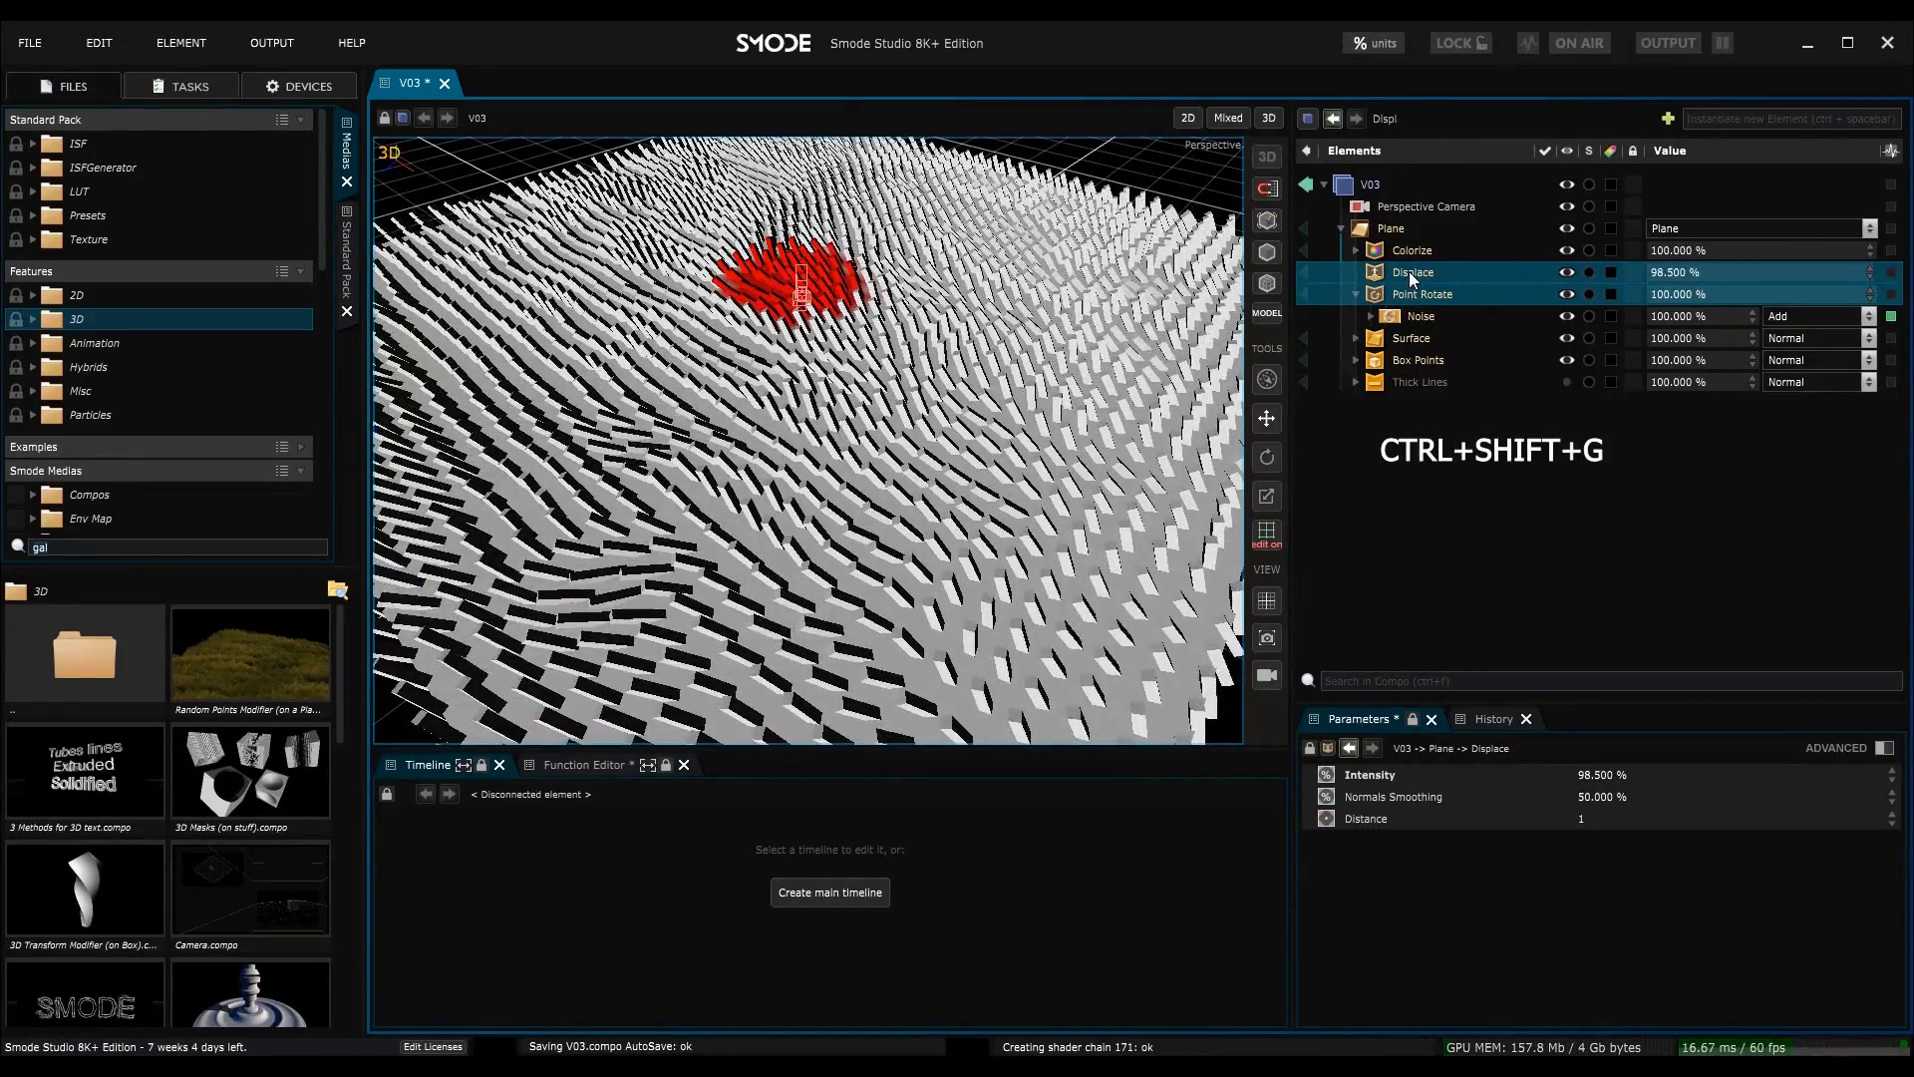
pyautogui.click(1398, 277)
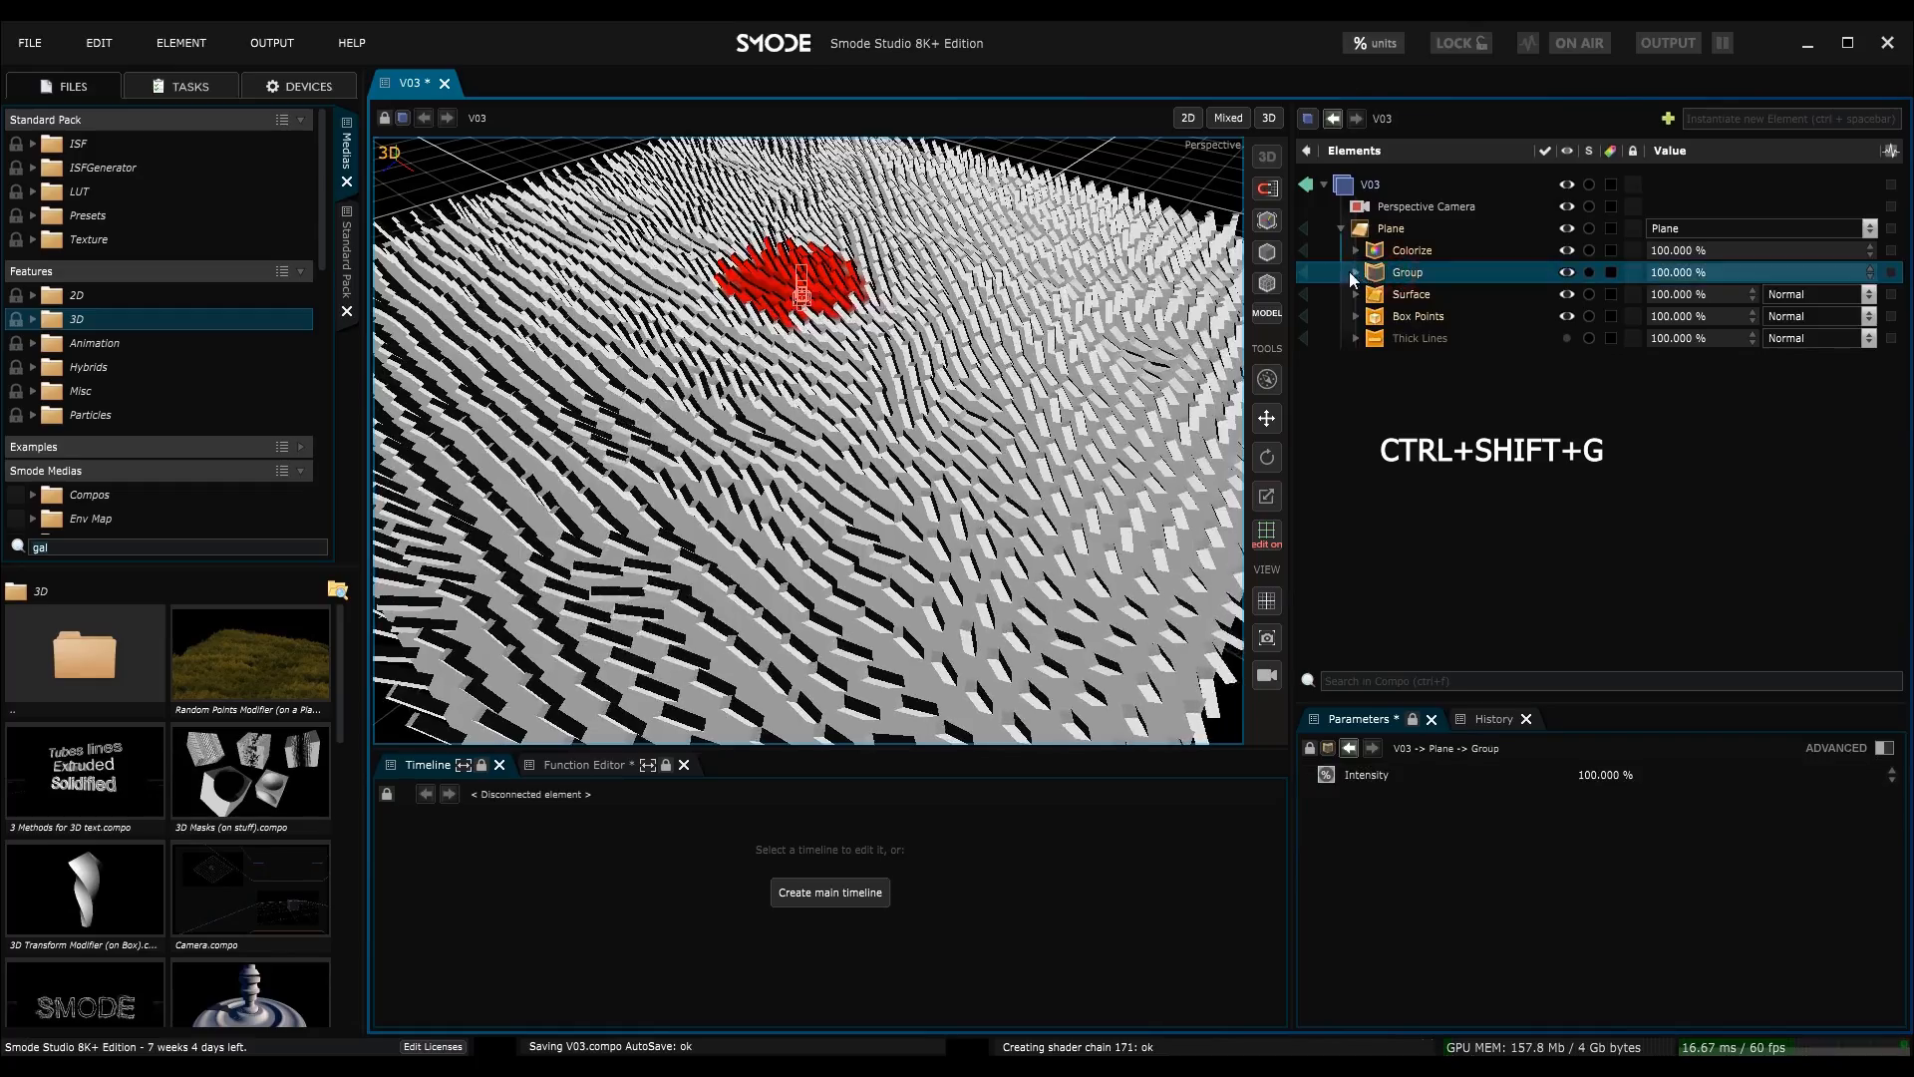
pyautogui.moveTo(1876, 273); pyautogui.dragTo(1752, 270)
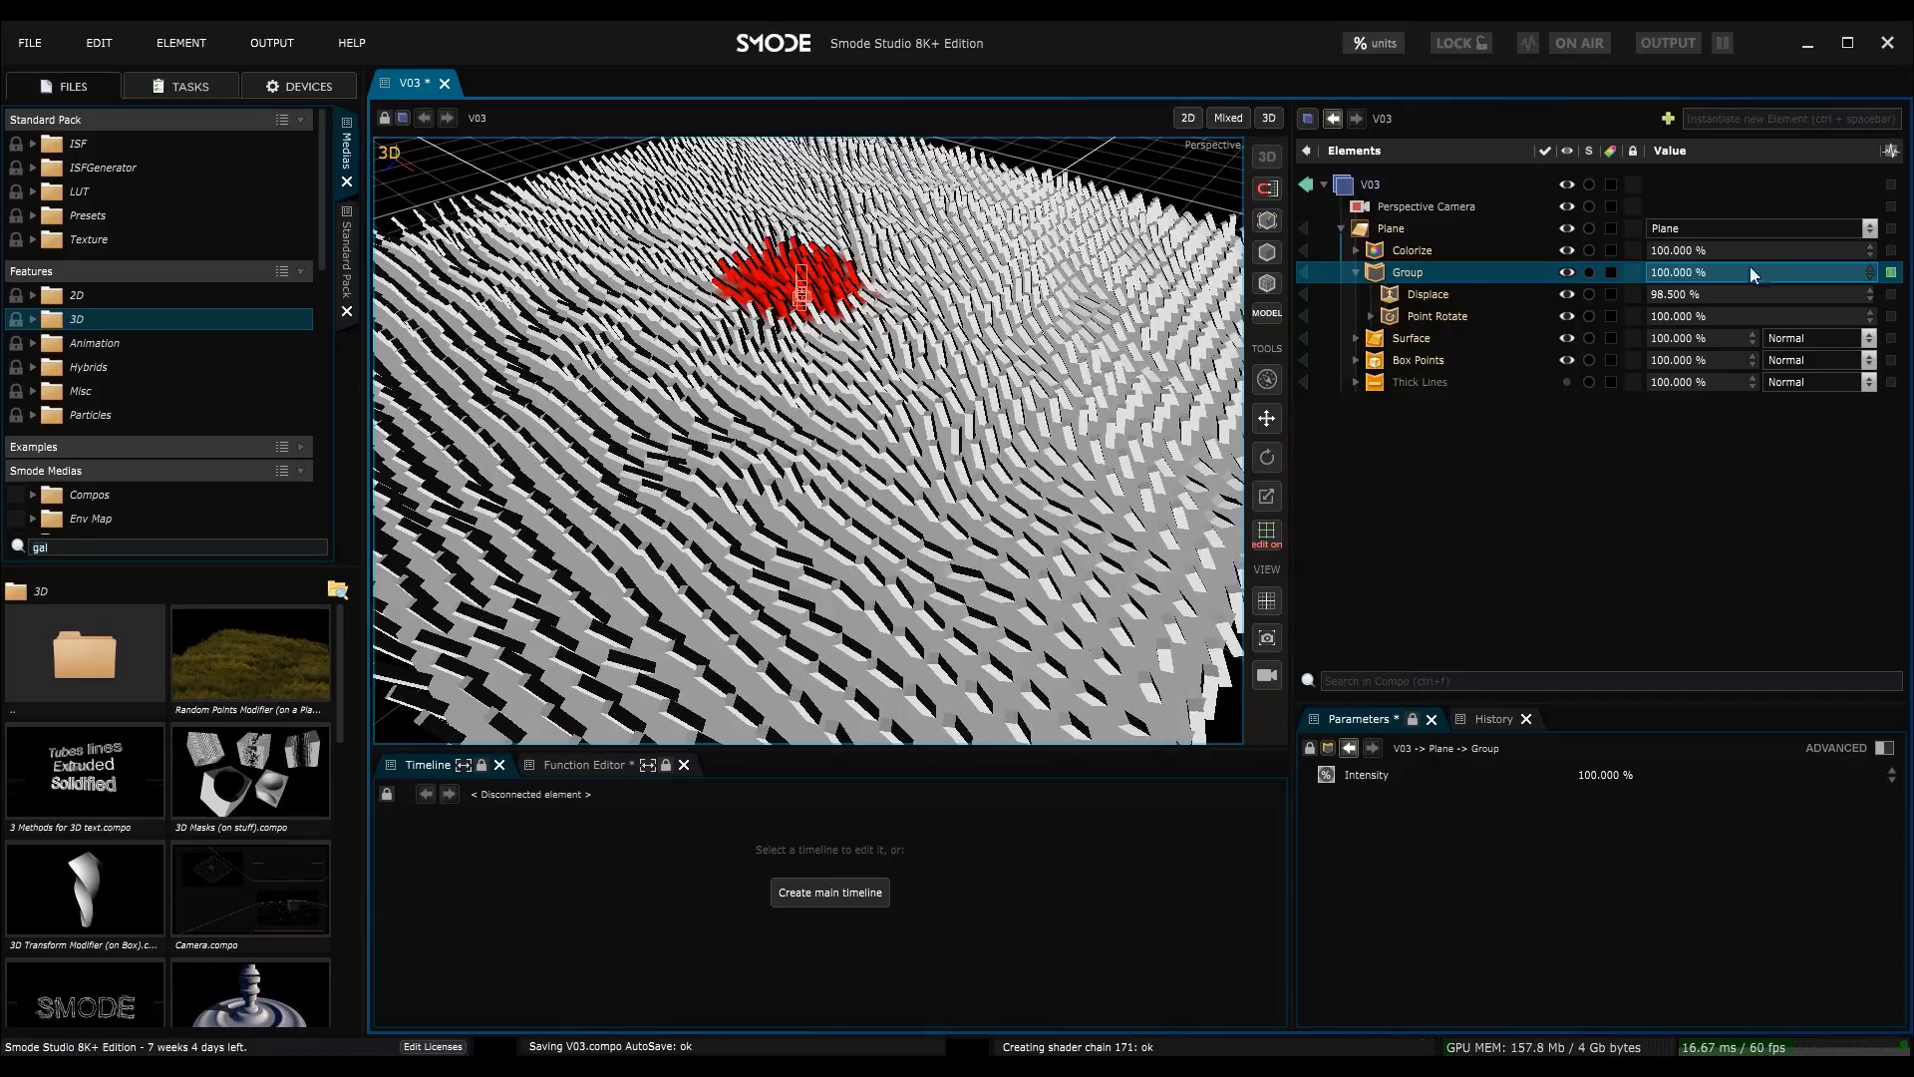
# - Remove the Noise mask from the Point Rotate modifier inside the group
pyautogui.click(1436, 294)
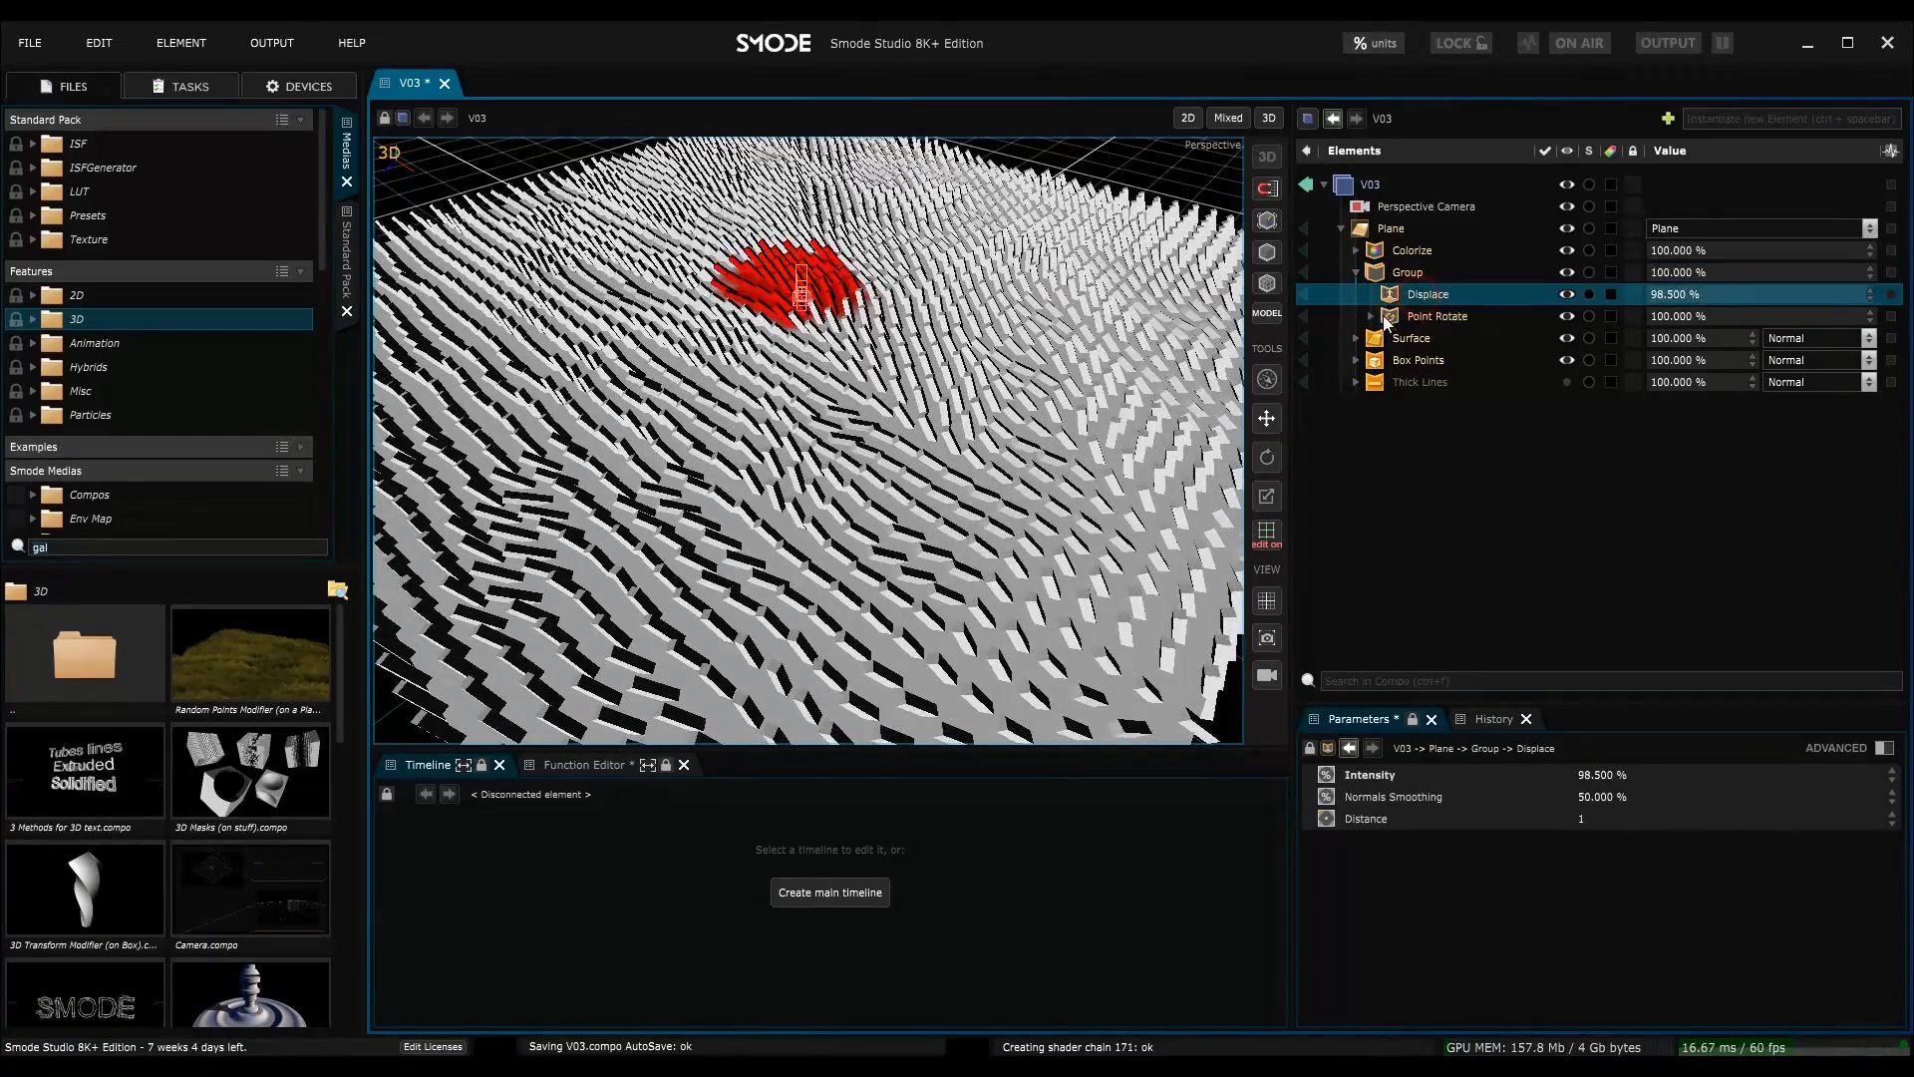
pyautogui.click(1372, 316)
pyautogui.click(1431, 337)
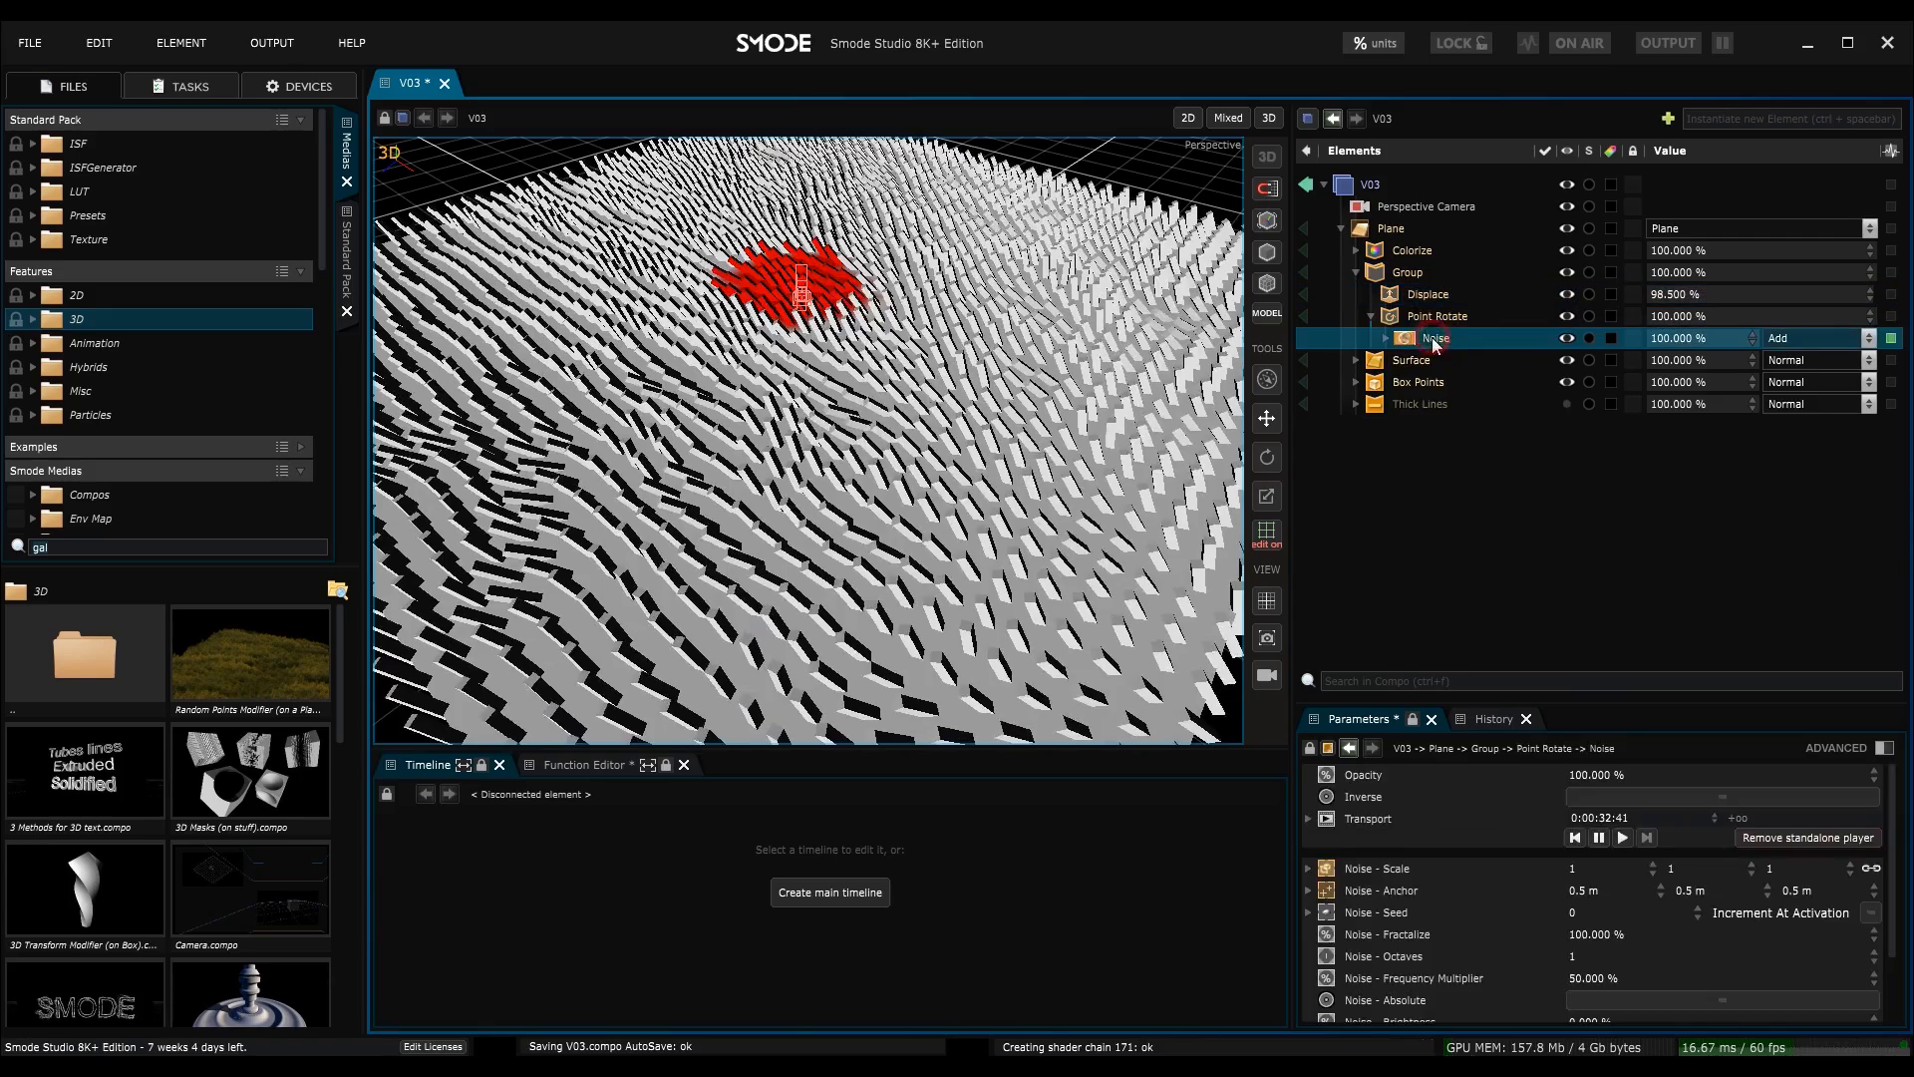
pyautogui.press('Delete')
# - Add a Sphere mask to the modifier group and enlarge its radius to about 6.03 m
pyautogui.rightClick(1403, 275)
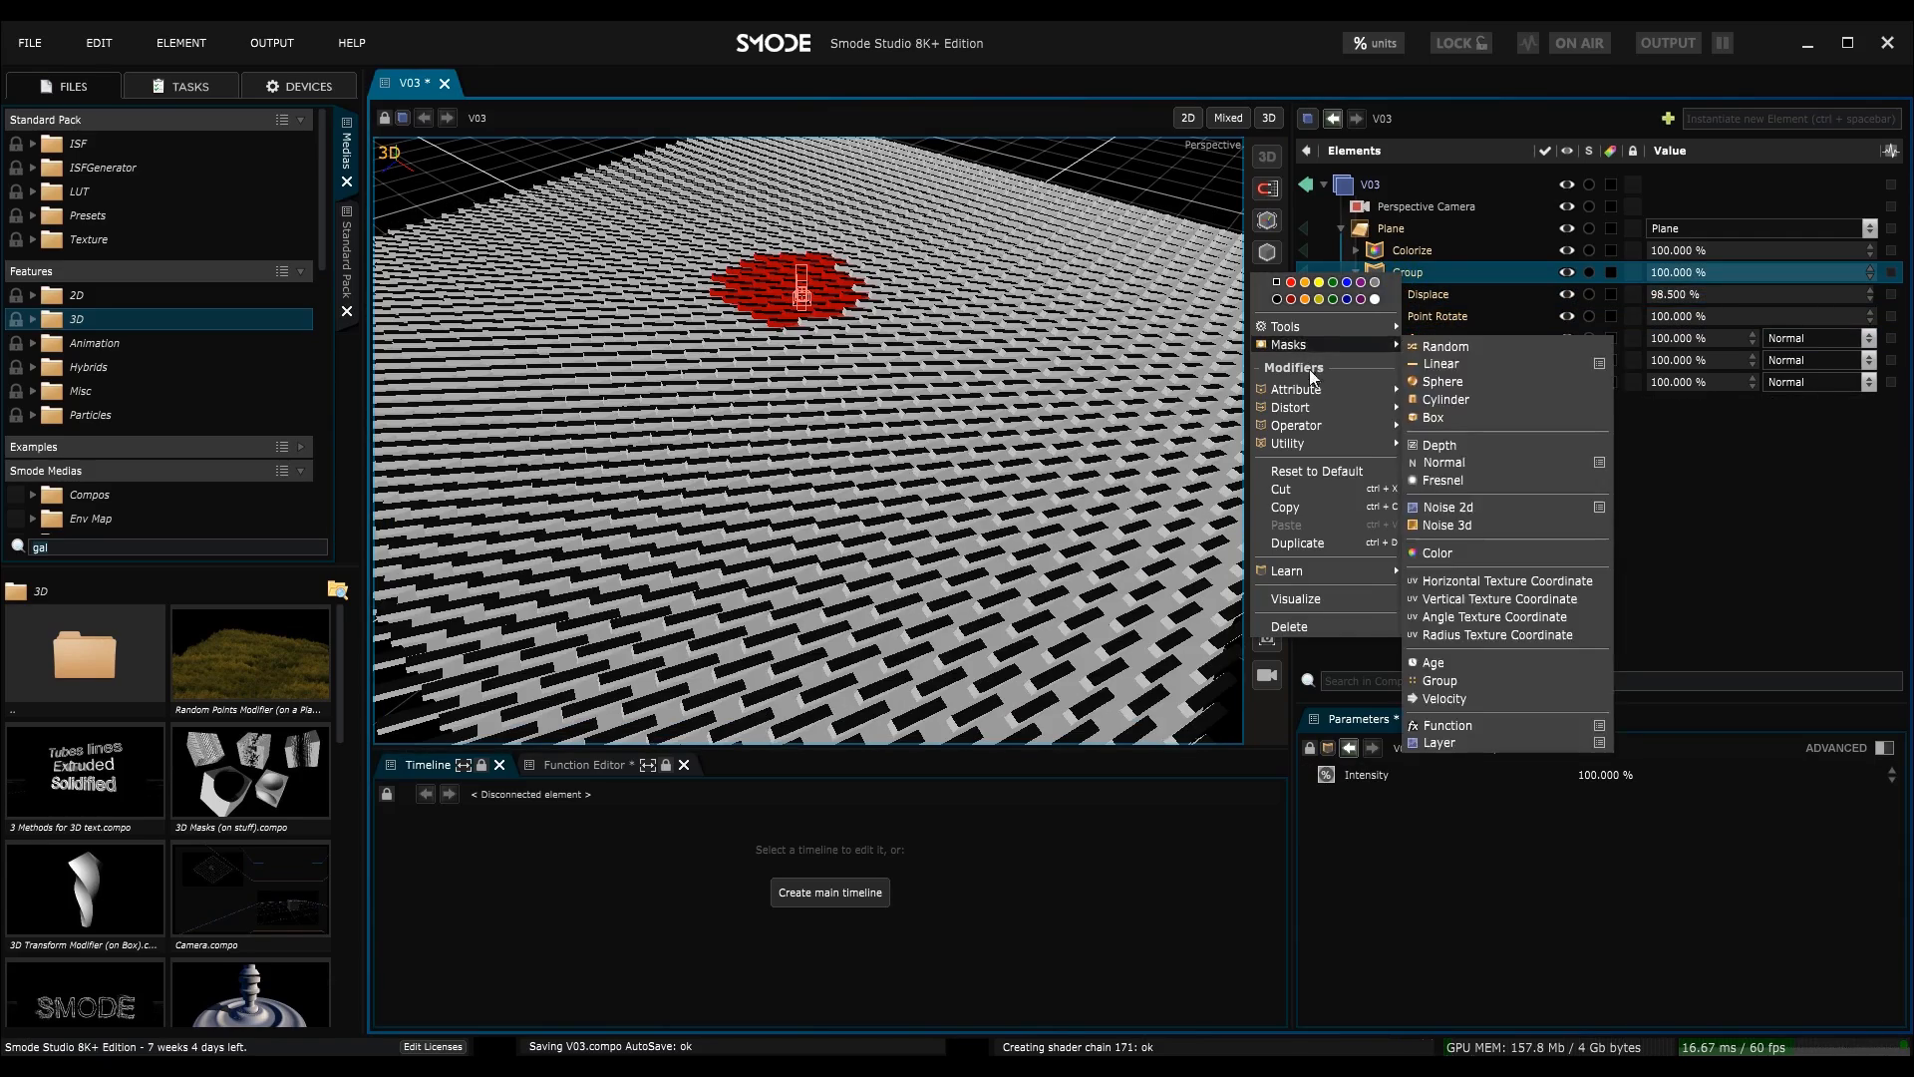
pyautogui.moveTo(1337, 345)
pyautogui.click(1450, 380)
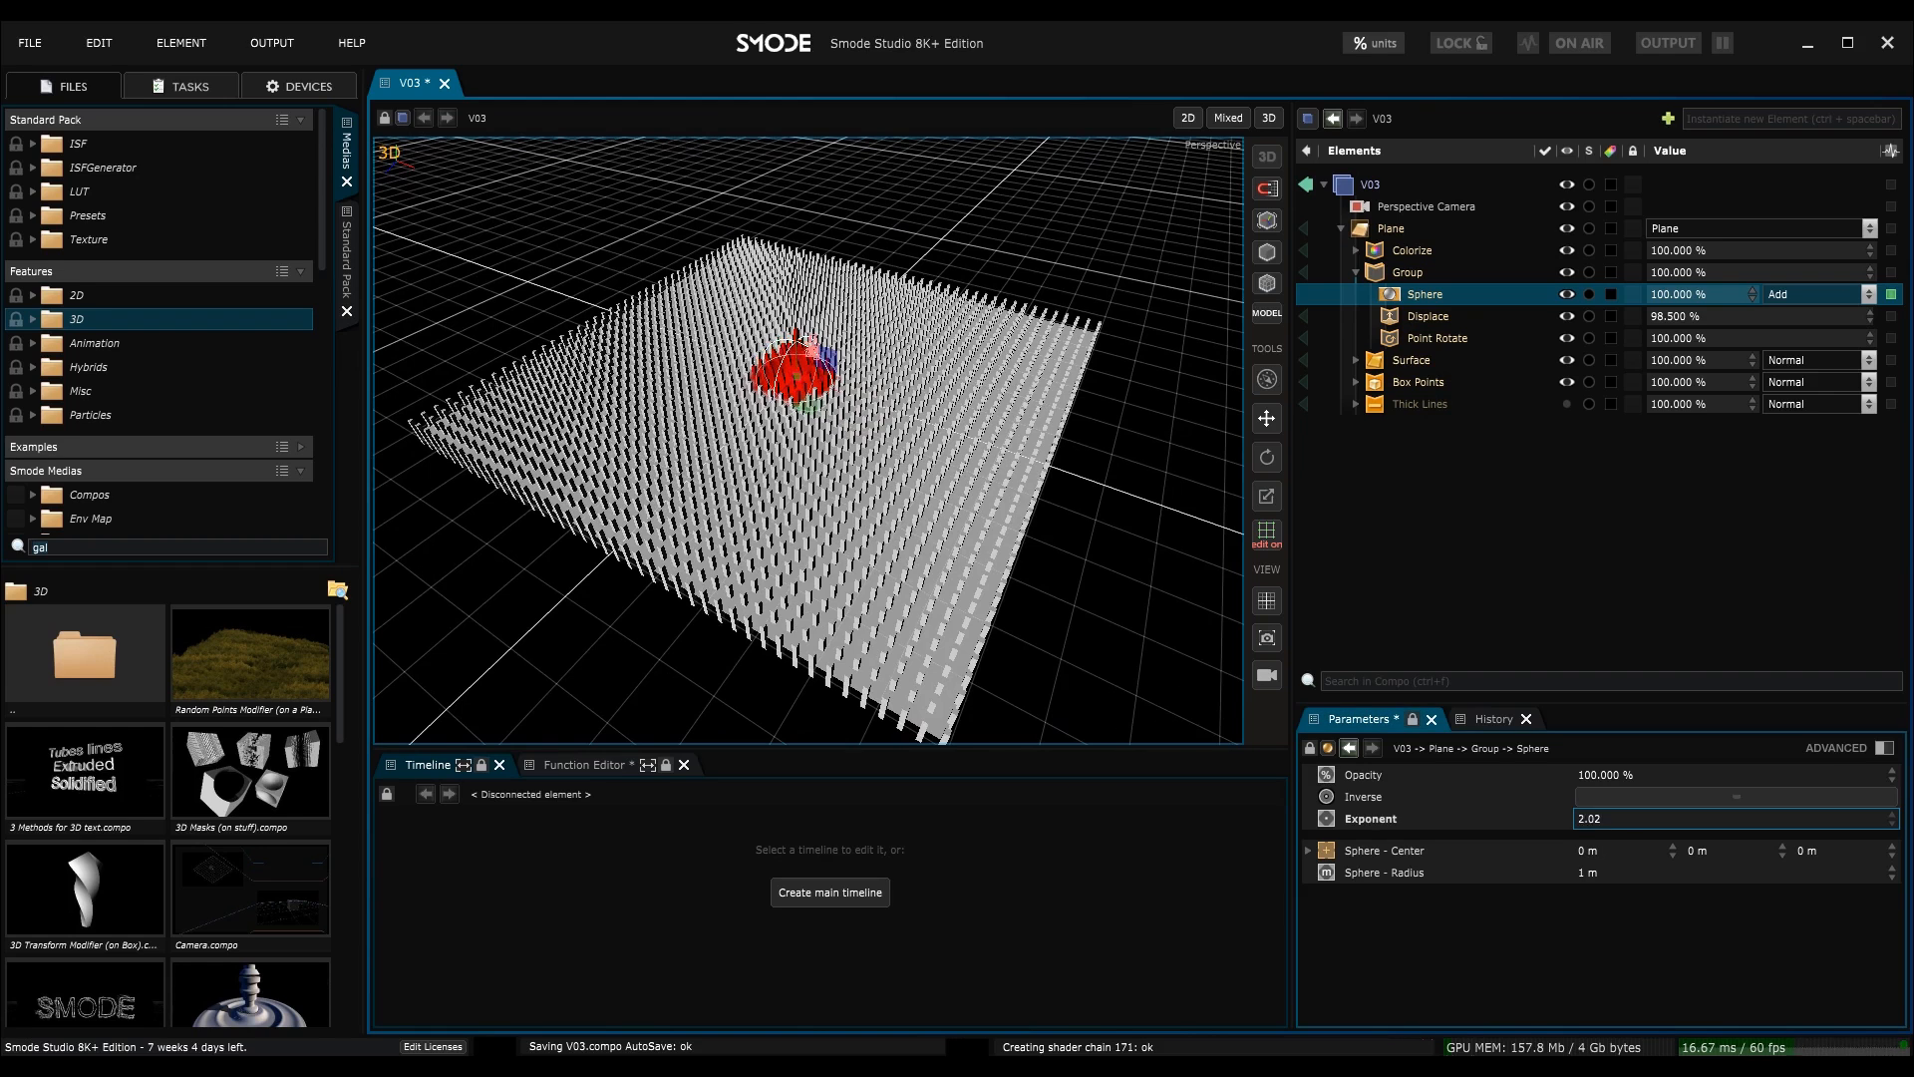
pyautogui.moveTo(1595, 872); pyautogui.dragTo(1574, 864)
pyautogui.moveTo(977, 468); pyautogui.dragTo(881, 644, button='middle')
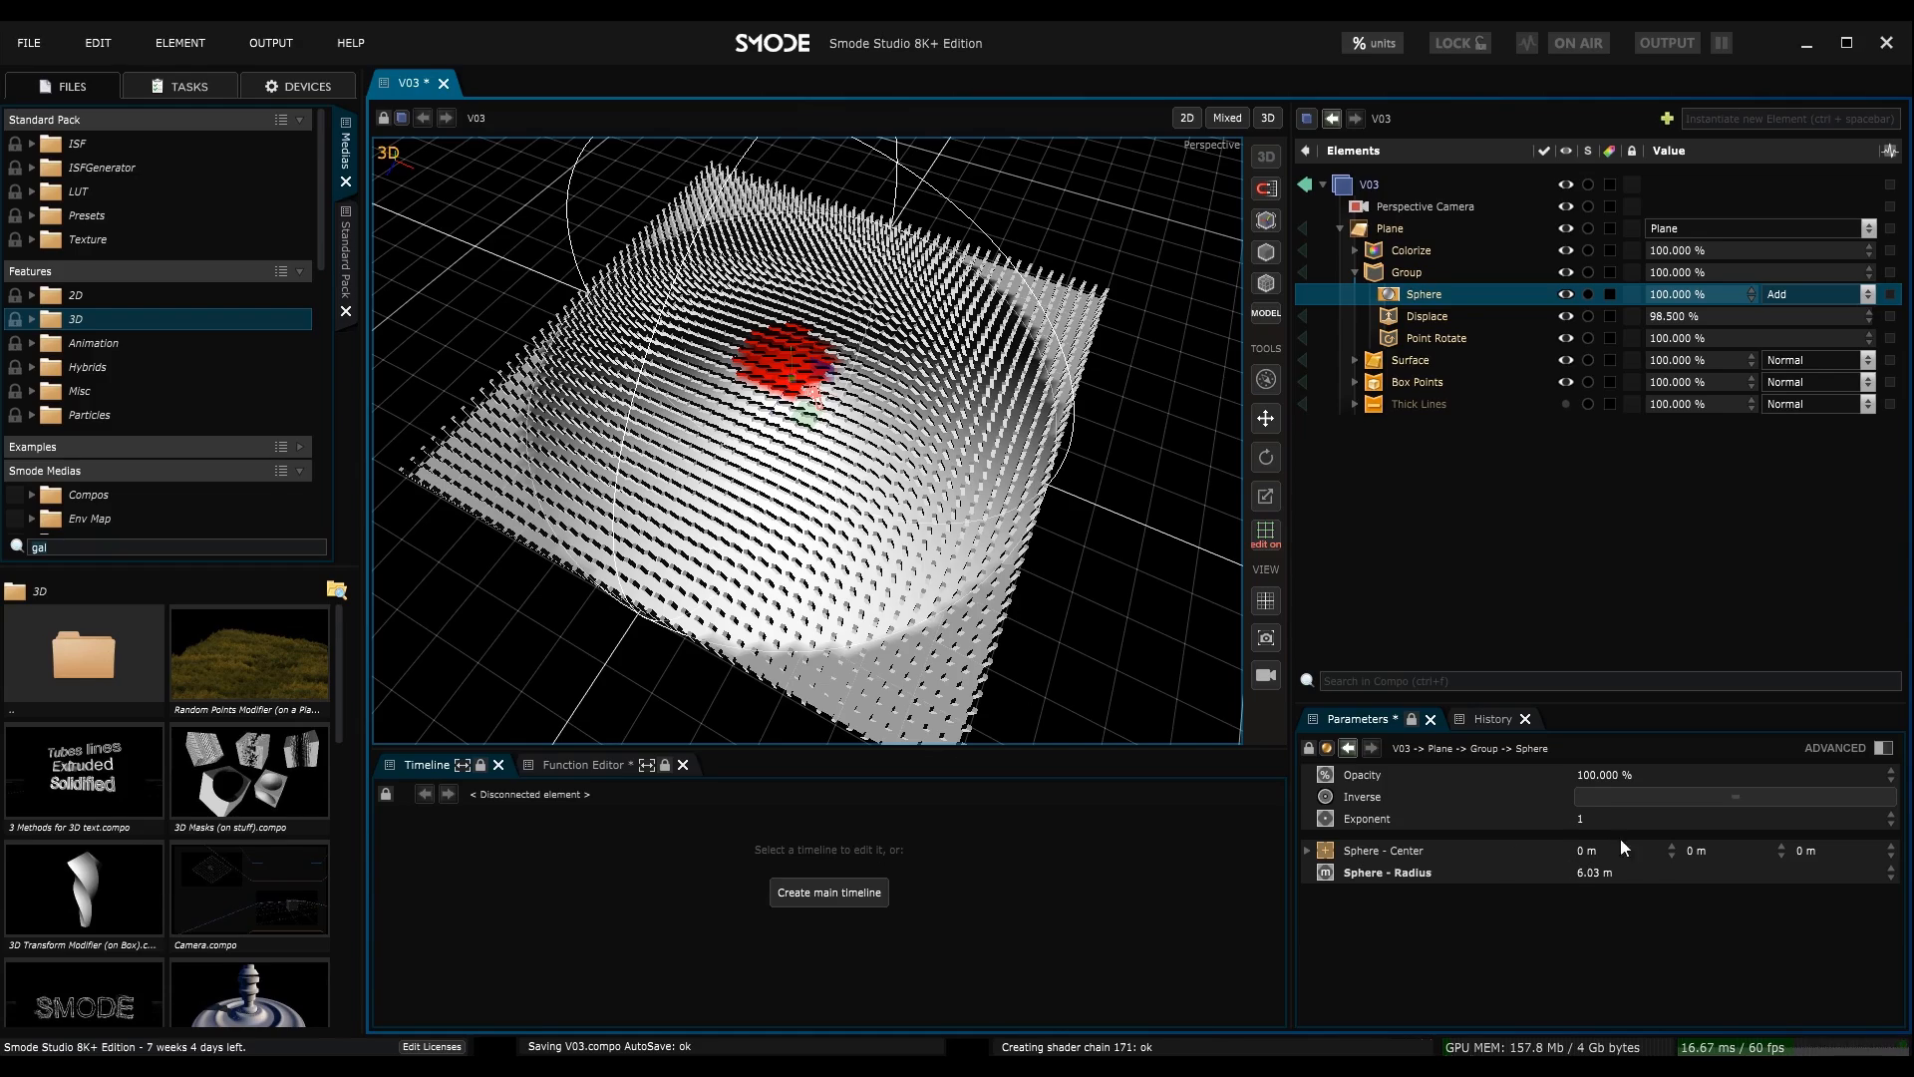
# - Try Sphere mask exponents such as 0.13 and 0.79, and remove the mask from the group
pyautogui.doubleClick(1585, 818)
pyautogui.write('0.44')
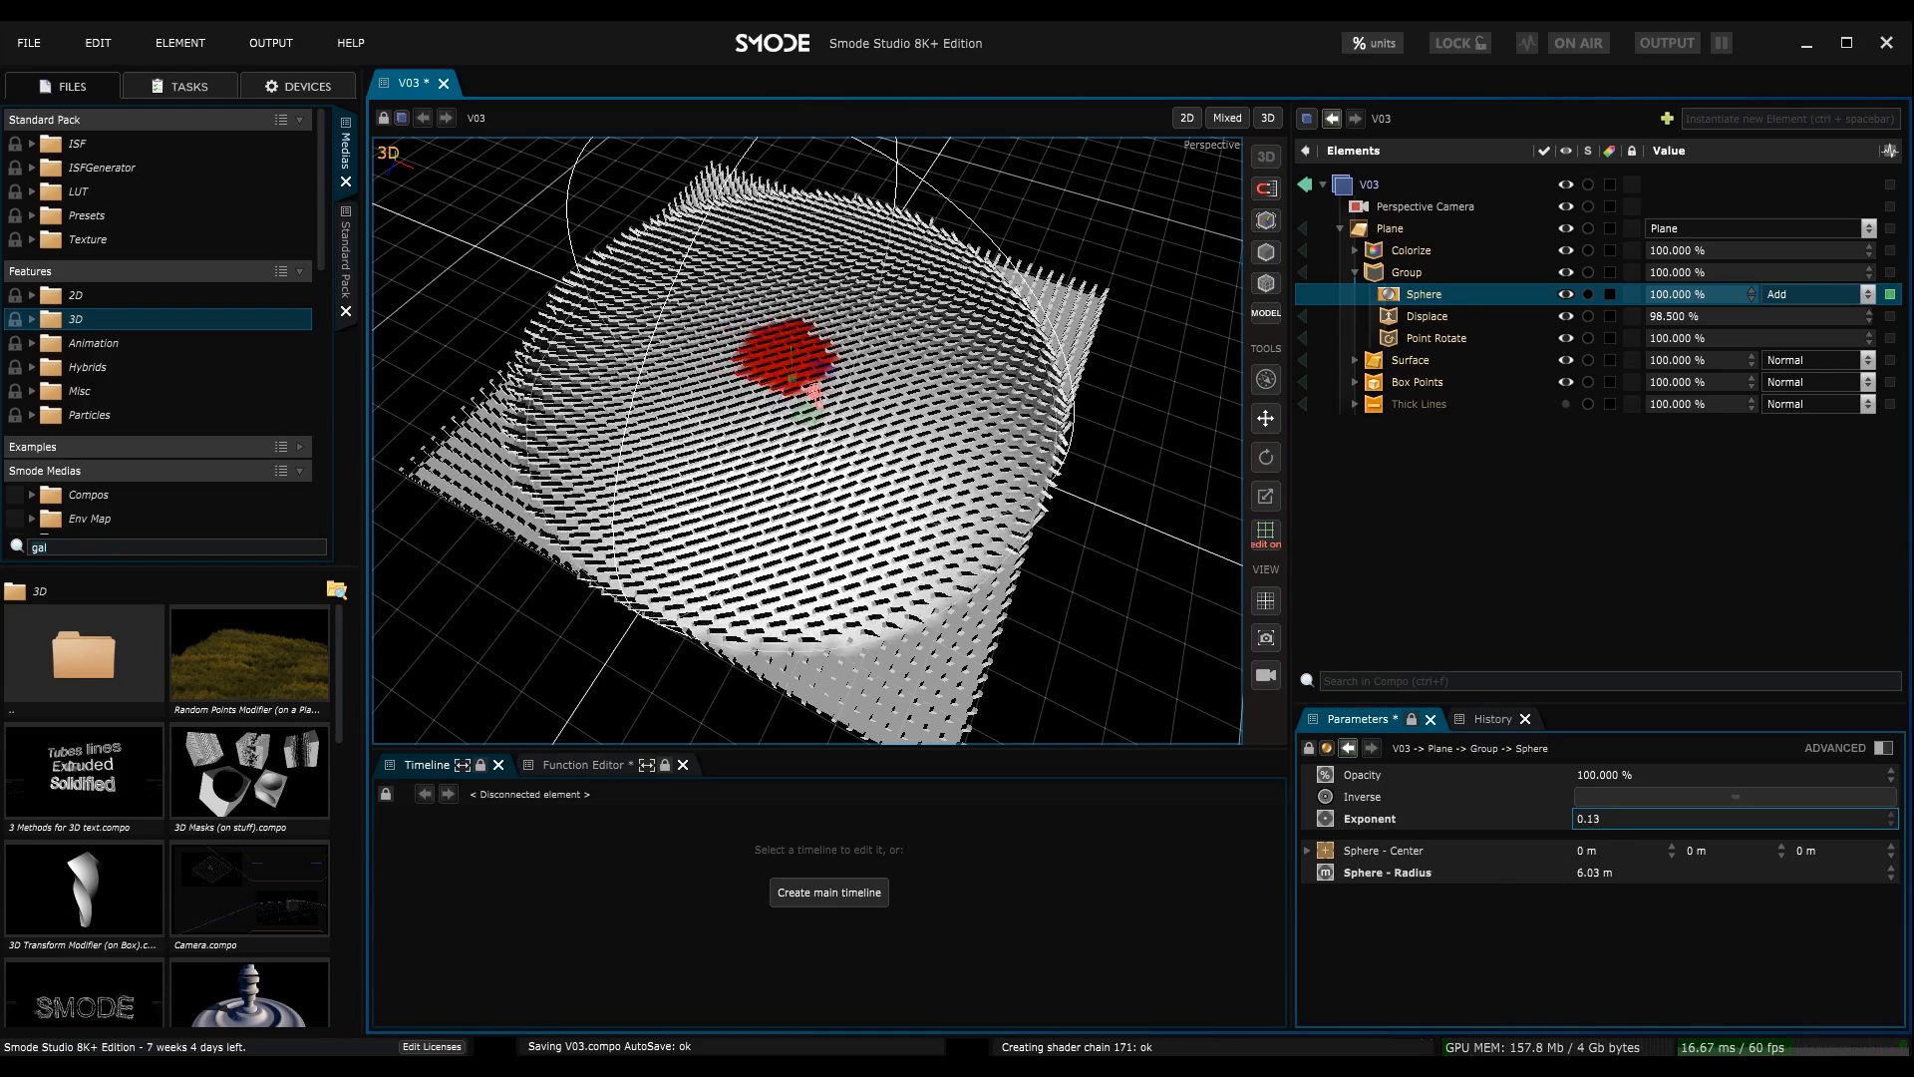
pyautogui.moveTo(1603, 826)
pyautogui.mouseDown()
pyautogui.moveTo(1603, 765)
pyautogui.moveTo(1603, 791)
pyautogui.mouseUp()
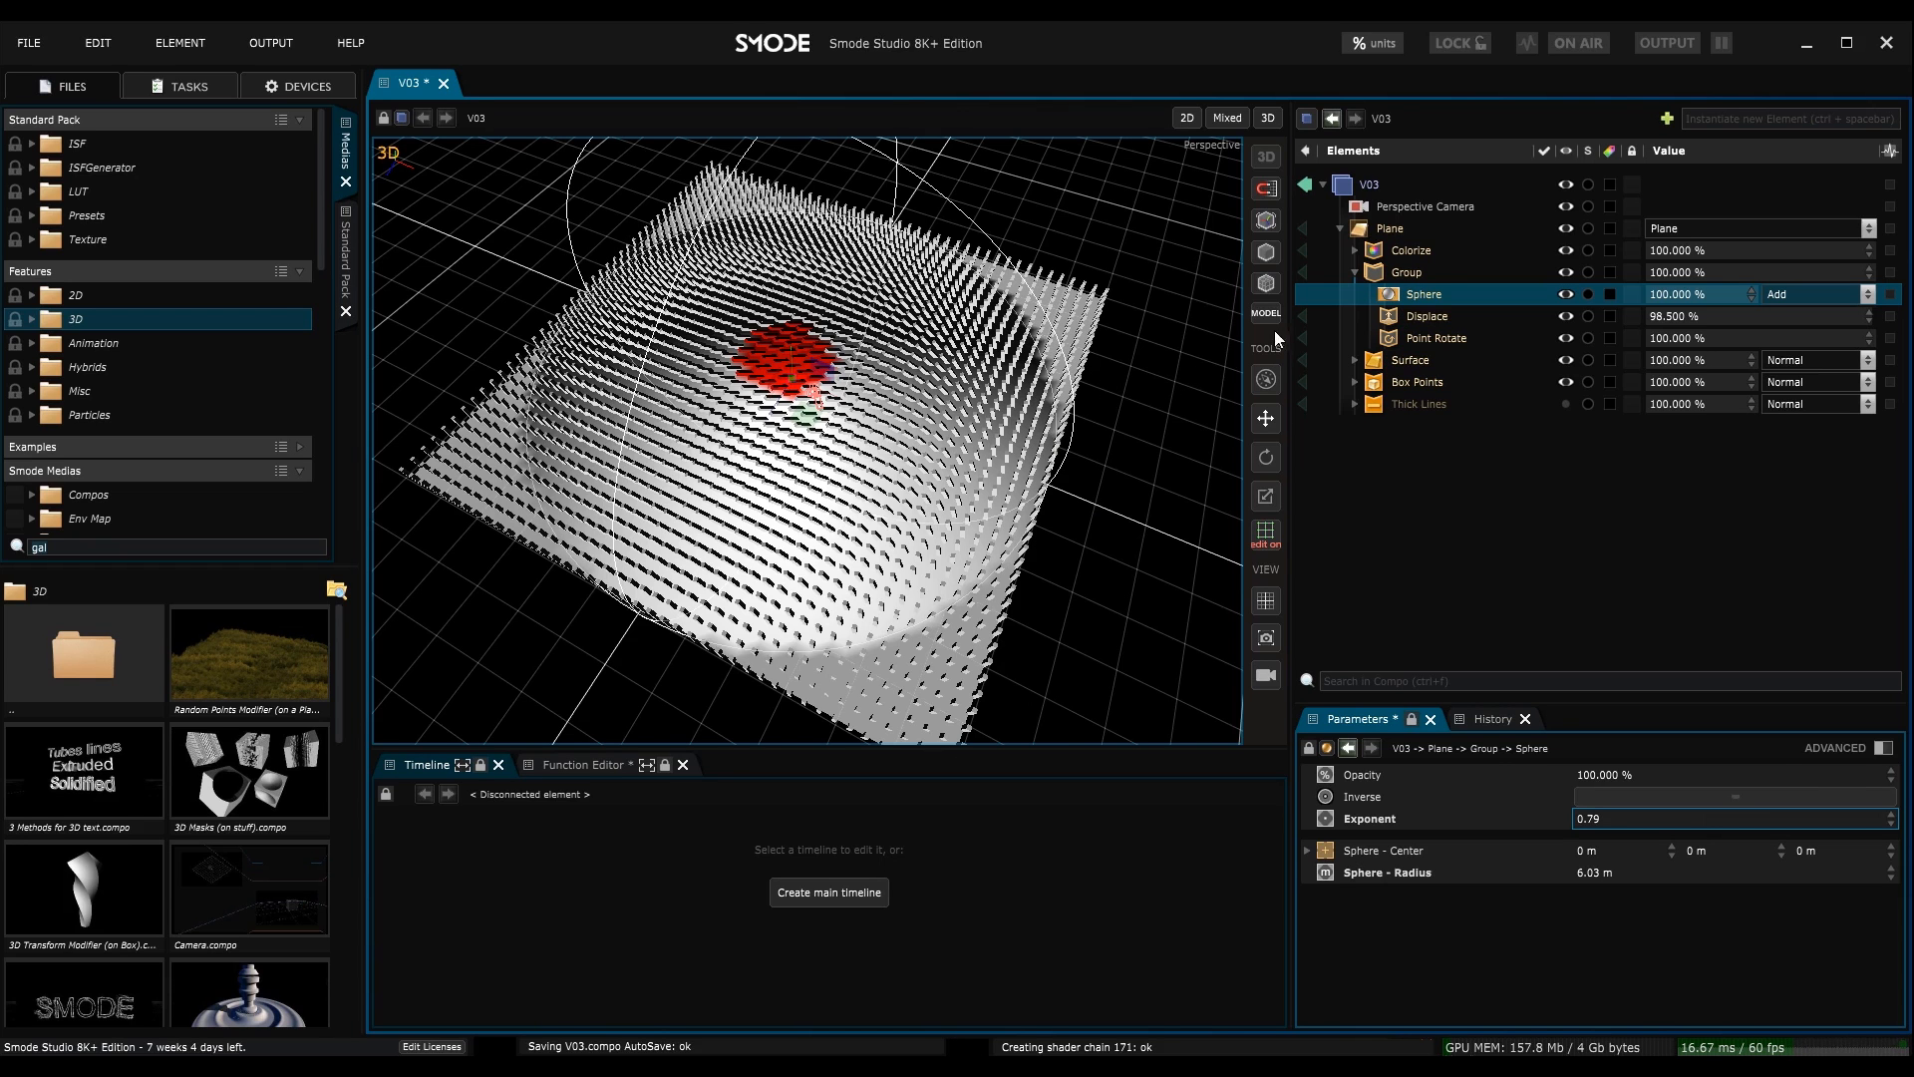
pyautogui.press('Delete')
pyautogui.press('Return')
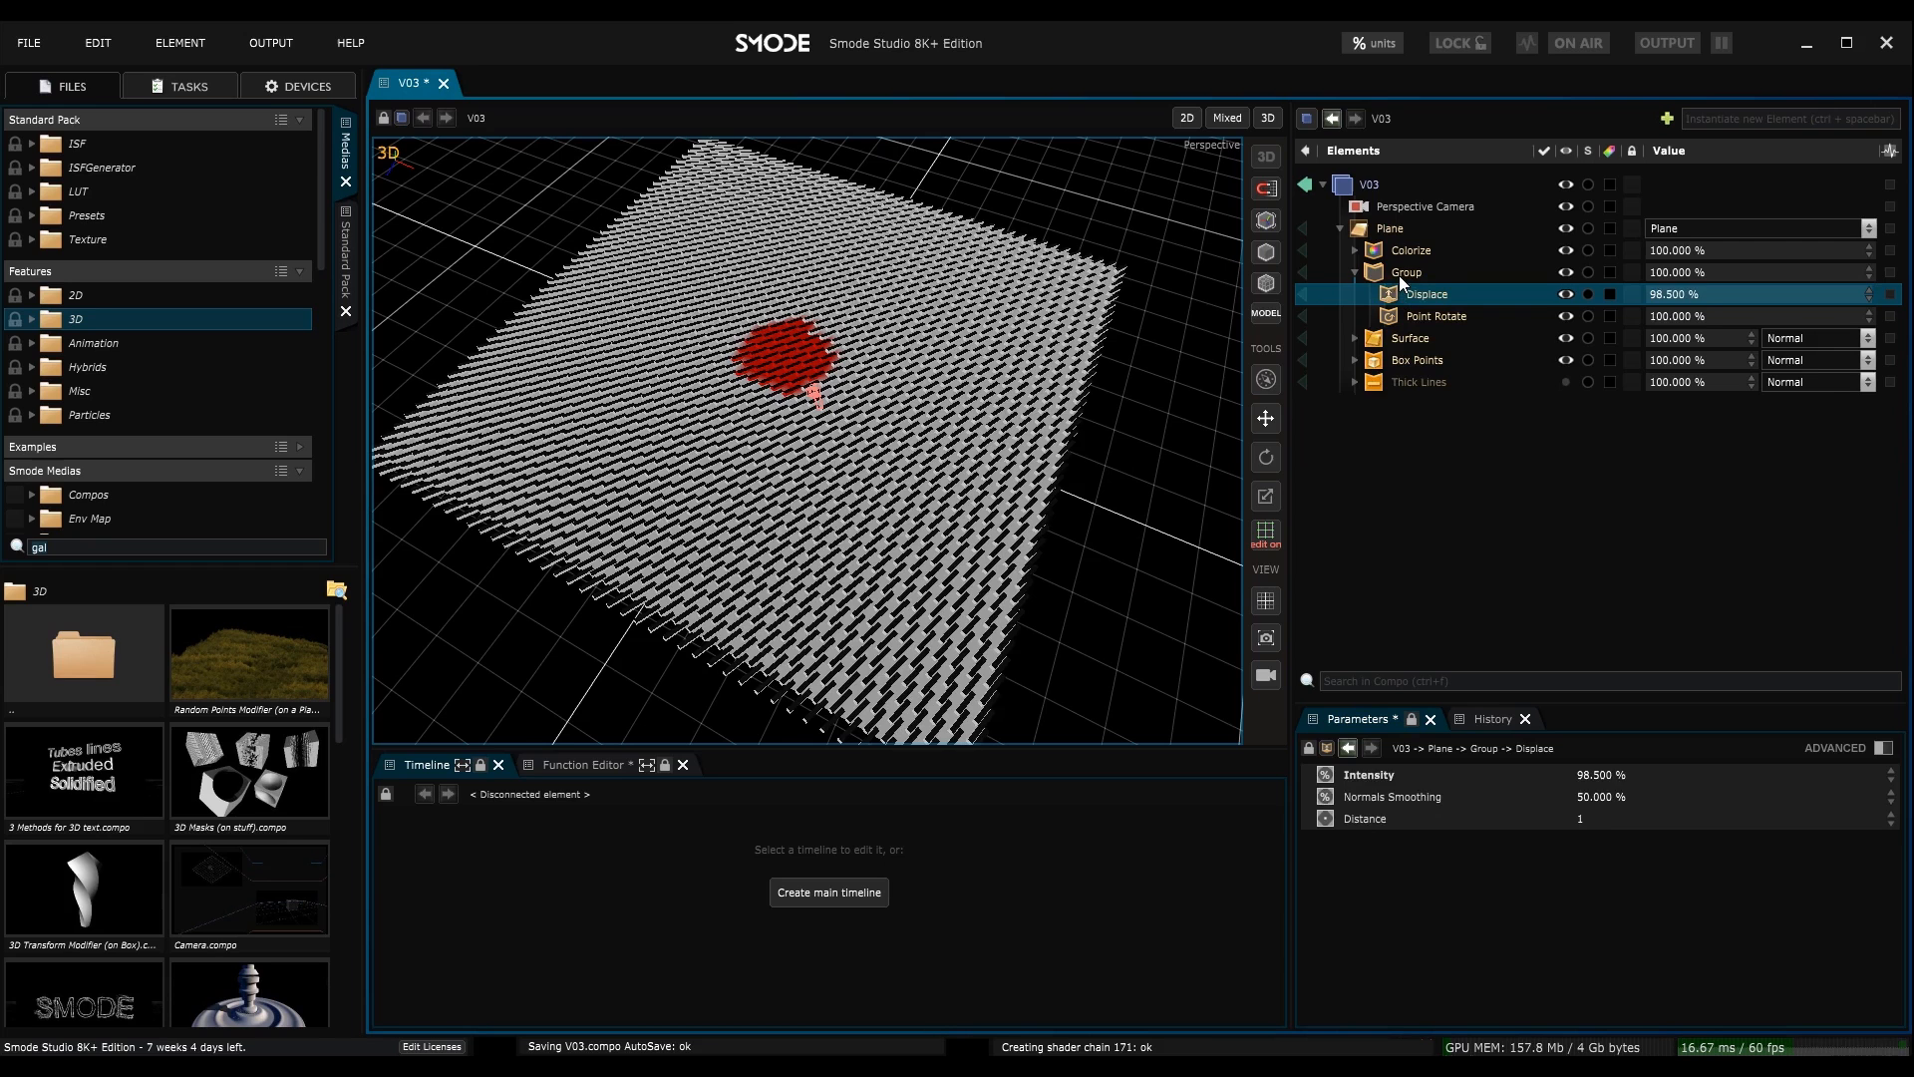
# - Add a Function mask to the modifier group, using a Sphere with a radius of 6.4 m as its source mask
pyautogui.click(1397, 276)
pyautogui.rightClick(1398, 275)
pyautogui.moveTo(1332, 344)
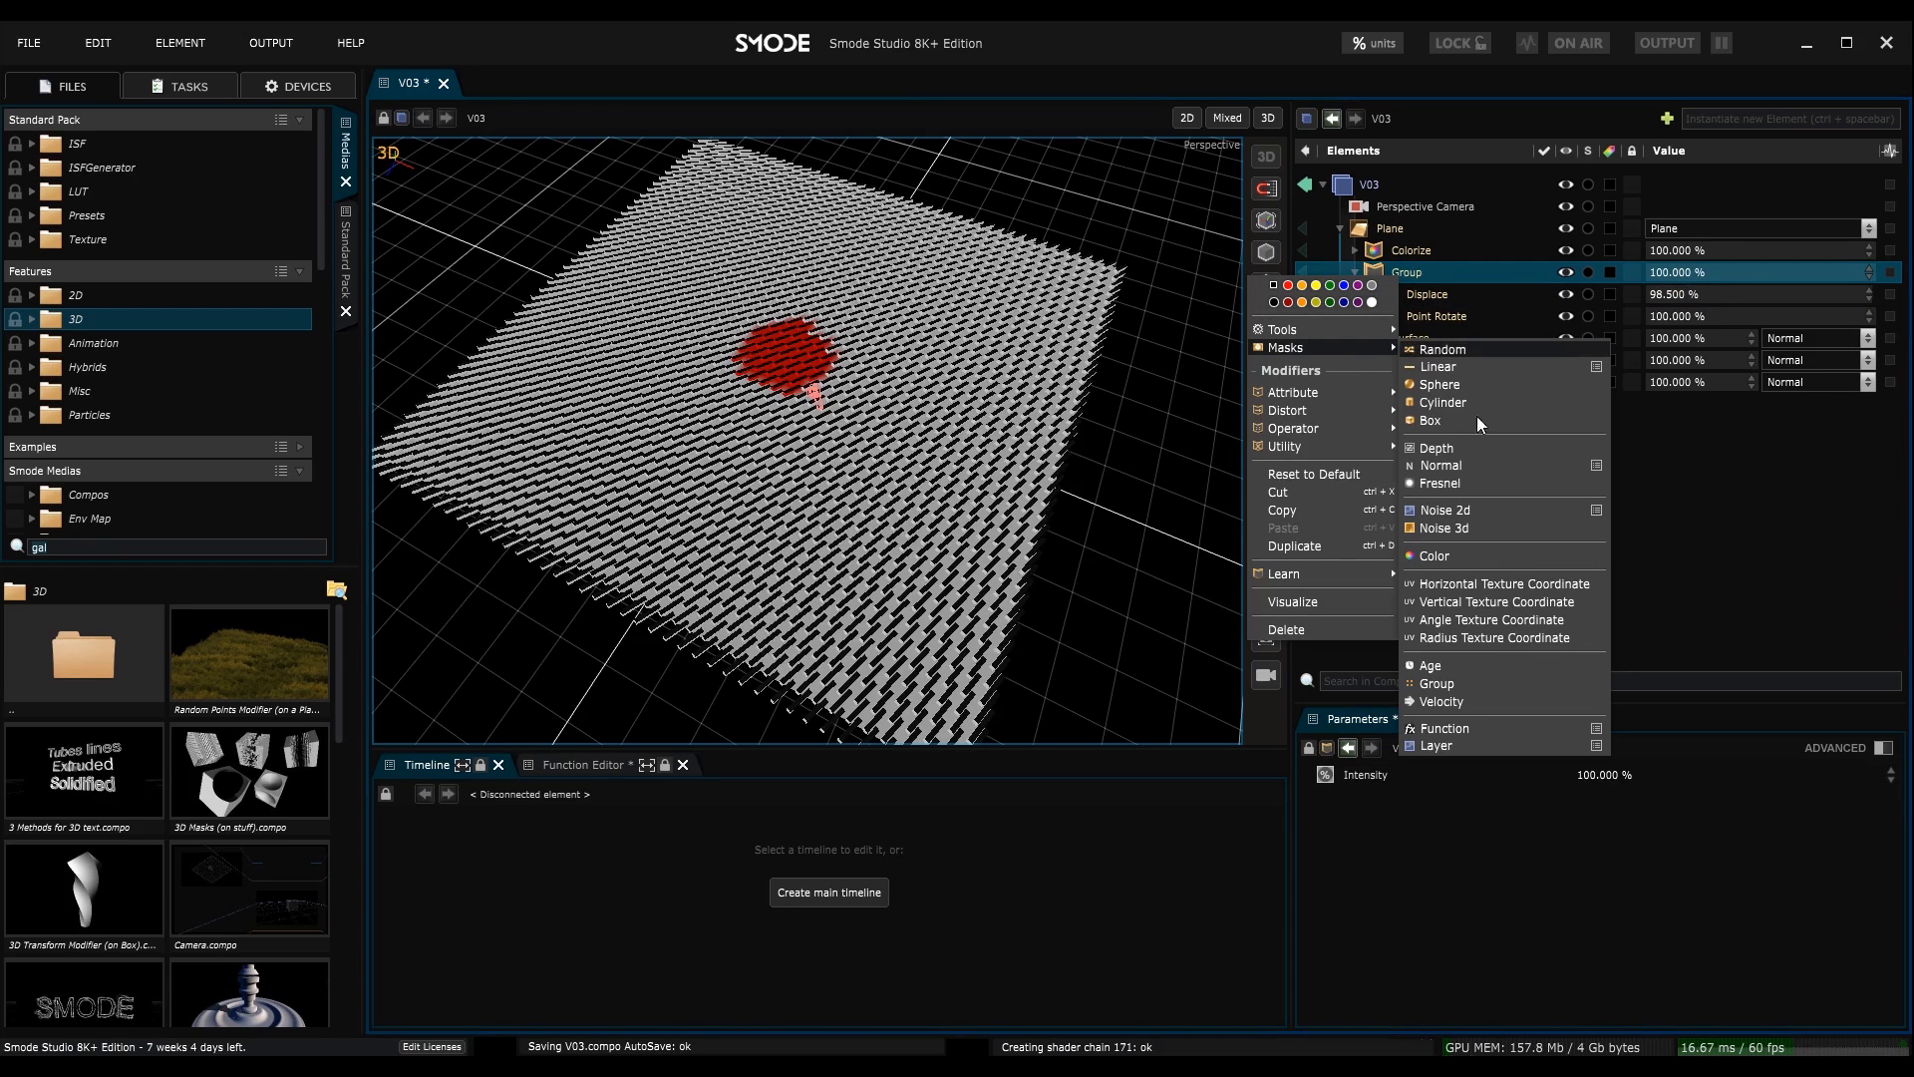
pyautogui.click(1445, 729)
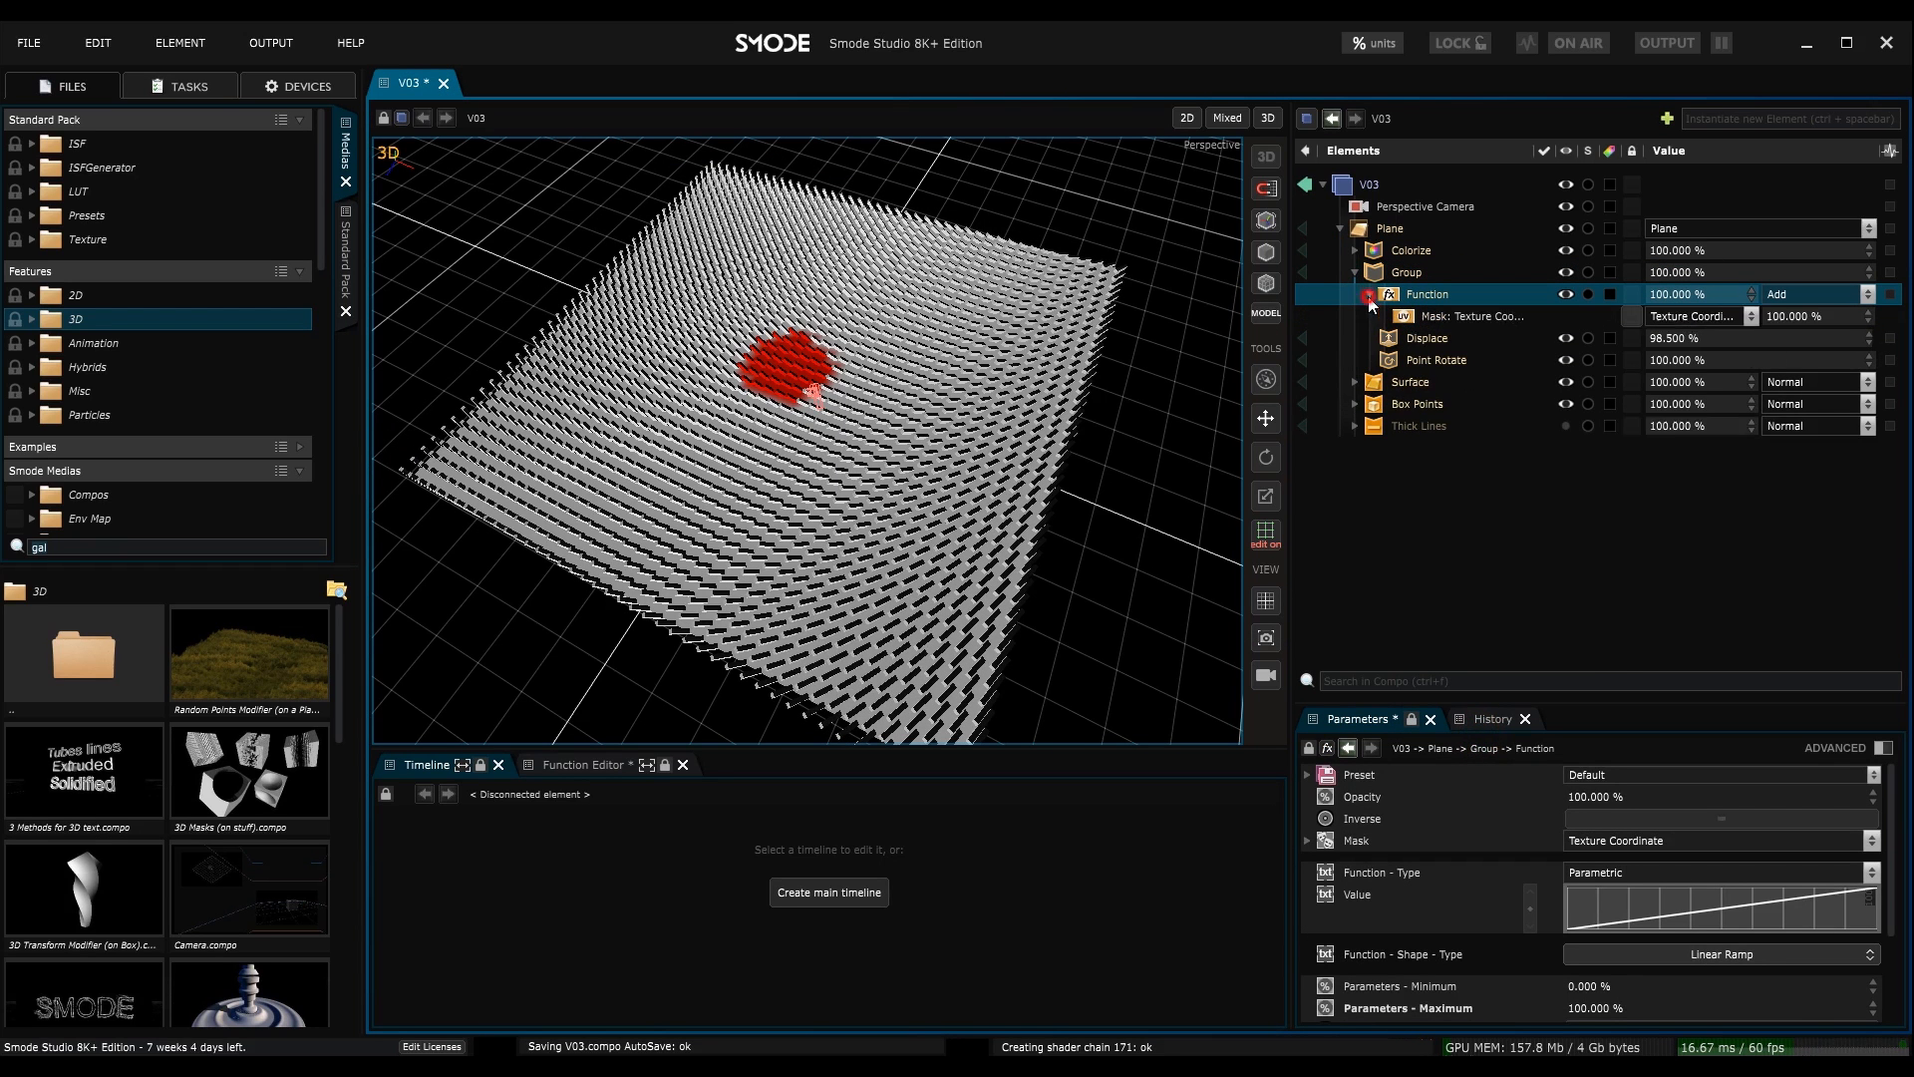
pyautogui.click(1705, 319)
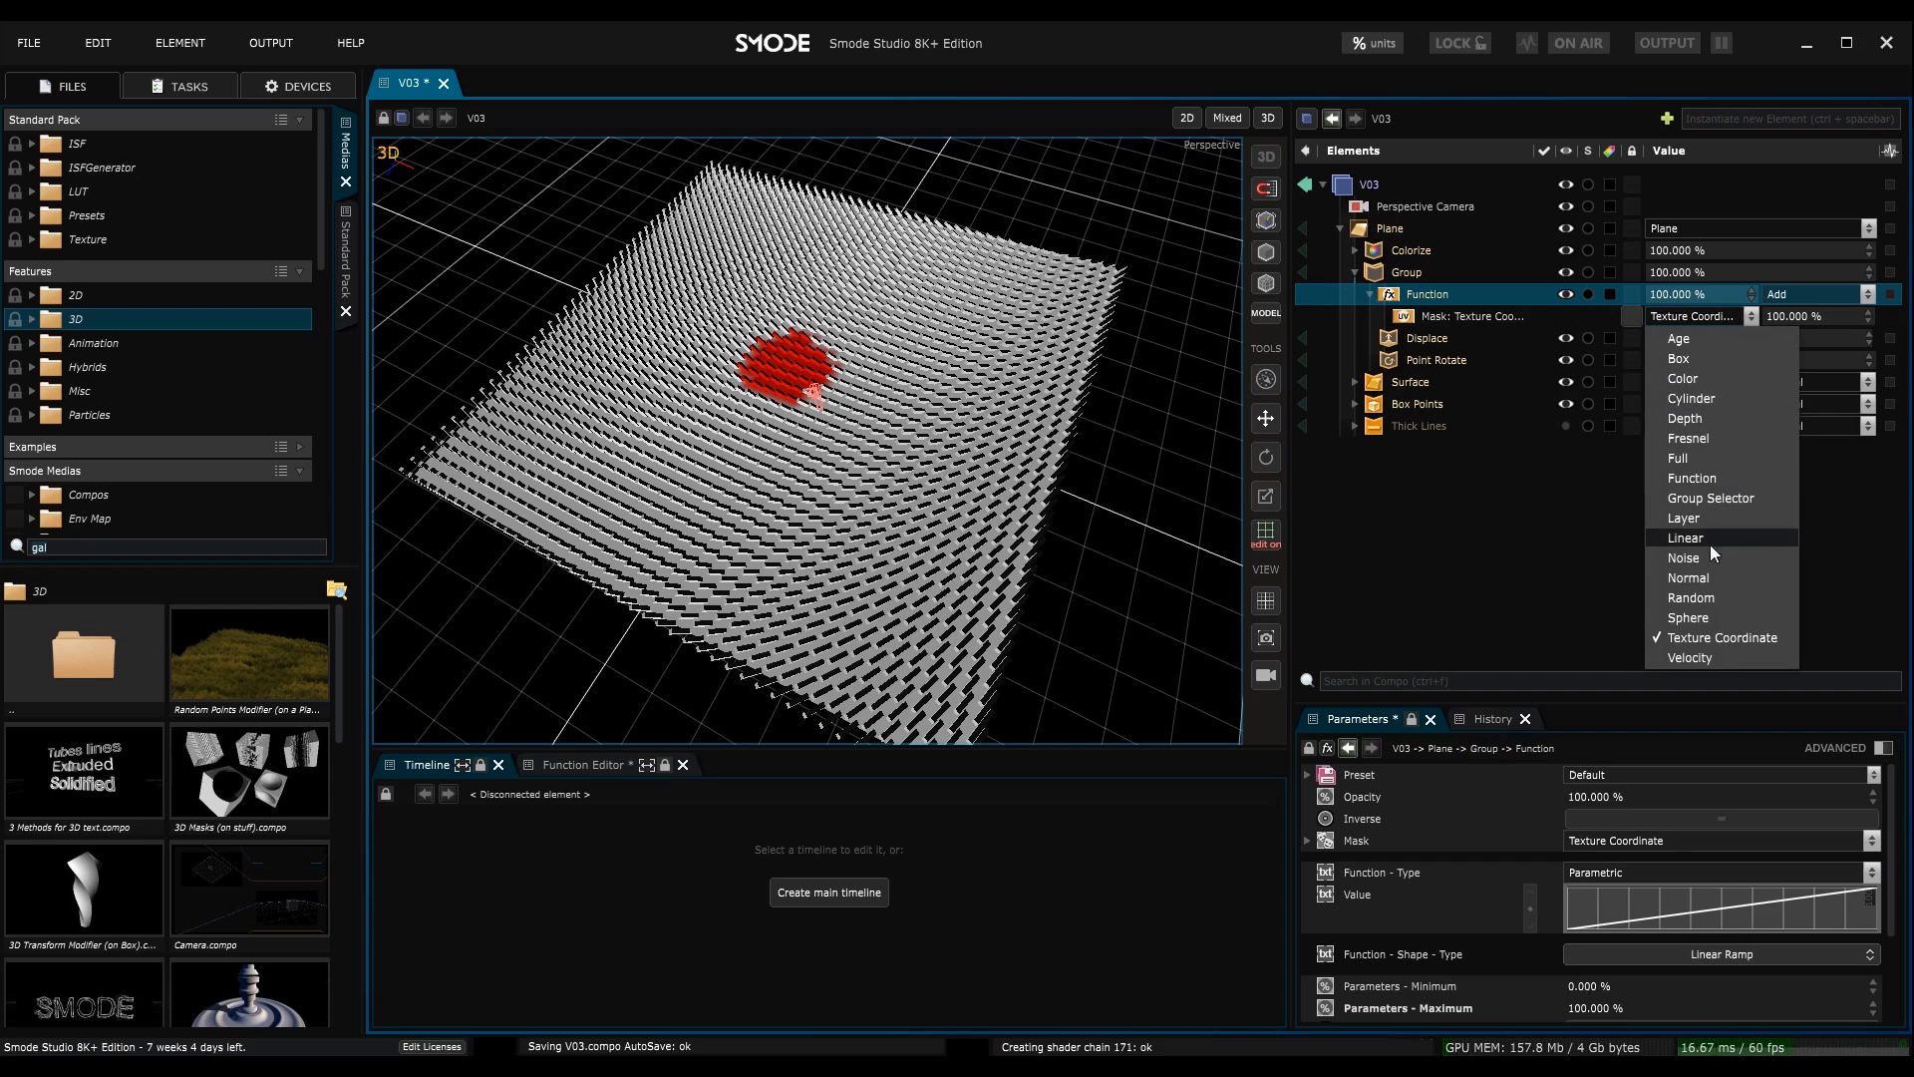
pyautogui.click(1715, 620)
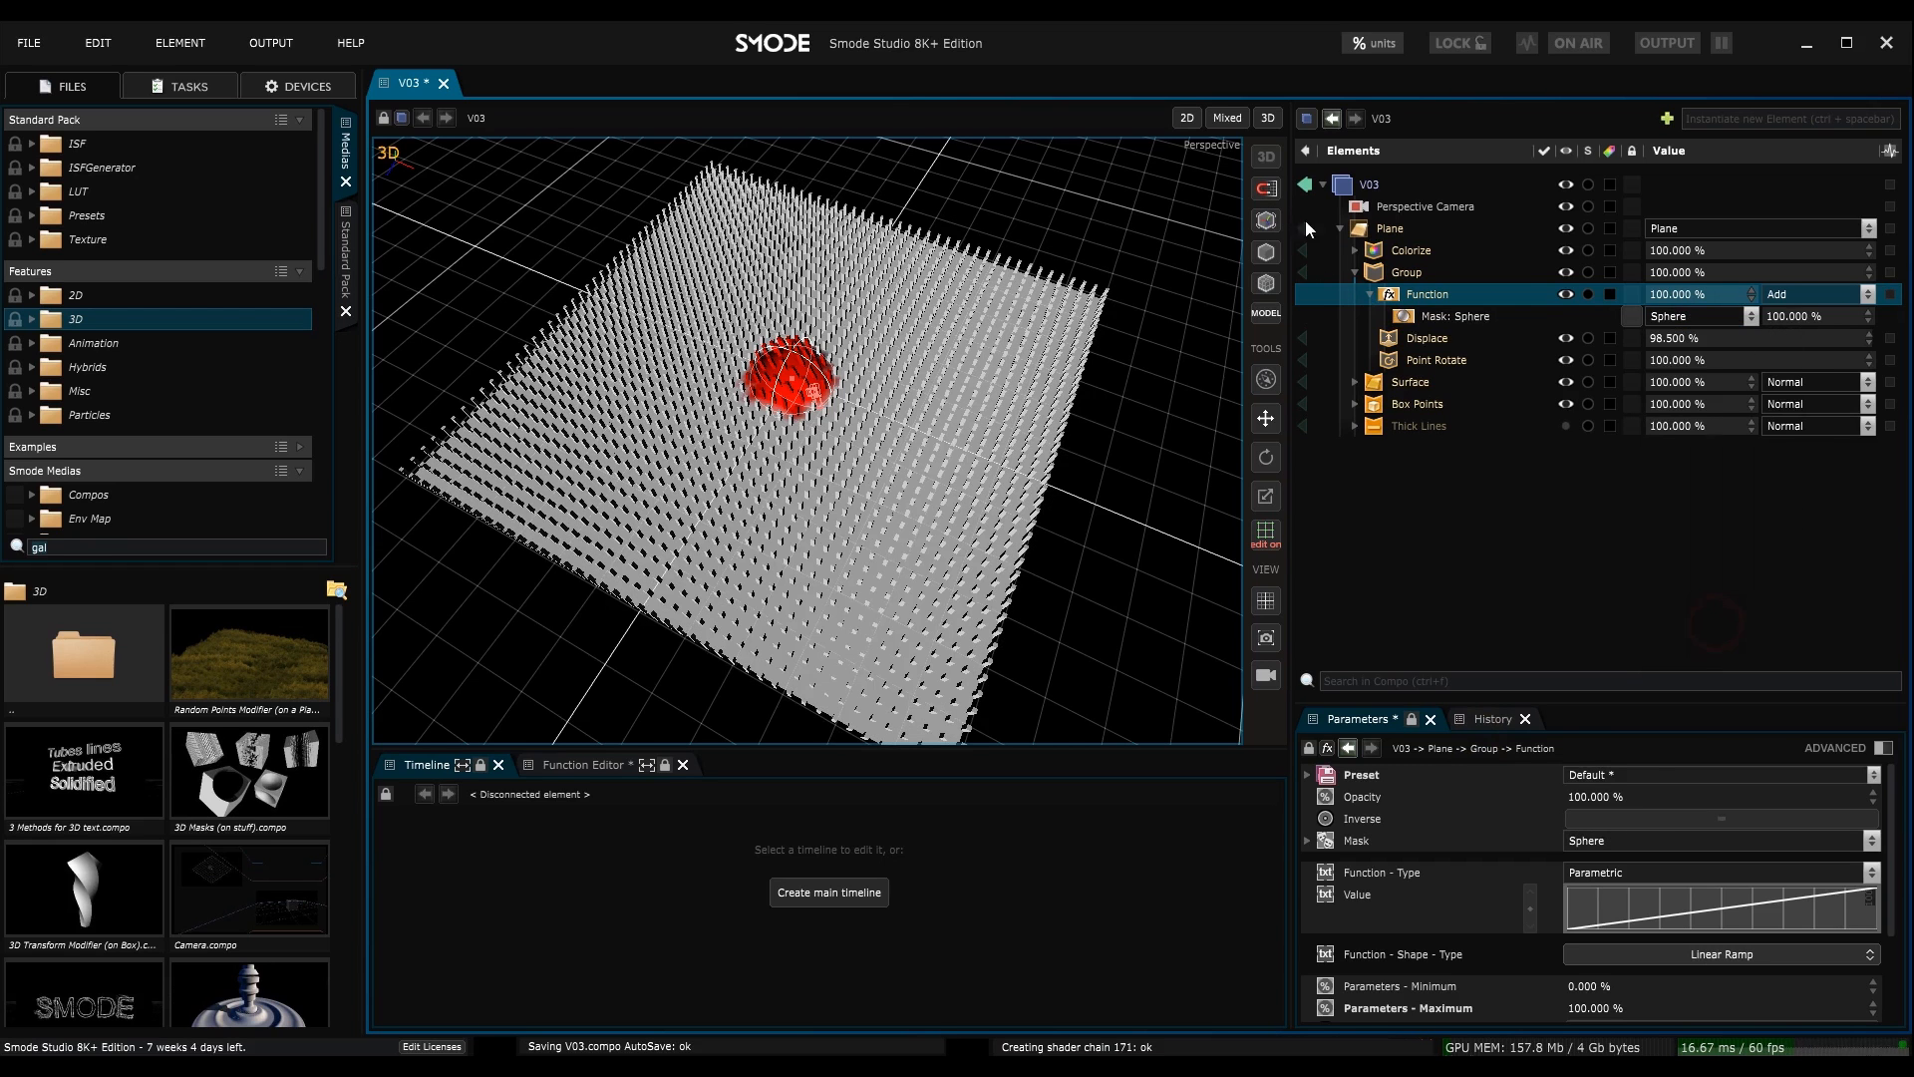
pyautogui.click(1441, 315)
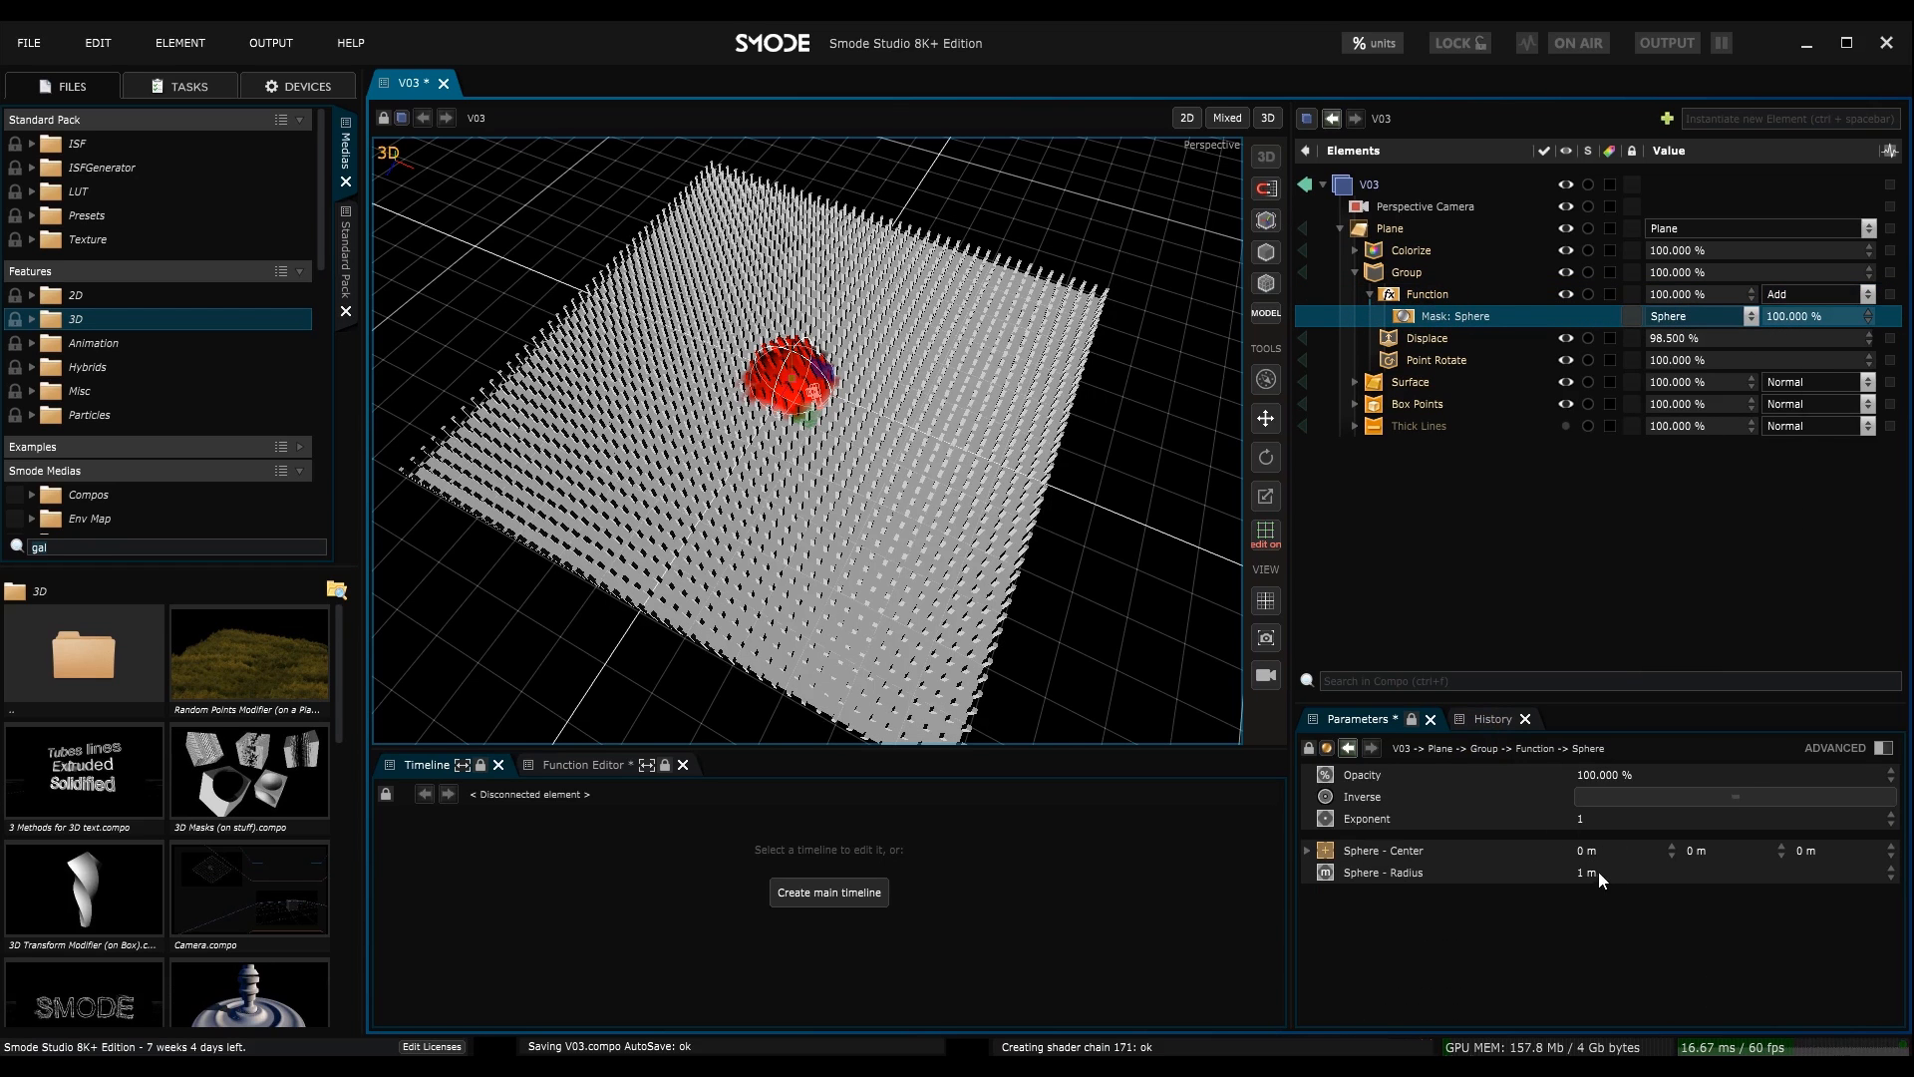
pyautogui.moveTo(1892, 872); pyautogui.dragTo(1892, 825)
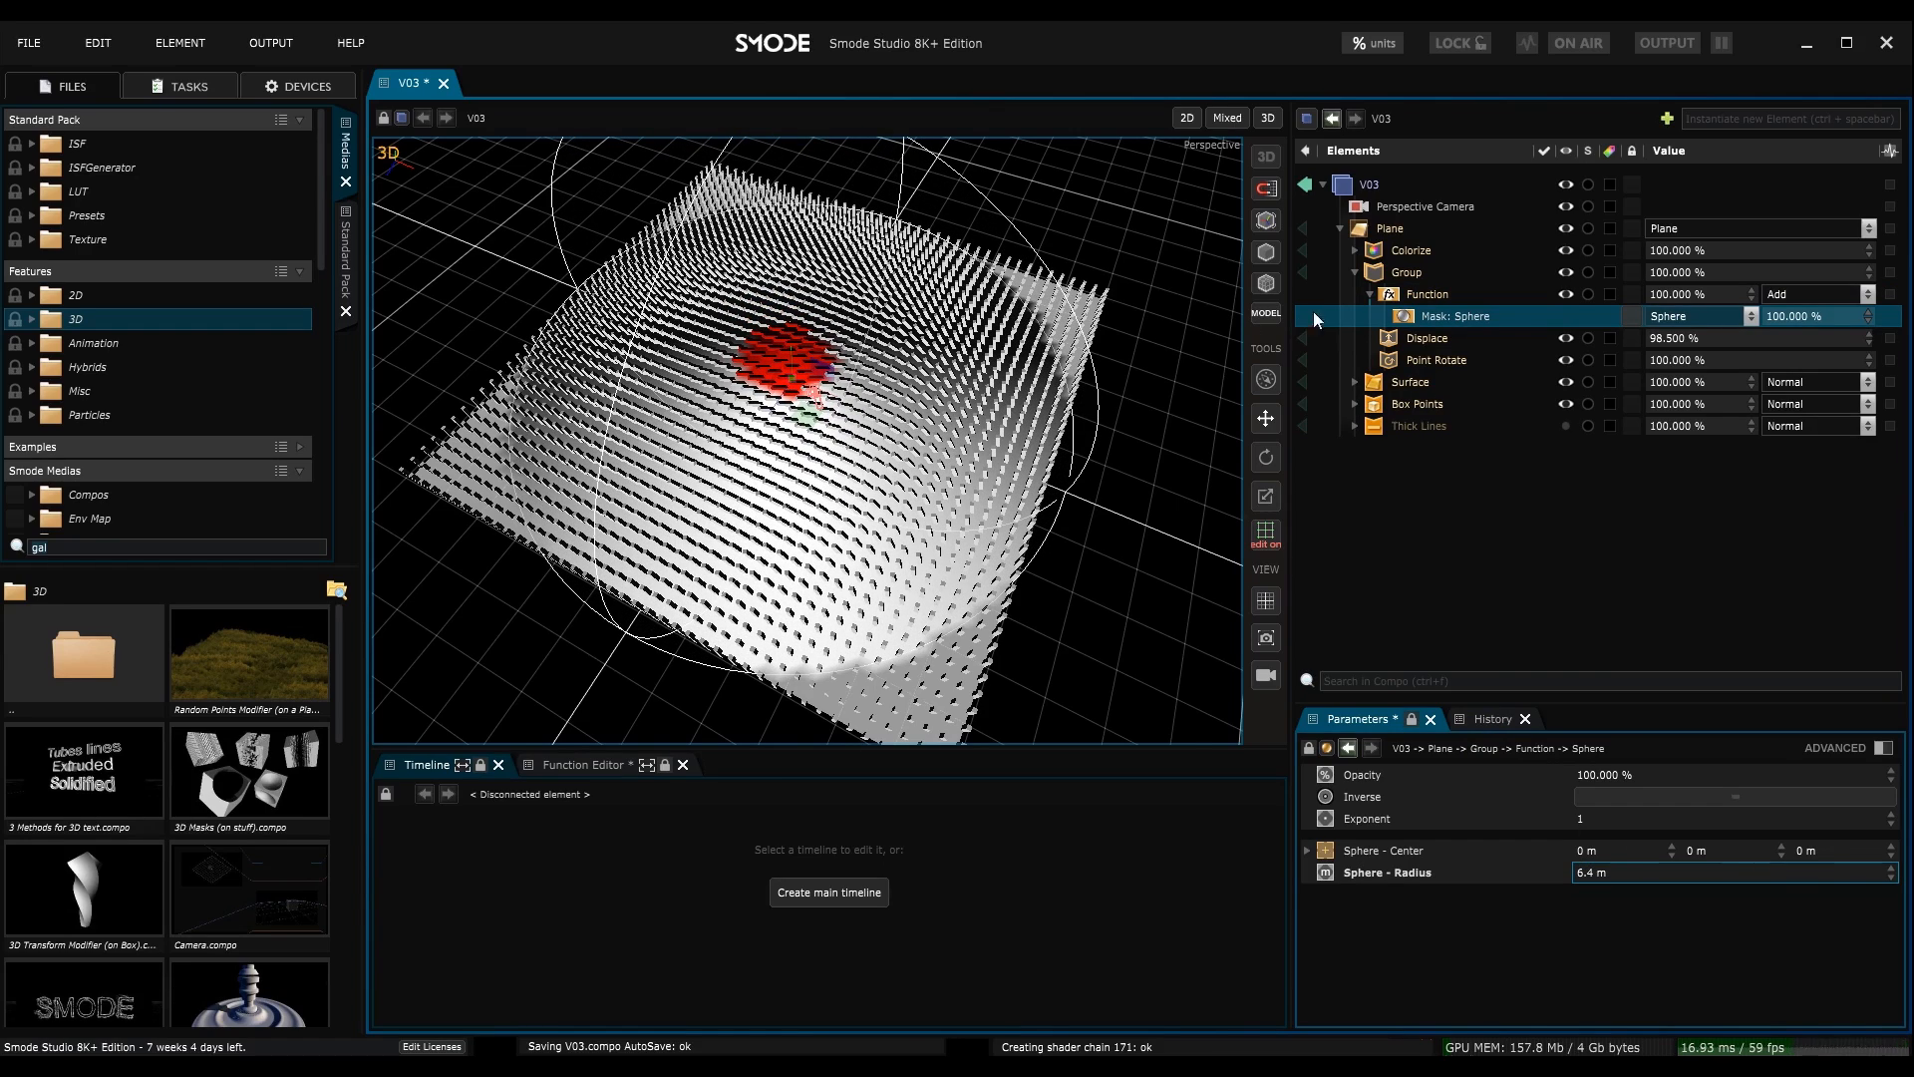
# - Deactivate the Colorize modifier on the plane
pyautogui.click(1411, 251)
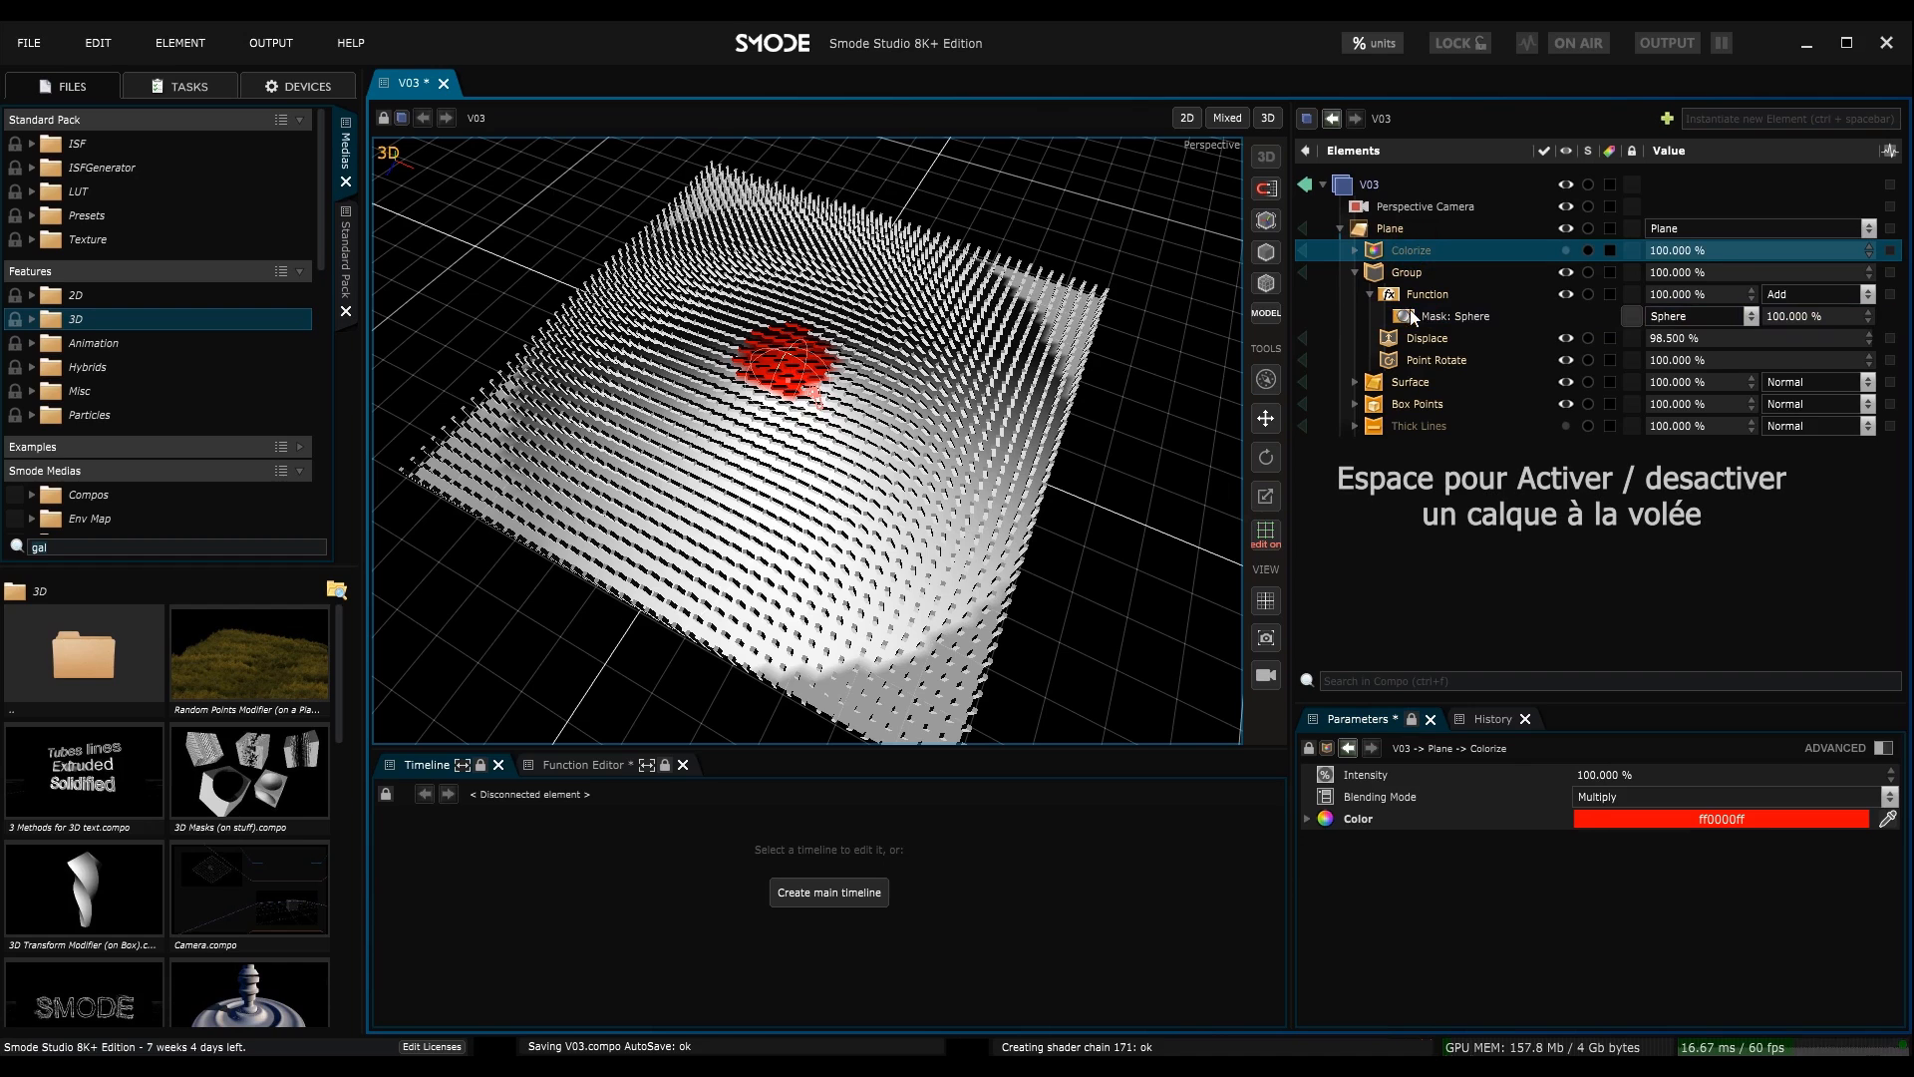
pyautogui.press('space')
pyautogui.scroll(3, 984, 399)
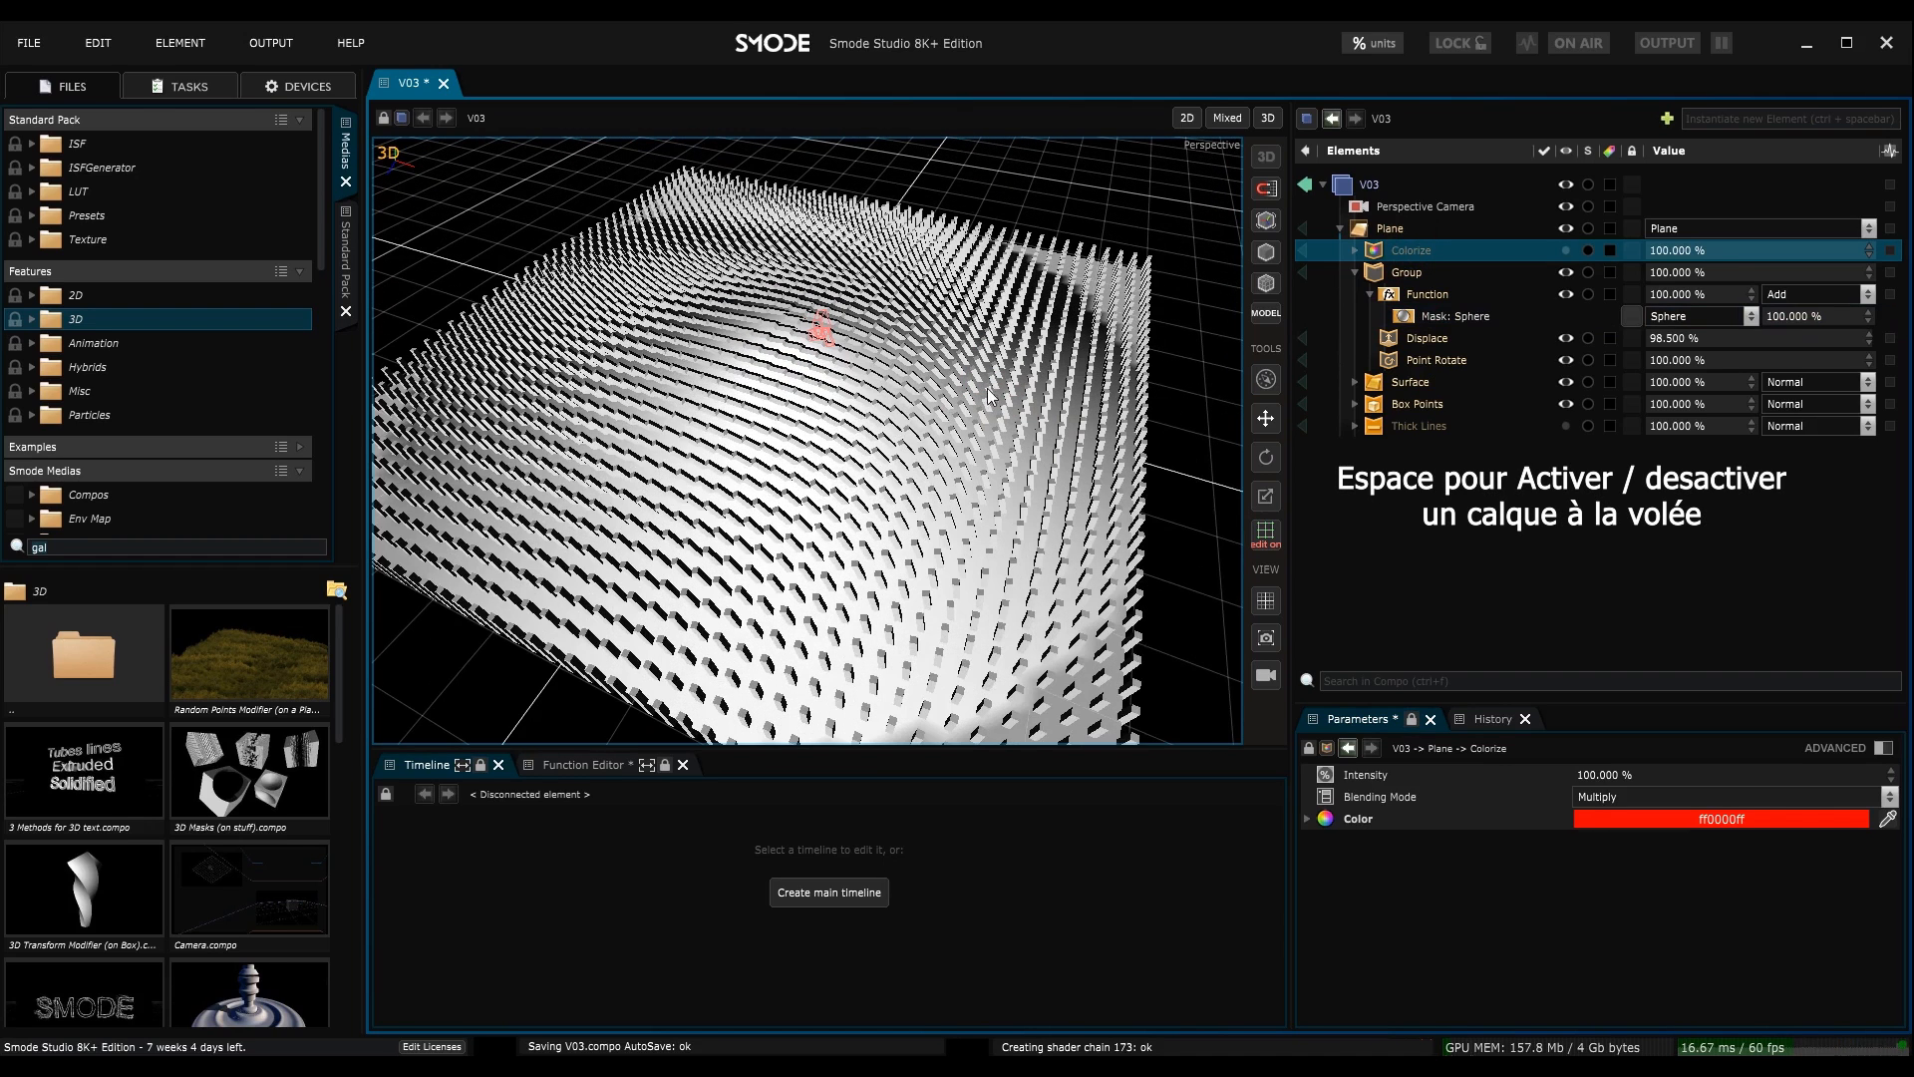
# - Change the Function mask's shape type to Sinus
pyautogui.click(1422, 315)
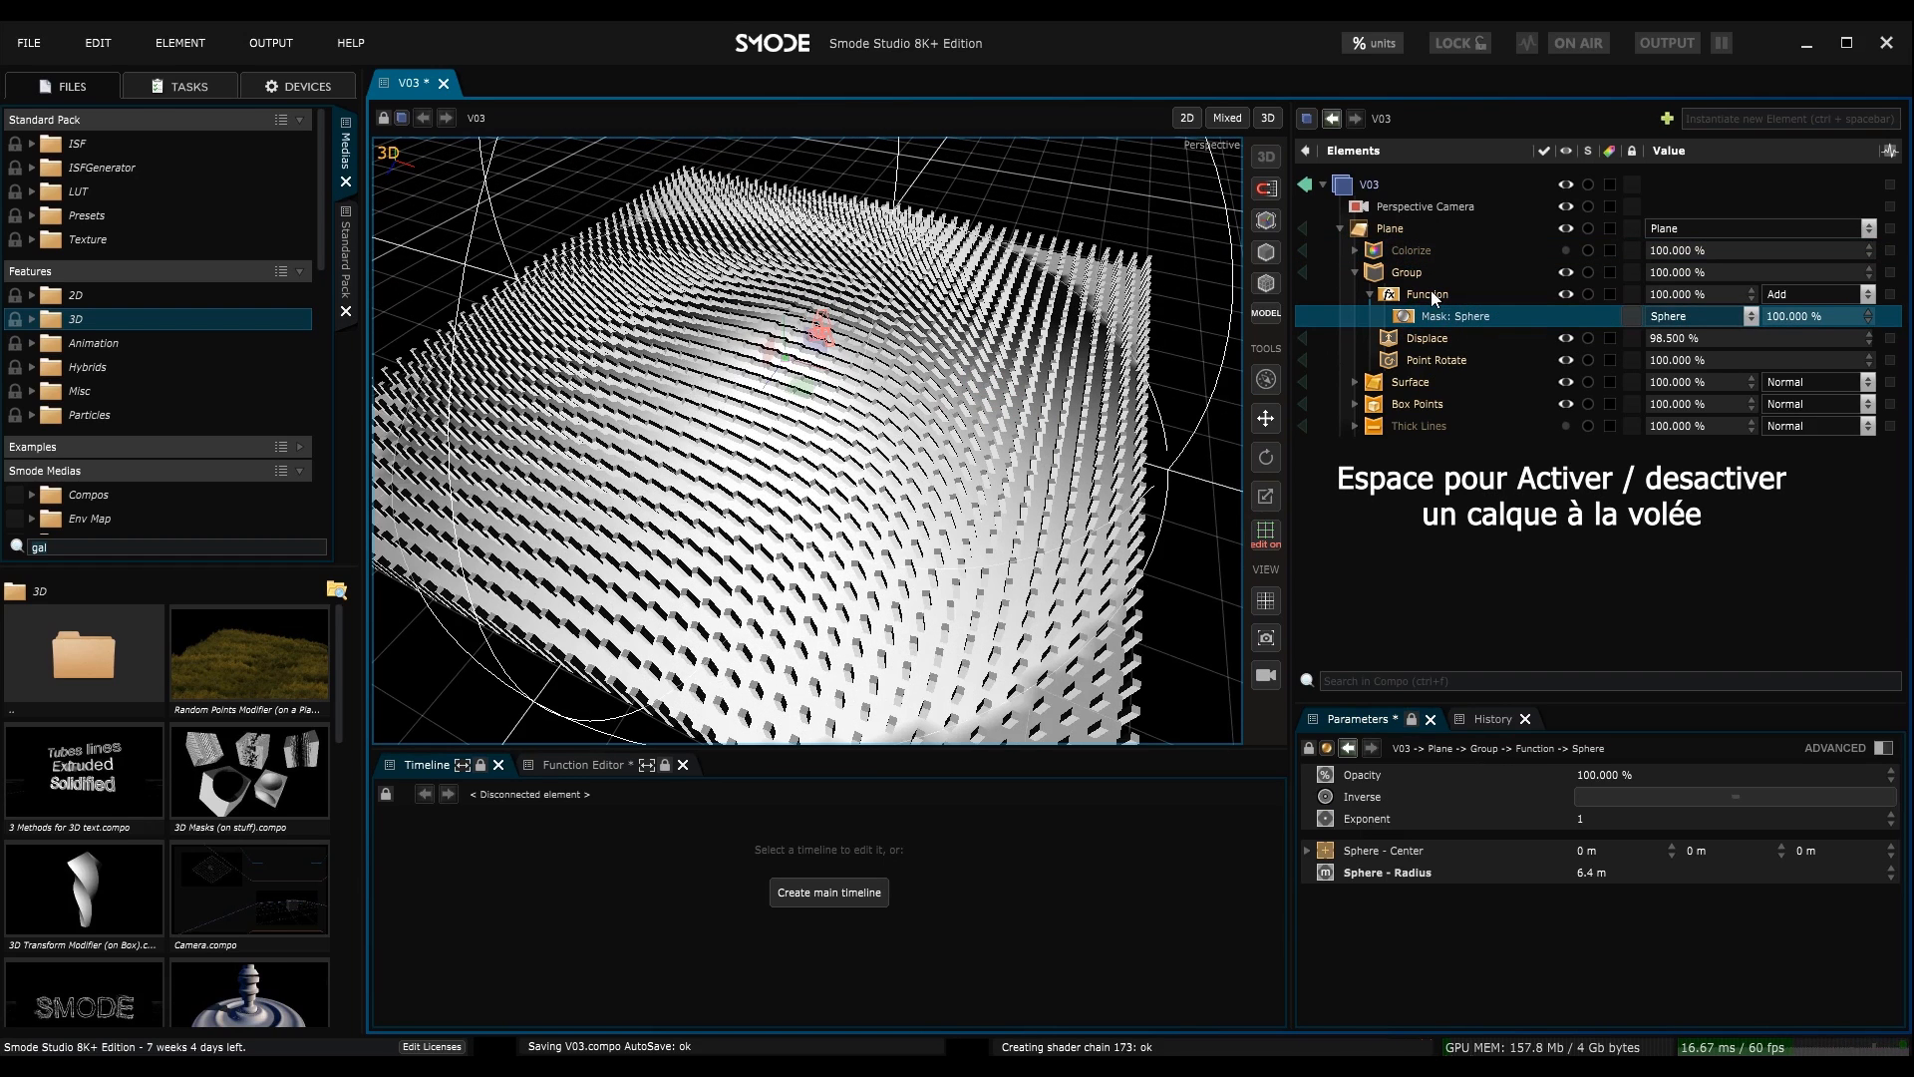
pyautogui.click(1432, 291)
pyautogui.moveTo(1674, 701); pyautogui.dragTo(1570, 488)
pyautogui.click(1746, 741)
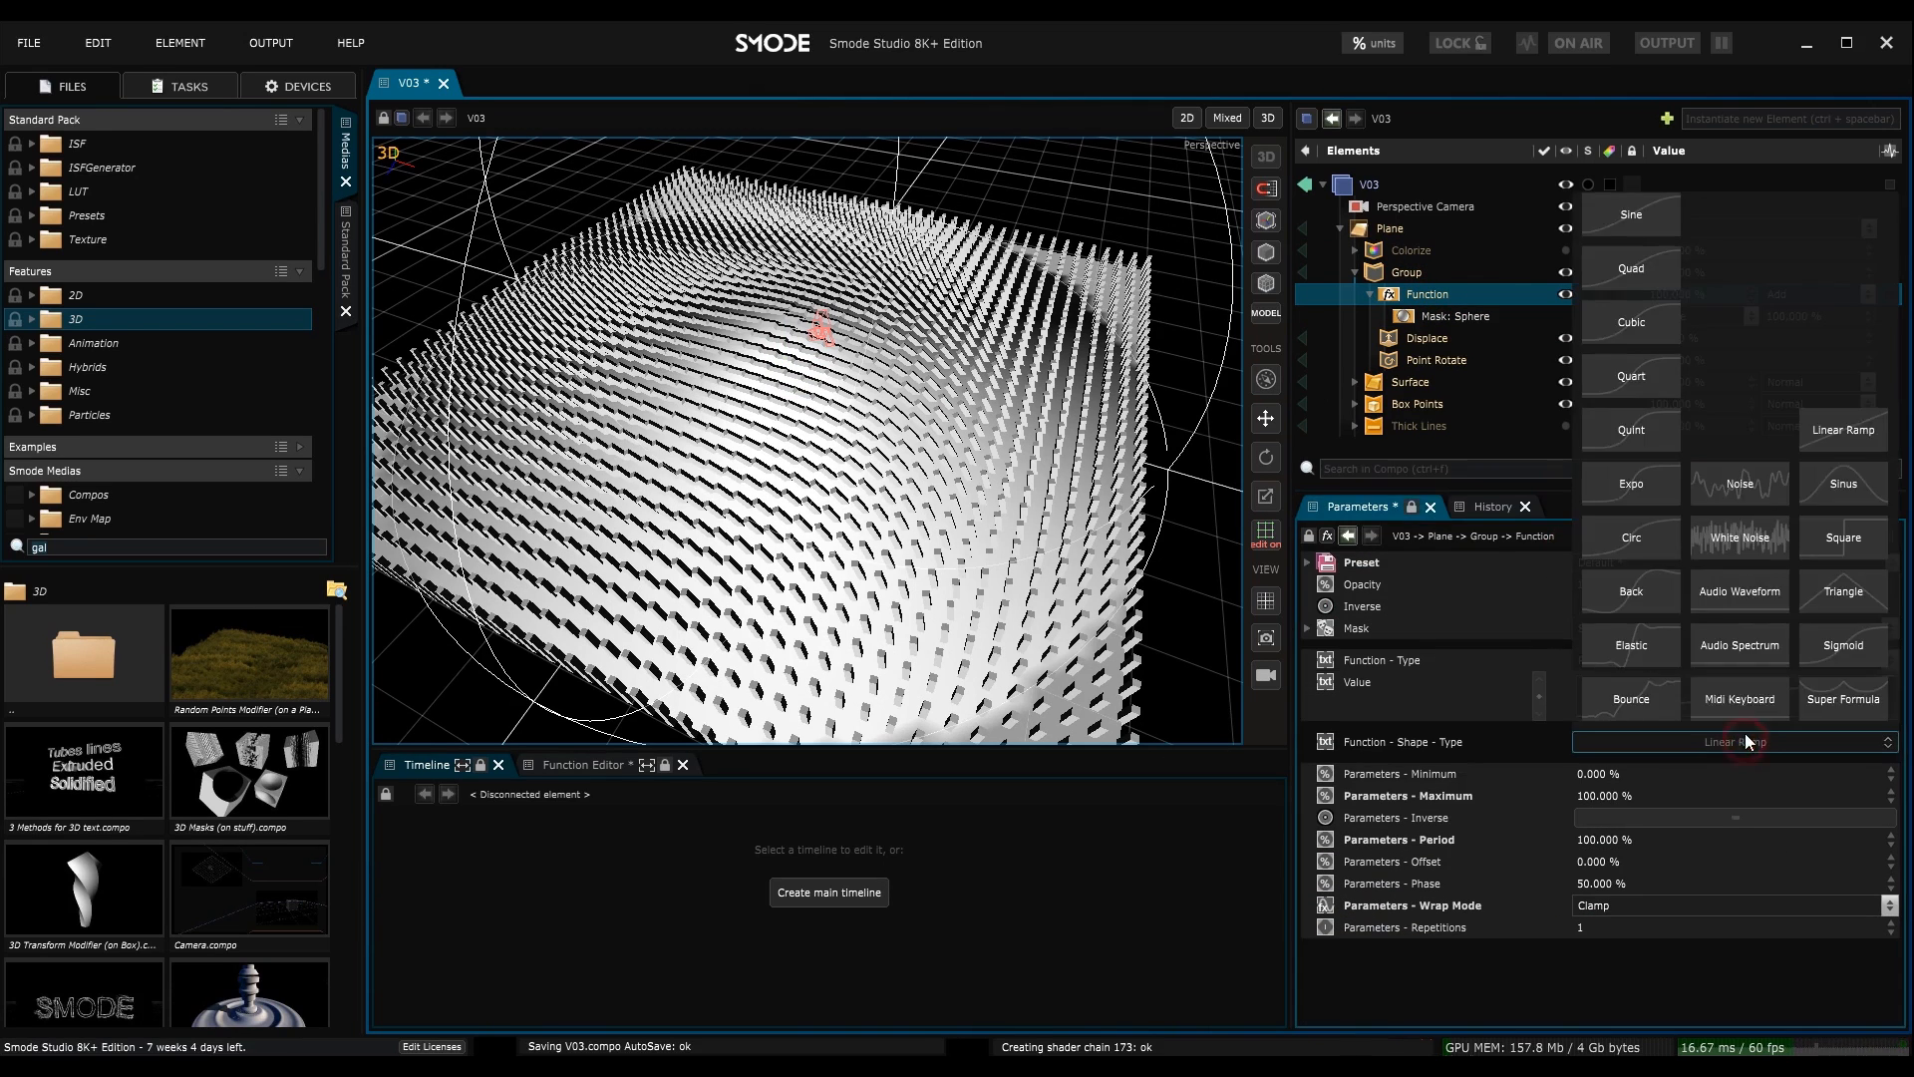
pyautogui.click(1842, 468)
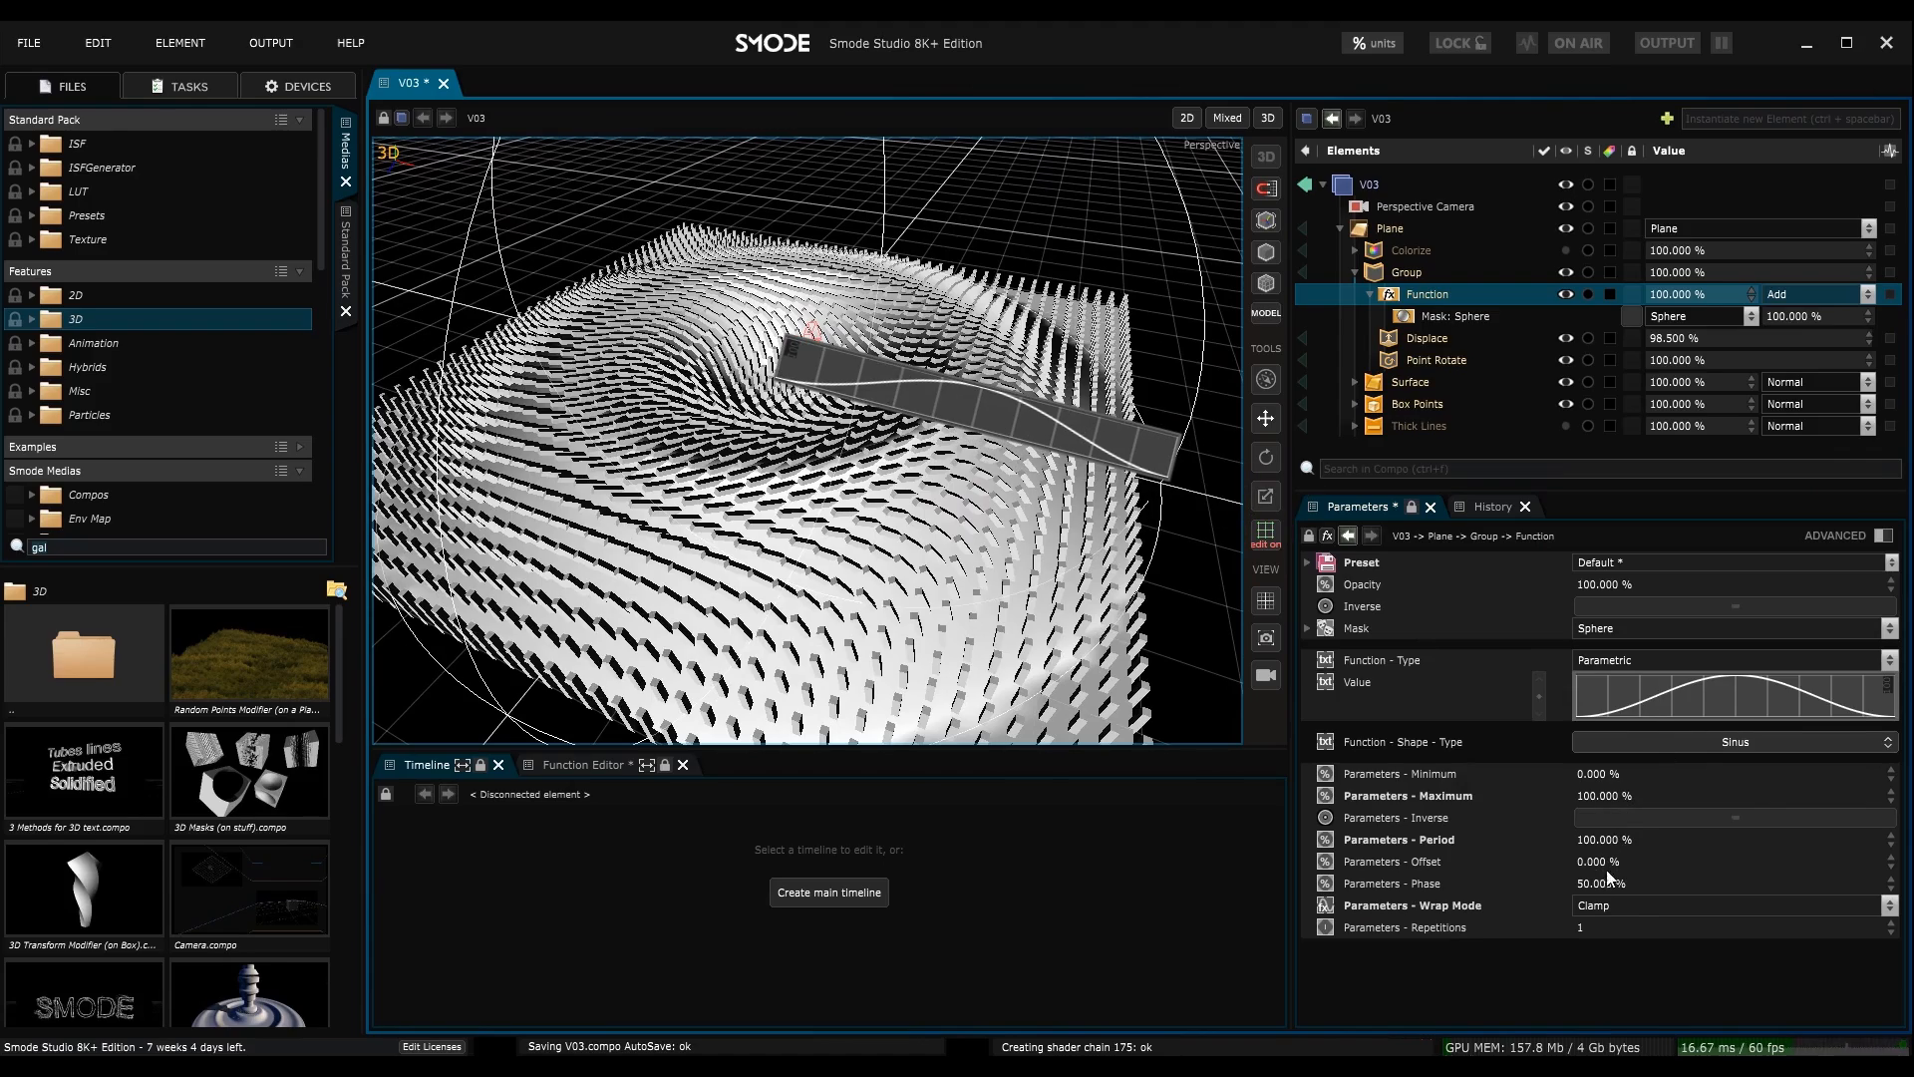
# - Set the Function mask's wrap mode to Repeat with 2 repetitions, leaving the offset at 0 %
pyautogui.moveTo(1891, 861)
pyautogui.mouseDown()
pyautogui.moveTo(1891, 779)
pyautogui.moveTo(1891, 877)
pyautogui.mouseUp()
pyautogui.click(1581, 903)
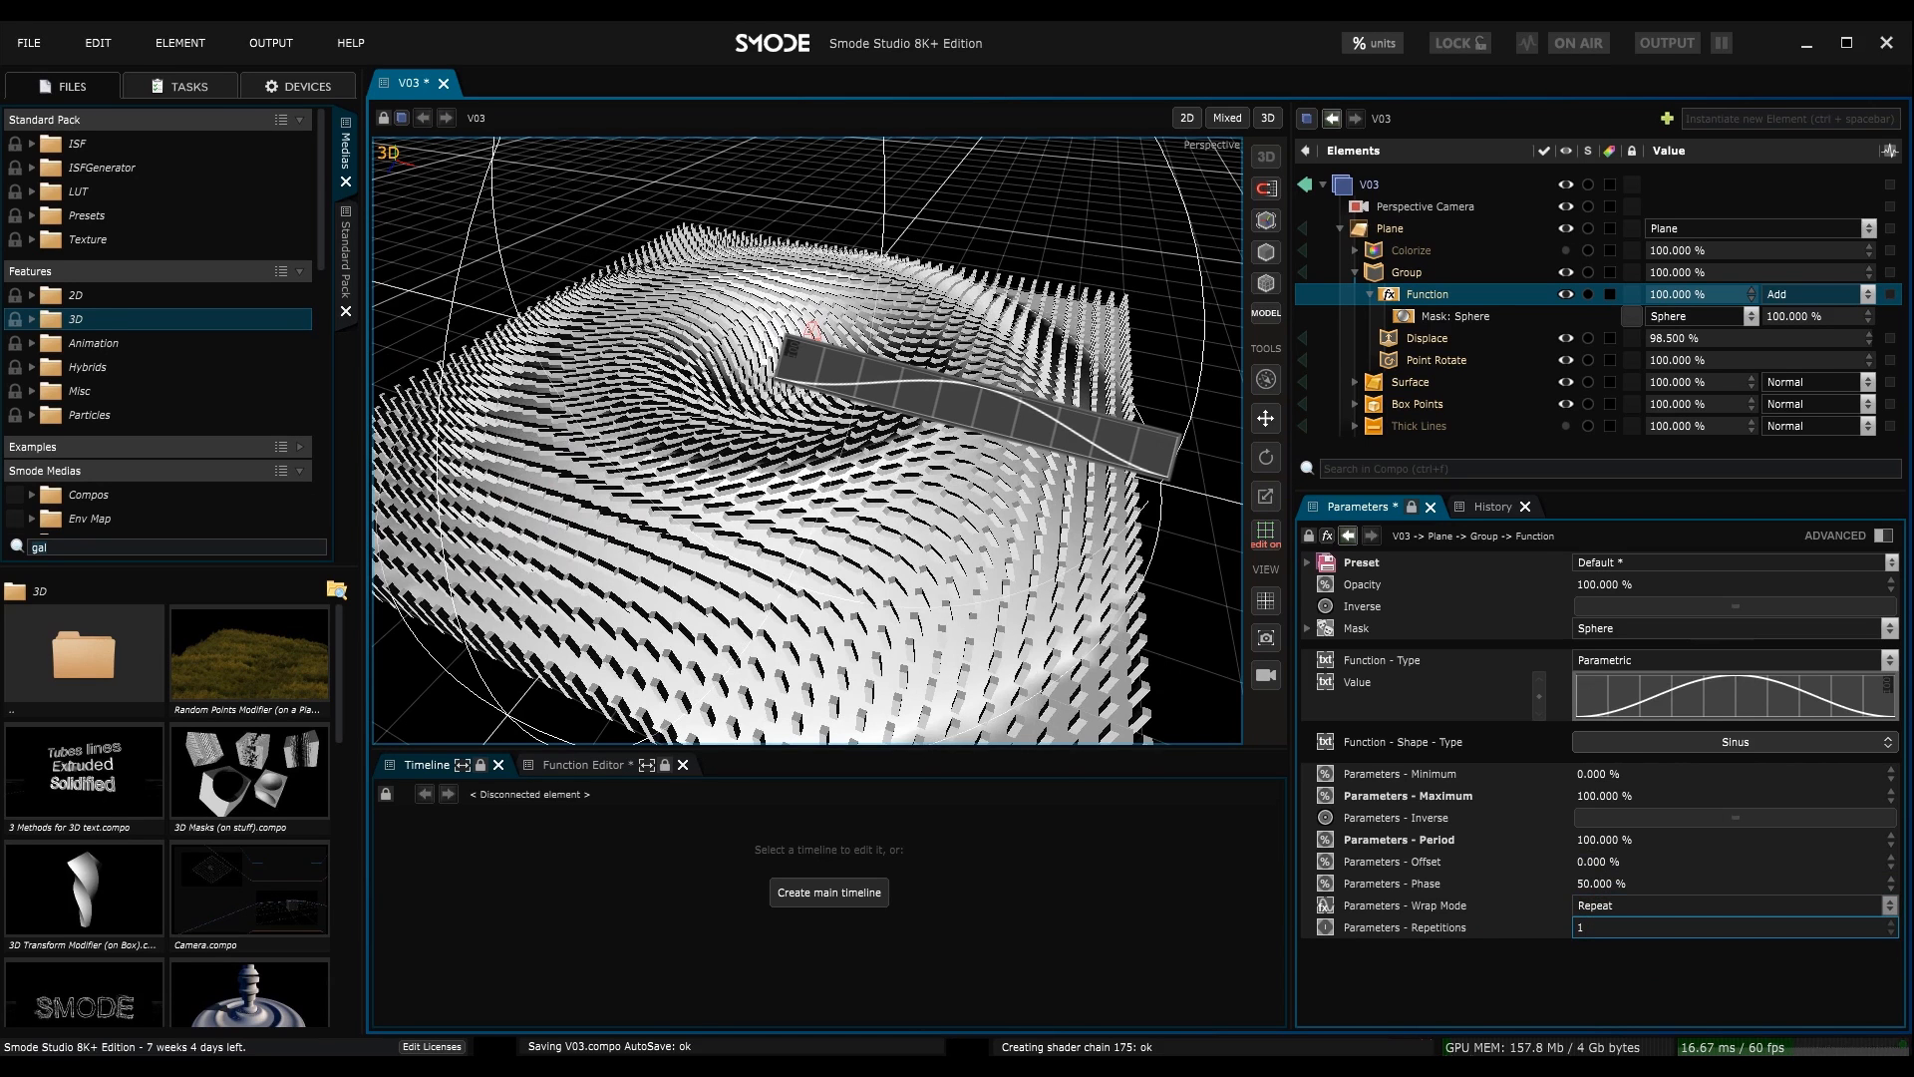
pyautogui.moveTo(1891, 927); pyautogui.dragTo(1891, 916)
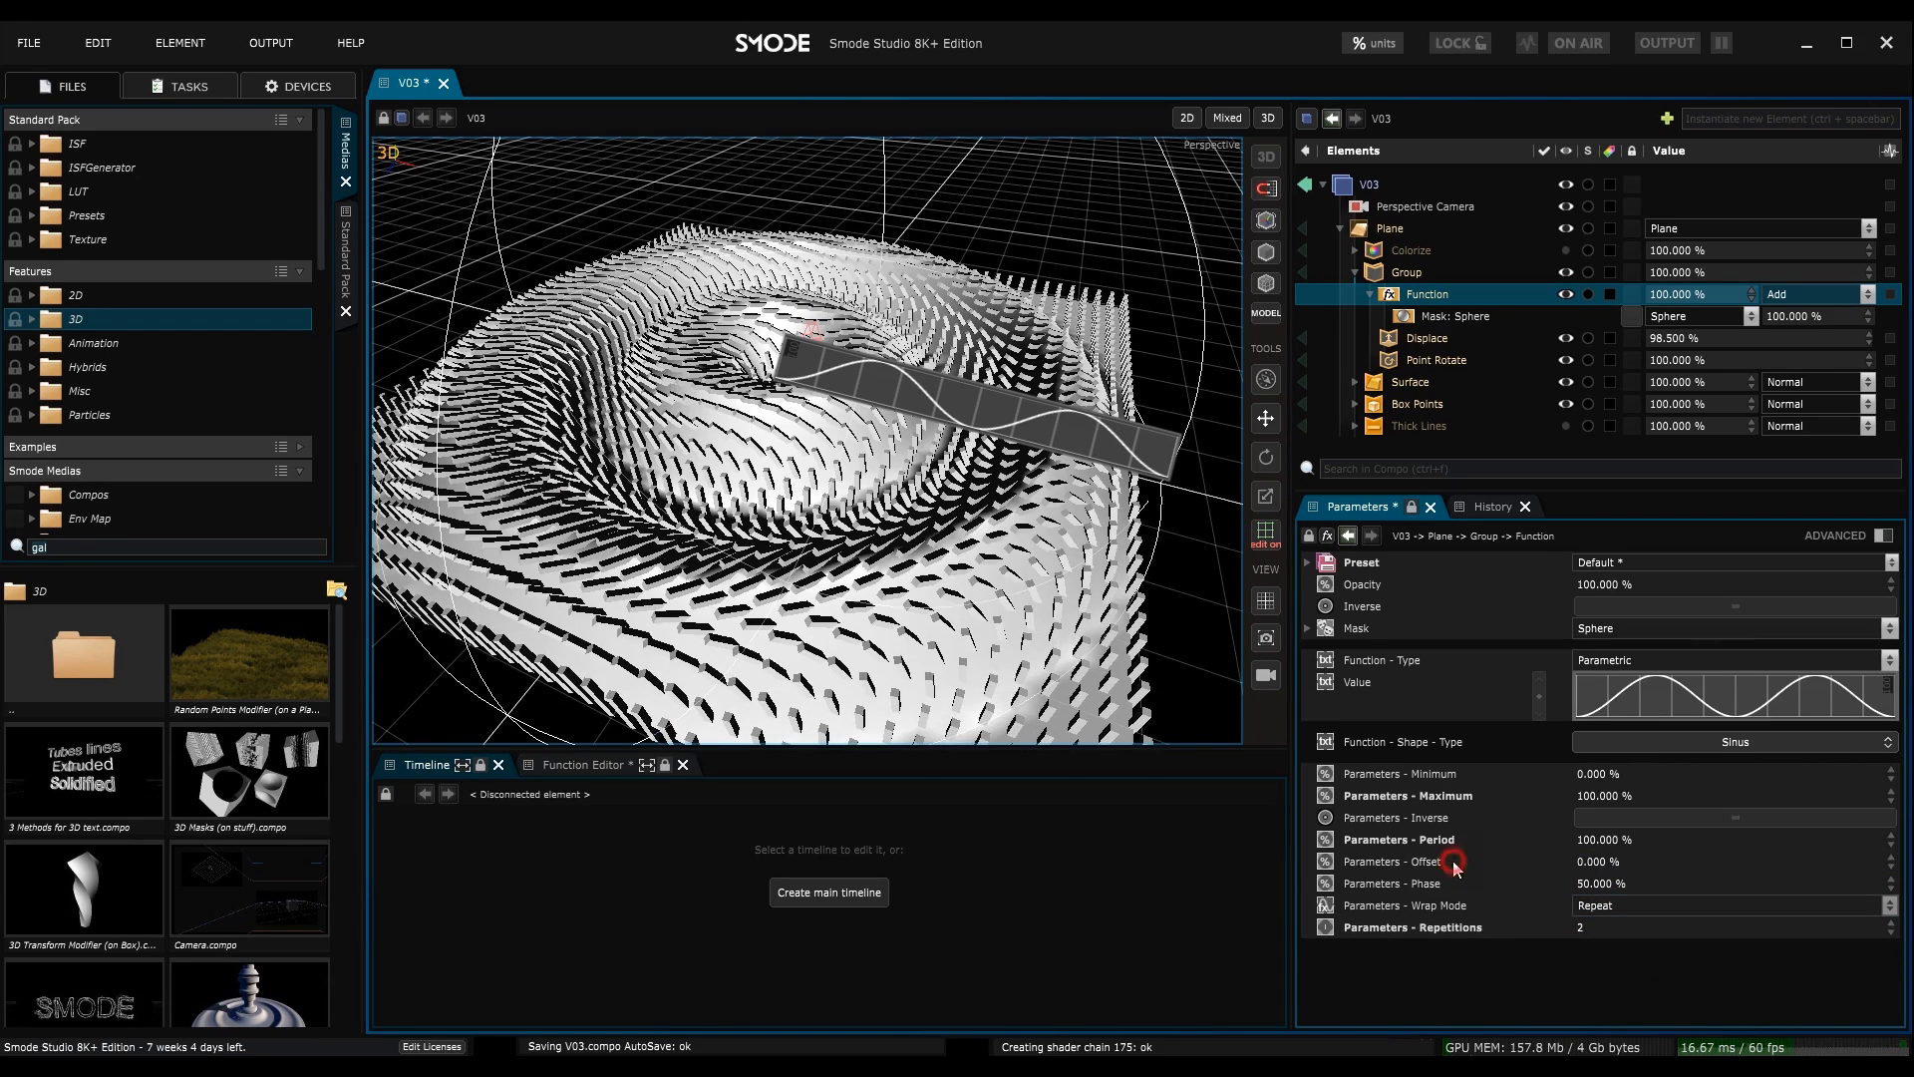
# - Animate the Function mask's Offset parameter with a linear loop
pyautogui.moveTo(1606, 860)
pyautogui.mouseDown()
pyautogui.moveTo(1612, 780)
pyautogui.moveTo(1618, 876)
pyautogui.mouseUp()
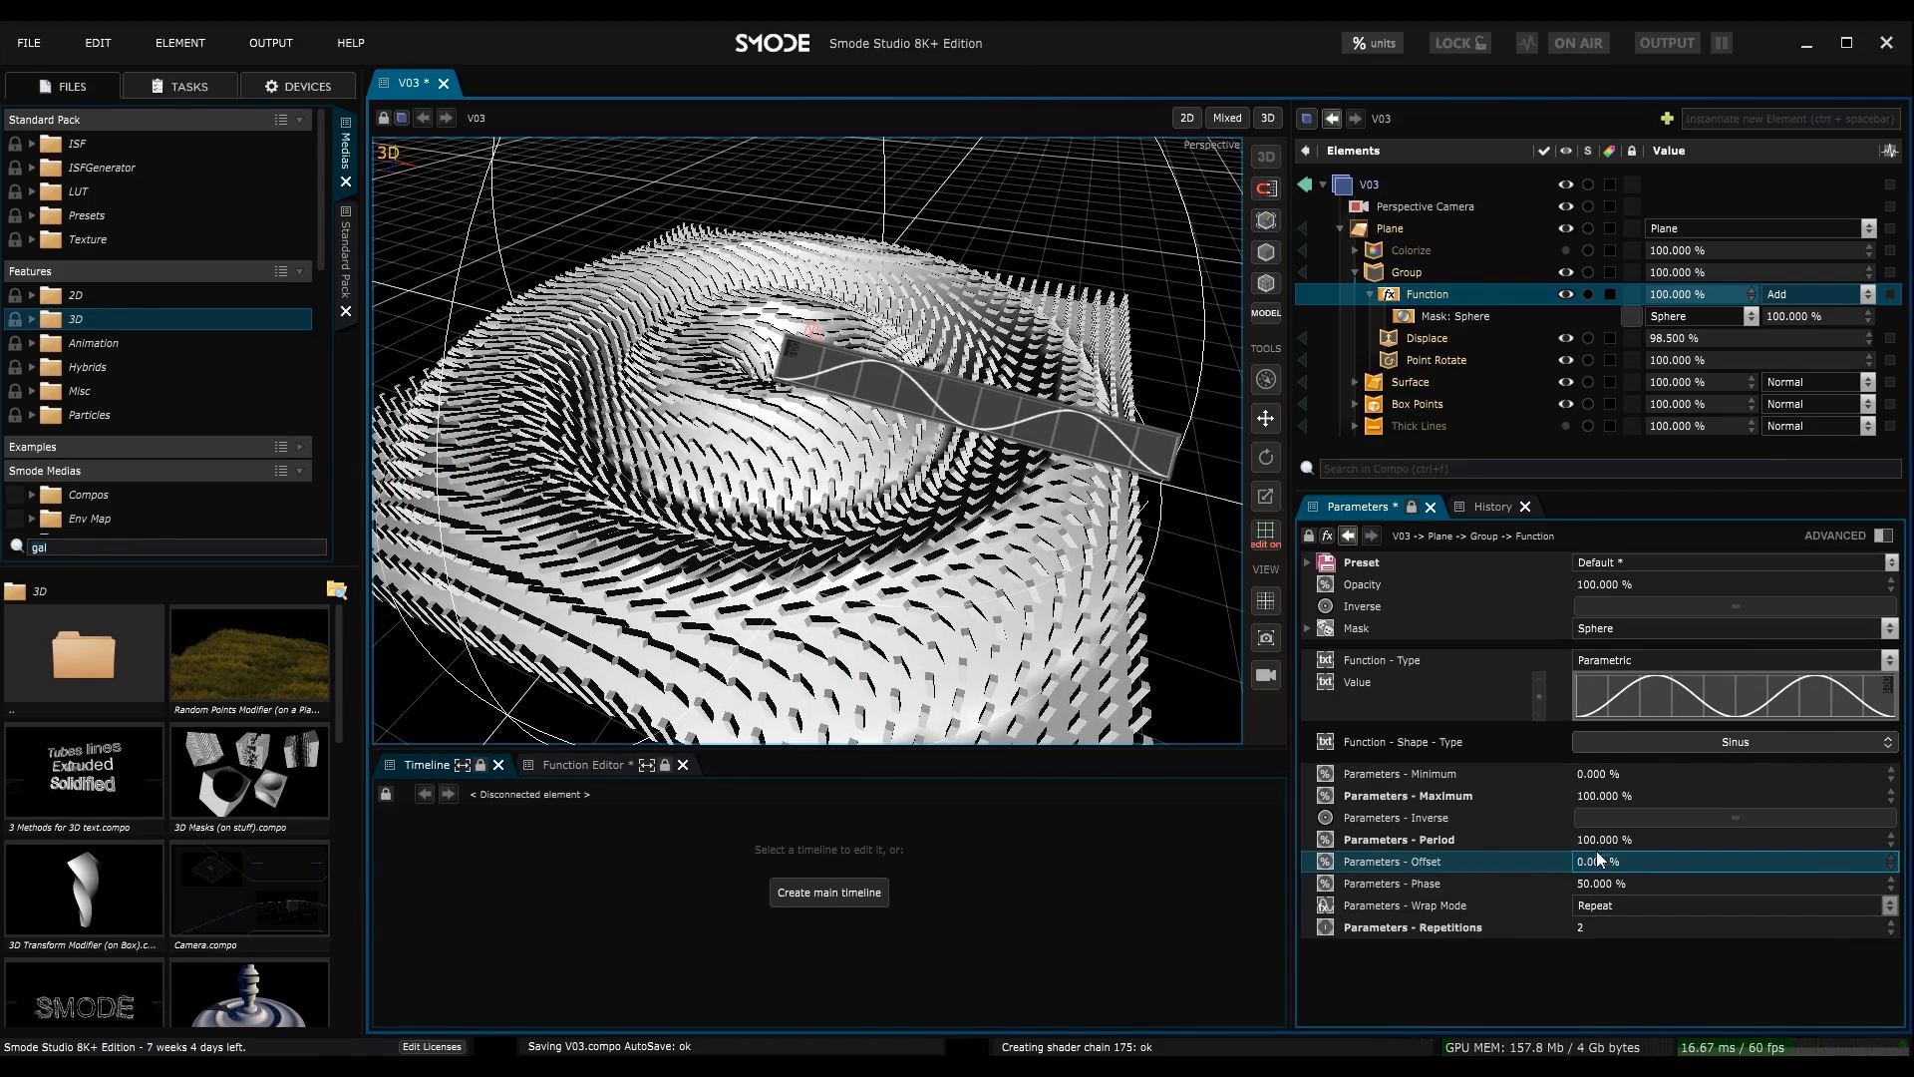
pyautogui.rightClick(1598, 865)
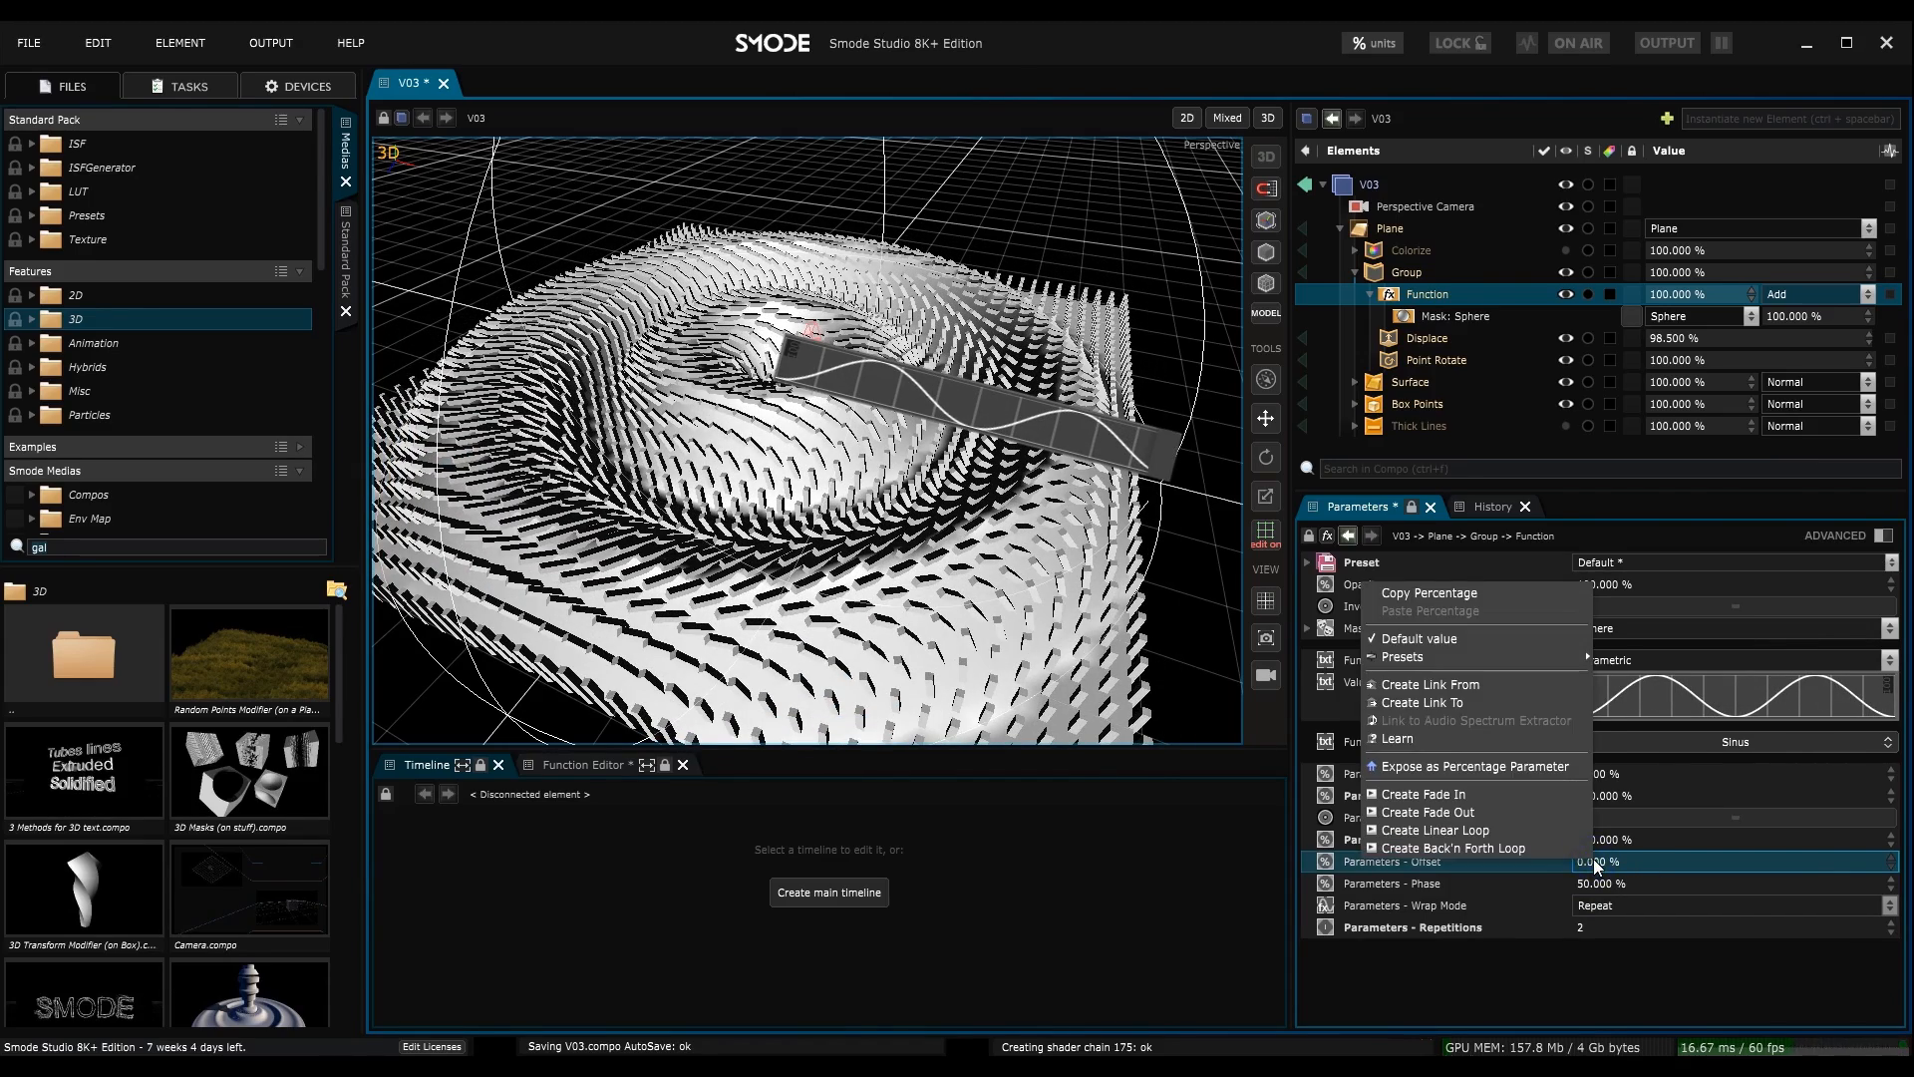
pyautogui.click(1486, 833)
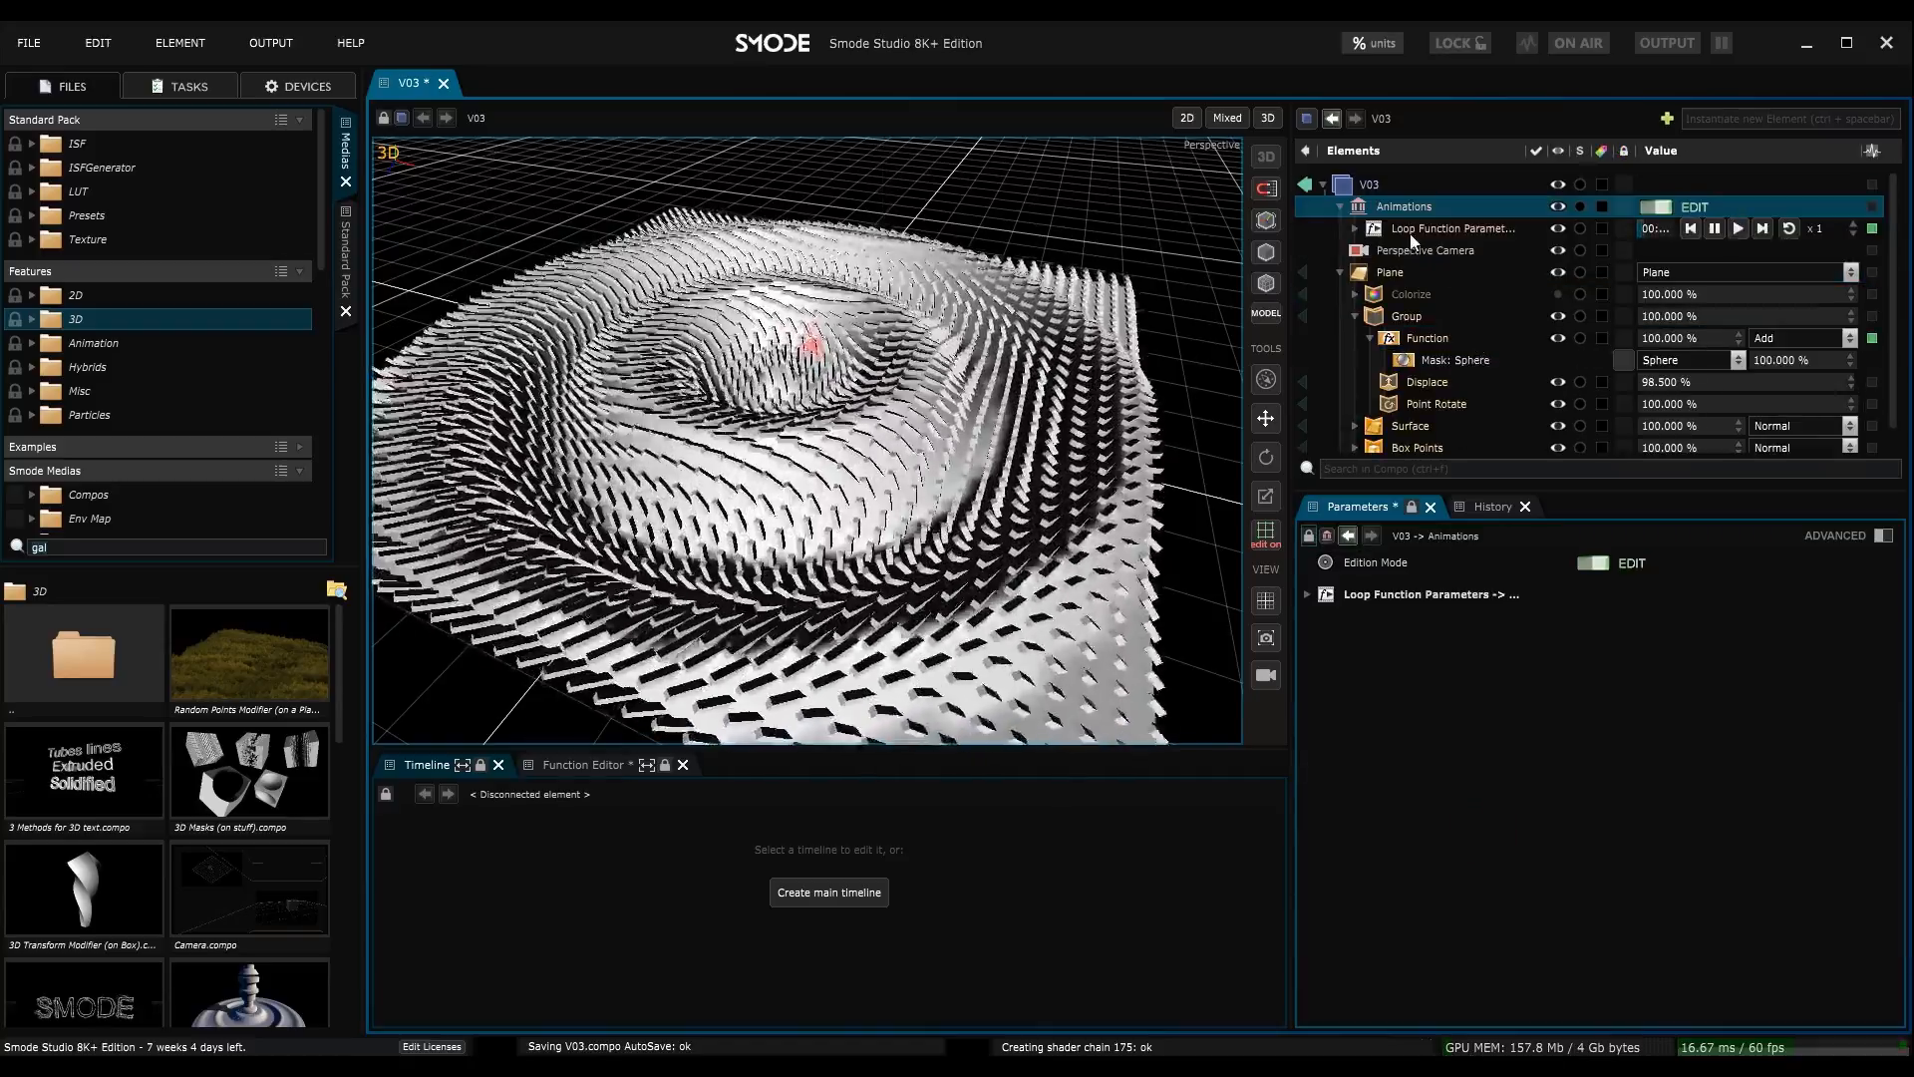
pyautogui.click(1446, 233)
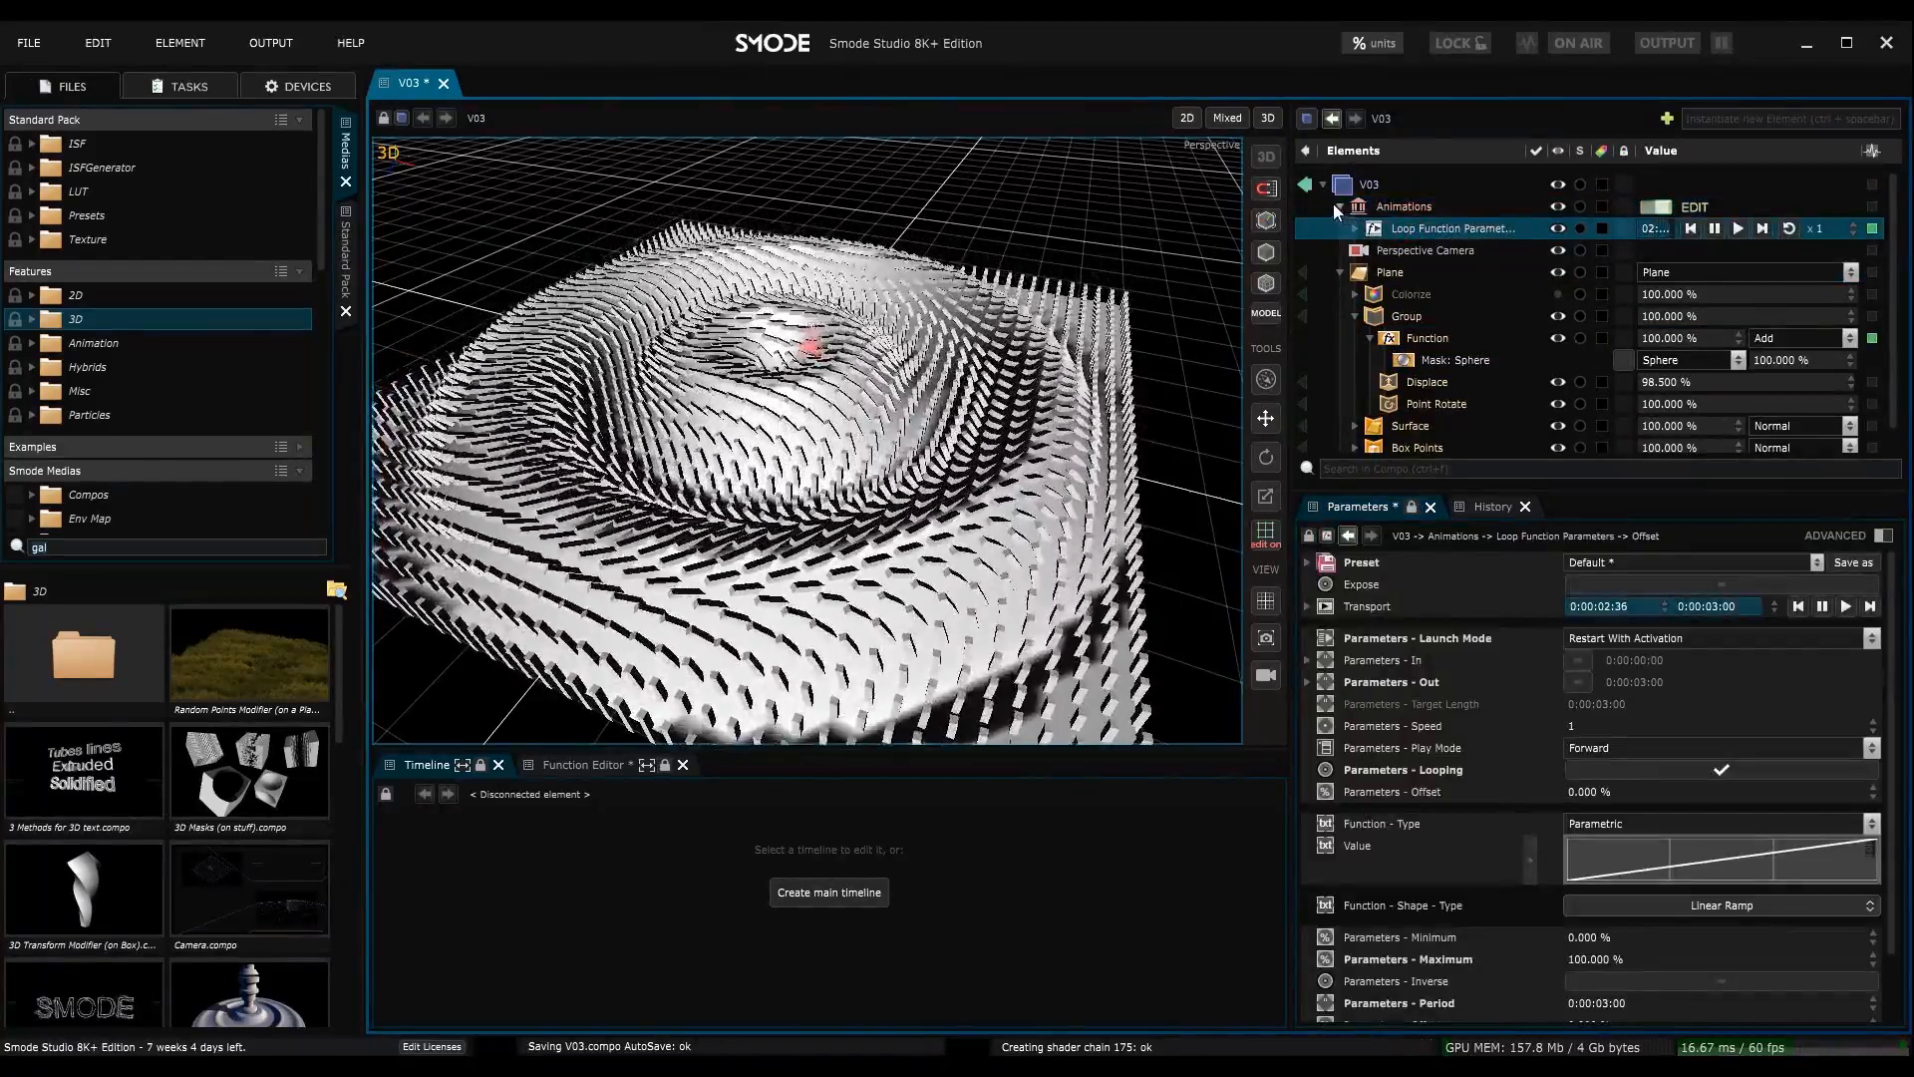
pyautogui.click(1338, 206)
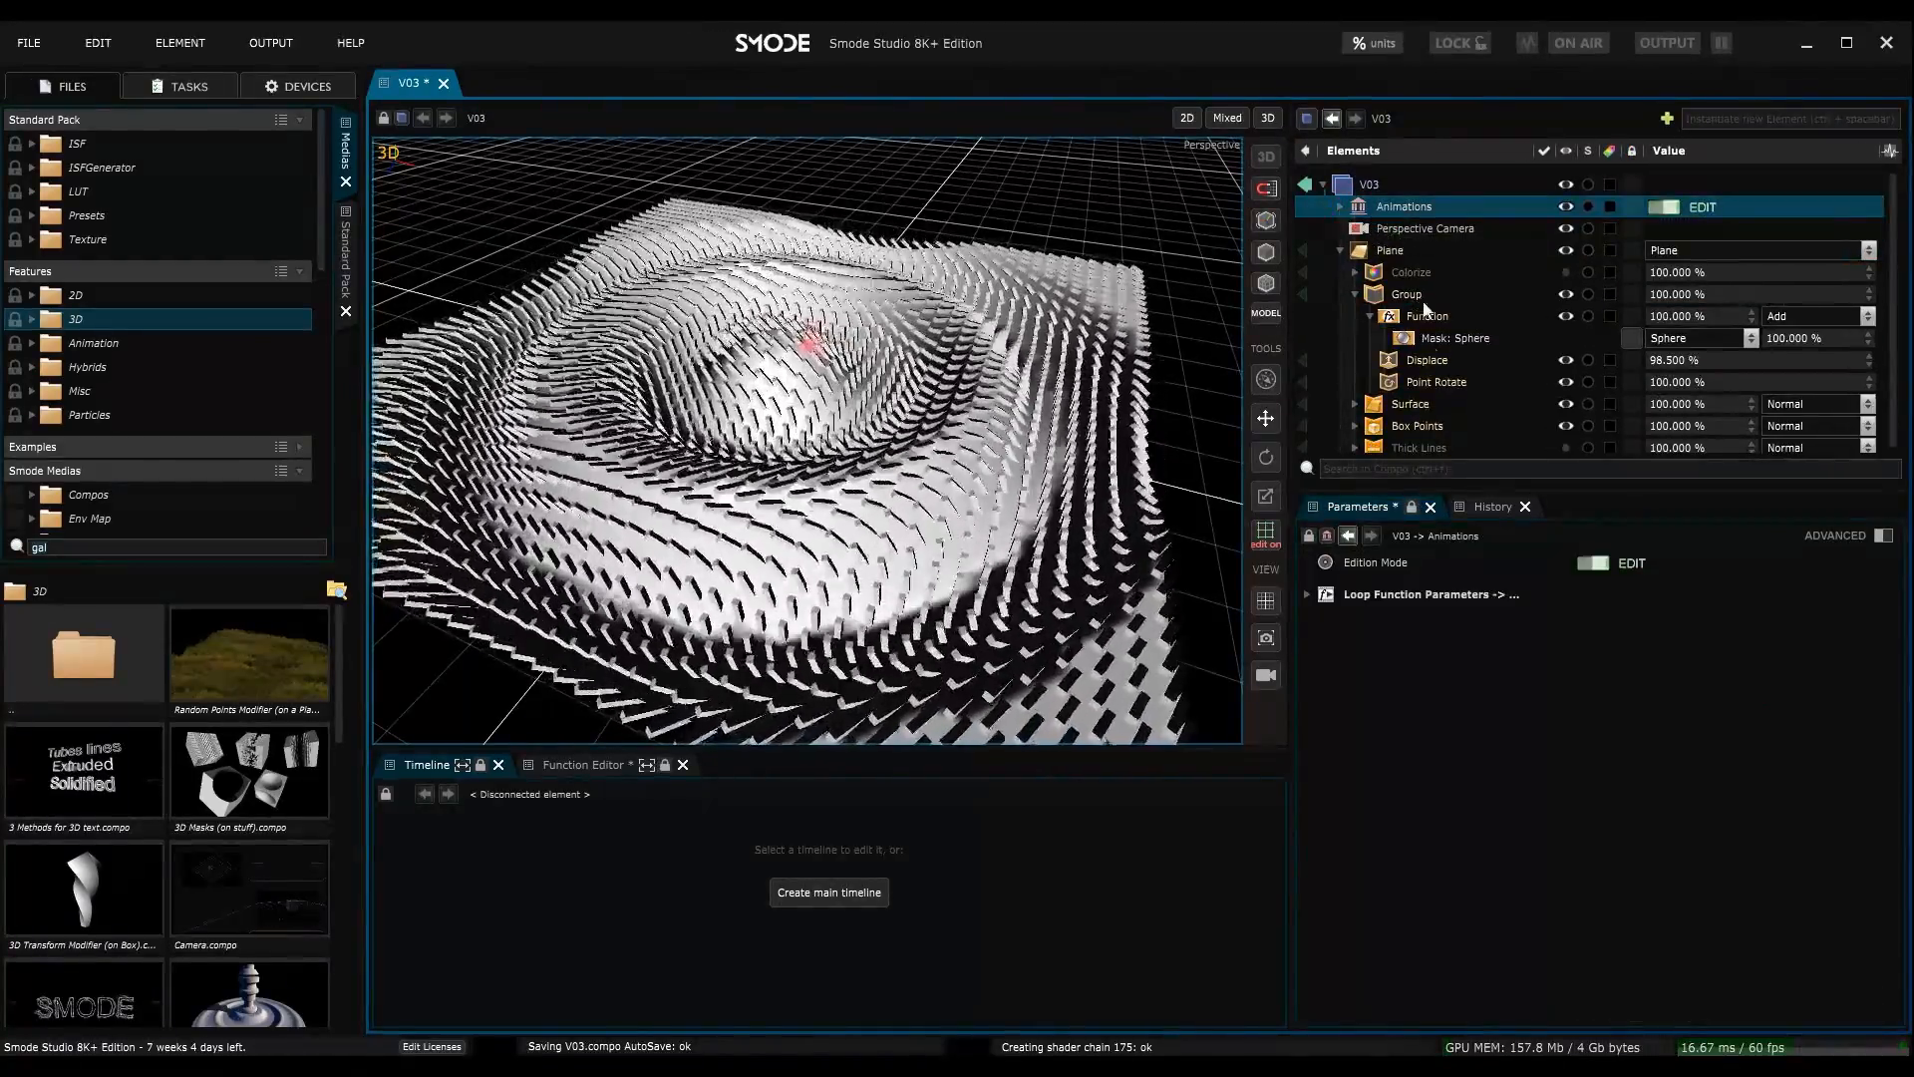
# - Review the Function mask and the contents of the plane's modifier group
pyautogui.click(1419, 334)
pyautogui.click(1415, 317)
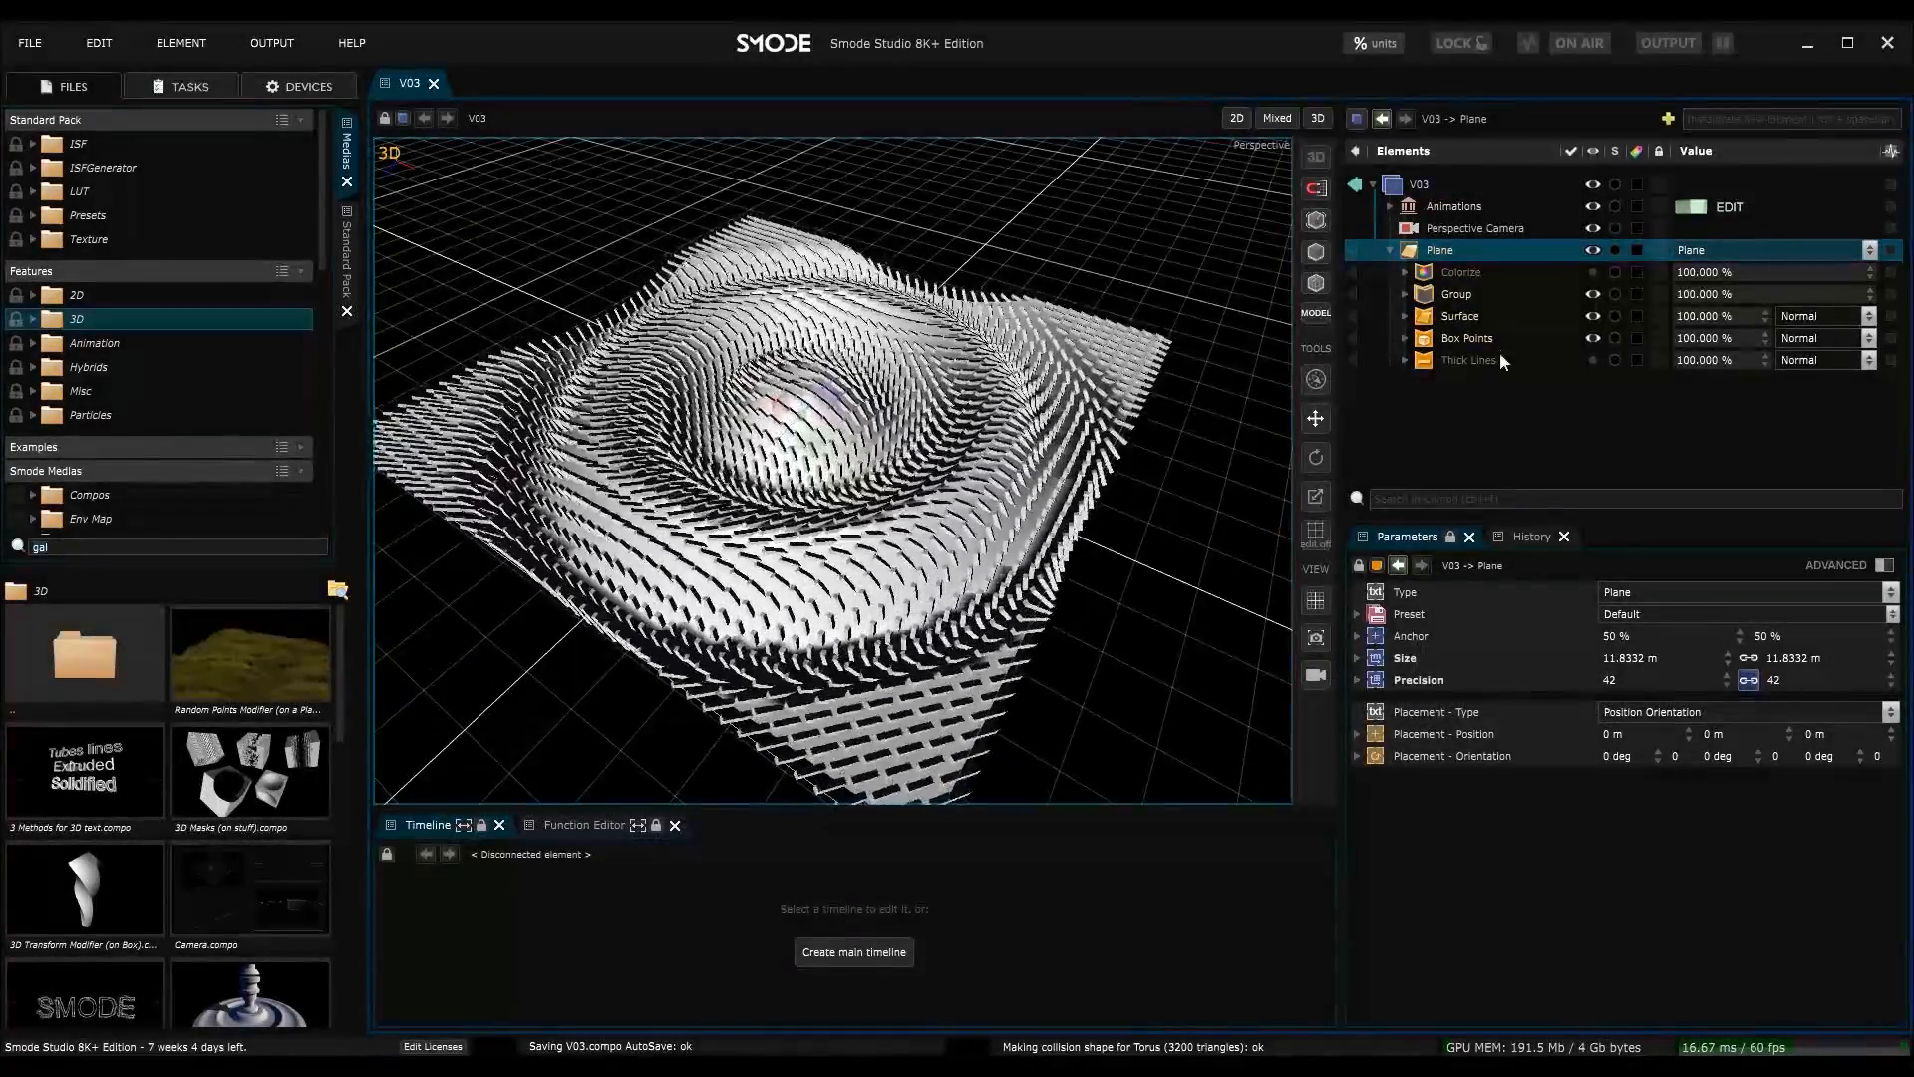
pyautogui.click(1427, 297)
pyautogui.click(1406, 293)
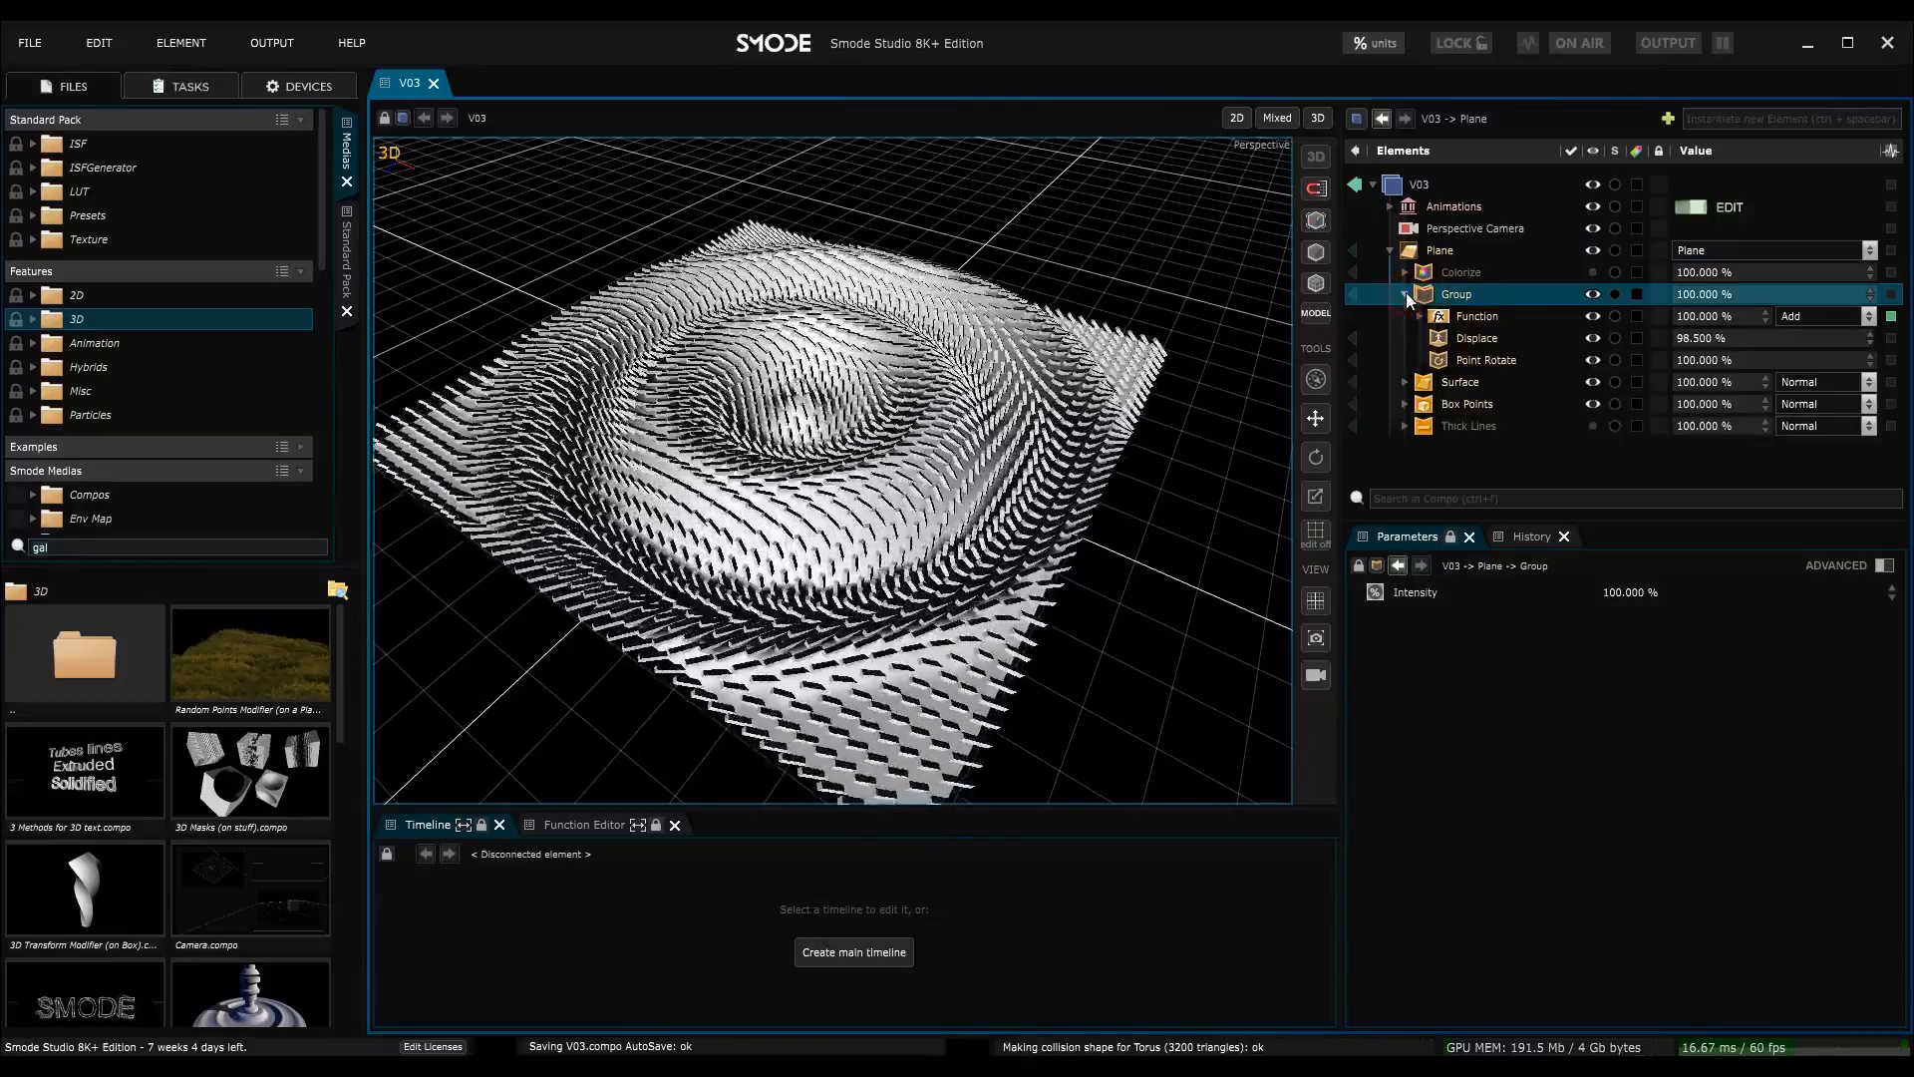
# - Change the mask nested inside the group's Function mask to Texture Coordinate
pyautogui.click(1447, 317)
pyautogui.click(1420, 316)
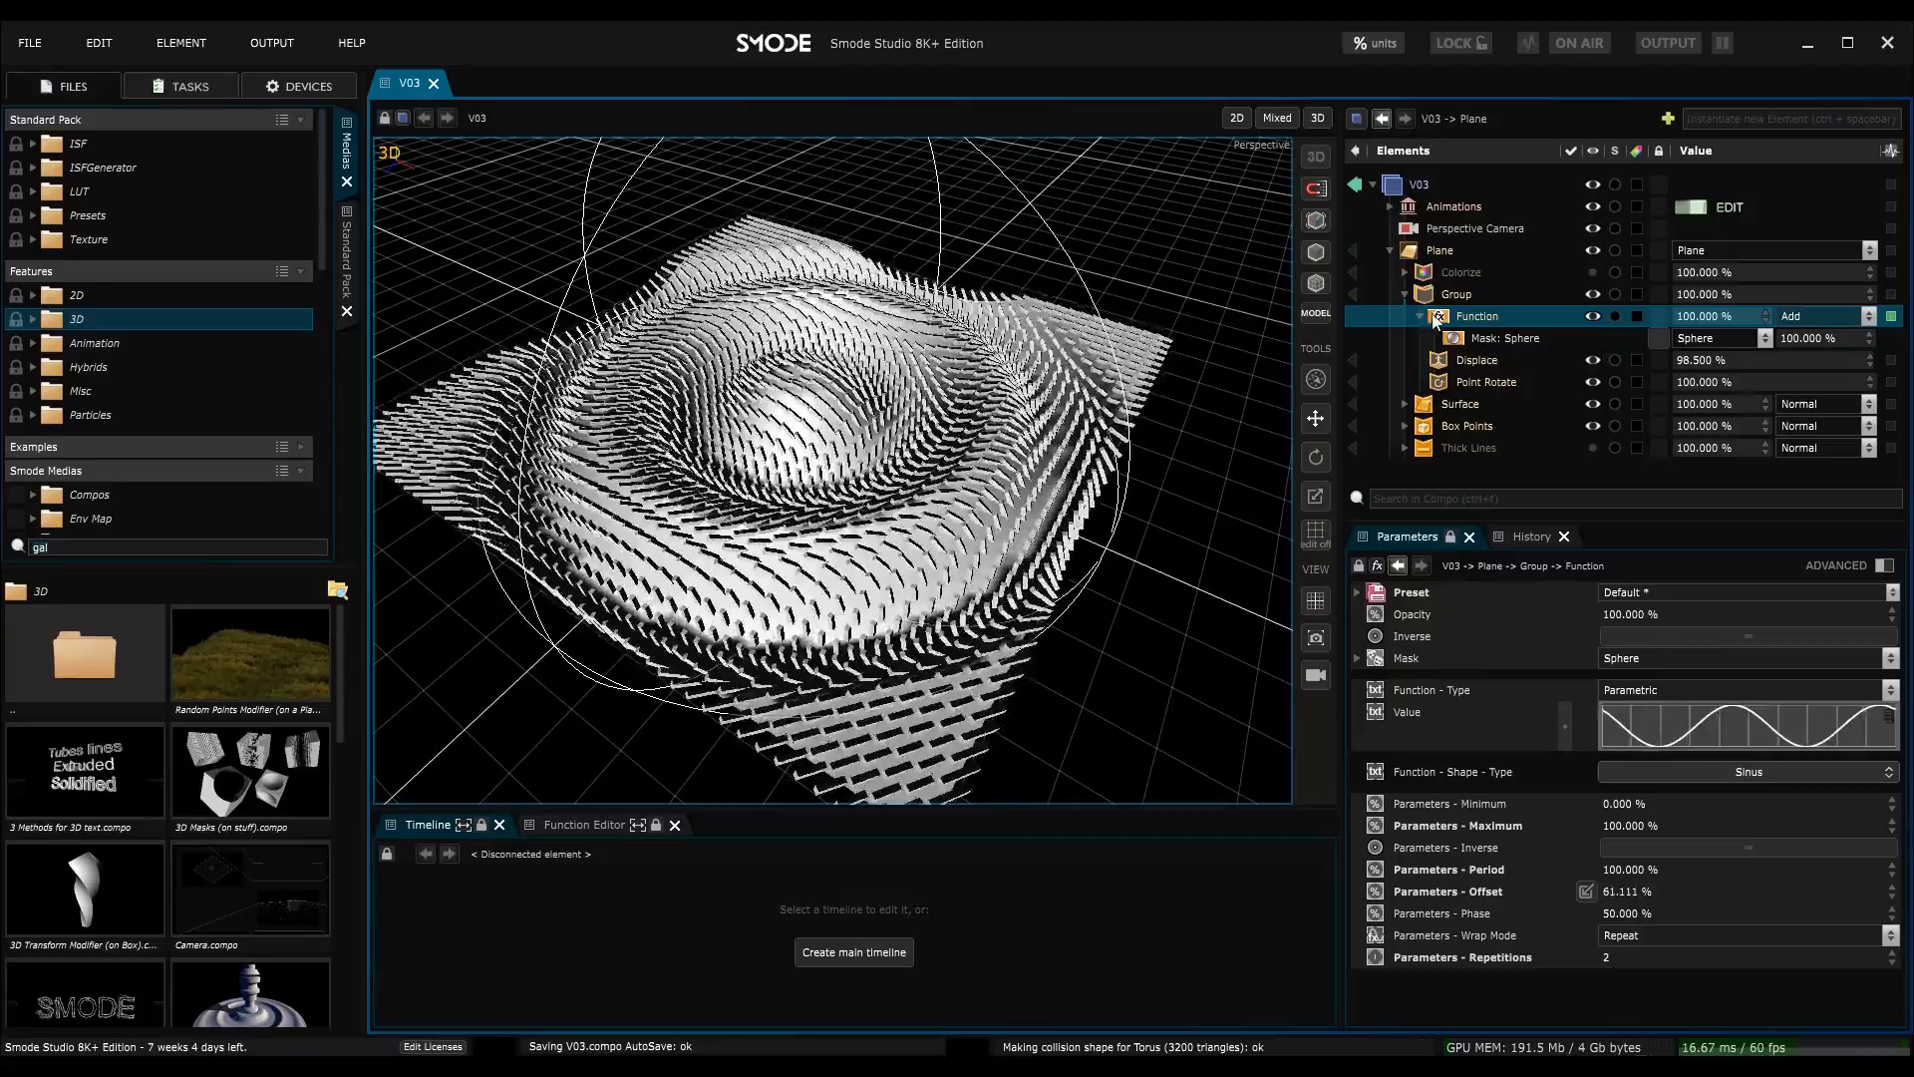
pyautogui.click(1486, 337)
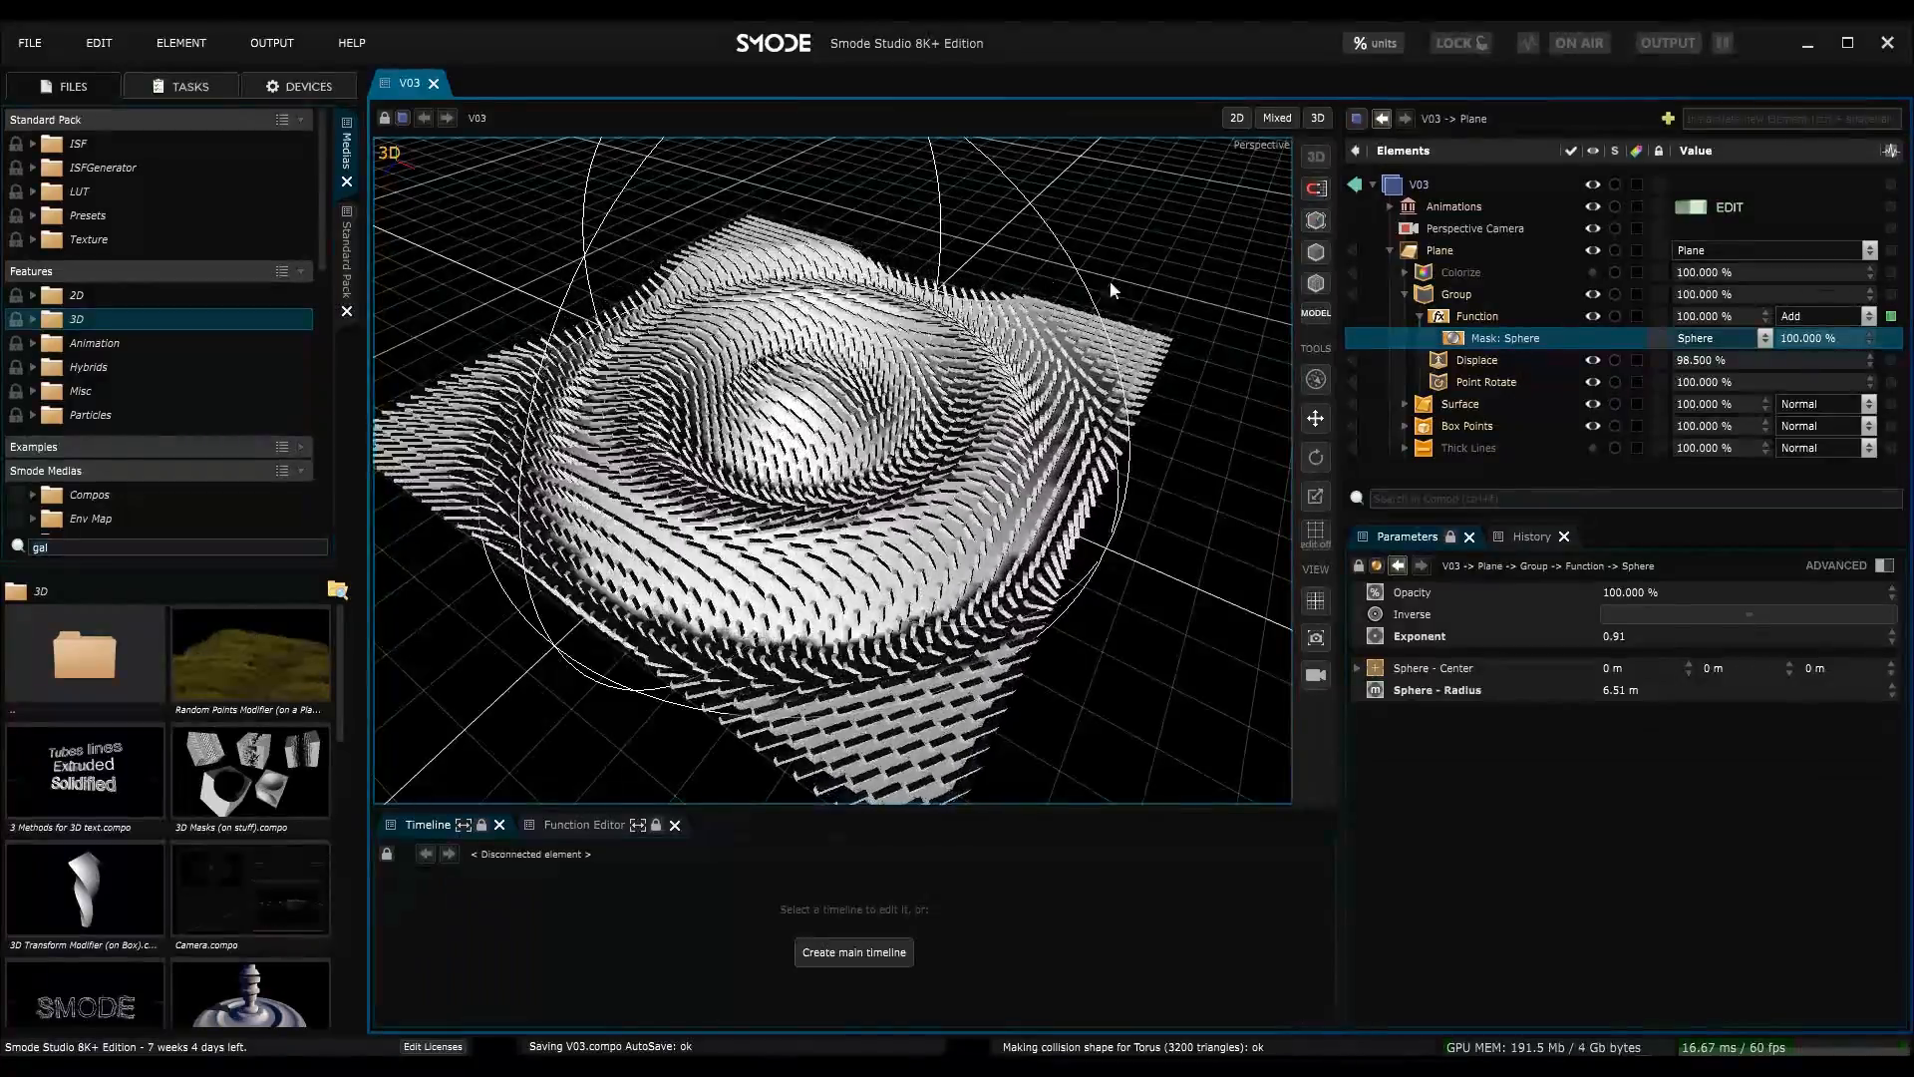
pyautogui.click(1715, 339)
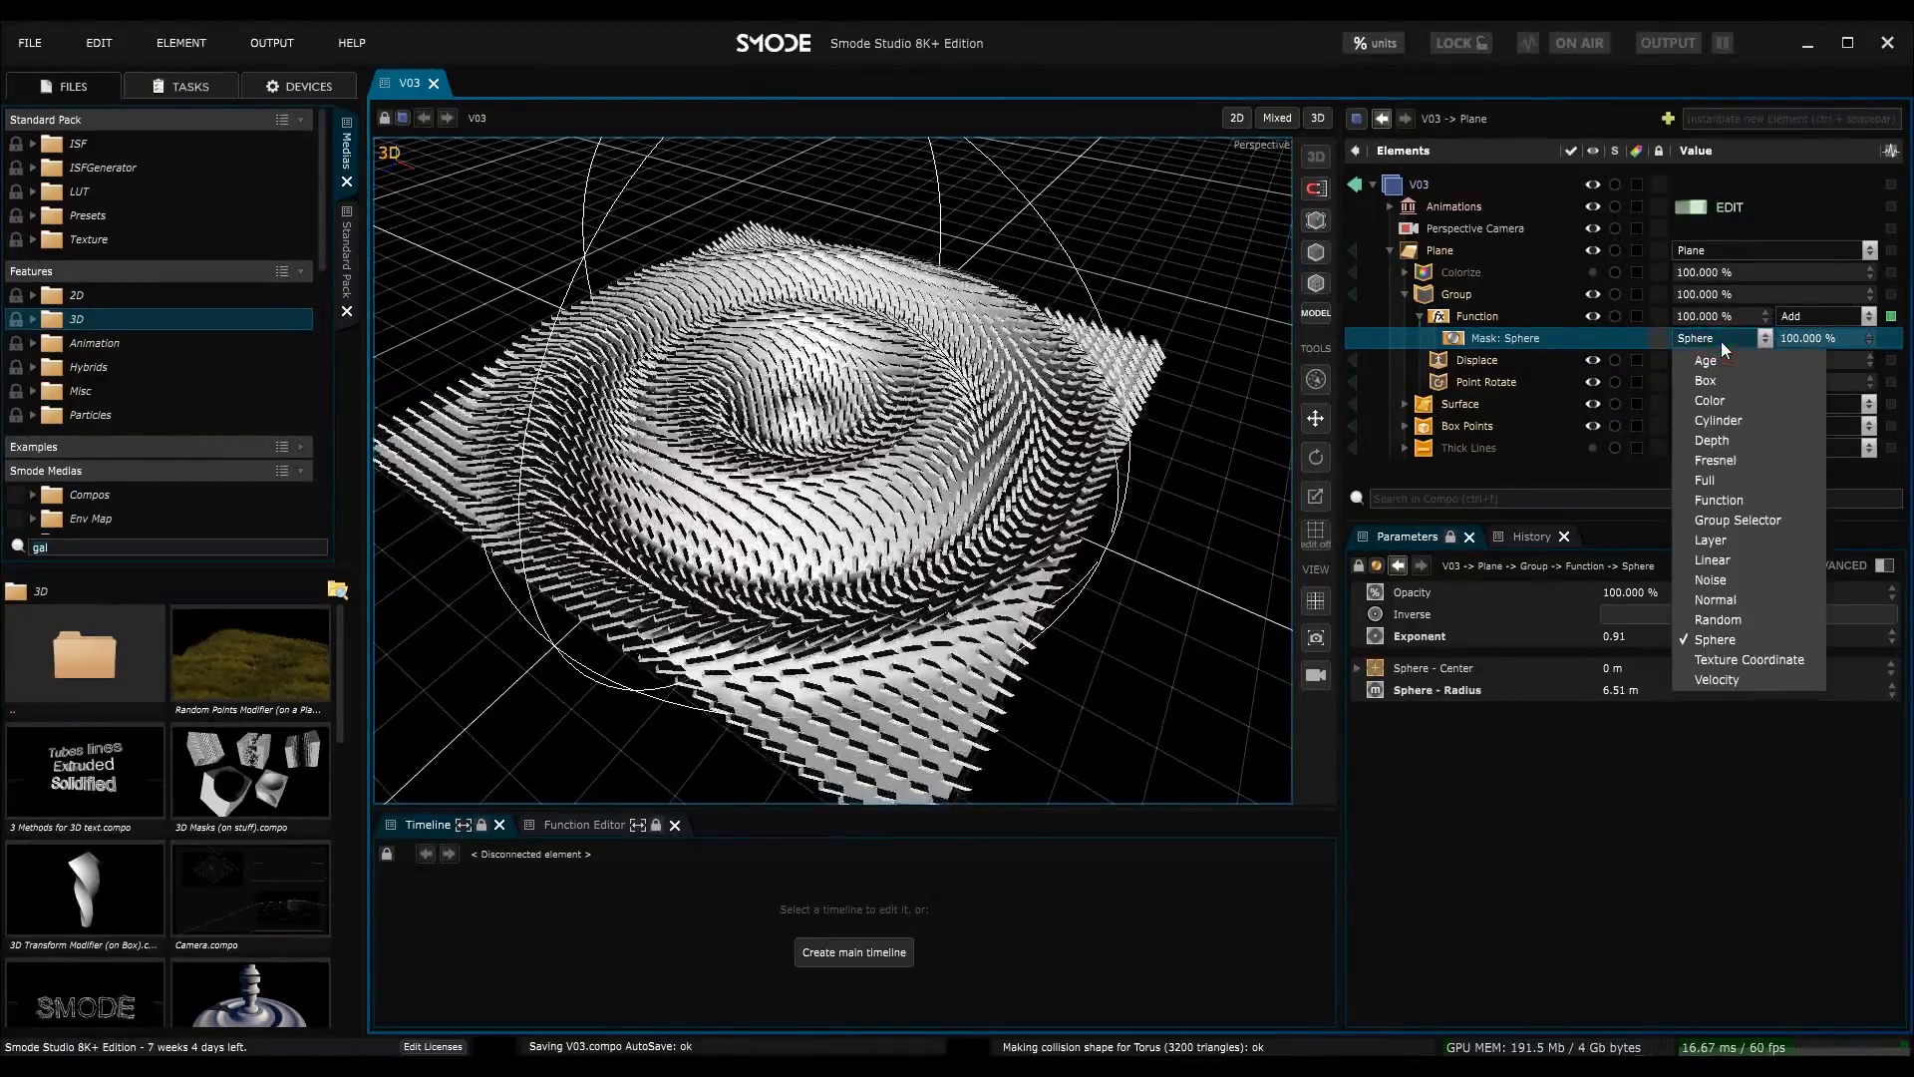
pyautogui.click(1772, 658)
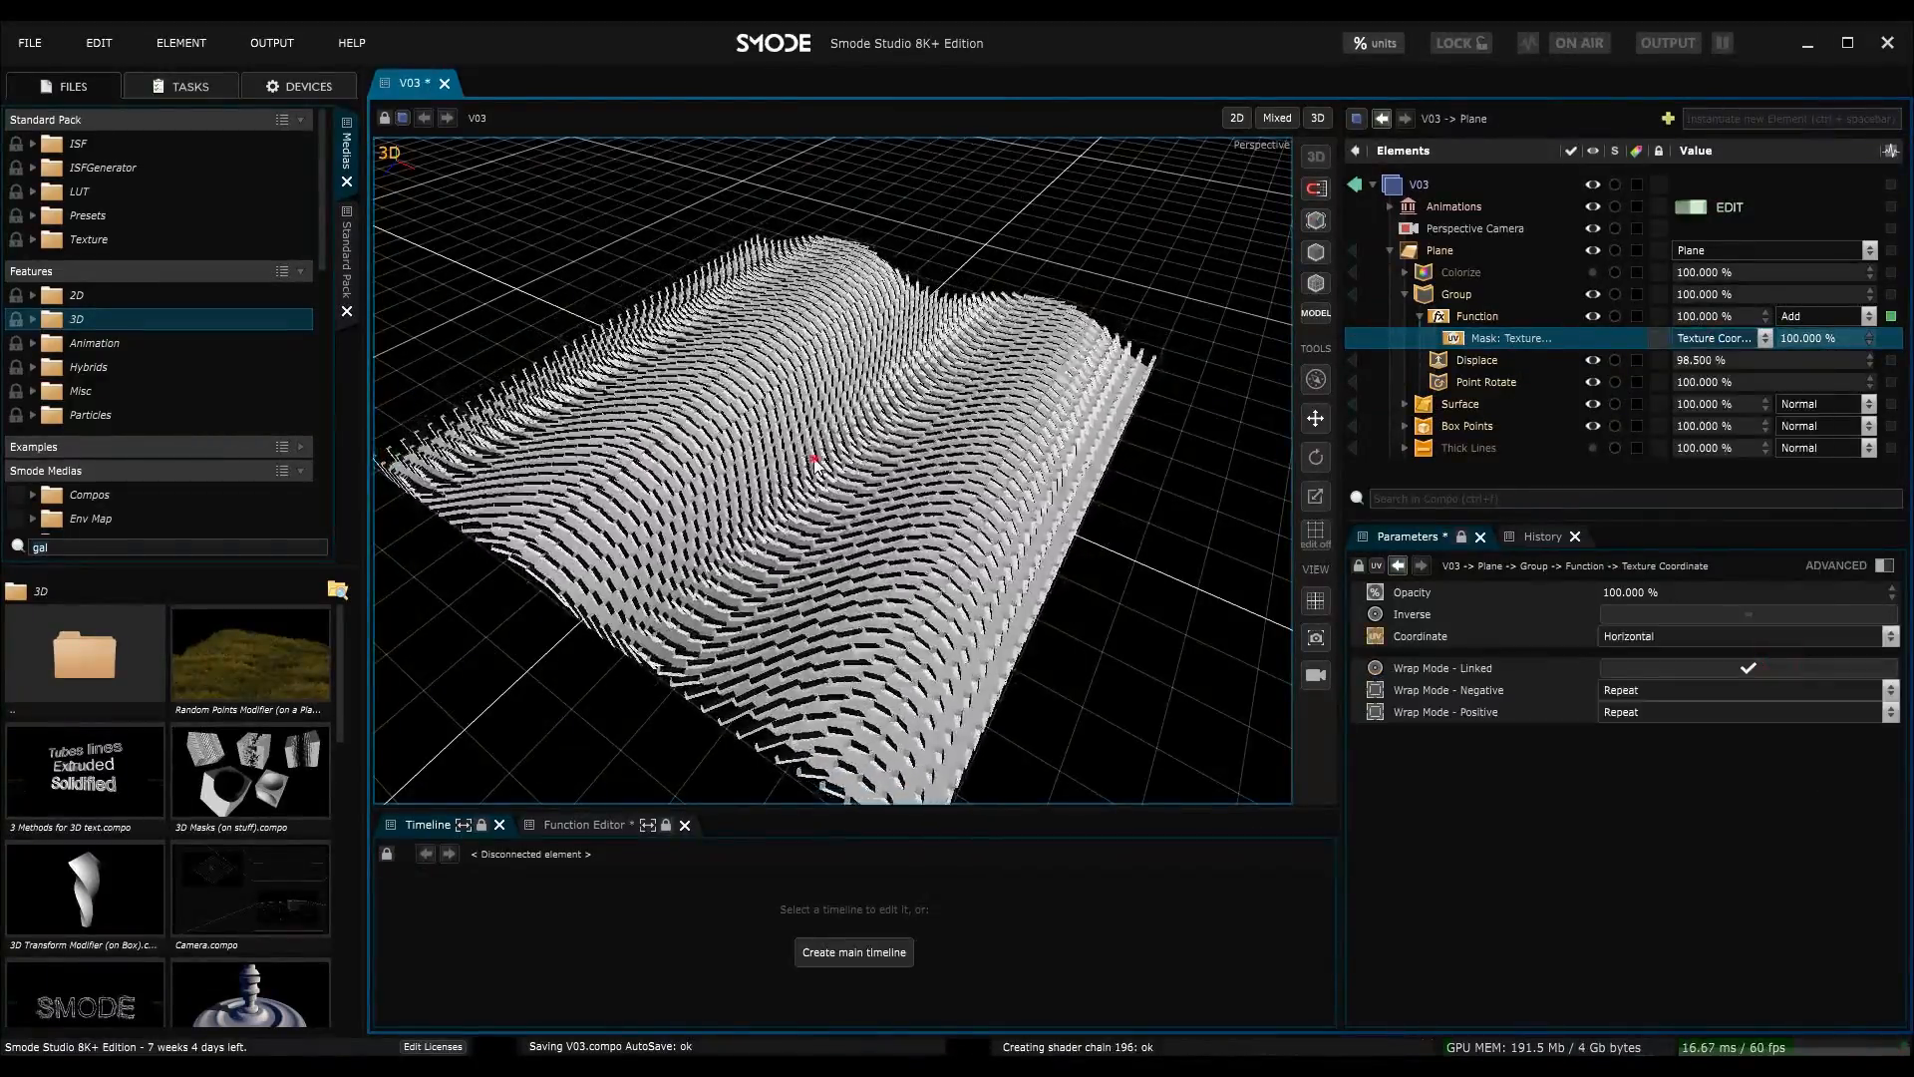
pyautogui.moveTo(917, 395); pyautogui.dragTo(873, 438, button='middle')
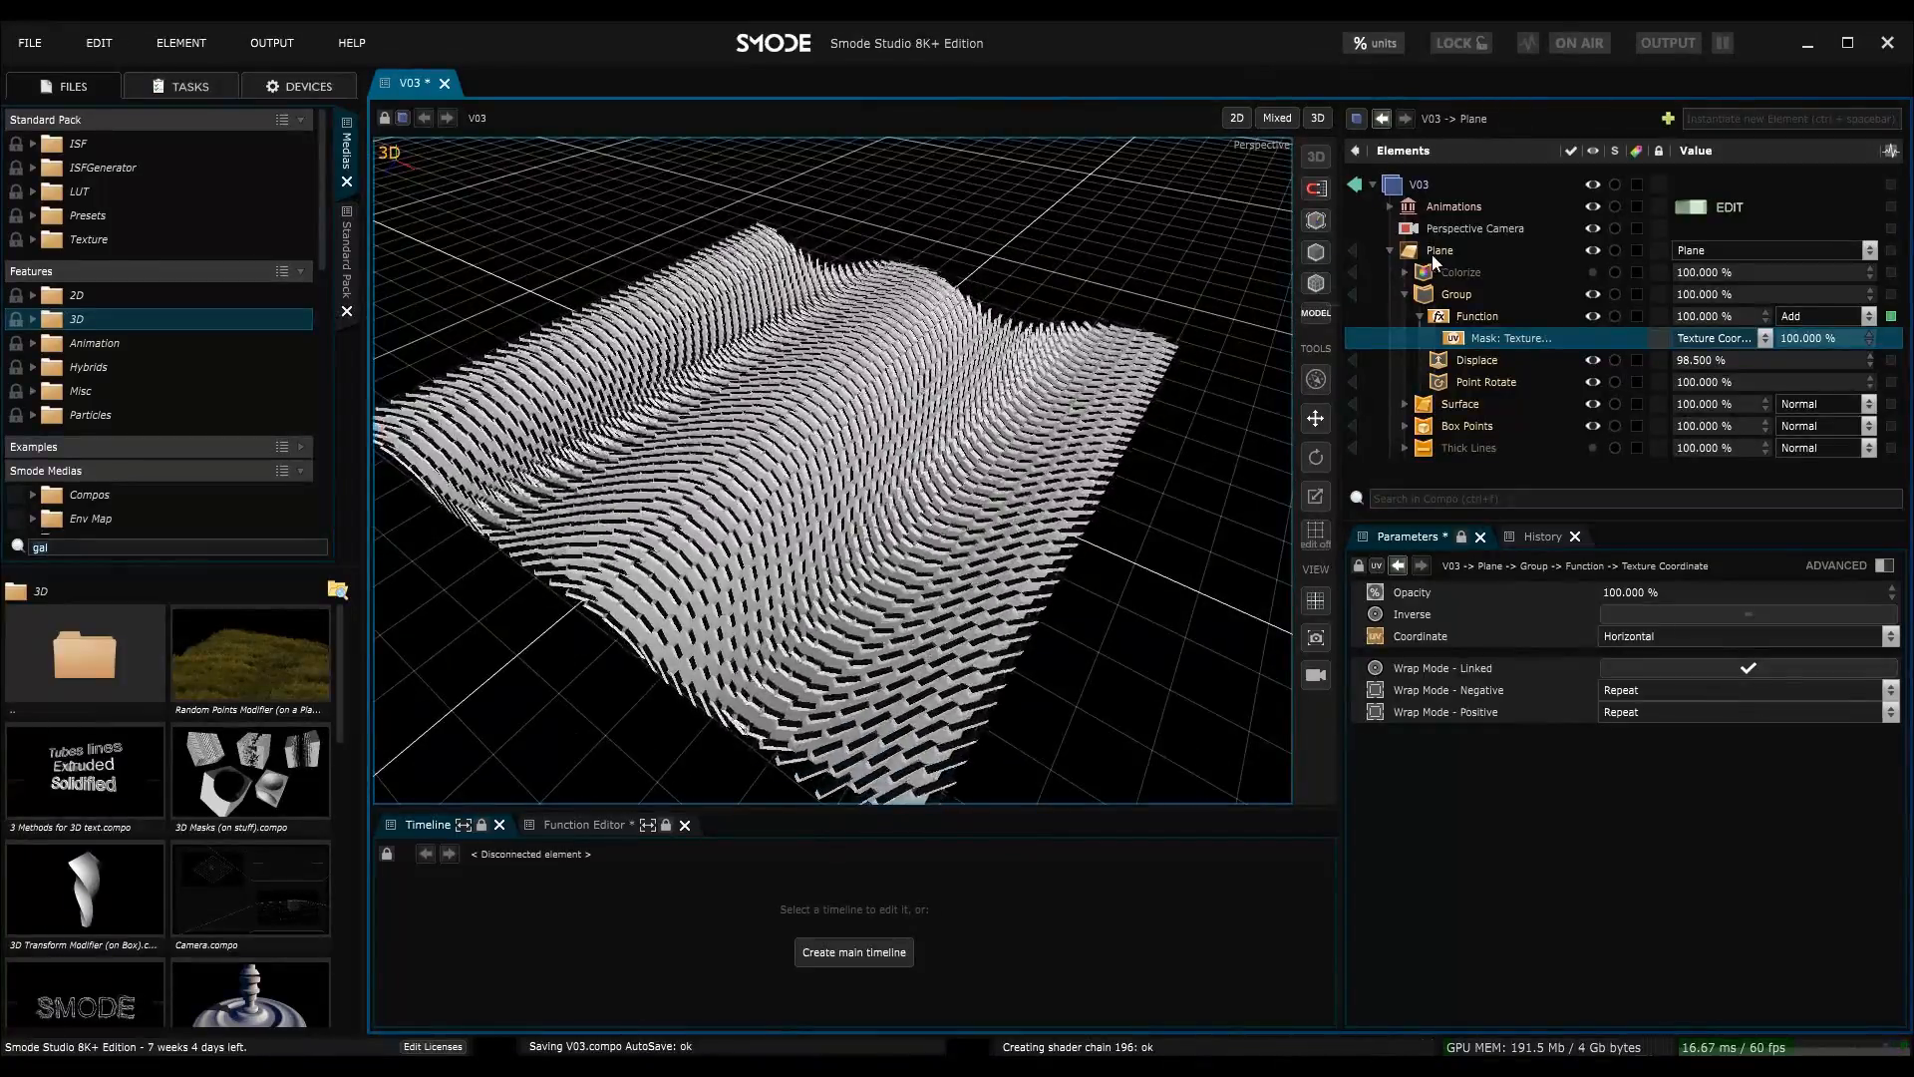
# - Change the plane geometry to a Torus with a ring radius of 5.04 m and a thickness of 0.12 m
pyautogui.click(1438, 251)
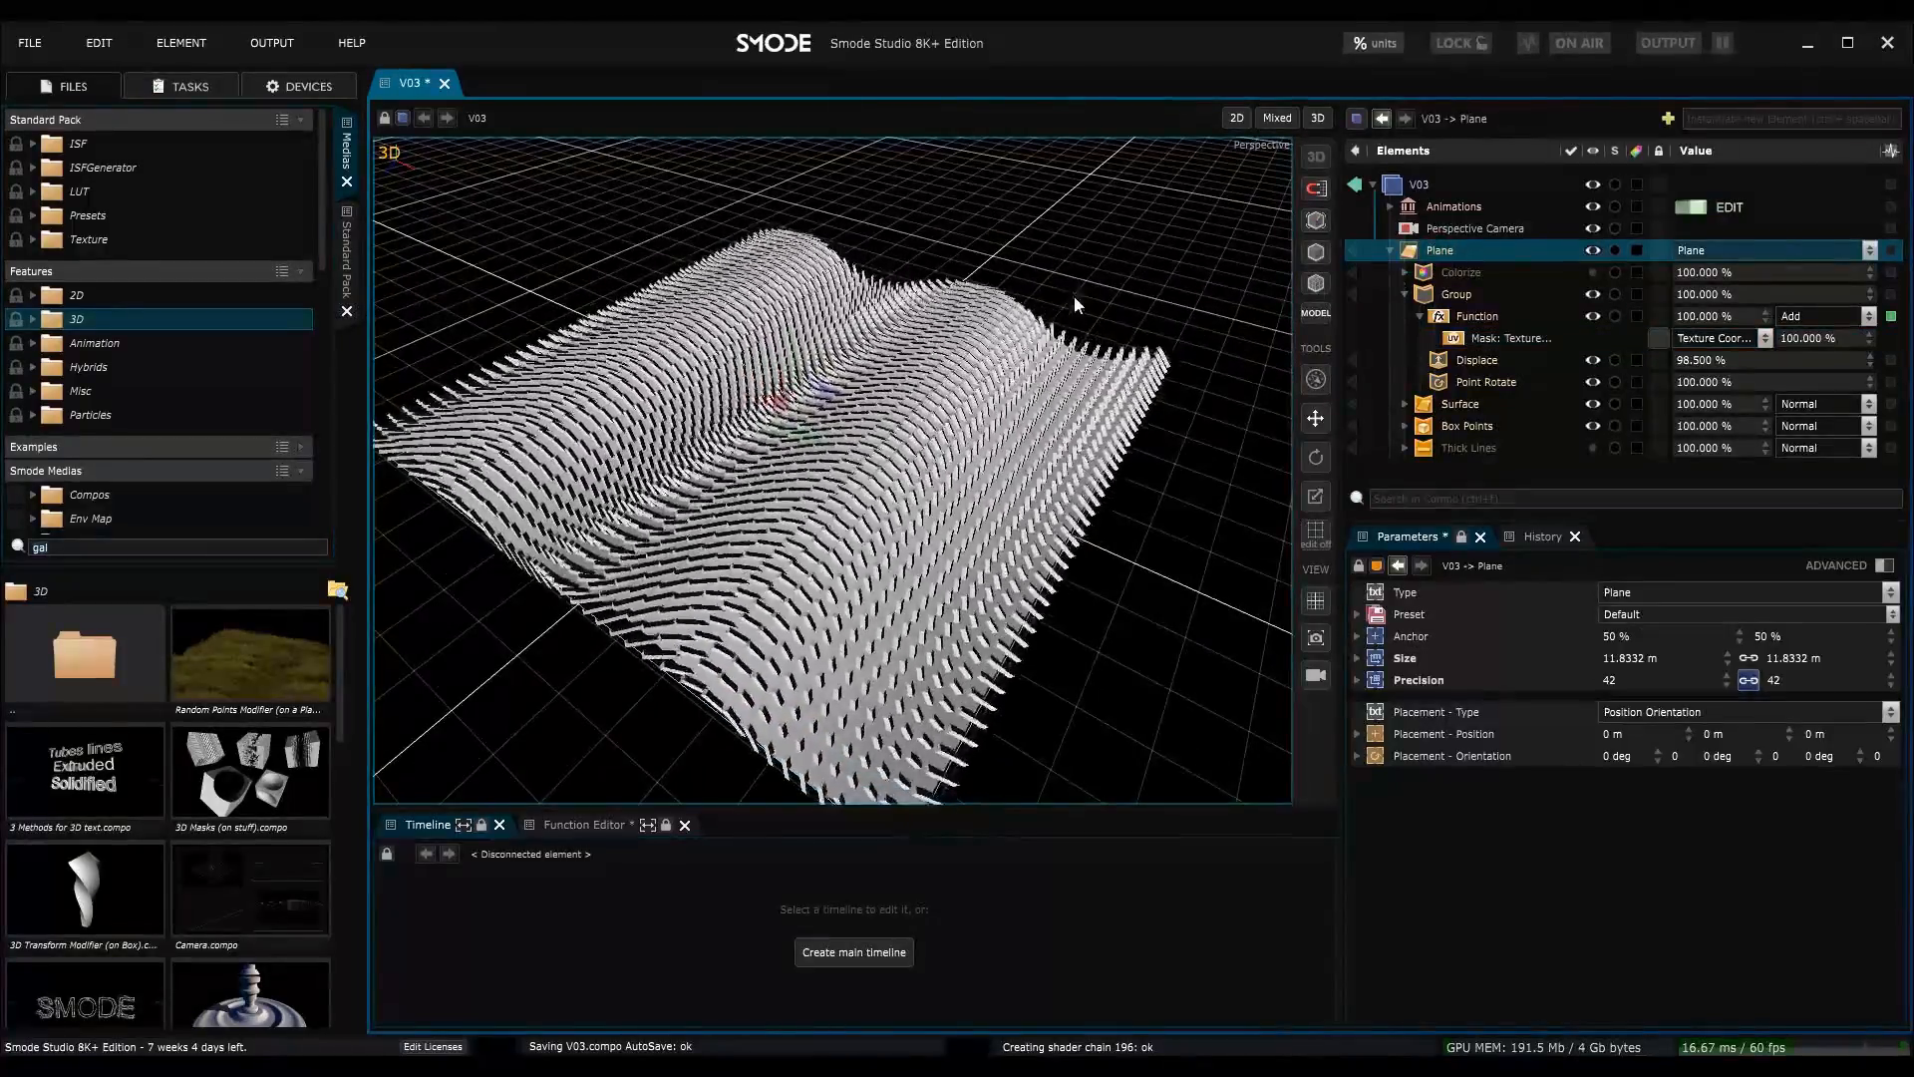
pyautogui.click(1715, 250)
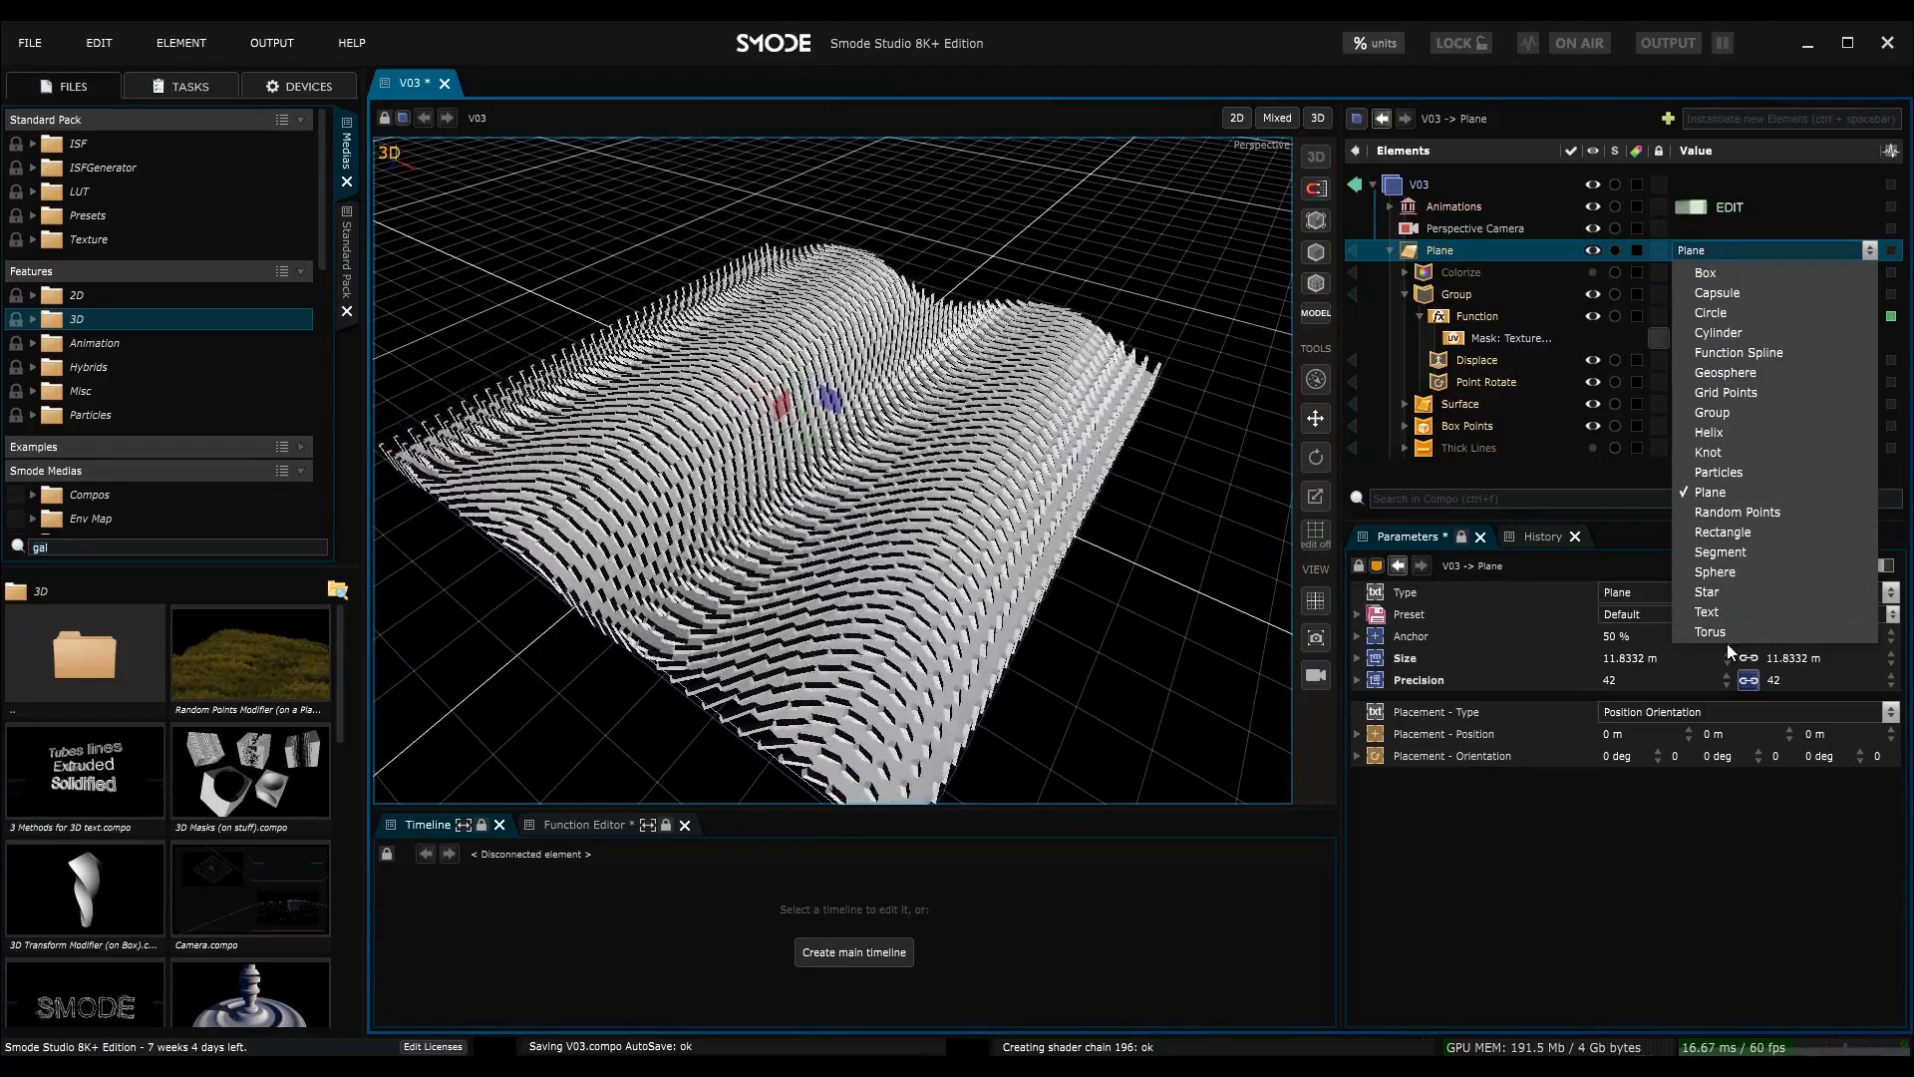
pyautogui.click(1726, 630)
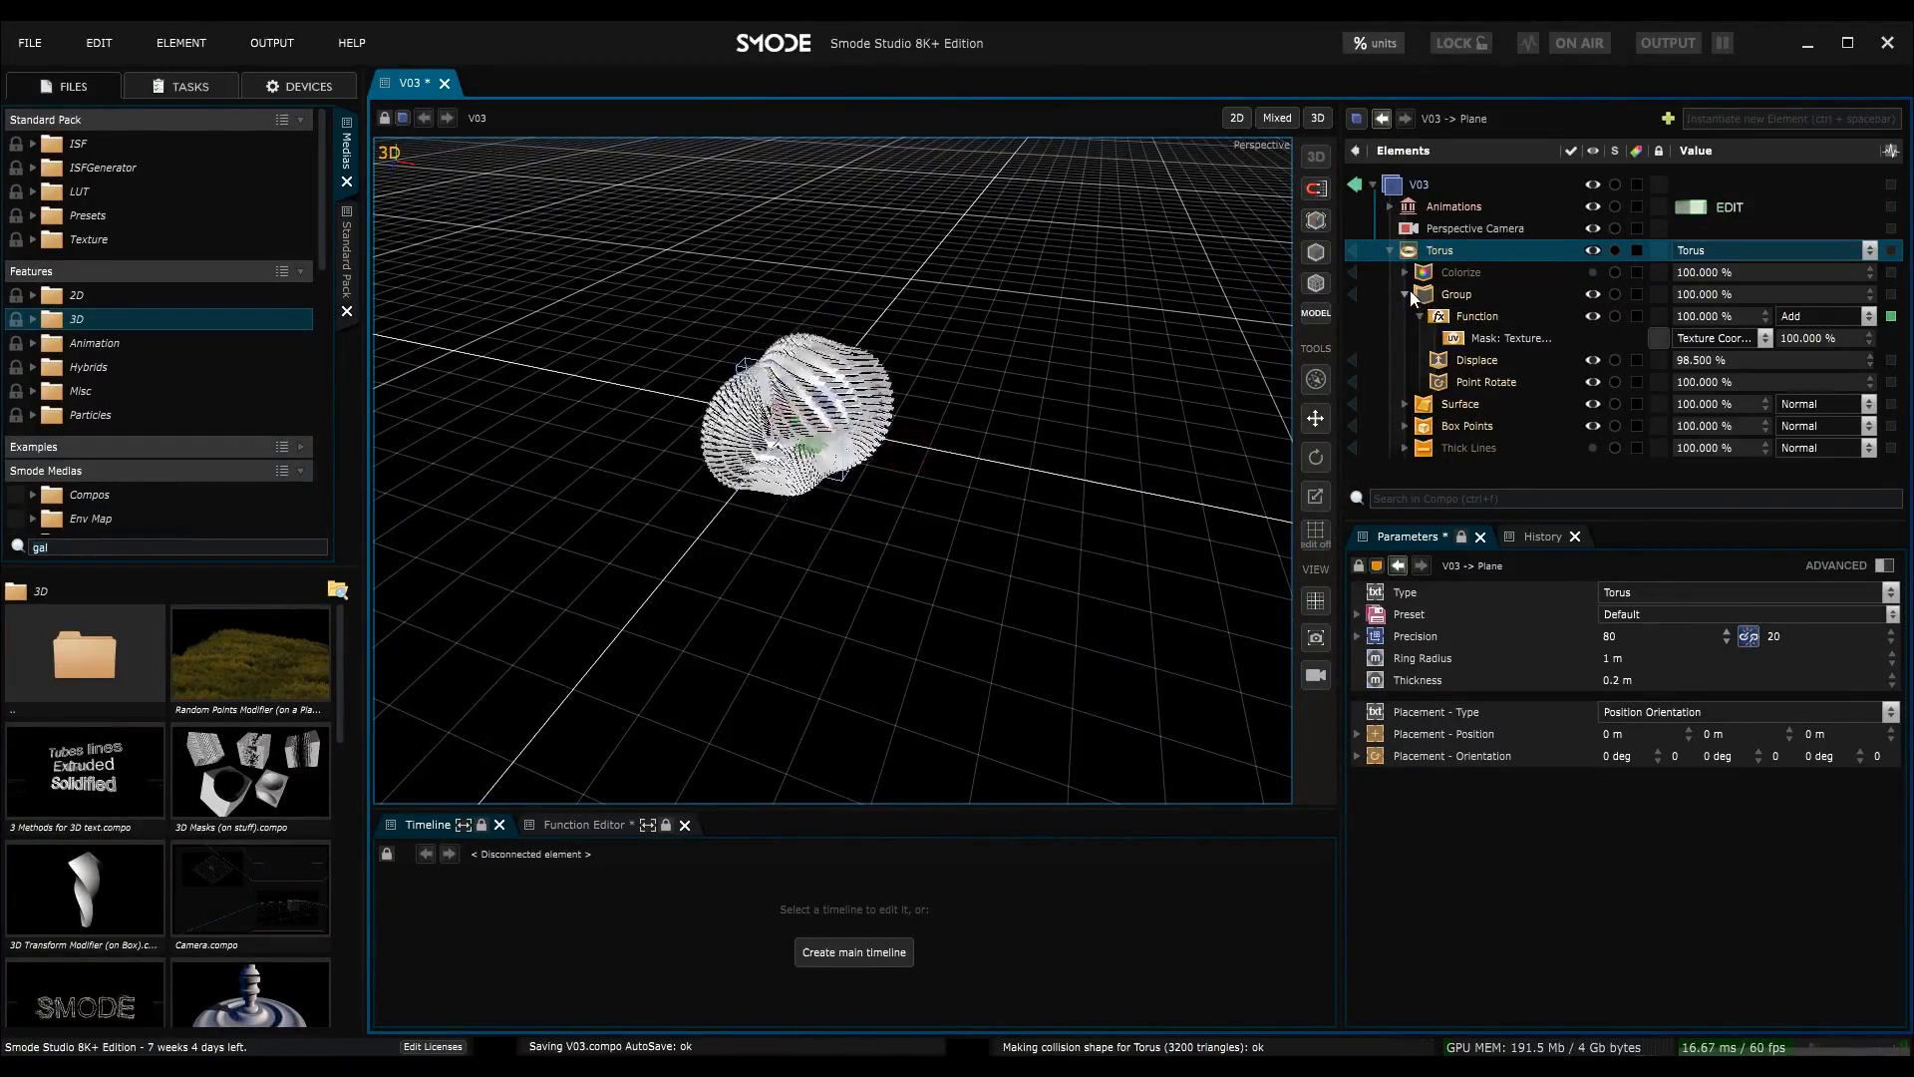
pyautogui.click(1404, 294)
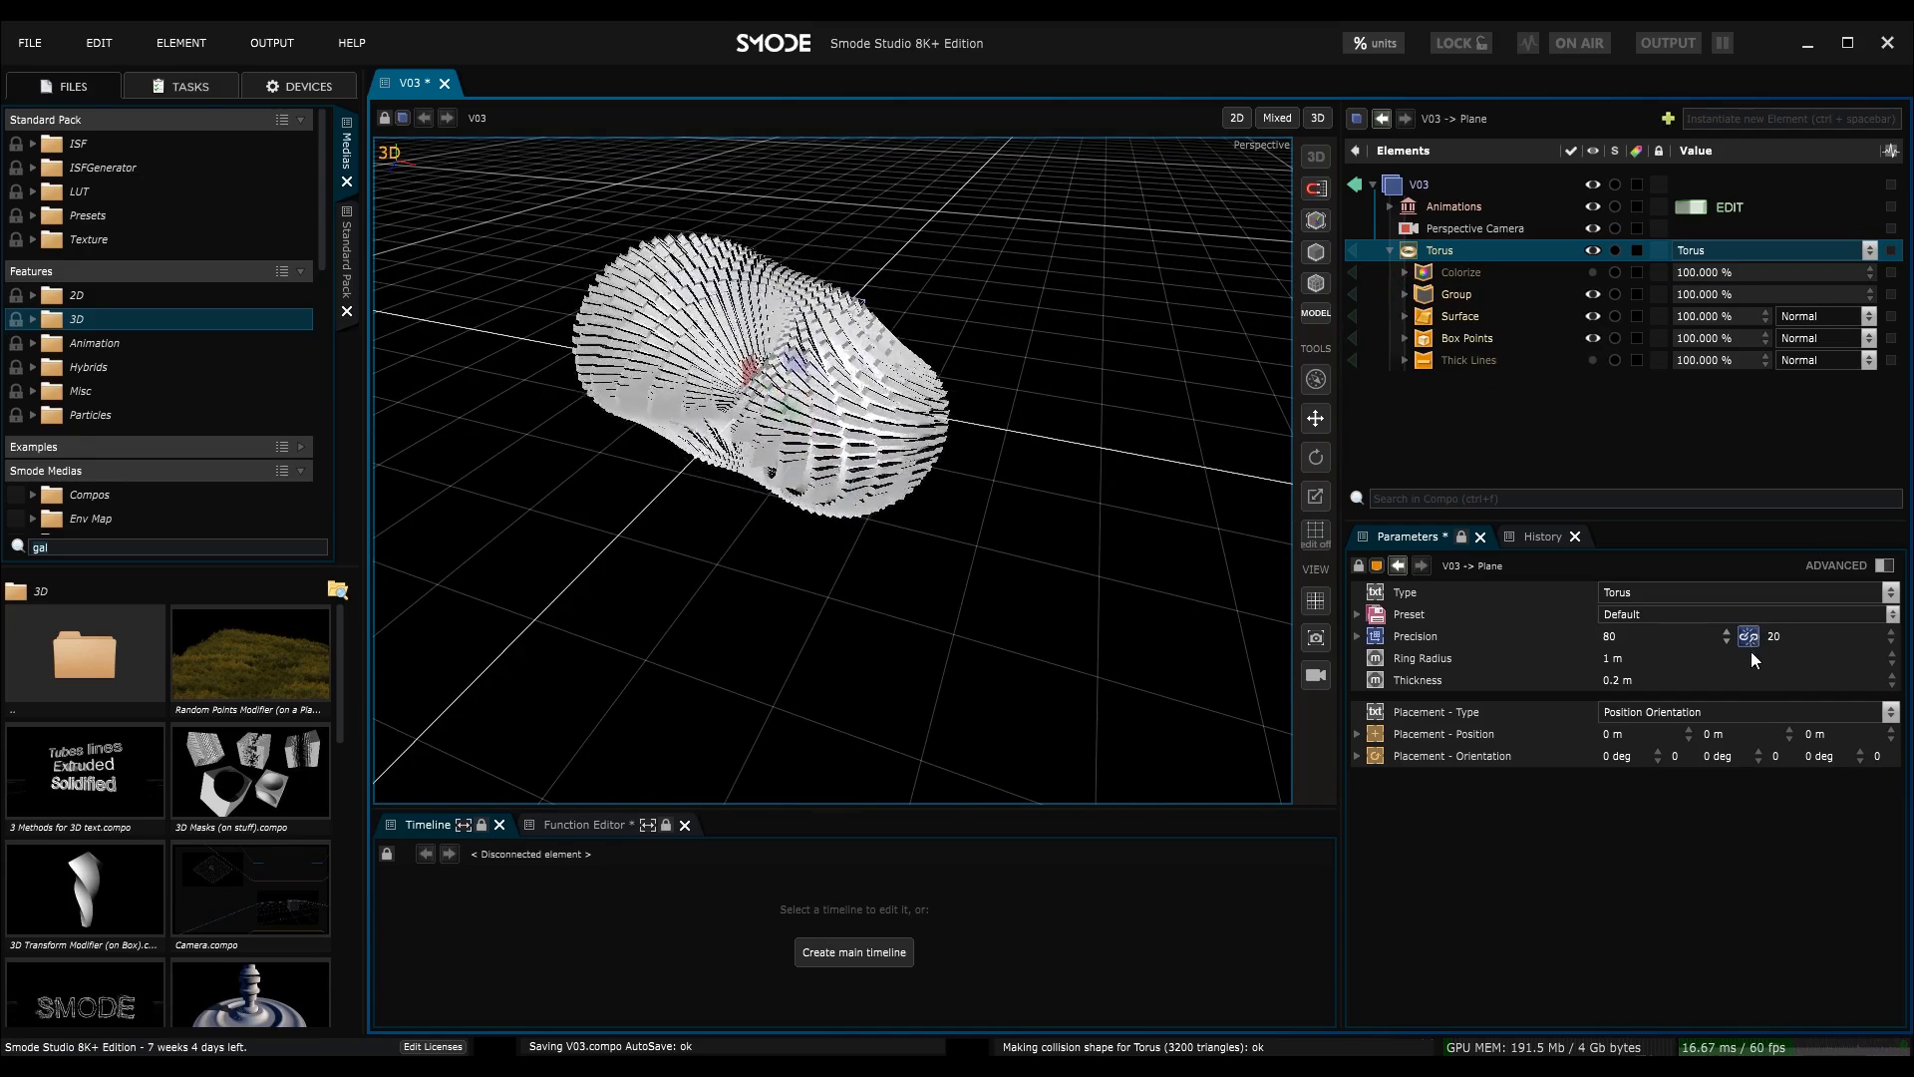
pyautogui.moveTo(1625, 680)
pyautogui.mouseDown()
pyautogui.moveTo(1607, 660)
pyautogui.moveTo(1650, 620)
pyautogui.moveTo(1654, 704)
pyautogui.mouseUp()
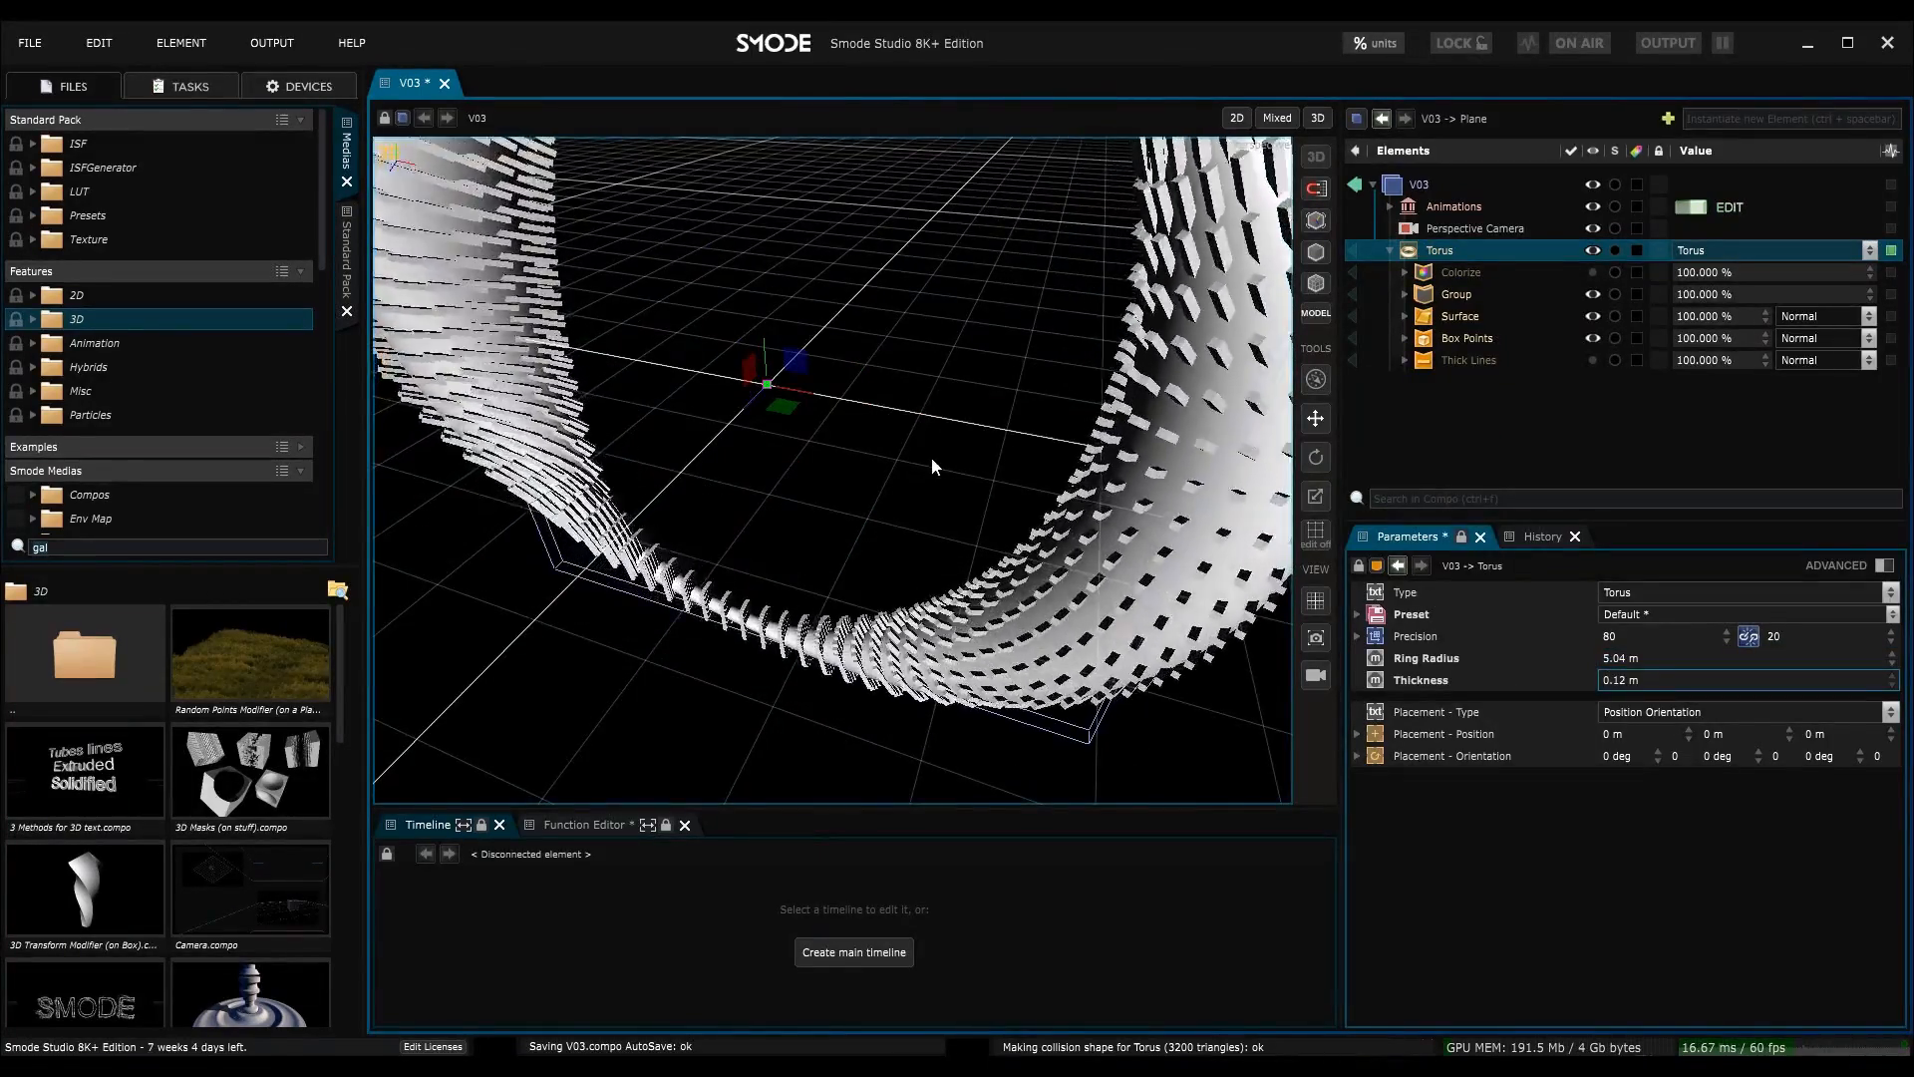
pyautogui.scroll(-3, 907, 498)
pyautogui.keyDown('alt'); pyautogui.moveTo(907, 541); pyautogui.dragTo(954, 514); pyautogui.keyUp('alt')
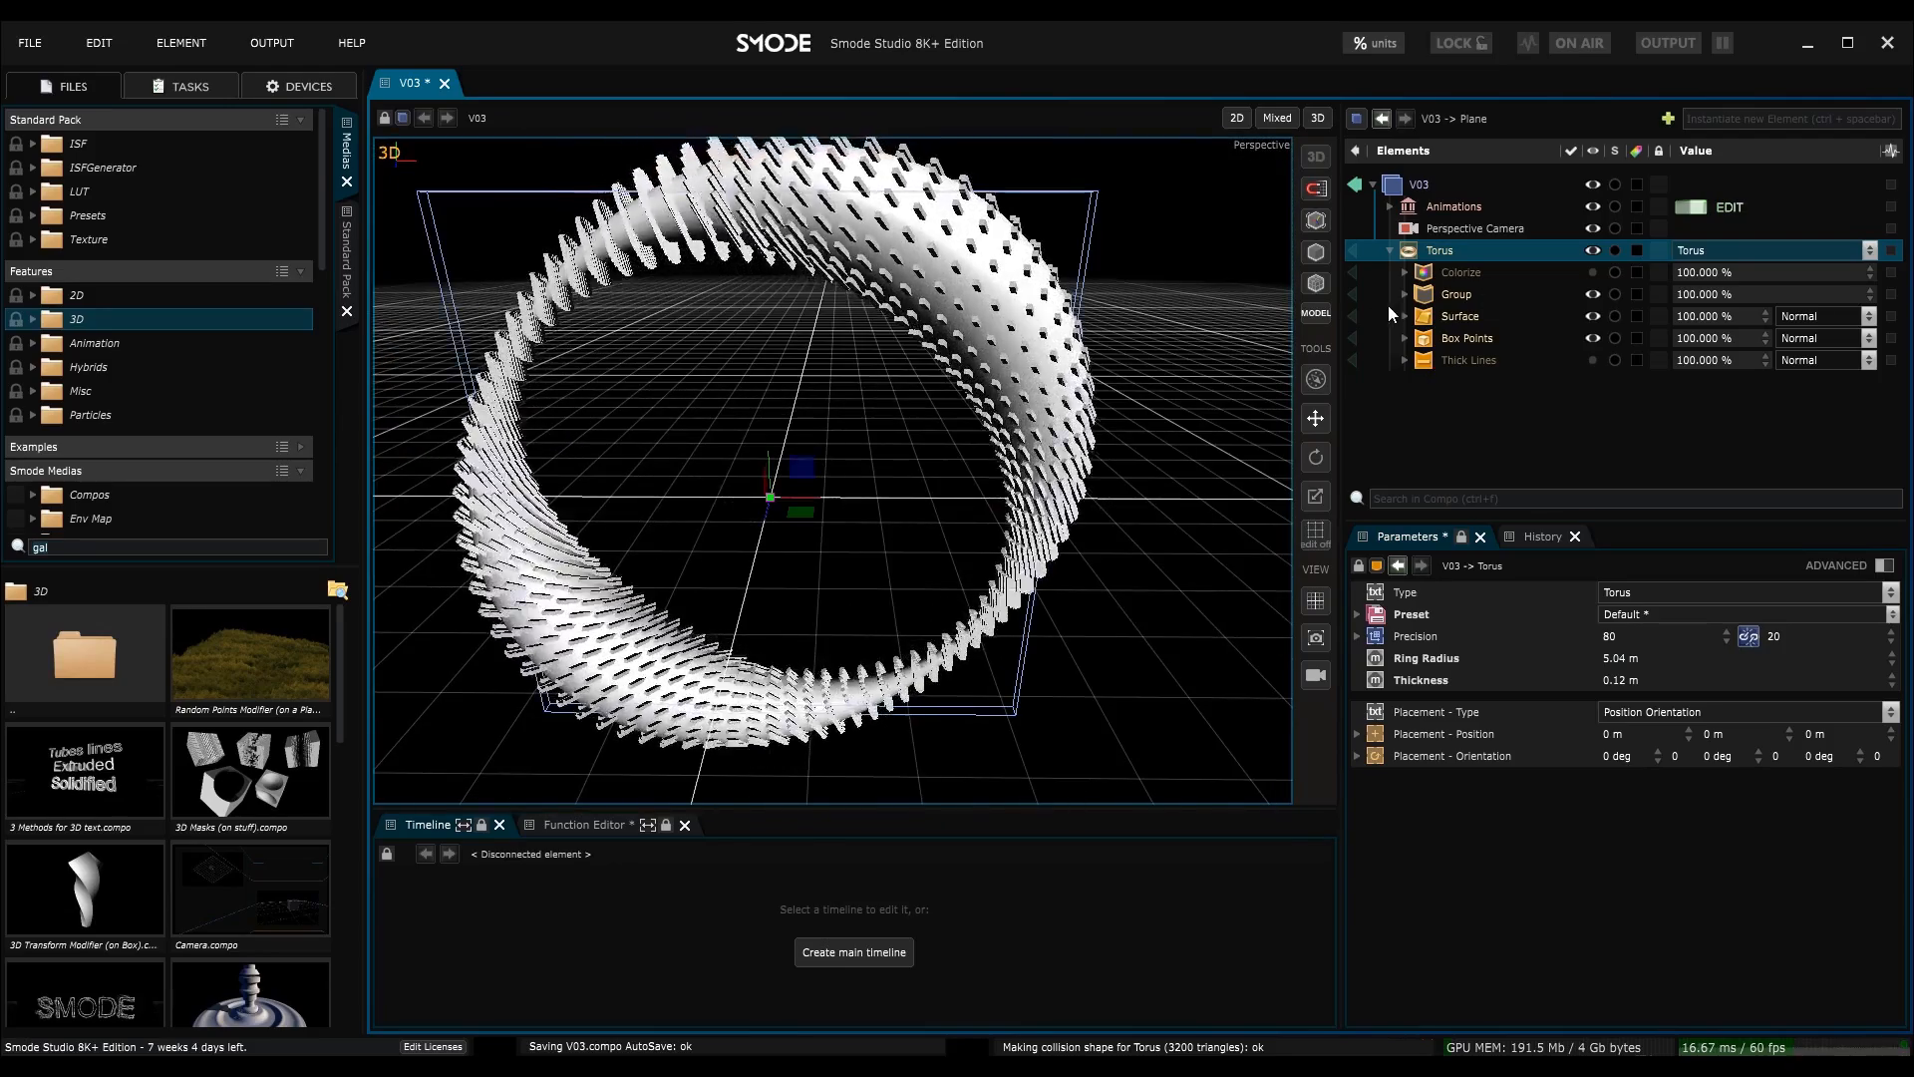
# - Set the Function mask's repetitions to 8 in the torus's modifier group
pyautogui.click(1400, 295)
pyautogui.click(1475, 317)
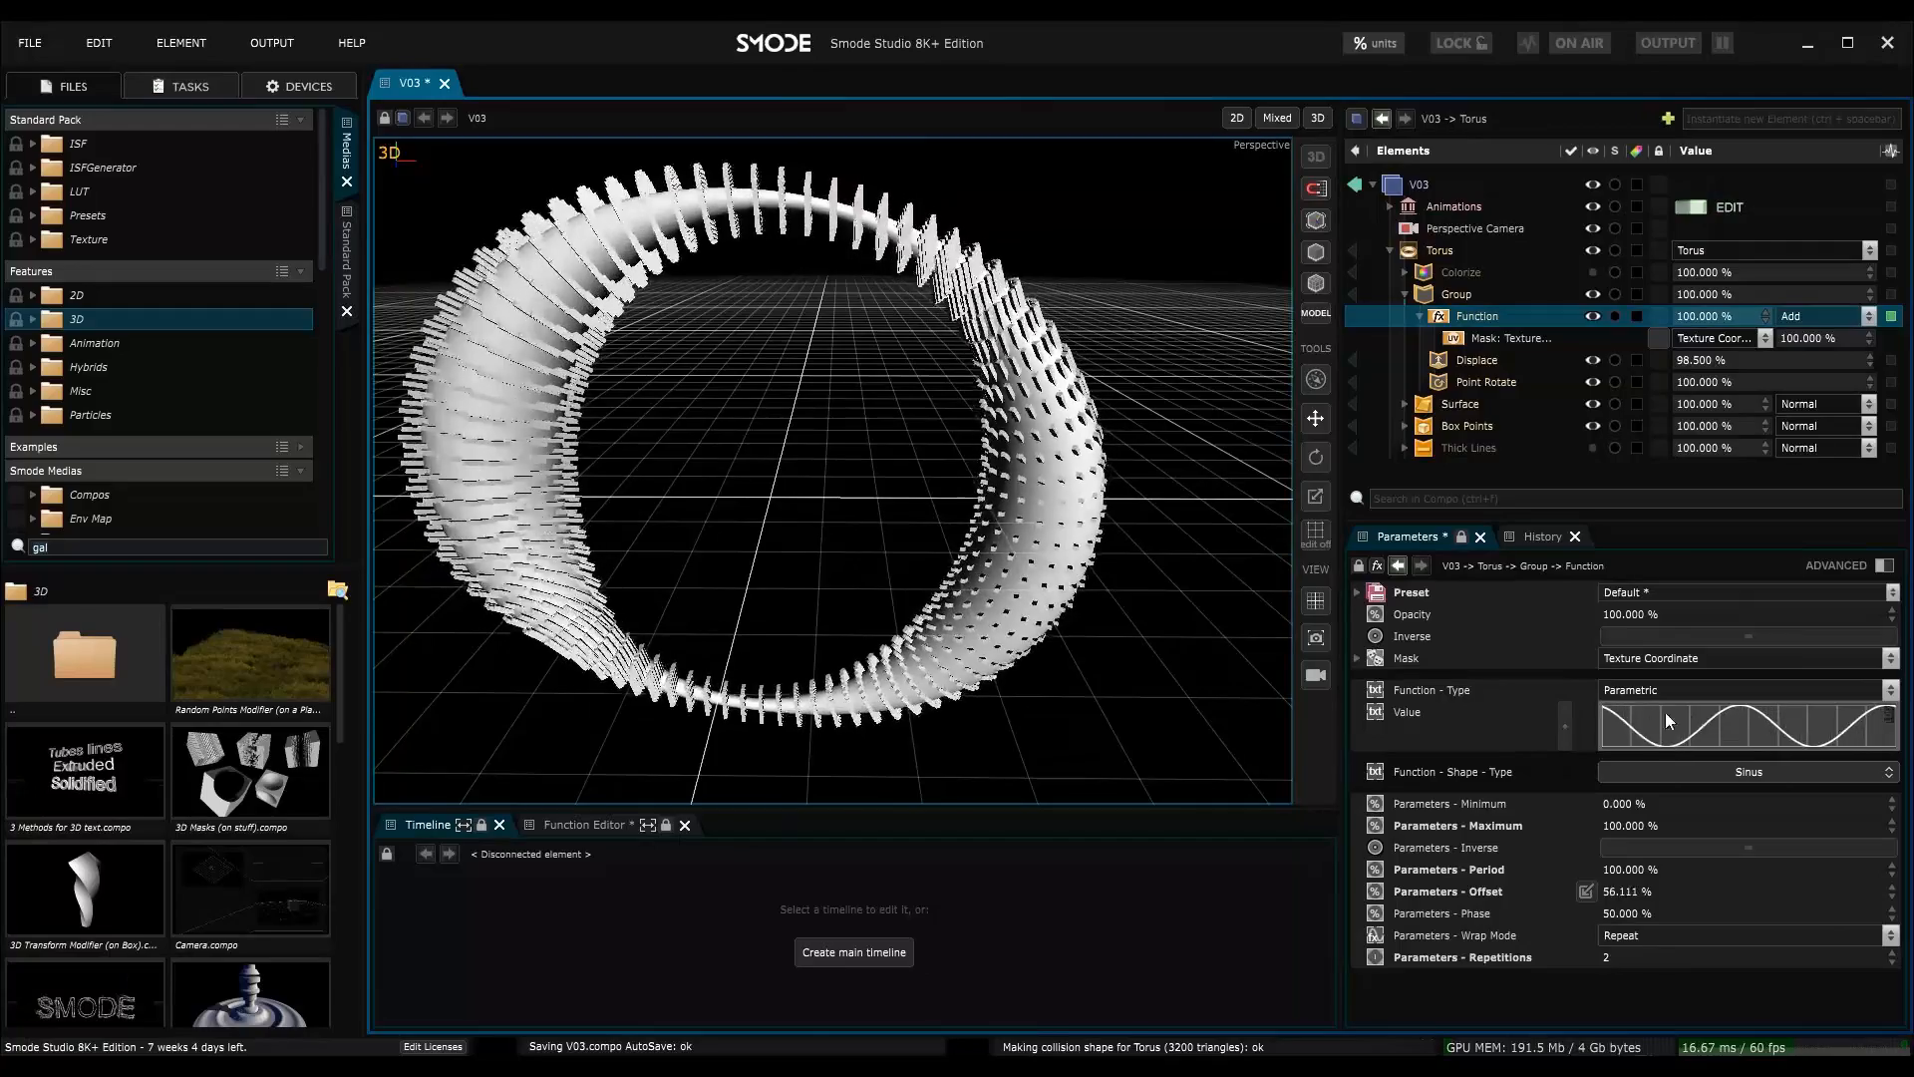
pyautogui.doubleClick(1633, 957)
pyautogui.write('5')
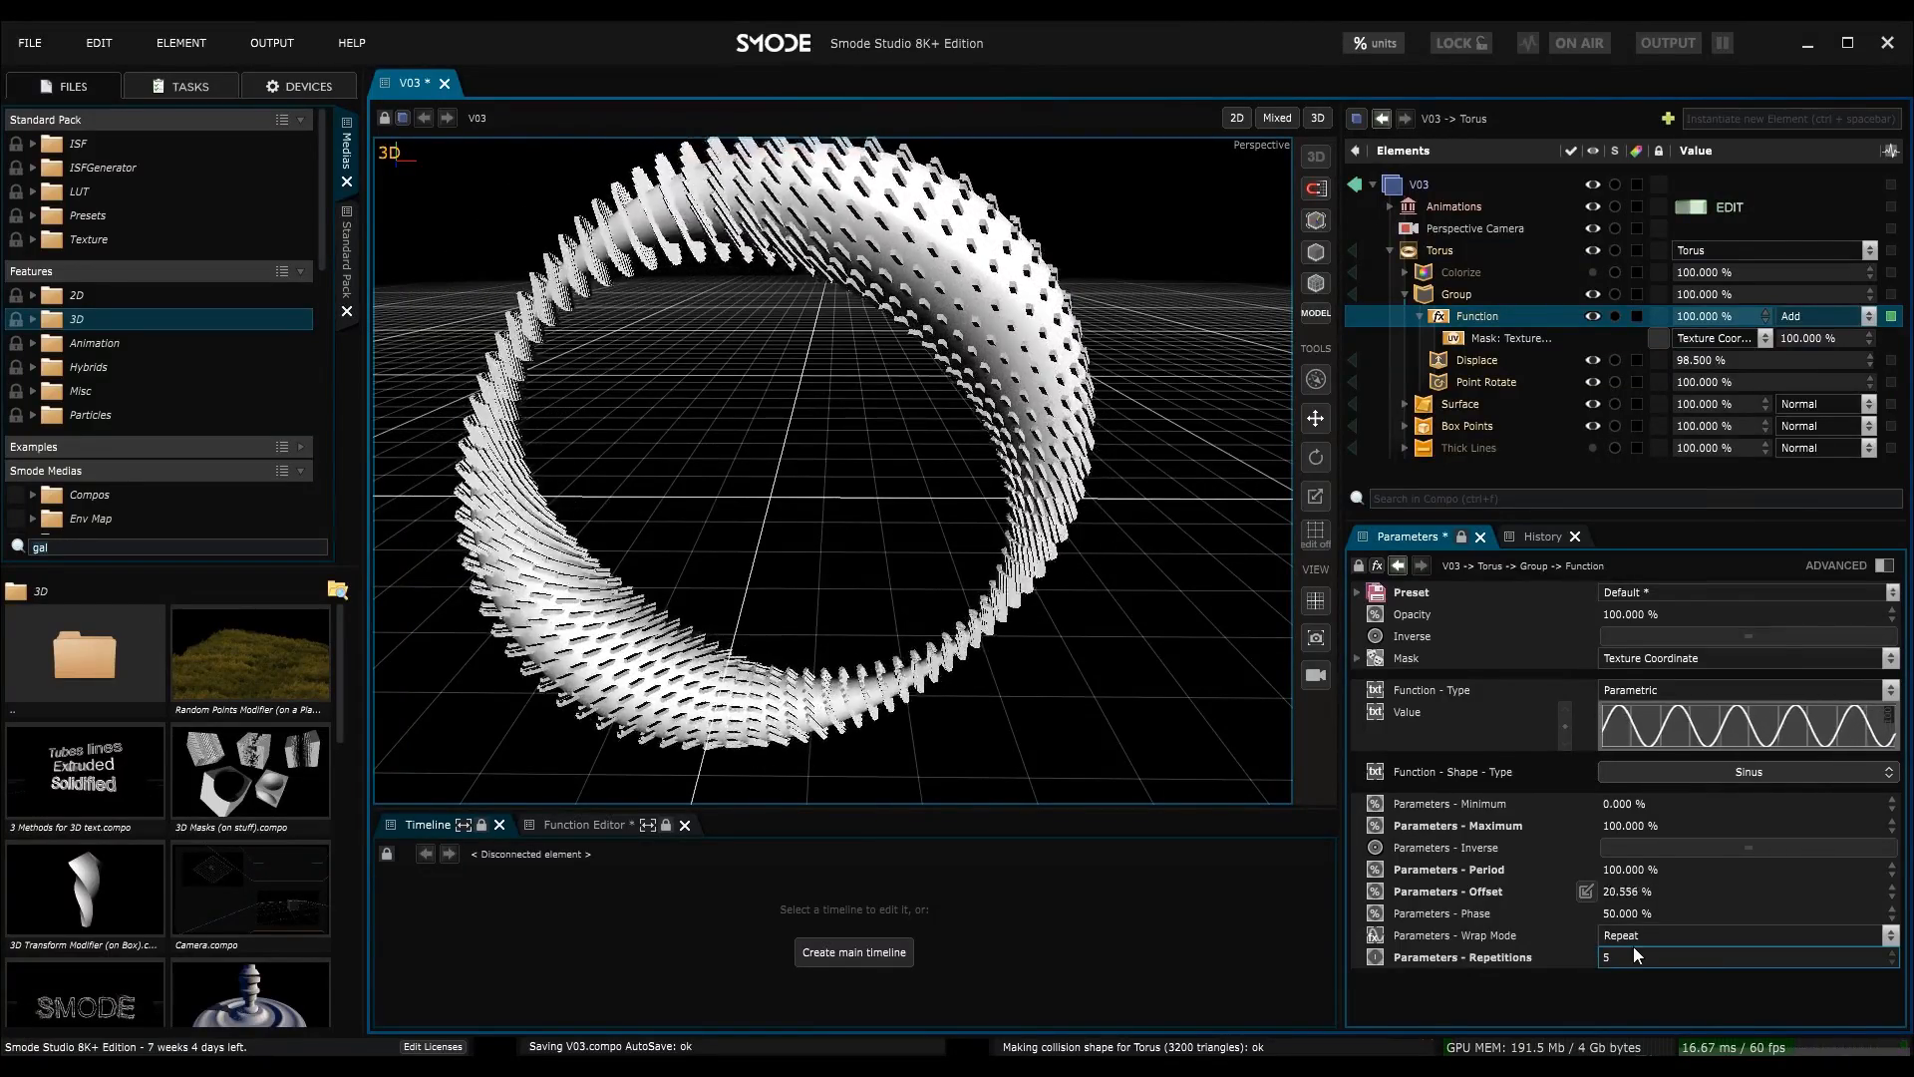
pyautogui.press('BackSpace')
pyautogui.write('8')
pyautogui.press('Return')
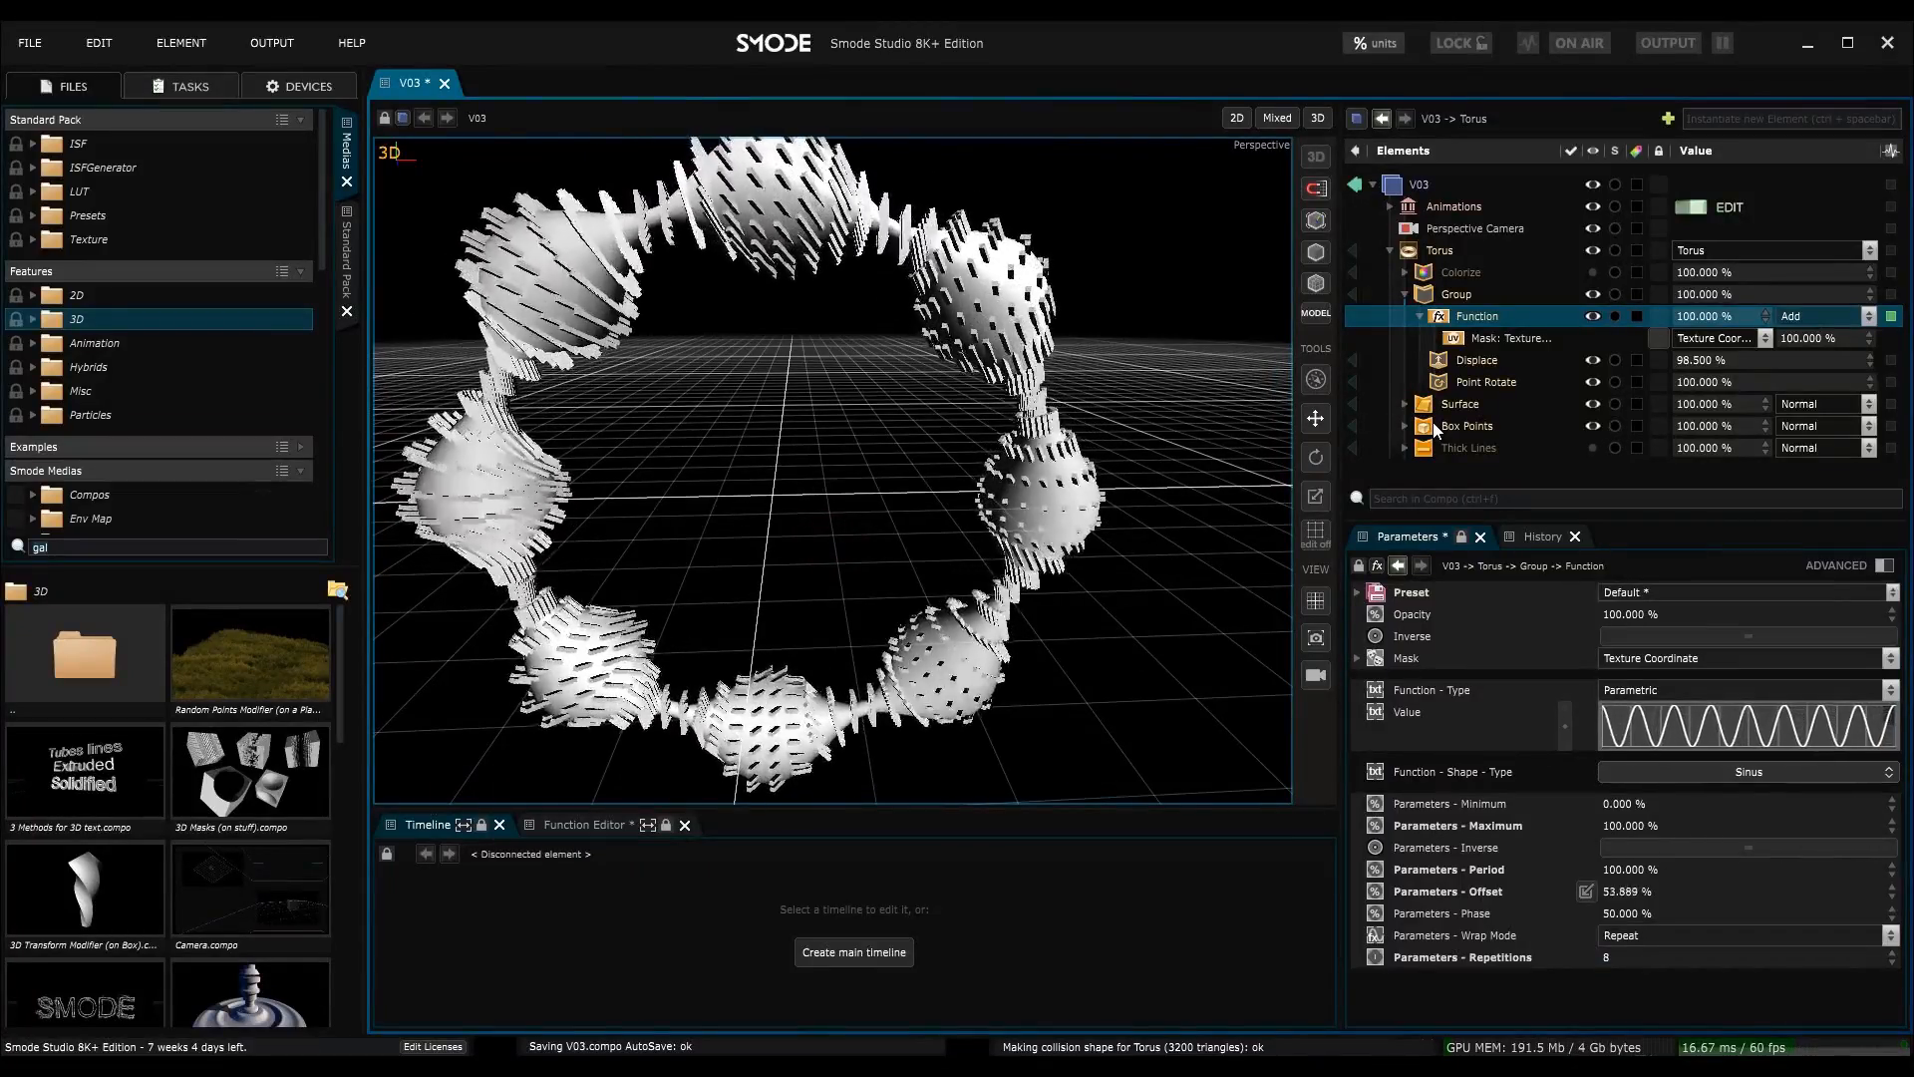
# - Enable the torus's Thick Lines renderer and delete its Surface renderer
pyautogui.click(1458, 402)
pyautogui.press('h')
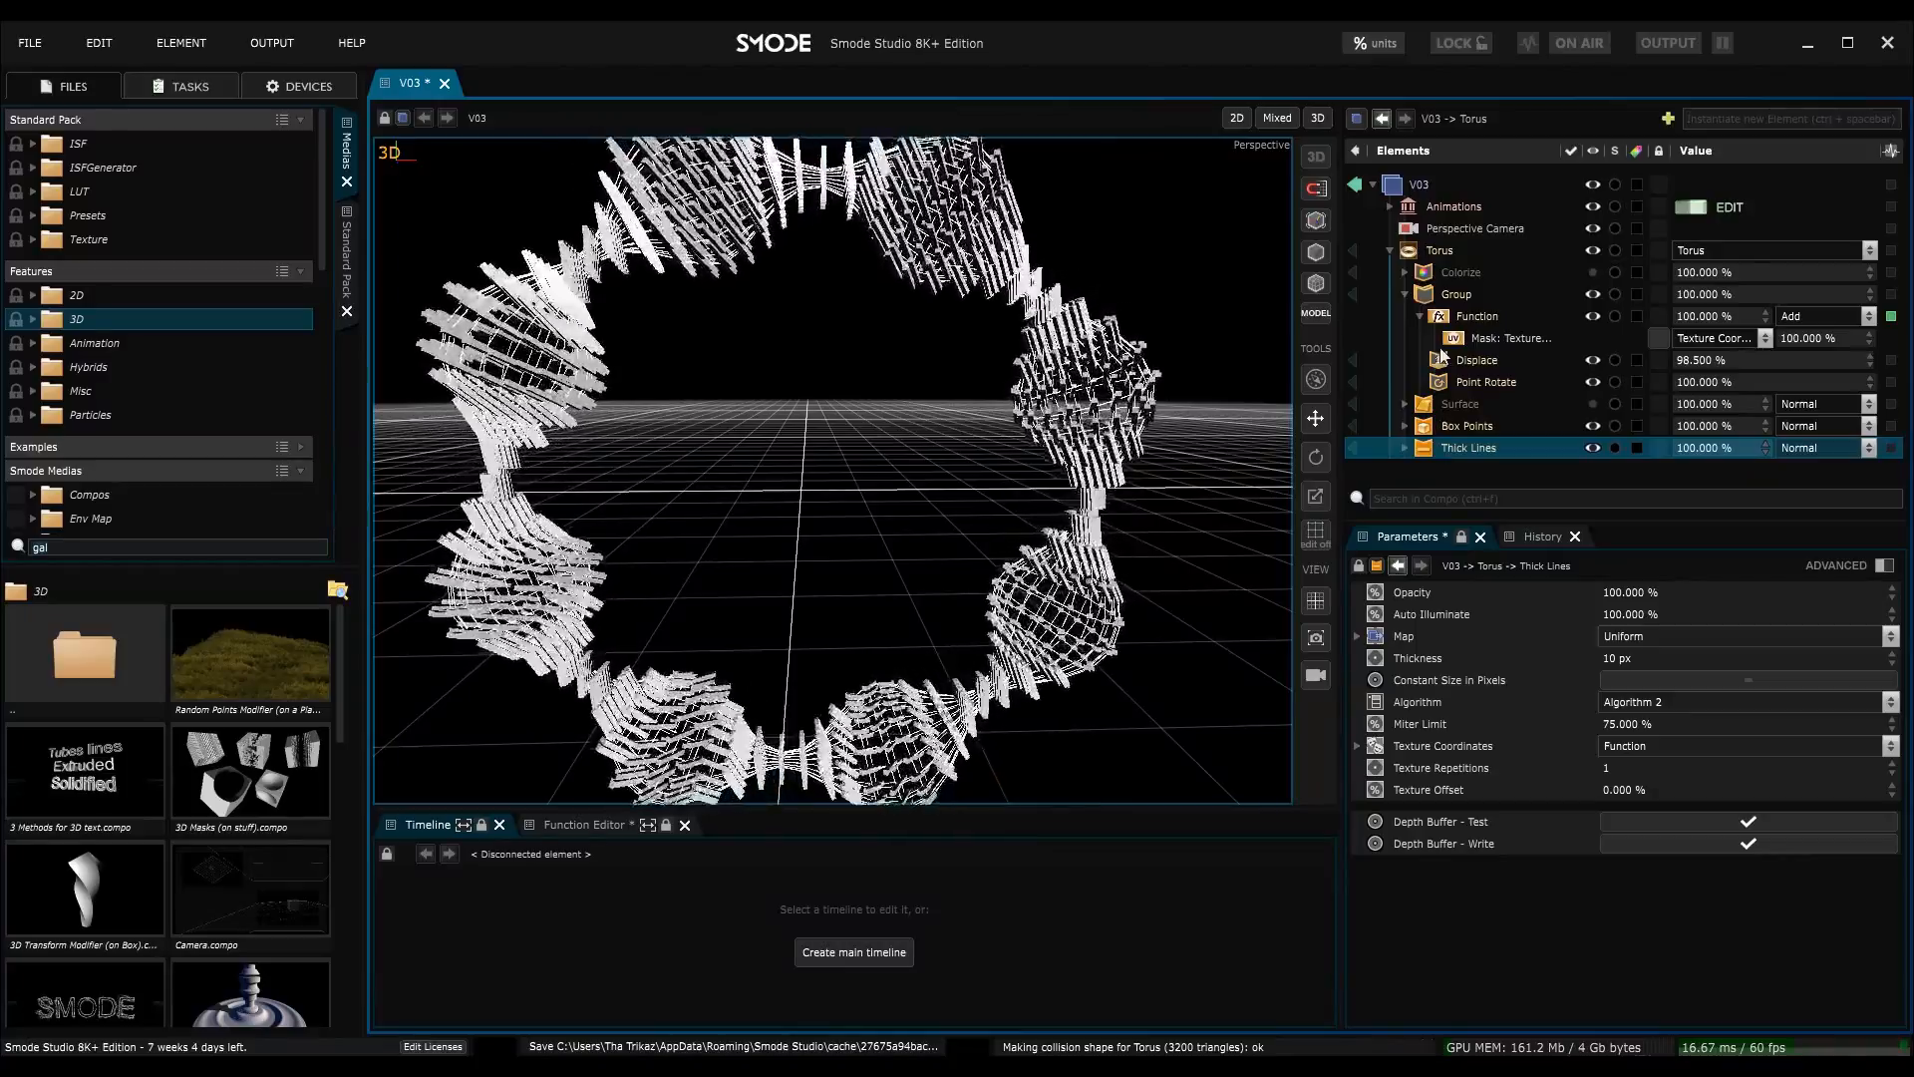
pyautogui.click(1407, 293)
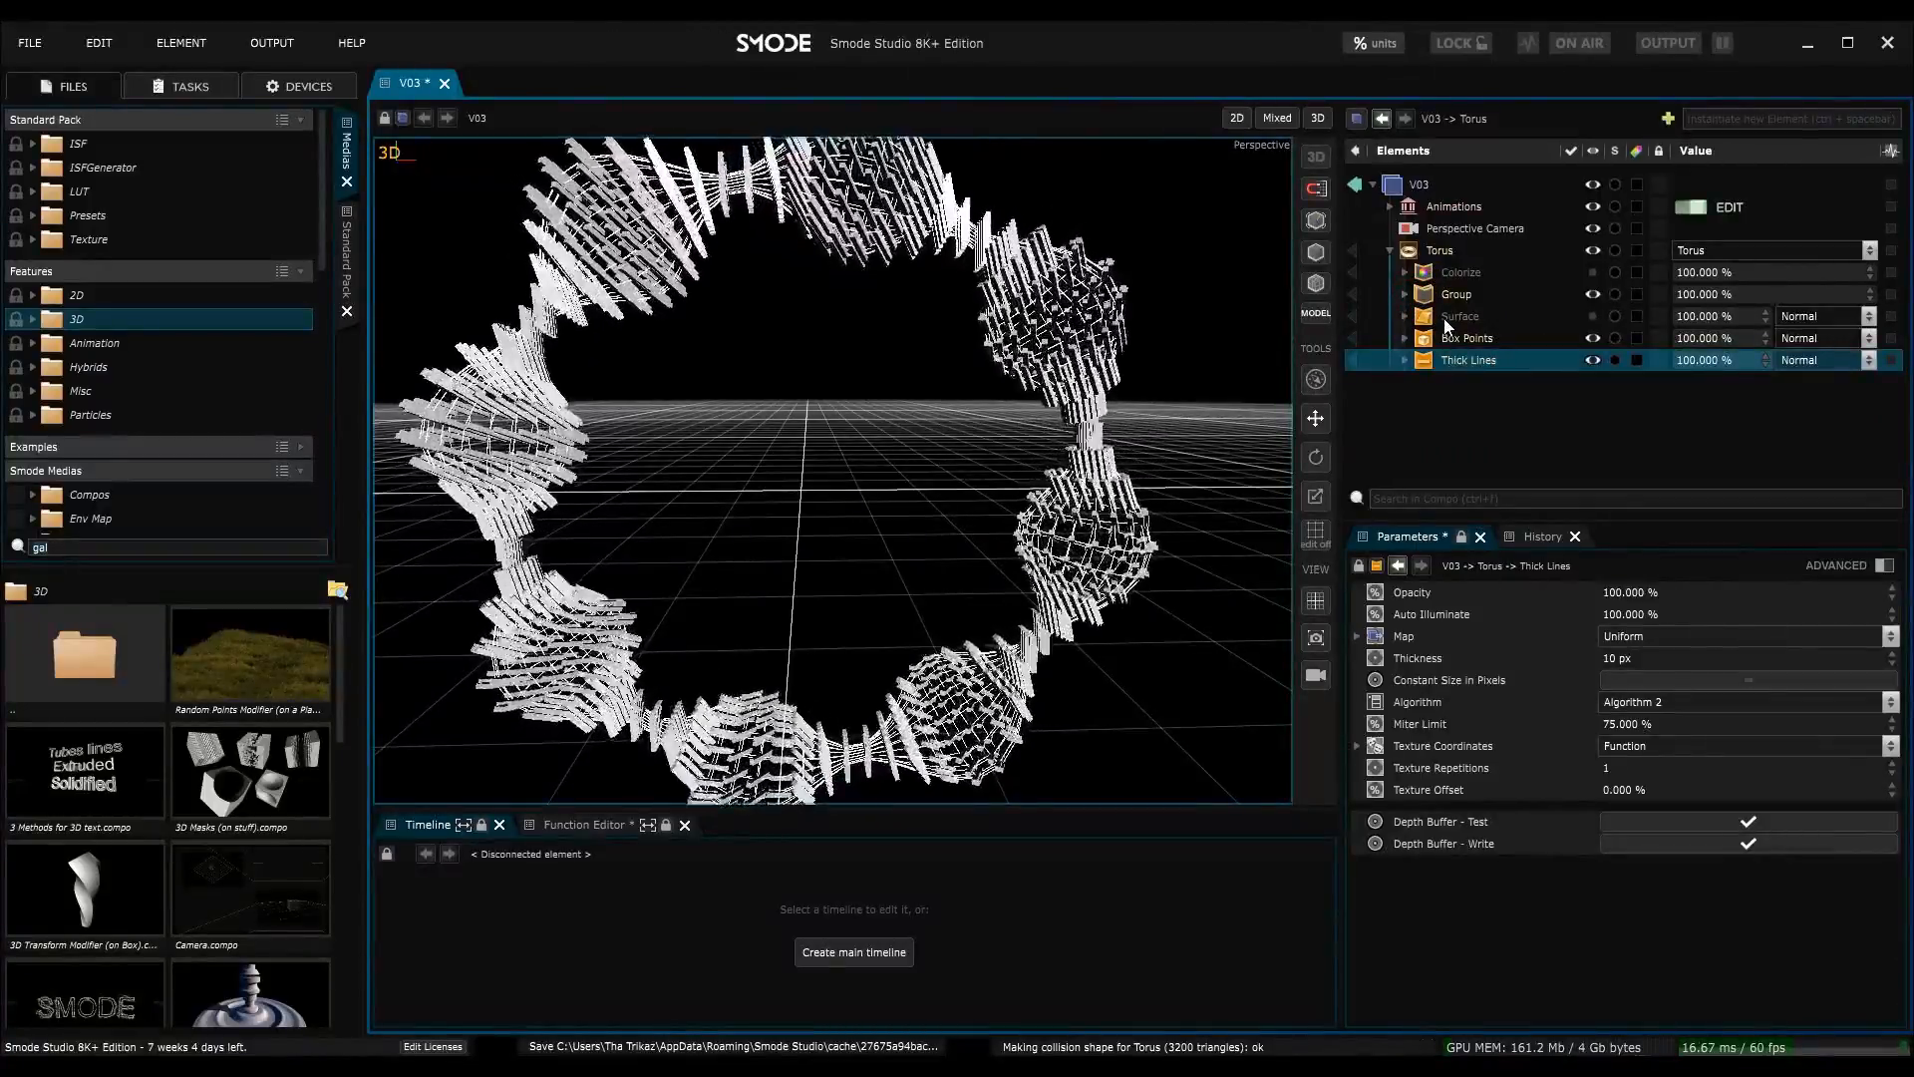
pyautogui.click(1445, 319)
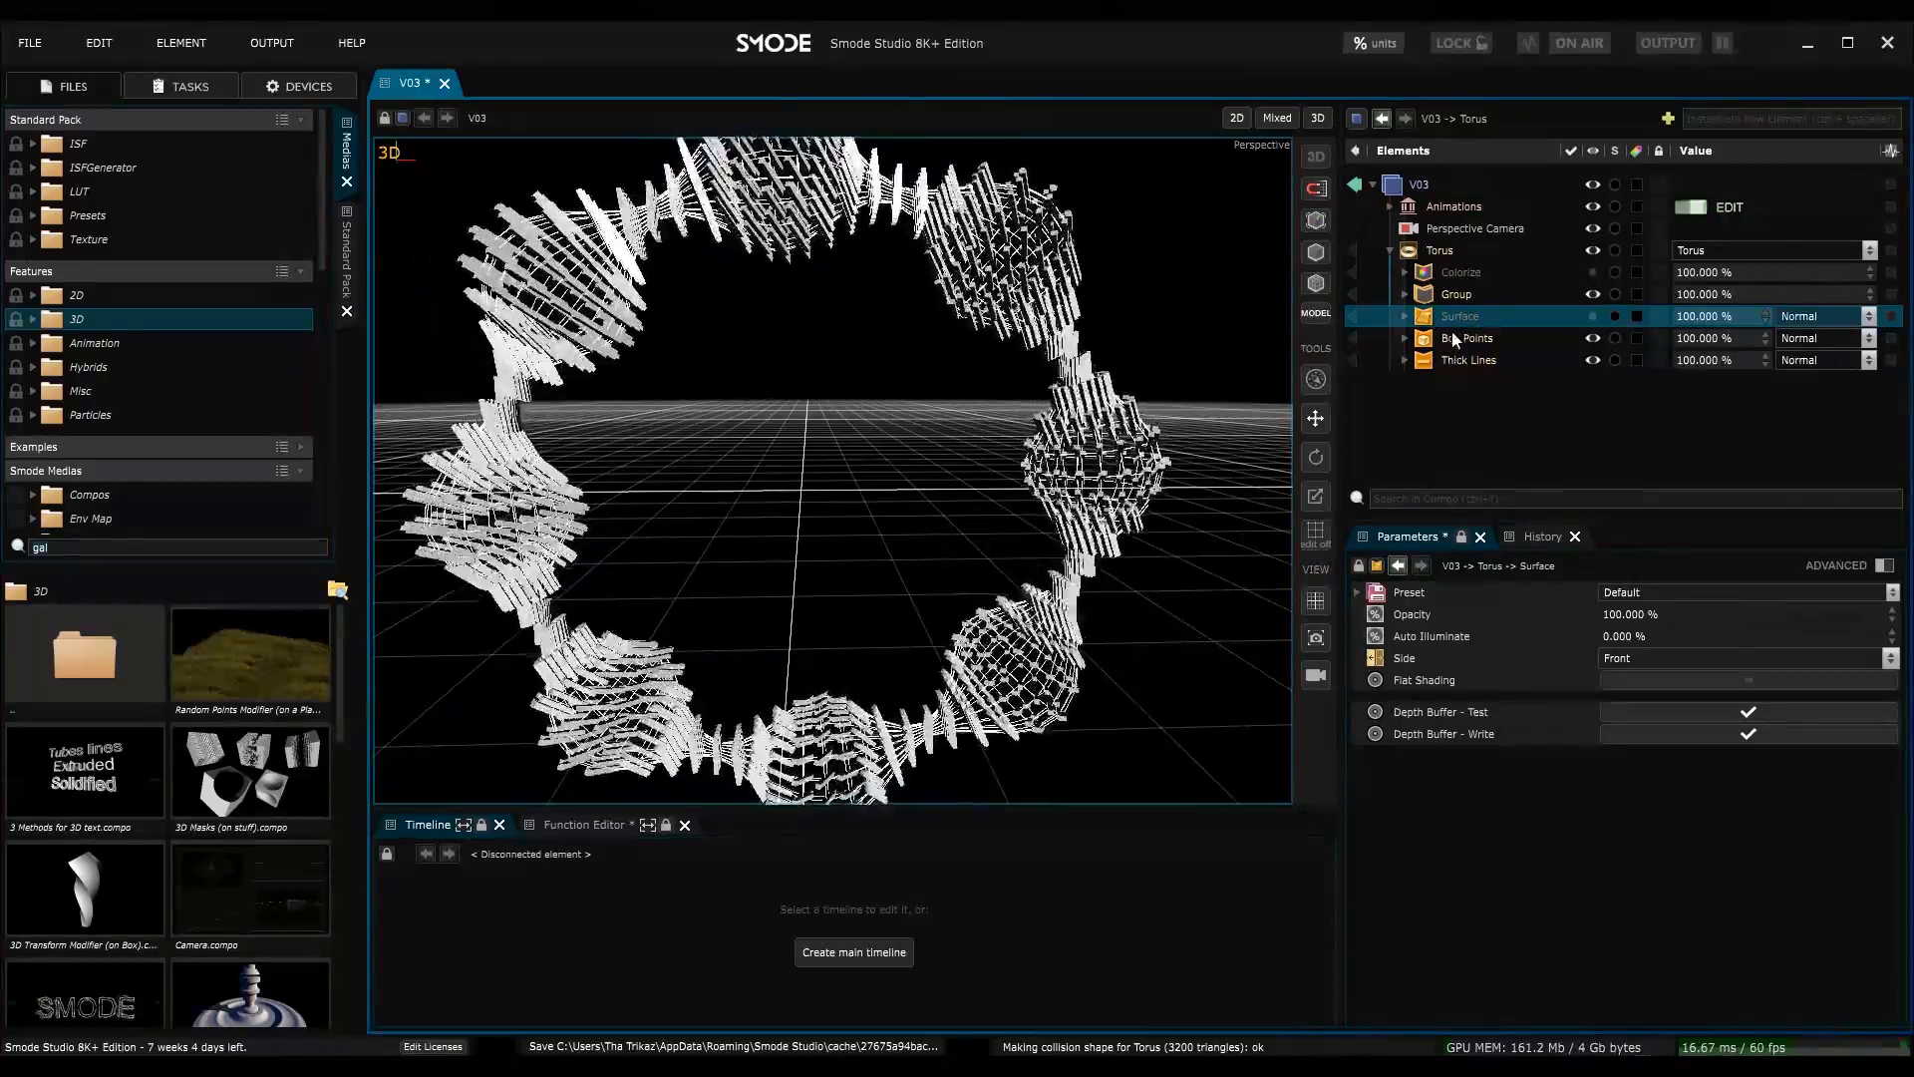
pyautogui.press('Delete')
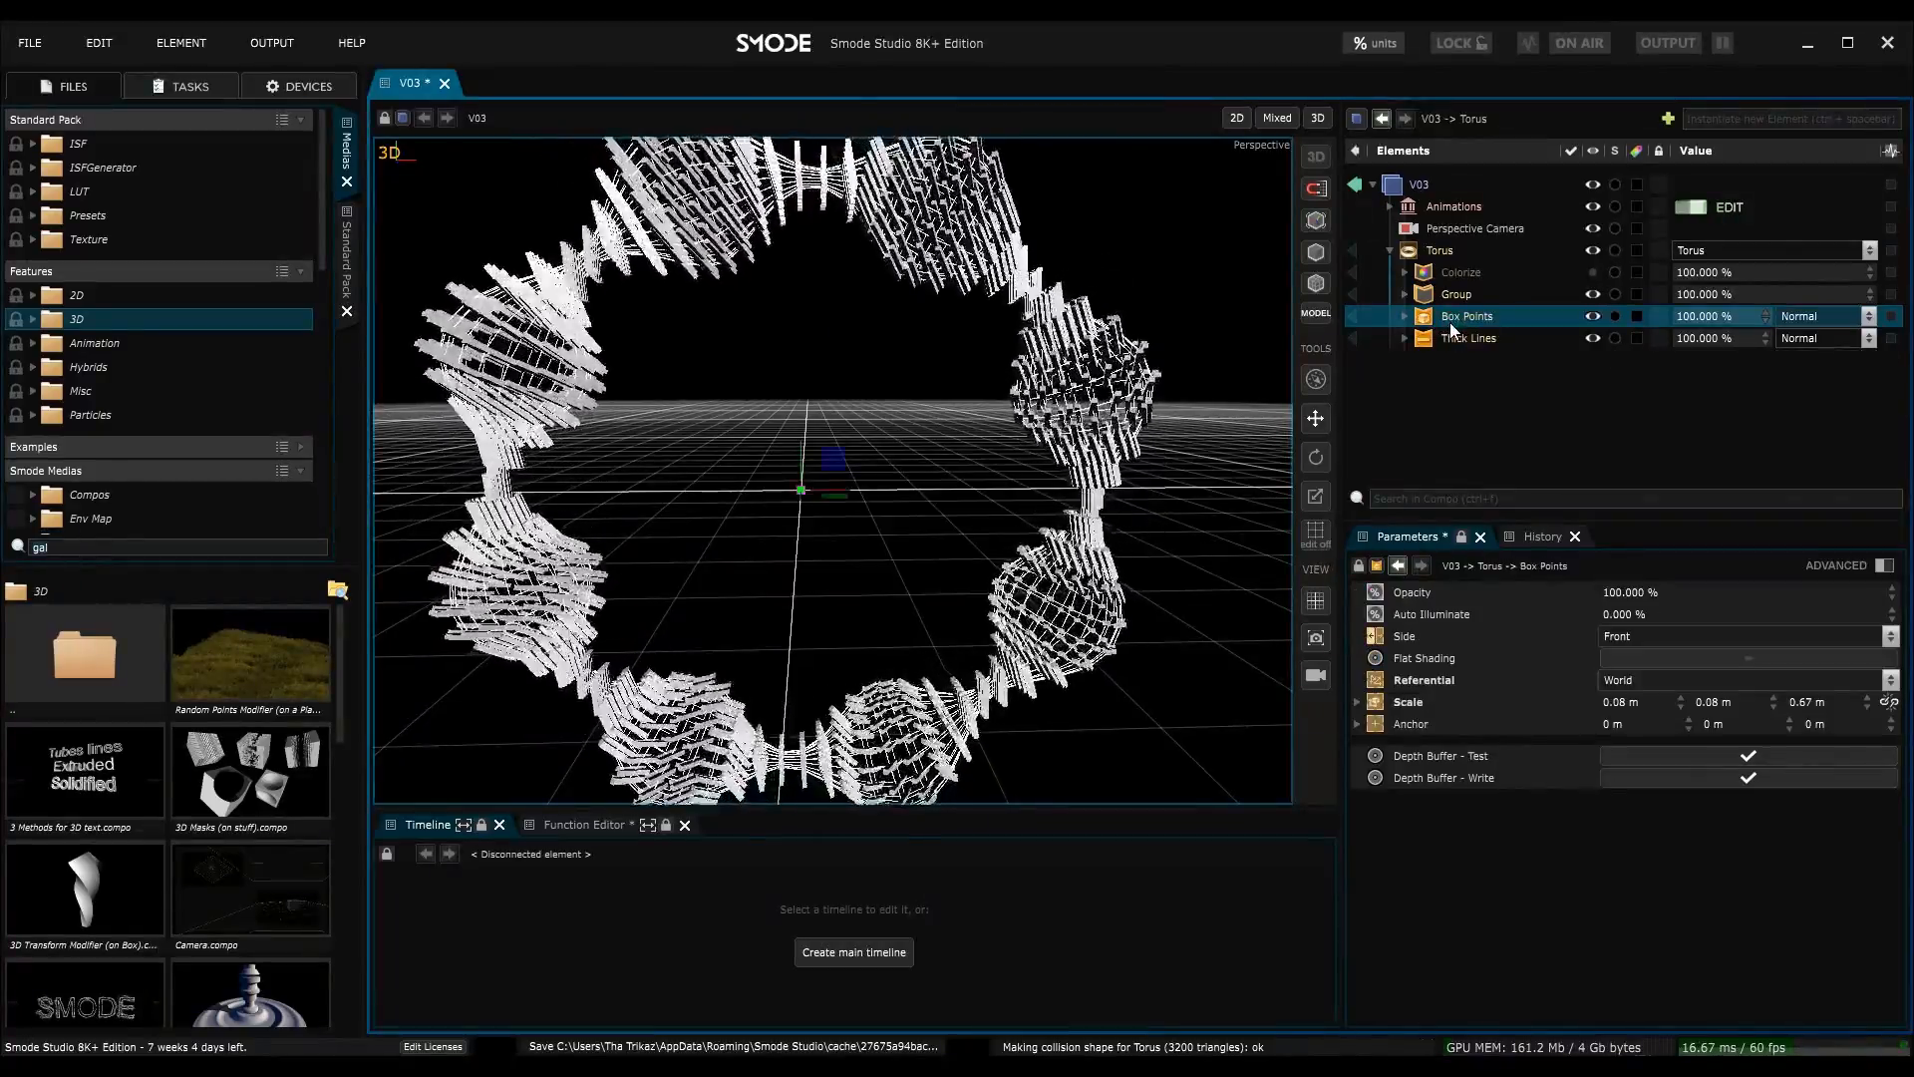
# - Put the Thick Lines renderer in its own group and rename that group "Chaine modifier thick lines"
pyautogui.click(1445, 340)
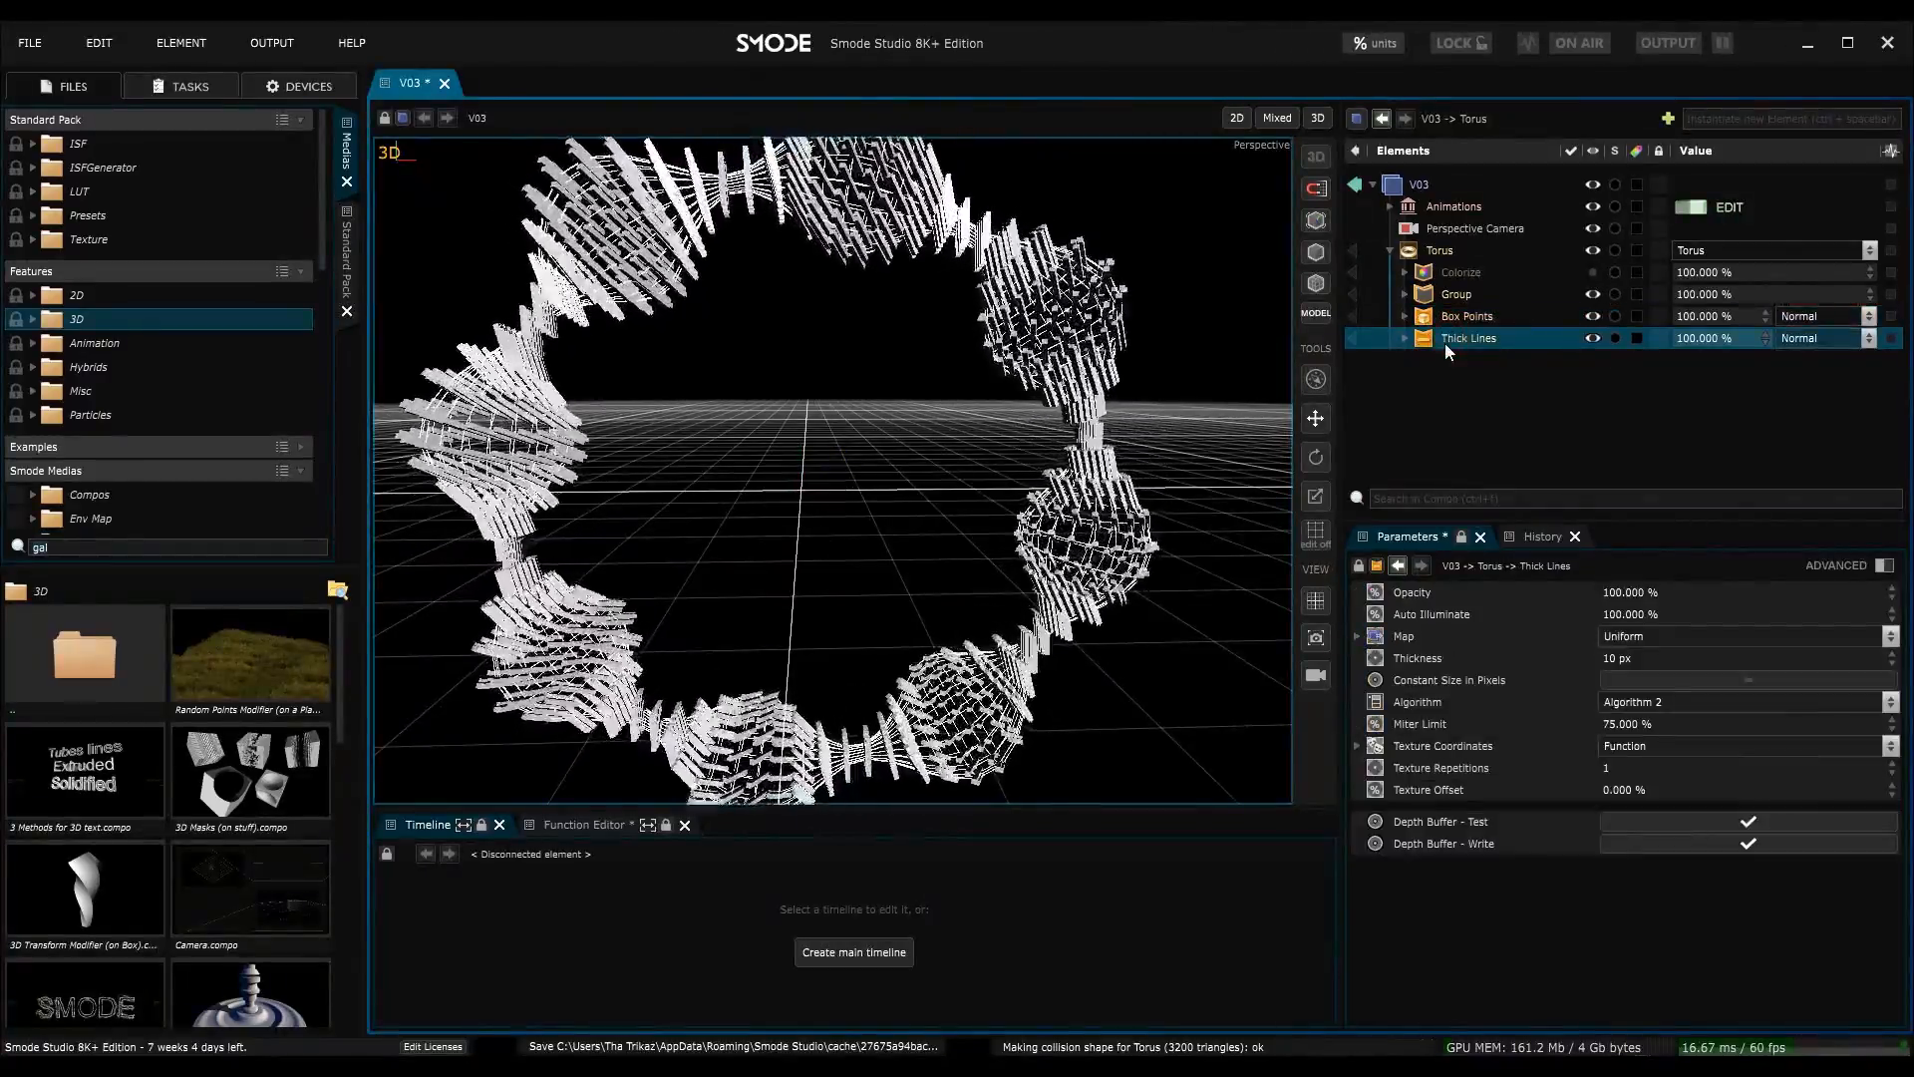
pyautogui.moveTo(938, 325); pyautogui.dragTo(941, 342, button='middle')
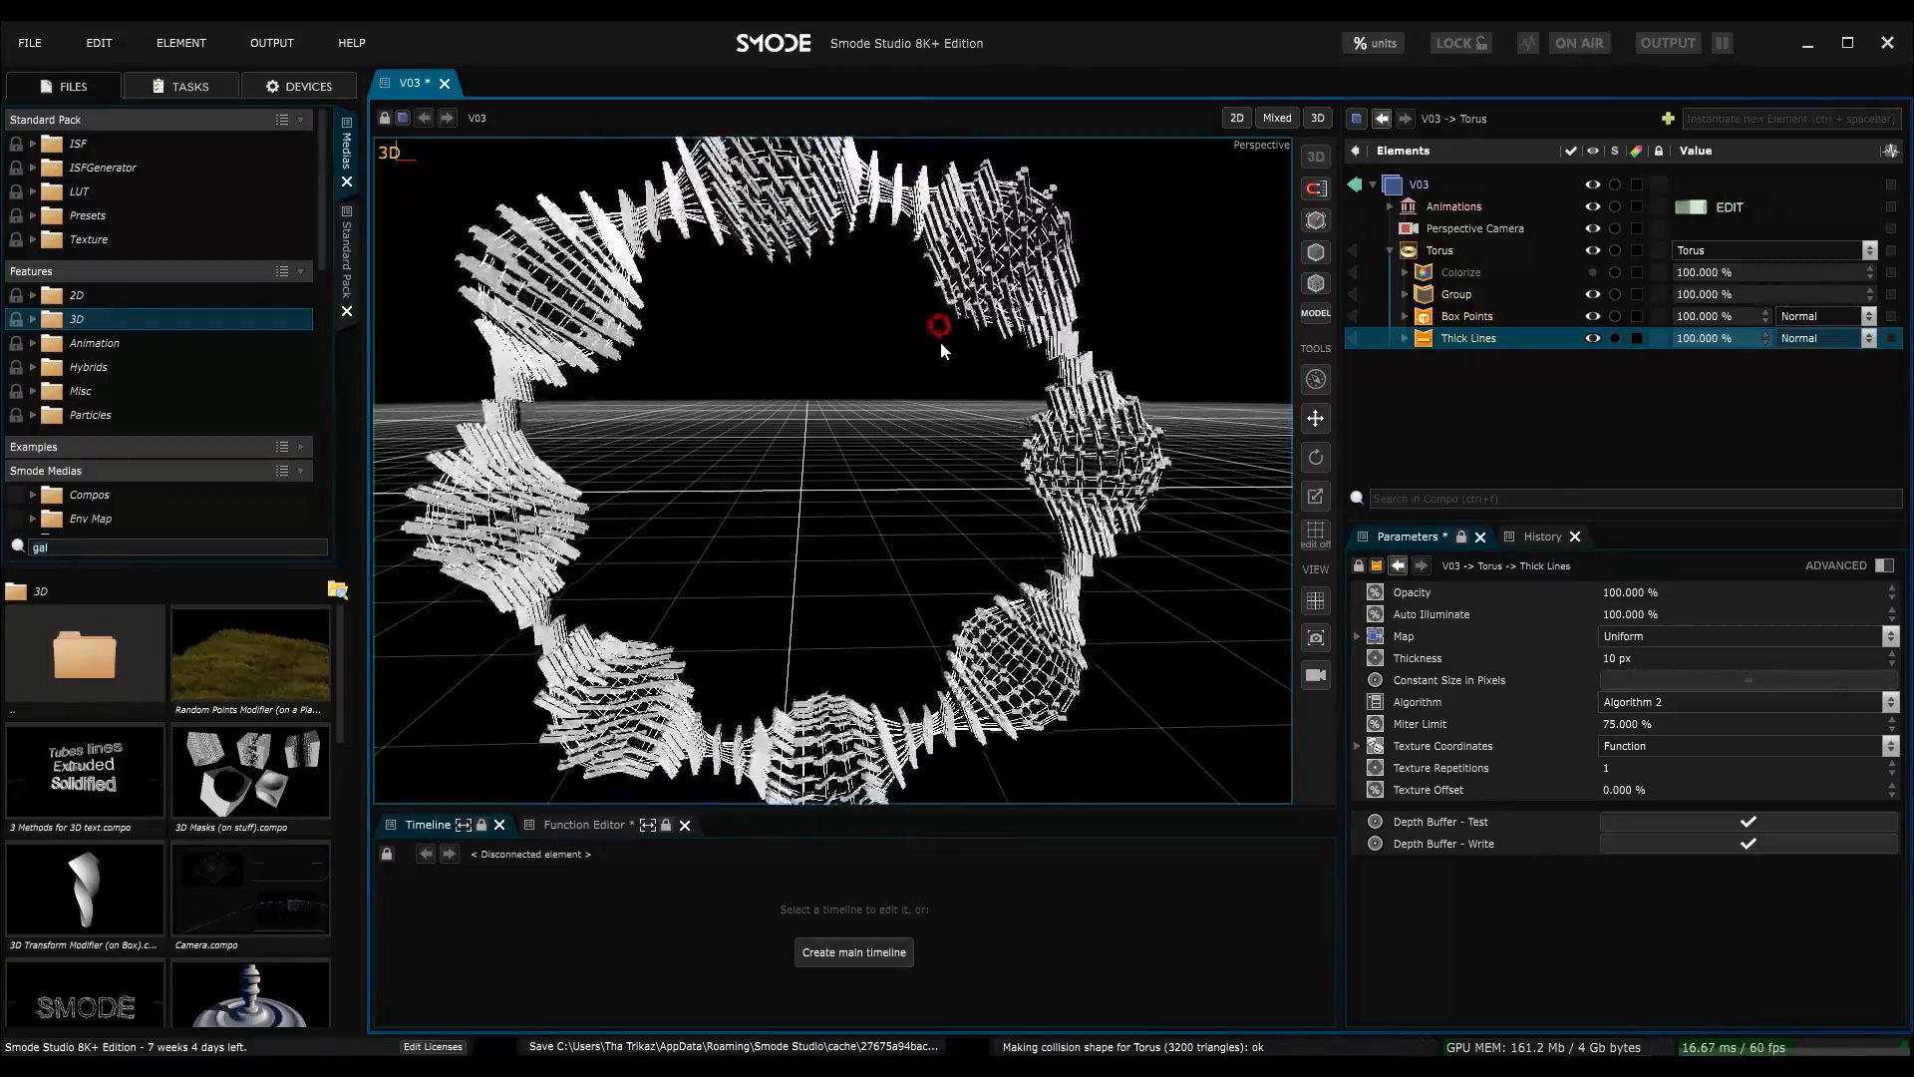
pyautogui.keyDown('alt'); pyautogui.moveTo(941, 341); pyautogui.dragTo(948, 372); pyautogui.keyUp('alt')
pyautogui.keyDown('alt'); pyautogui.moveTo(981, 429); pyautogui.dragTo(971, 397, button='right'); pyautogui.keyUp('alt')
pyautogui.moveTo(971, 397)
pyautogui.keyDown('alt'); pyautogui.mouseDown()
pyautogui.moveTo(977, 379)
pyautogui.moveTo(972, 396)
pyautogui.mouseUp(); pyautogui.keyUp('alt')
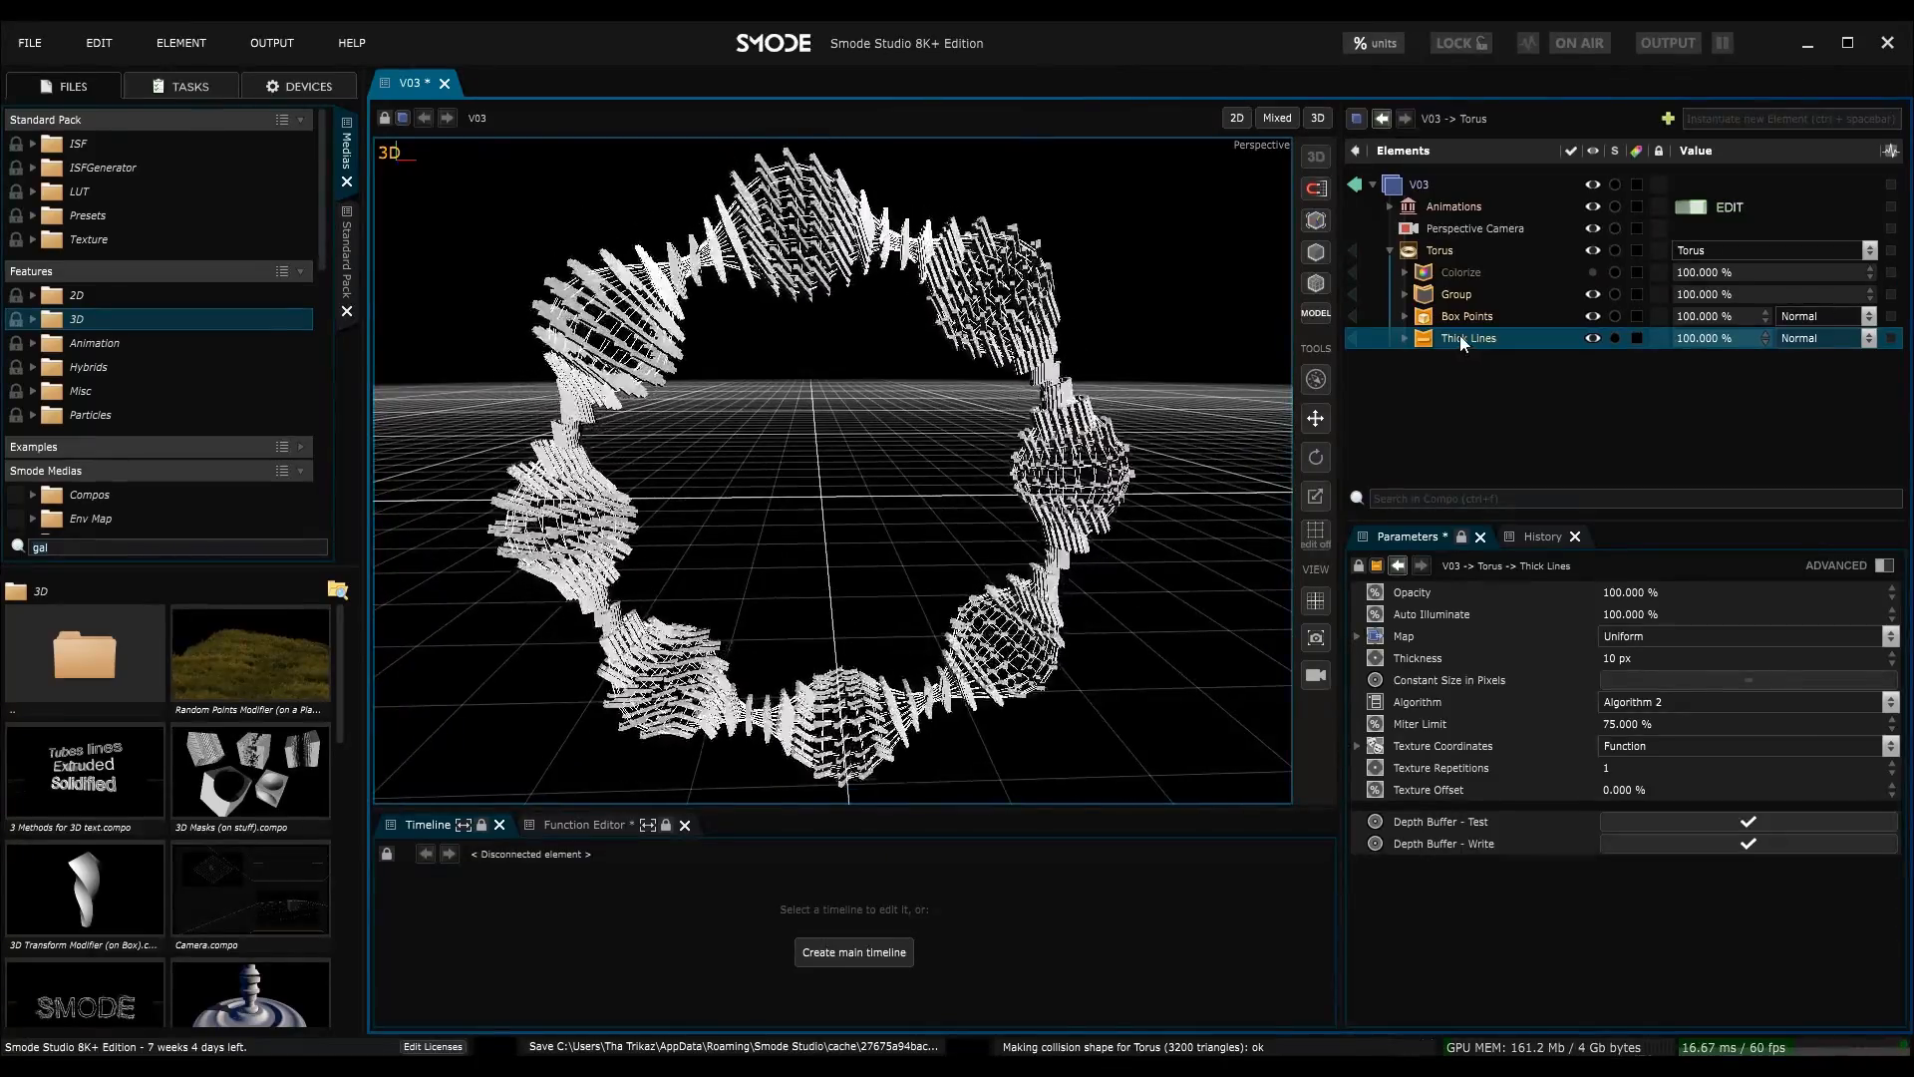
pyautogui.click(1452, 339)
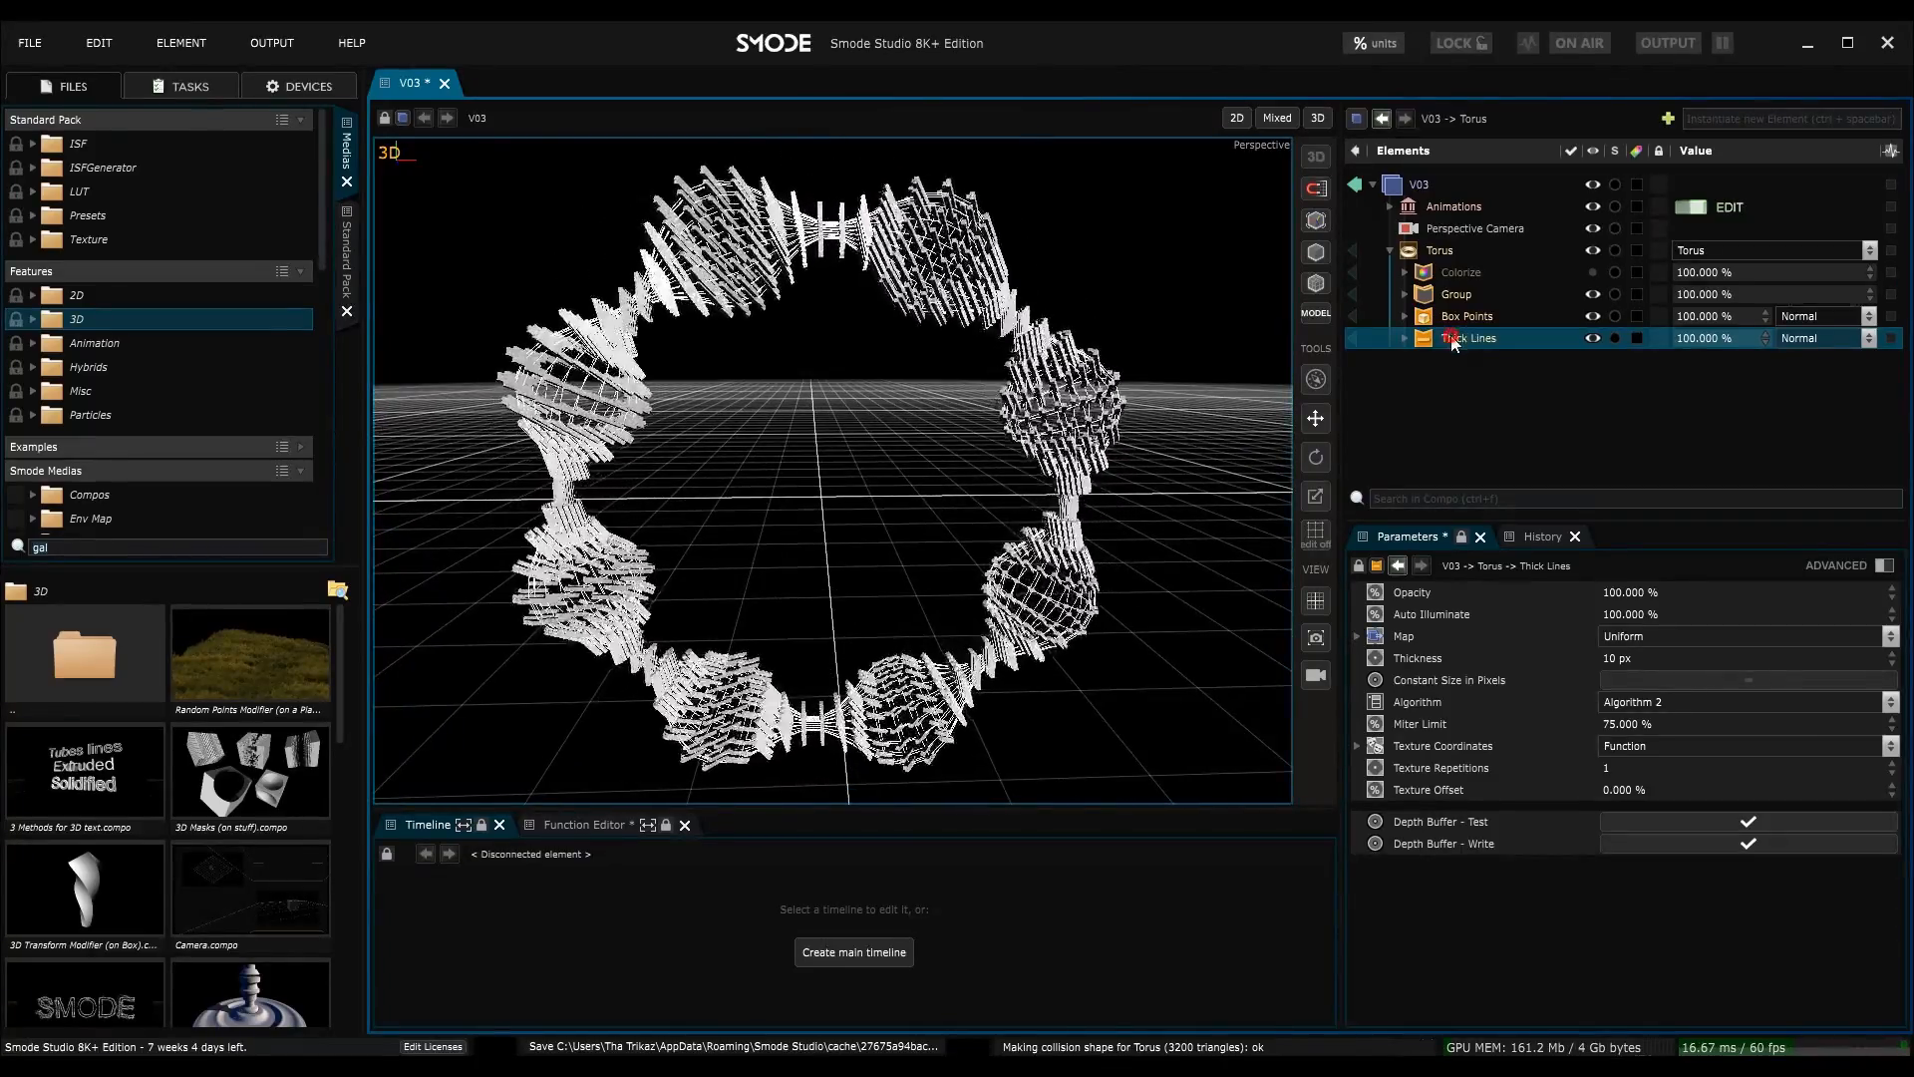
pyautogui.hotkey('ctrl', 'shift', 'g')
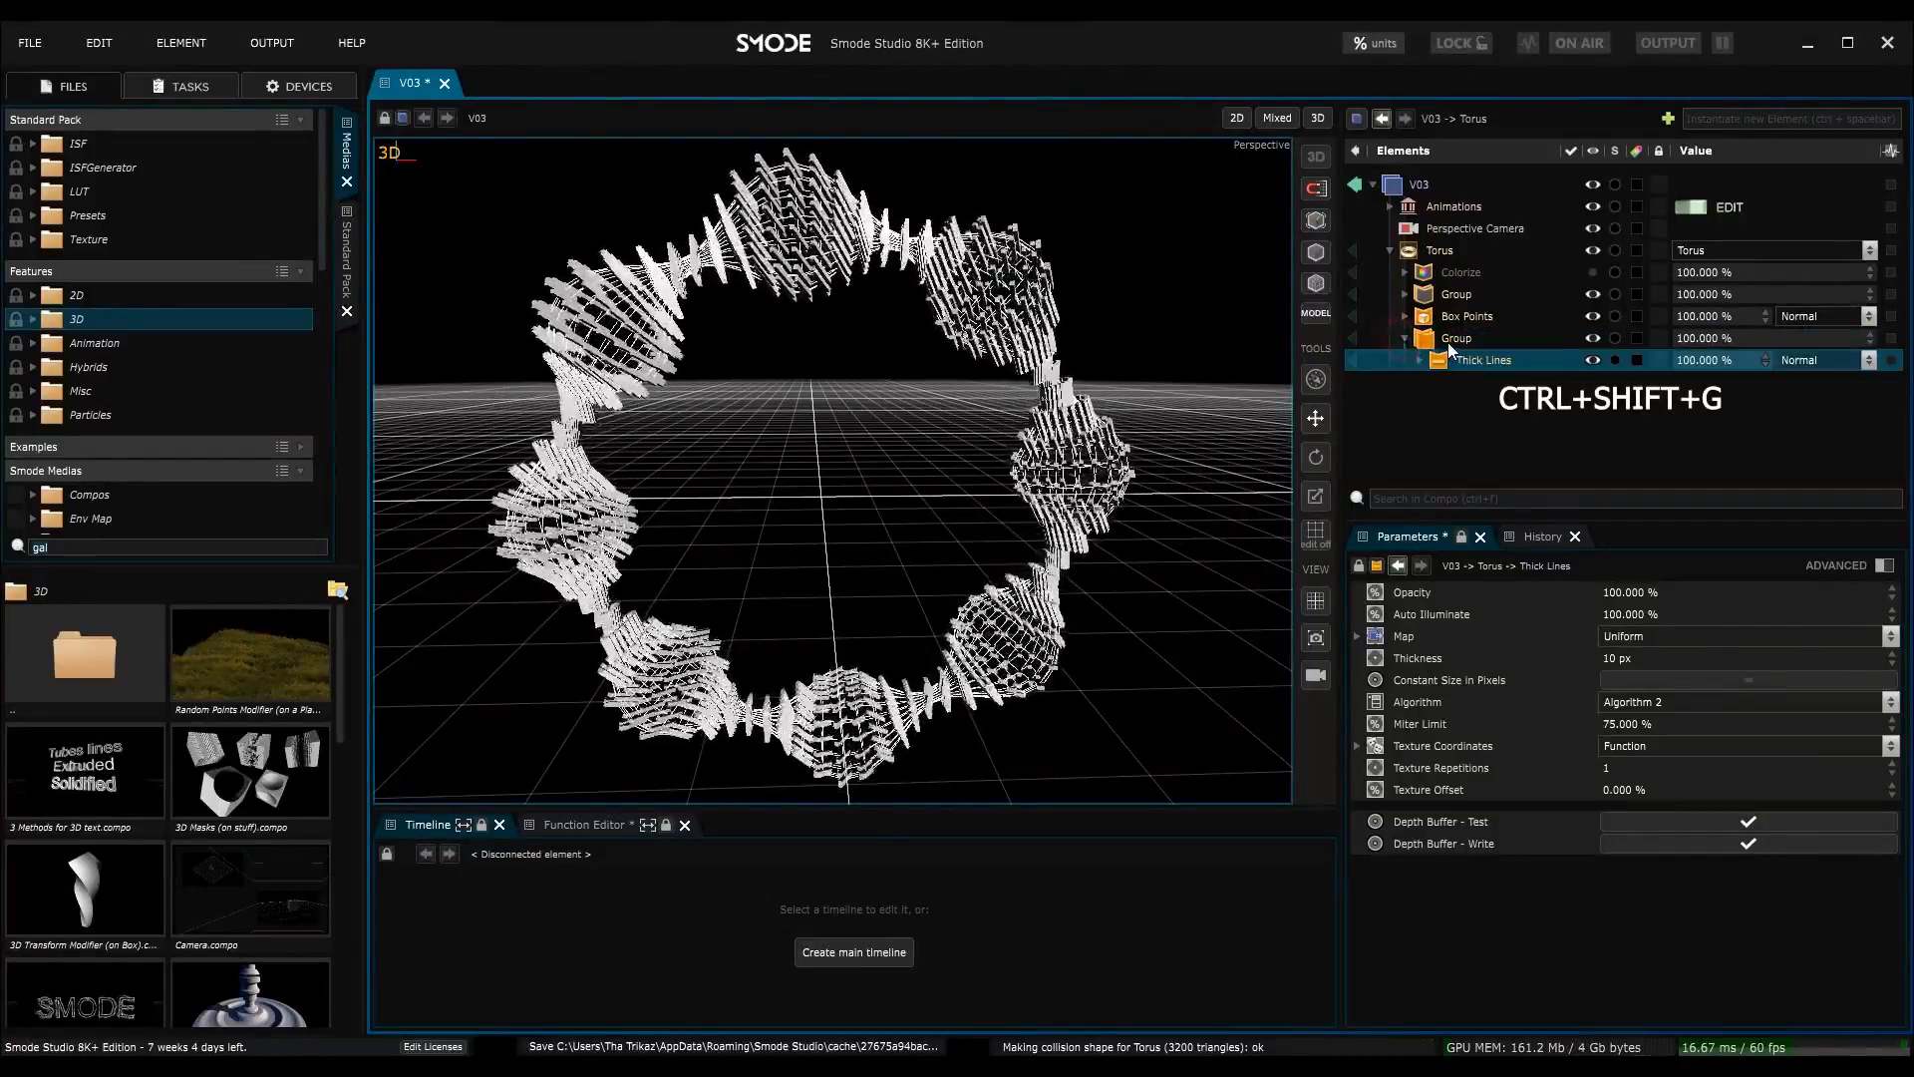
pyautogui.doubleClick(1450, 342)
pyautogui.write('Chaine modifier thick')
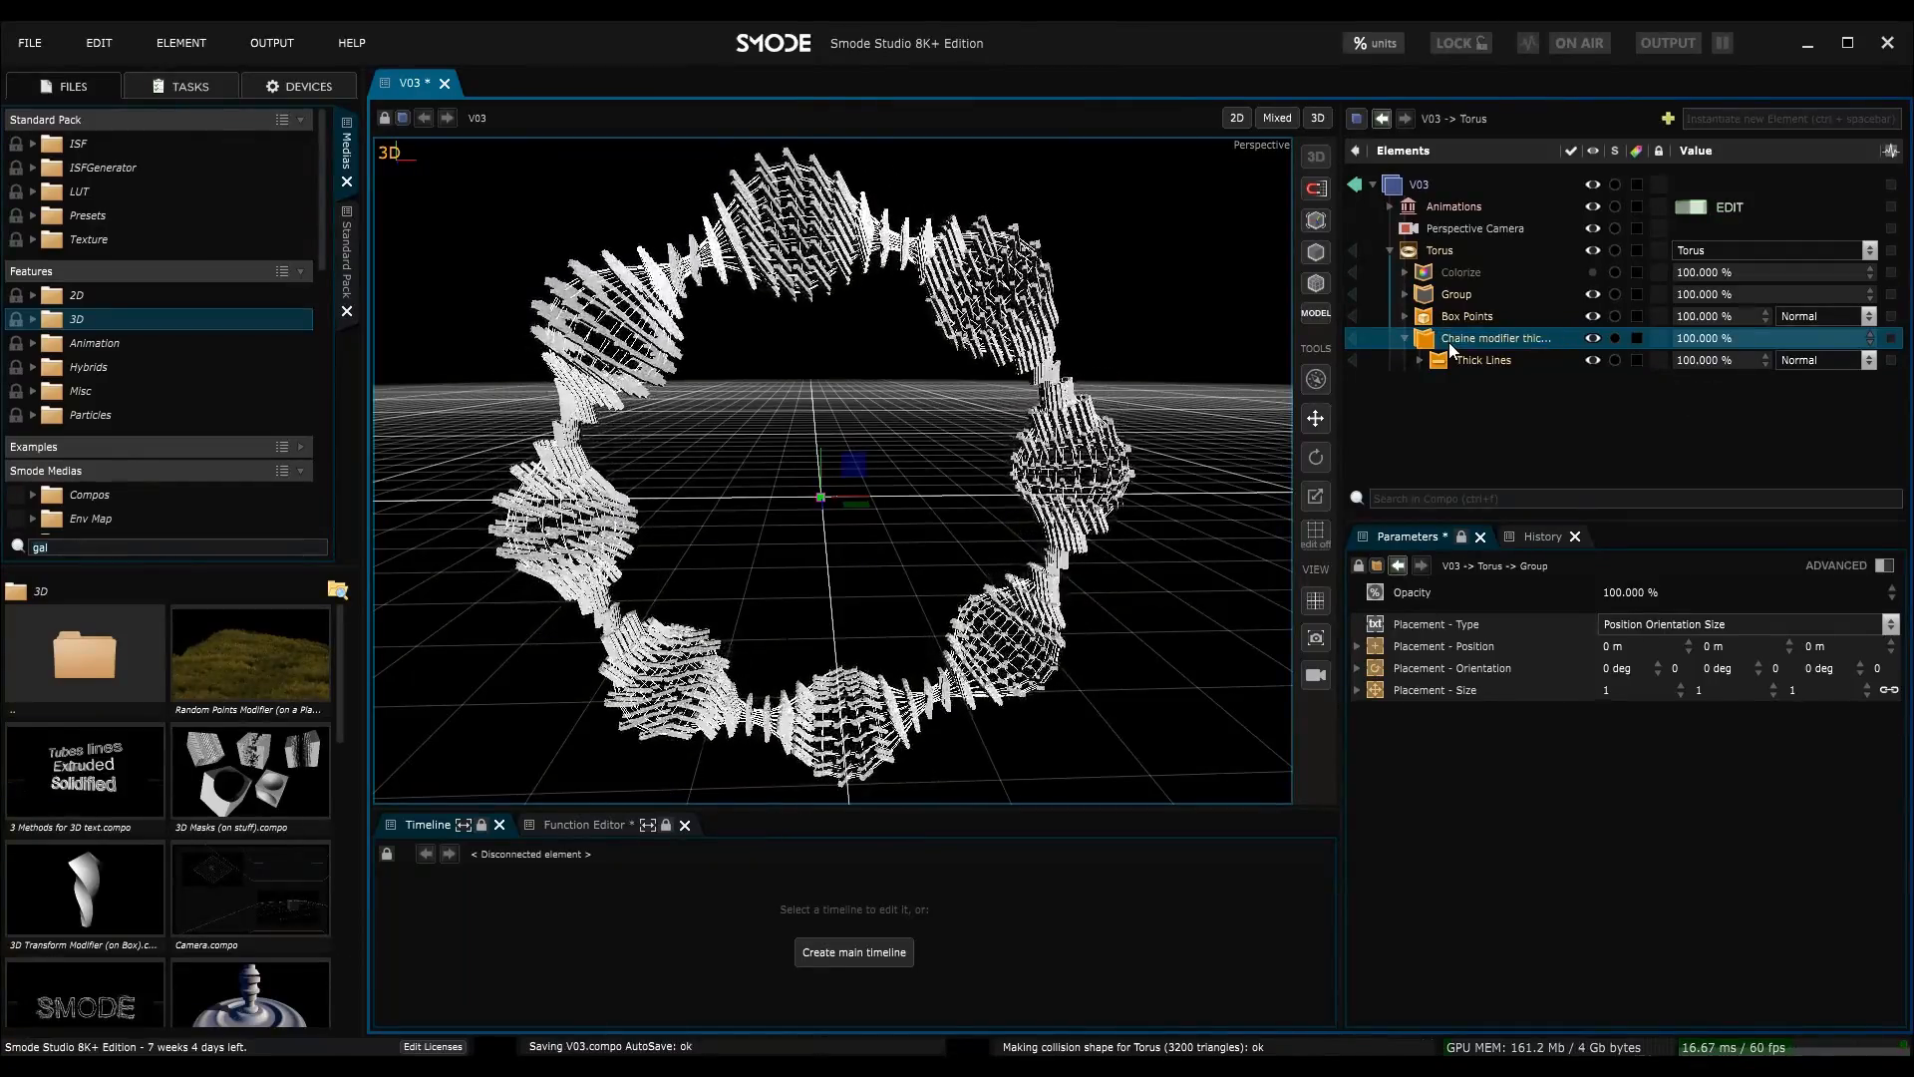
# - Add a Displace modifier to the "Chaine modifier thick lines" group and adjust its distance to about 0.15
pyautogui.rightClick(1449, 343)
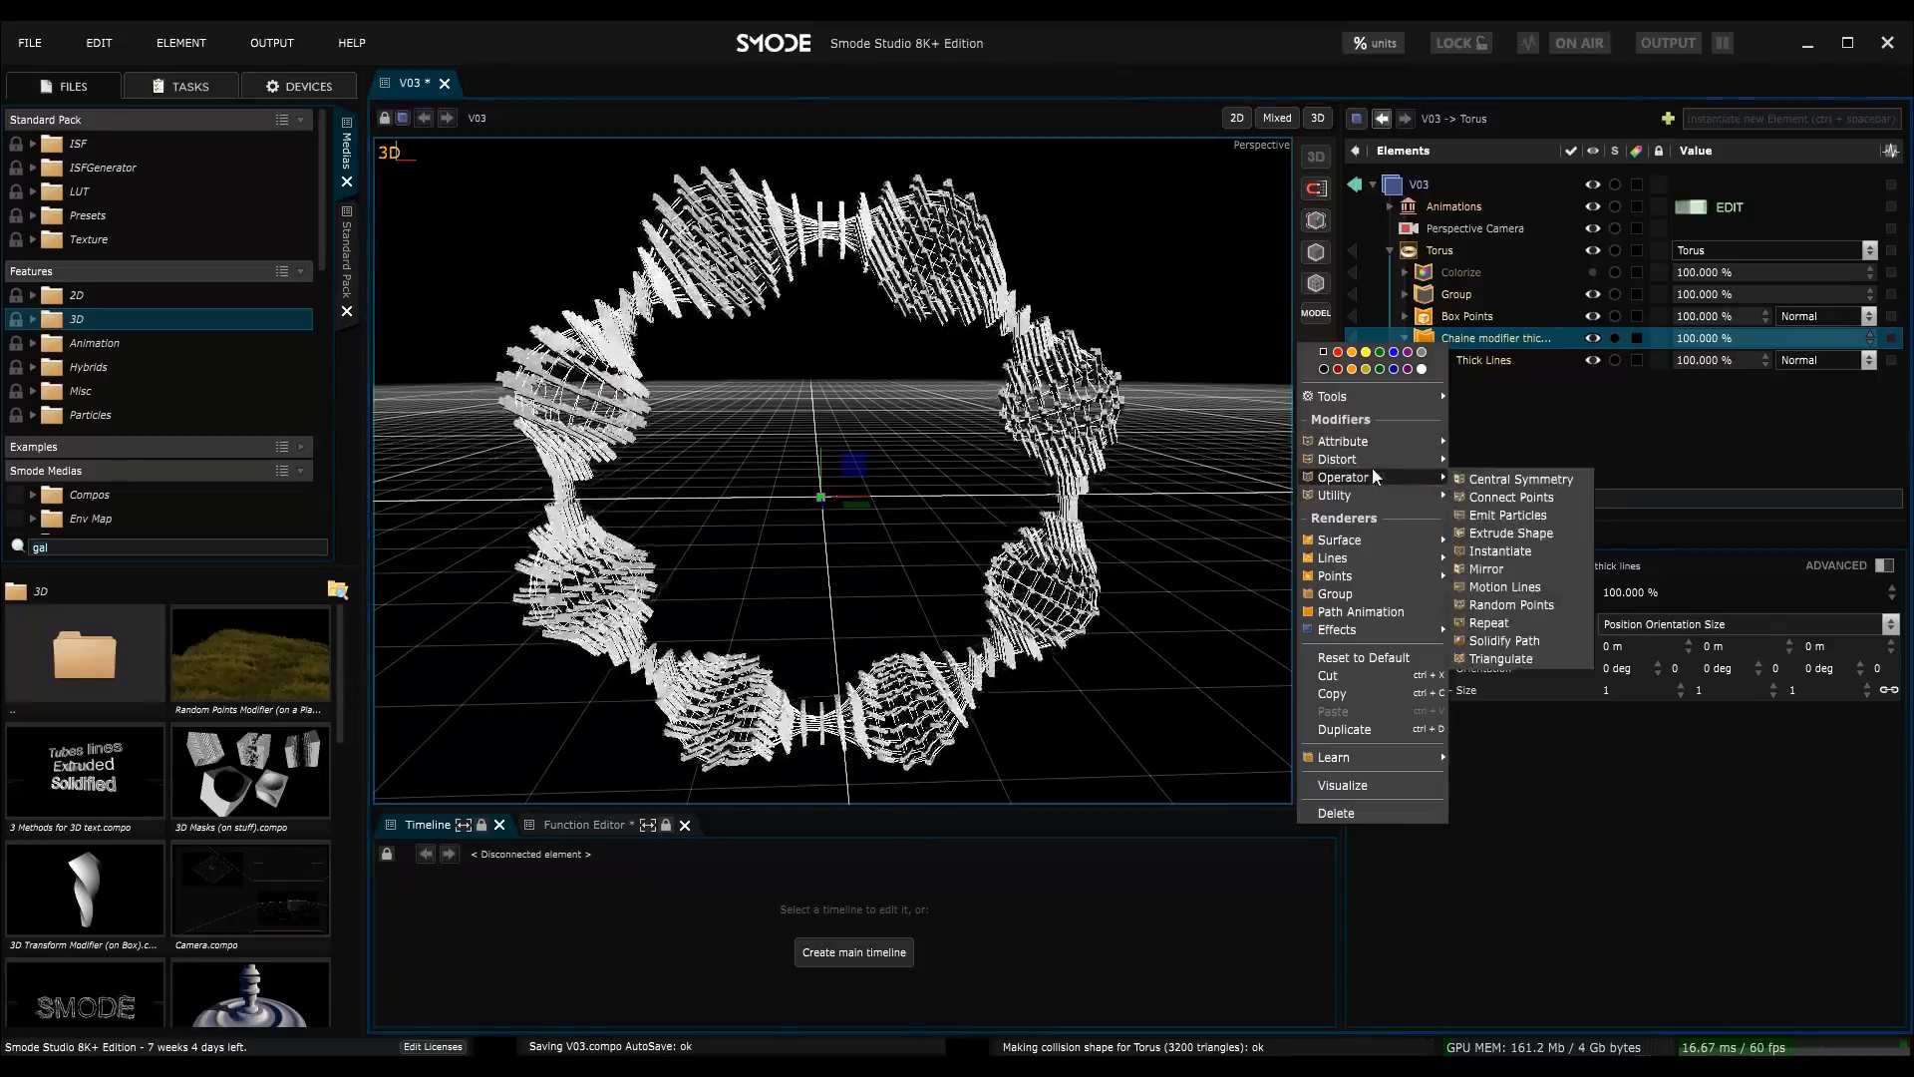
pyautogui.moveTo(1395, 460)
pyautogui.click(1489, 496)
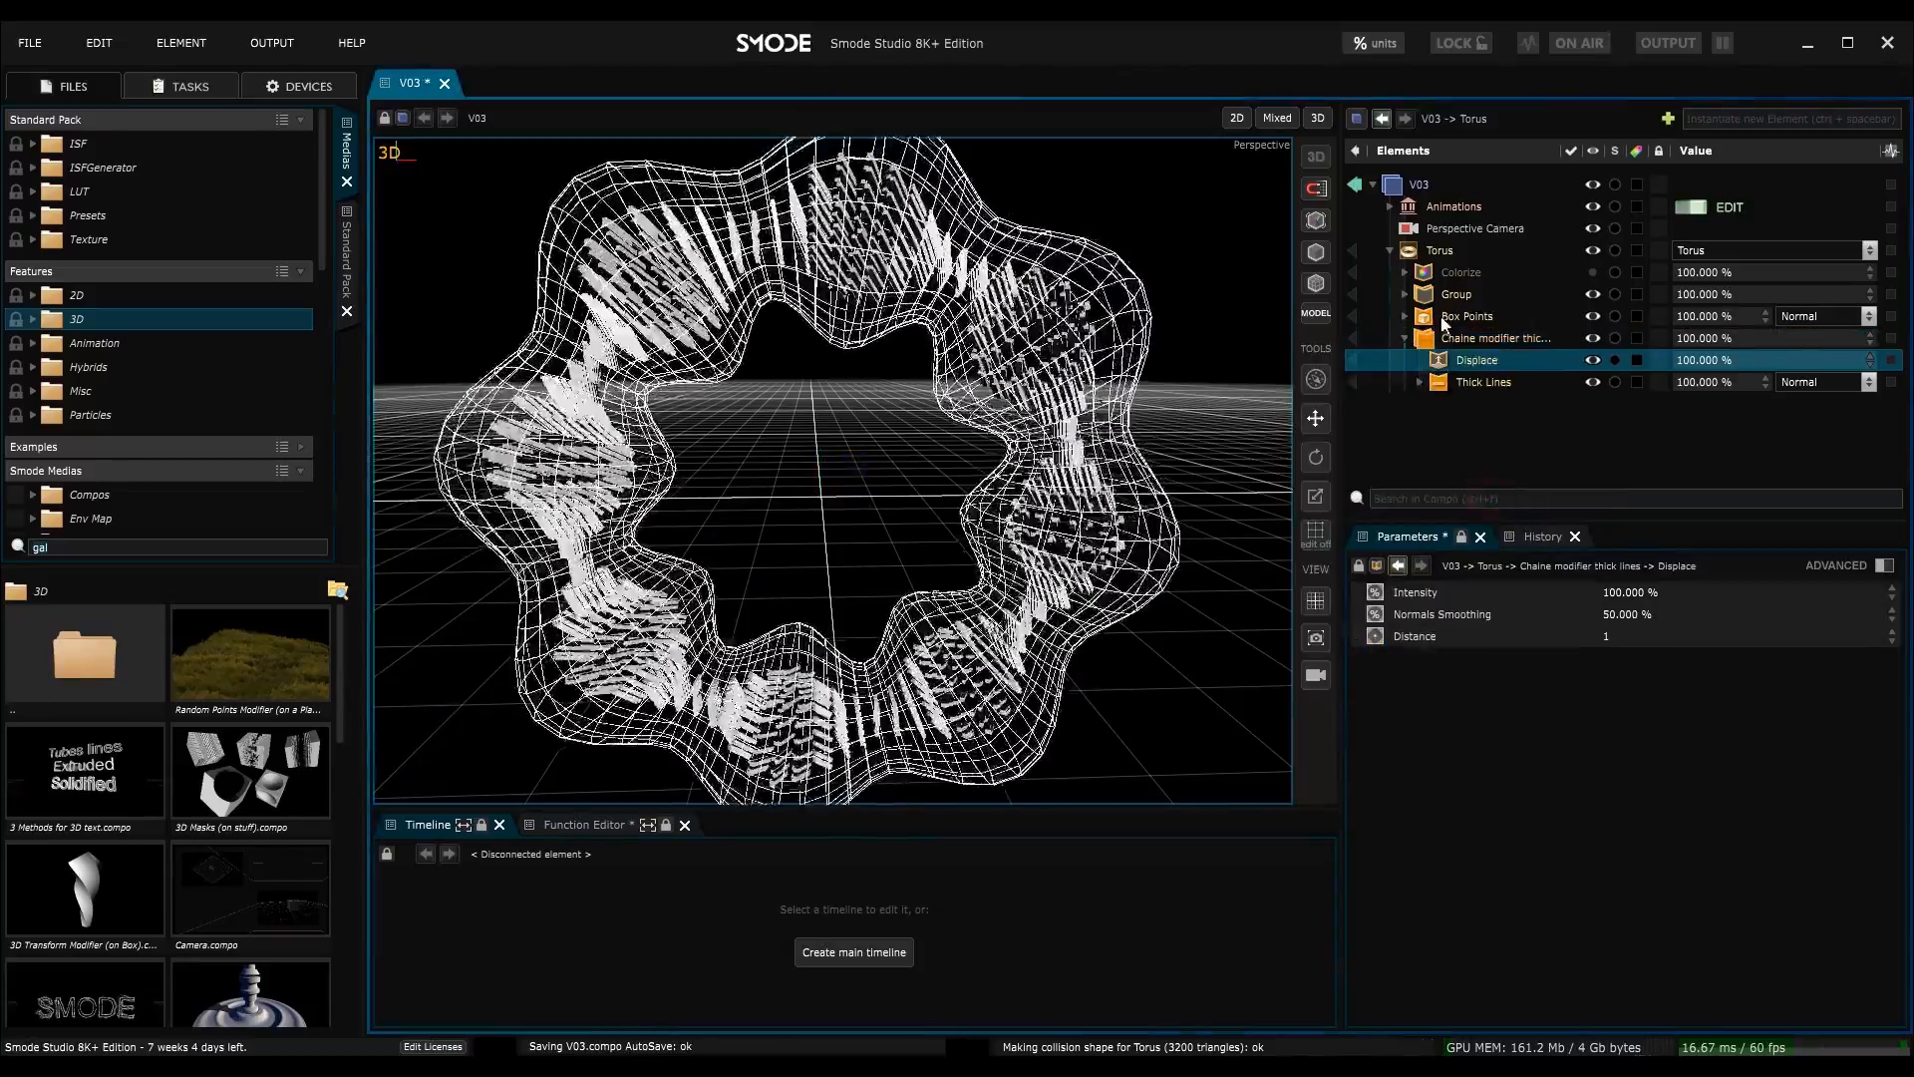
pyautogui.moveTo(1621, 639); pyautogui.dragTo(1621, 745)
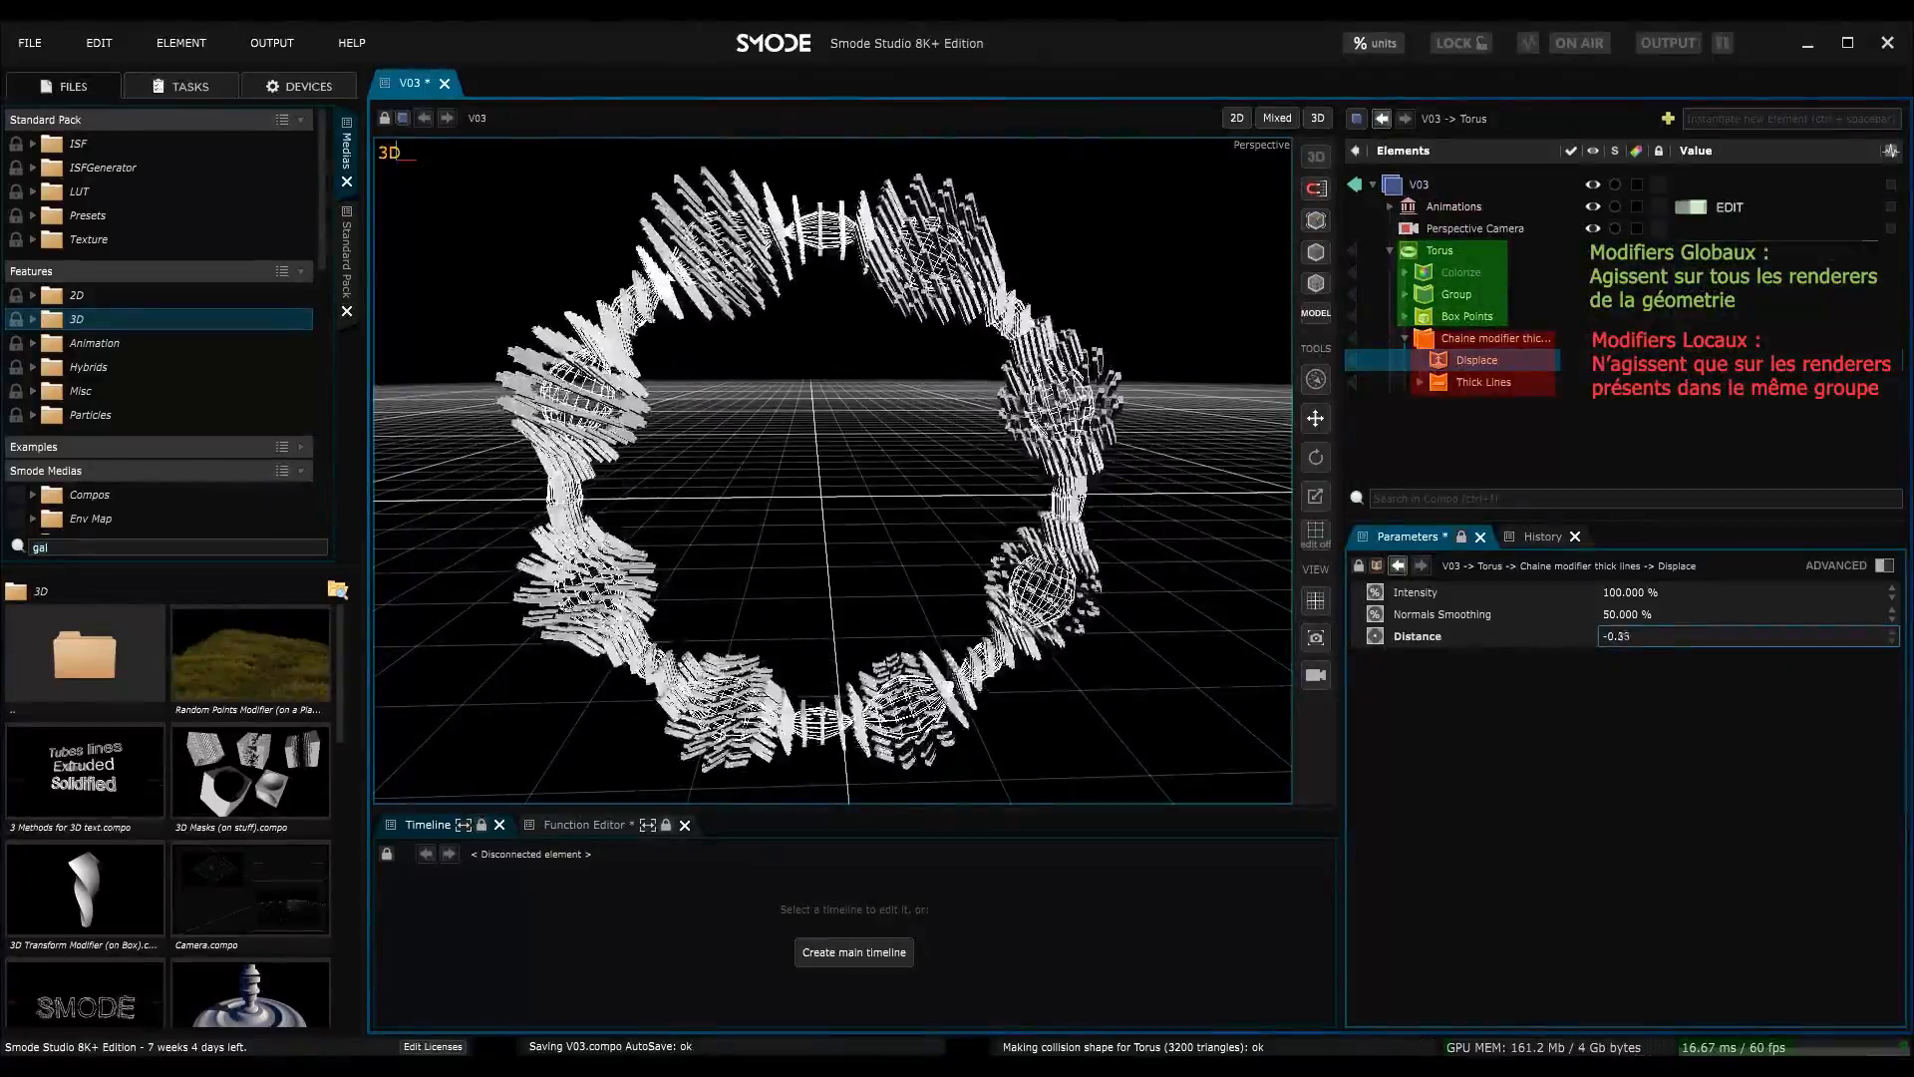
pyautogui.moveTo(1621, 635)
pyautogui.mouseDown()
pyautogui.moveTo(1621, 591)
pyautogui.moveTo(1621, 616)
pyautogui.mouseUp()
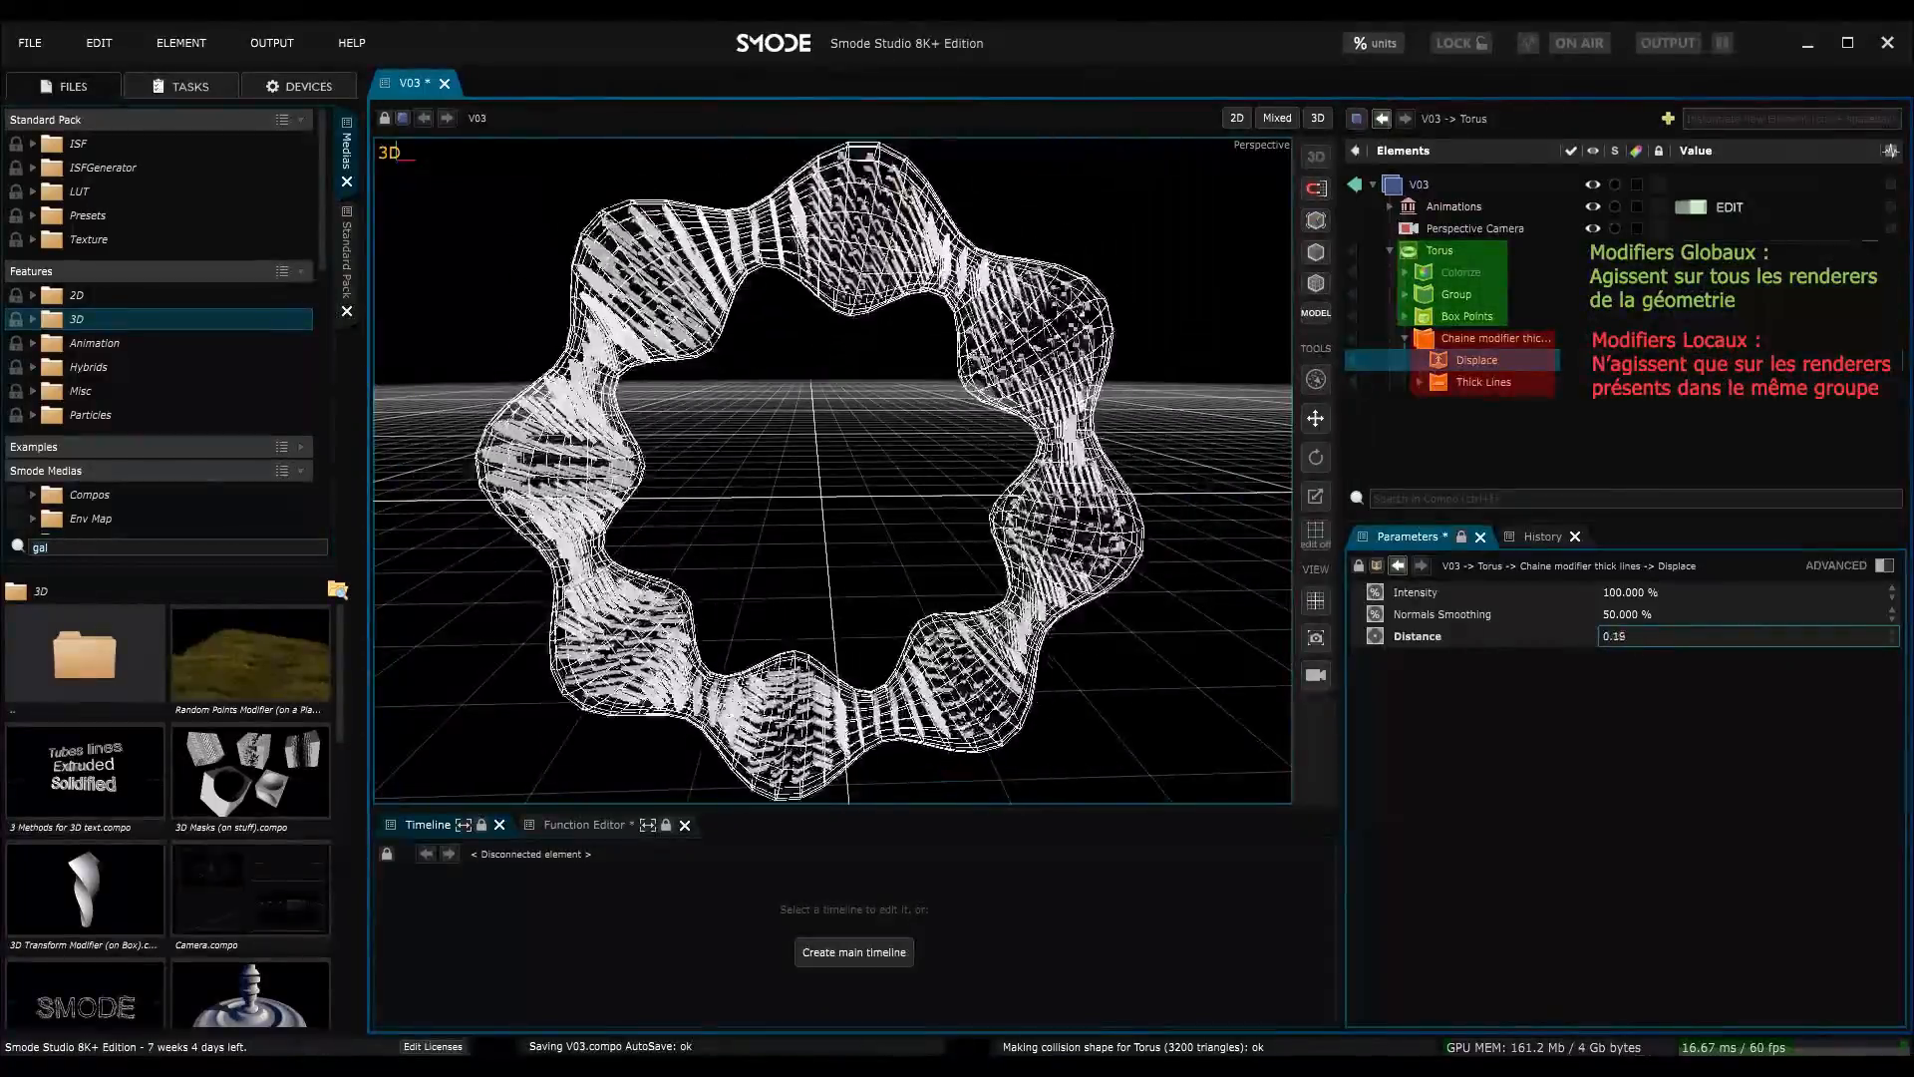
# - Set the torus thickness to 0.78 m and the thick lines group's Displace distance to -0.99
pyautogui.click(1459, 254)
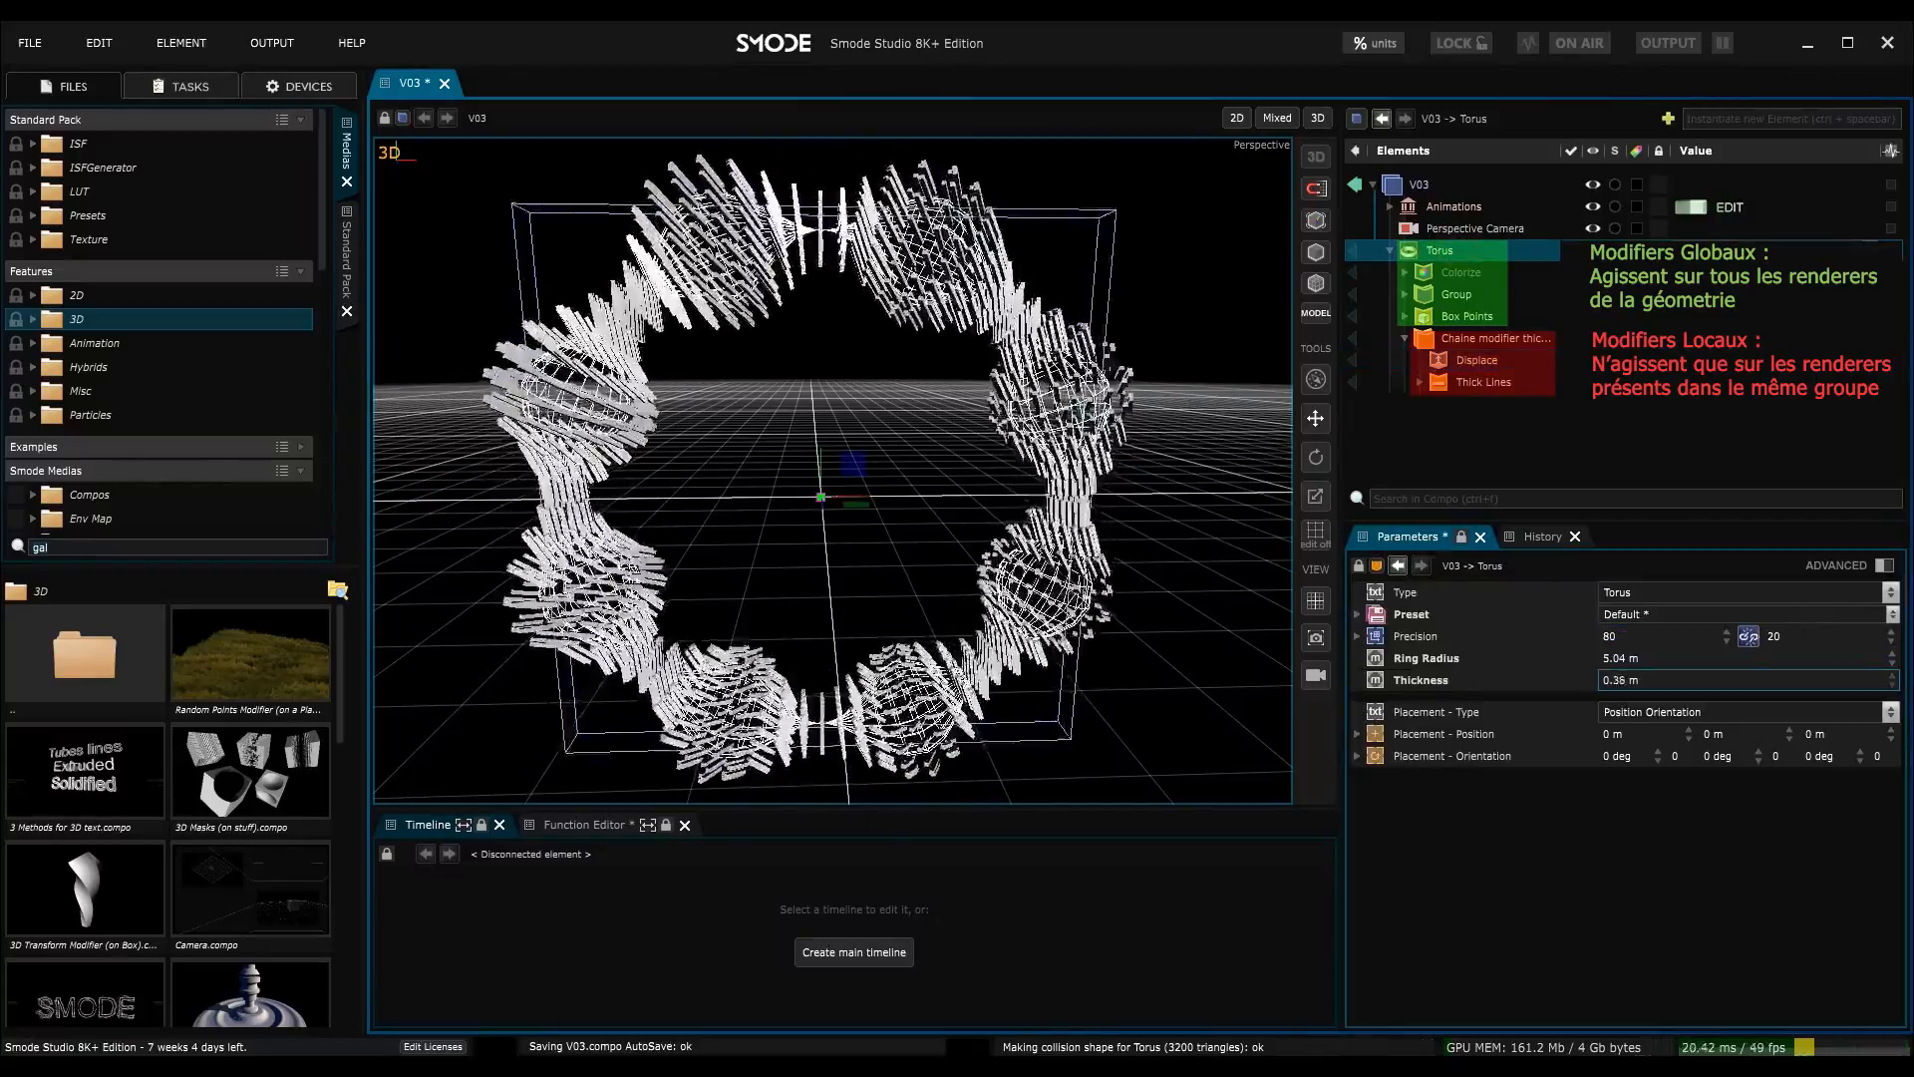
pyautogui.click(1481, 364)
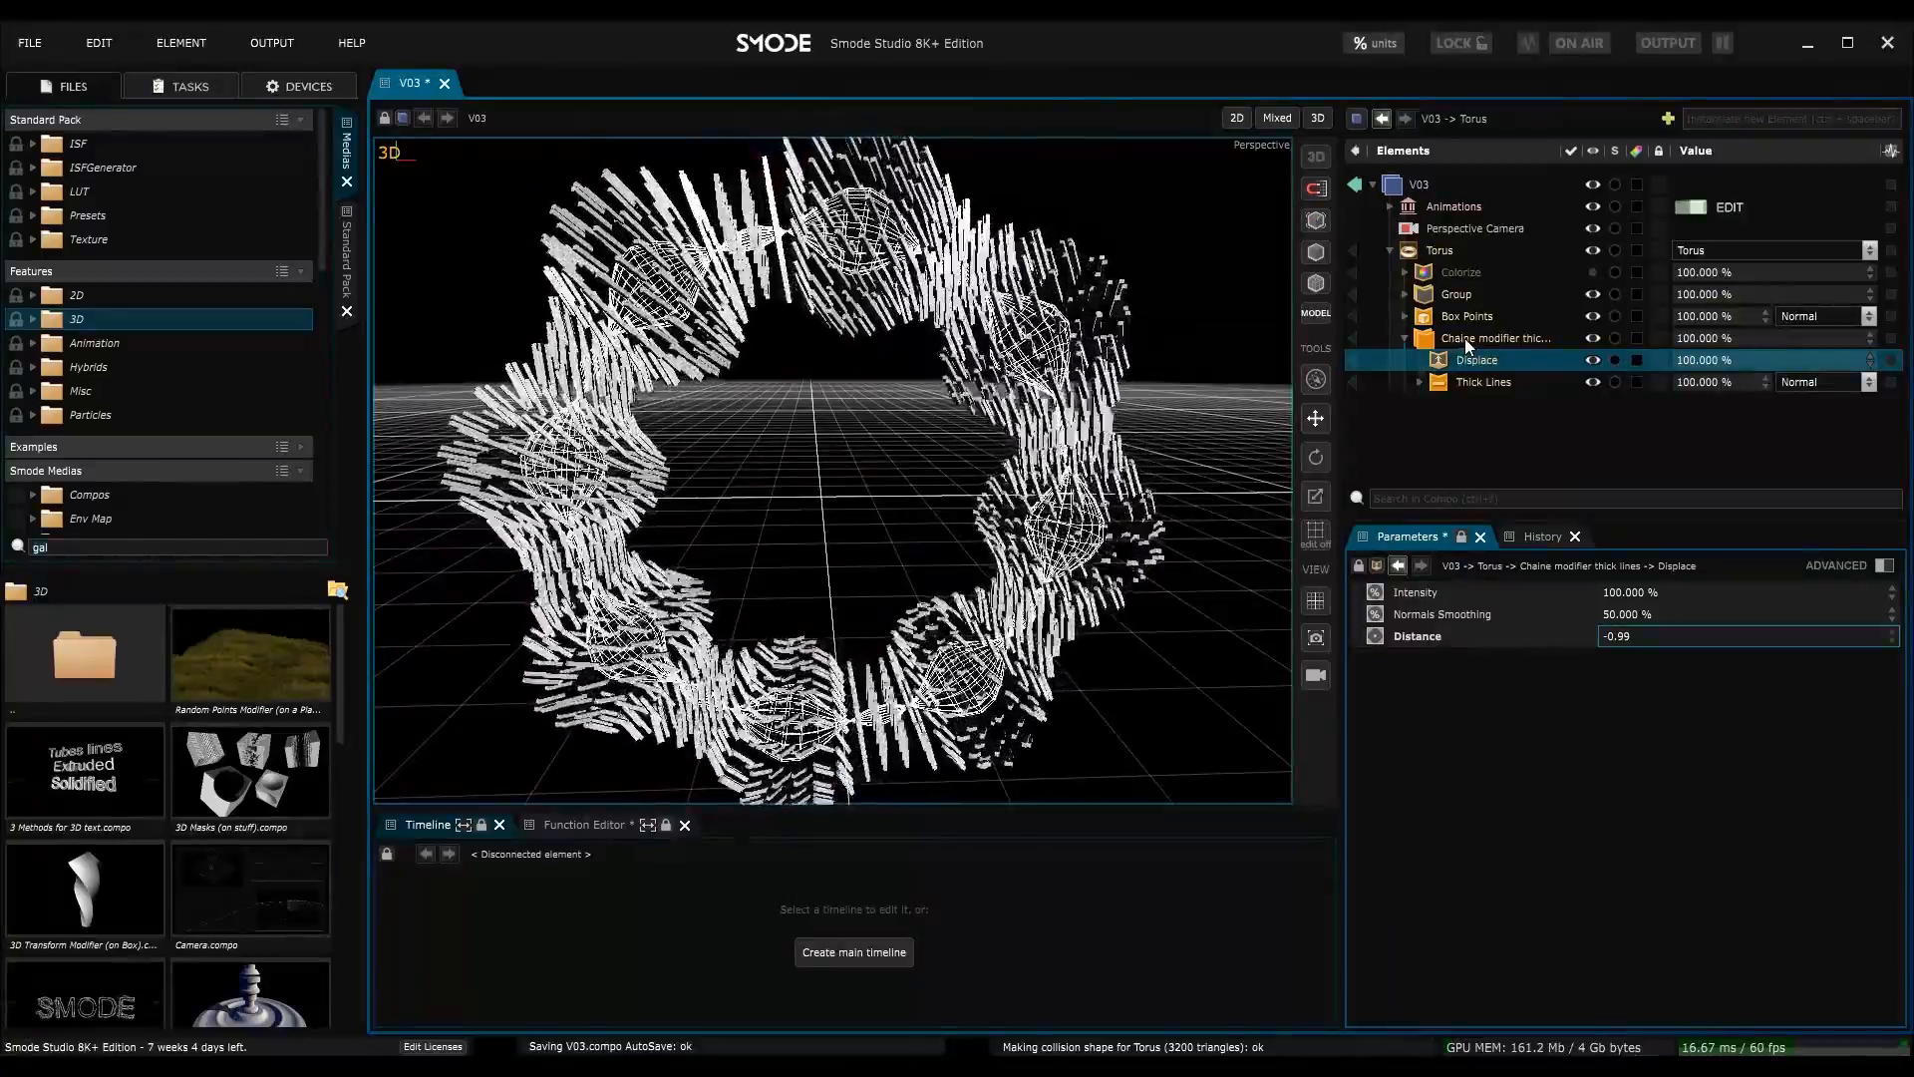
# - Try rotating the "Chaine modifier thick lines" group through its placement orientation, then undo the rotation
pyautogui.click(1459, 342)
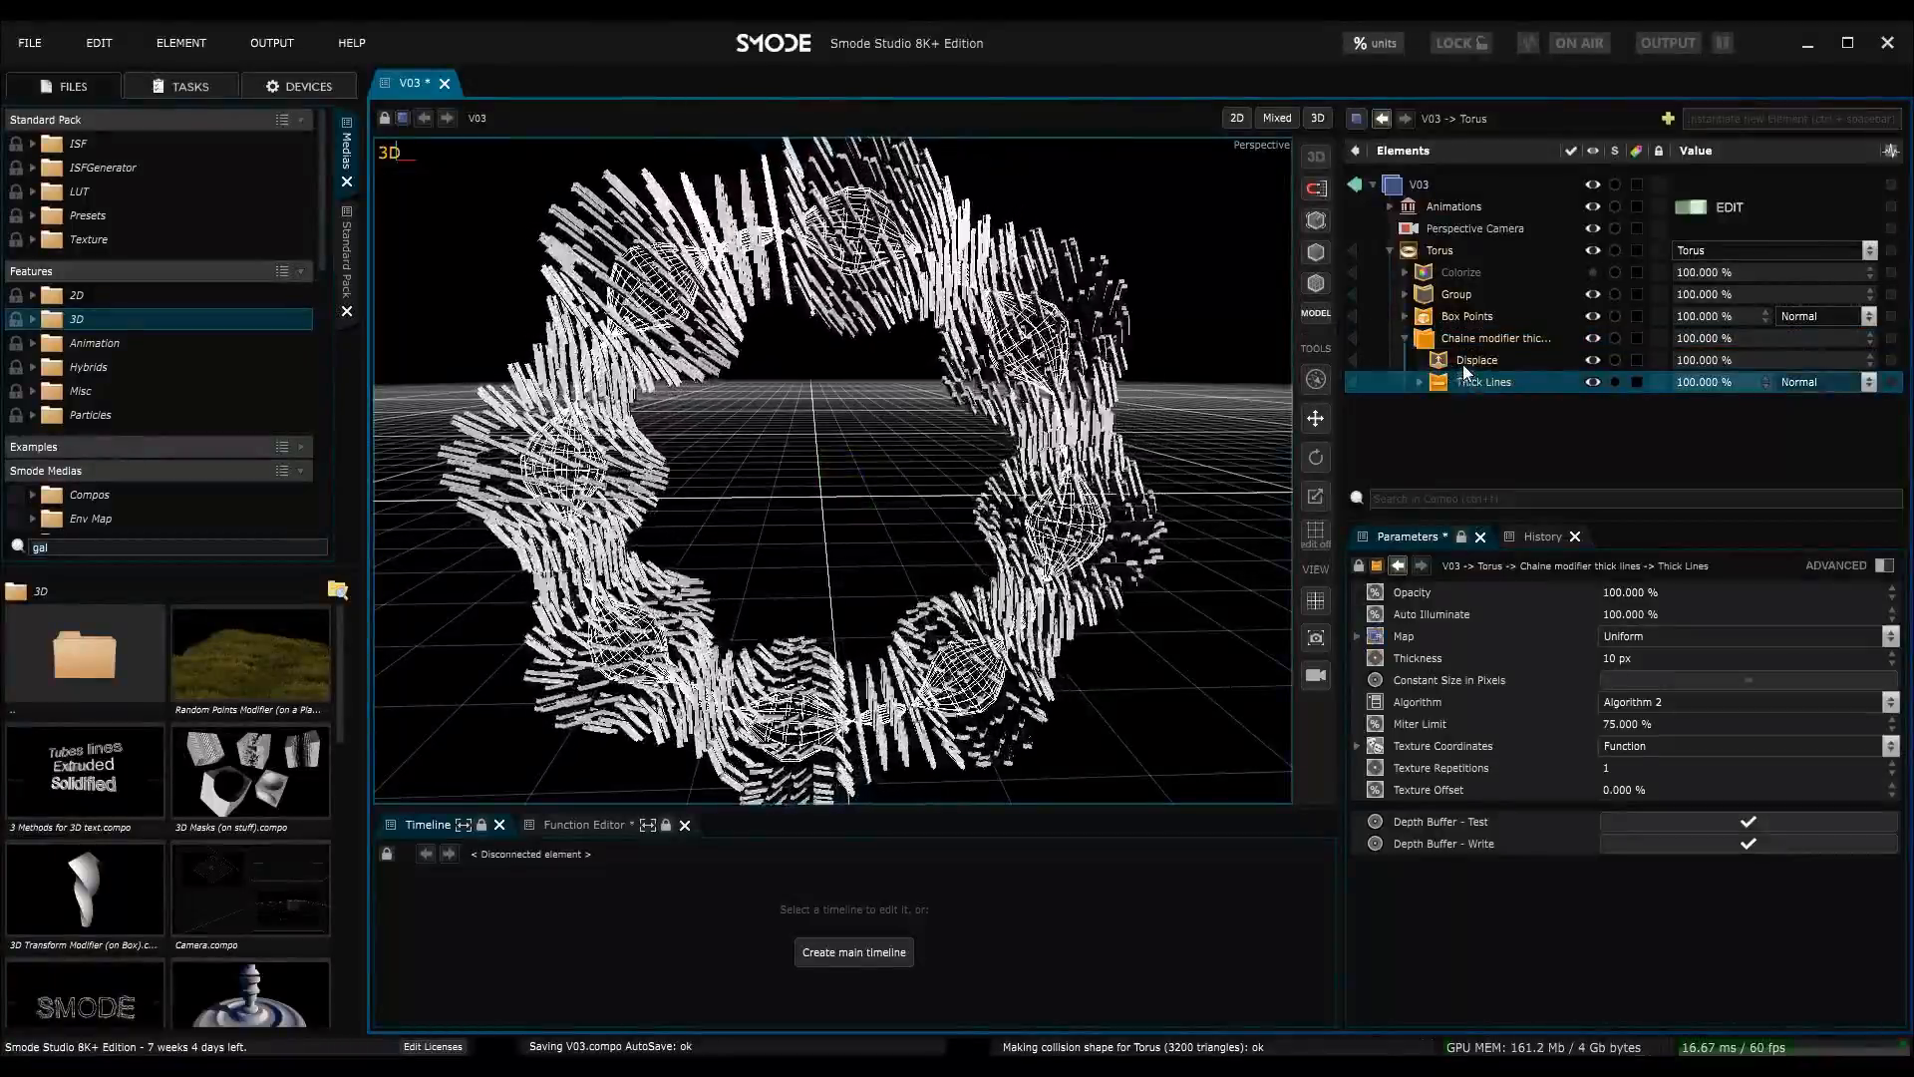
pyautogui.click(1475, 339)
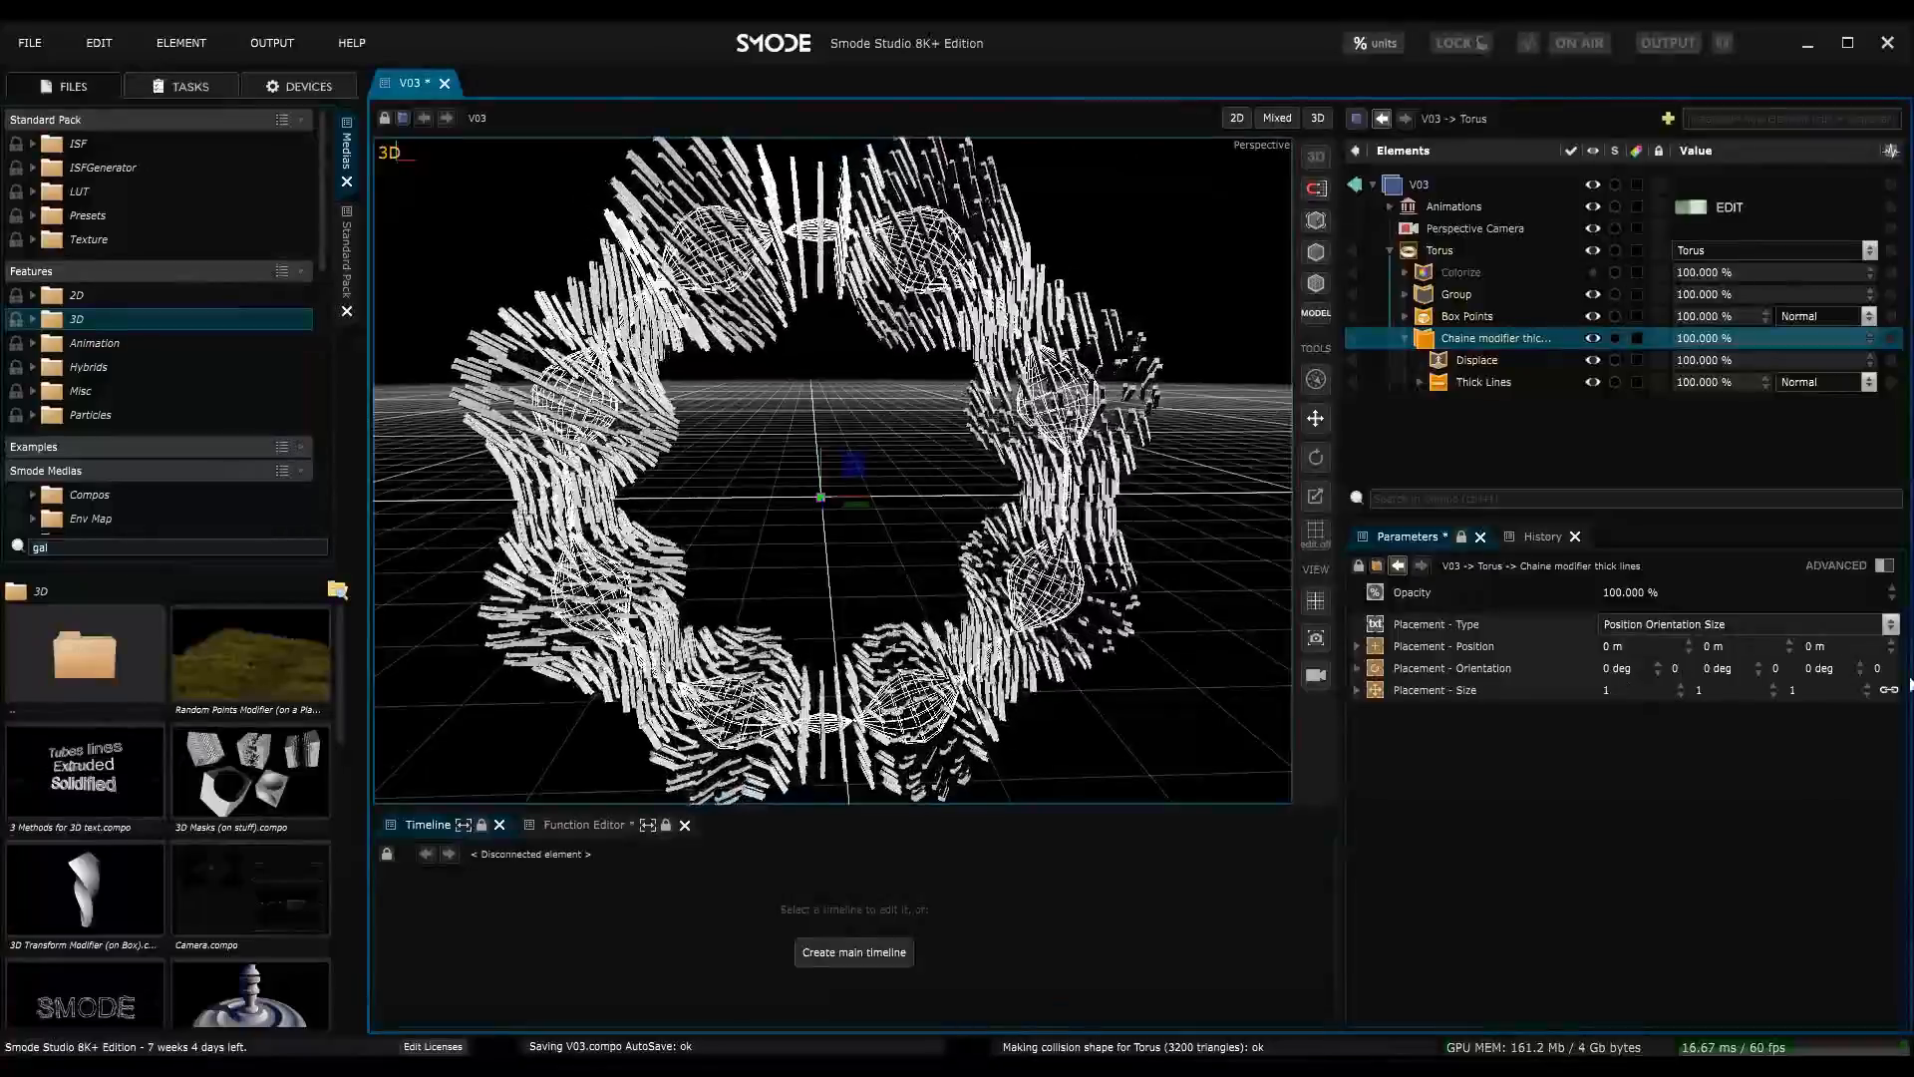
pyautogui.moveTo(1808, 666); pyautogui.dragTo(1818, 668)
pyautogui.moveTo(1632, 667); pyautogui.dragTo(1677, 680)
pyautogui.hotkey('ctrl', 'z')
# - Save the V03 composition and add a Point Light to it
pyautogui.hotkey('ctrl', 's')
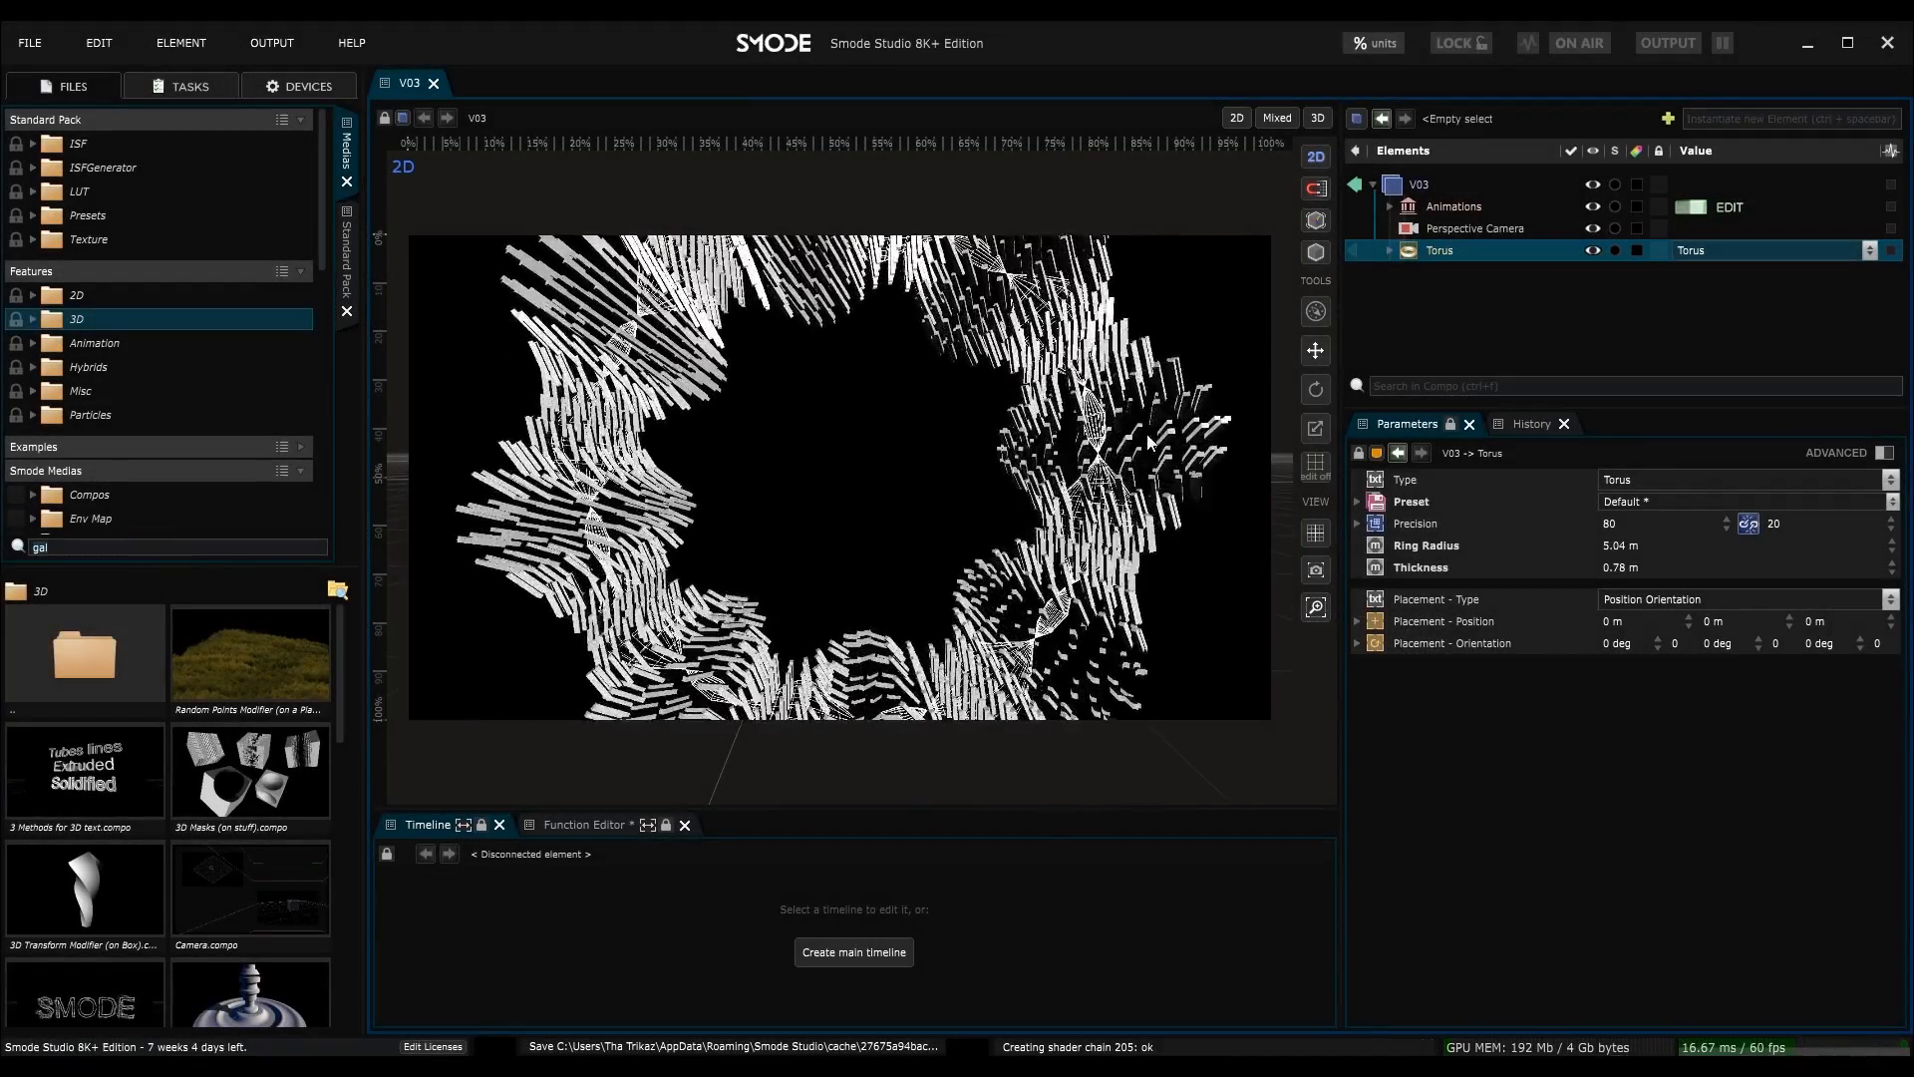
pyautogui.rightClick(1396, 275)
pyautogui.moveTo(1336, 365)
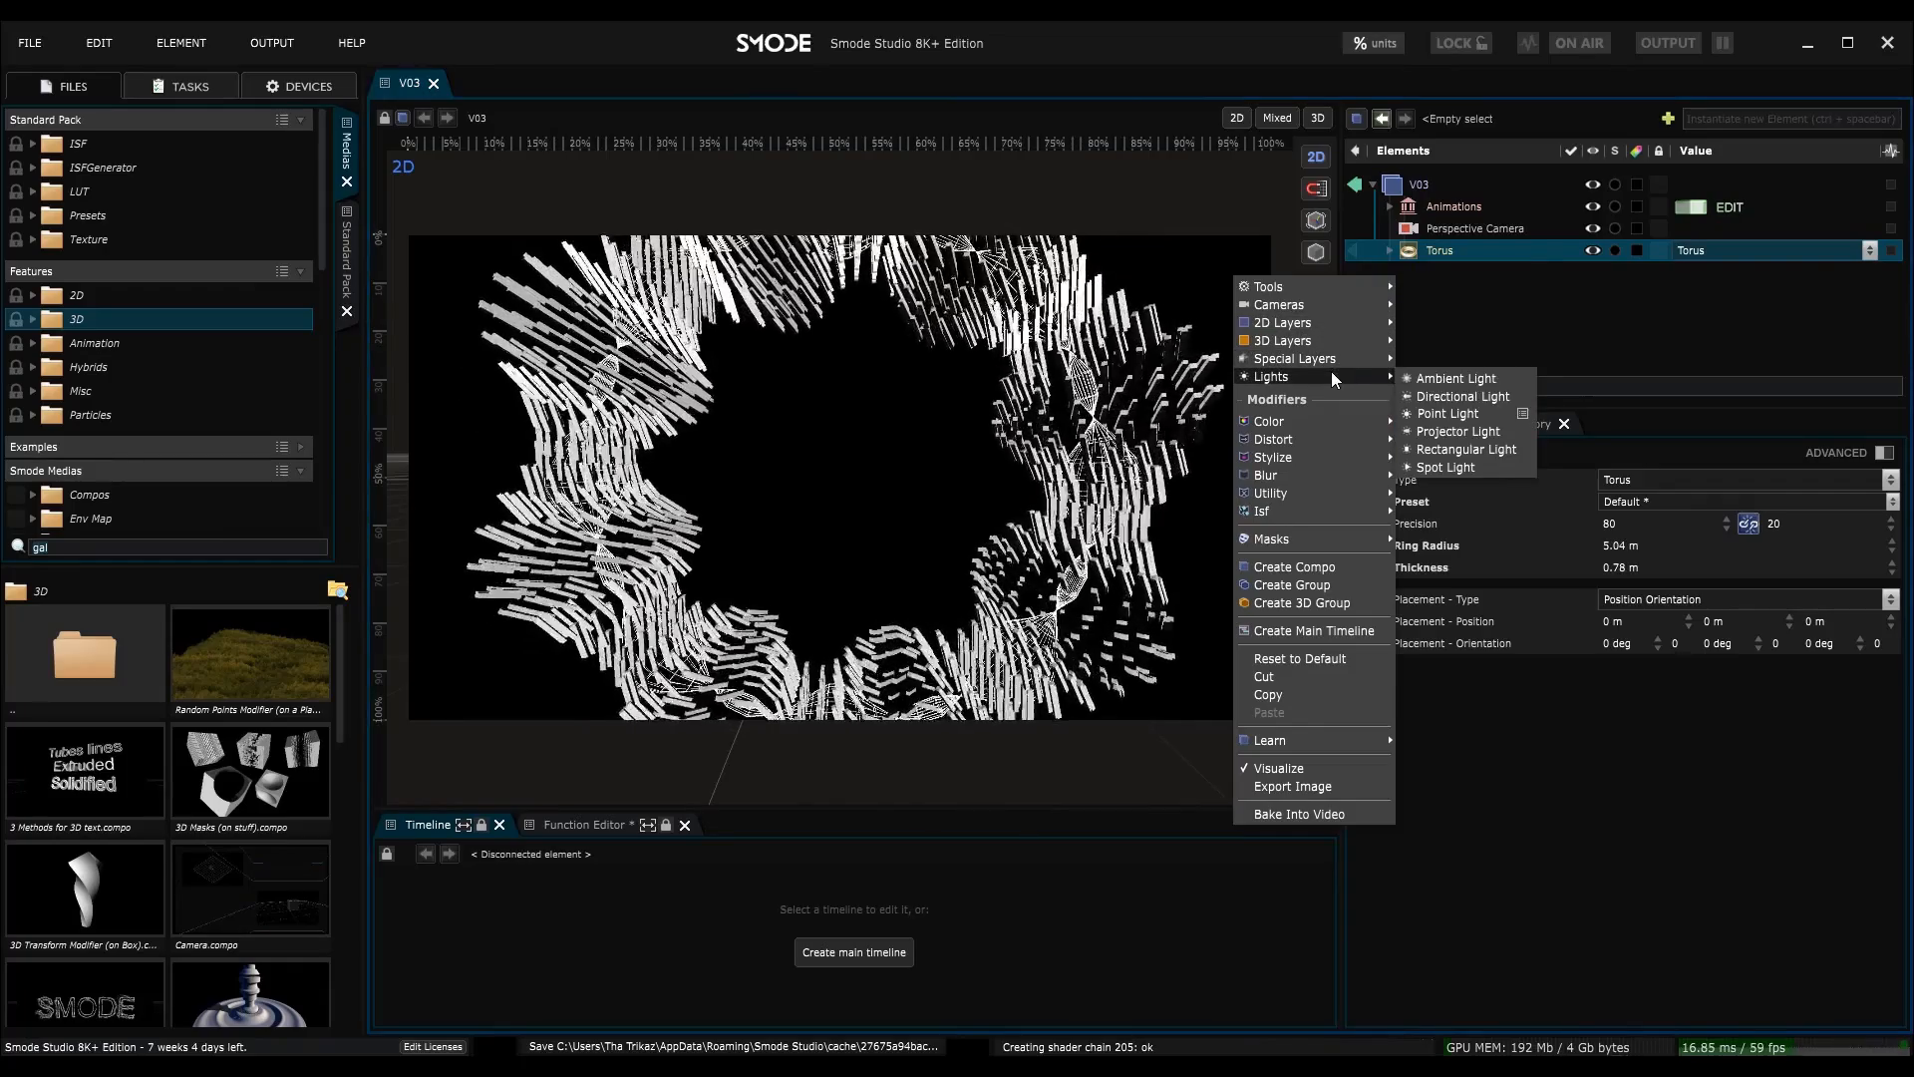
pyautogui.click(1450, 412)
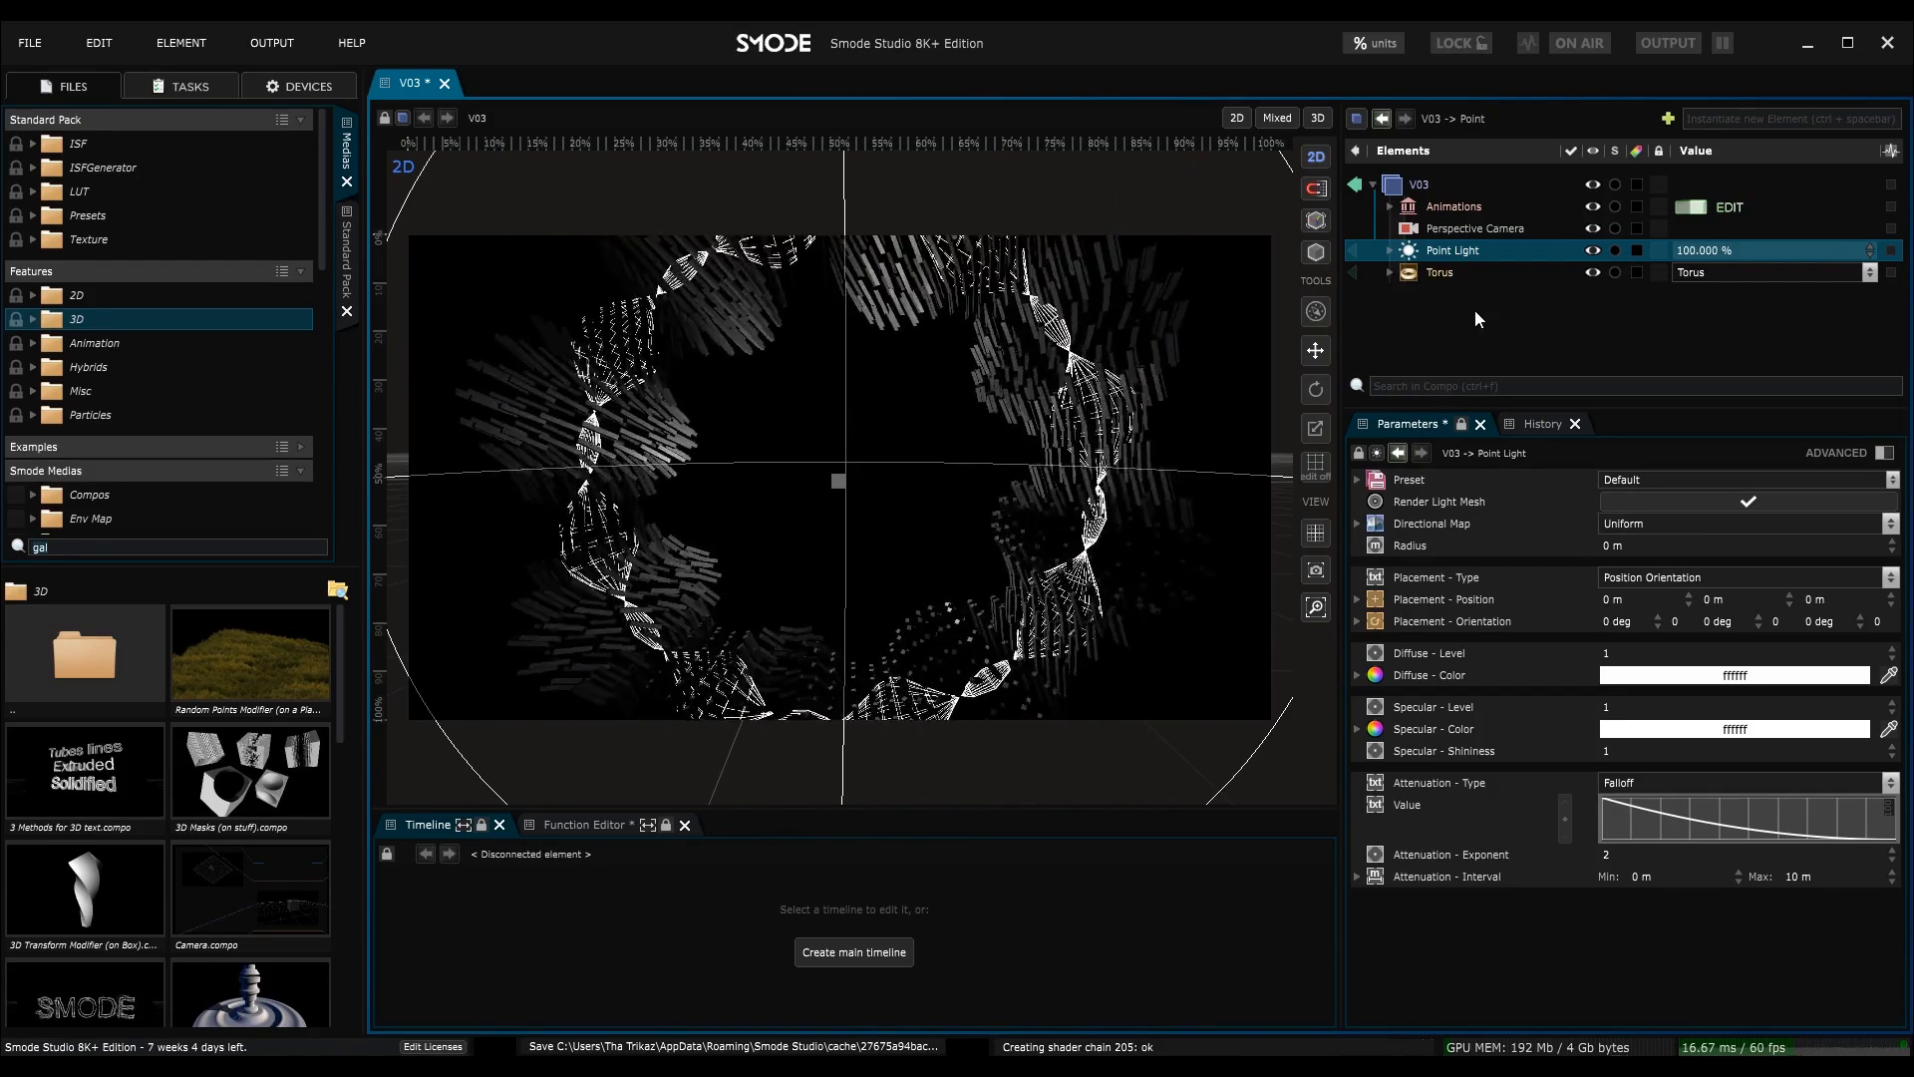
# - Set the Auto Illuminate of the torus's Thick Lines renderer to 0%
pyautogui.click(1389, 272)
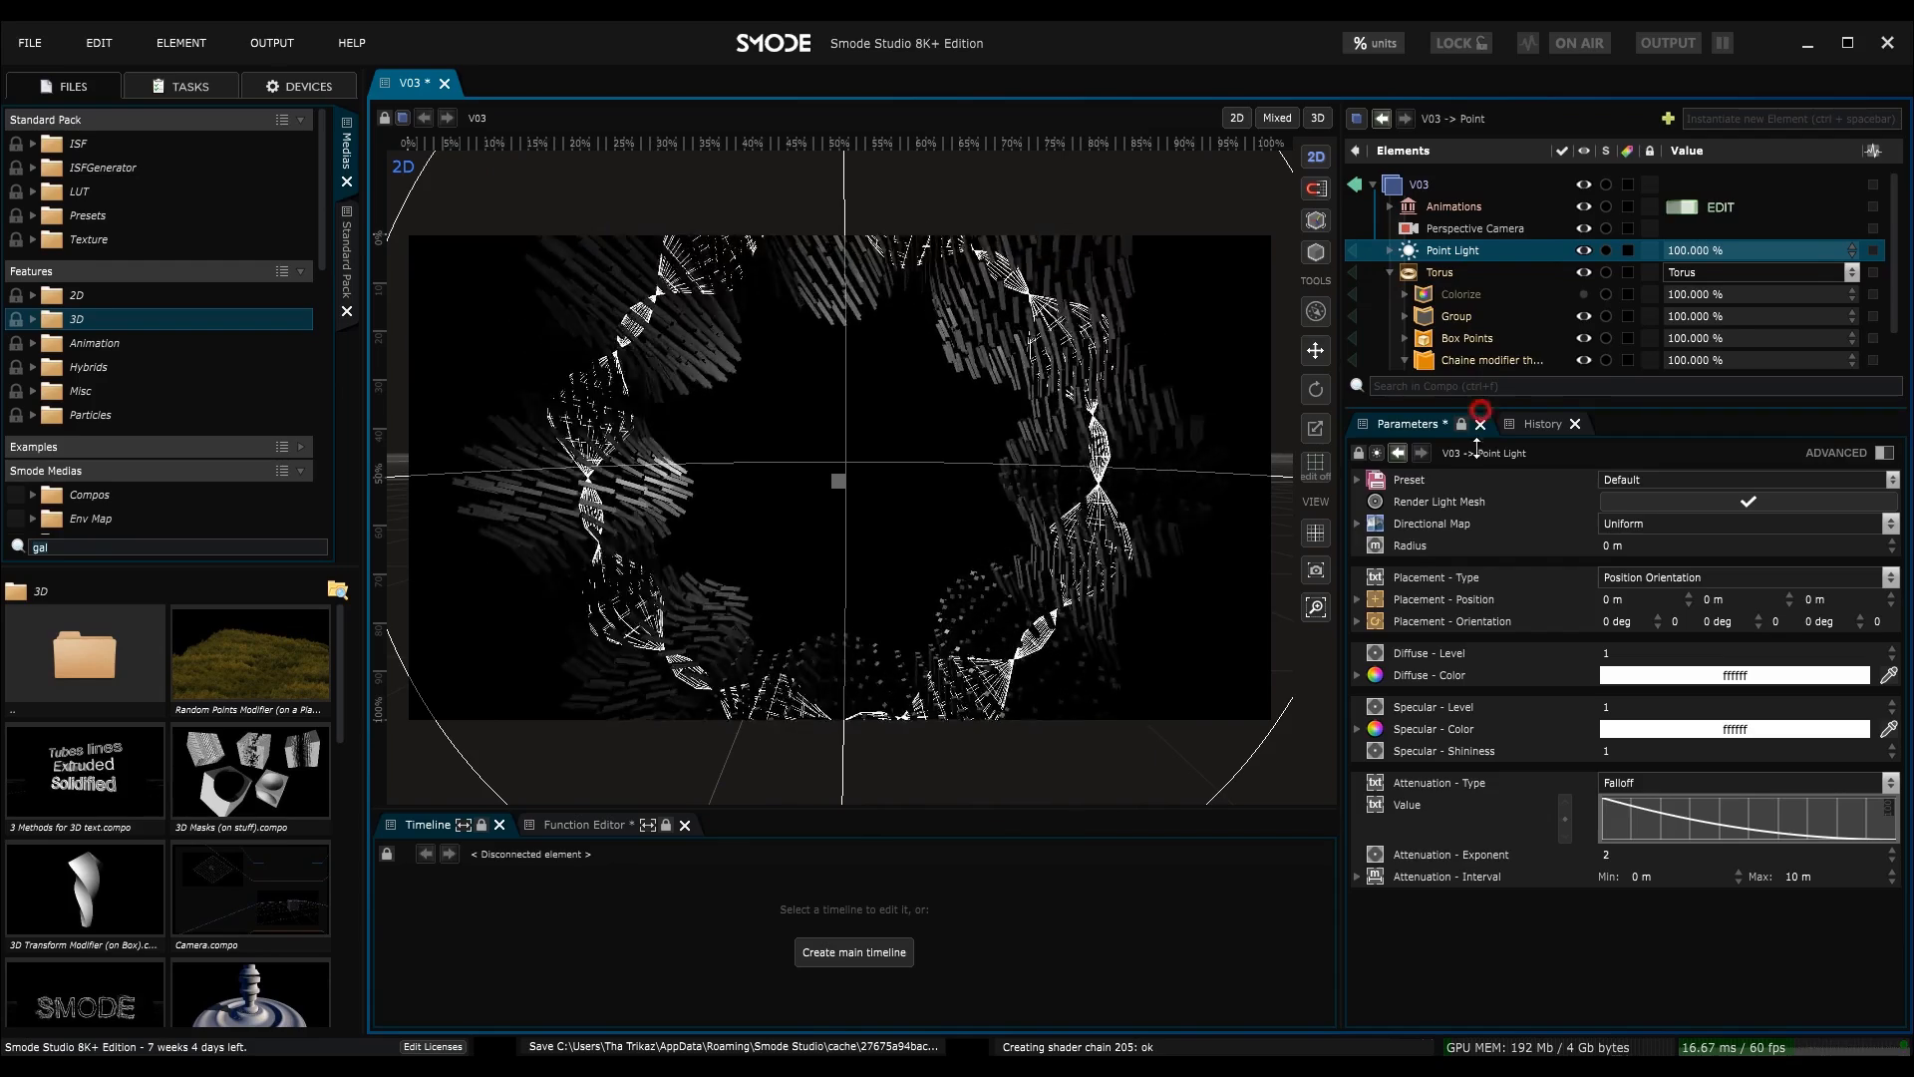
pyautogui.moveTo(1480, 407); pyautogui.dragTo(1478, 494)
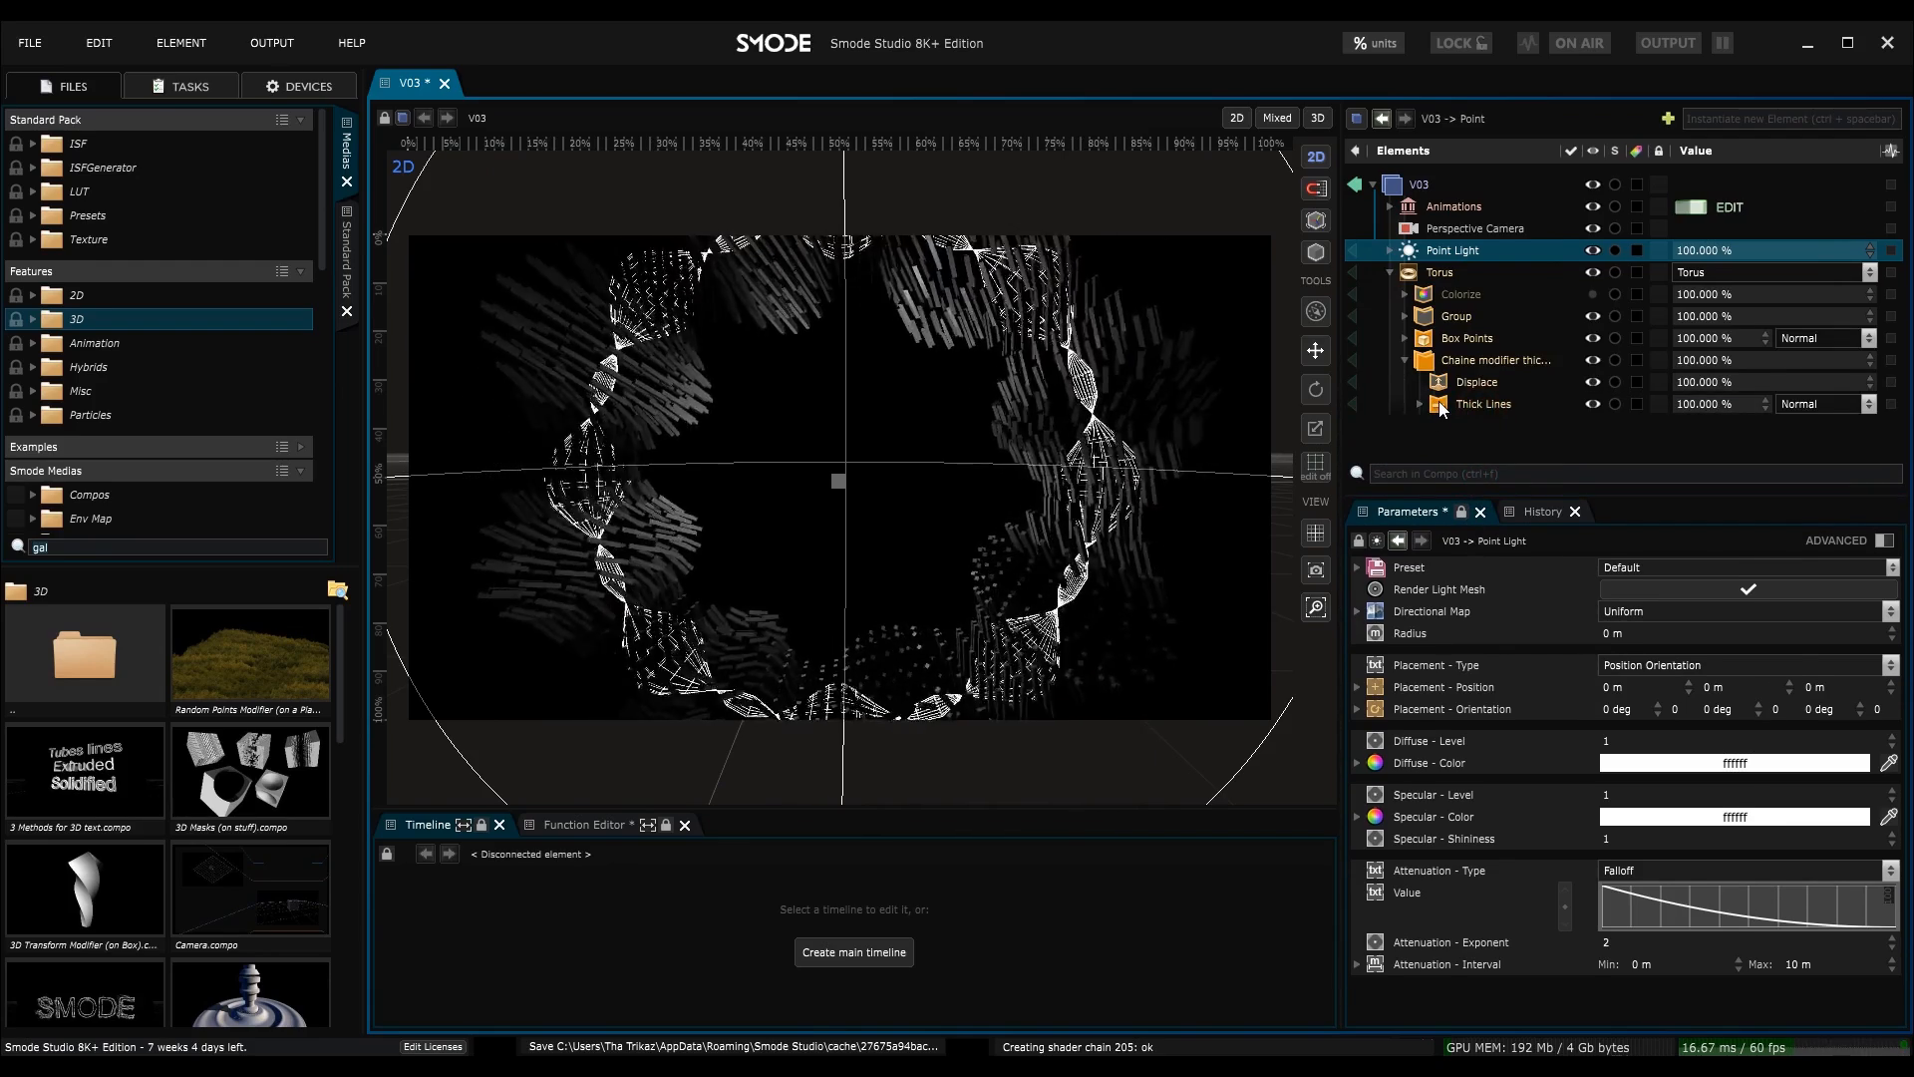
pyautogui.click(1440, 403)
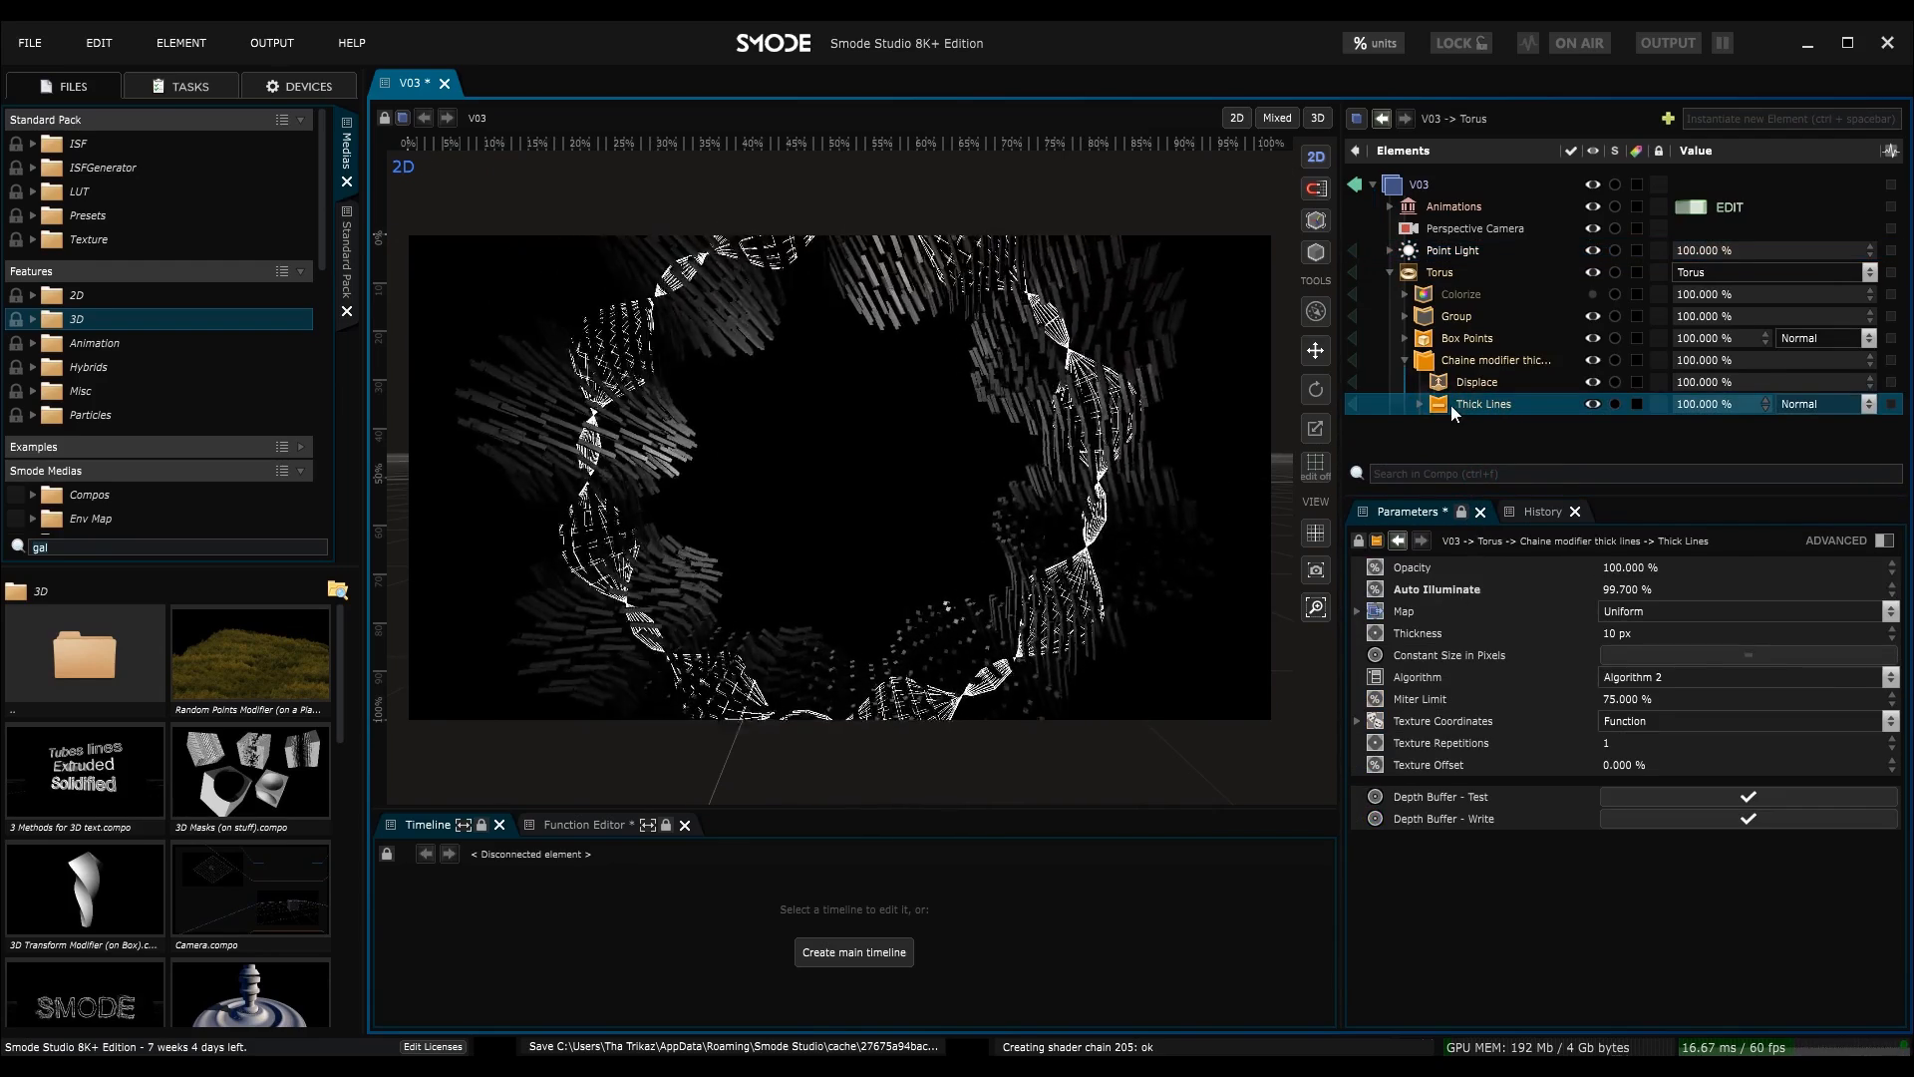
pyautogui.moveTo(1618, 586); pyautogui.dragTo(1618, 818)
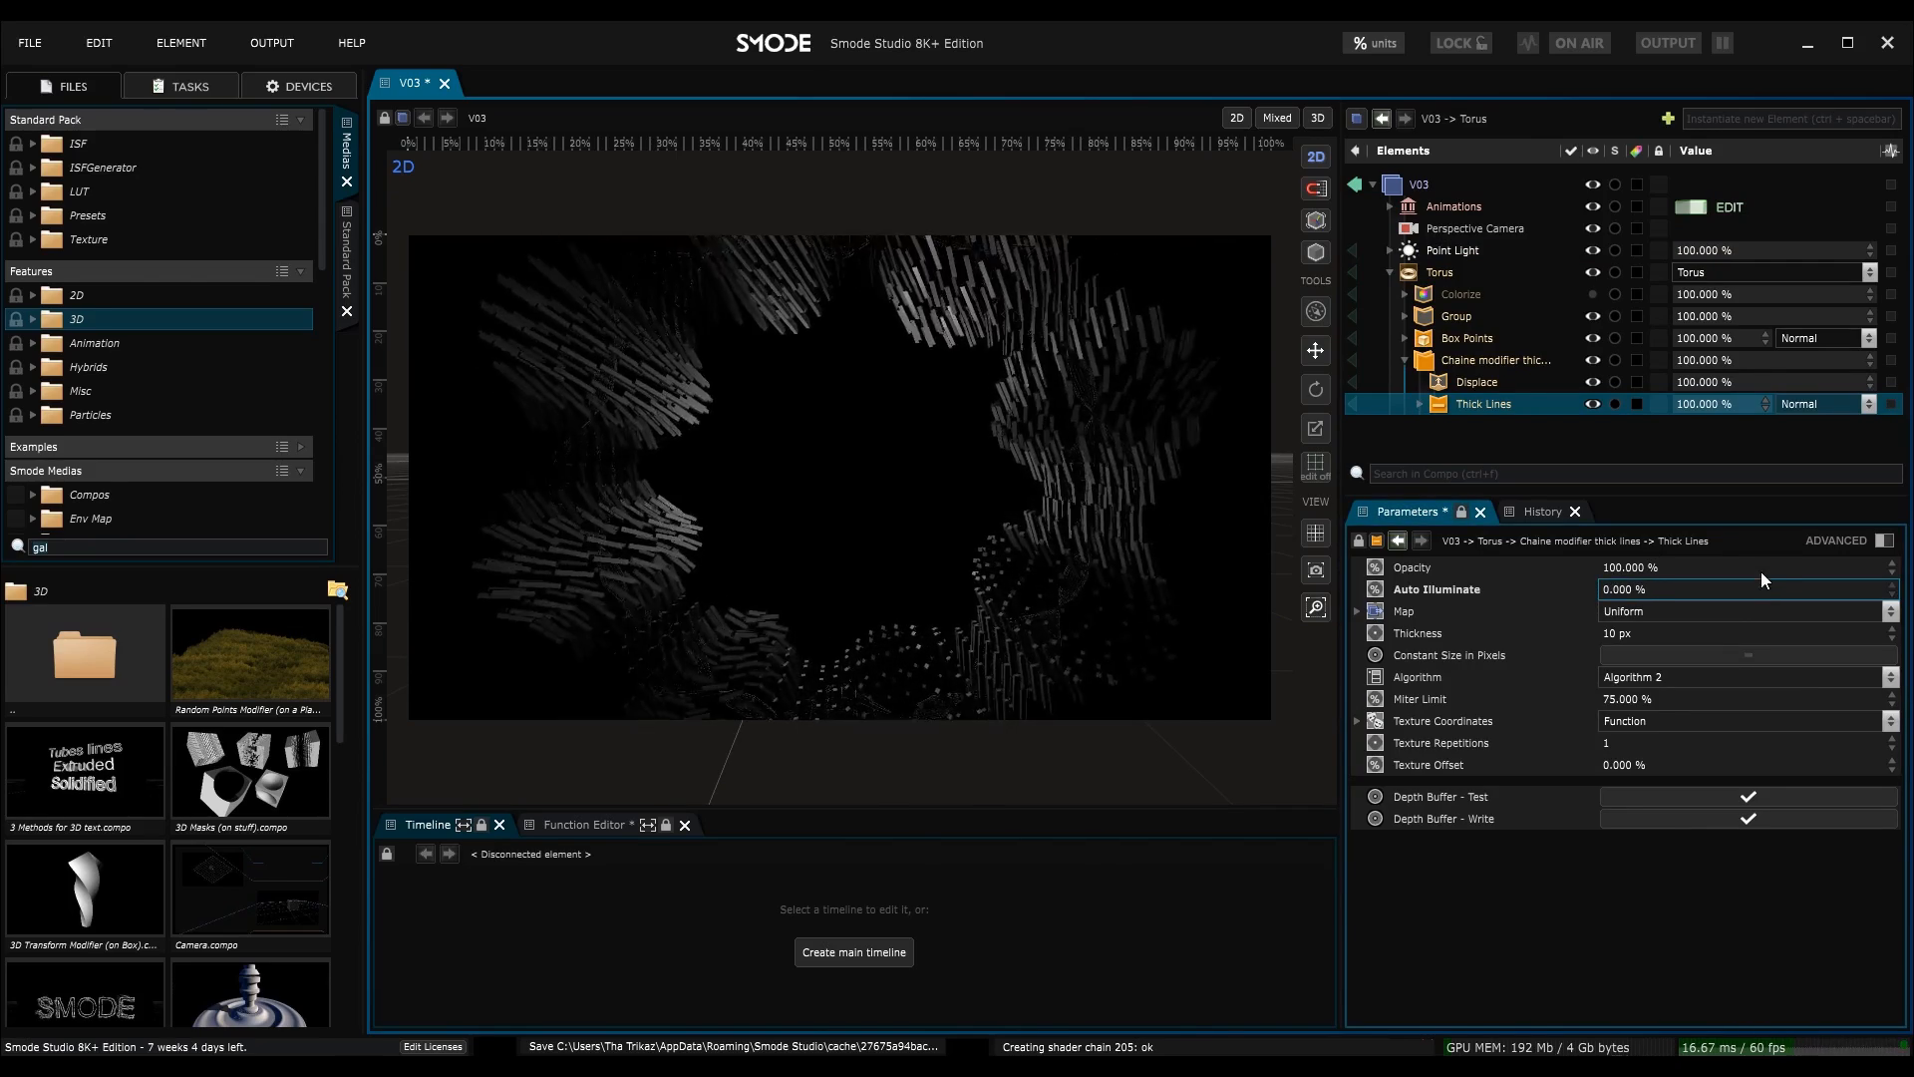
pyautogui.click(1403, 360)
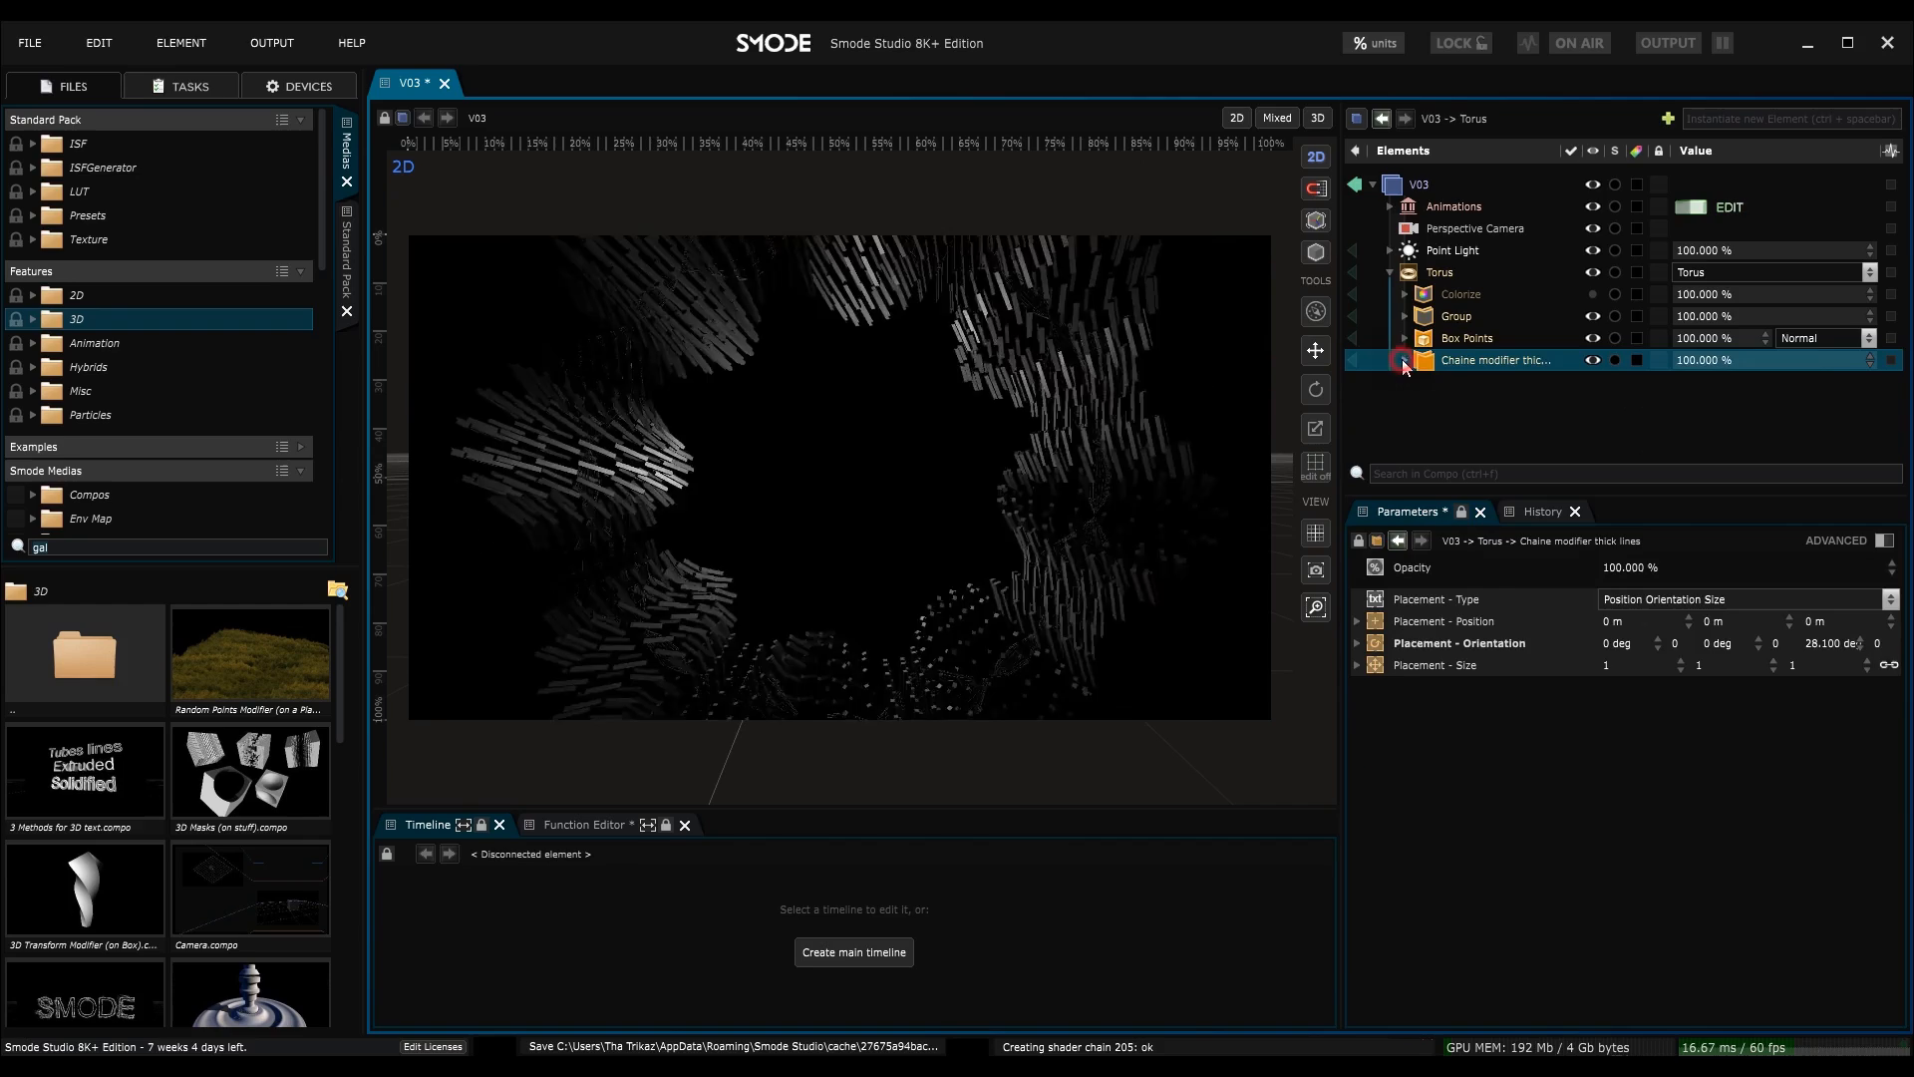
# - Show the Point Light's advanced parameters and examine its Volumetric settings
pyautogui.click(1415, 250)
pyautogui.click(1388, 273)
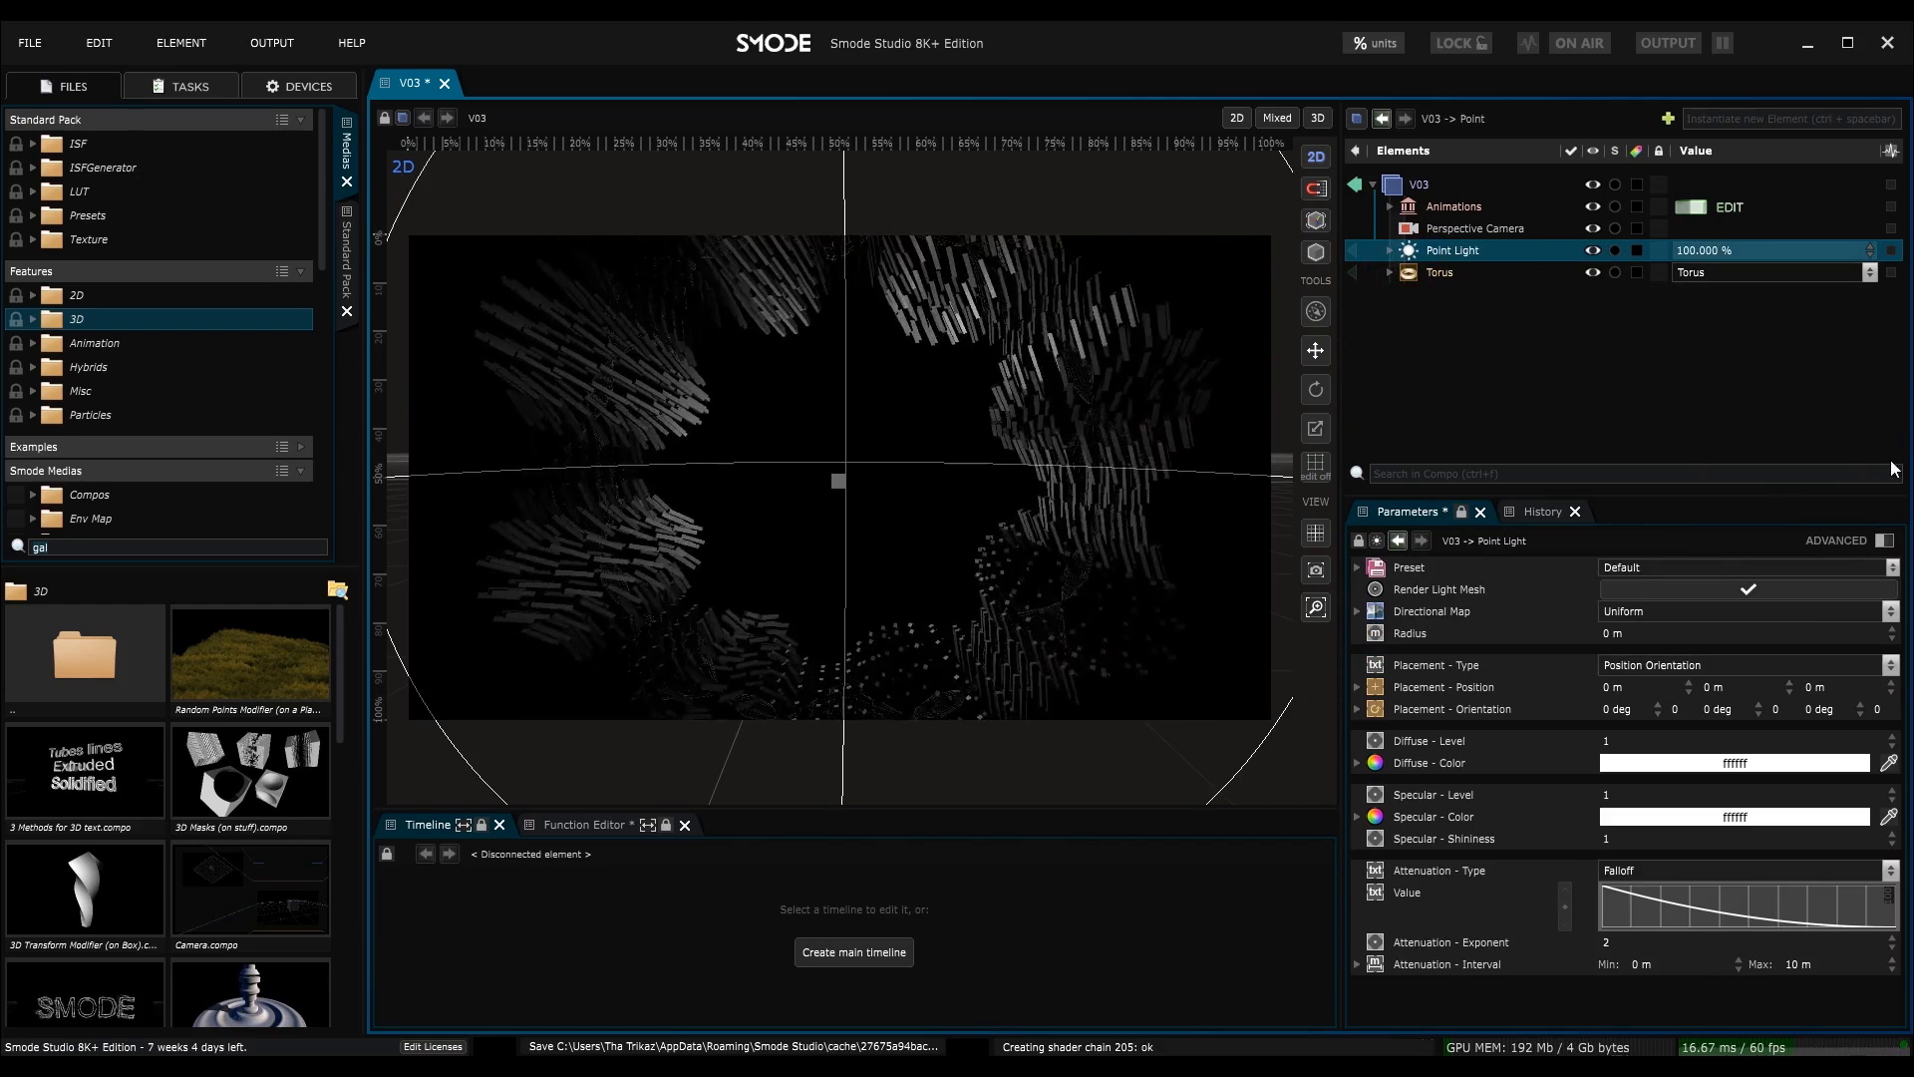
pyautogui.click(1883, 541)
pyautogui.moveTo(1796, 492); pyautogui.dragTo(1779, 317)
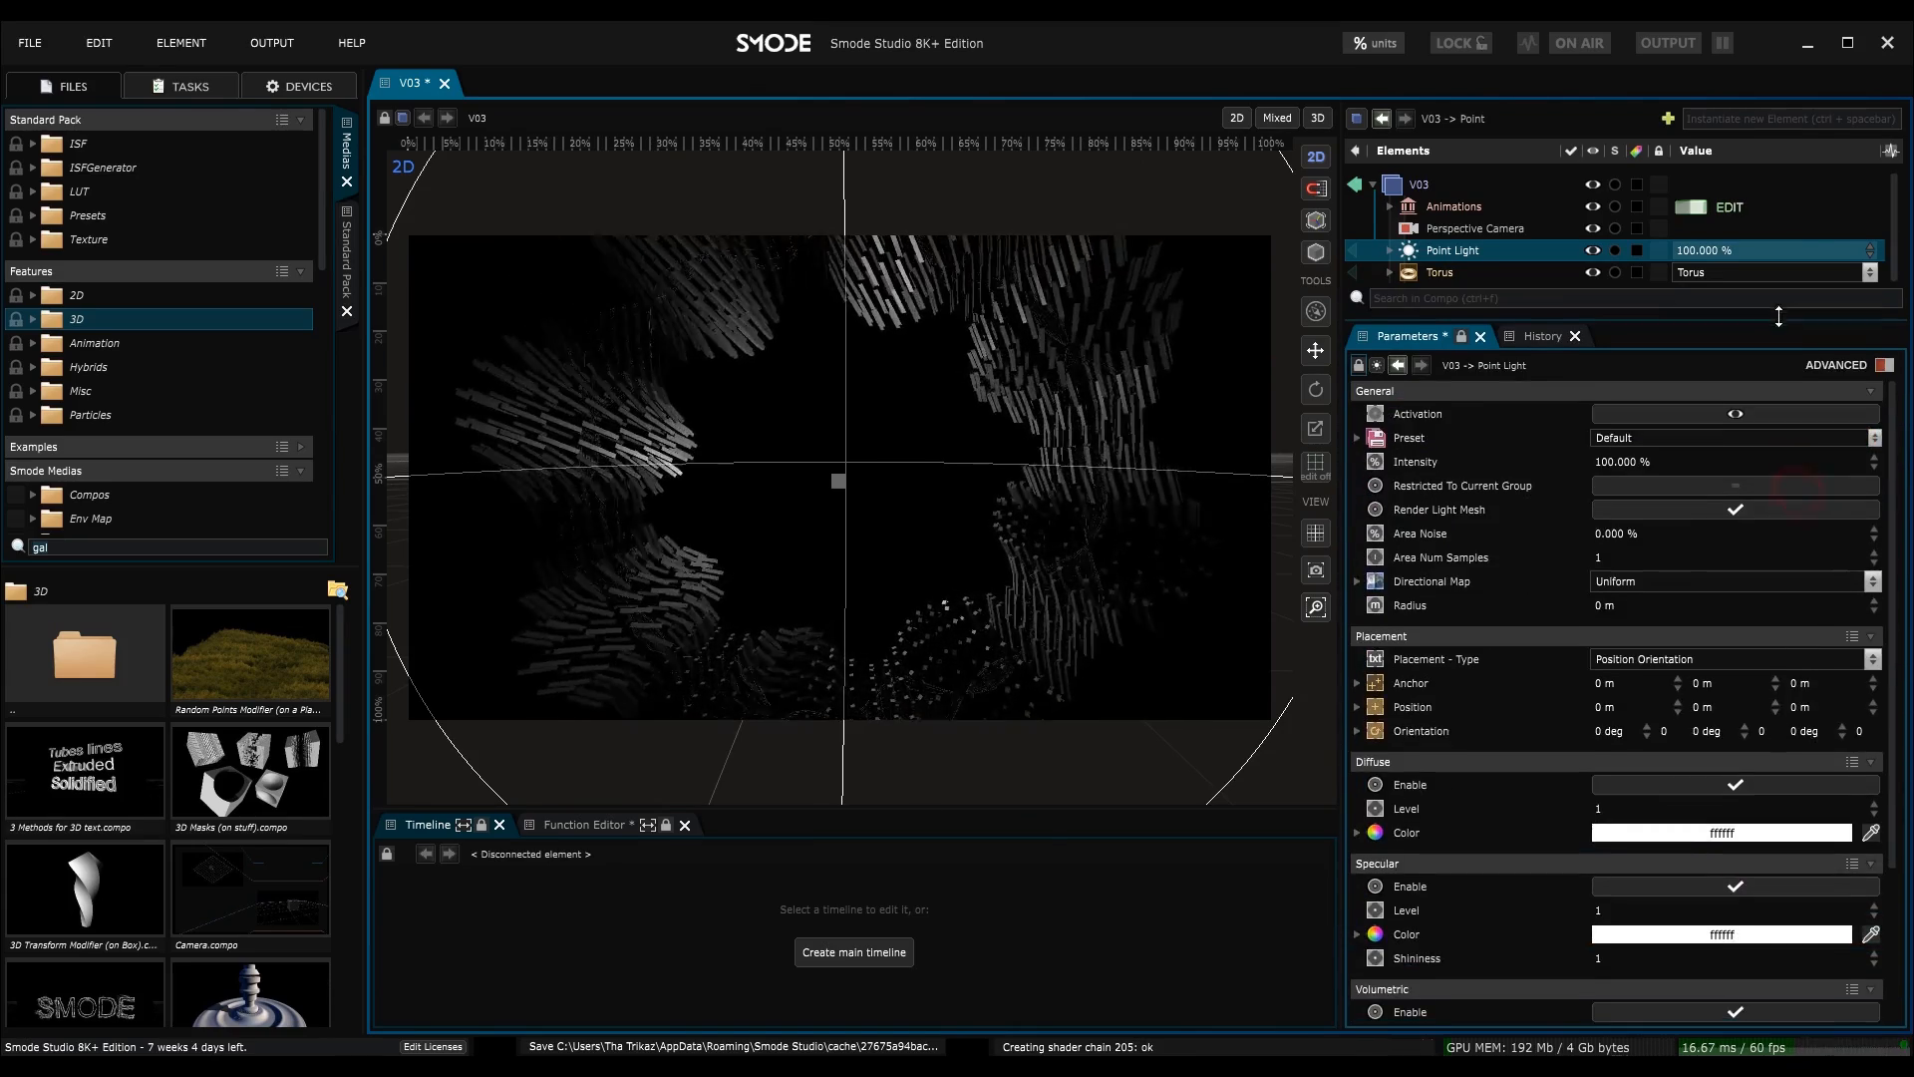
pyautogui.scroll(-2, 1515, 847)
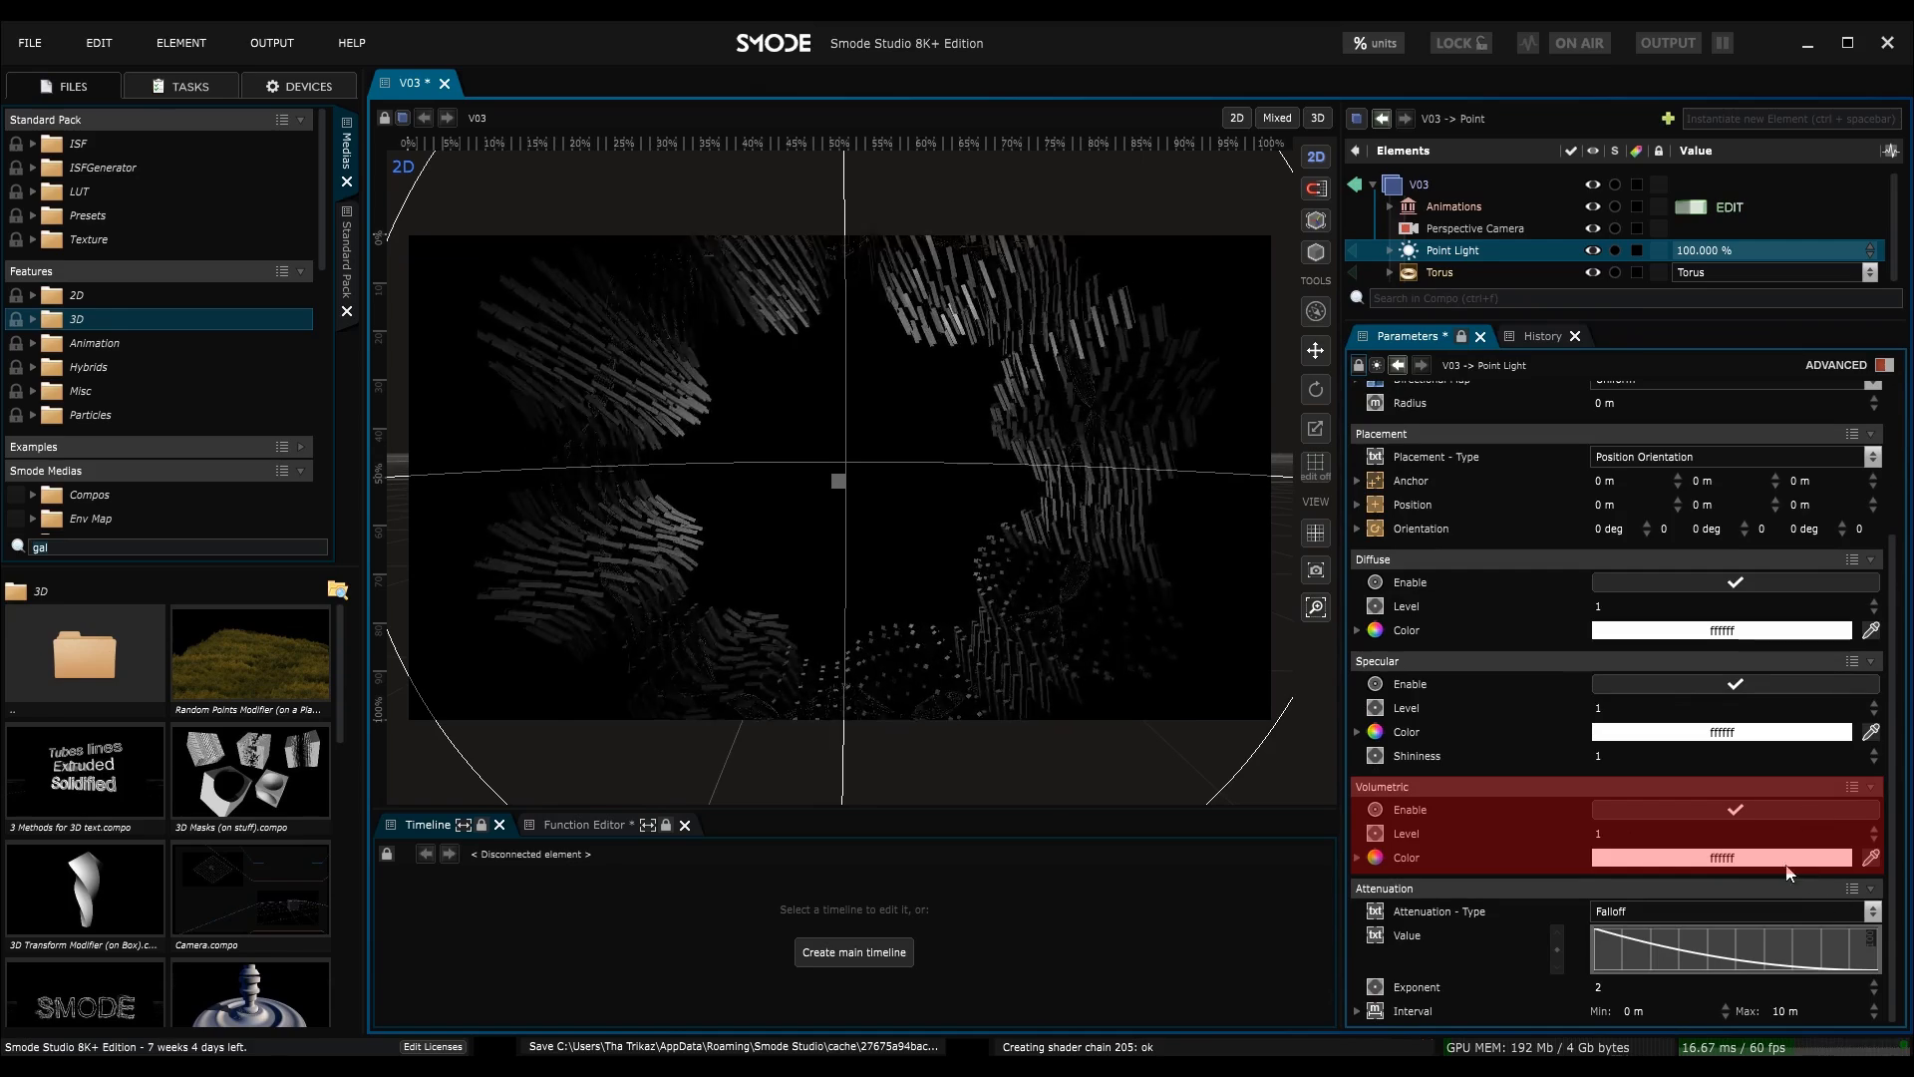
pyautogui.moveTo(1616, 327); pyautogui.dragTo(1615, 496)
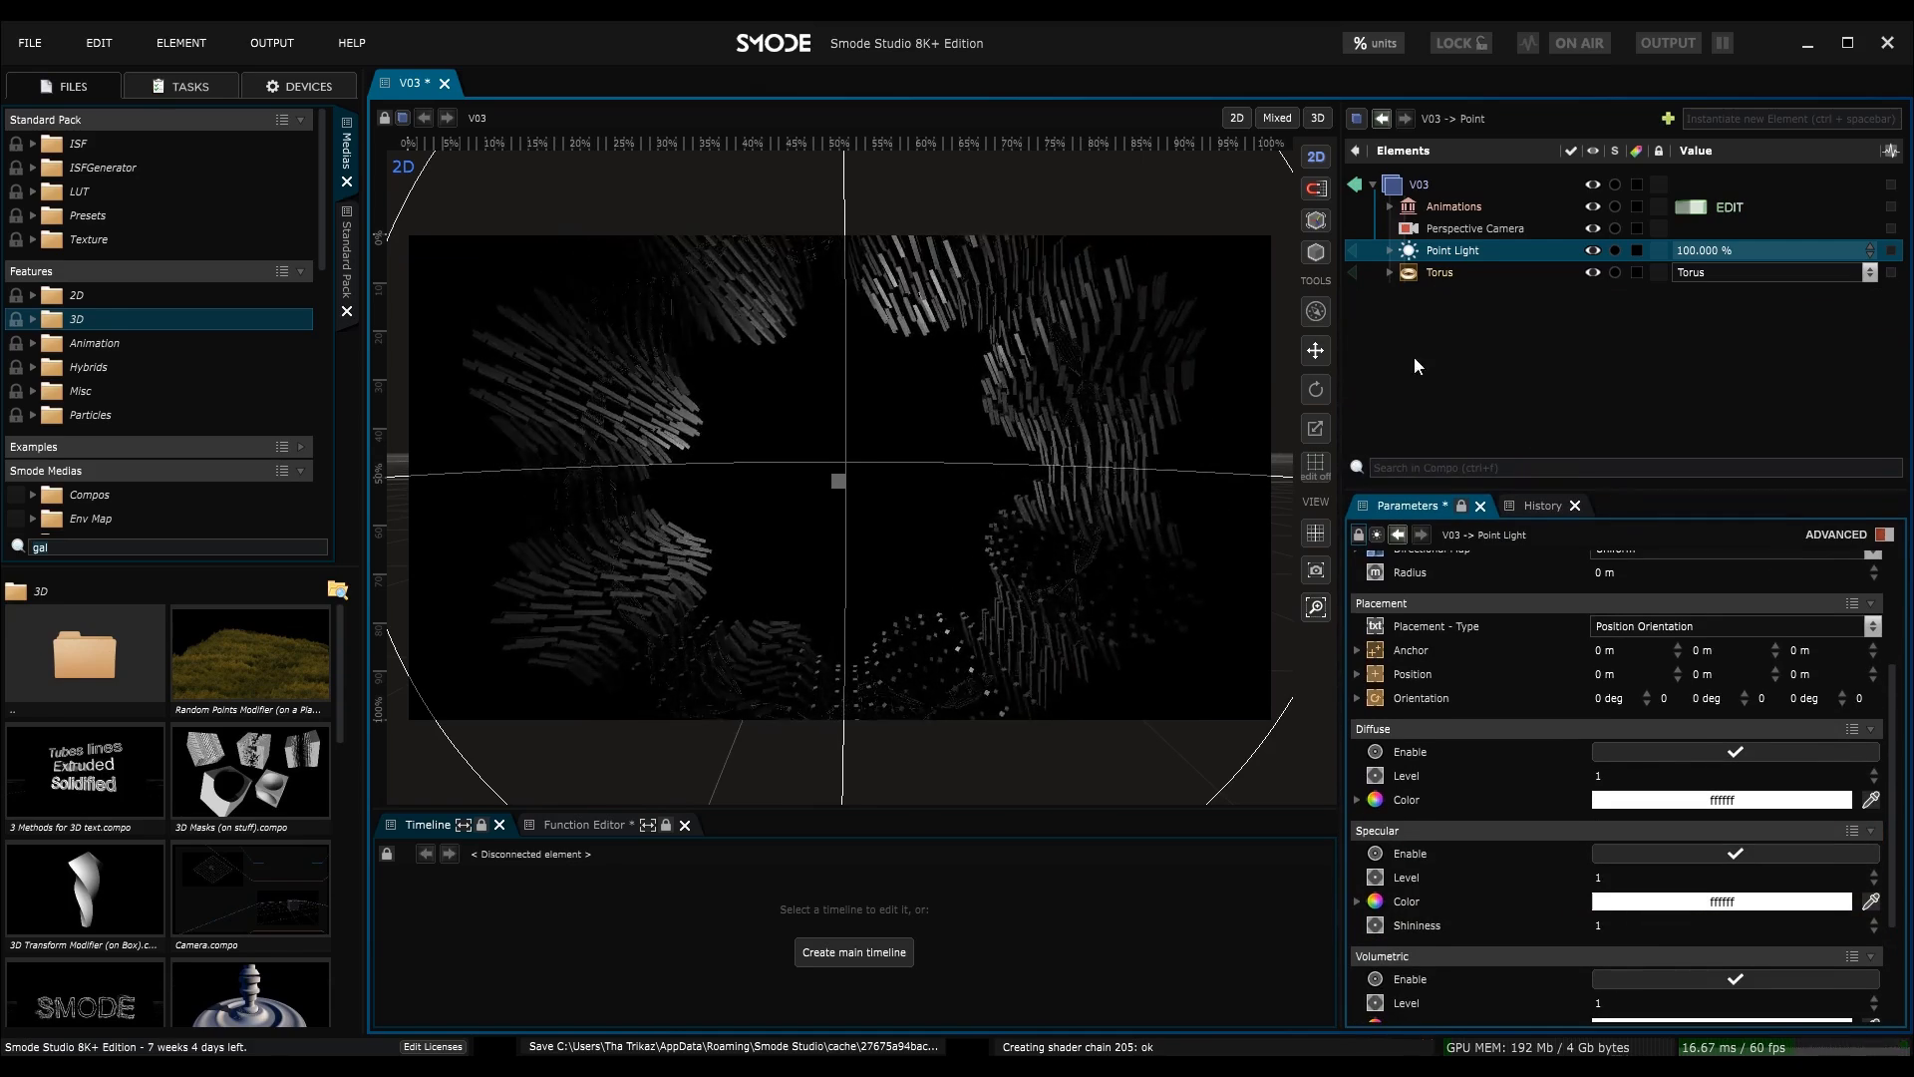
# - Add a Volumetric Light layer to the V03 composition
pyautogui.rightClick(1404, 293)
pyautogui.moveTo(1330, 362)
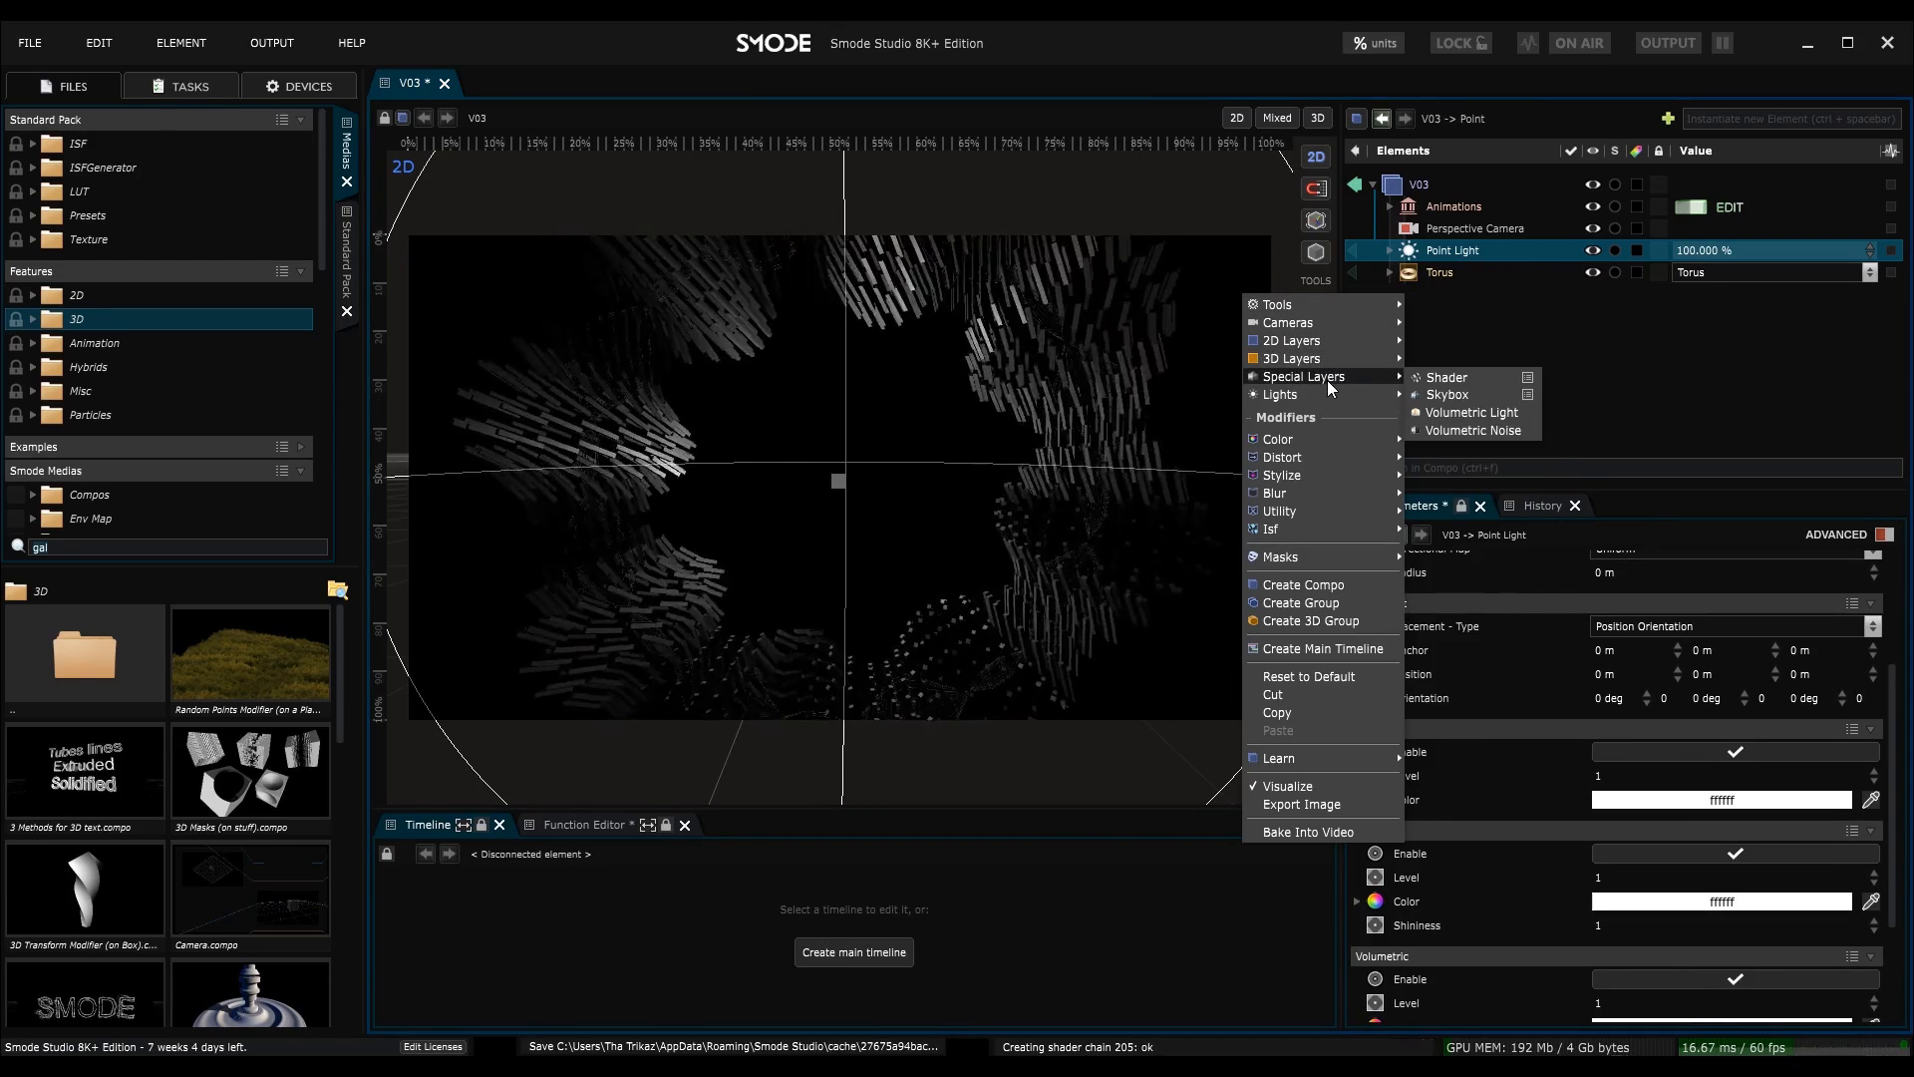
pyautogui.click(1466, 412)
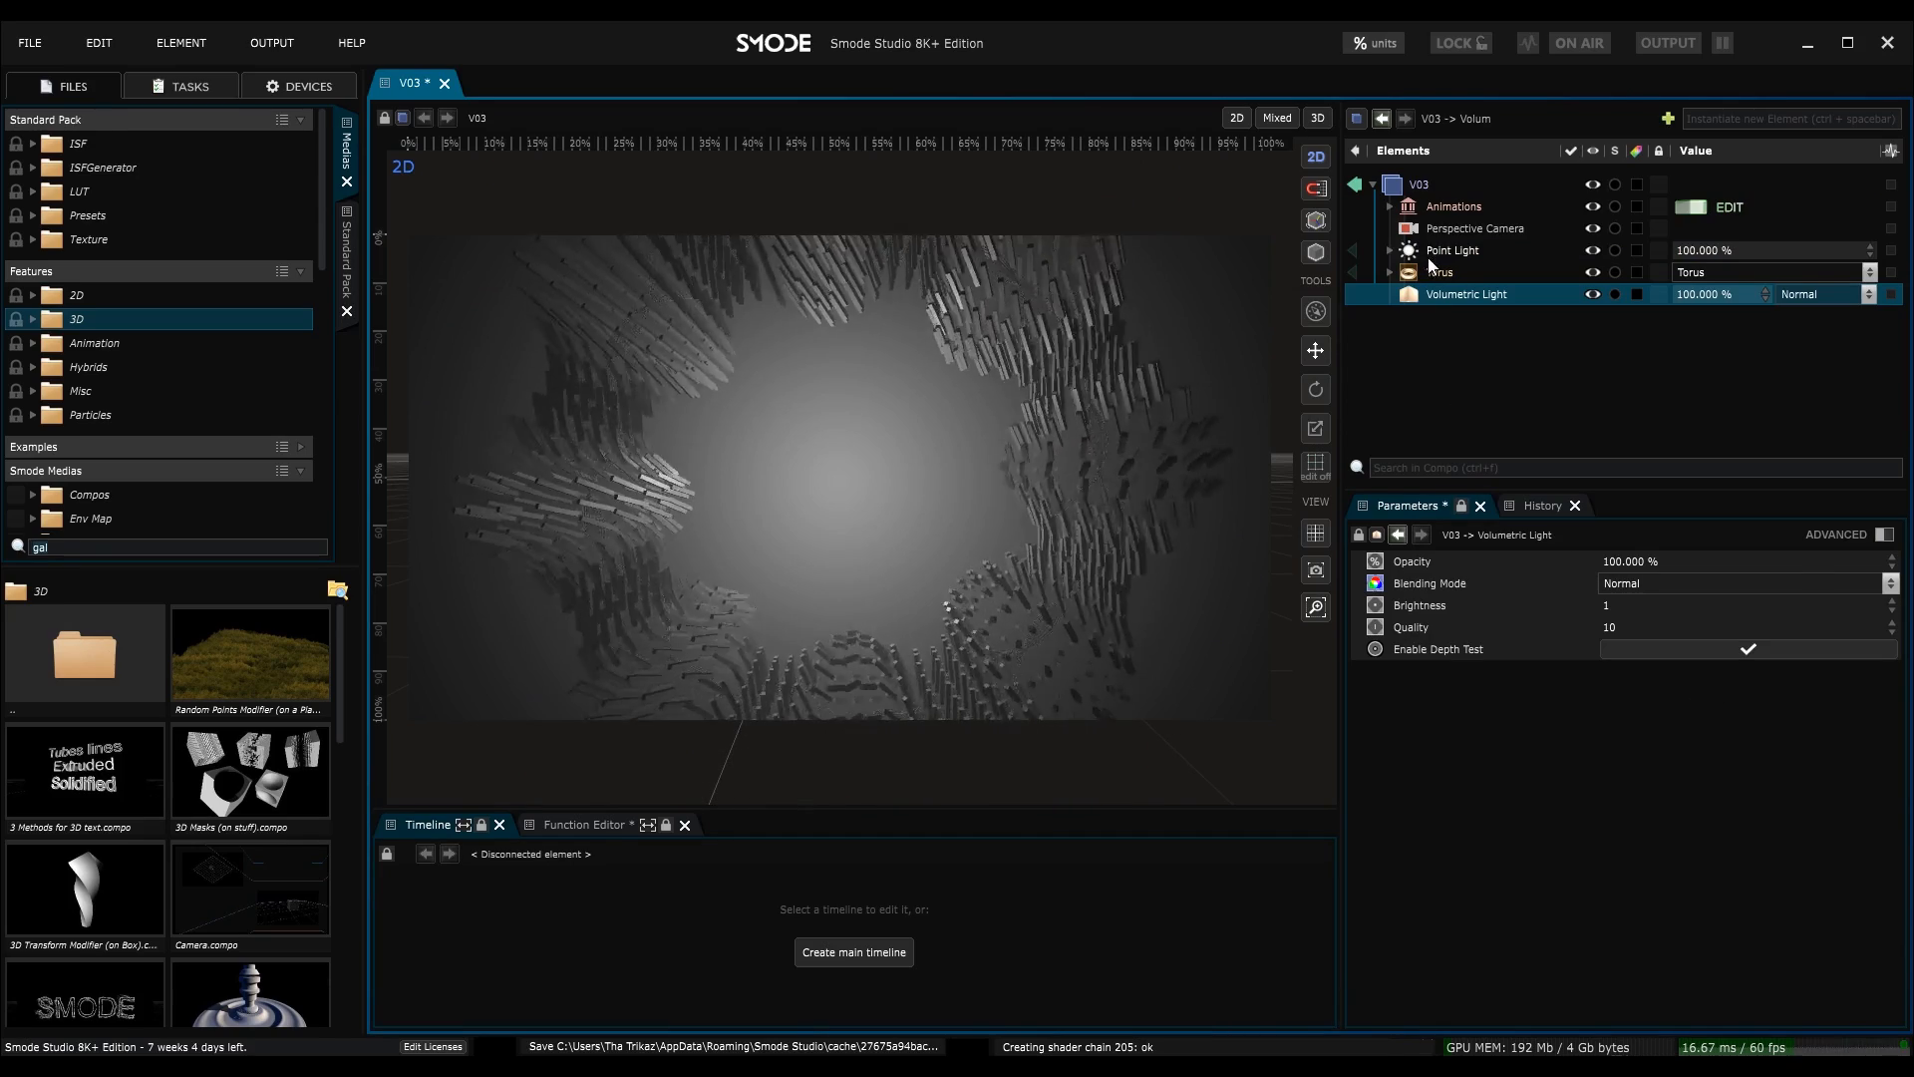
pyautogui.moveTo(1420, 287)
pyautogui.mouseDown()
pyautogui.moveTo(1419, 267)
pyautogui.moveTo(1420, 307)
pyautogui.mouseUp()
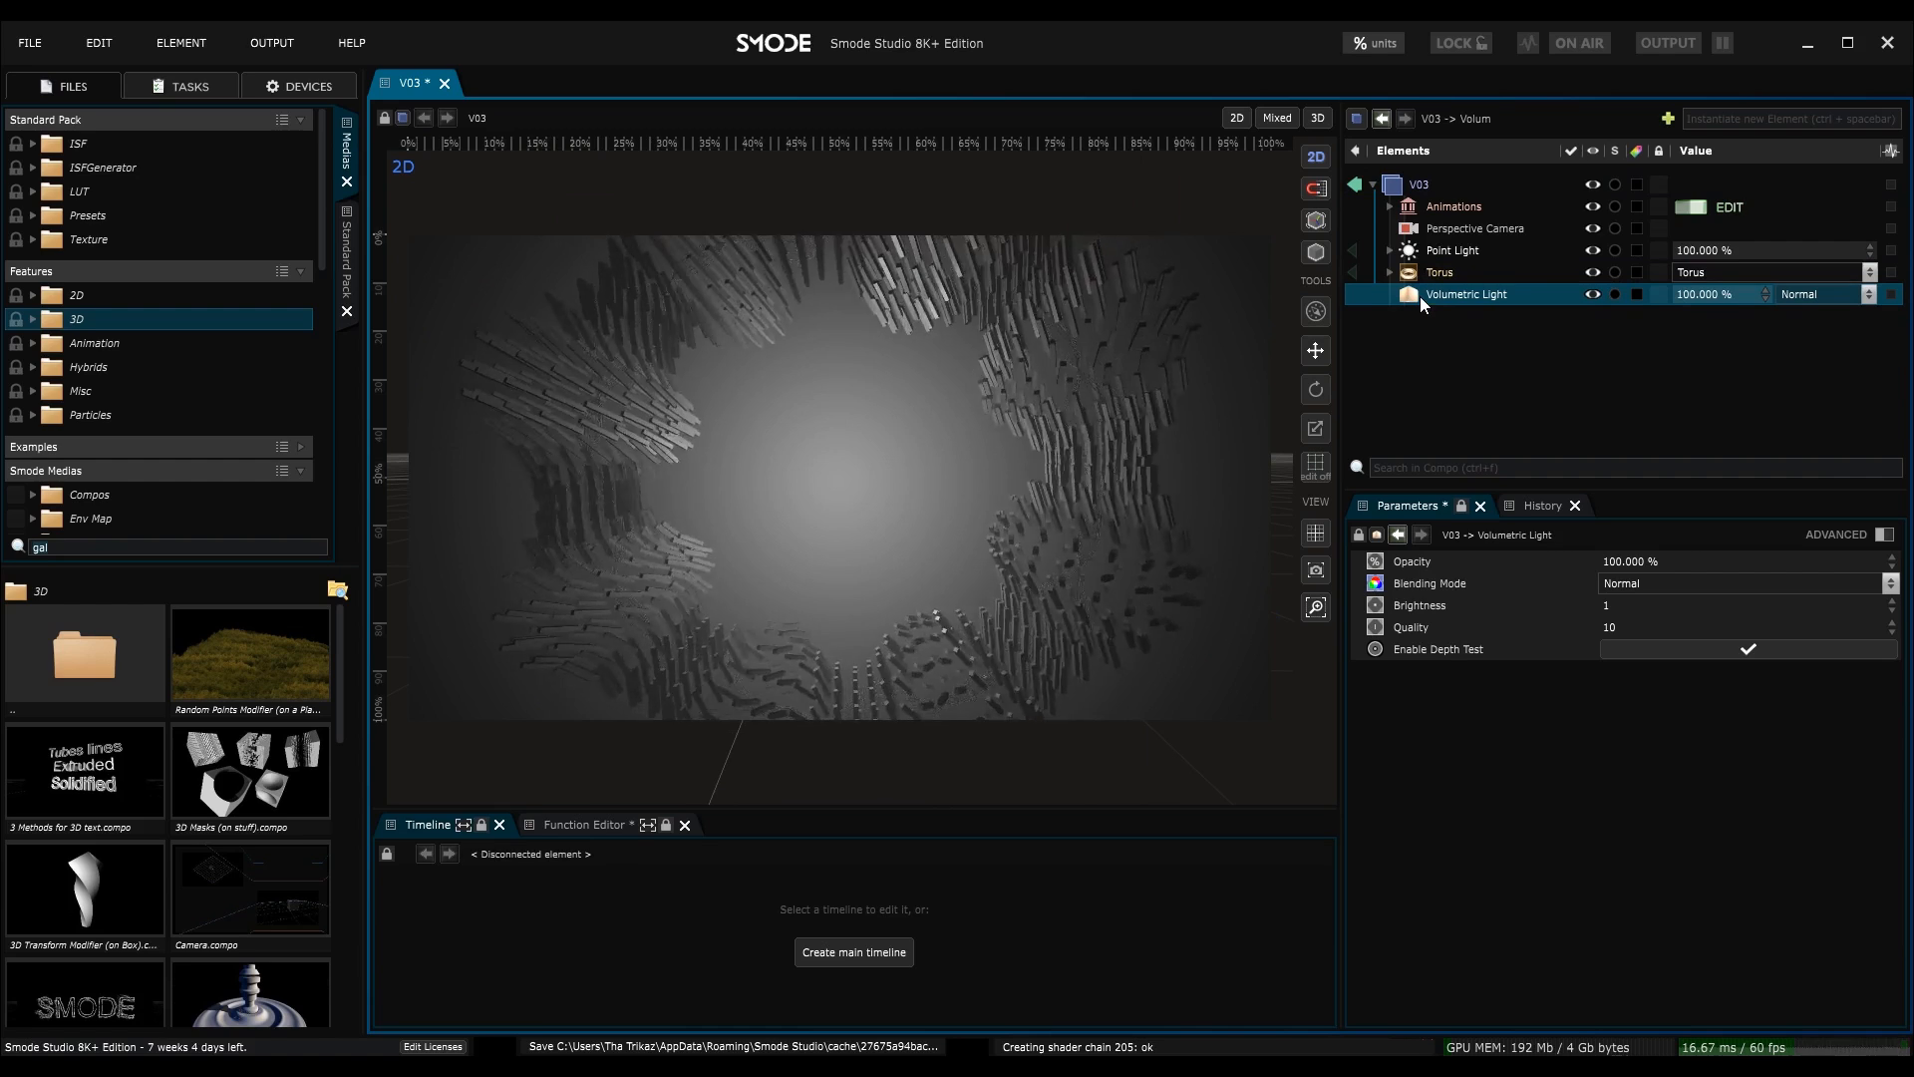
# - Try a red volumetric color (FF1414) on the Point Light, then restore it to white
pyautogui.click(1444, 250)
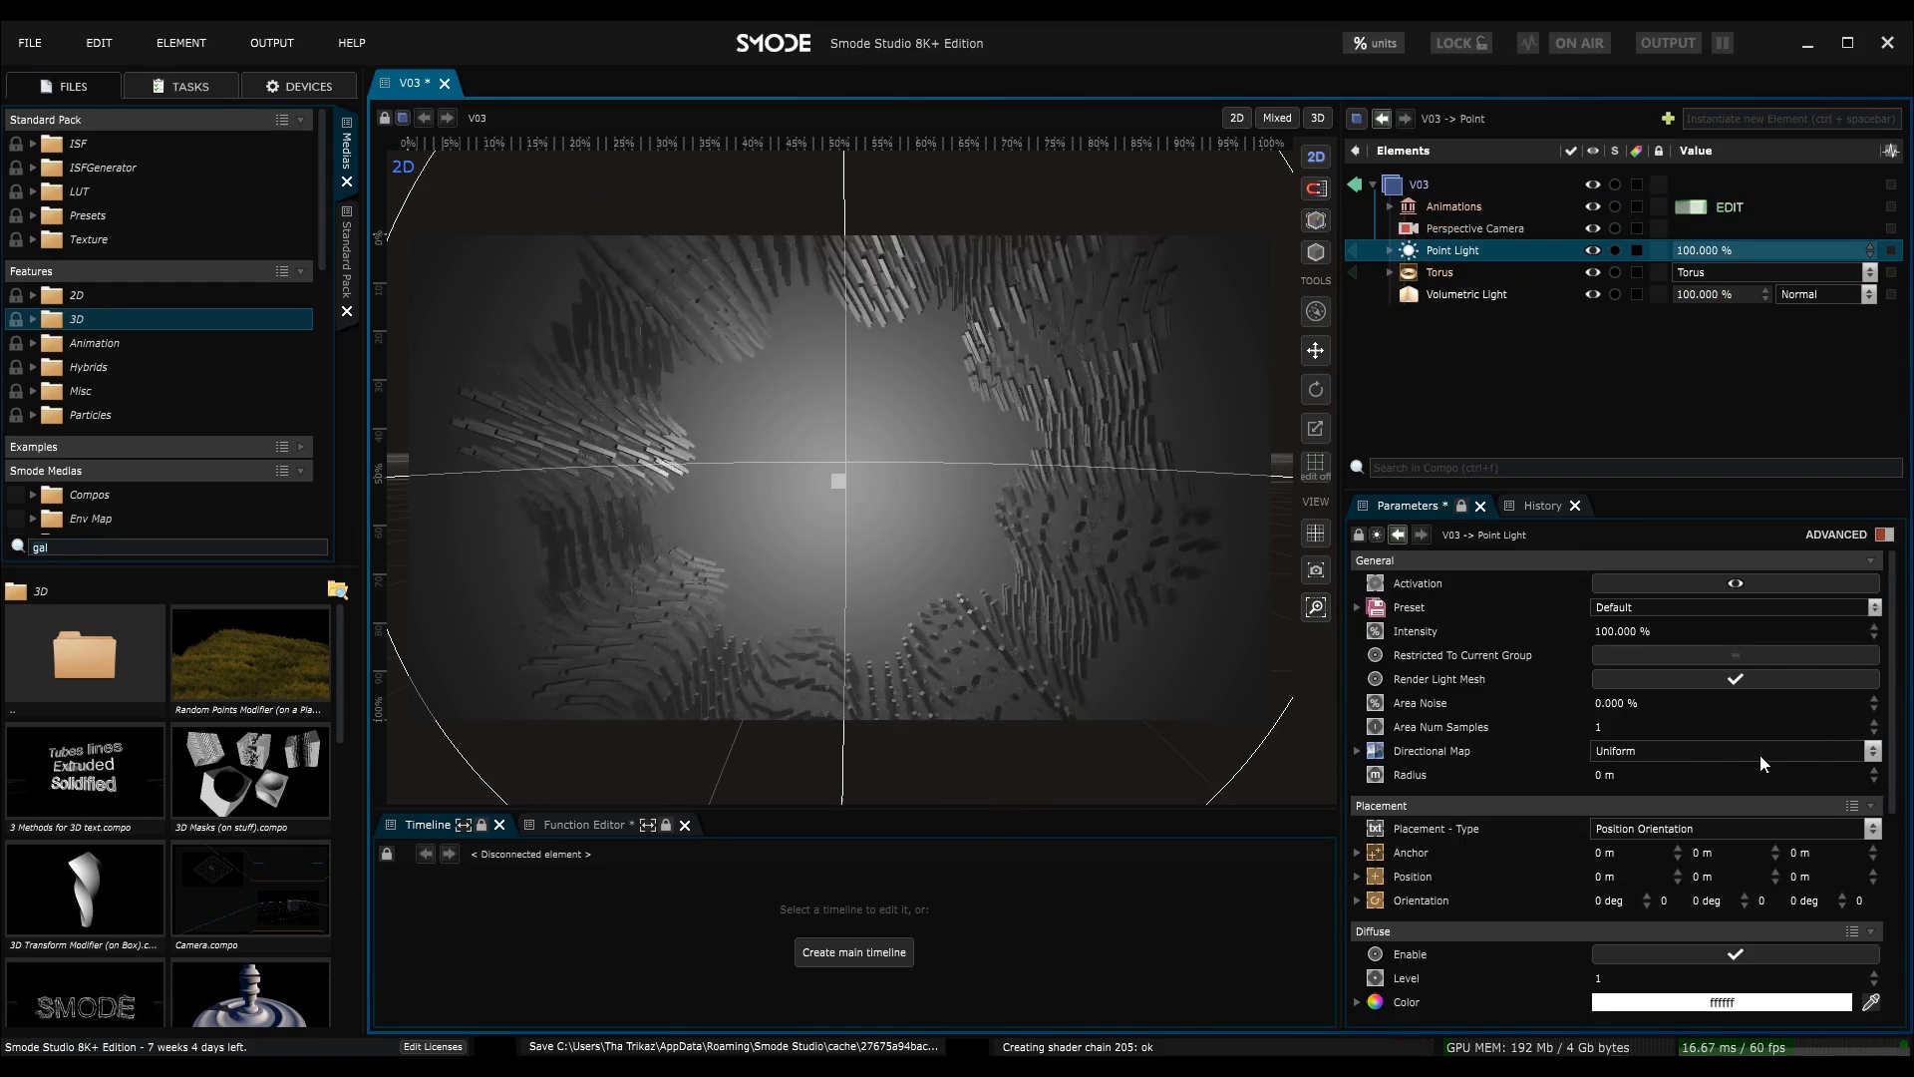
pyautogui.scroll(-5, 1756, 752)
pyautogui.click(1651, 819)
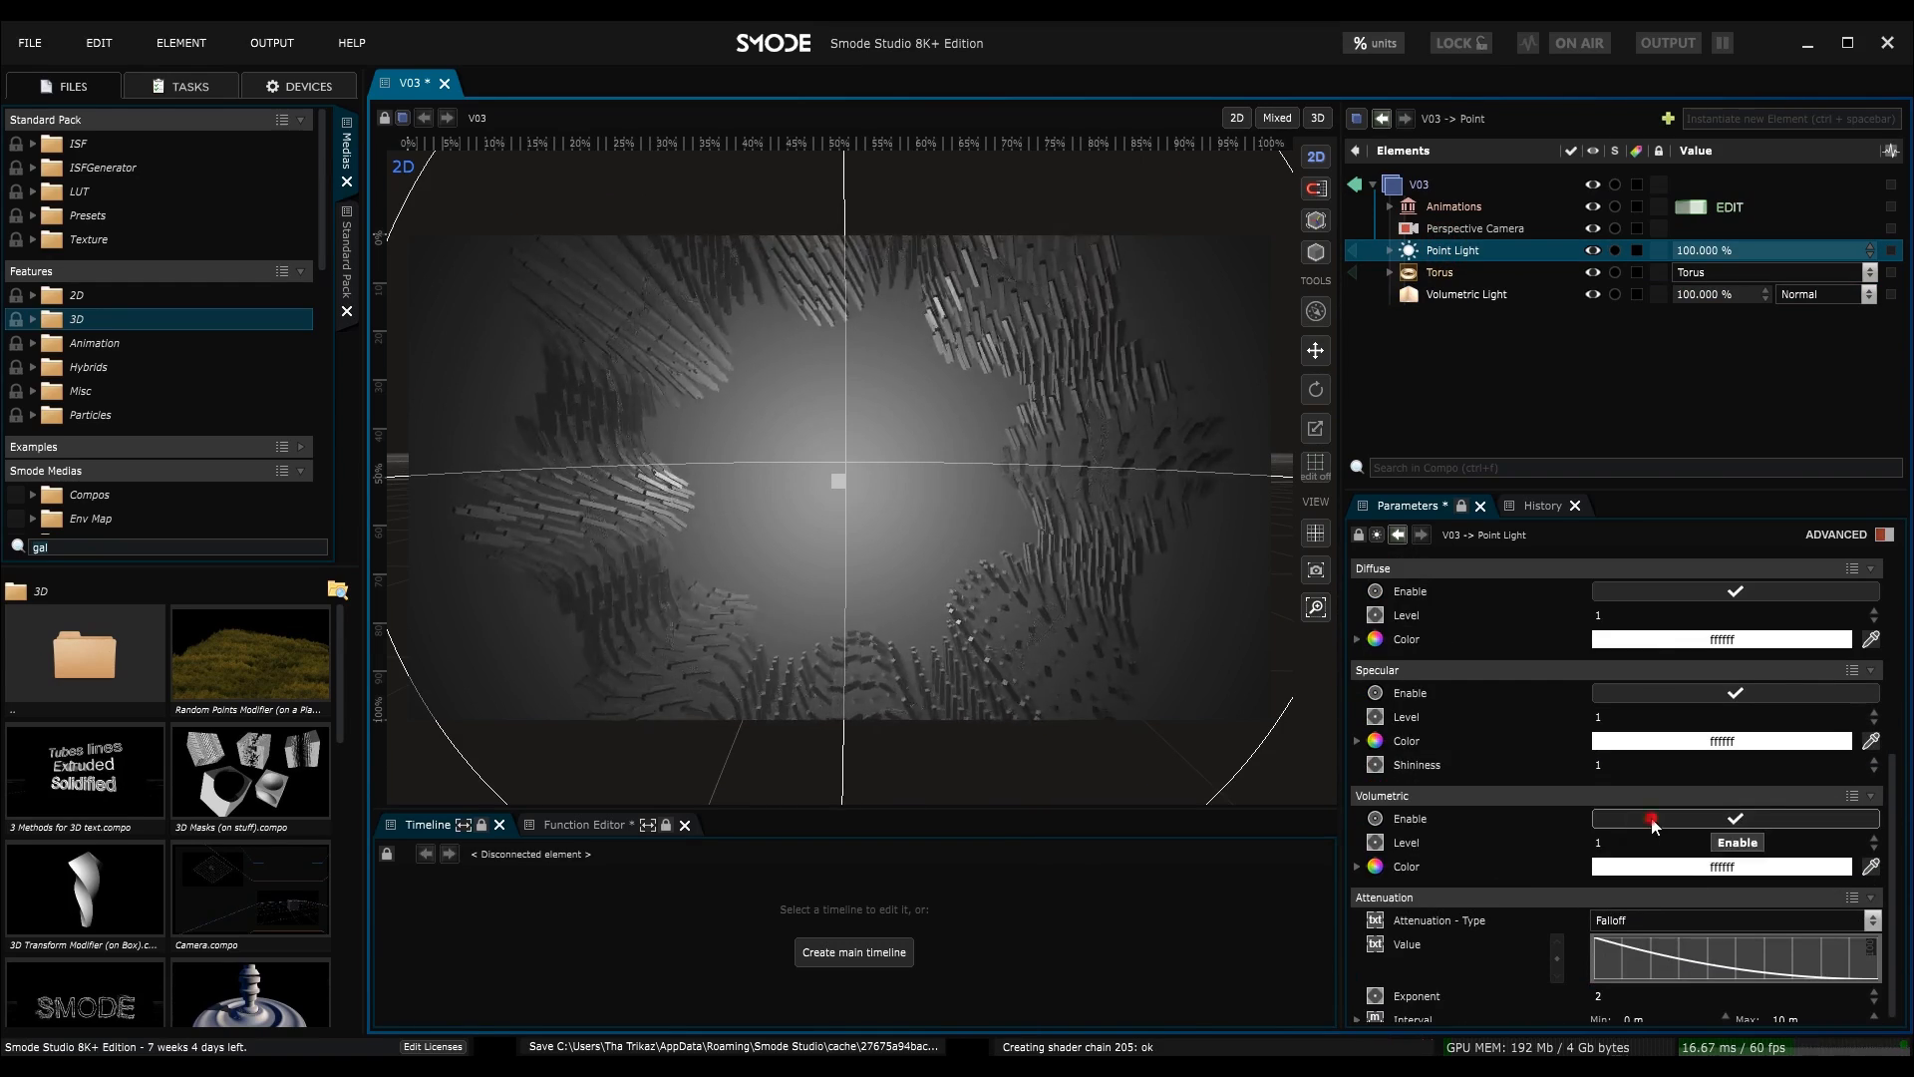
pyautogui.click(1650, 820)
pyautogui.click(1656, 867)
pyautogui.moveTo(1713, 876); pyautogui.dragTo(1780, 813)
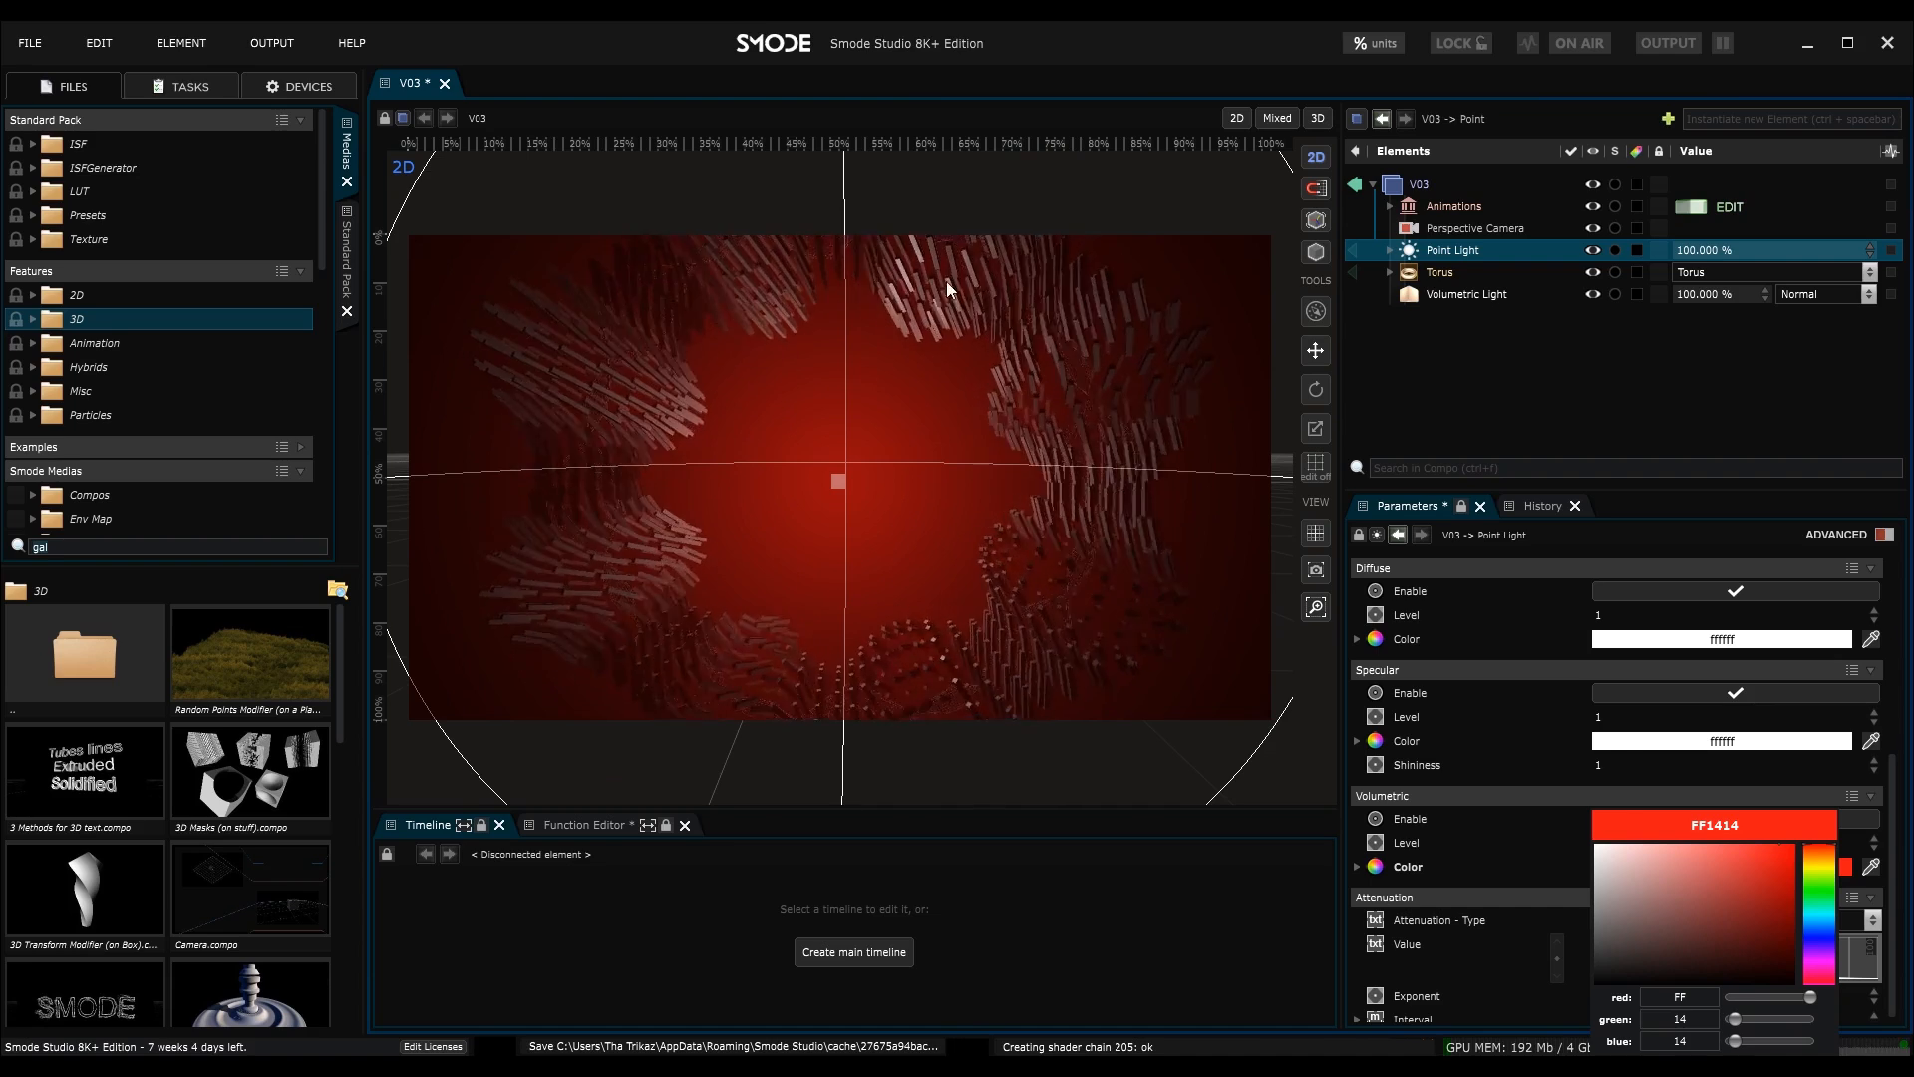
pyautogui.click(1614, 838)
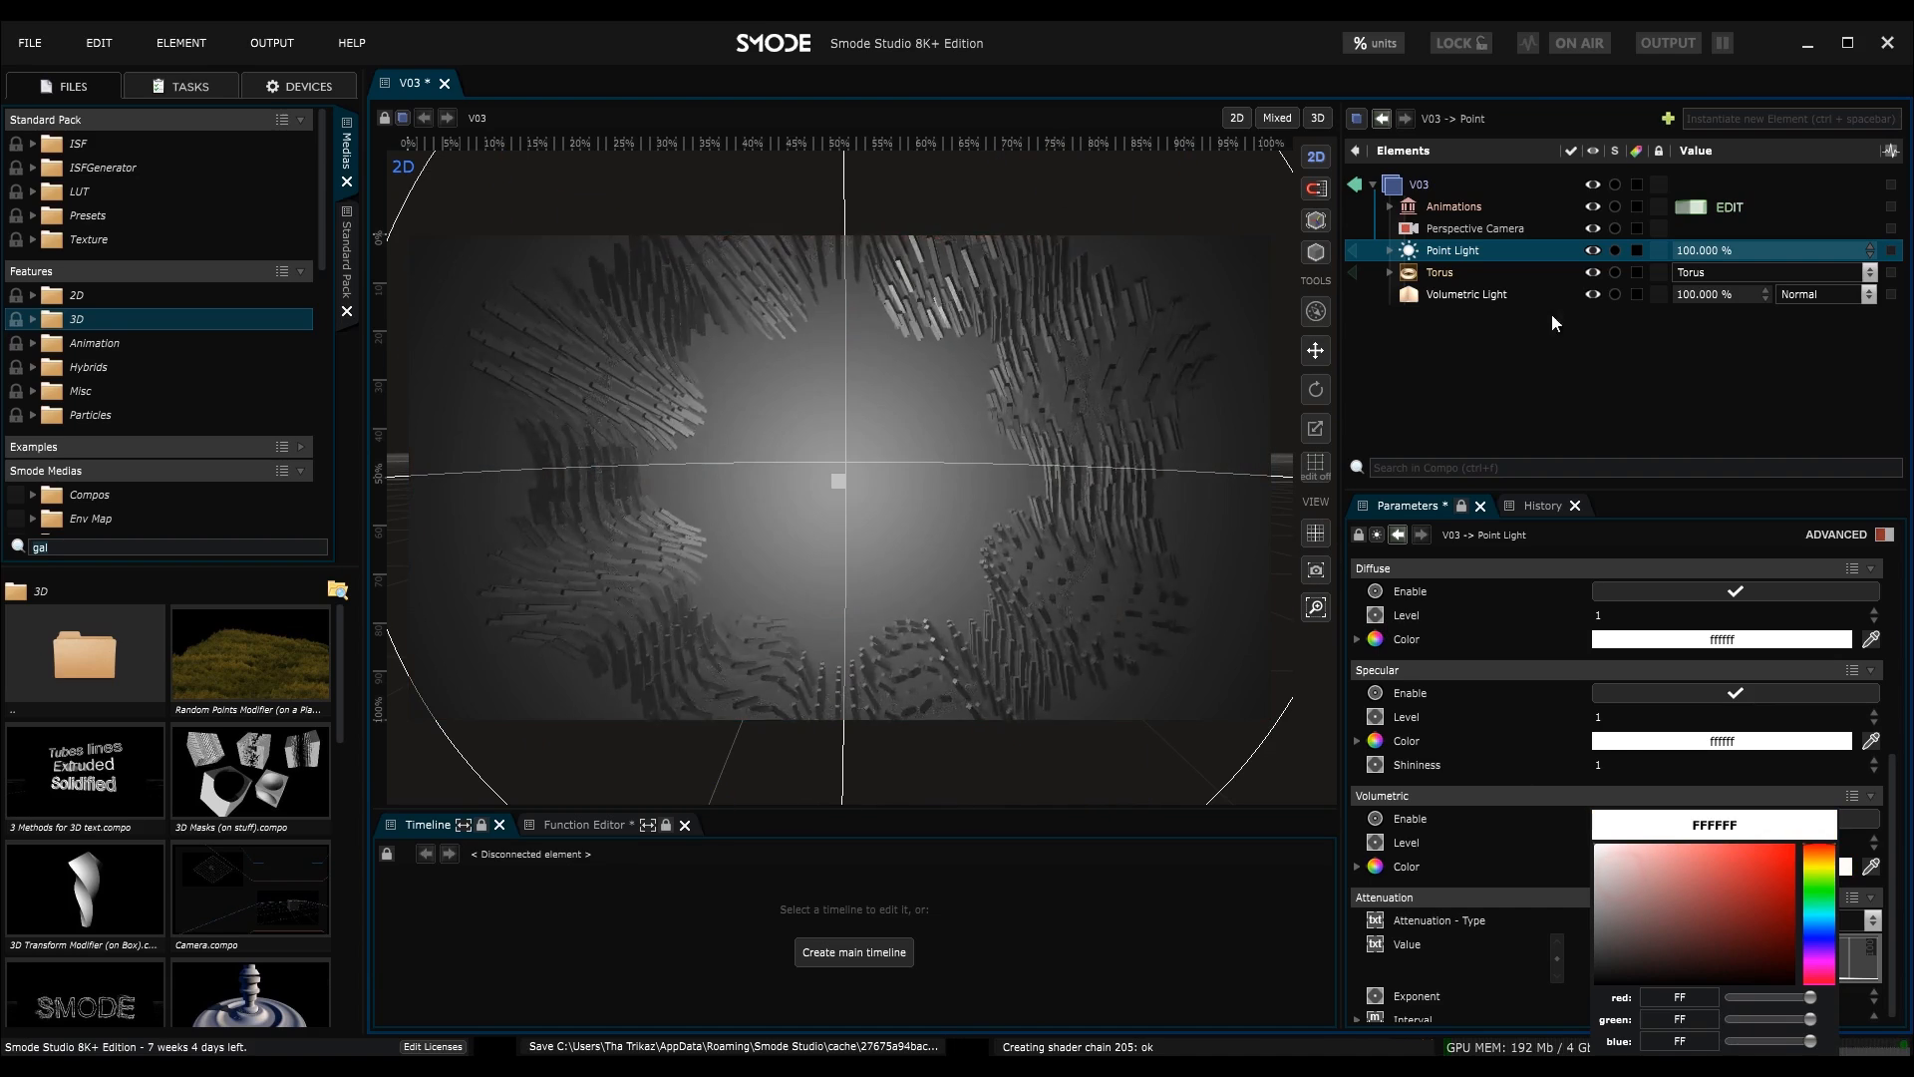
# - Try Volumetric Light quality values of 36 and 166, then return the quality to 10
pyautogui.click(1443, 297)
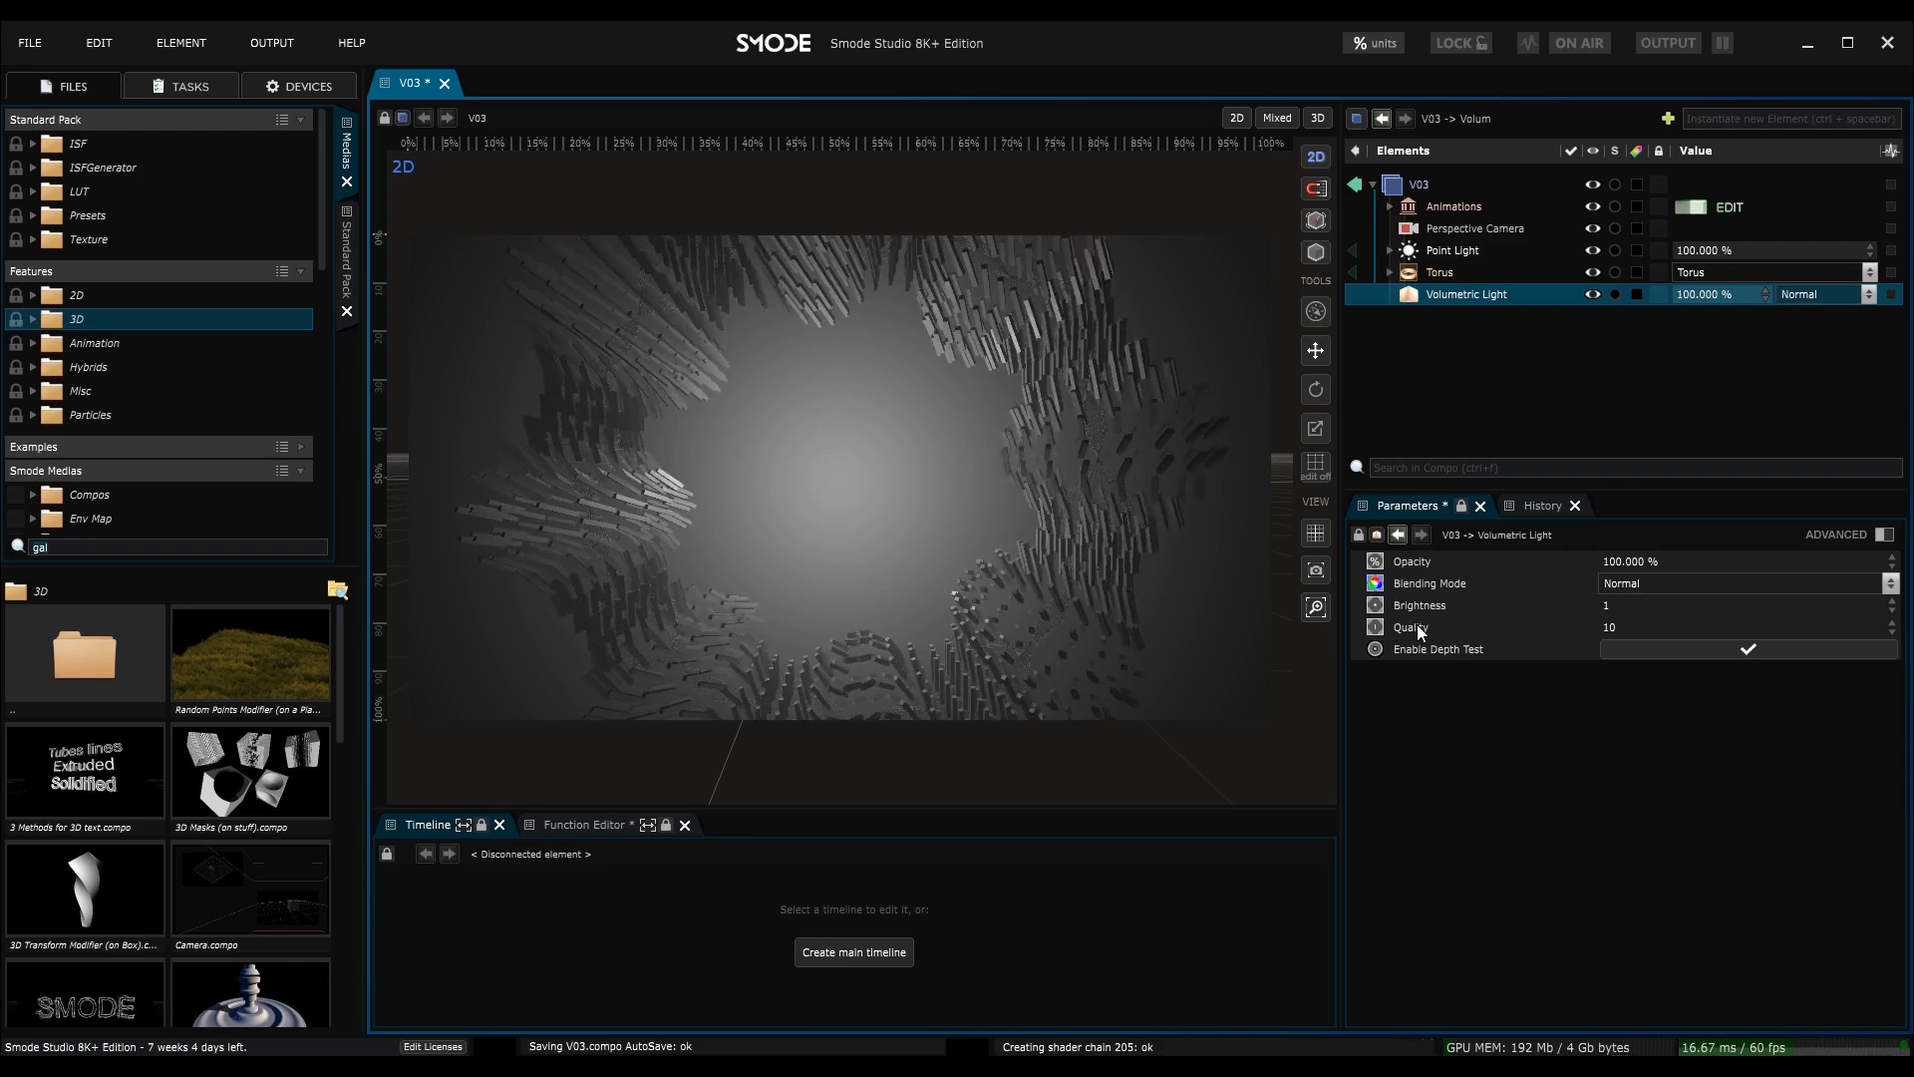
pyautogui.doubleClick(1621, 628)
pyautogui.write('36')
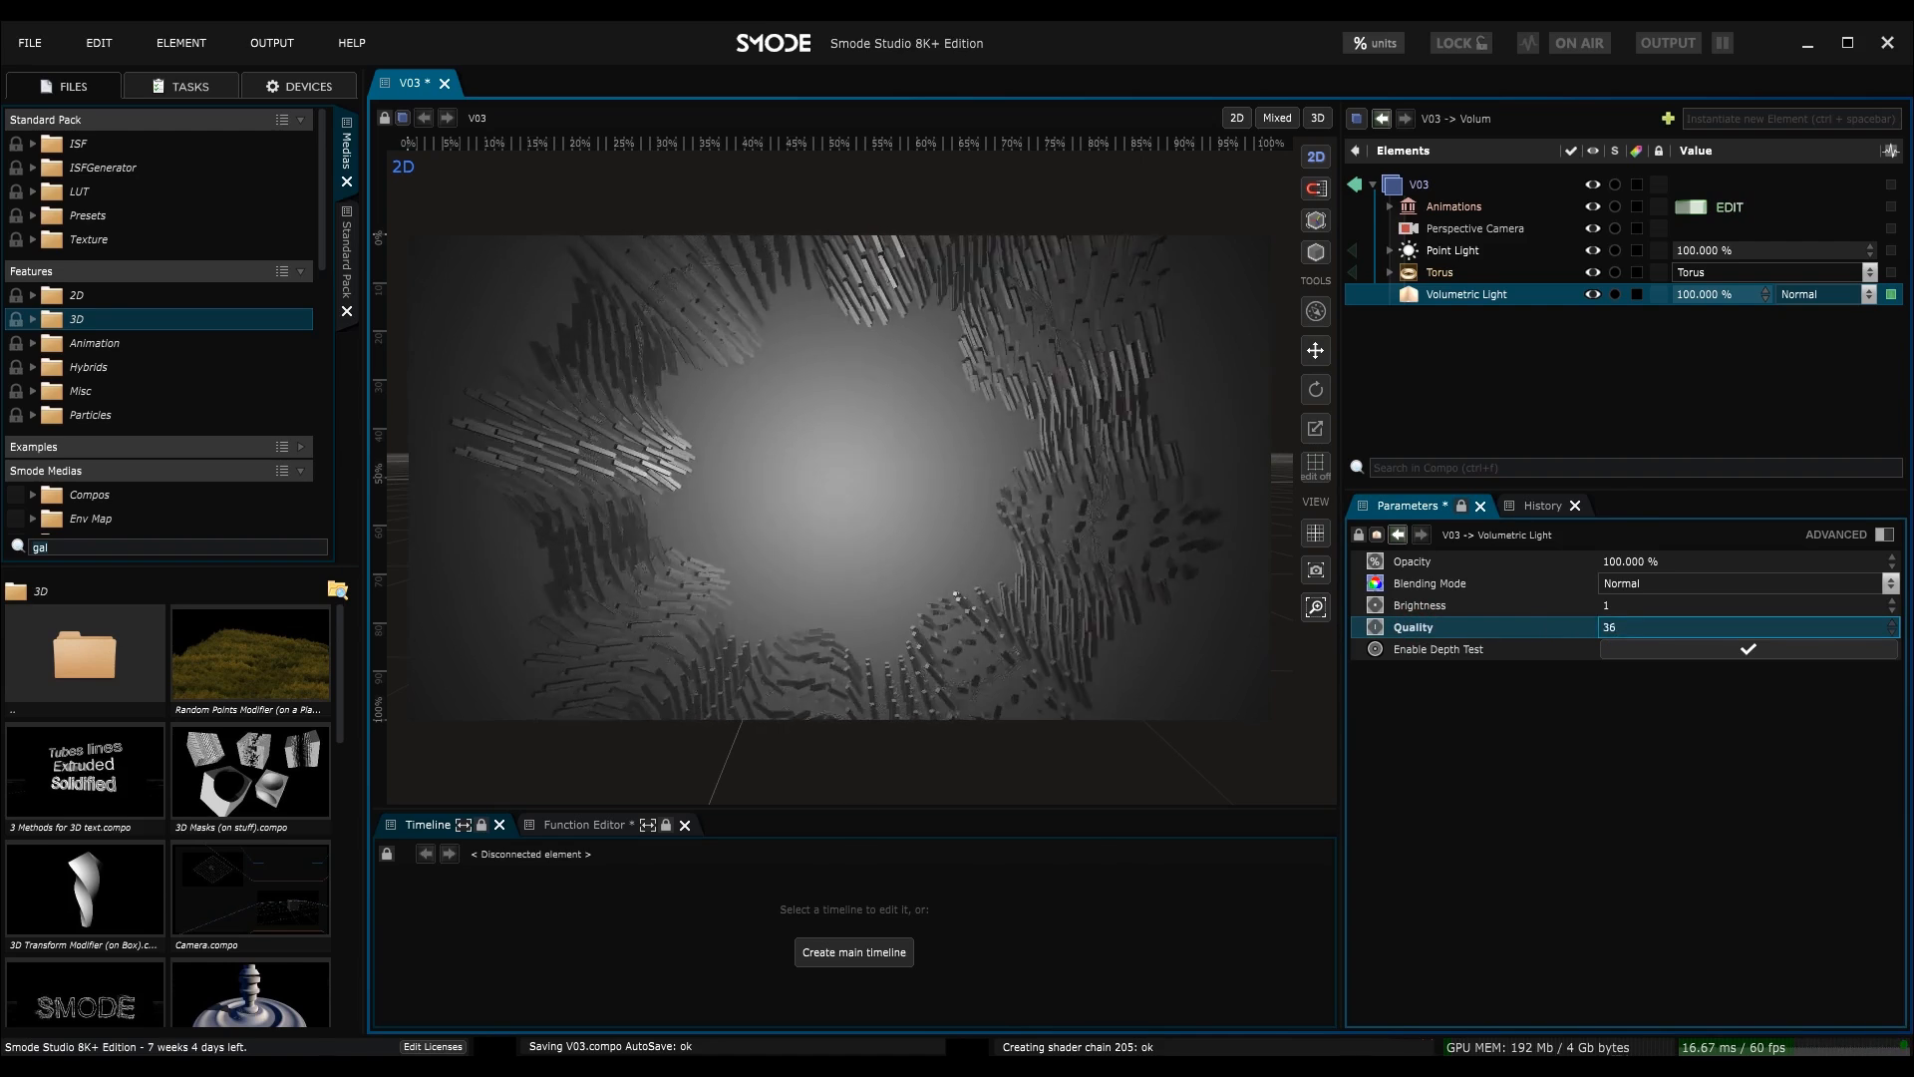
pyautogui.press('BackSpace')
pyautogui.press('BackSpace')
pyautogui.write('166')
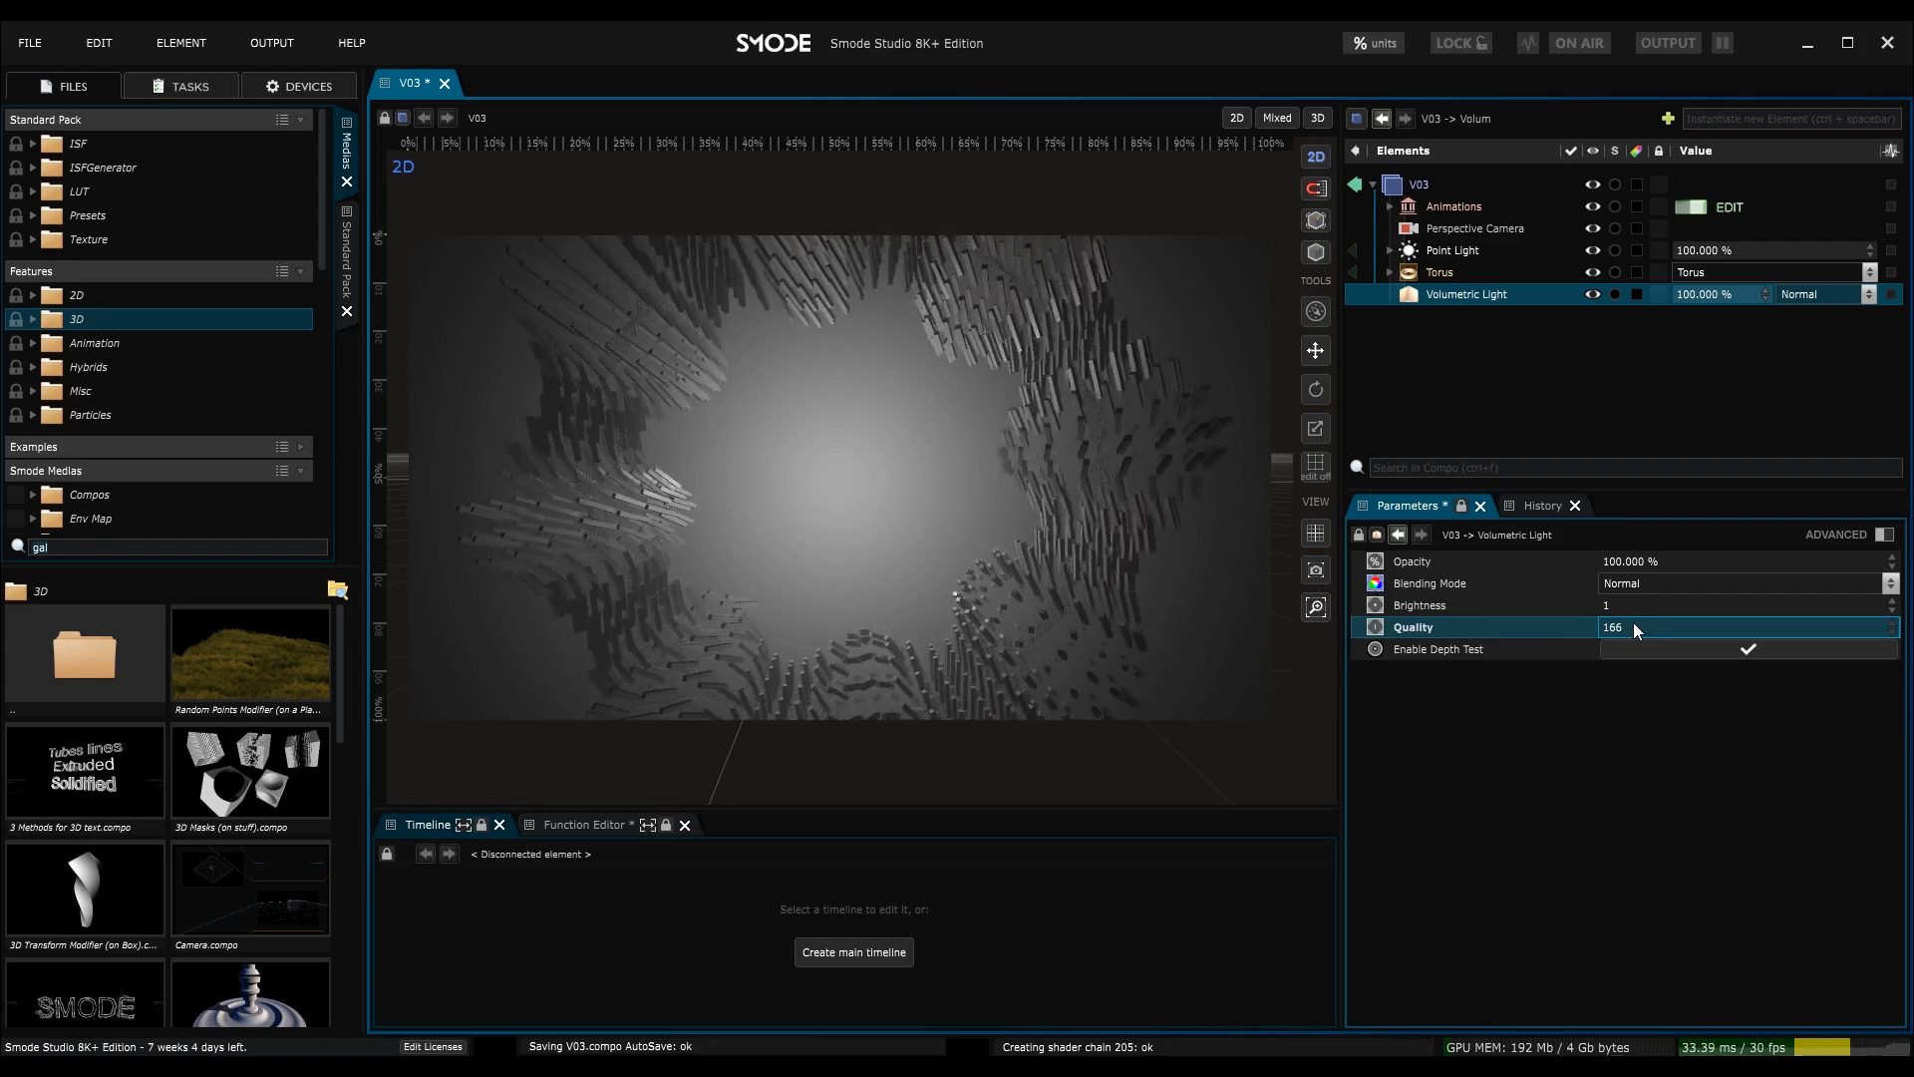
pyautogui.press('Escape')
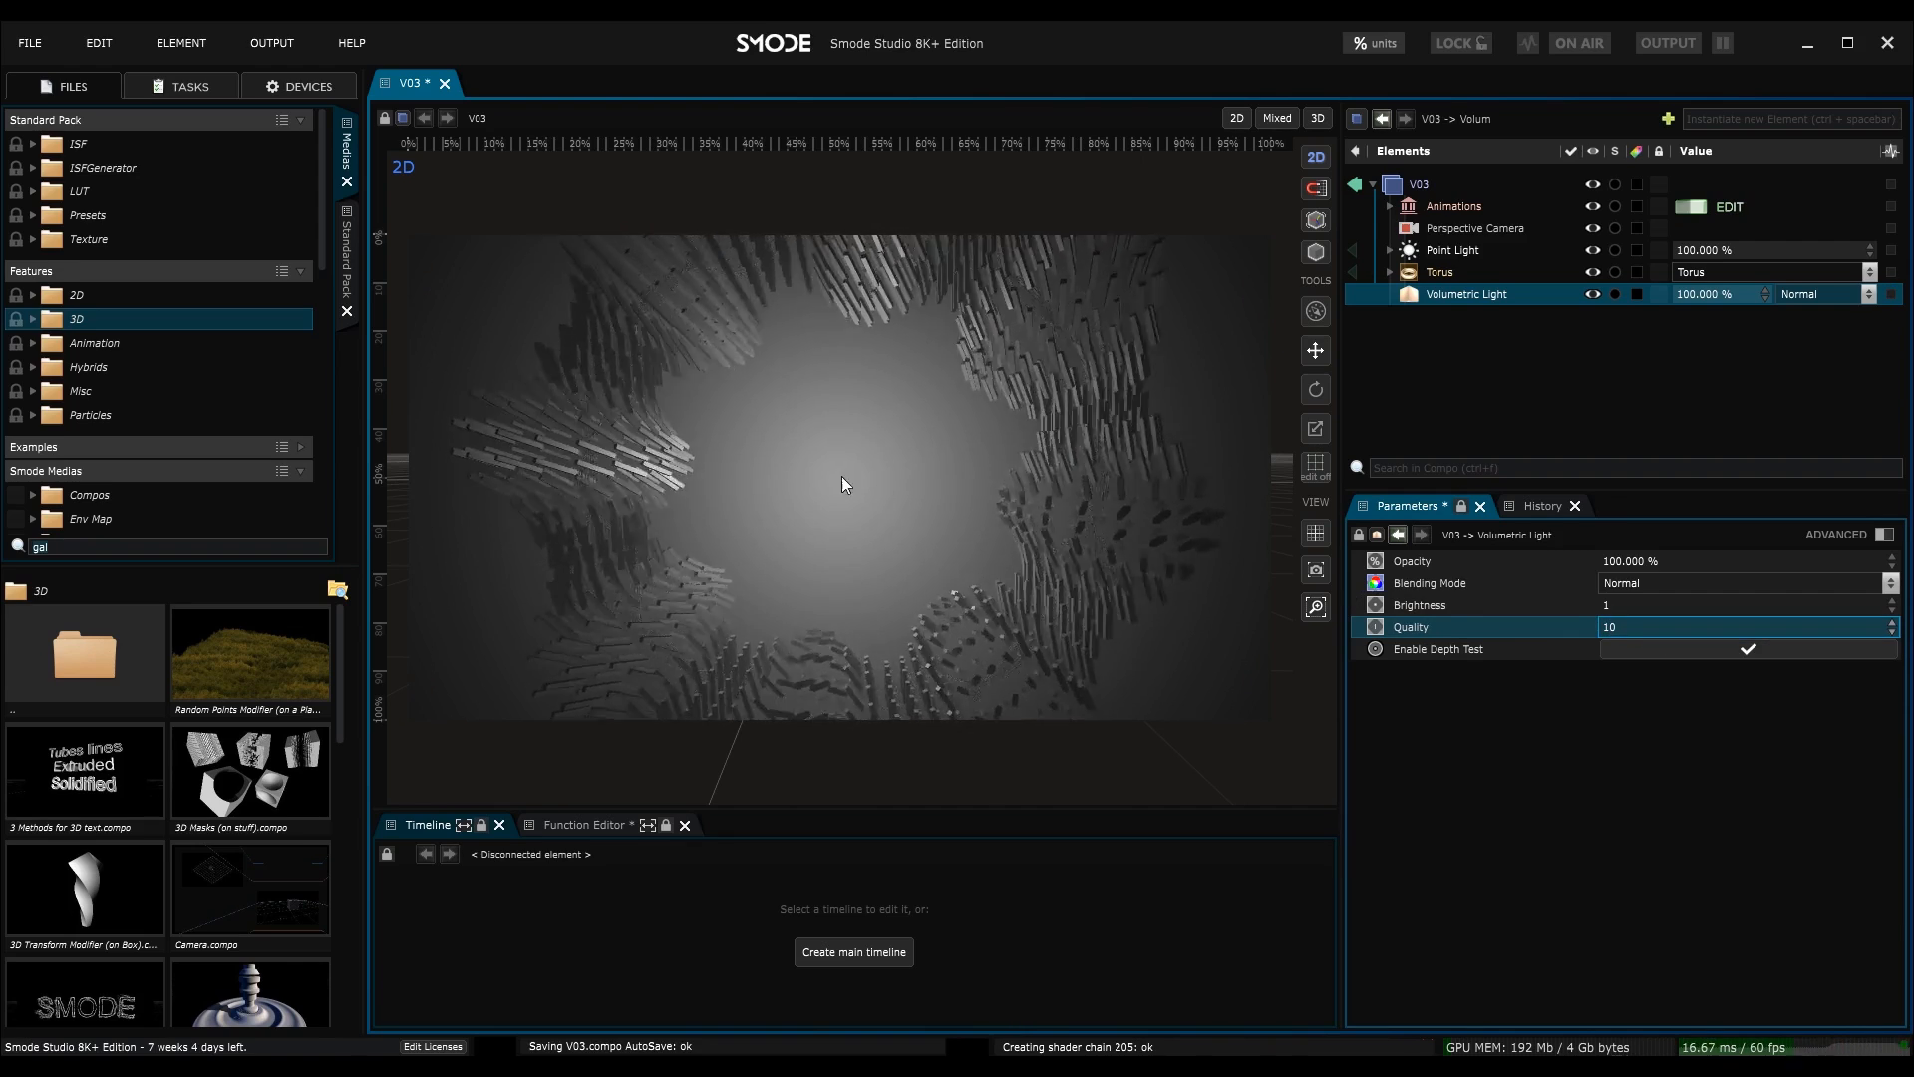
# - Return the Point Light to its basic parameters and set its attenuation exponent to 1.32 and the interval maximum to 6.578 m
pyautogui.click(1418, 249)
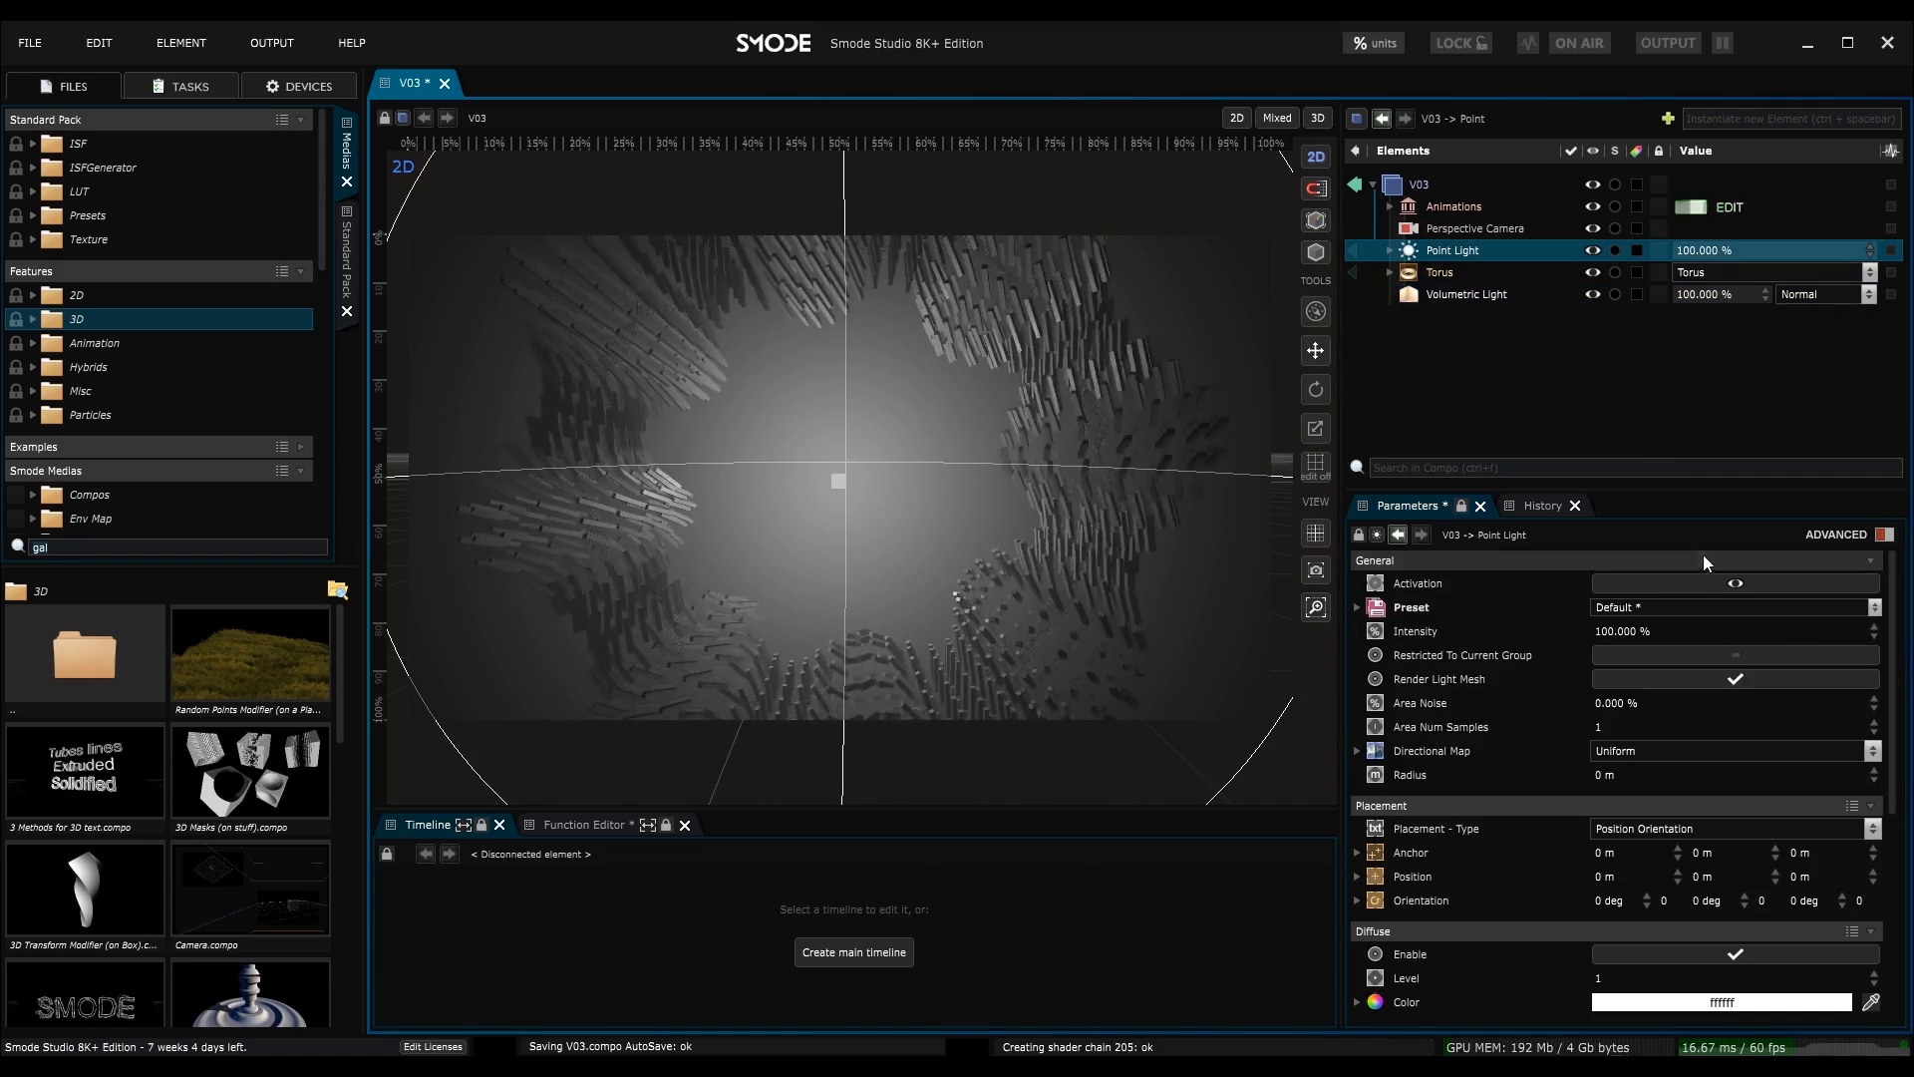
pyautogui.moveTo(1710, 492); pyautogui.dragTo(1711, 359)
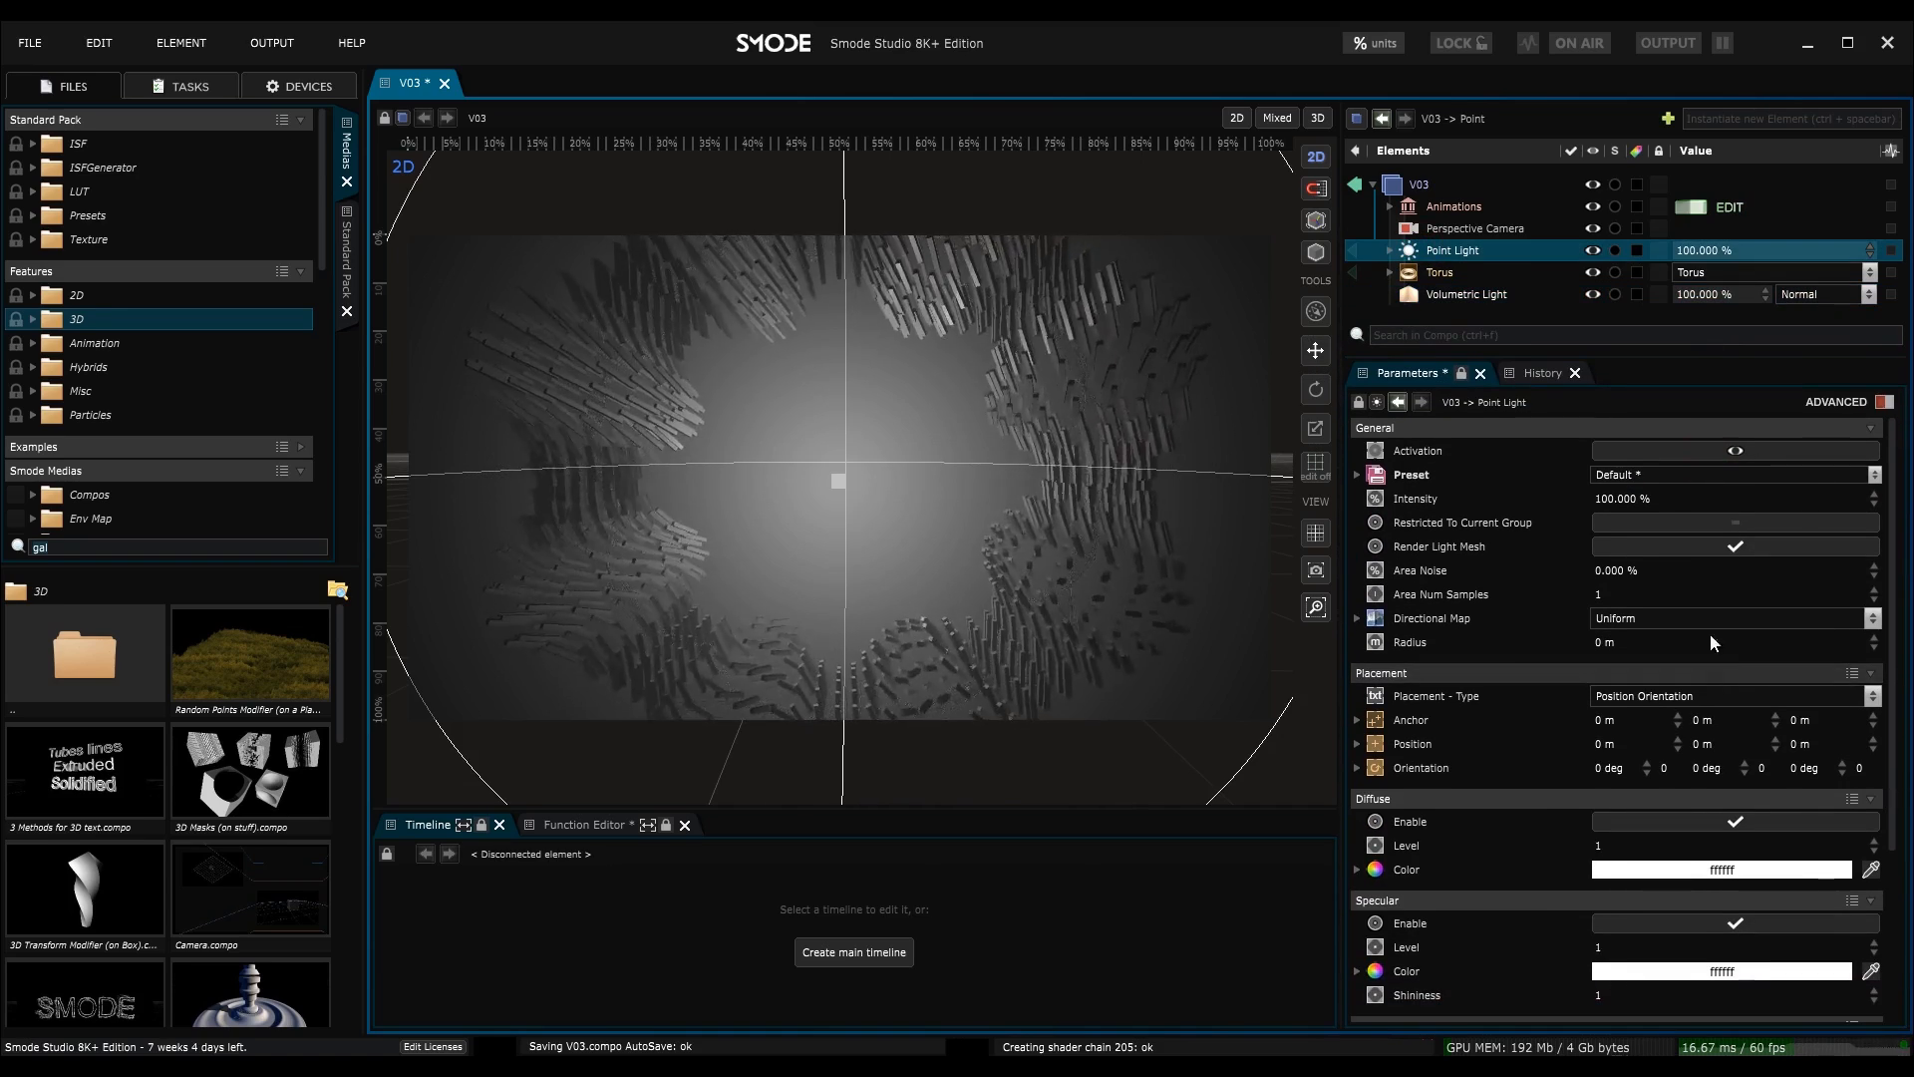
pyautogui.click(1883, 402)
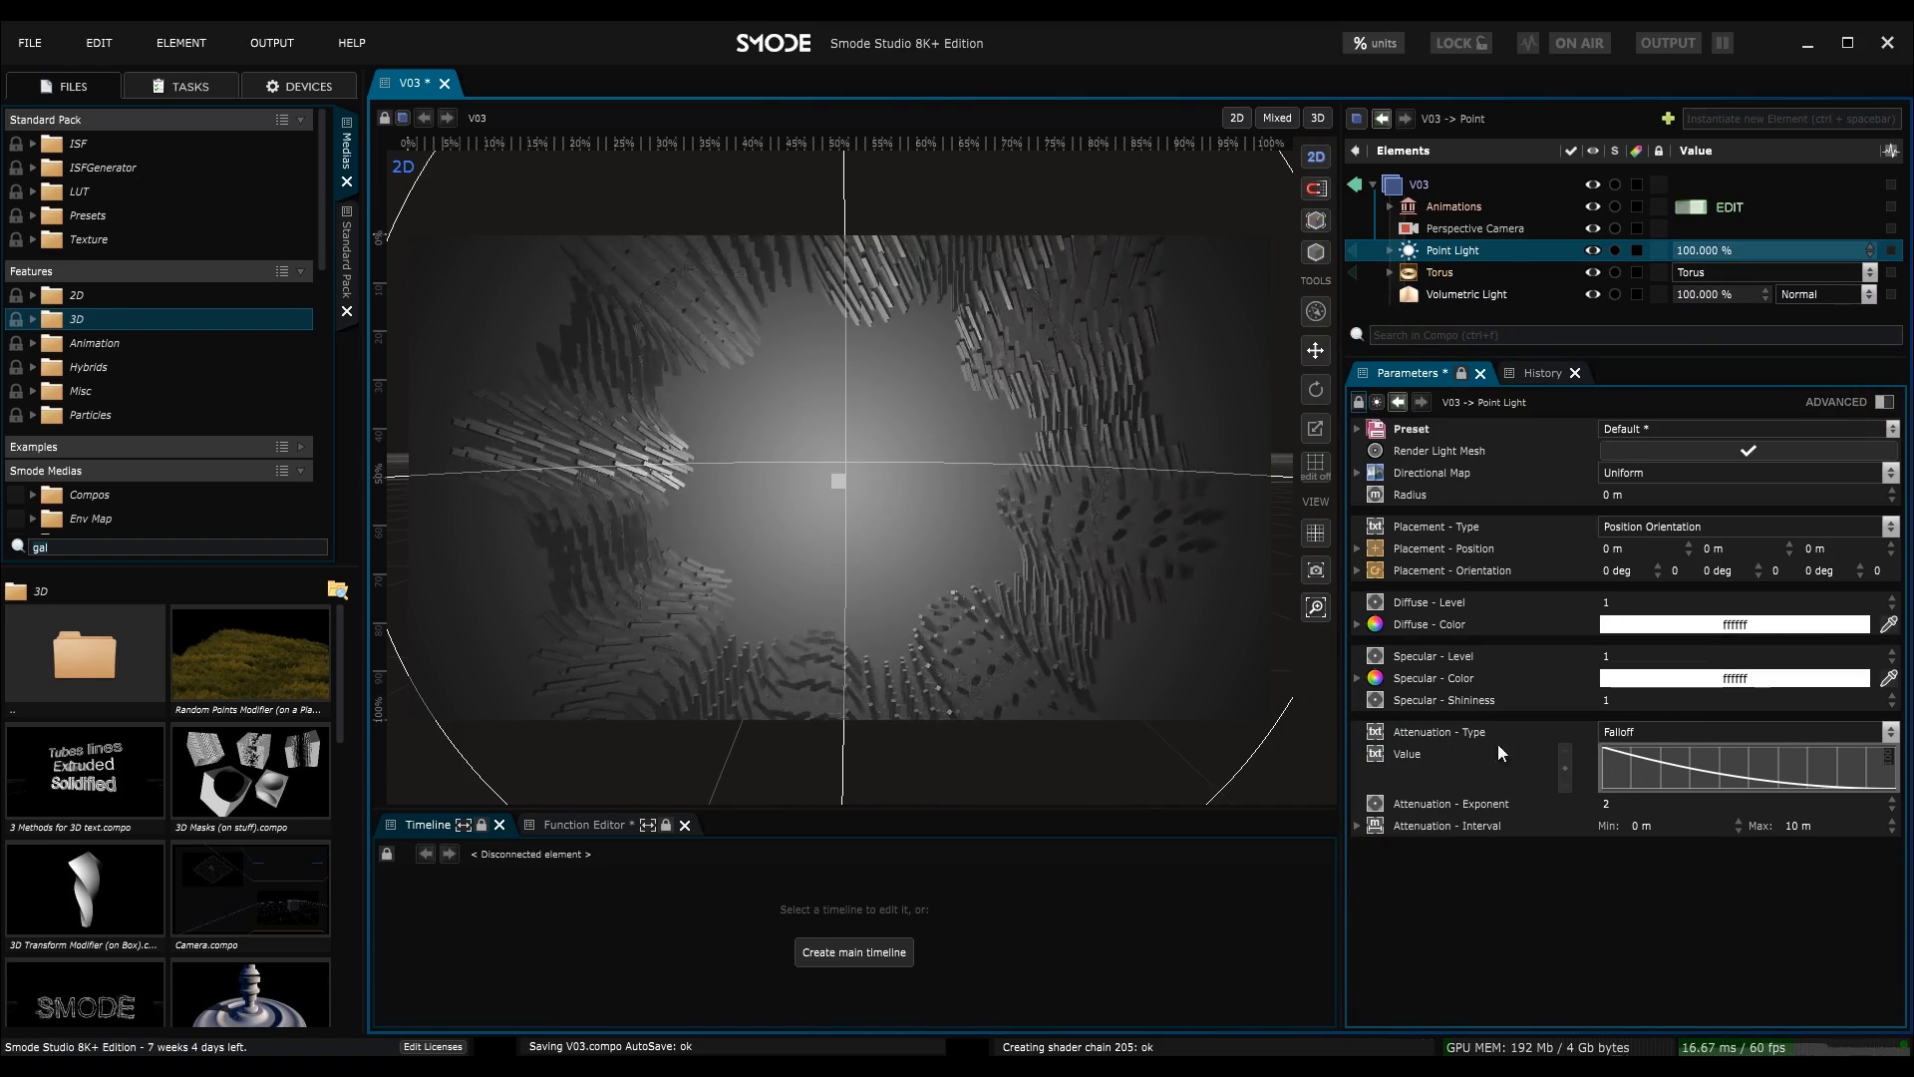
pyautogui.moveTo(1797, 829)
pyautogui.mouseDown()
pyautogui.moveTo(1797, 891)
pyautogui.moveTo(1793, 835)
pyautogui.mouseUp()
pyautogui.moveTo(1610, 809); pyautogui.dragTo(1611, 848)
pyautogui.moveTo(1802, 826); pyautogui.dragTo(1803, 885)
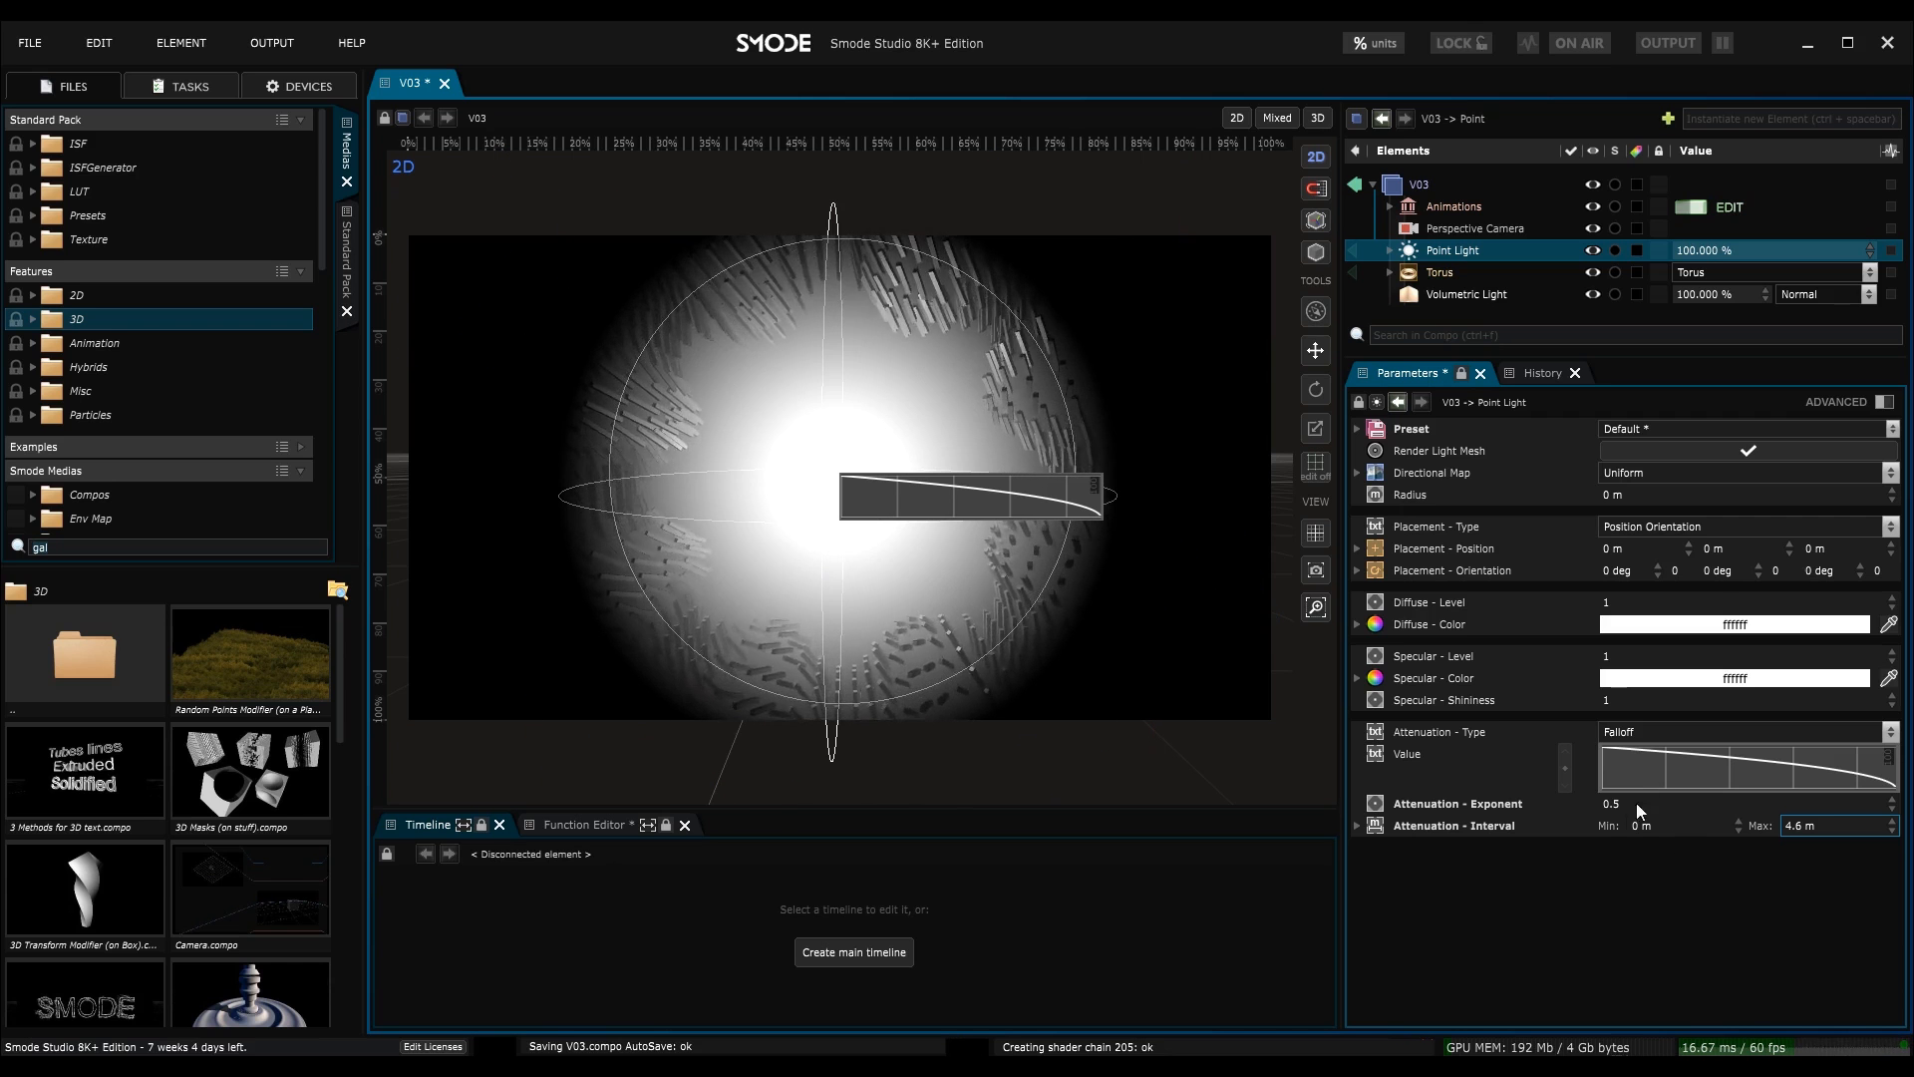
pyautogui.moveTo(1752, 807); pyautogui.dragTo(1752, 756)
pyautogui.moveTo(1832, 826); pyautogui.dragTo(1832, 784)
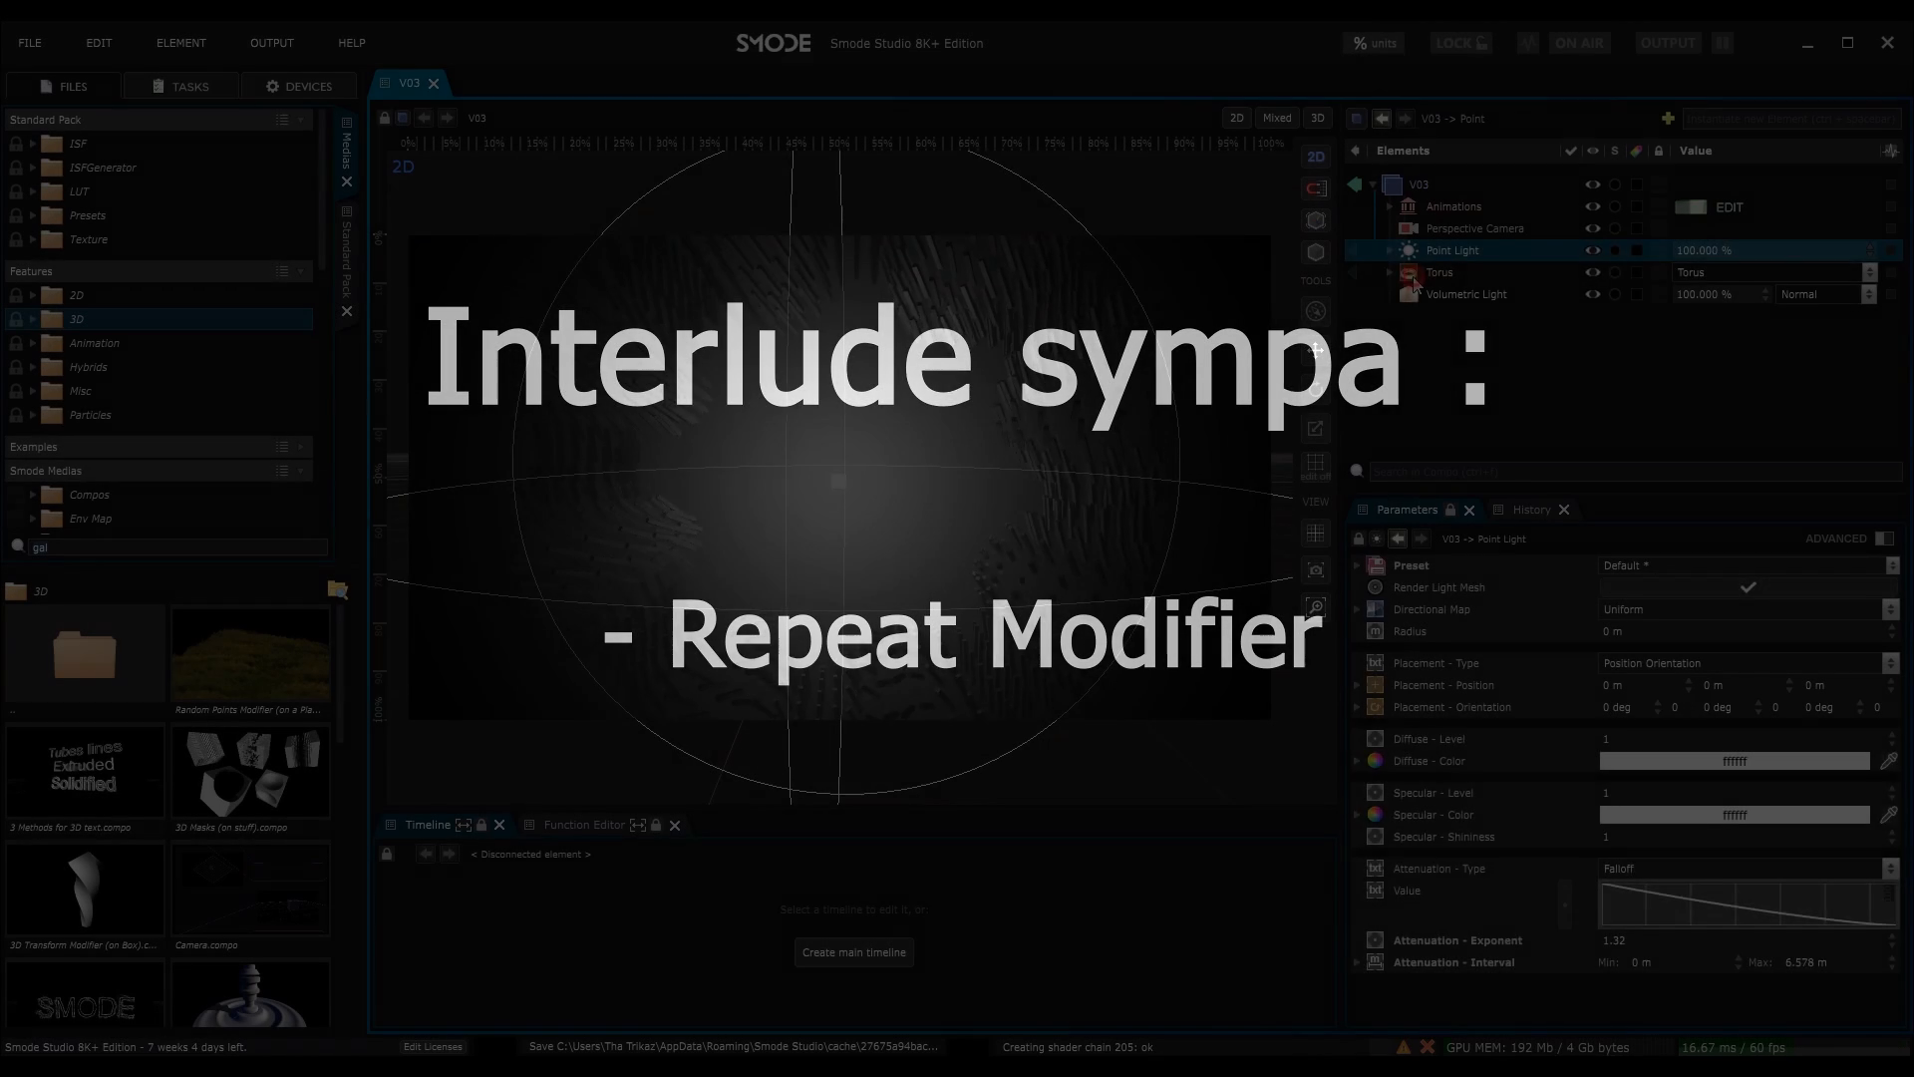
# - Add a Repeat modifier to the torus
pyautogui.rightClick(1412, 277)
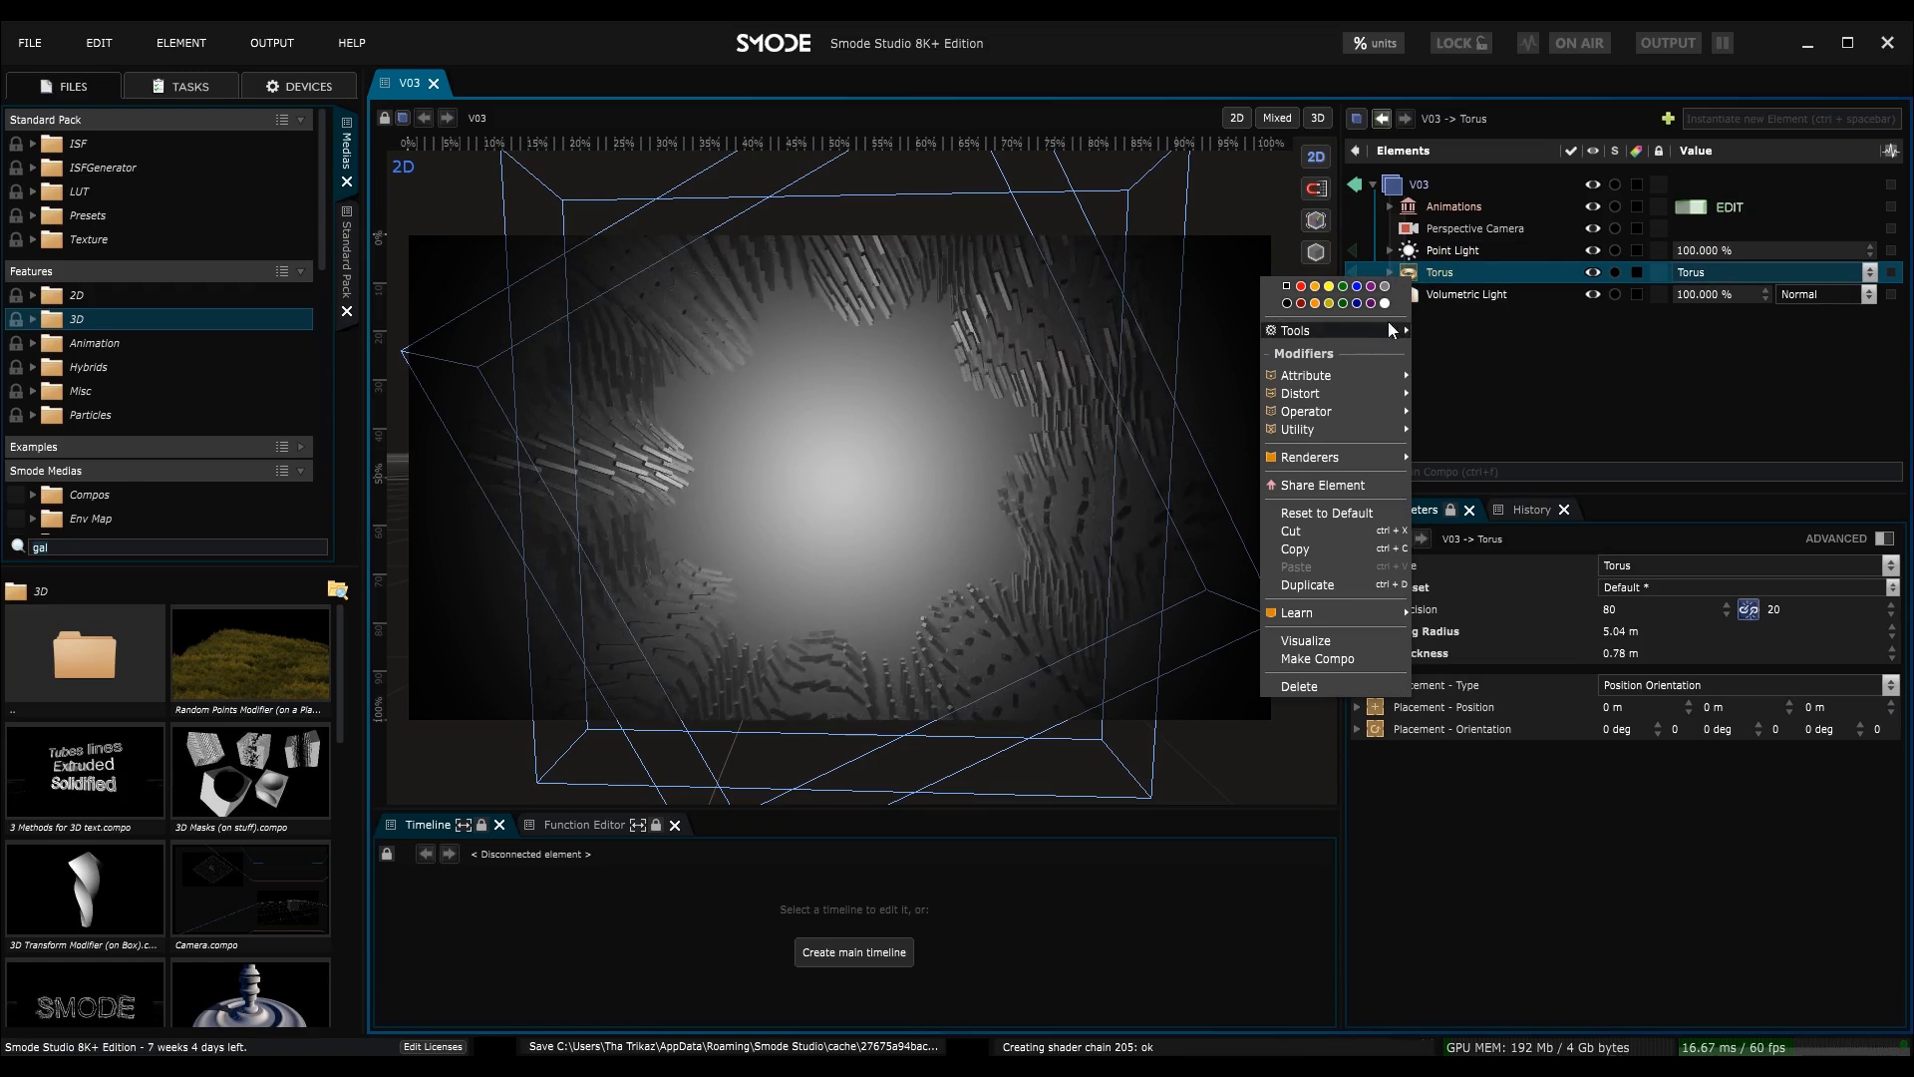
pyautogui.click(1436, 277)
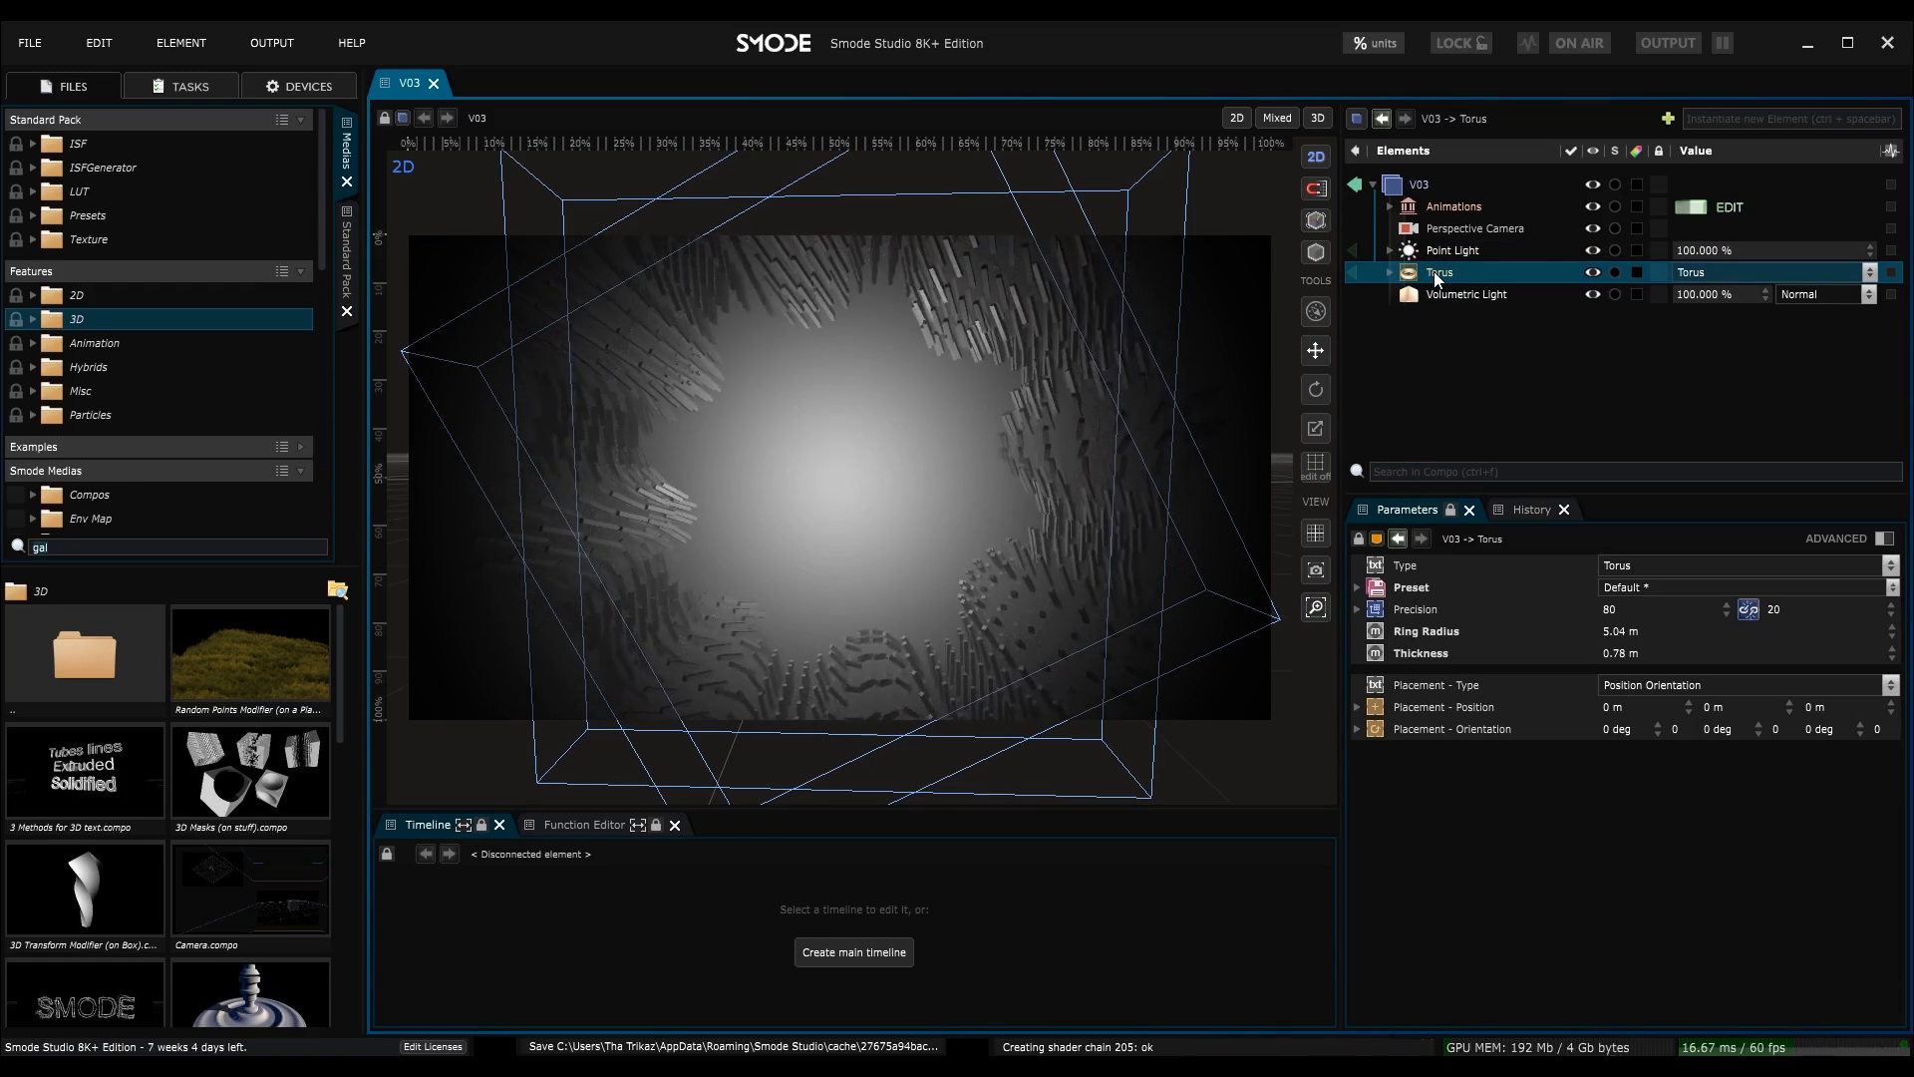
pyautogui.rightClick(1433, 271)
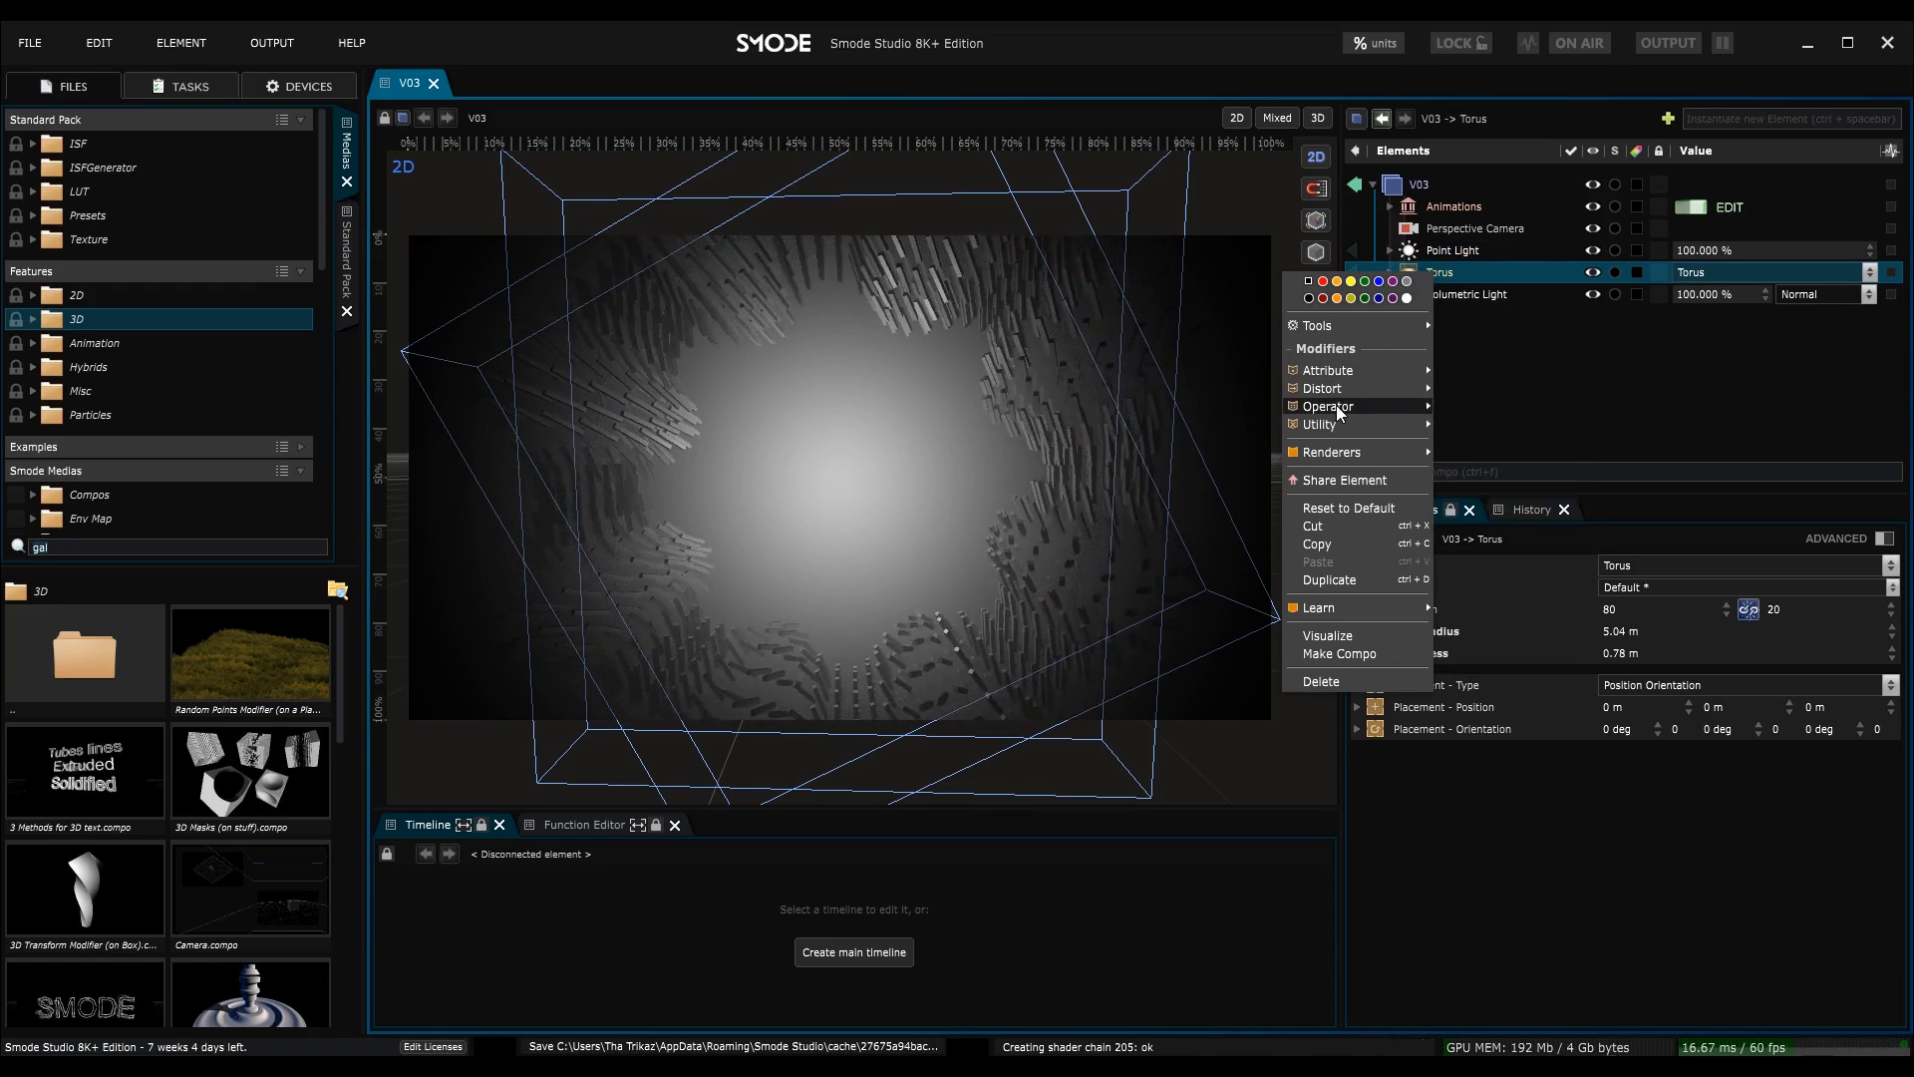
pyautogui.moveTo(1339, 407)
pyautogui.click(1515, 552)
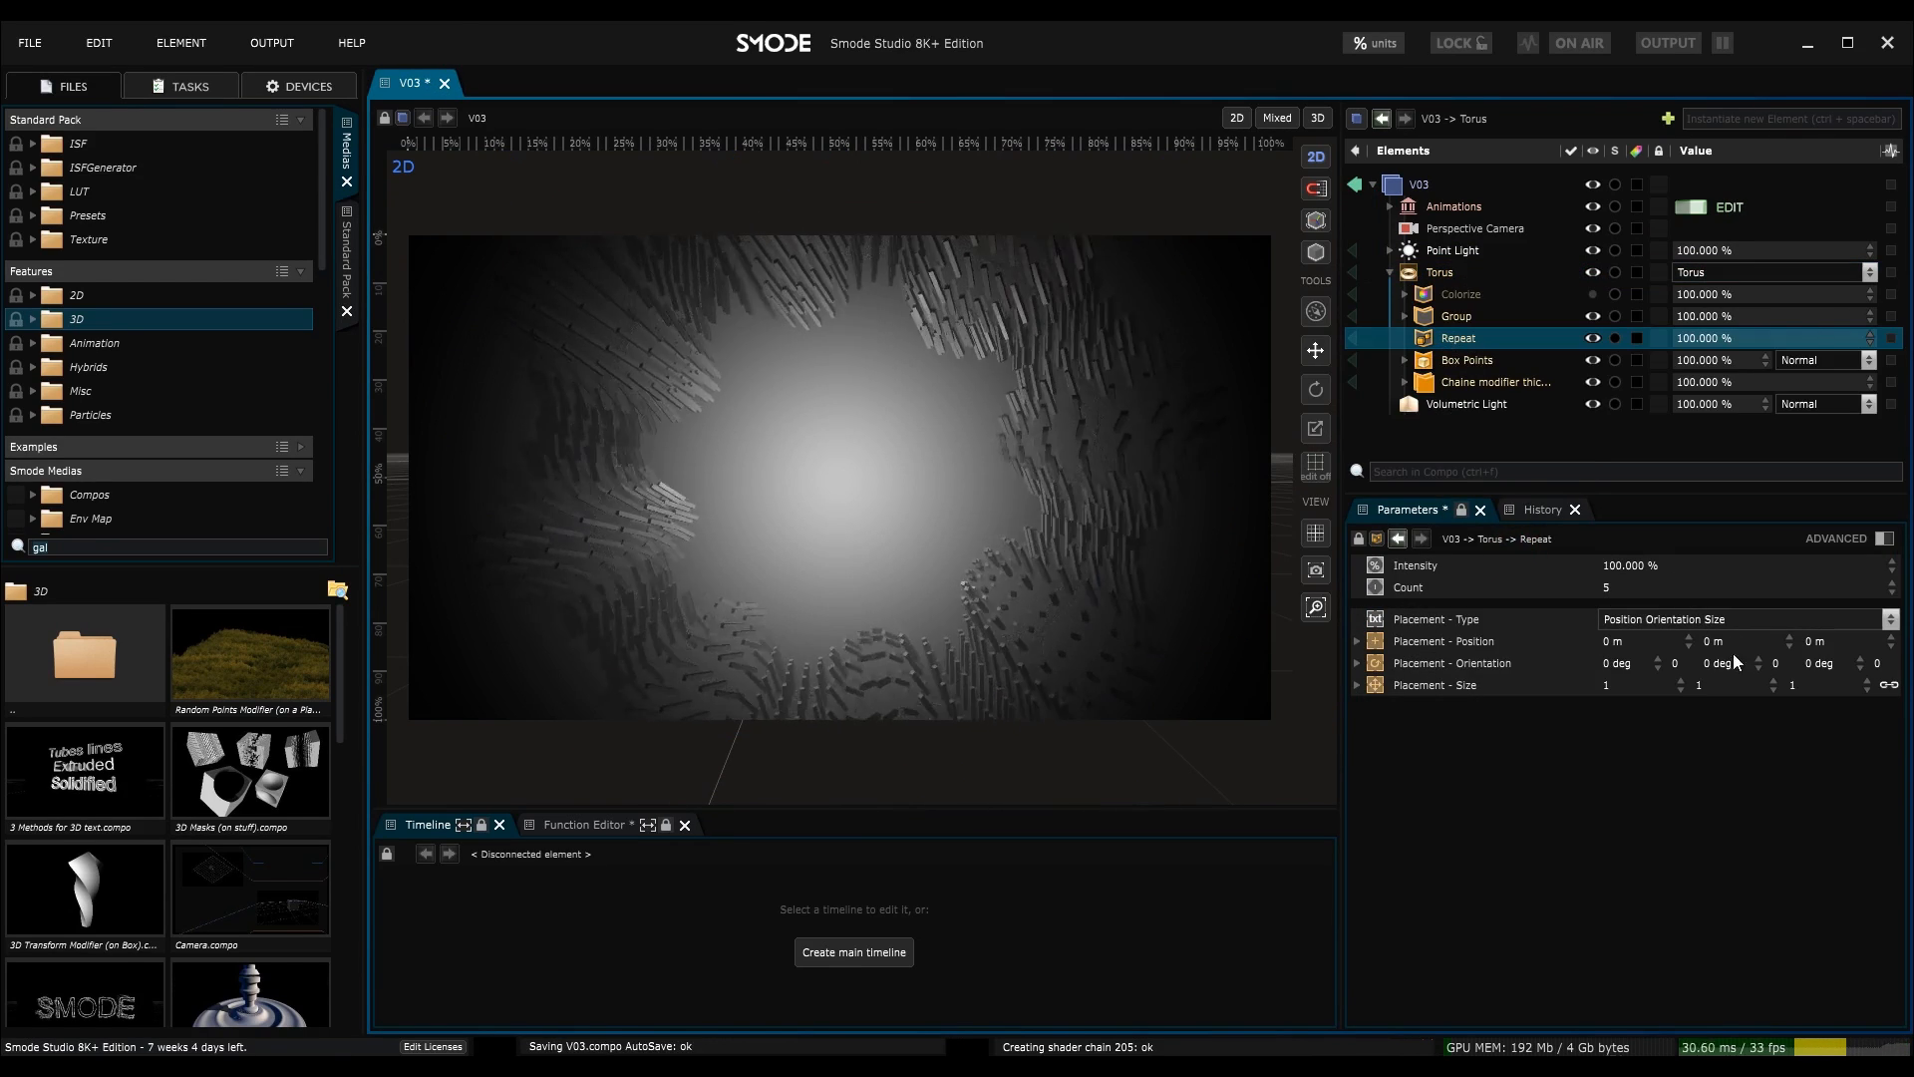
# - Try a Repeat size of 0.58, undo it, and set the modifier's second orientation angle to 25.6 deg
pyautogui.moveTo(1758, 663); pyautogui.dragTo(1714, 730)
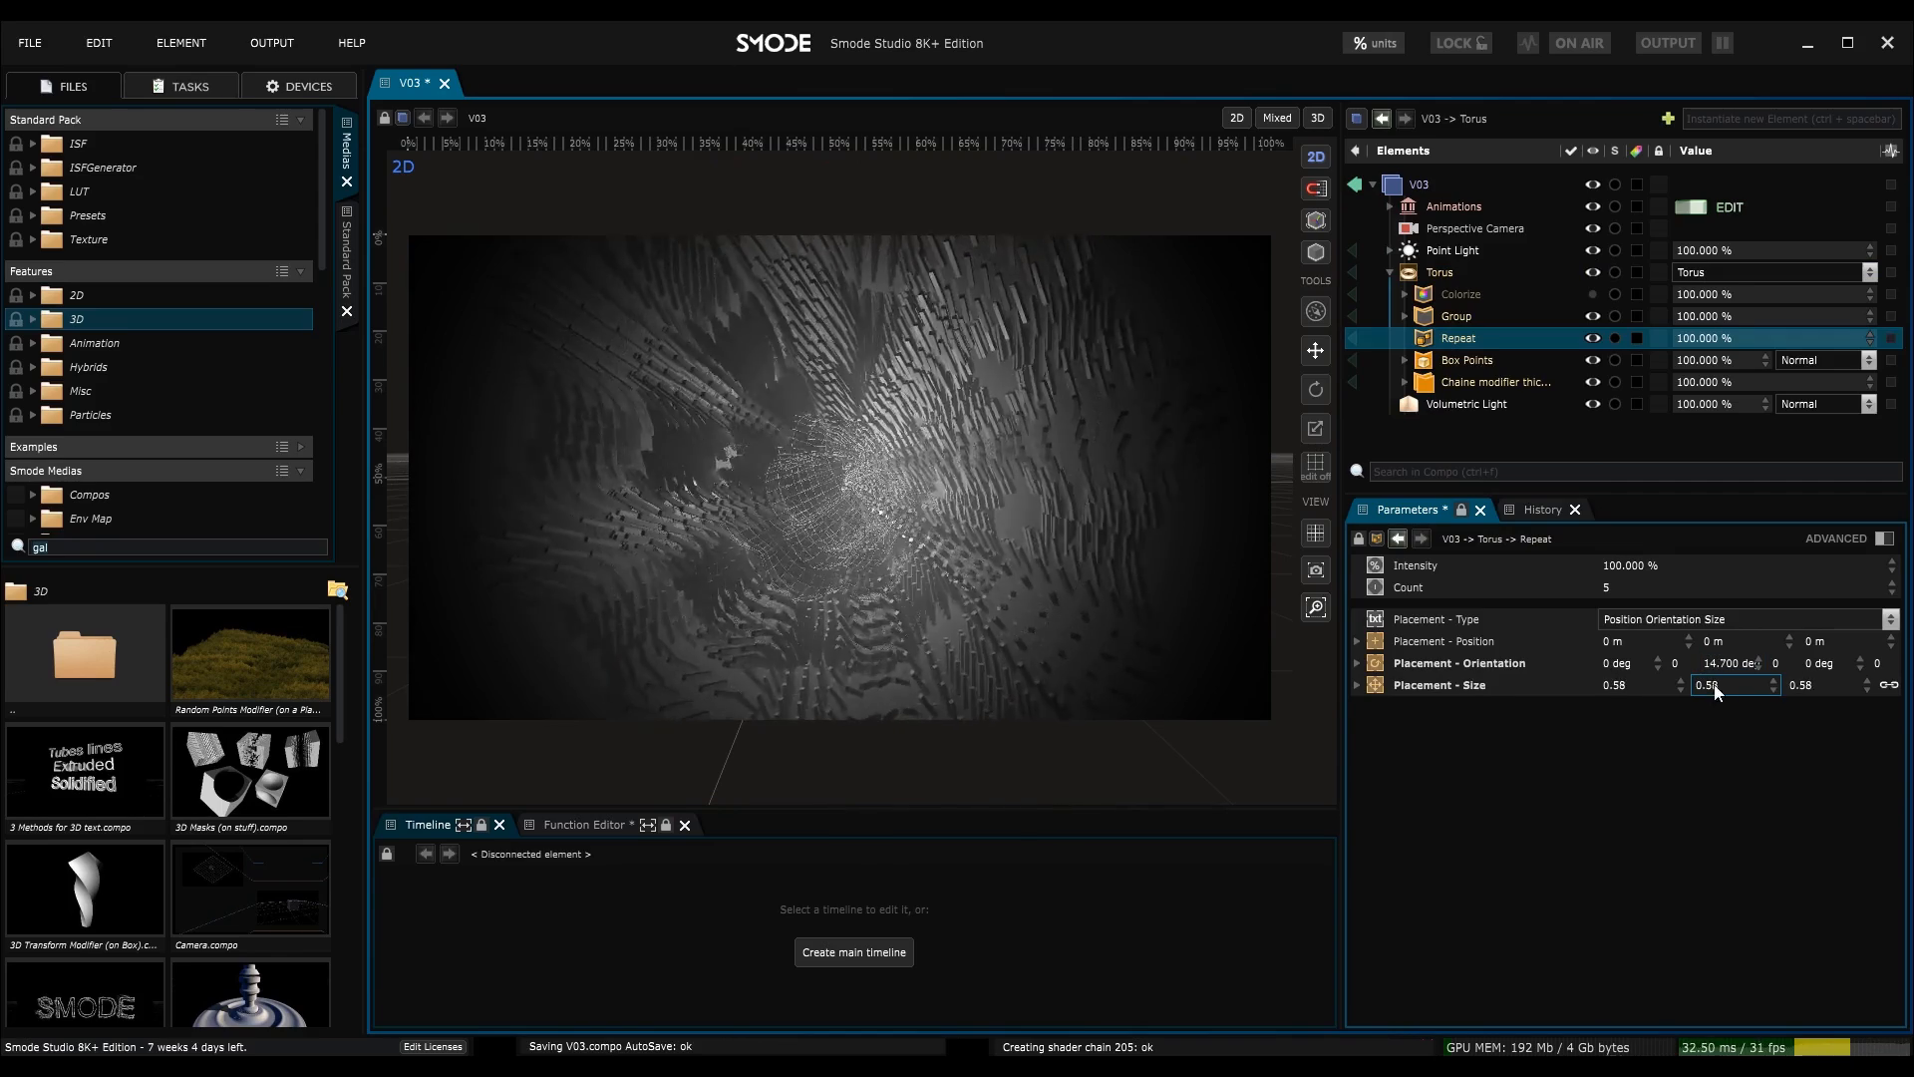
pyautogui.hotkey('ctrl', 'z')
pyautogui.hotkey('ctrl', 'z')
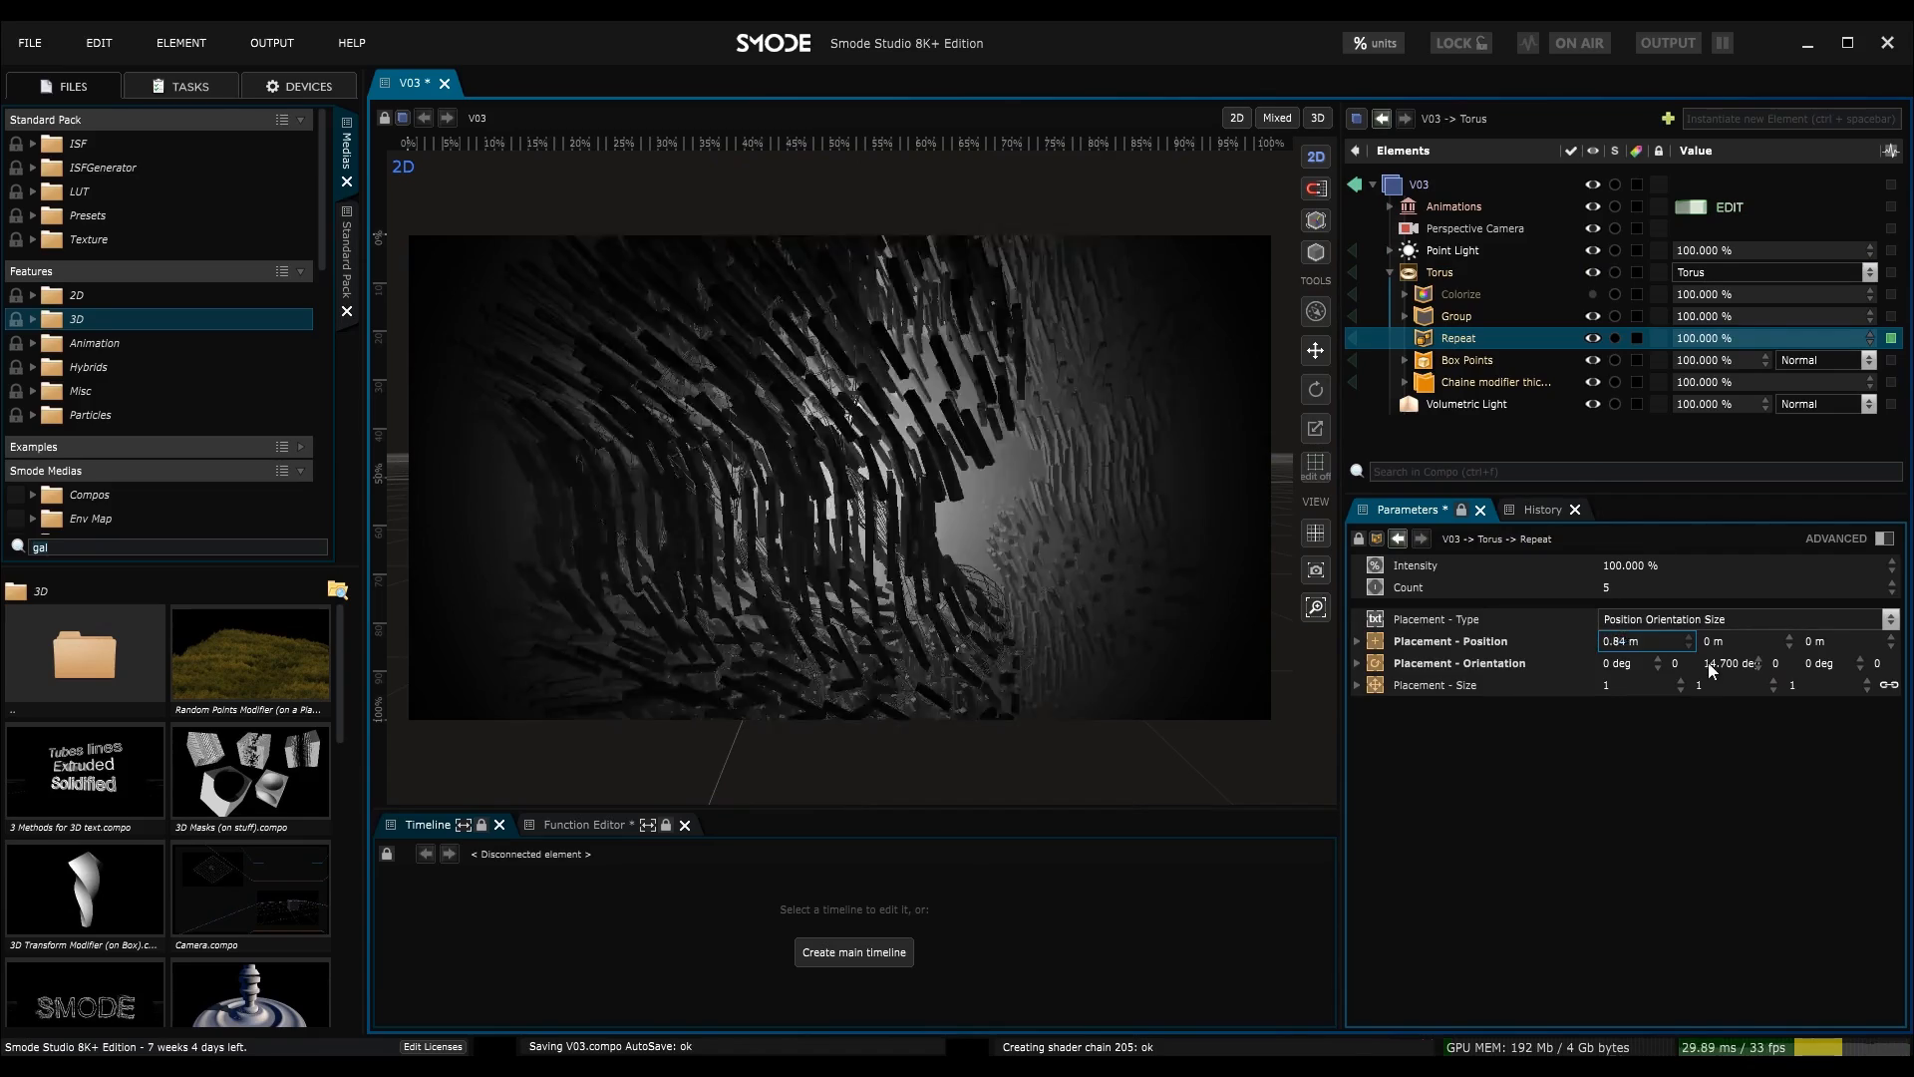
pyautogui.moveTo(1730, 663); pyautogui.dragTo(1730, 596)
# - Reframe the perspective camera to look through the repeated tori and save the V03 composition
pyautogui.click(1107, 531)
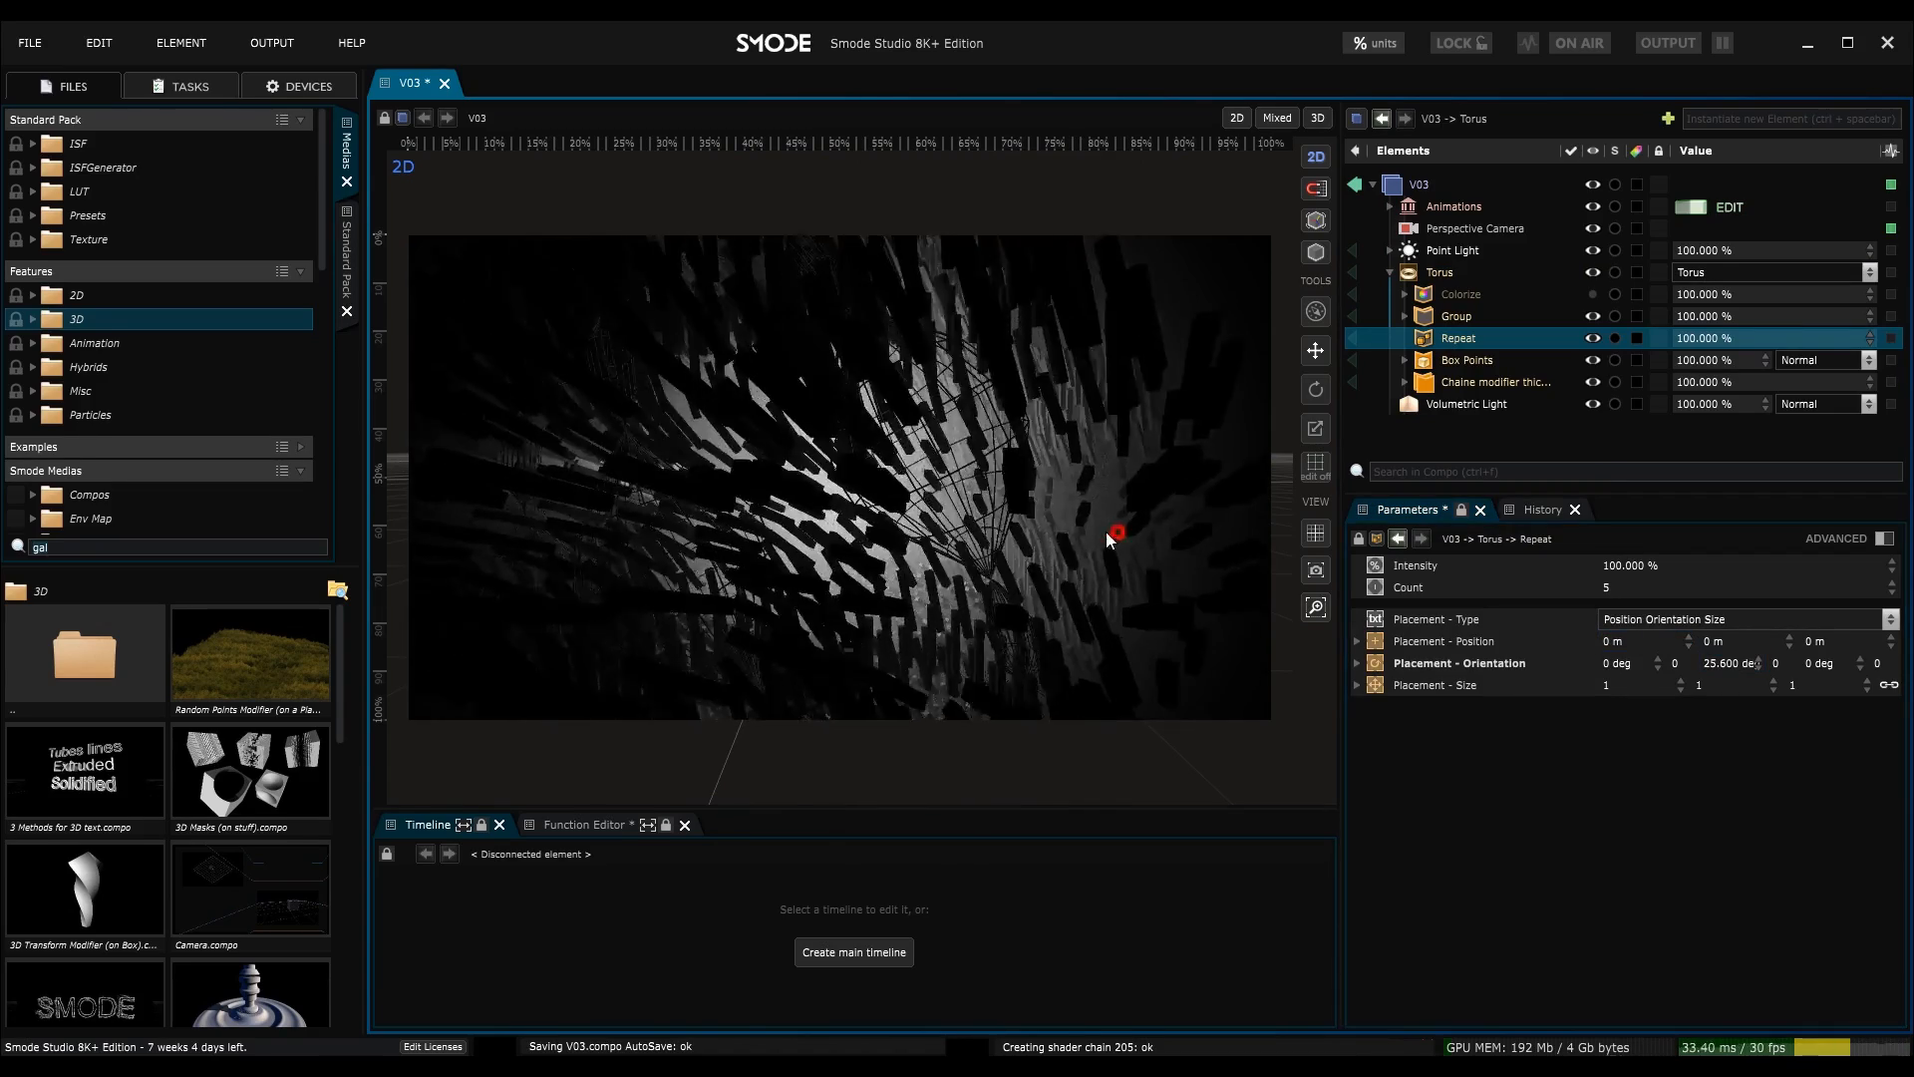
pyautogui.moveTo(984, 511); pyautogui.dragTo(971, 441, button='right')
pyautogui.moveTo(974, 487)
pyautogui.mouseDown()
pyautogui.moveTo(919, 471)
pyautogui.moveTo(955, 455)
pyautogui.moveTo(948, 498)
pyautogui.mouseUp()
pyautogui.moveTo(948, 504); pyautogui.dragTo(954, 549, button='right')
pyautogui.moveTo(953, 543); pyautogui.dragTo(925, 522)
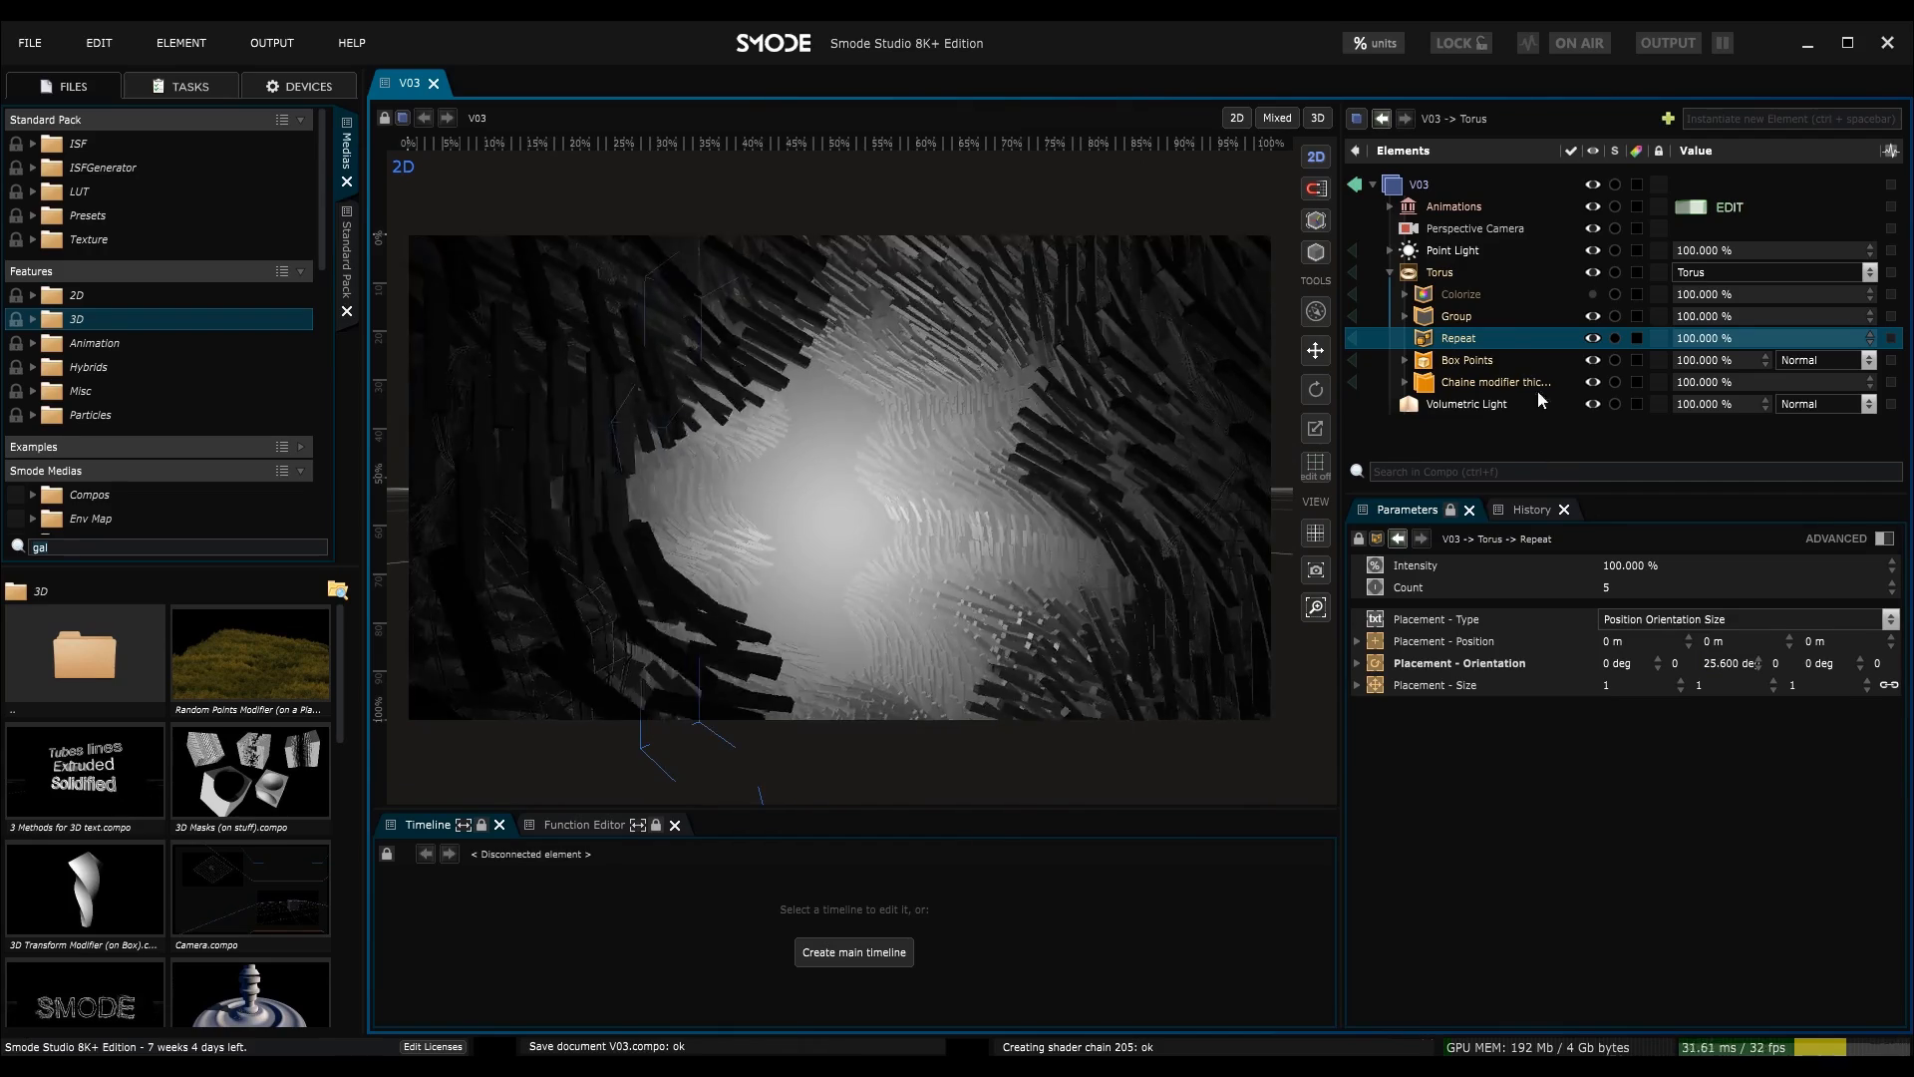
pyautogui.hotkey('ctrl', 's')
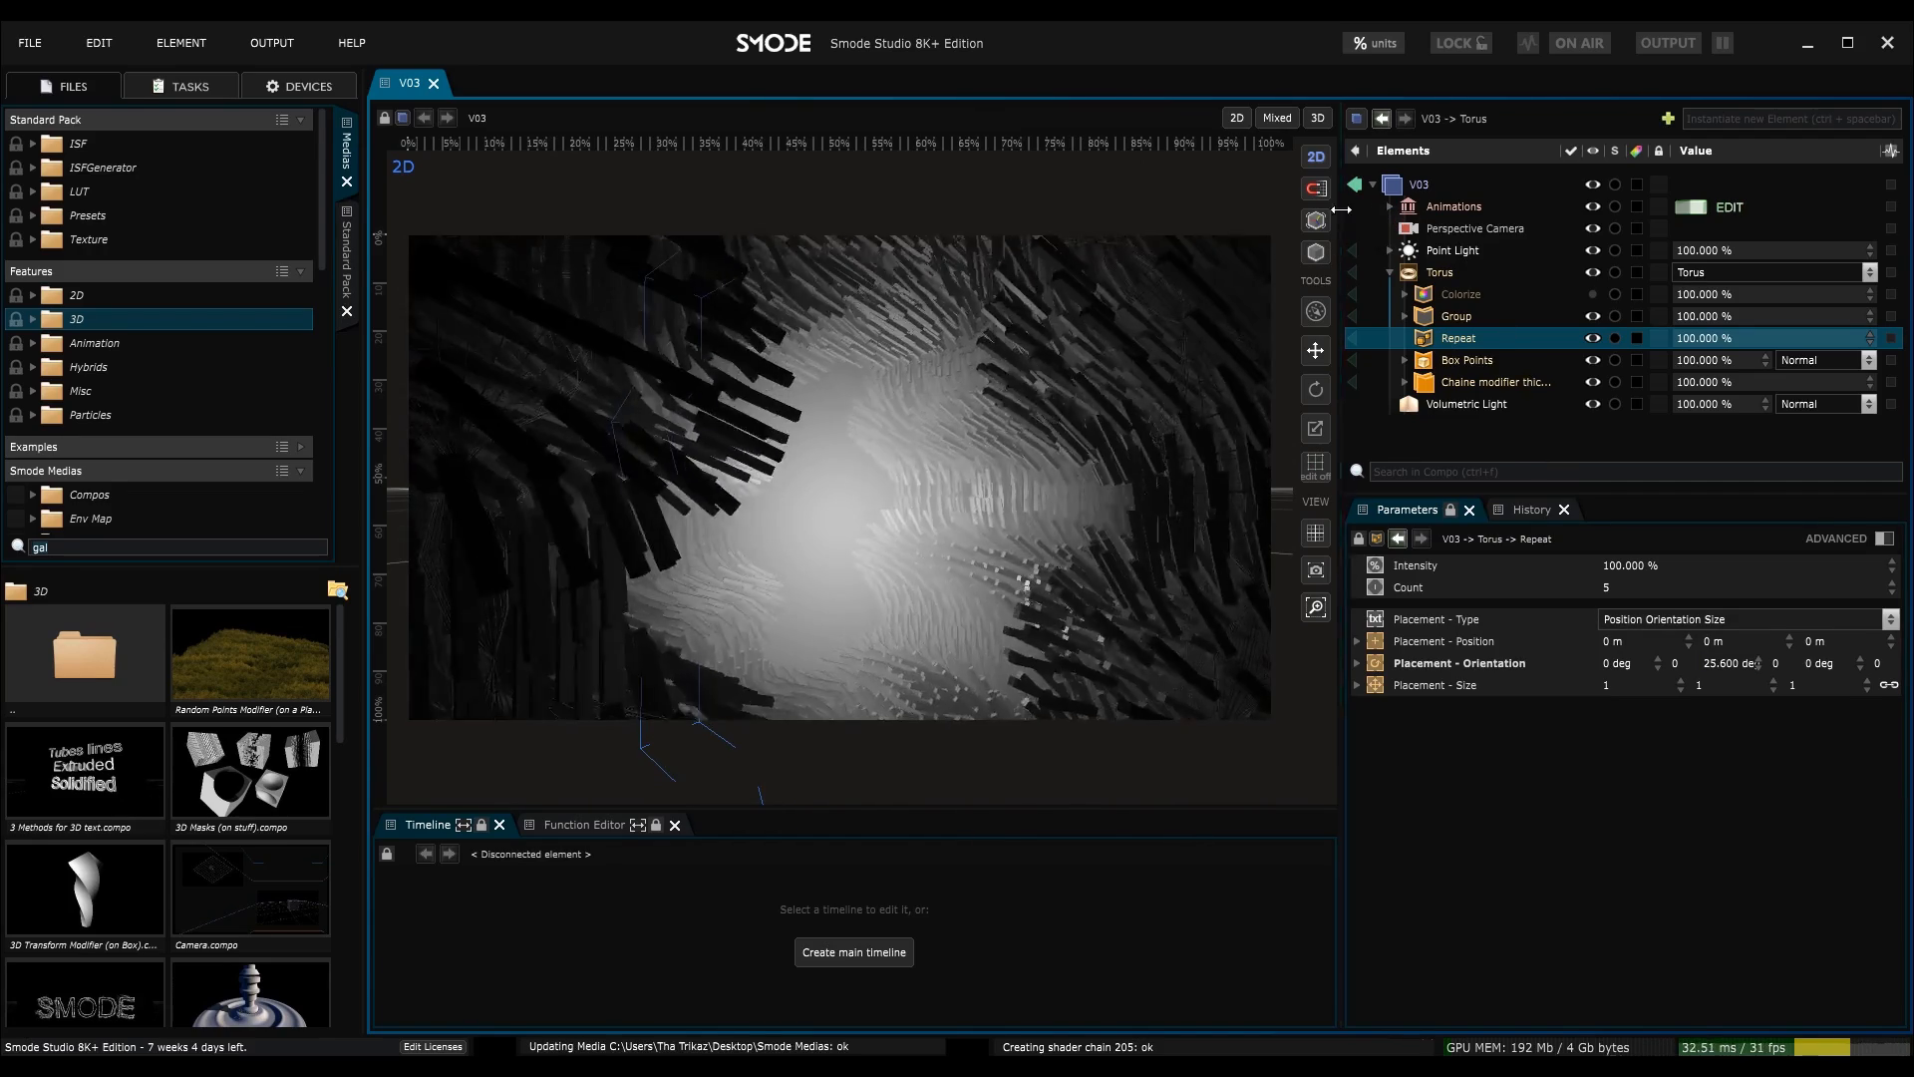
# - Set the playback speed of the composition's Loop Function Parameters animation to 0.5
pyautogui.click(1388, 206)
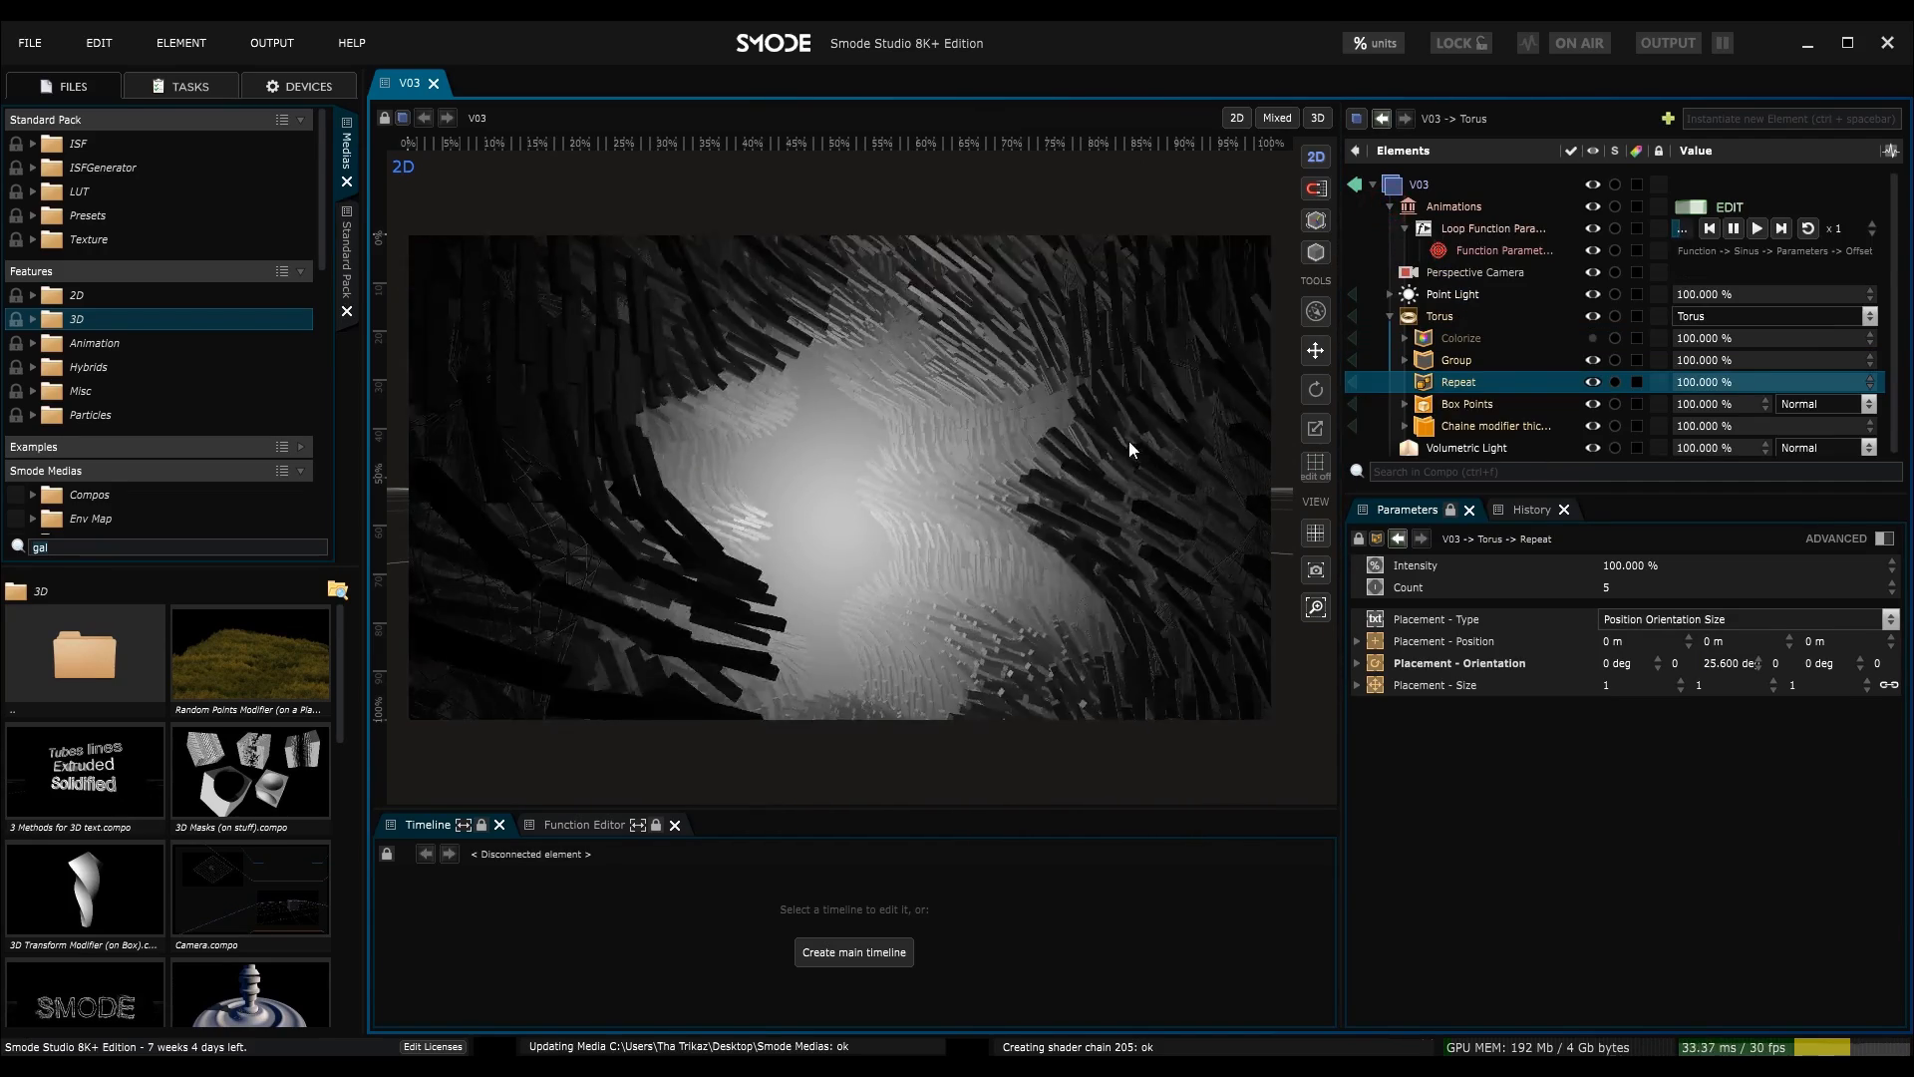
pyautogui.click(1407, 228)
pyautogui.click(1404, 228)
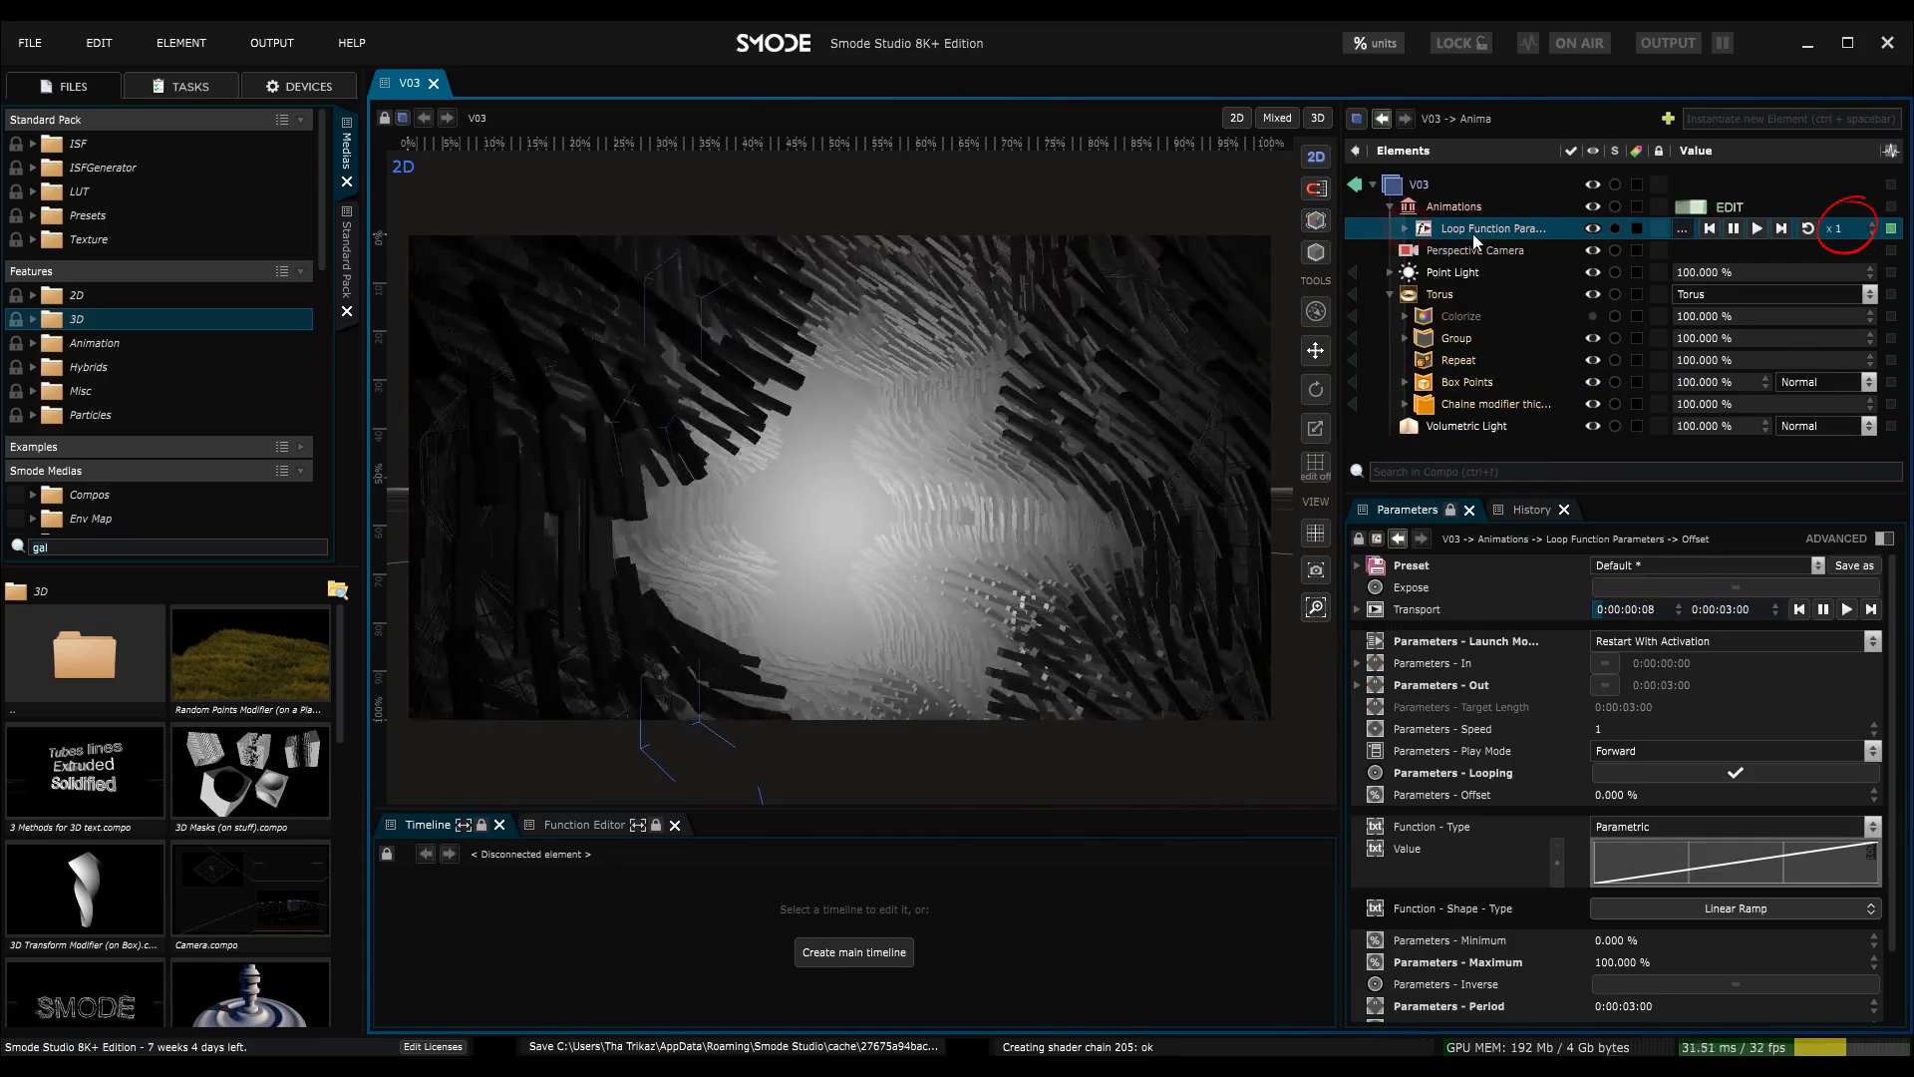
pyautogui.click(1842, 229)
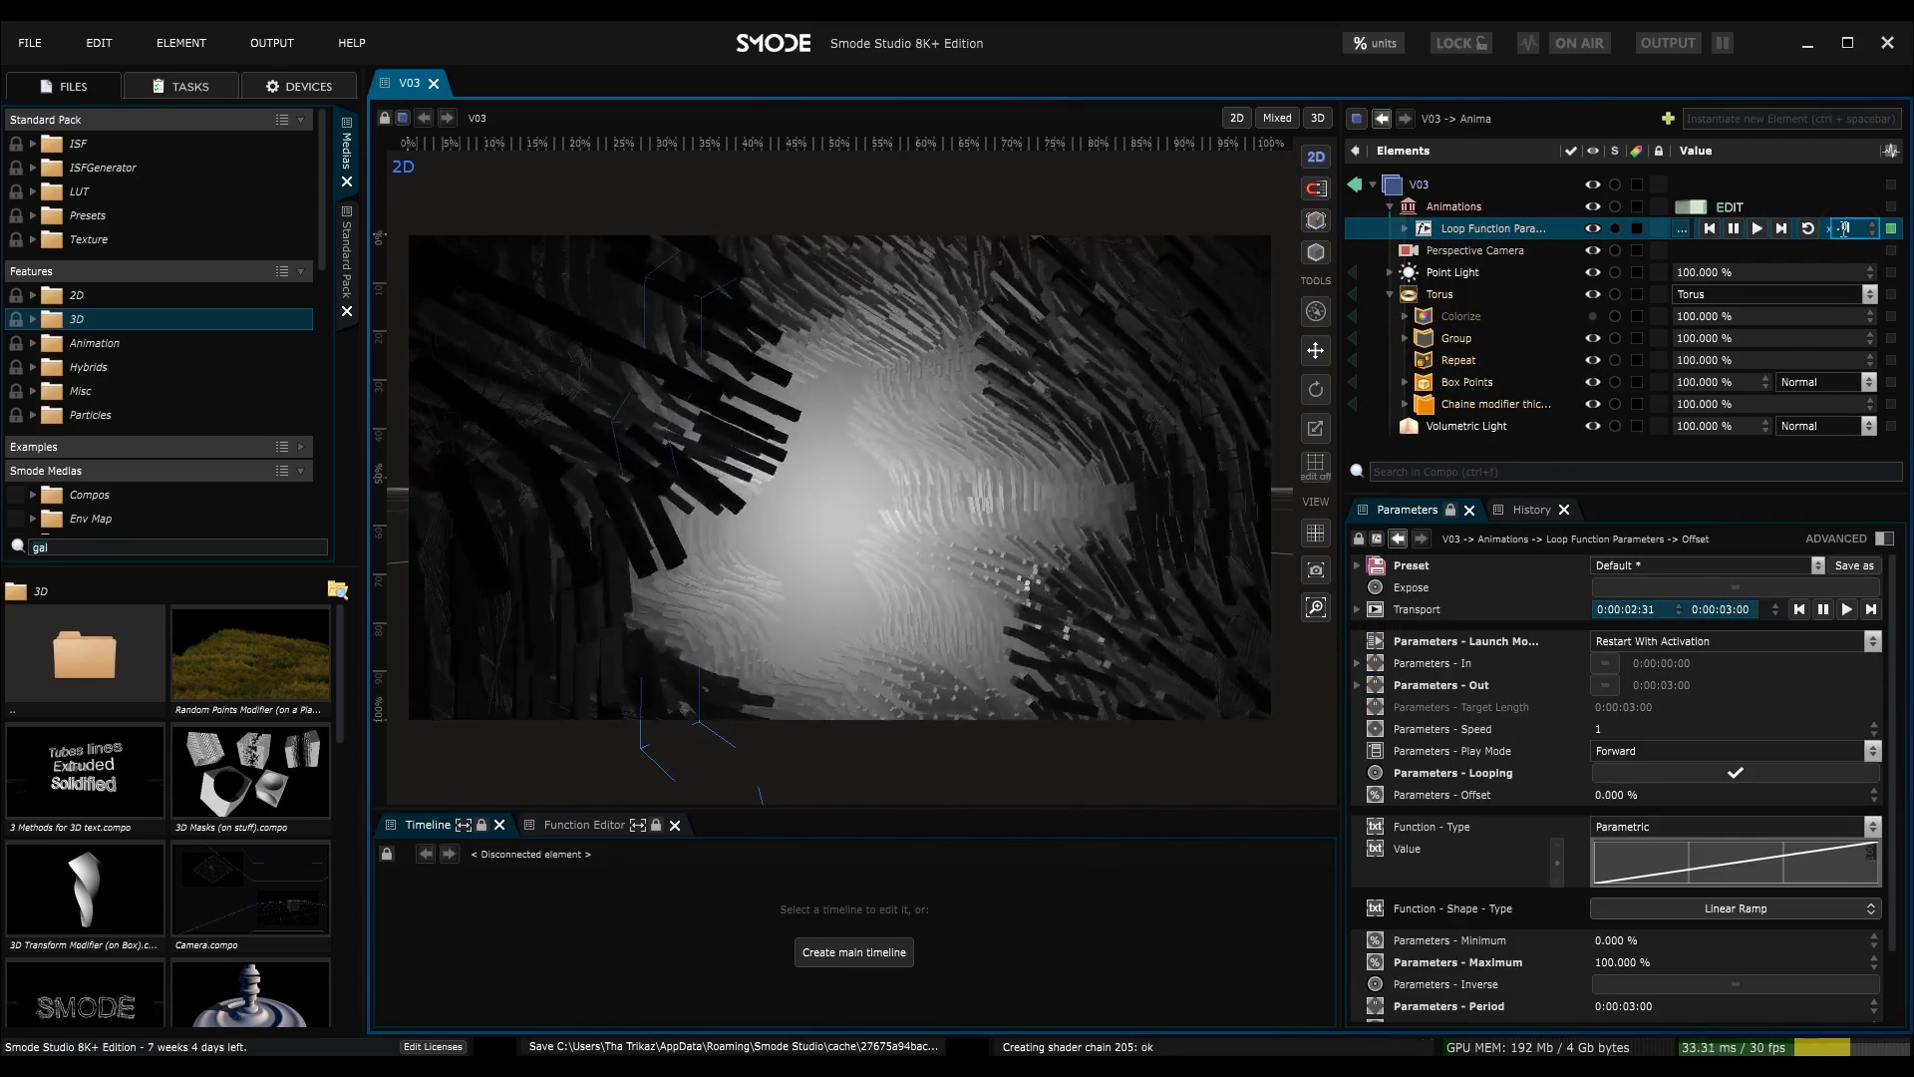
pyautogui.write('0.1')
pyautogui.press('Return')
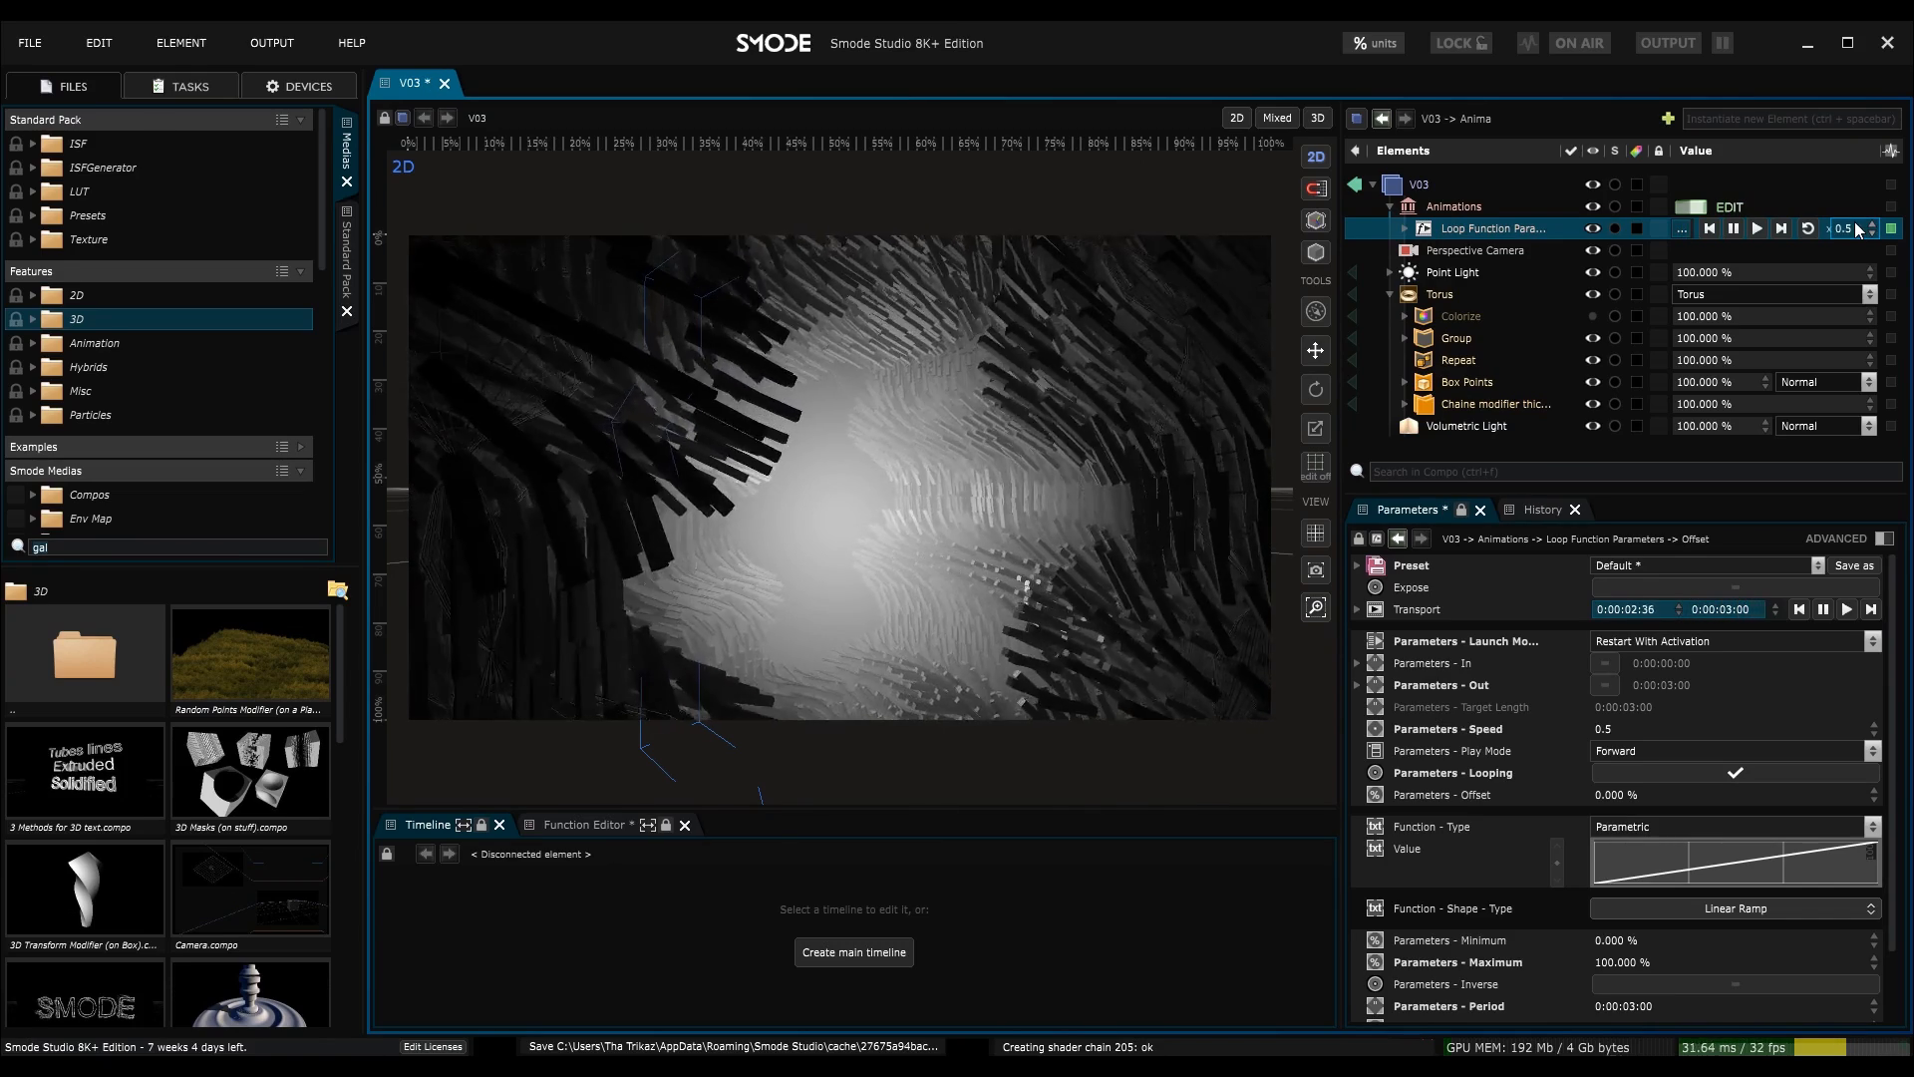
pyautogui.press('Return')
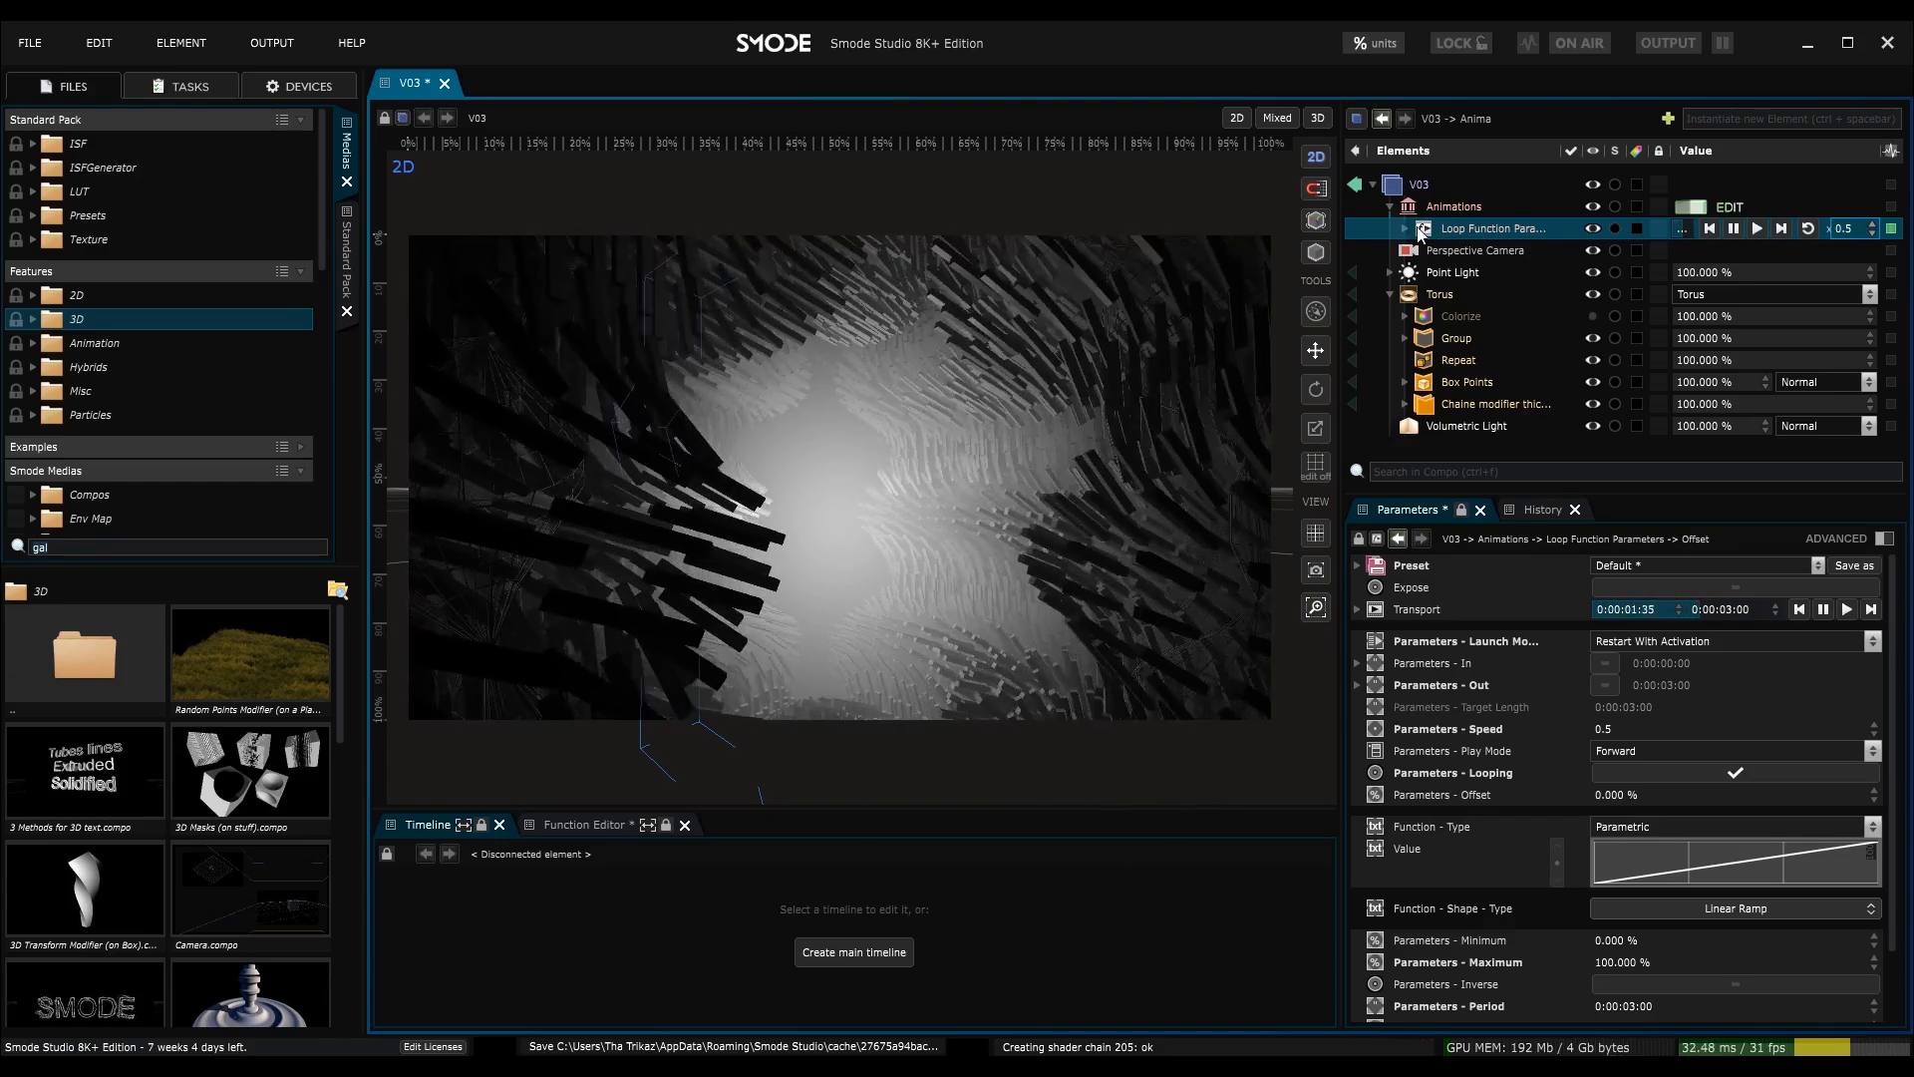
pyautogui.click(1386, 206)
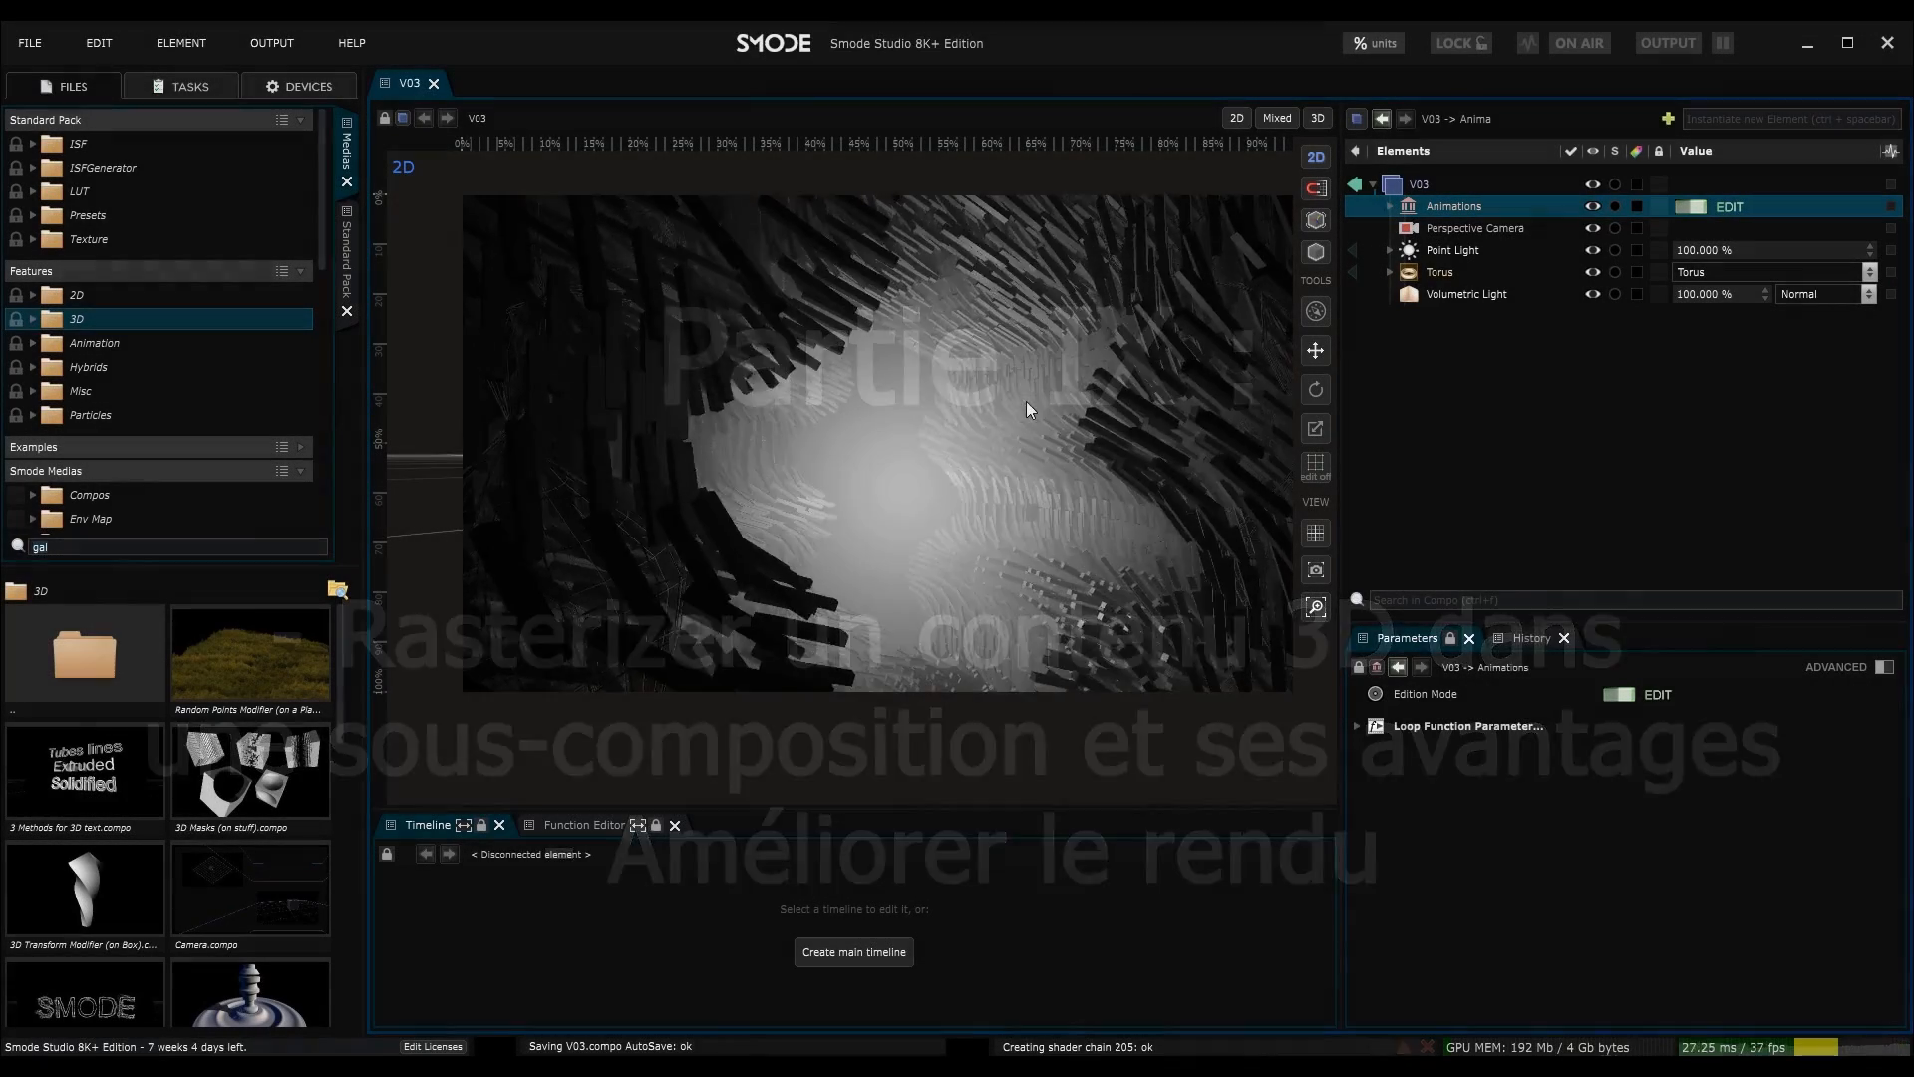
# - Wrap the Torus in a new sub-composition and name it 3D
pyautogui.scroll(-2, 869, 351)
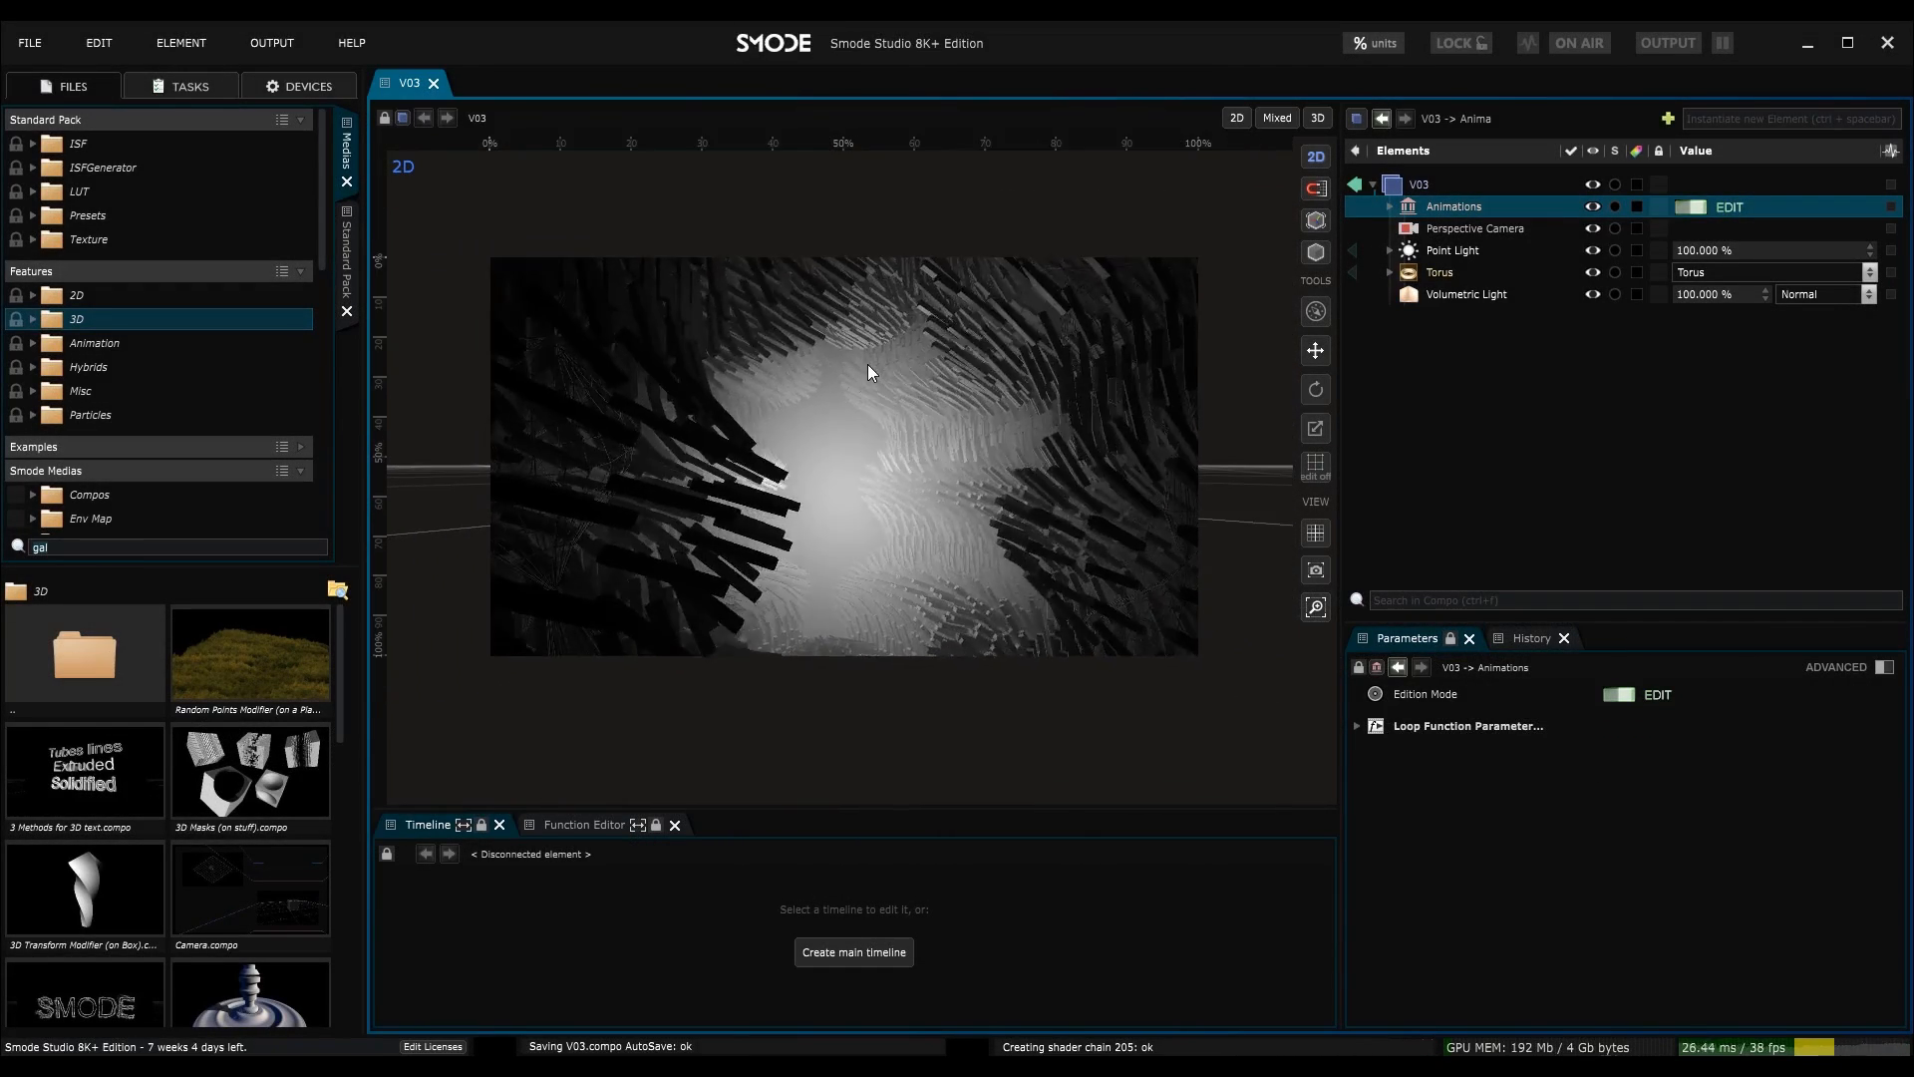
pyautogui.scroll(1, 868, 364)
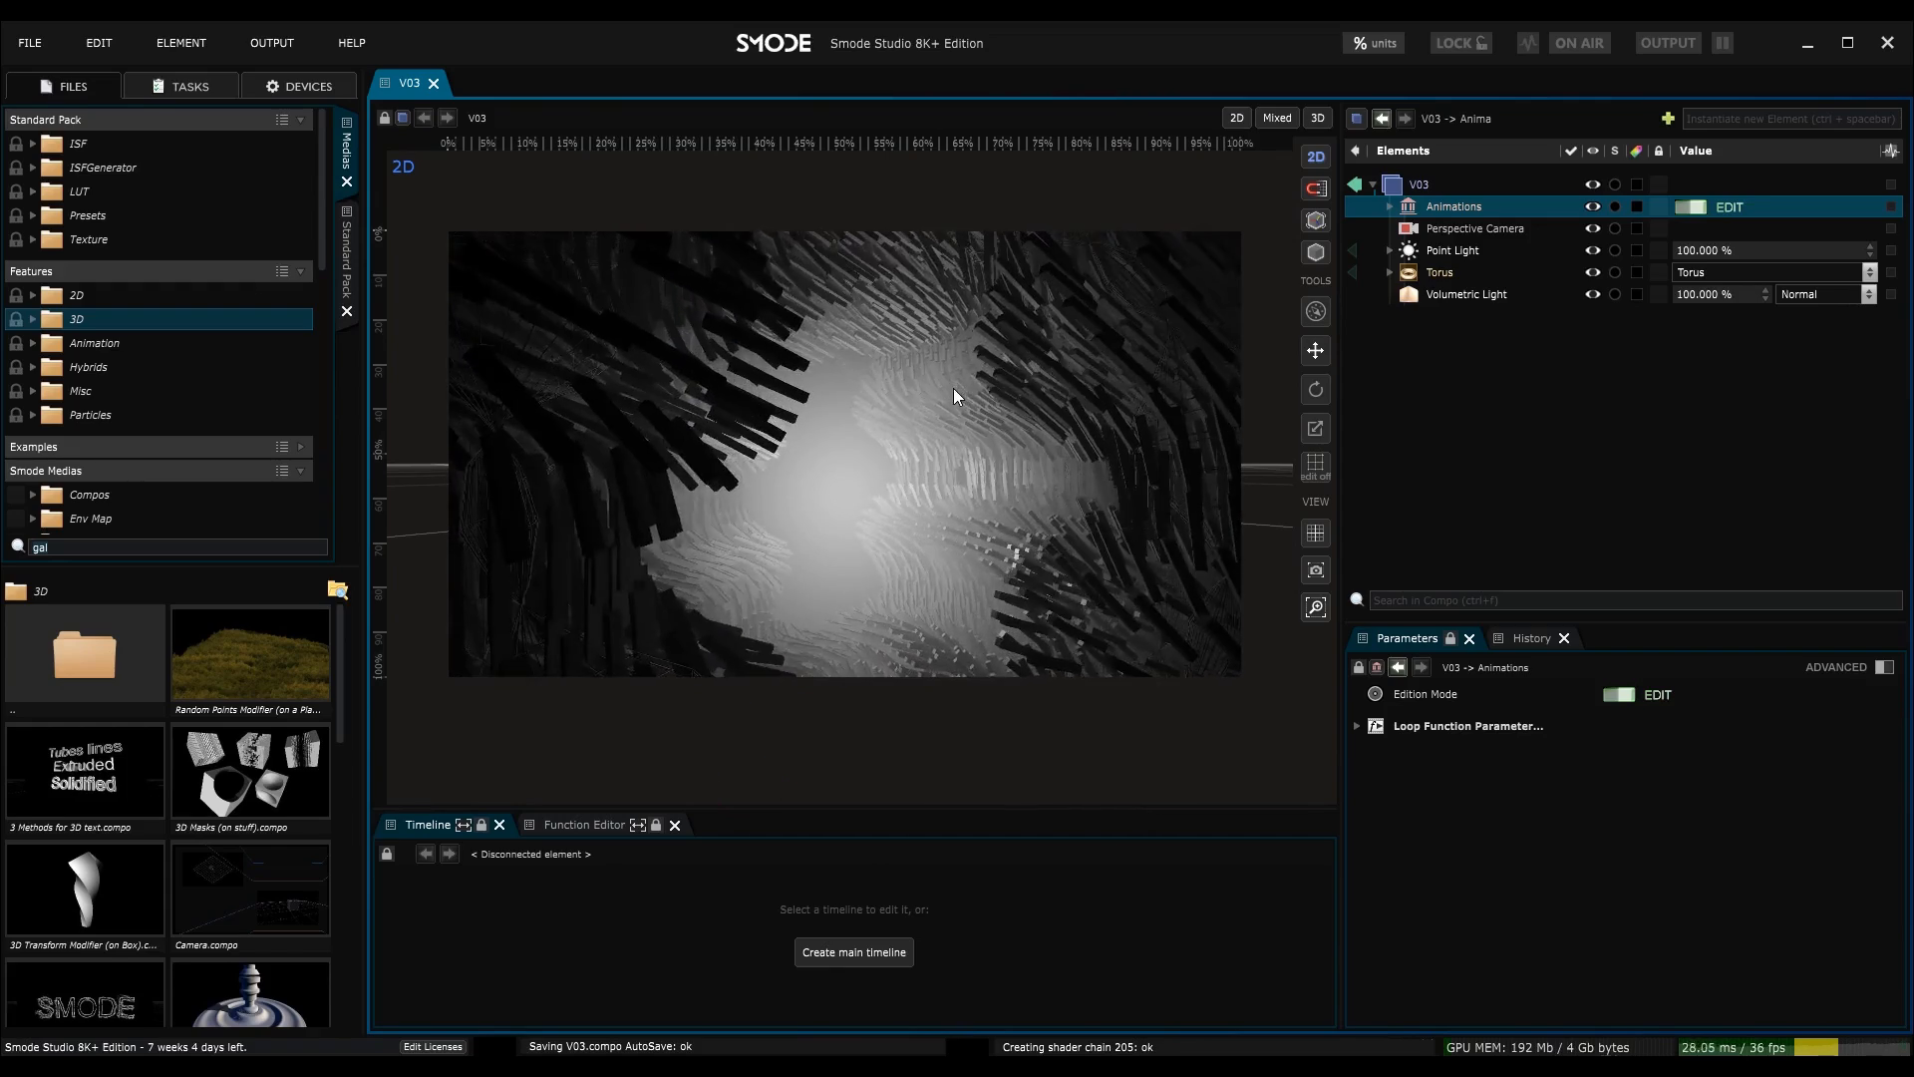
pyautogui.moveTo(953, 387); pyautogui.dragTo(927, 378, button='middle')
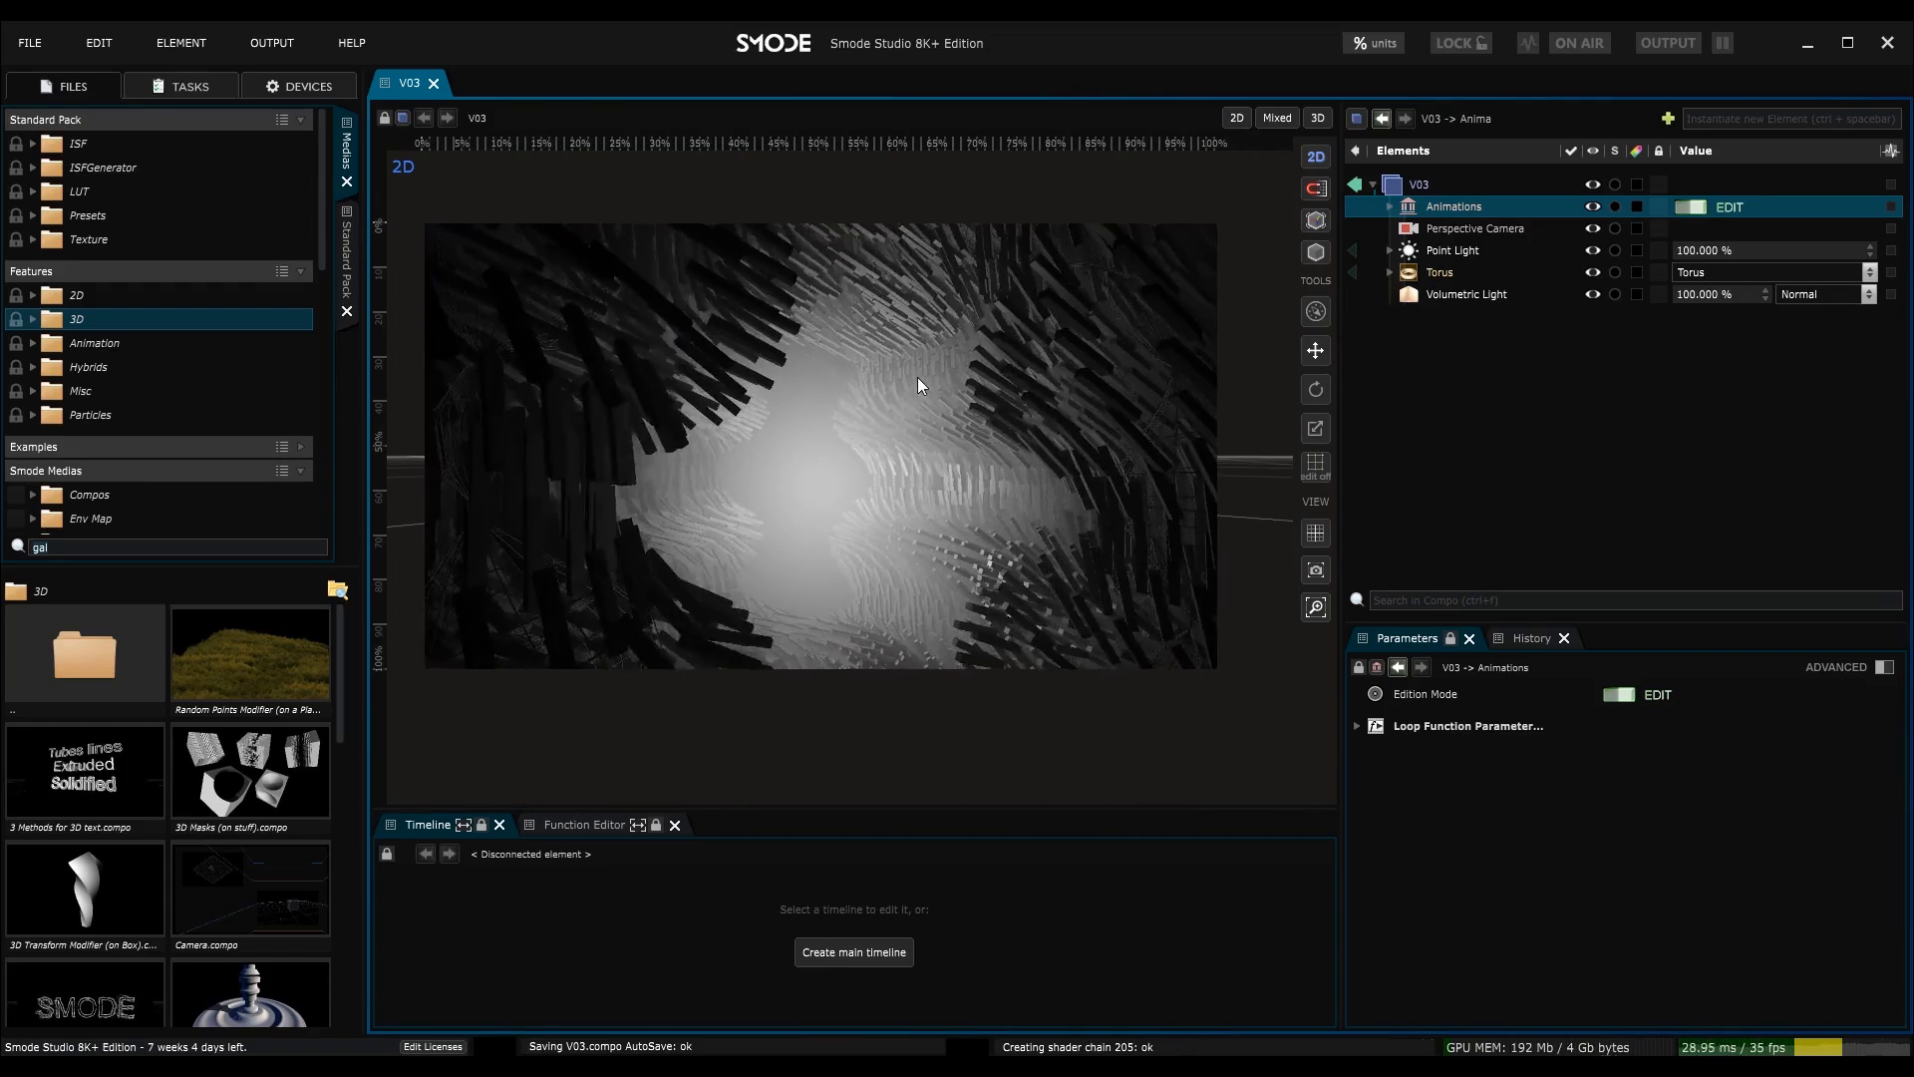
pyautogui.click(1432, 273)
pyautogui.hotkey('ctrl', 'shift', 'c')
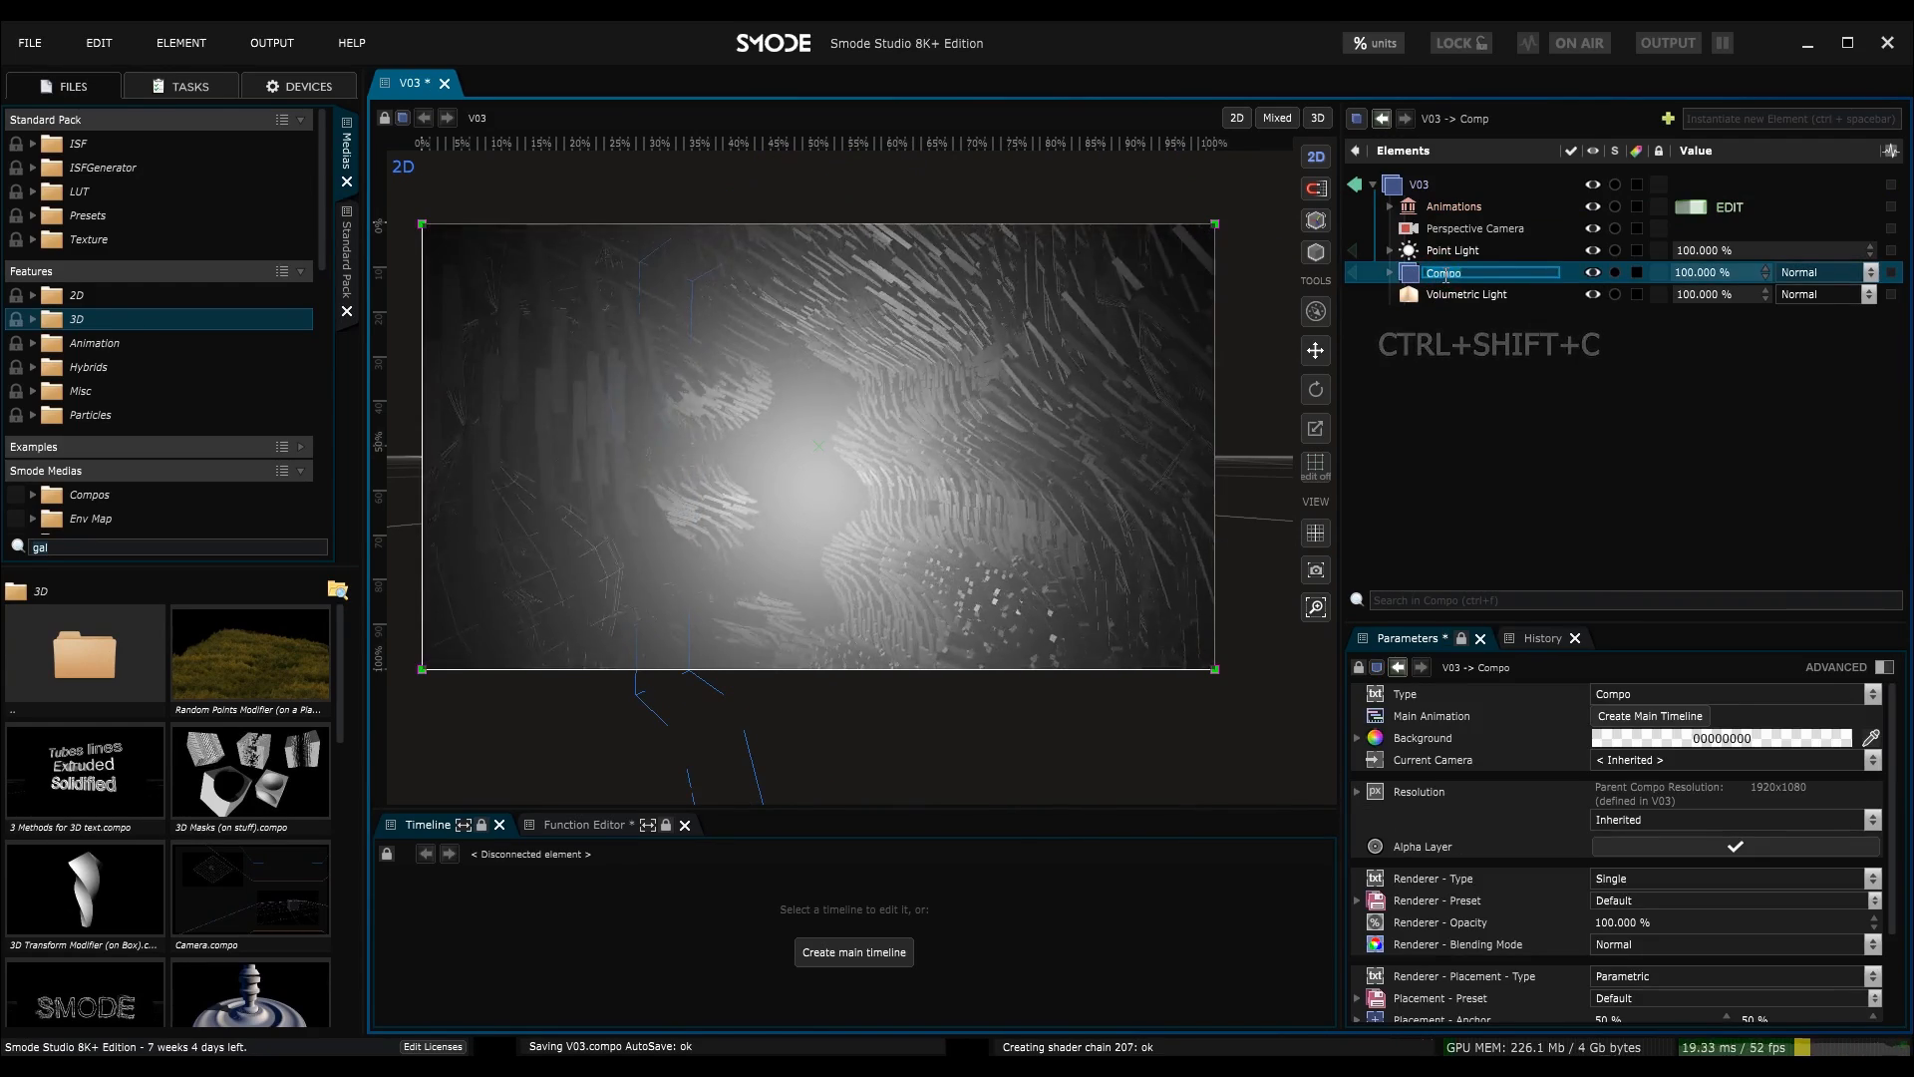
pyautogui.write('3D')
pyautogui.press('Return')
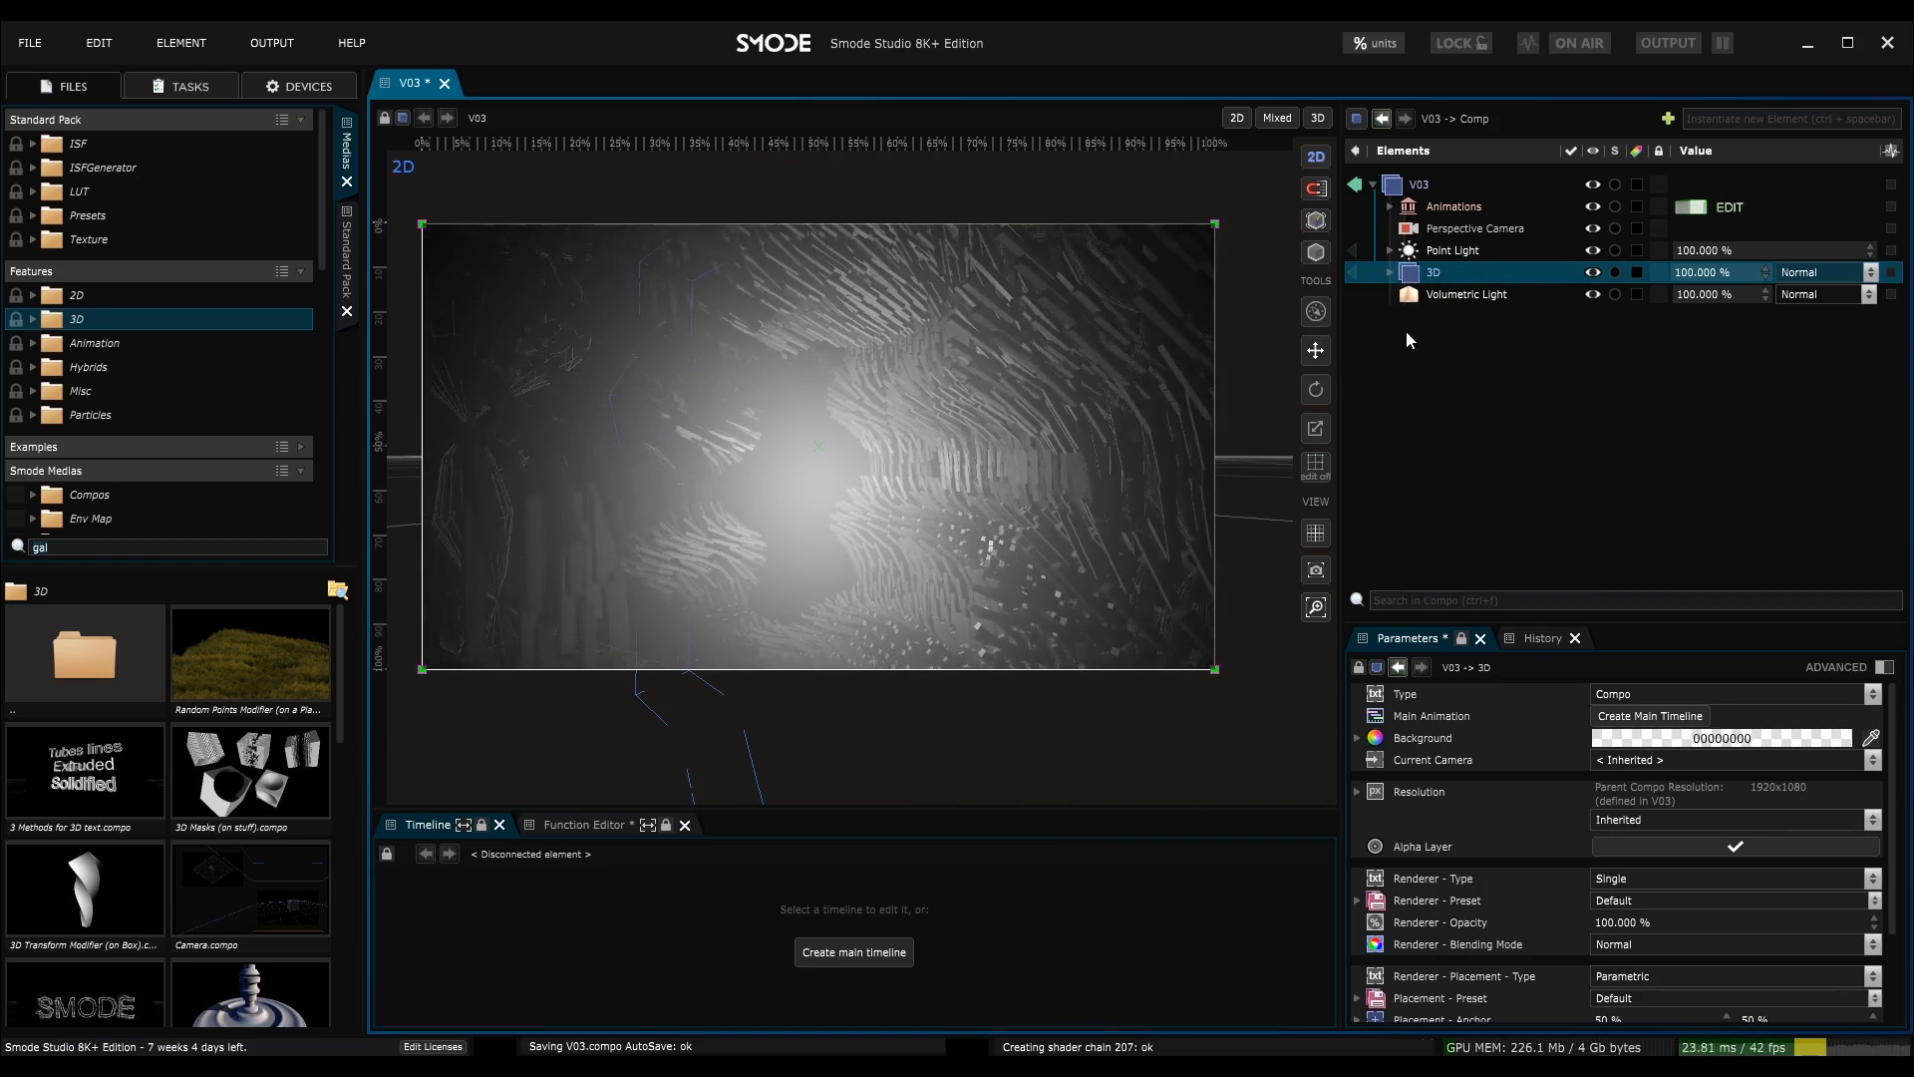
# - Move the Volumetric Light and the Point Light into the 3D sub-composition with the Torus
pyautogui.click(1393, 275)
pyautogui.click(1391, 273)
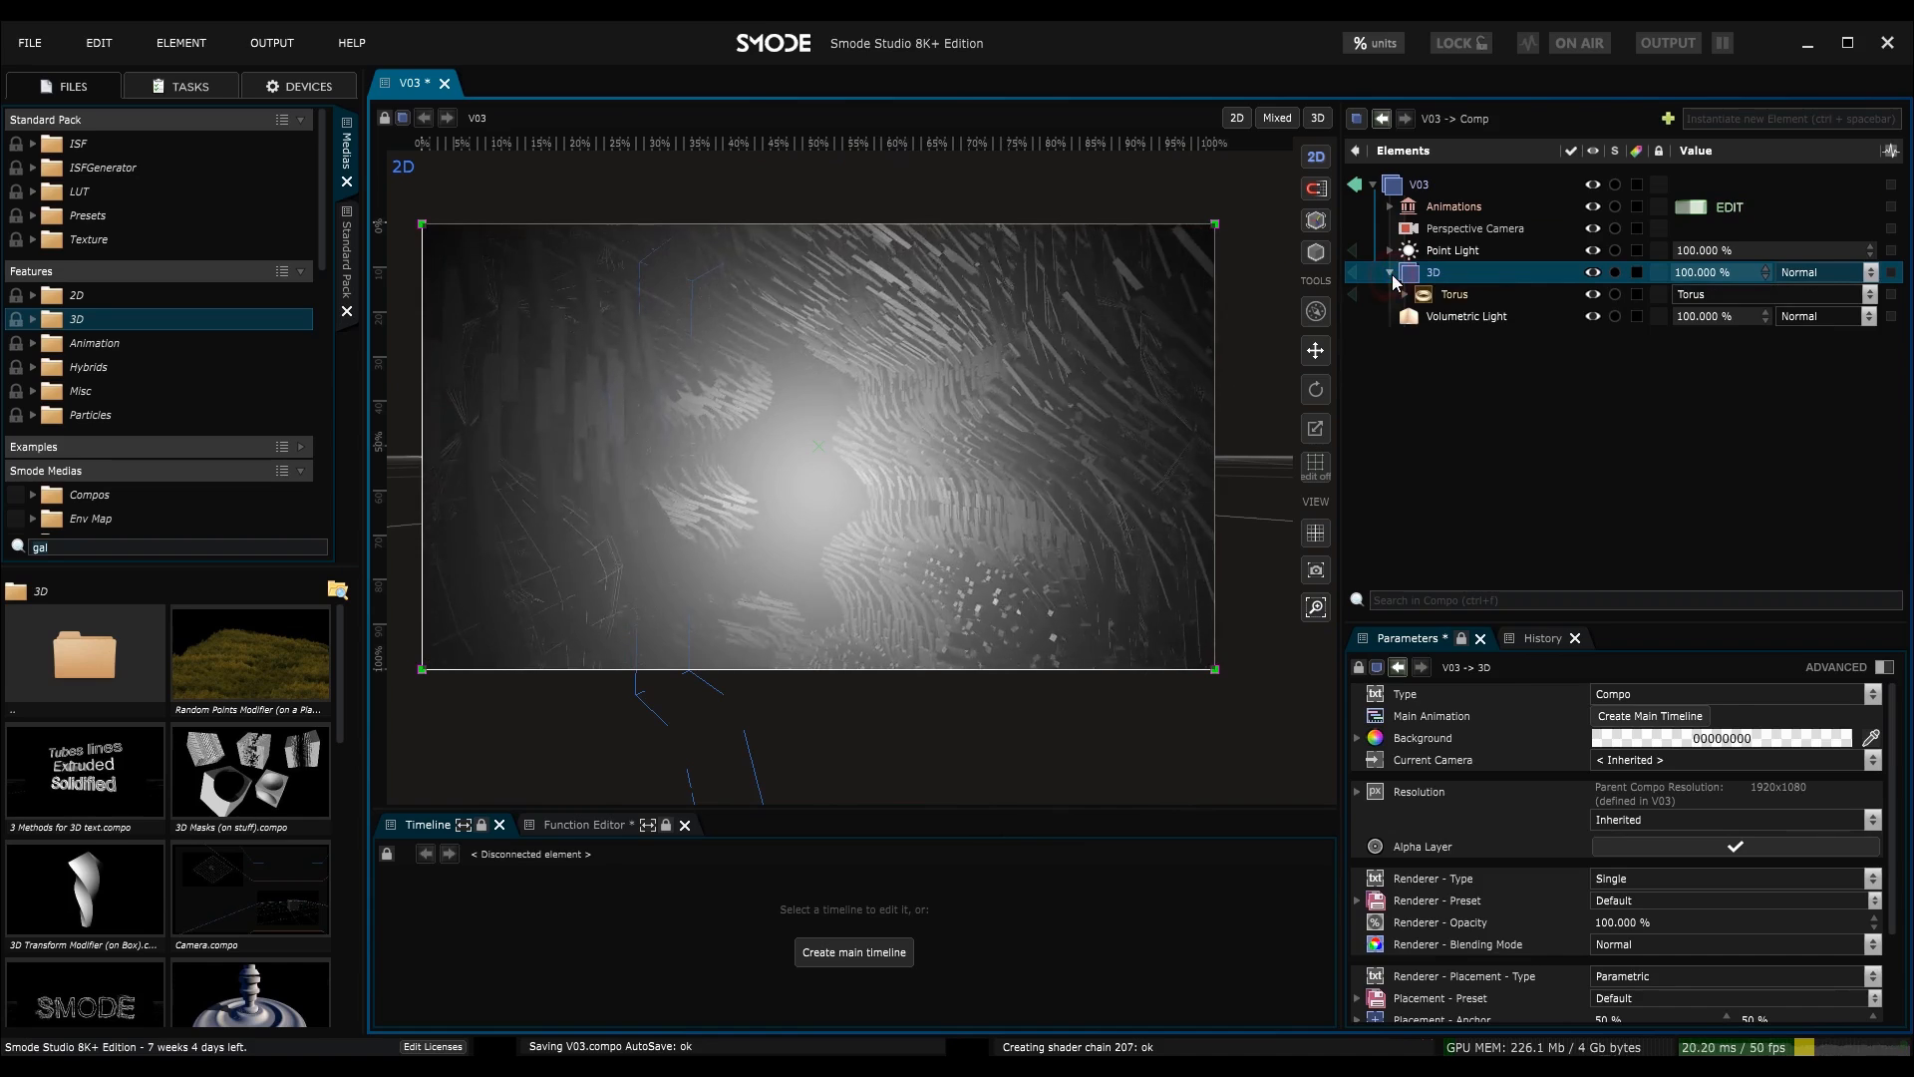
pyautogui.click(1436, 316)
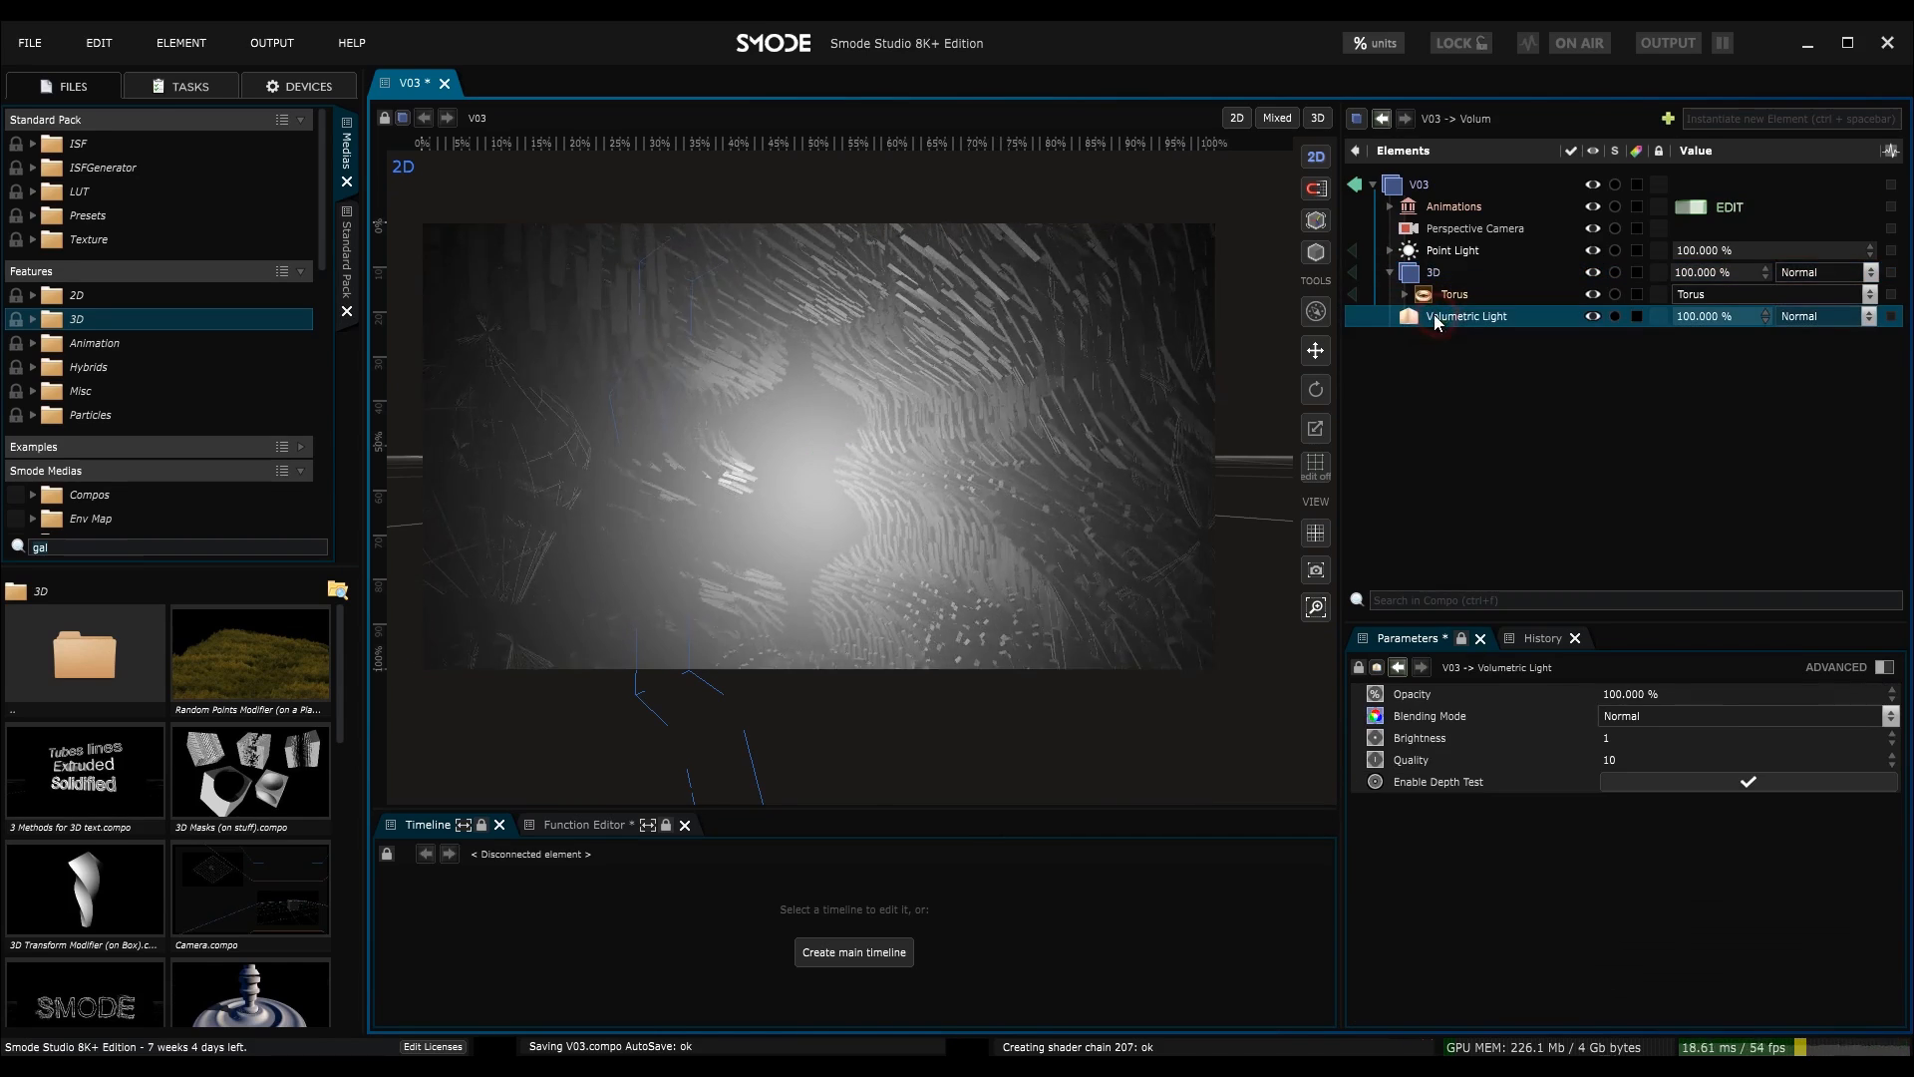
pyautogui.click(1426, 249)
pyautogui.moveTo(1416, 325); pyautogui.dragTo(1419, 275)
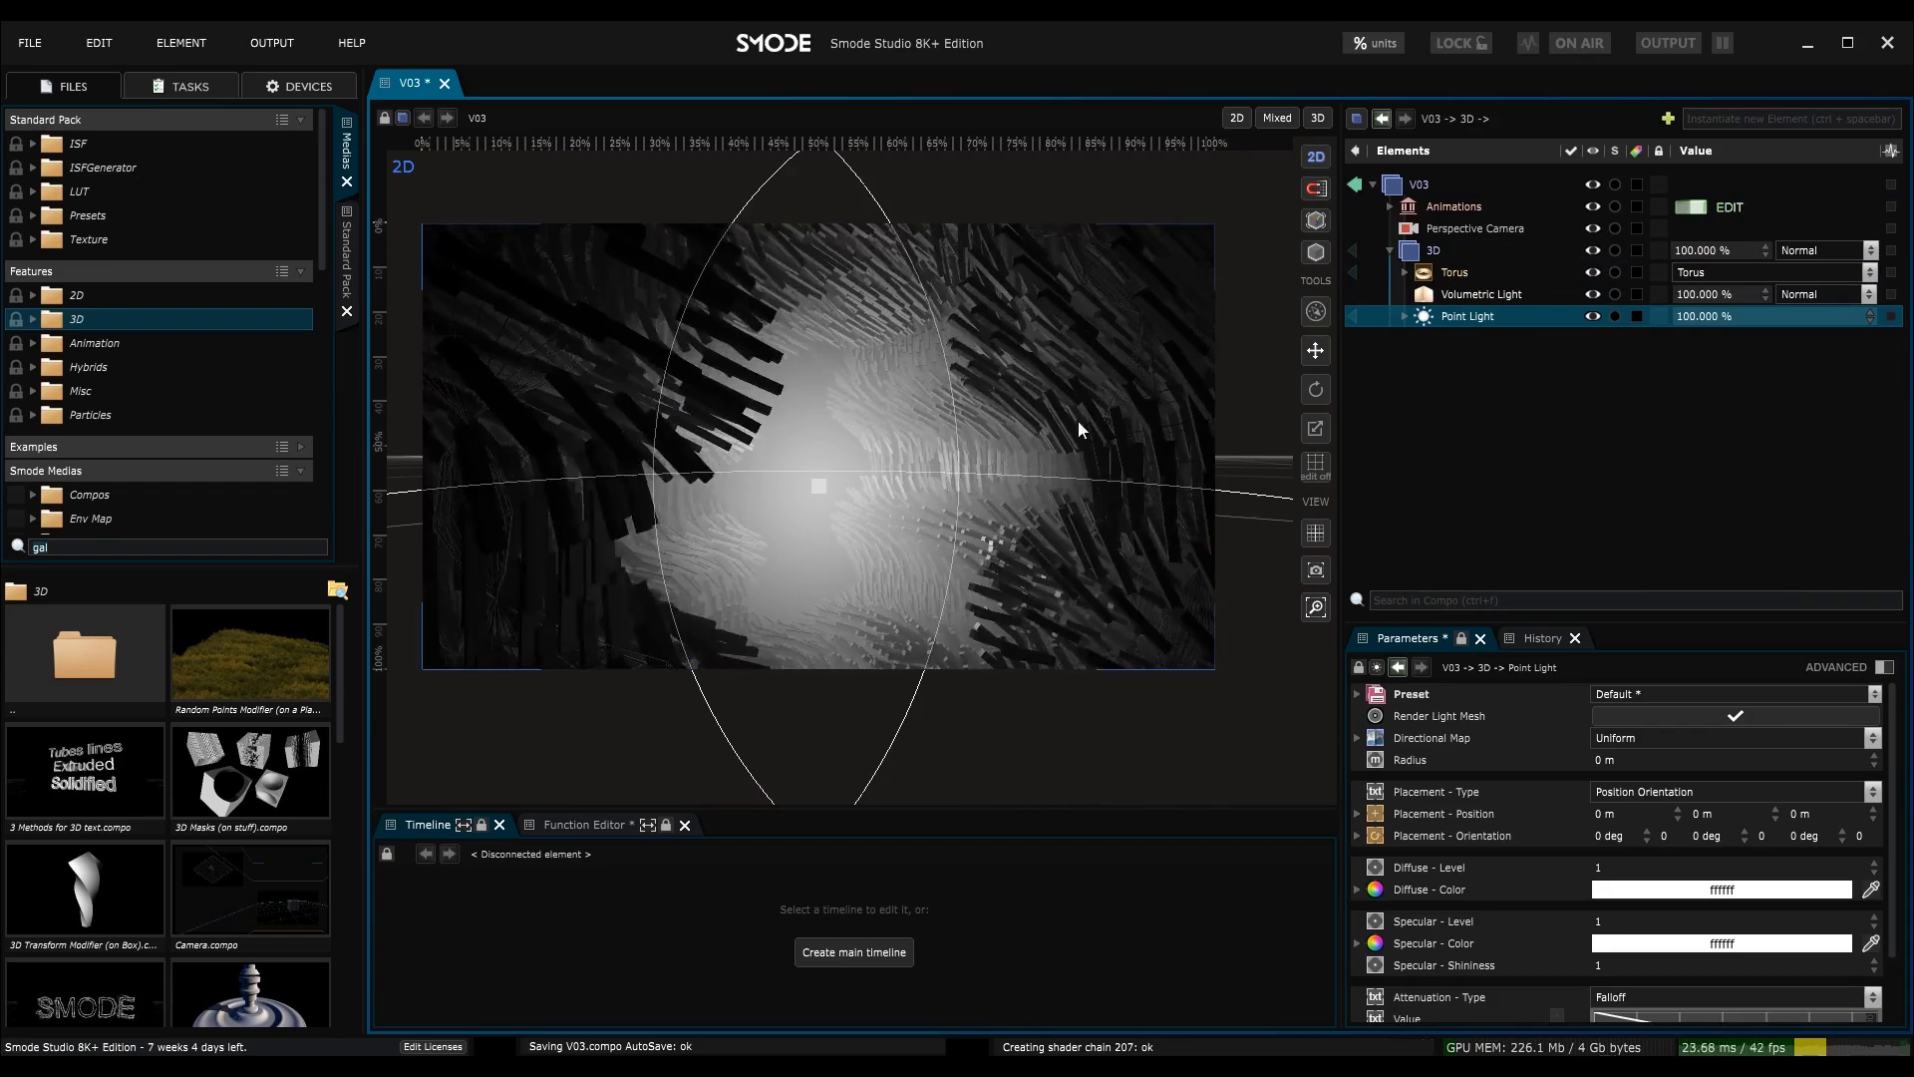
# - Try shifting the 3D sub-composition as a flat layer, return it to the frame, and save V03
pyautogui.click(1480, 254)
pyautogui.moveTo(1017, 370); pyautogui.dragTo(734, 430)
pyautogui.moveTo(917, 259); pyautogui.dragTo(1016, 371)
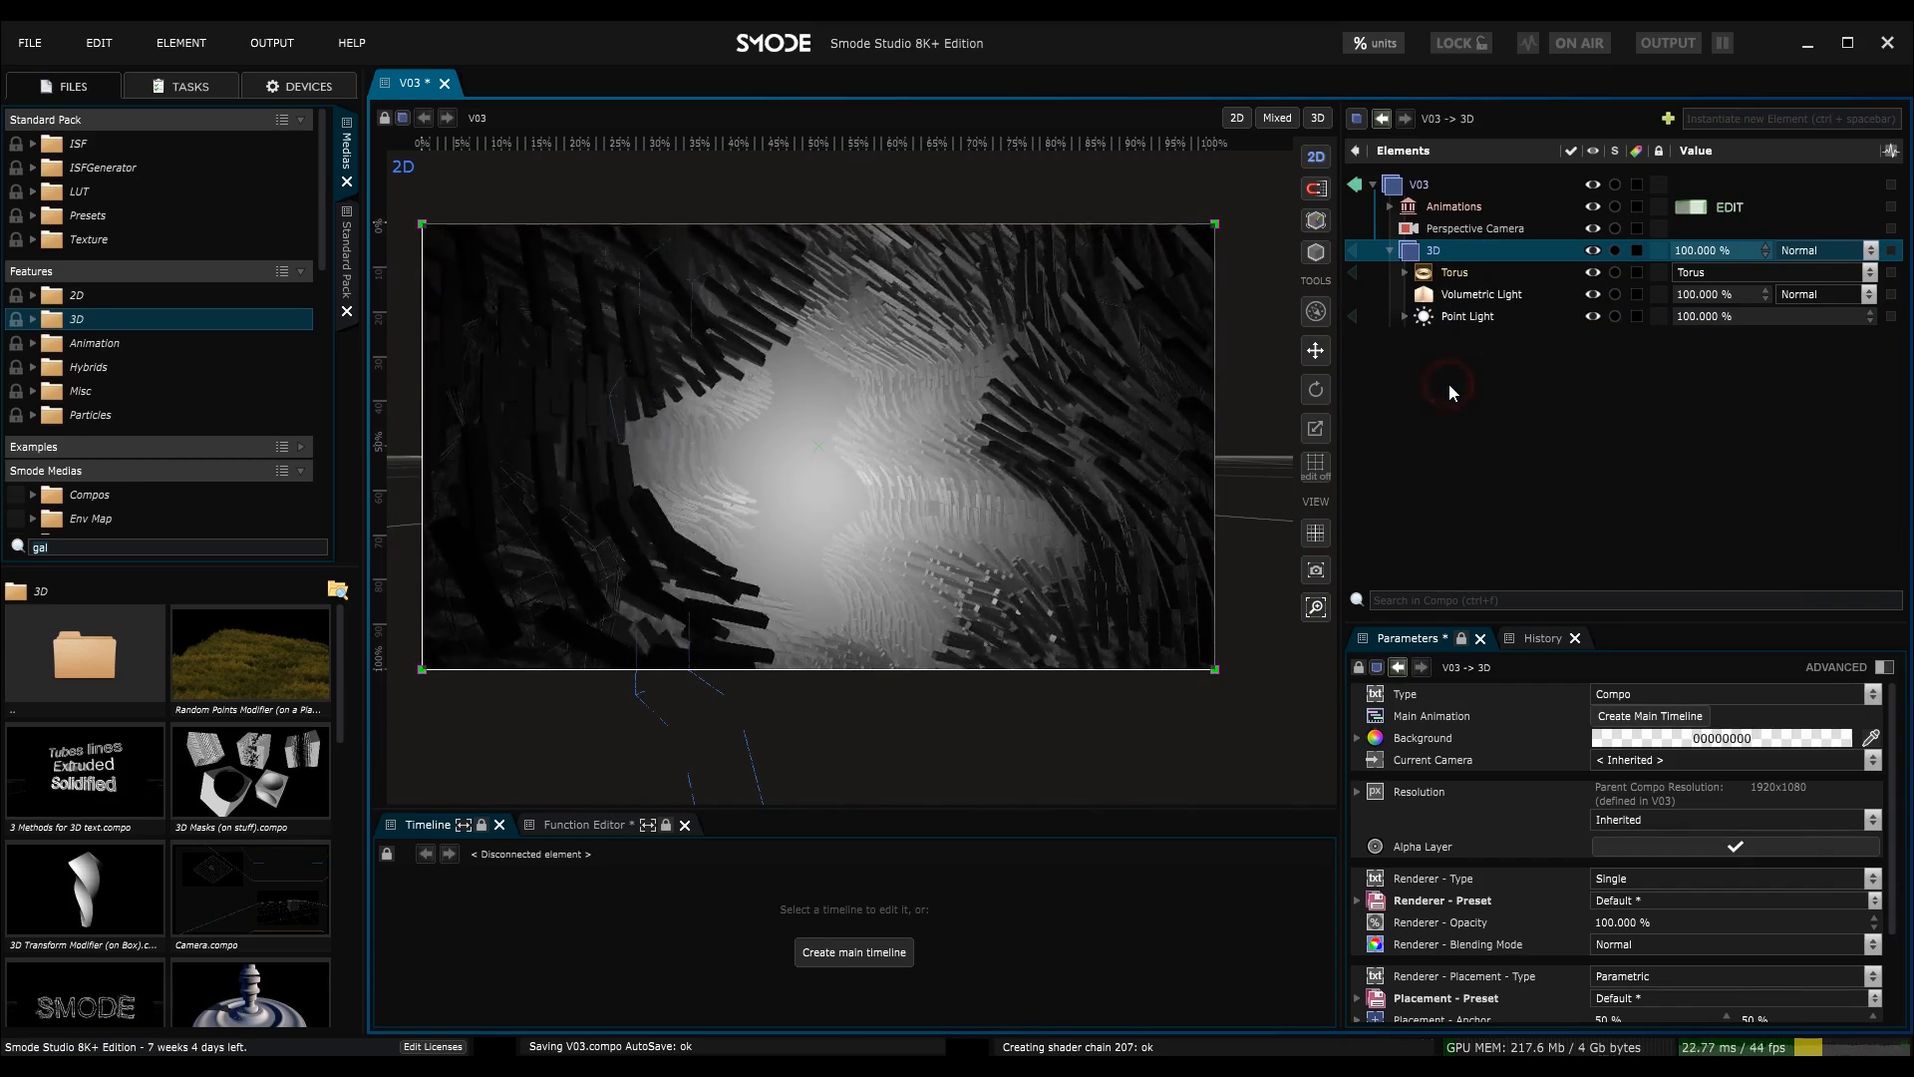
pyautogui.hotkey('ctrl', 's')
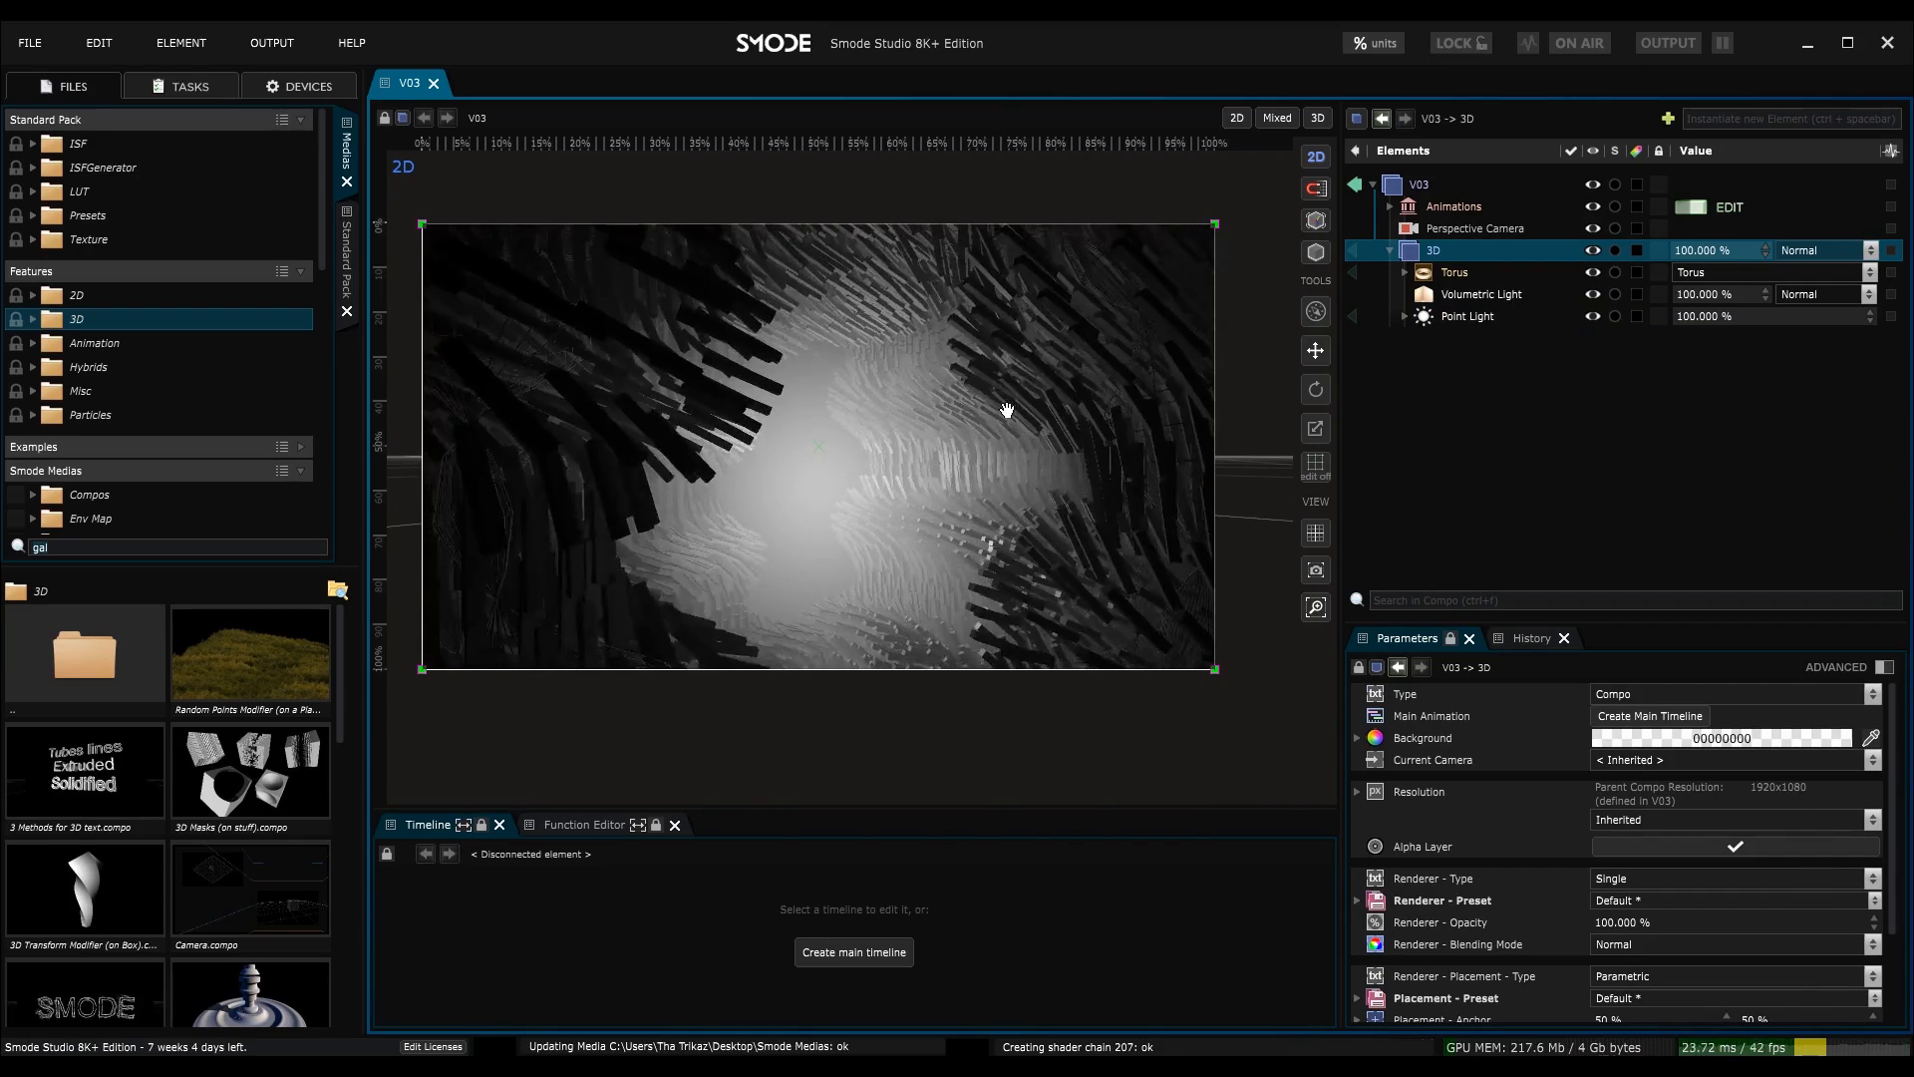
# - Pause the Loop Function Parameters animation and examine the edges of the boxes up close
pyautogui.scroll(1, 1006, 445)
pyautogui.moveTo(1016, 410); pyautogui.dragTo(961, 572, button='middle')
pyautogui.scroll(1, 884, 496)
pyautogui.moveTo(884, 496); pyautogui.dragTo(742, 537, button='middle')
pyautogui.scroll(2, 884, 504)
pyautogui.moveTo(884, 477); pyautogui.dragTo(879, 538, button='middle')
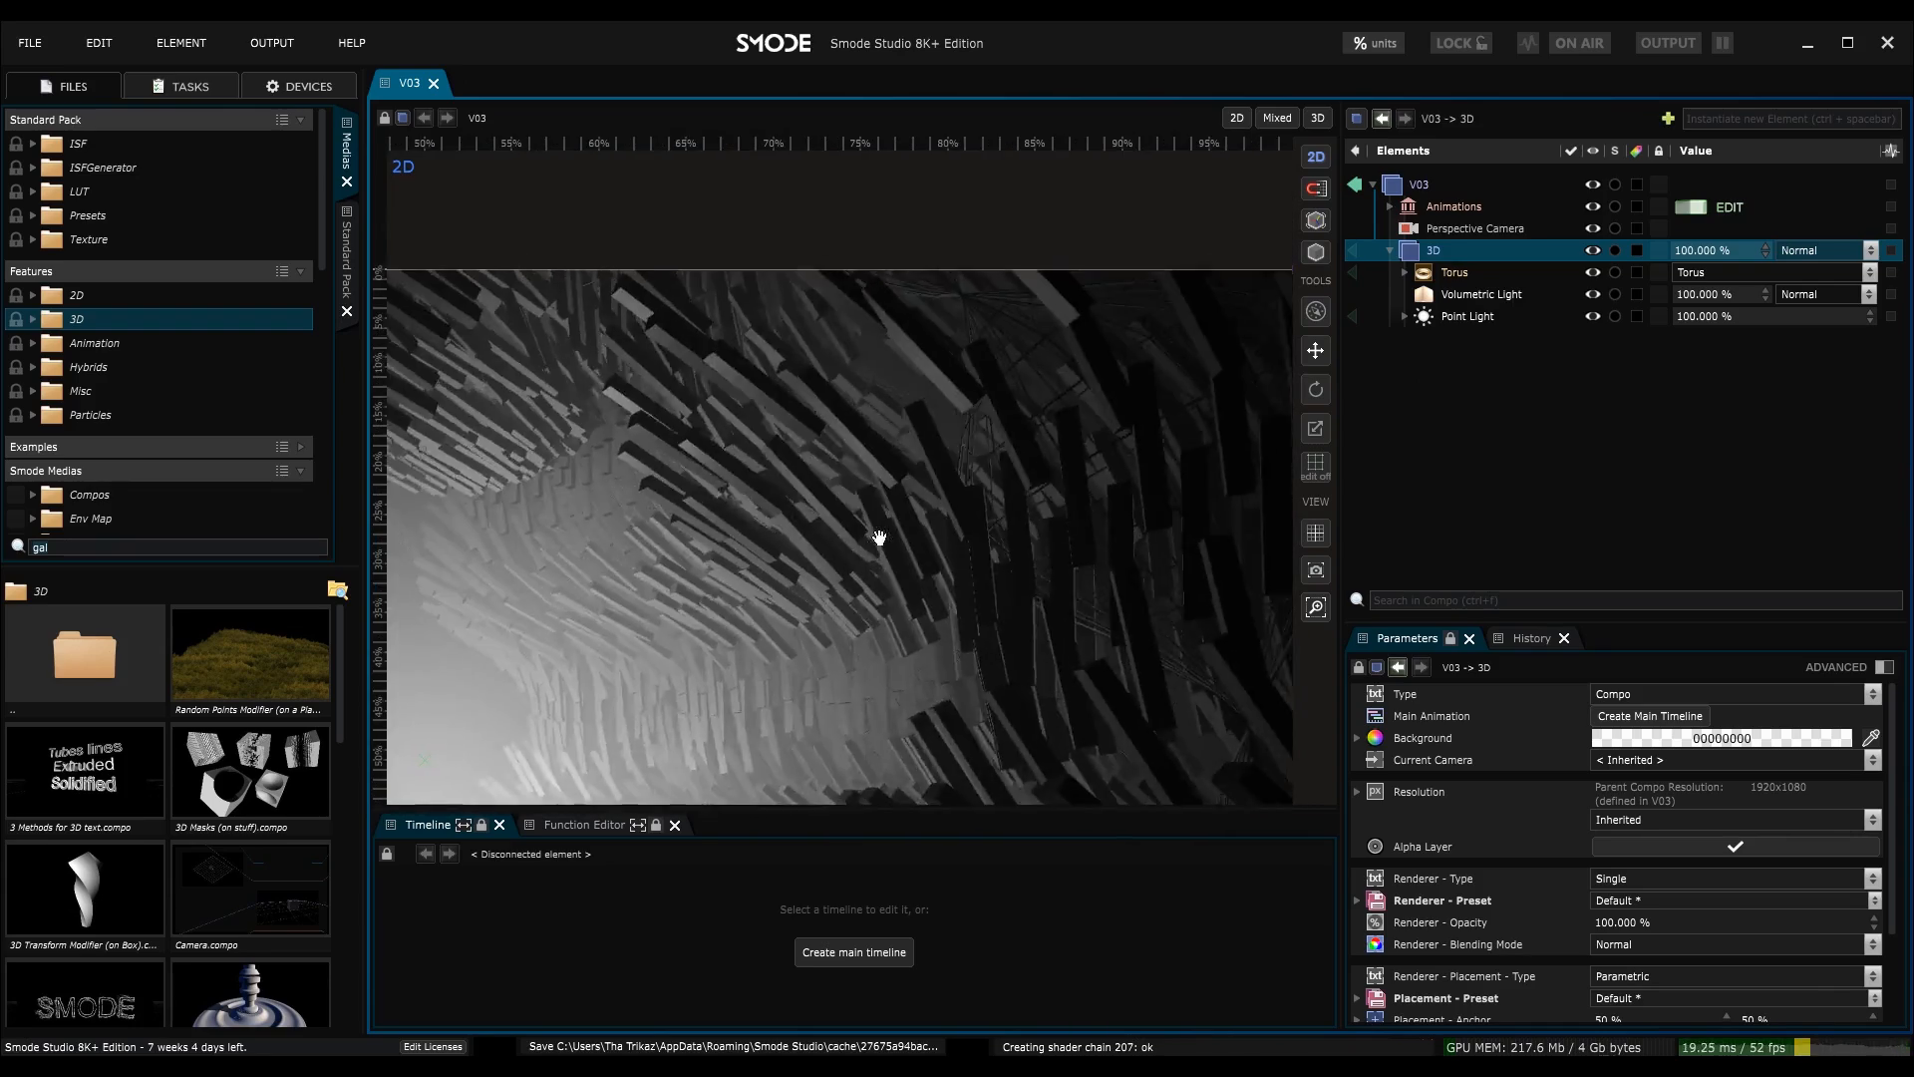
pyautogui.scroll(1, 880, 537)
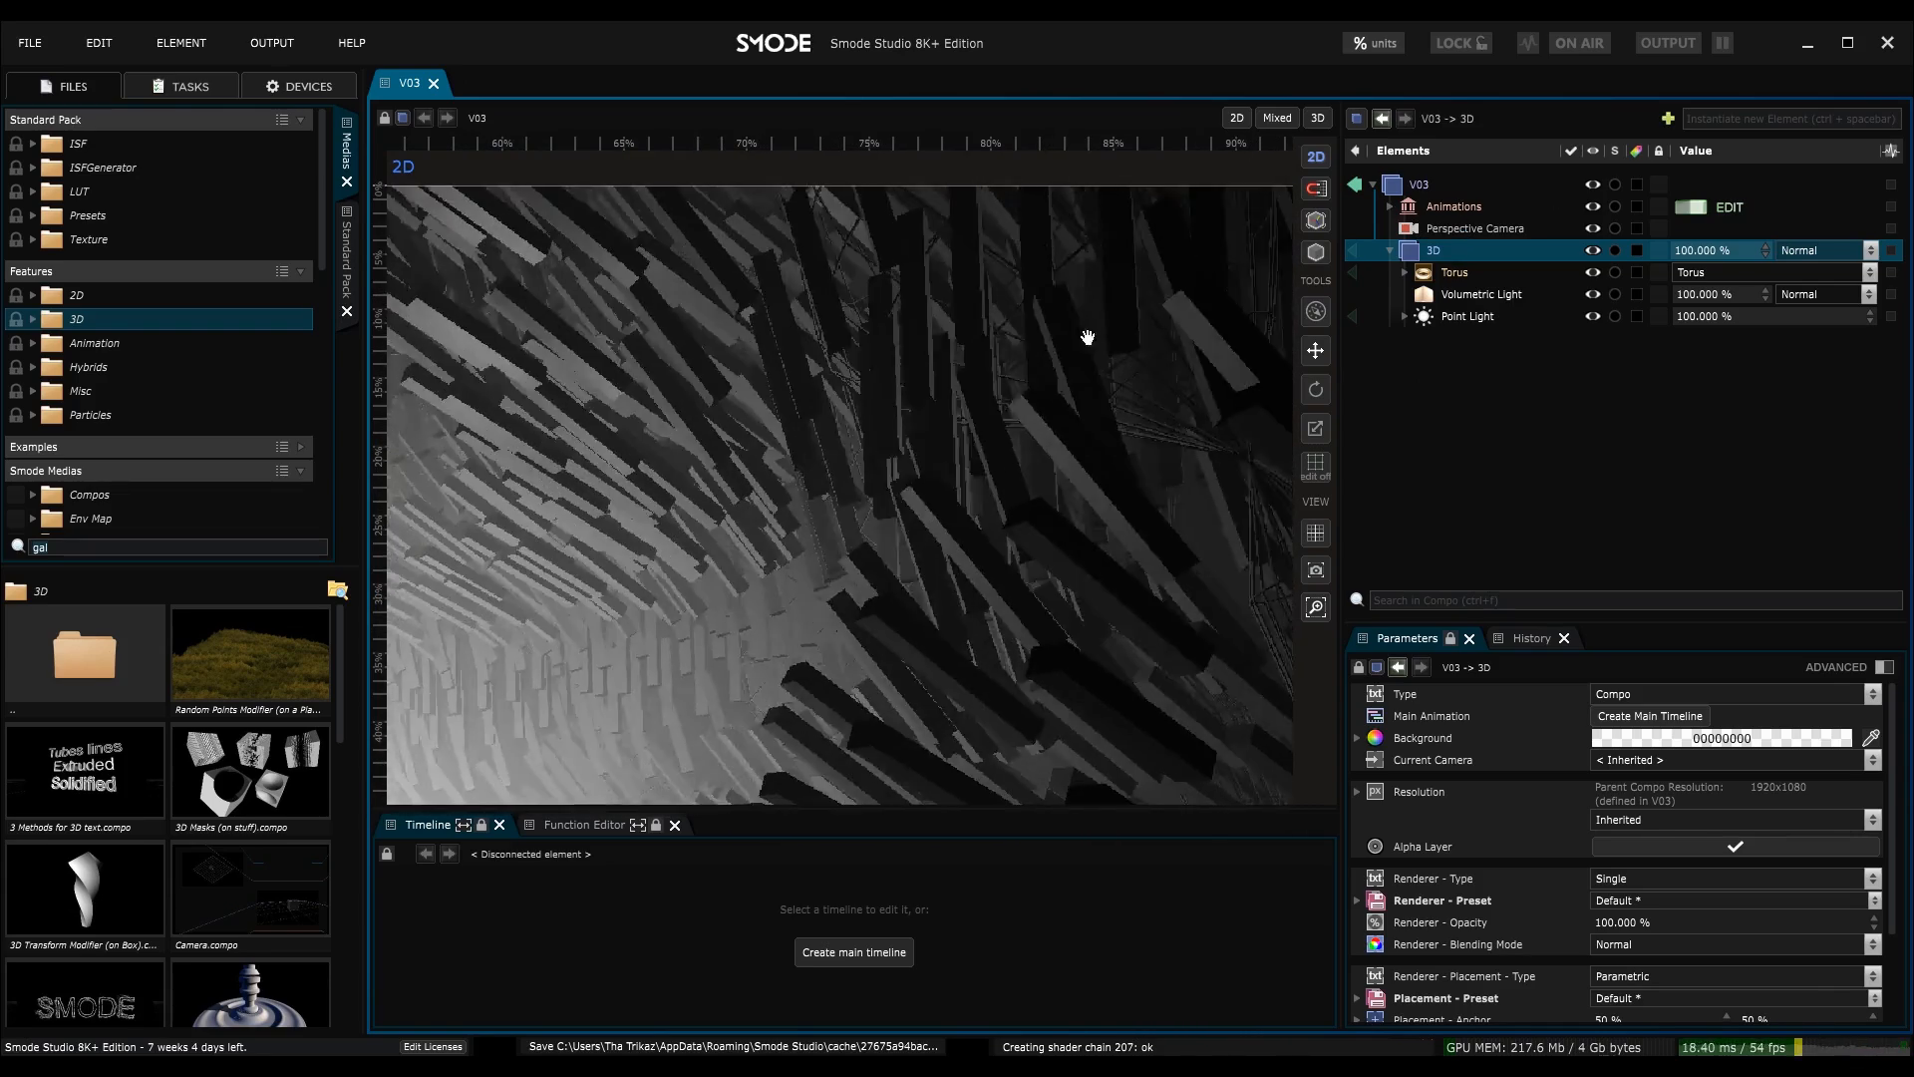
pyautogui.click(1392, 206)
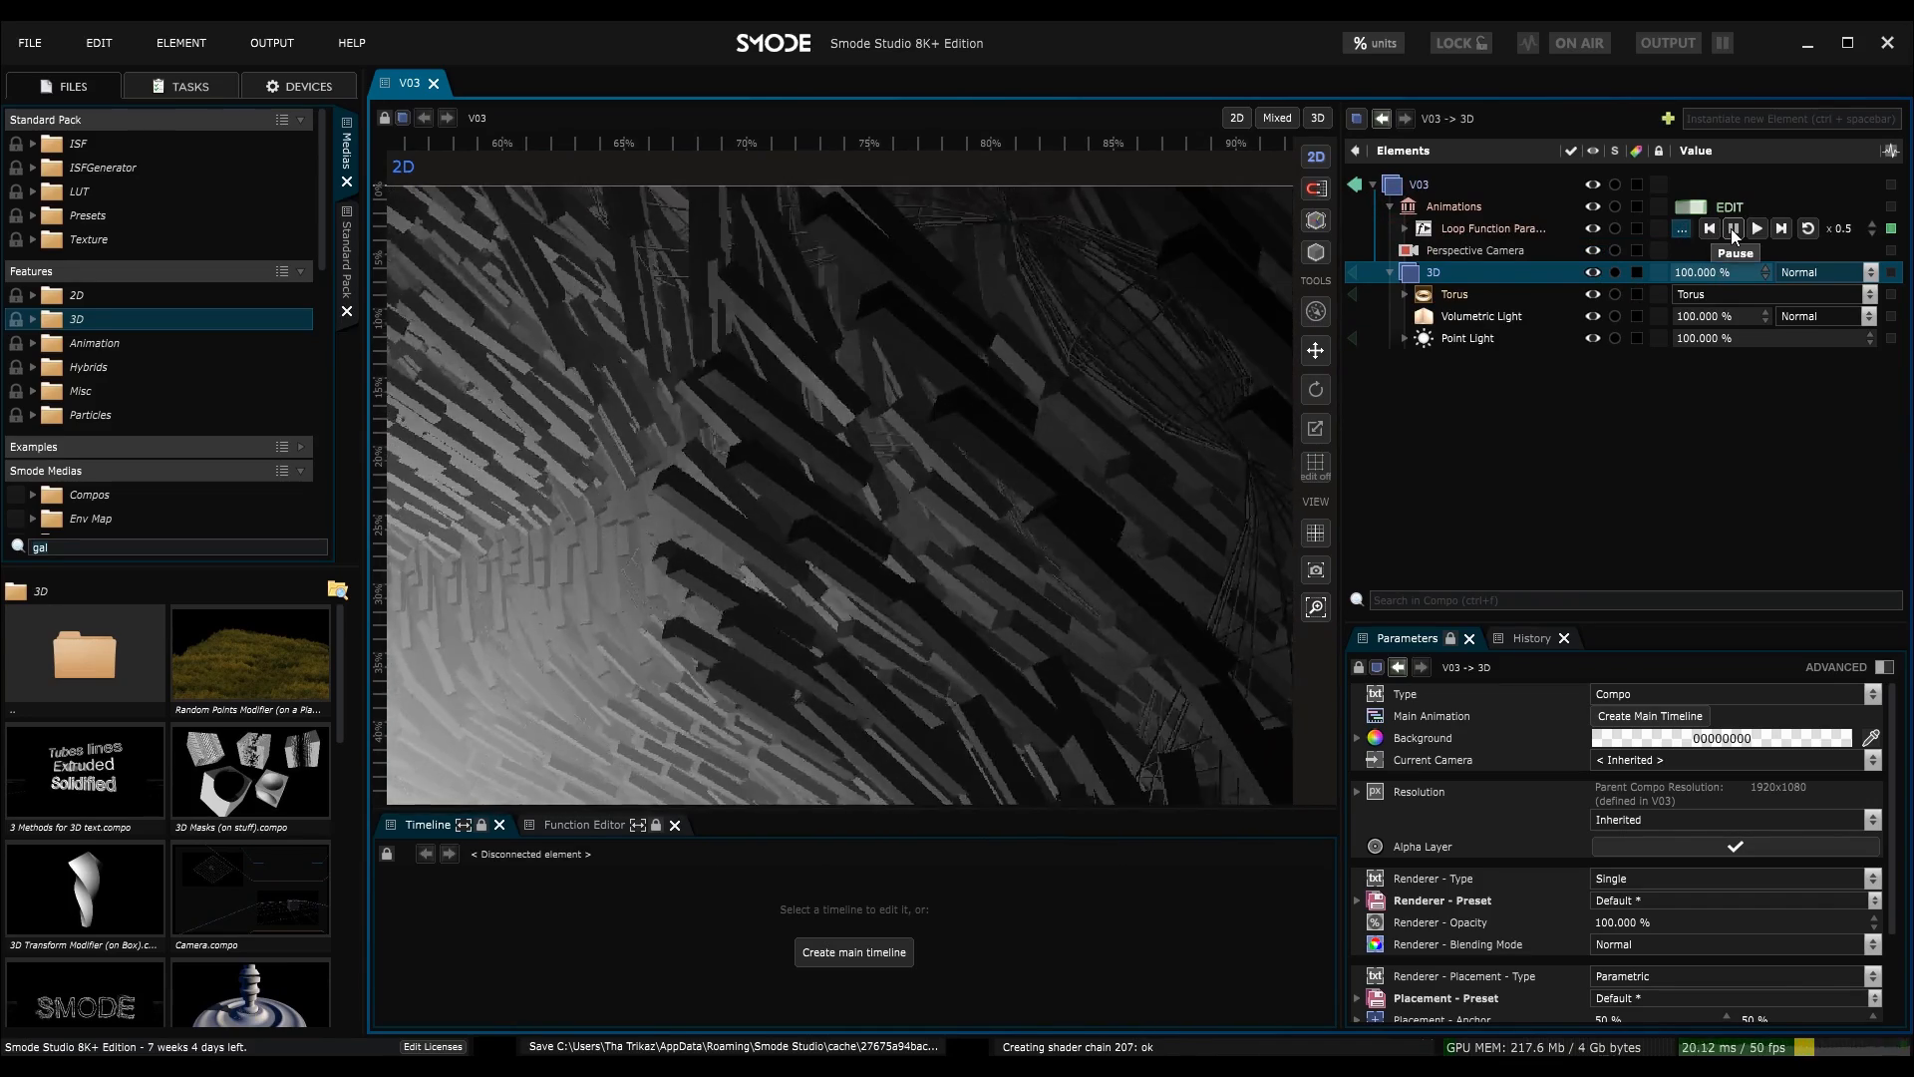
pyautogui.click(1733, 231)
pyautogui.scroll(3, 635, 387)
pyautogui.moveTo(635, 386); pyautogui.dragTo(741, 490, button='middle')
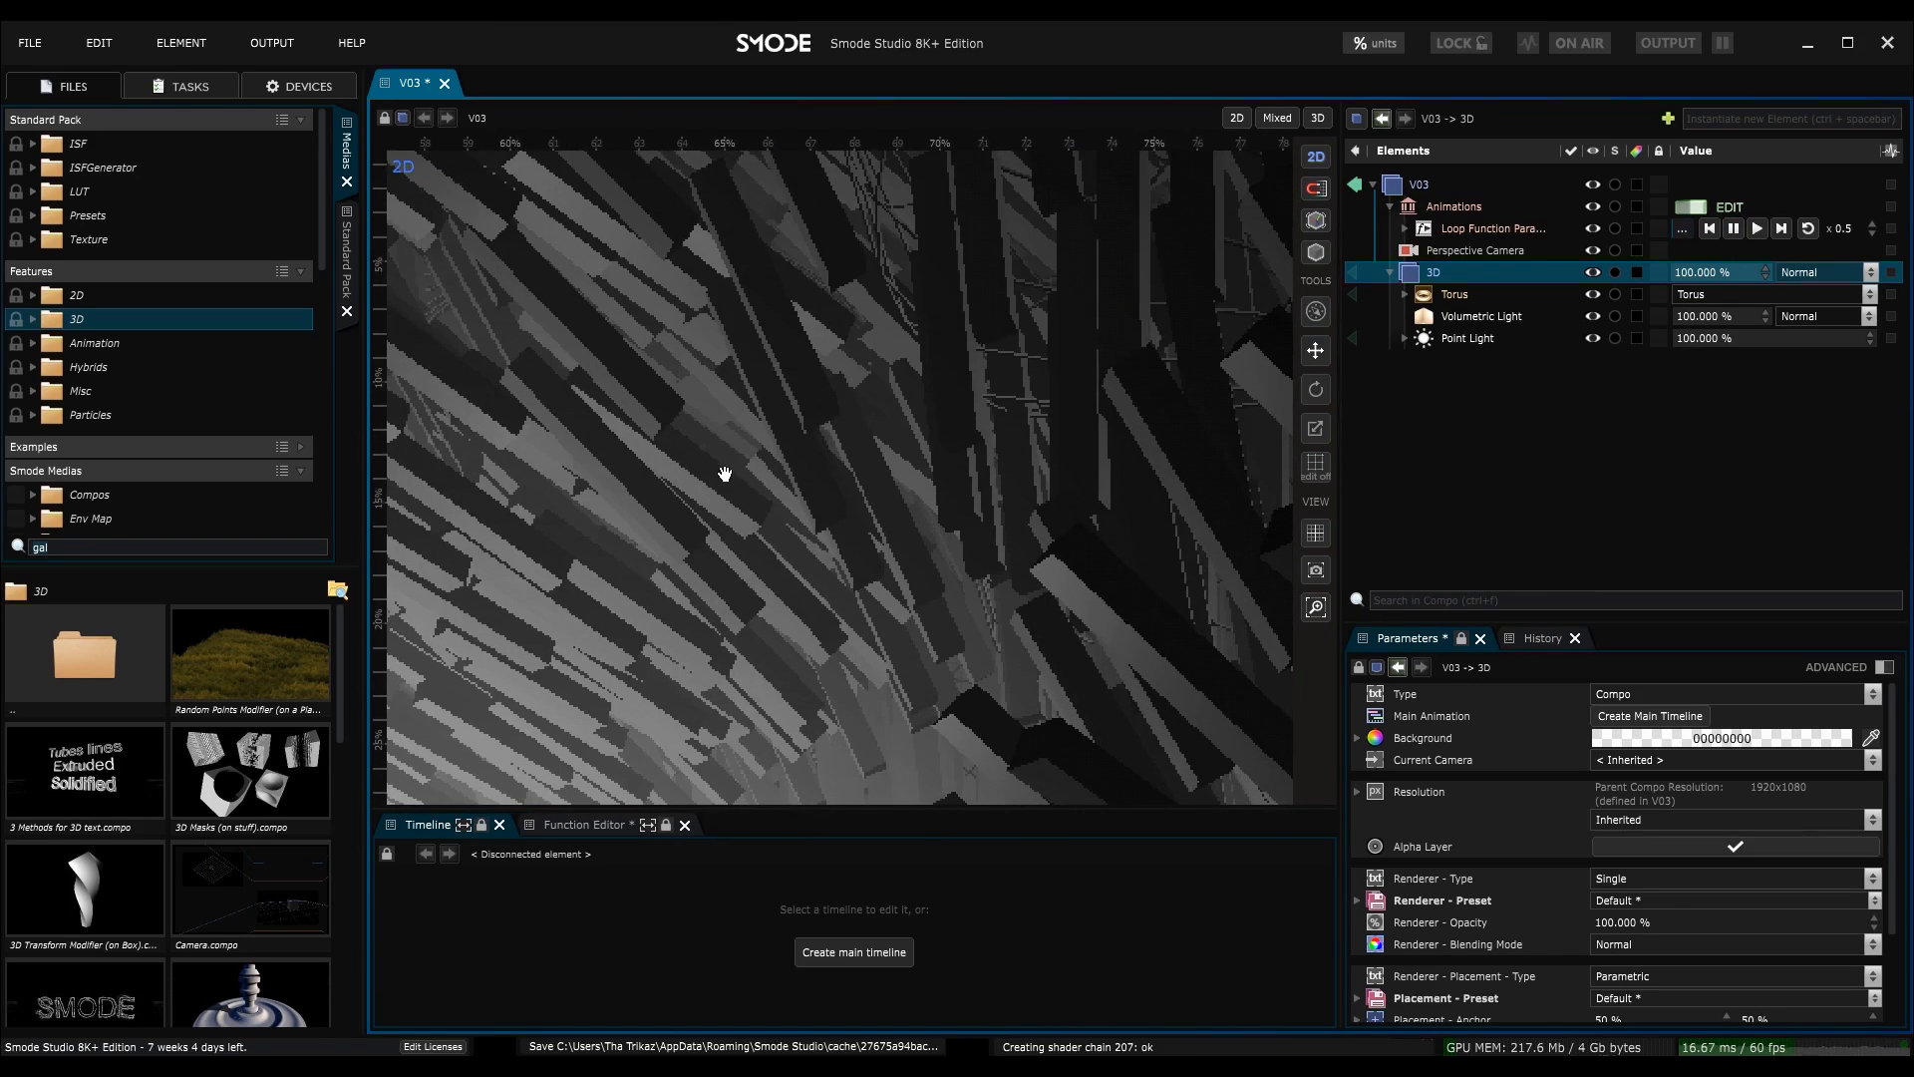
pyautogui.scroll(1, 724, 474)
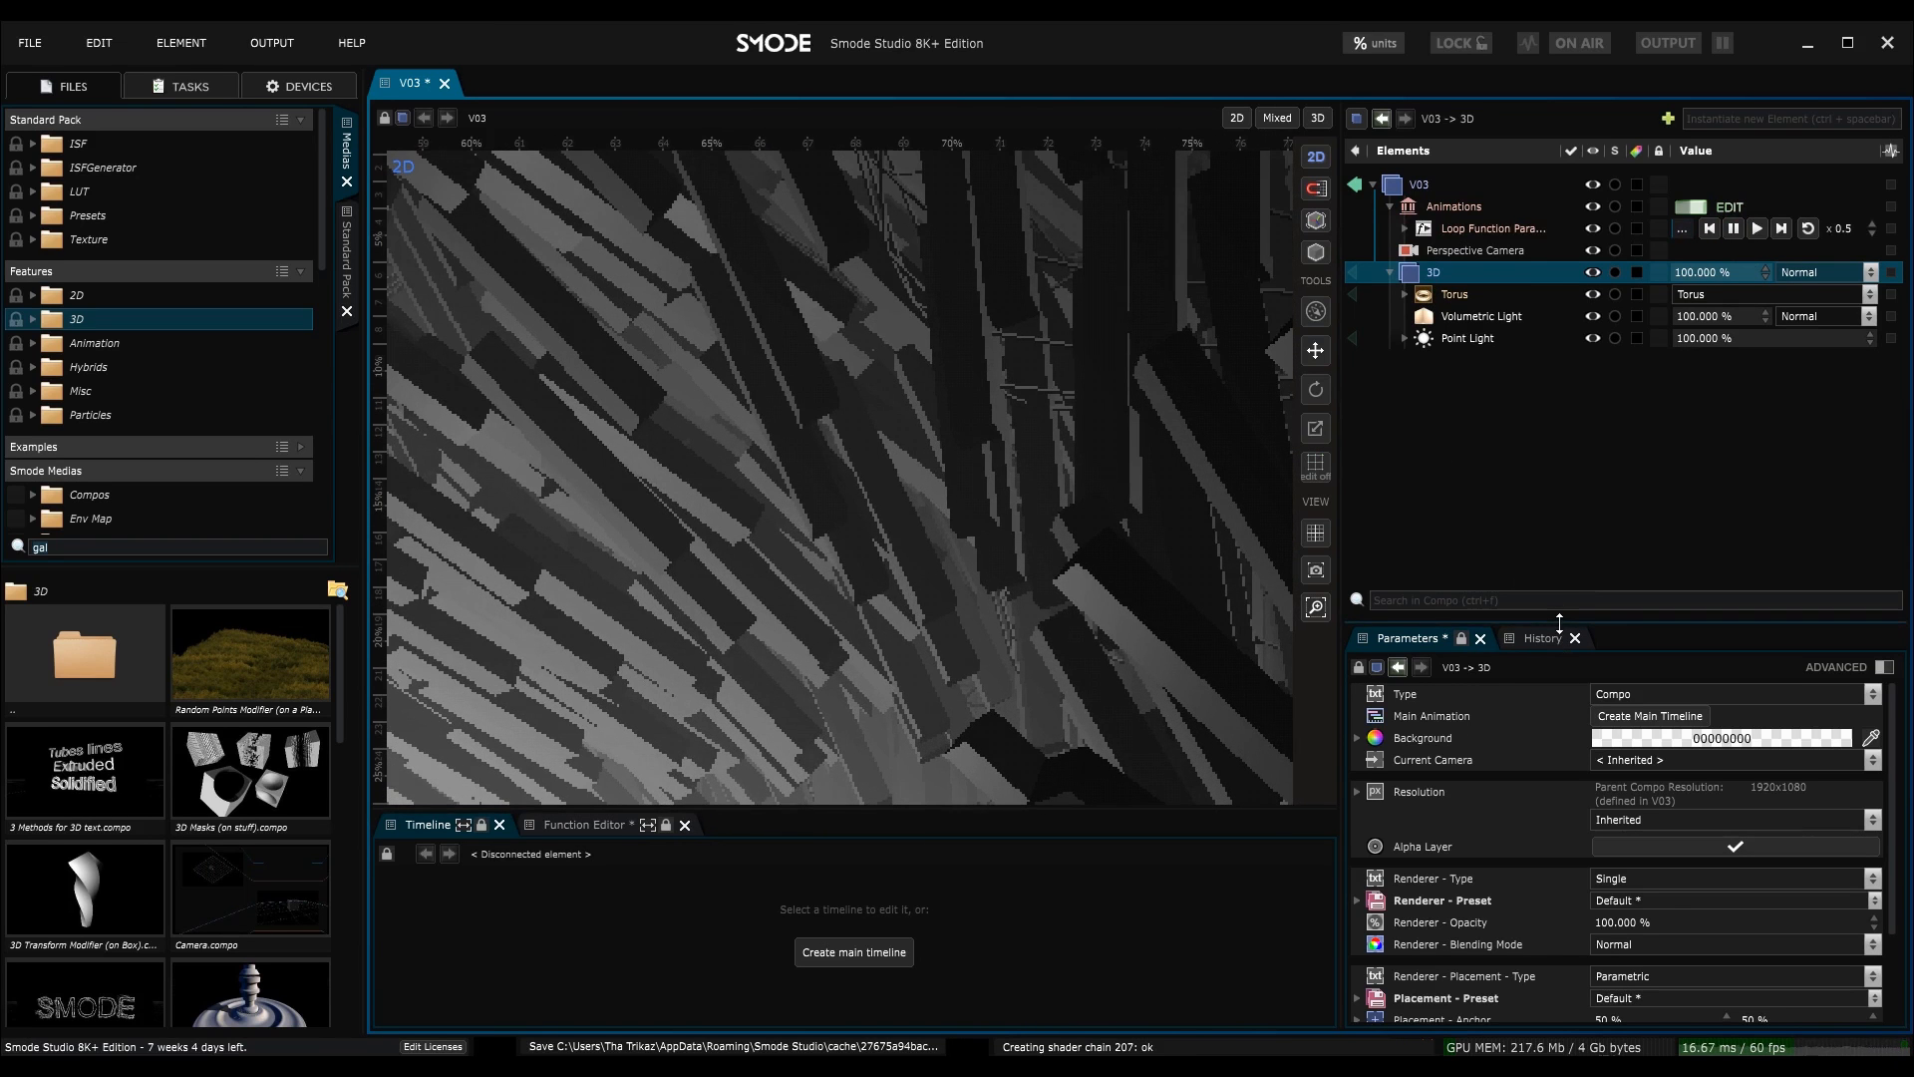
# - Enlarge the parameter area and compare the parameters of the Torus, the 3D sub-composition and V03
pyautogui.moveTo(1560, 622); pyautogui.dragTo(1560, 437)
pyautogui.hotkey('ctrl', 'space')
pyautogui.moveTo(682, 467); pyautogui.dragTo(798, 412, button='middle')
pyautogui.click(1474, 291)
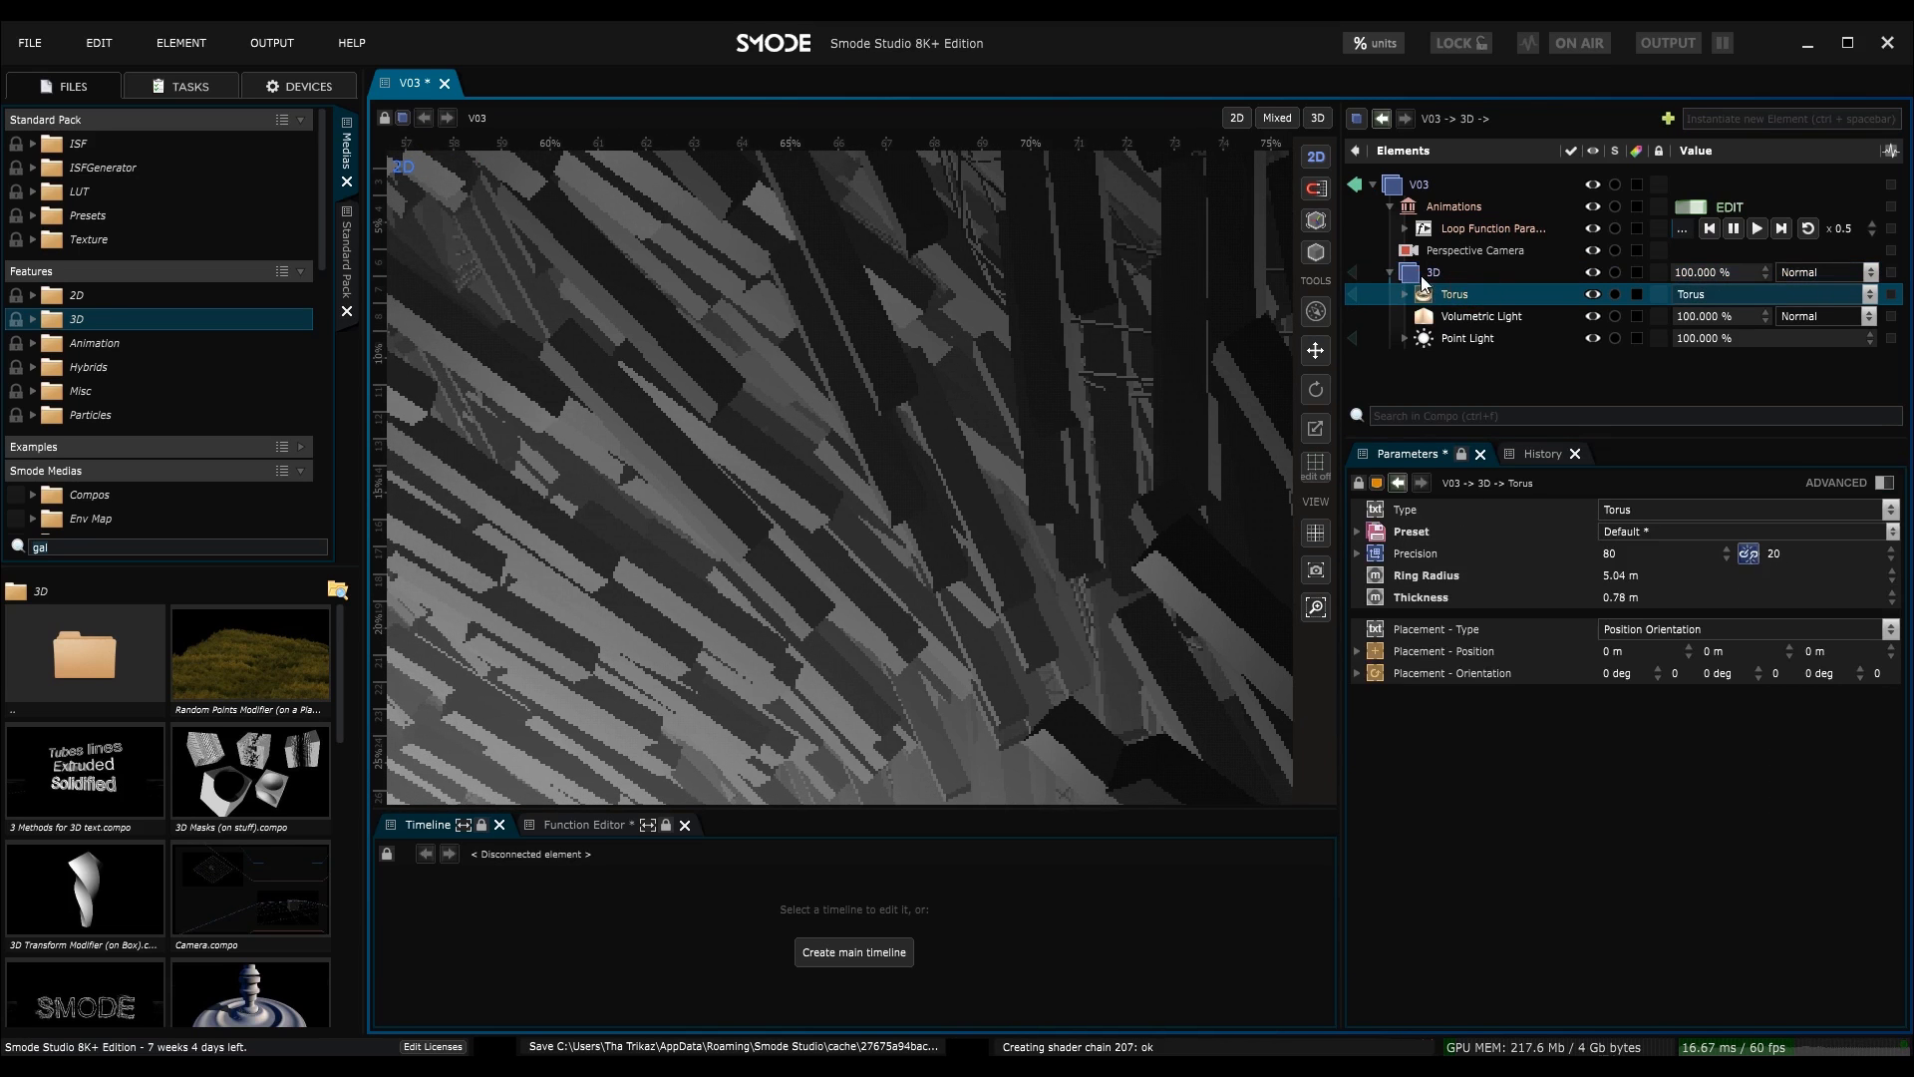
pyautogui.click(1421, 277)
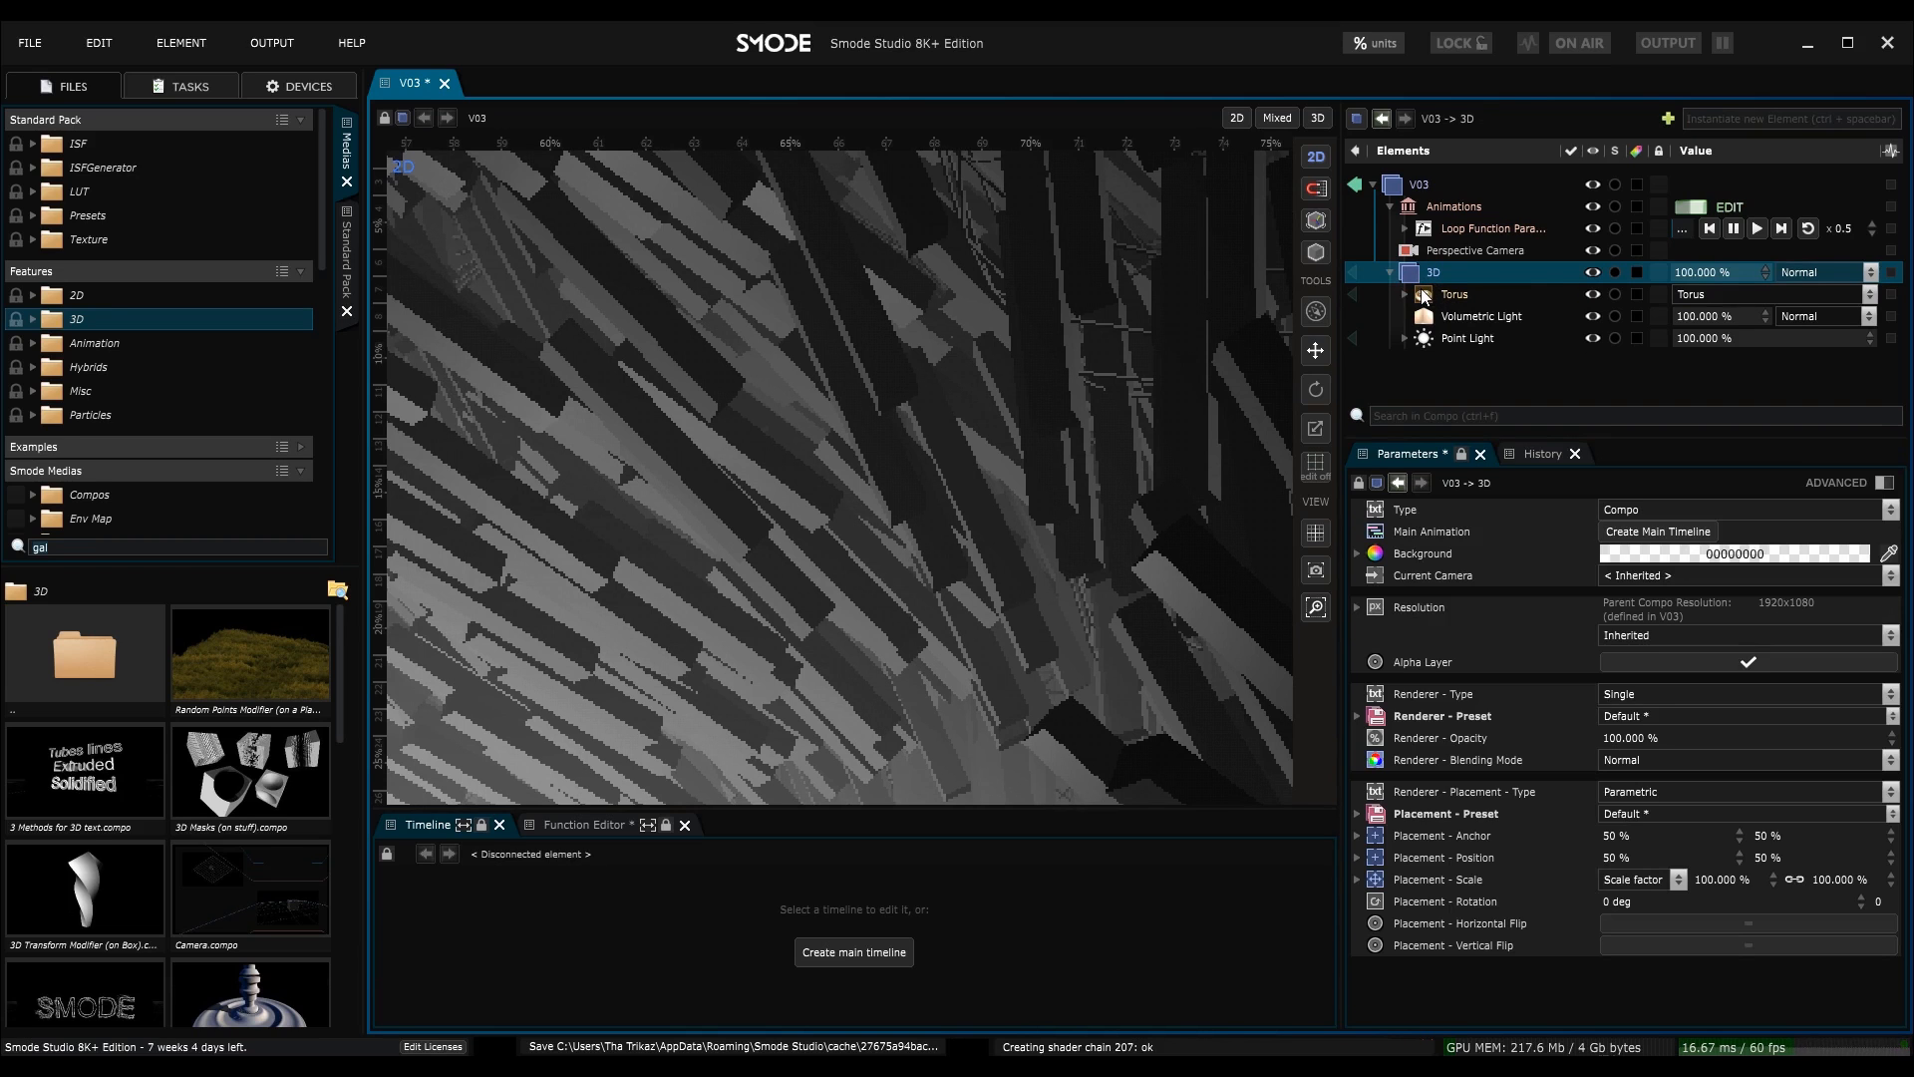
pyautogui.click(1407, 186)
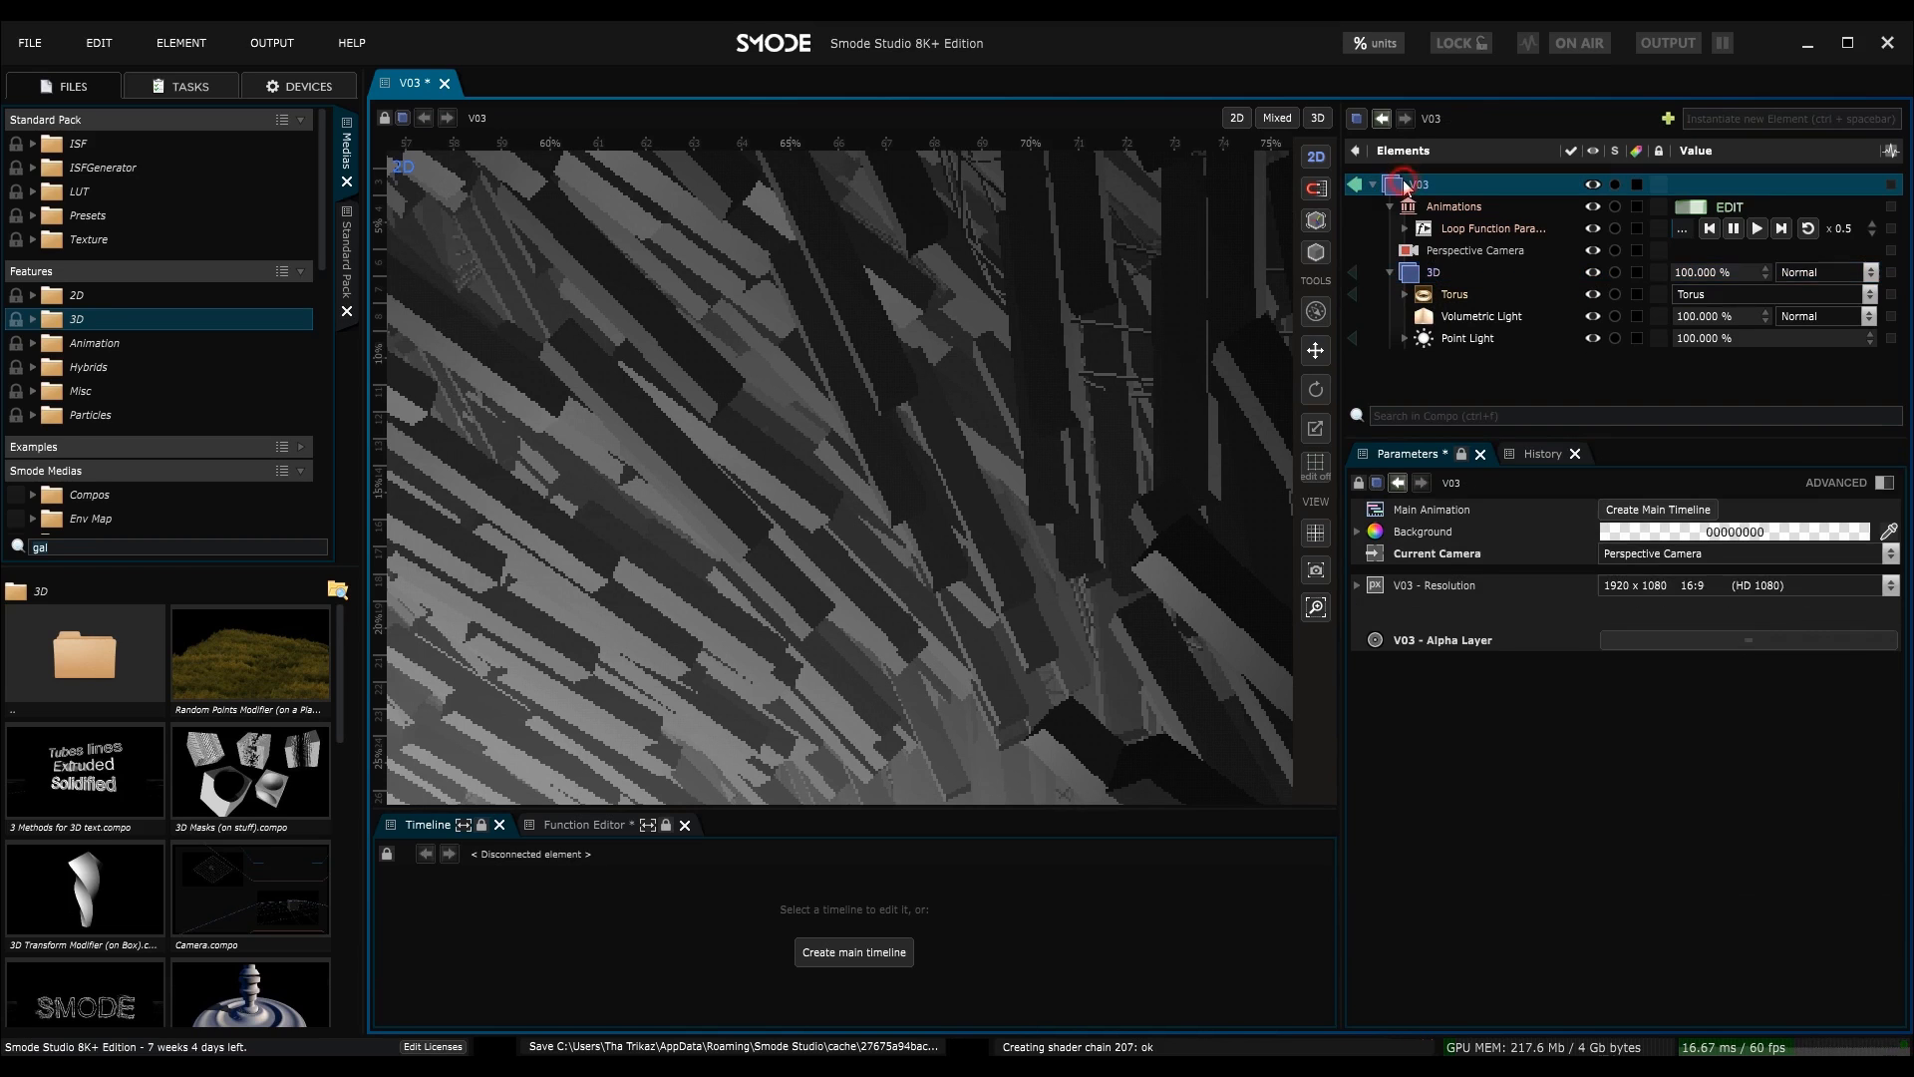
pyautogui.click(1422, 276)
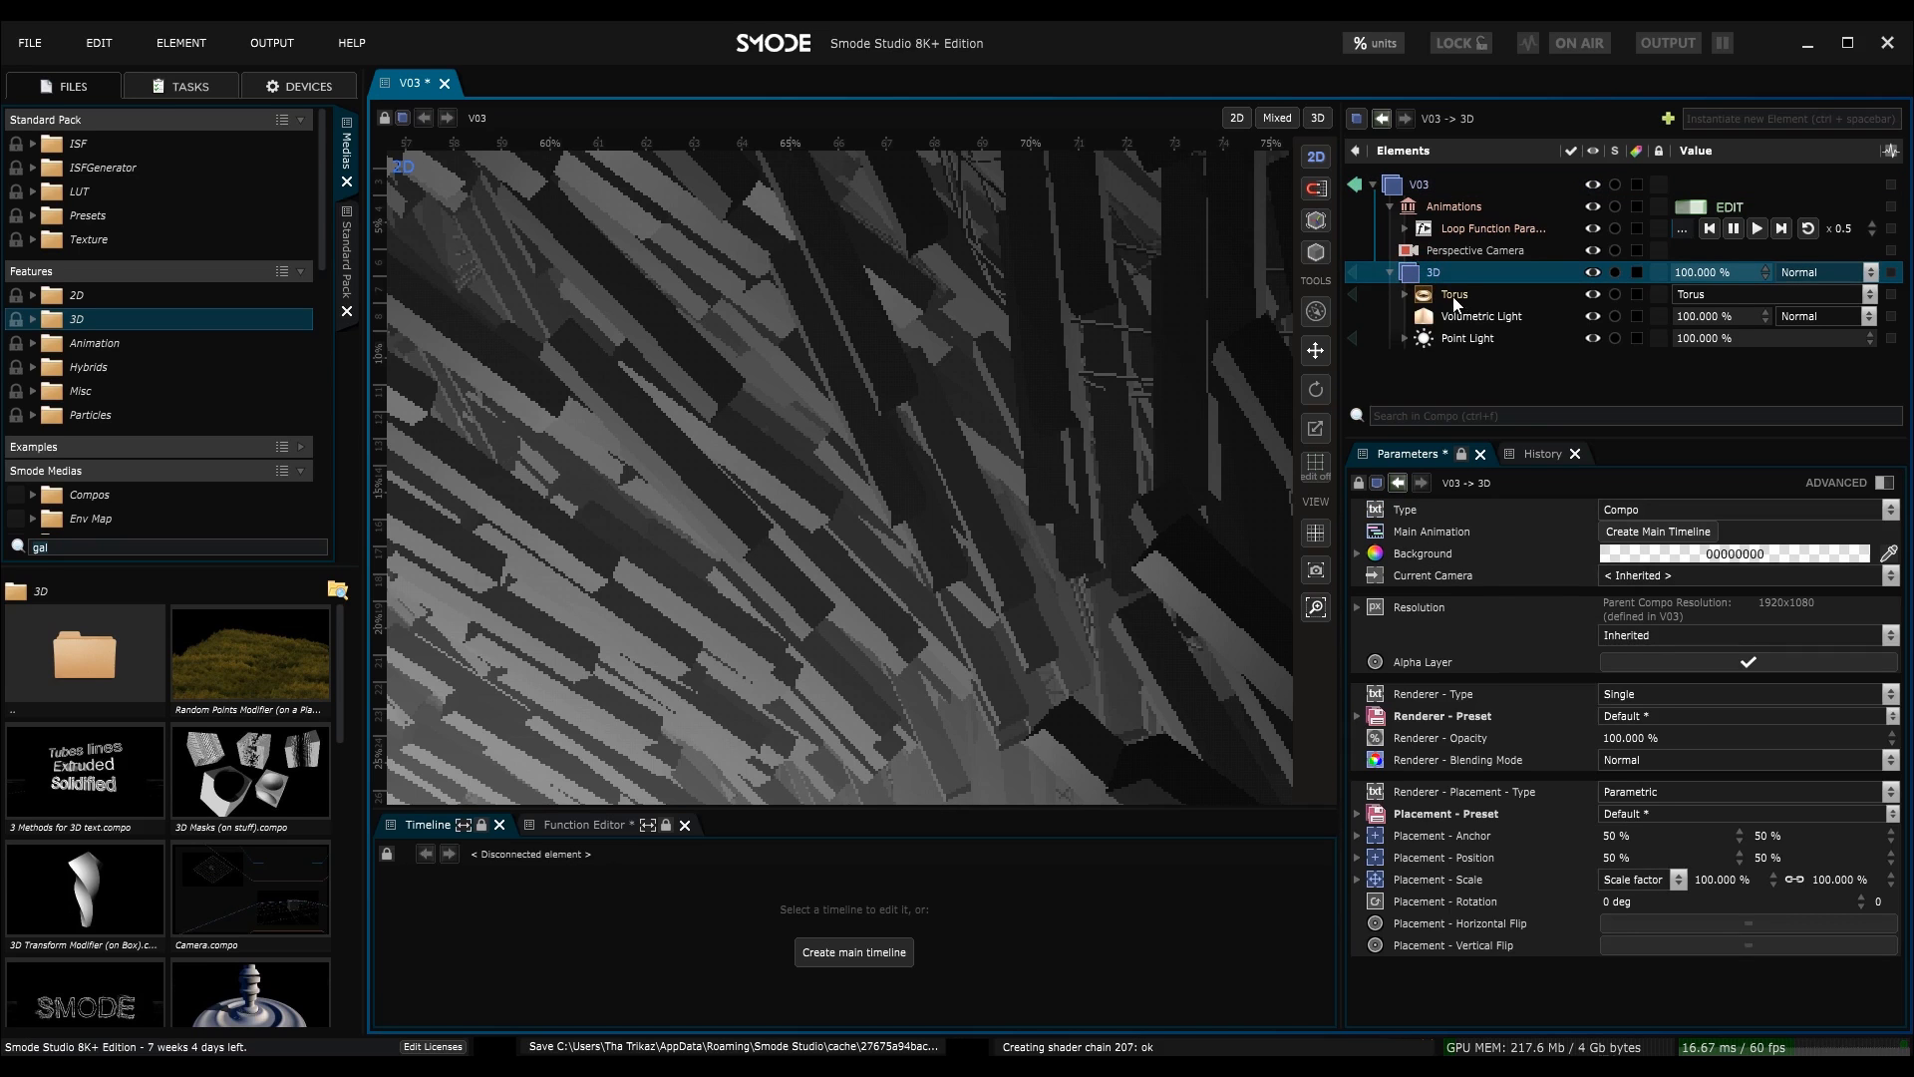
# - Show the 3D sub-composition's advanced parameters, turn off automatic quality, set Multi Sampling to 8, and inspect the box edges
pyautogui.click(1884, 483)
pyautogui.scroll(-3, 1755, 767)
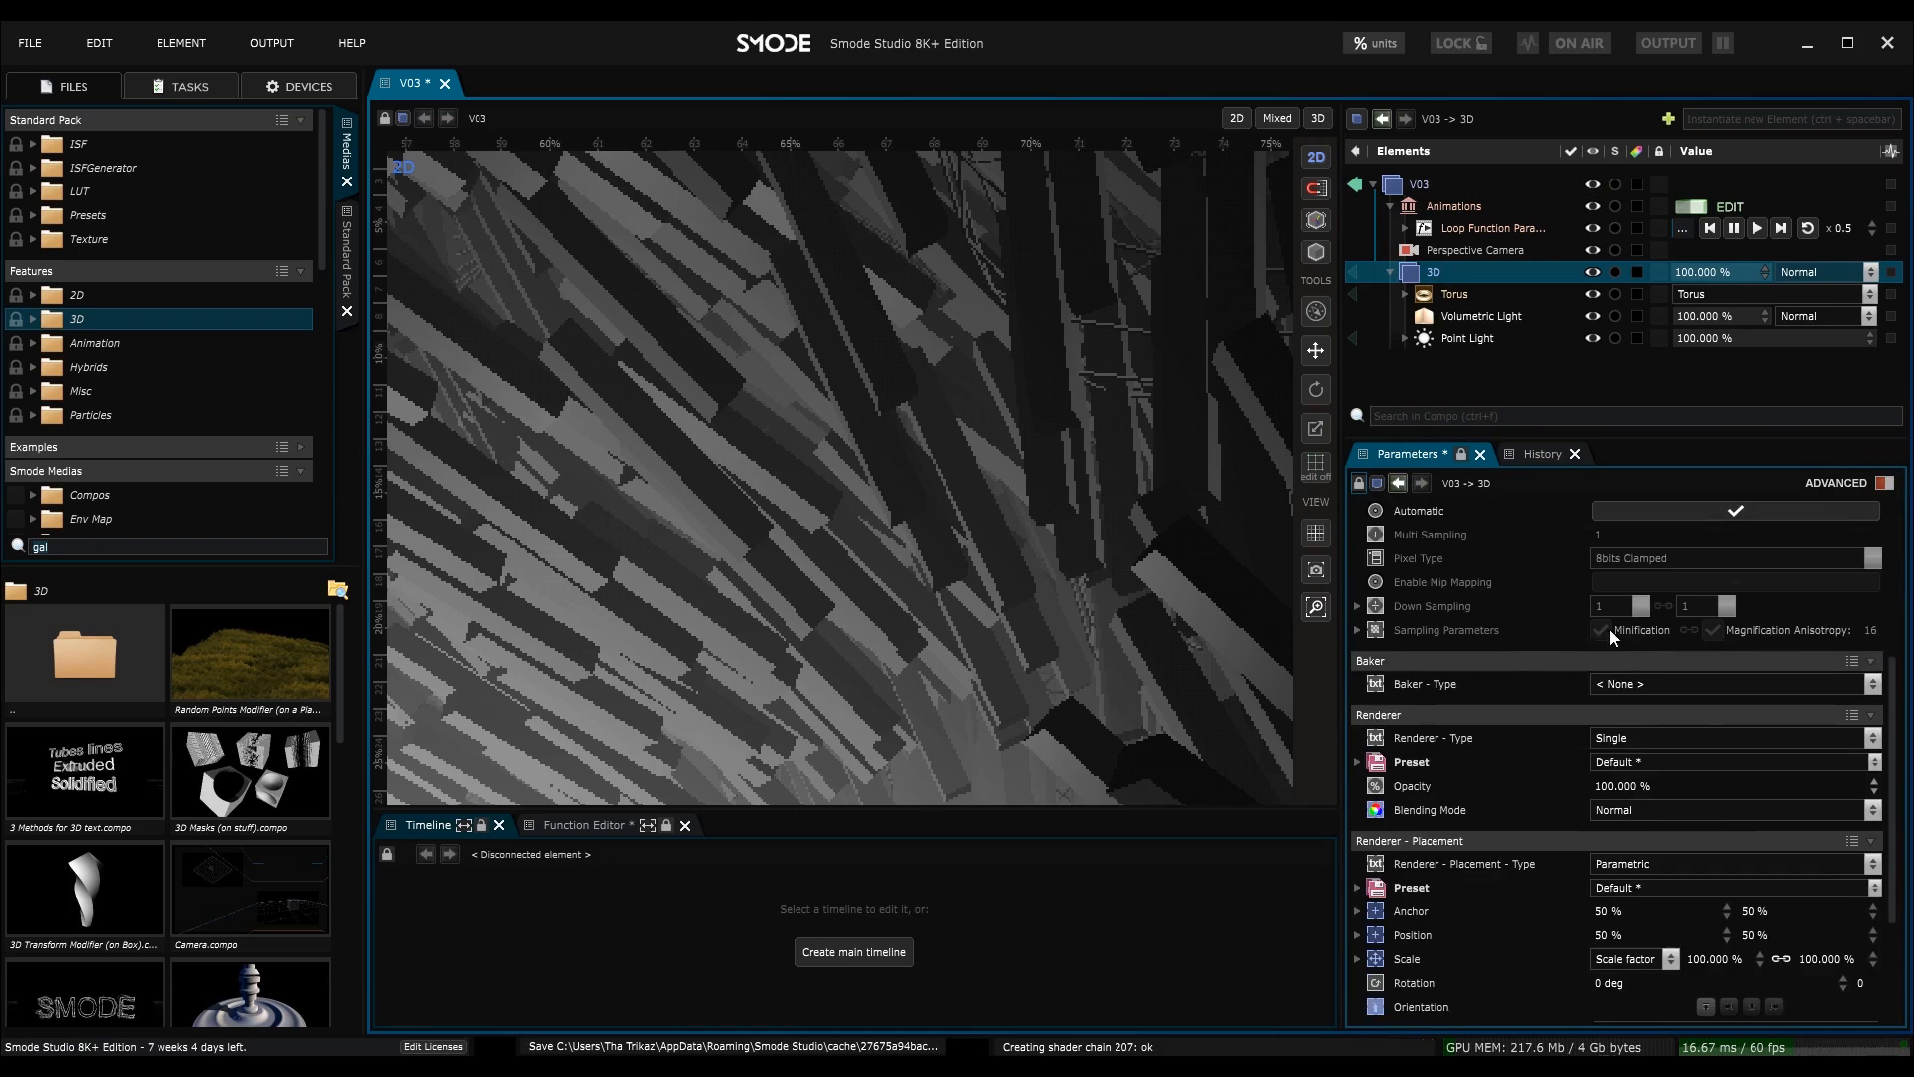
pyautogui.click(1697, 614)
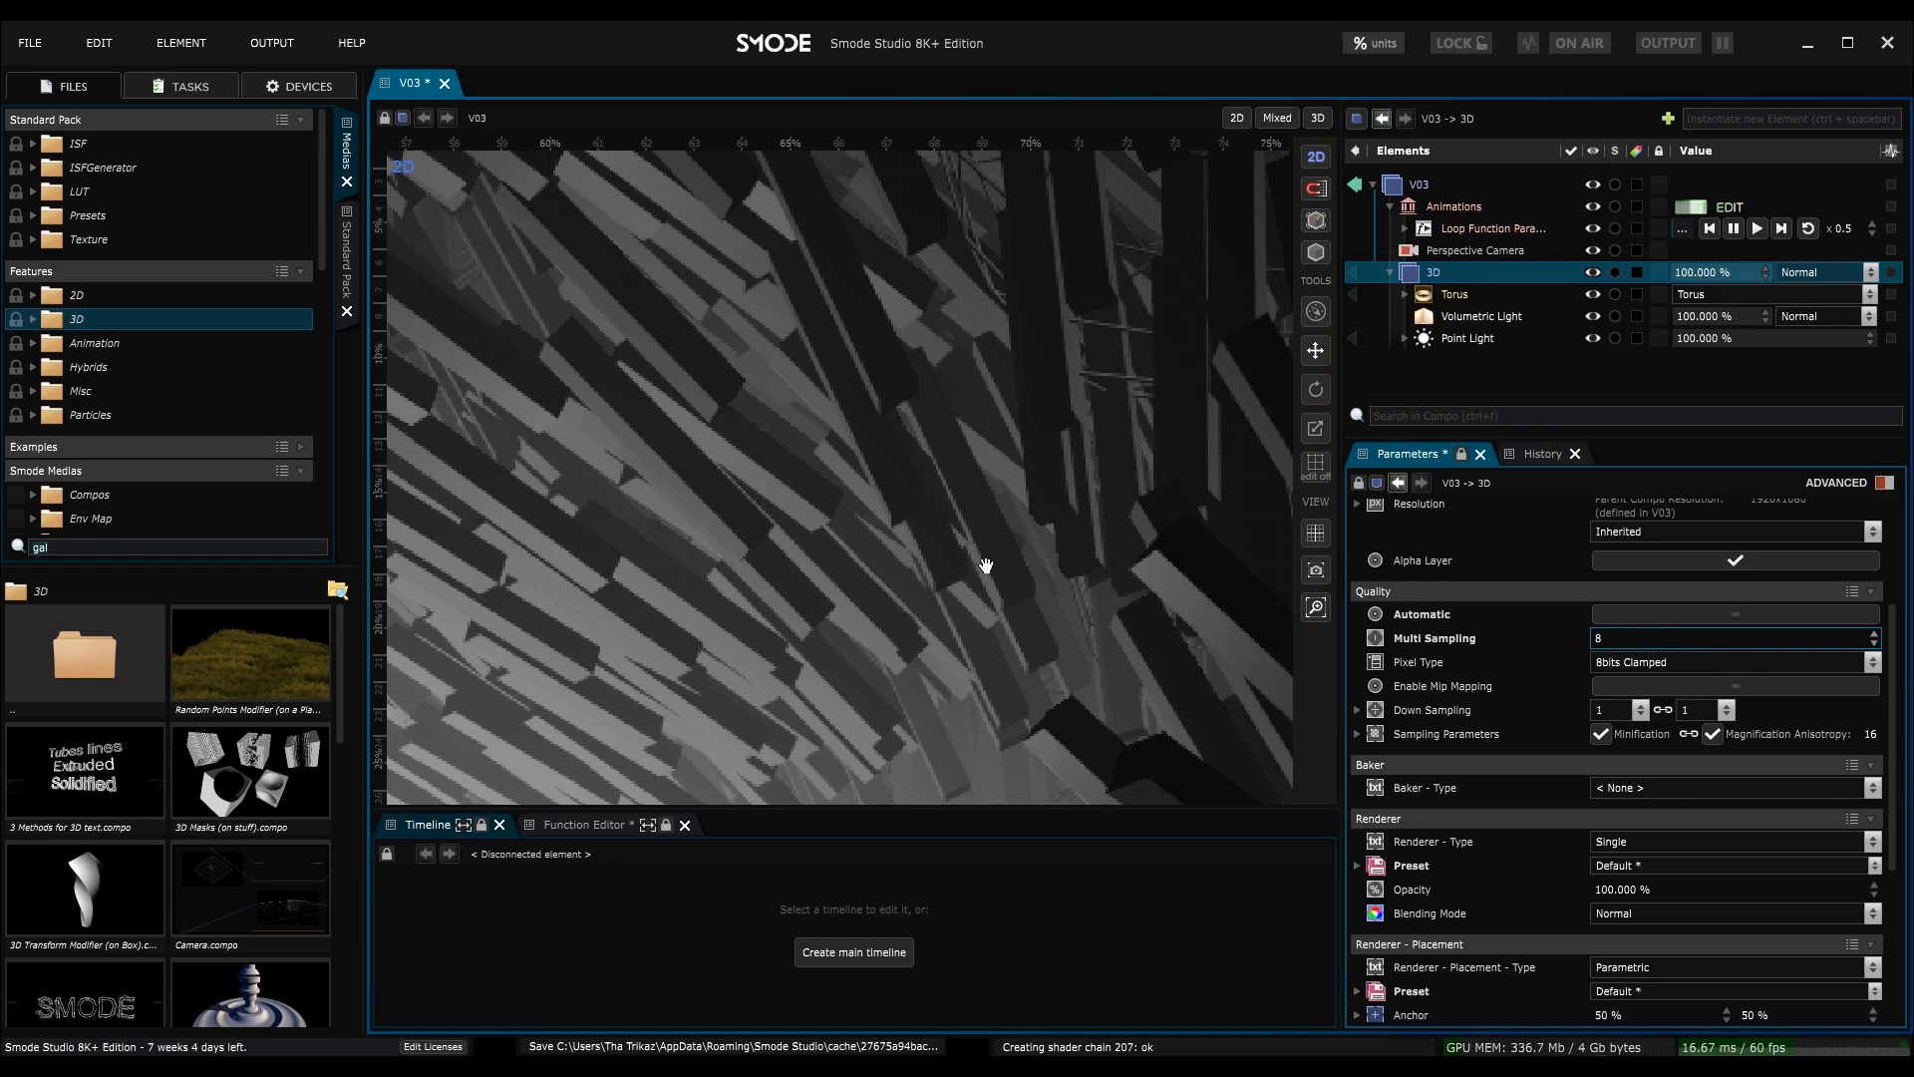
pyautogui.scroll(-1, 780, 546)
pyautogui.moveTo(860, 327); pyautogui.dragTo(914, 350)
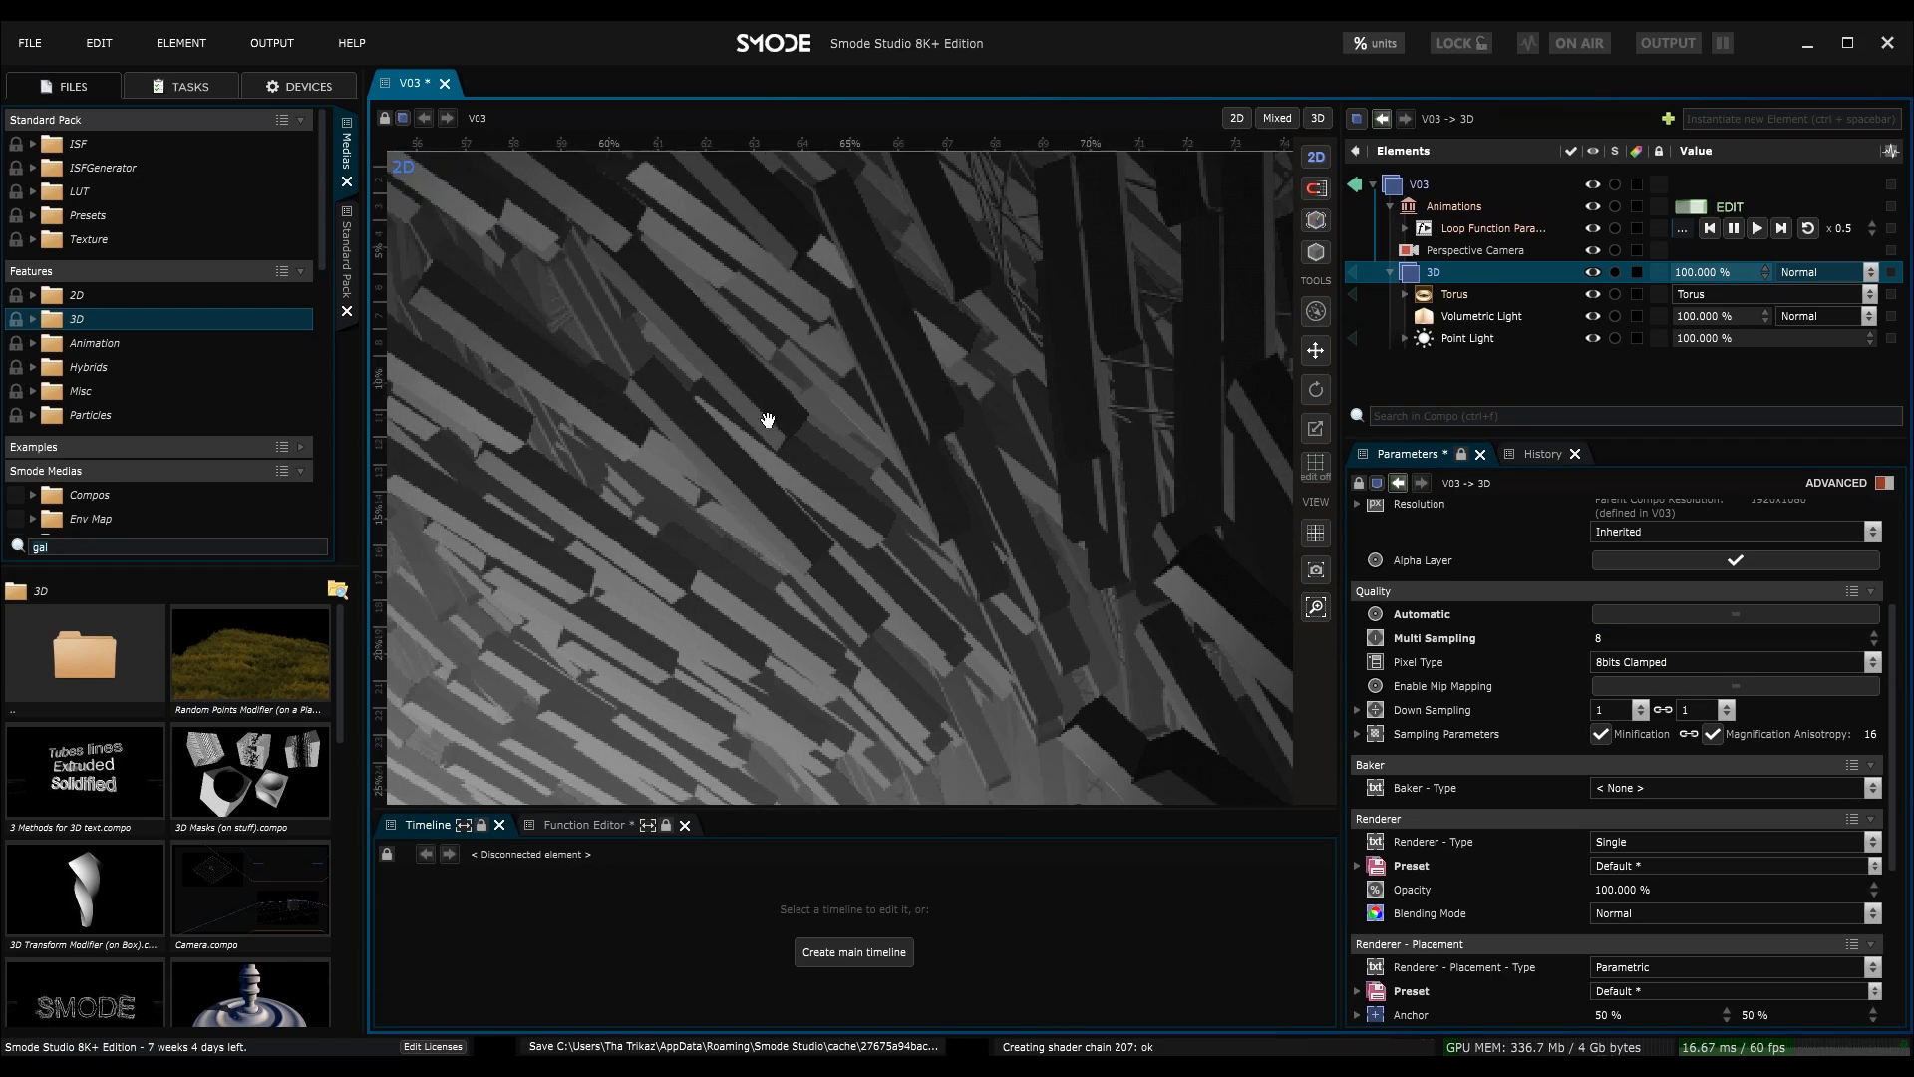
pyautogui.scroll(5, 767, 420)
pyautogui.scroll(-3, 734, 462)
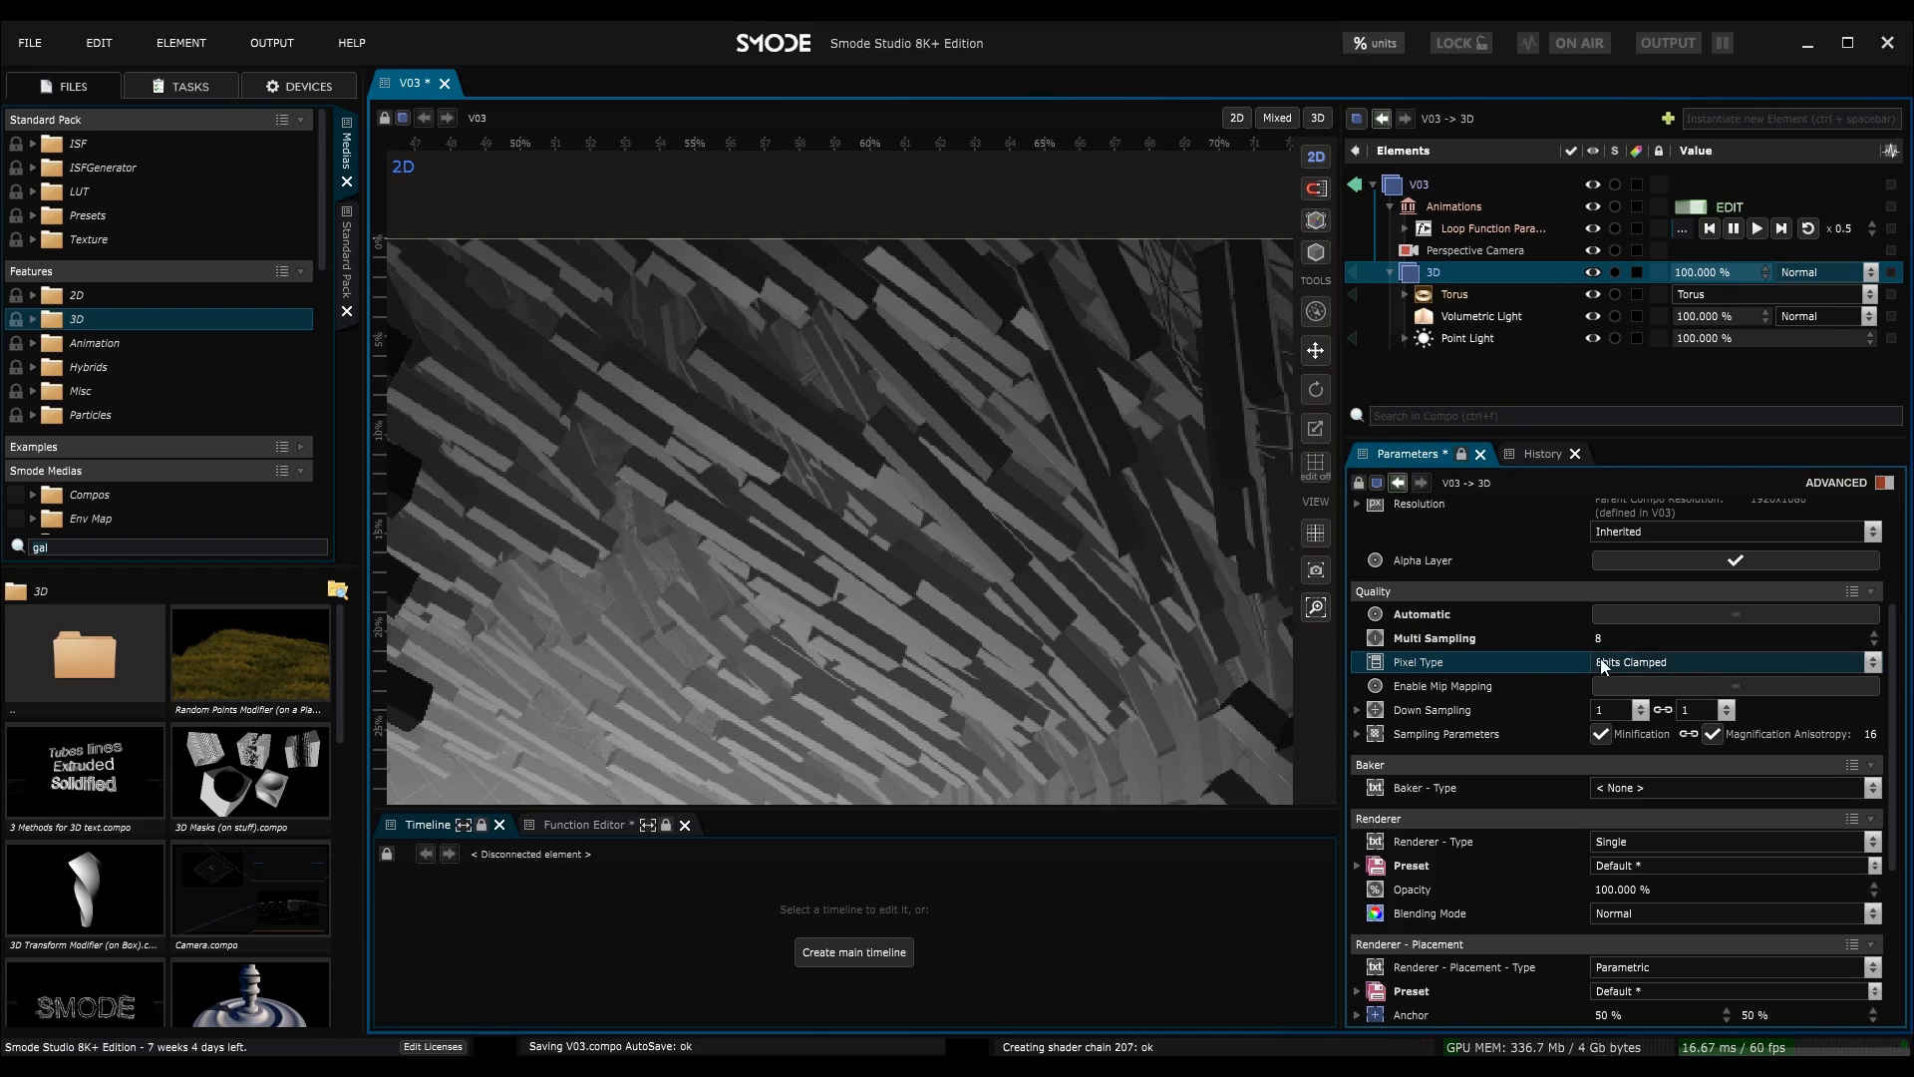
# - Point out the 3D sub-composition's Pixel Type setting and review the whole rendered frame
pyautogui.click(1624, 662)
pyautogui.moveTo(918, 503); pyautogui.dragTo(994, 409, button='middle')
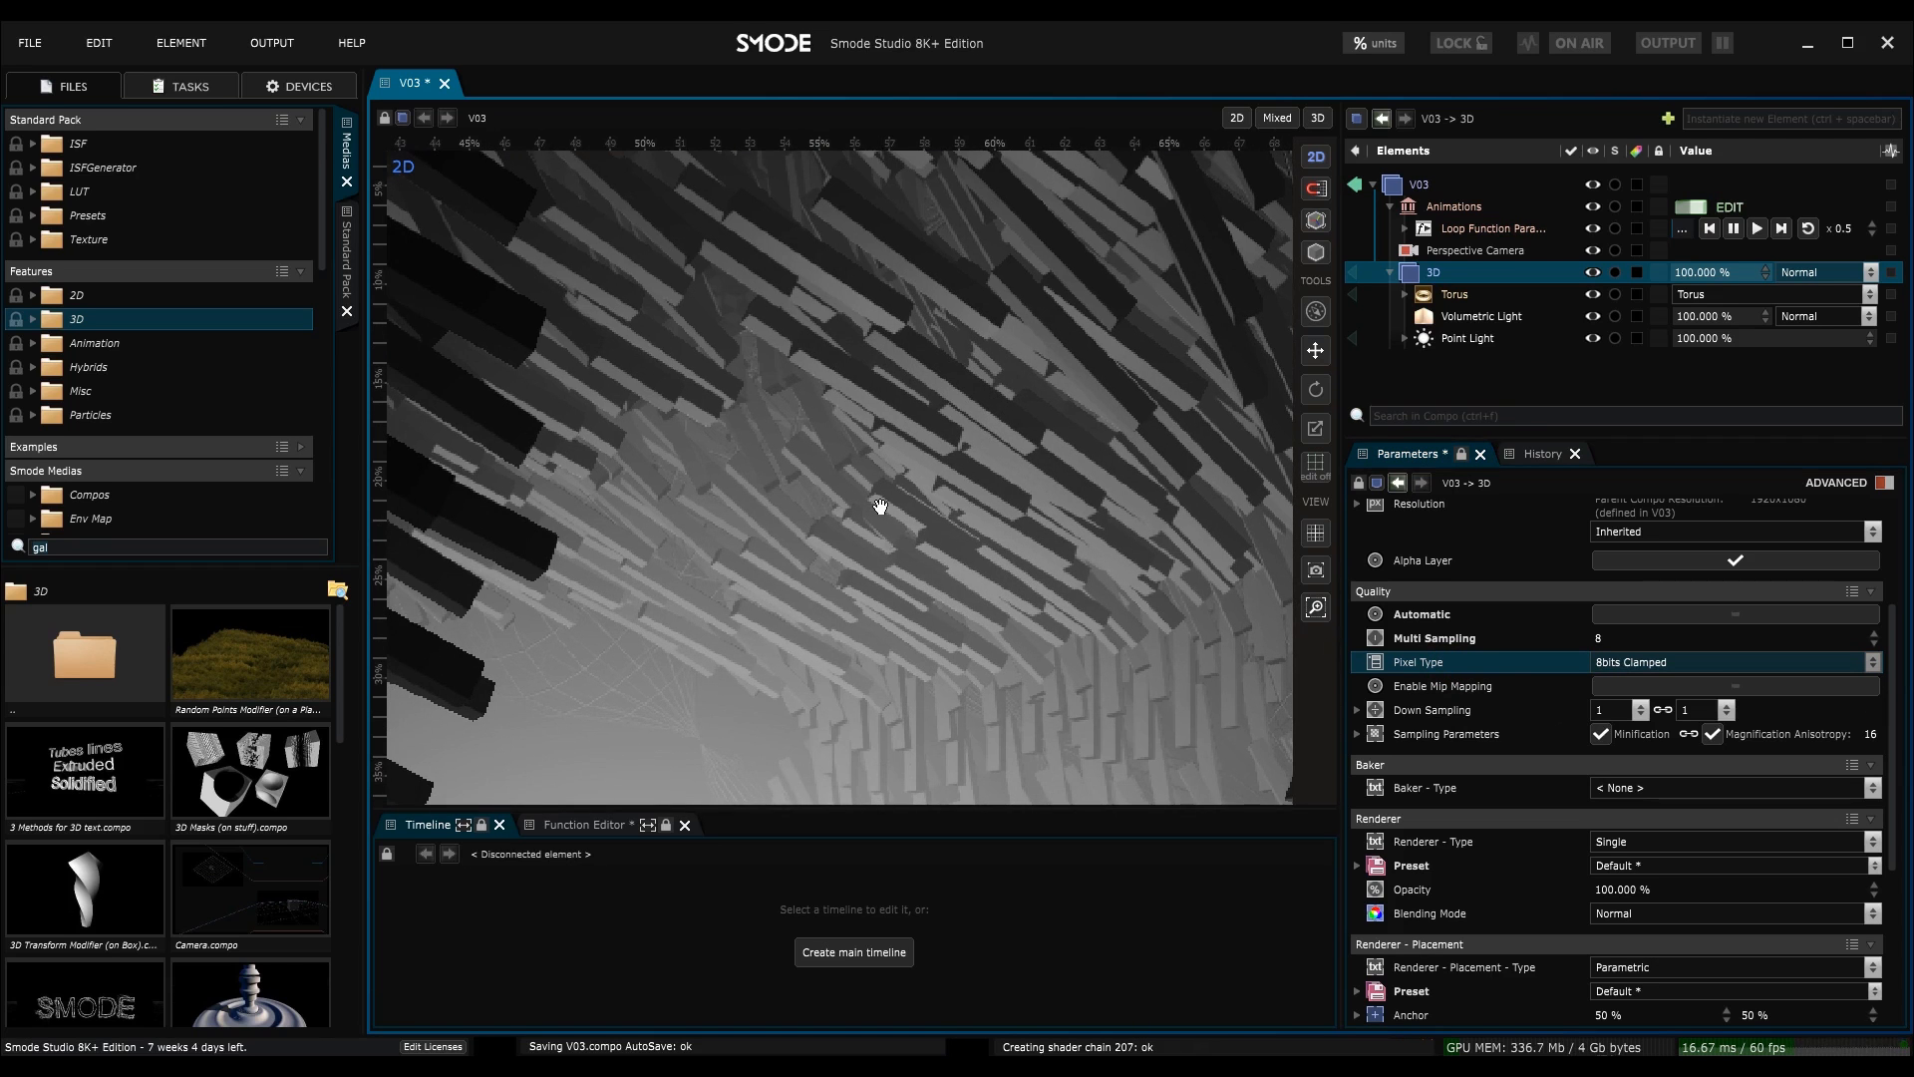
pyautogui.scroll(-8, 882, 507)
pyautogui.moveTo(910, 573); pyautogui.dragTo(970, 358, button='middle')
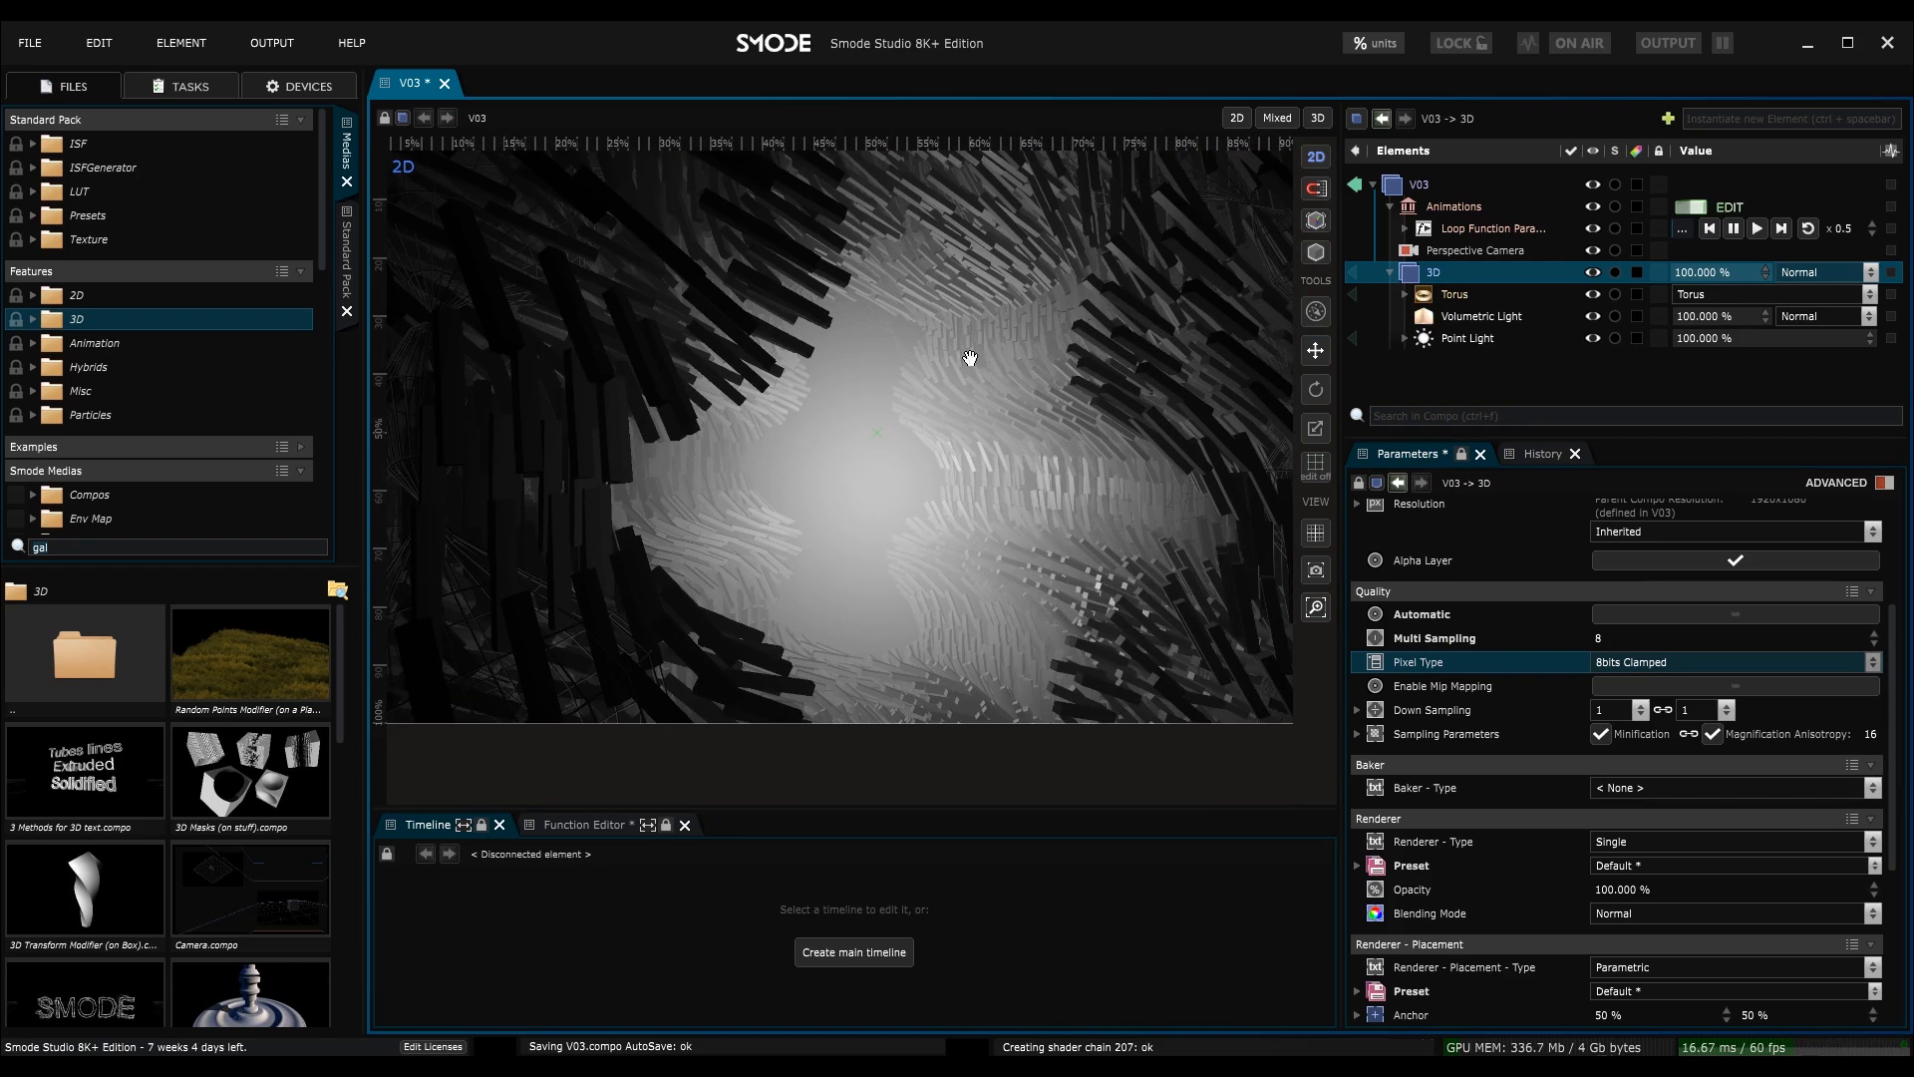
pyautogui.scroll(-3, 1004, 385)
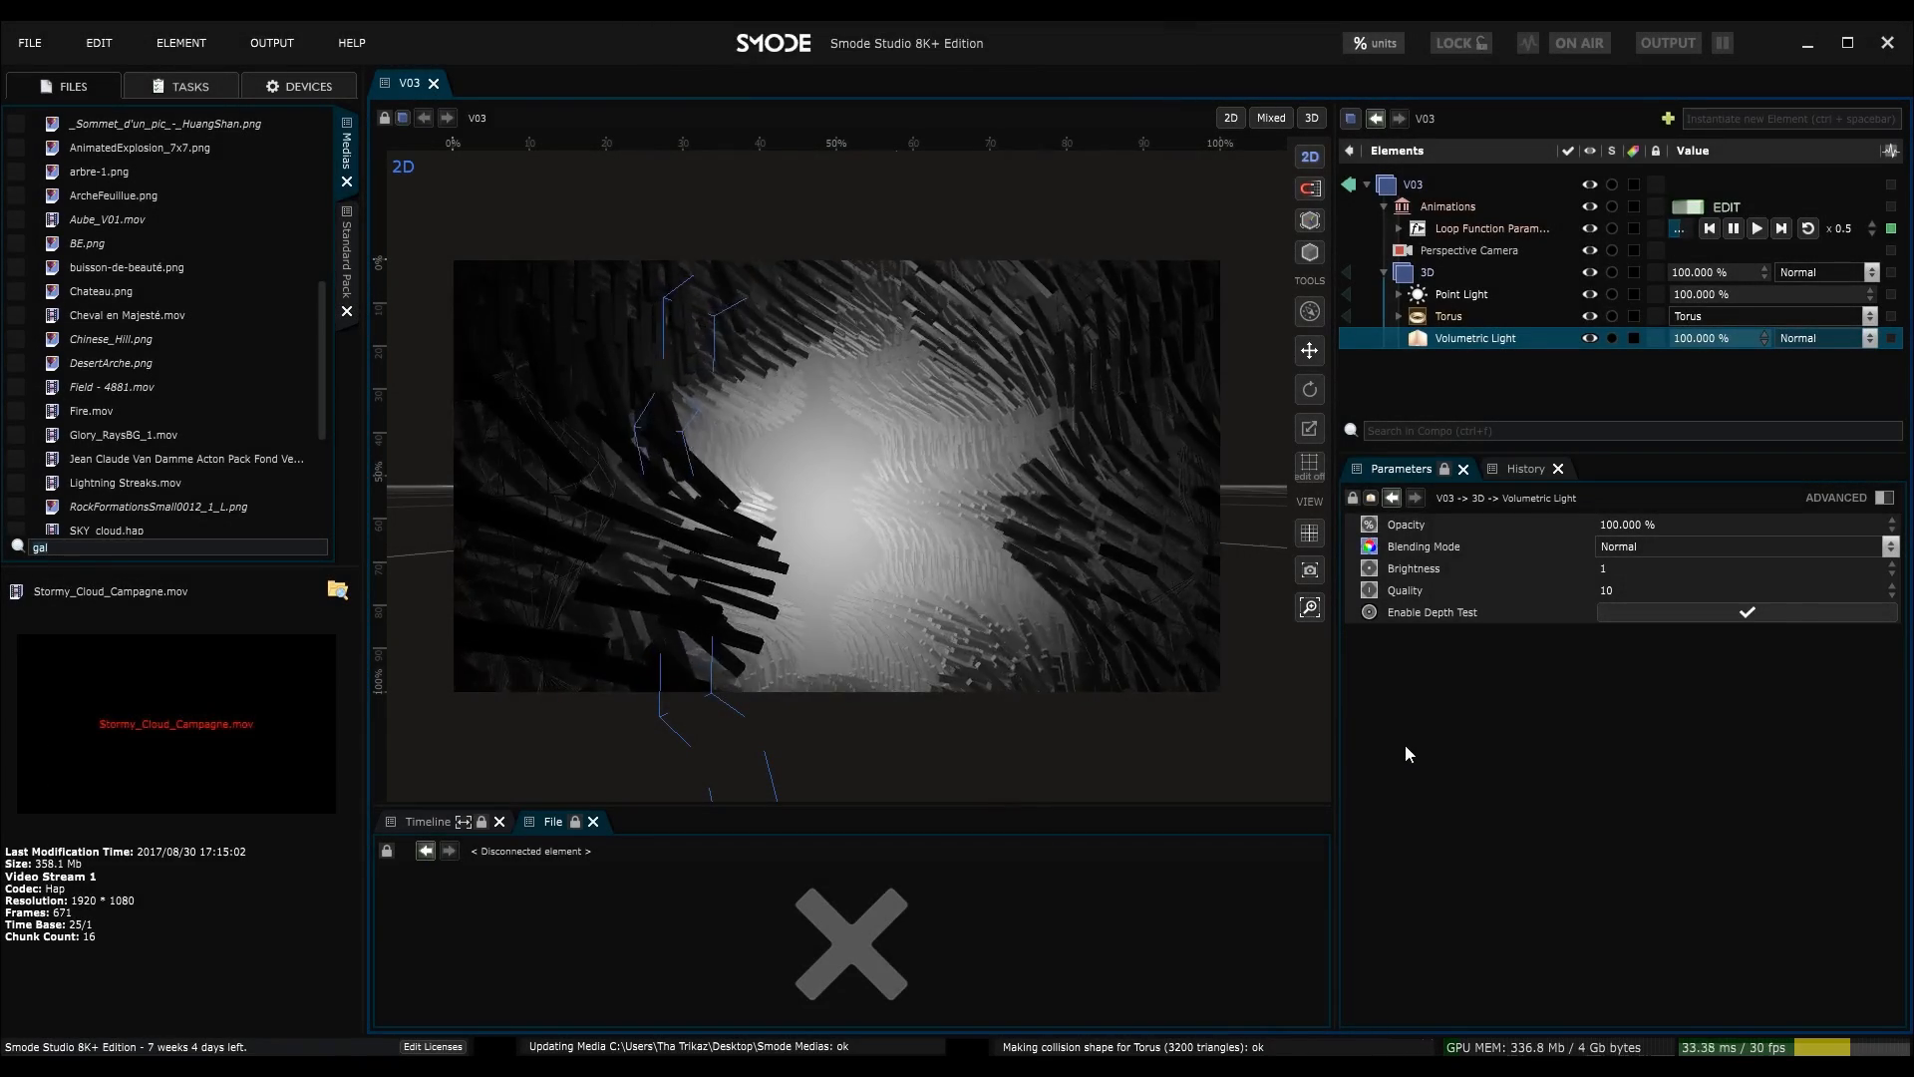
# - Select the 3D sub-composition and look over the modifiers and commands available for it
pyautogui.click(1410, 274)
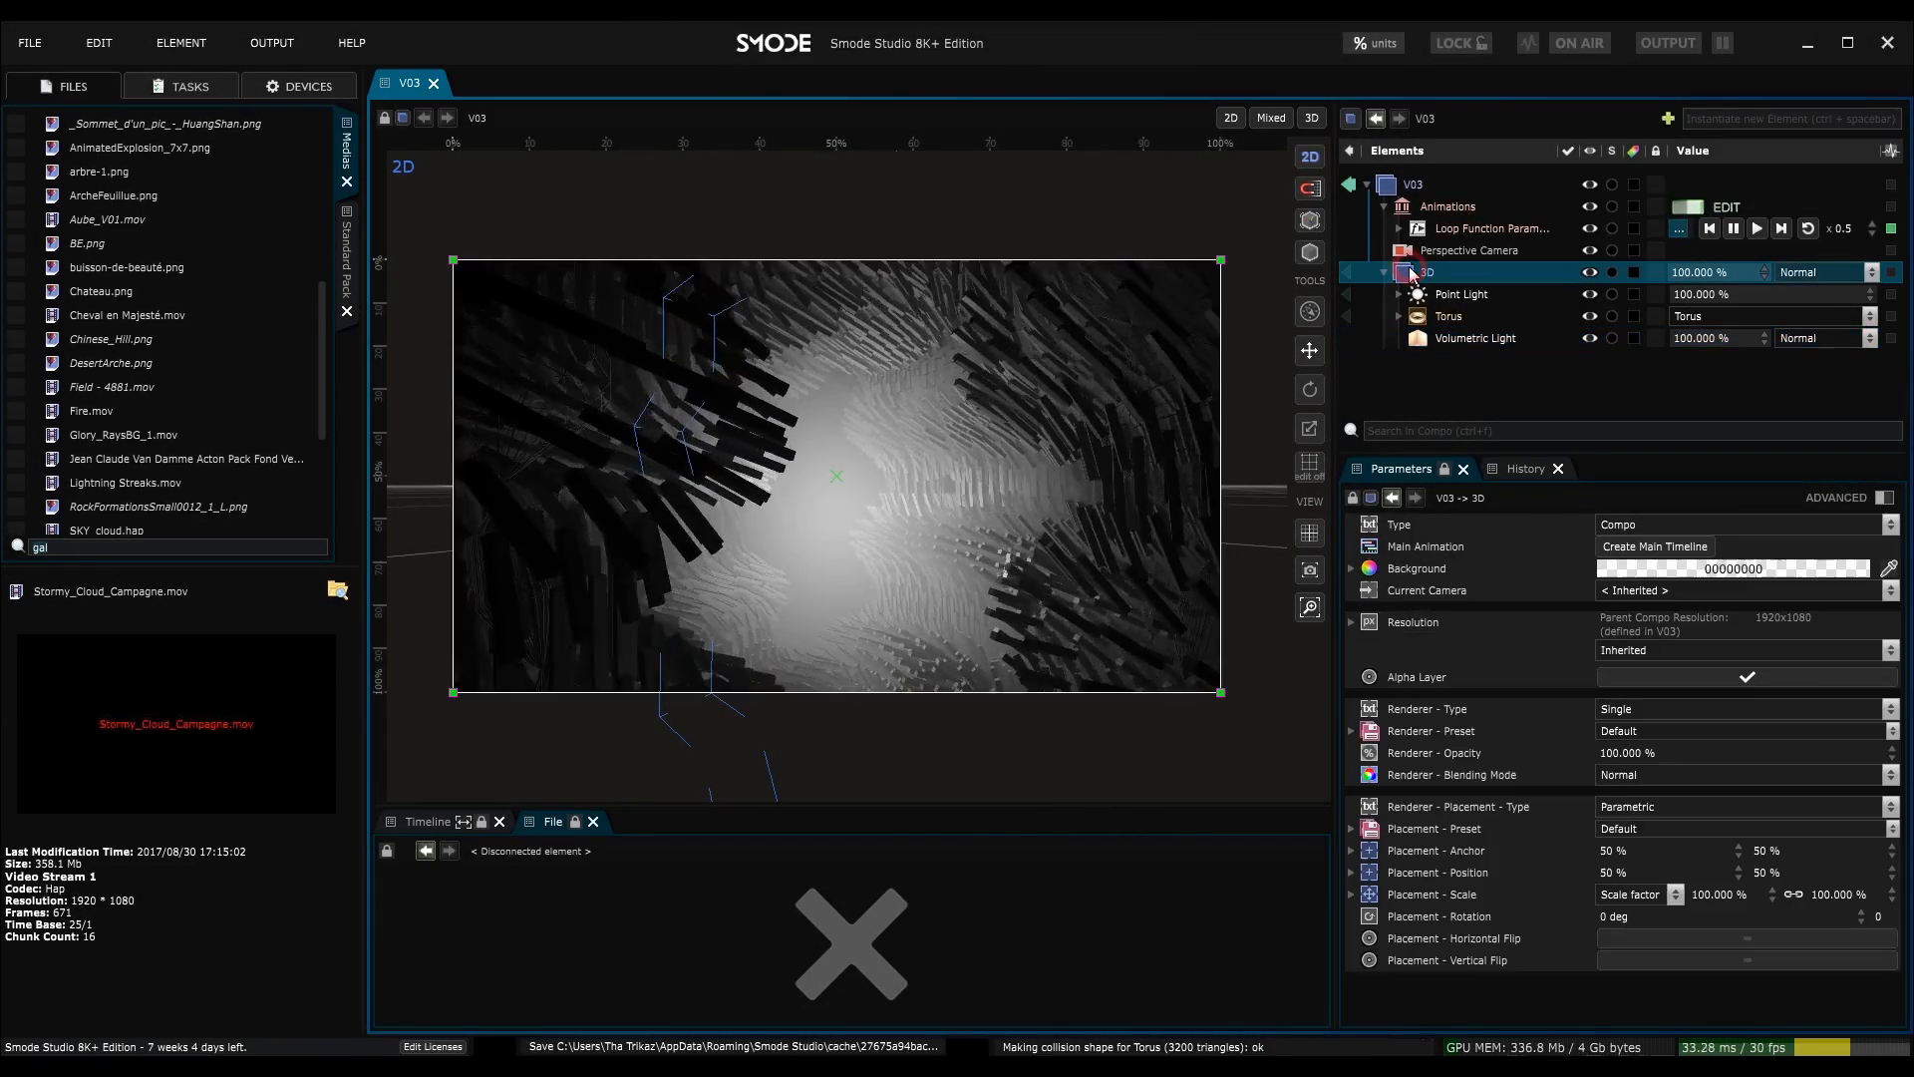
pyautogui.rightClick(1411, 276)
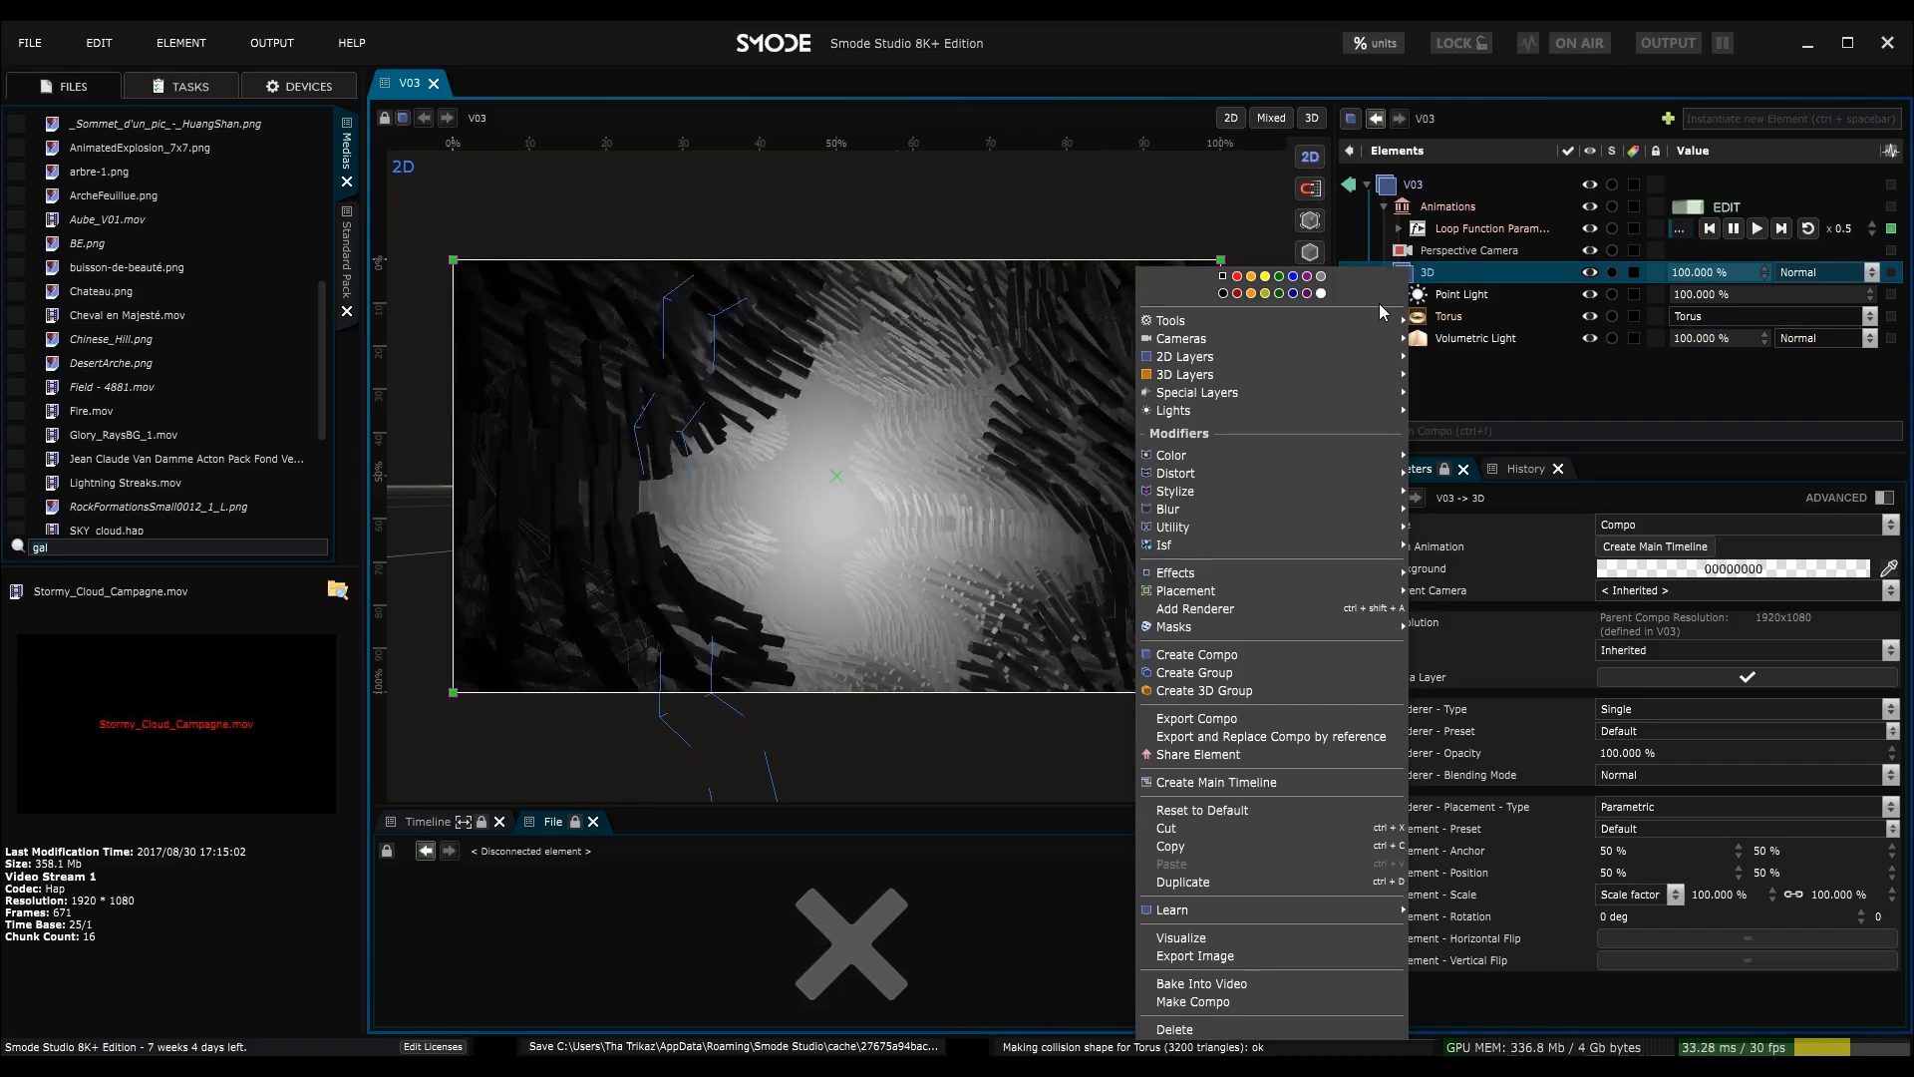
pyautogui.click(1222, 265)
pyautogui.click(1223, 263)
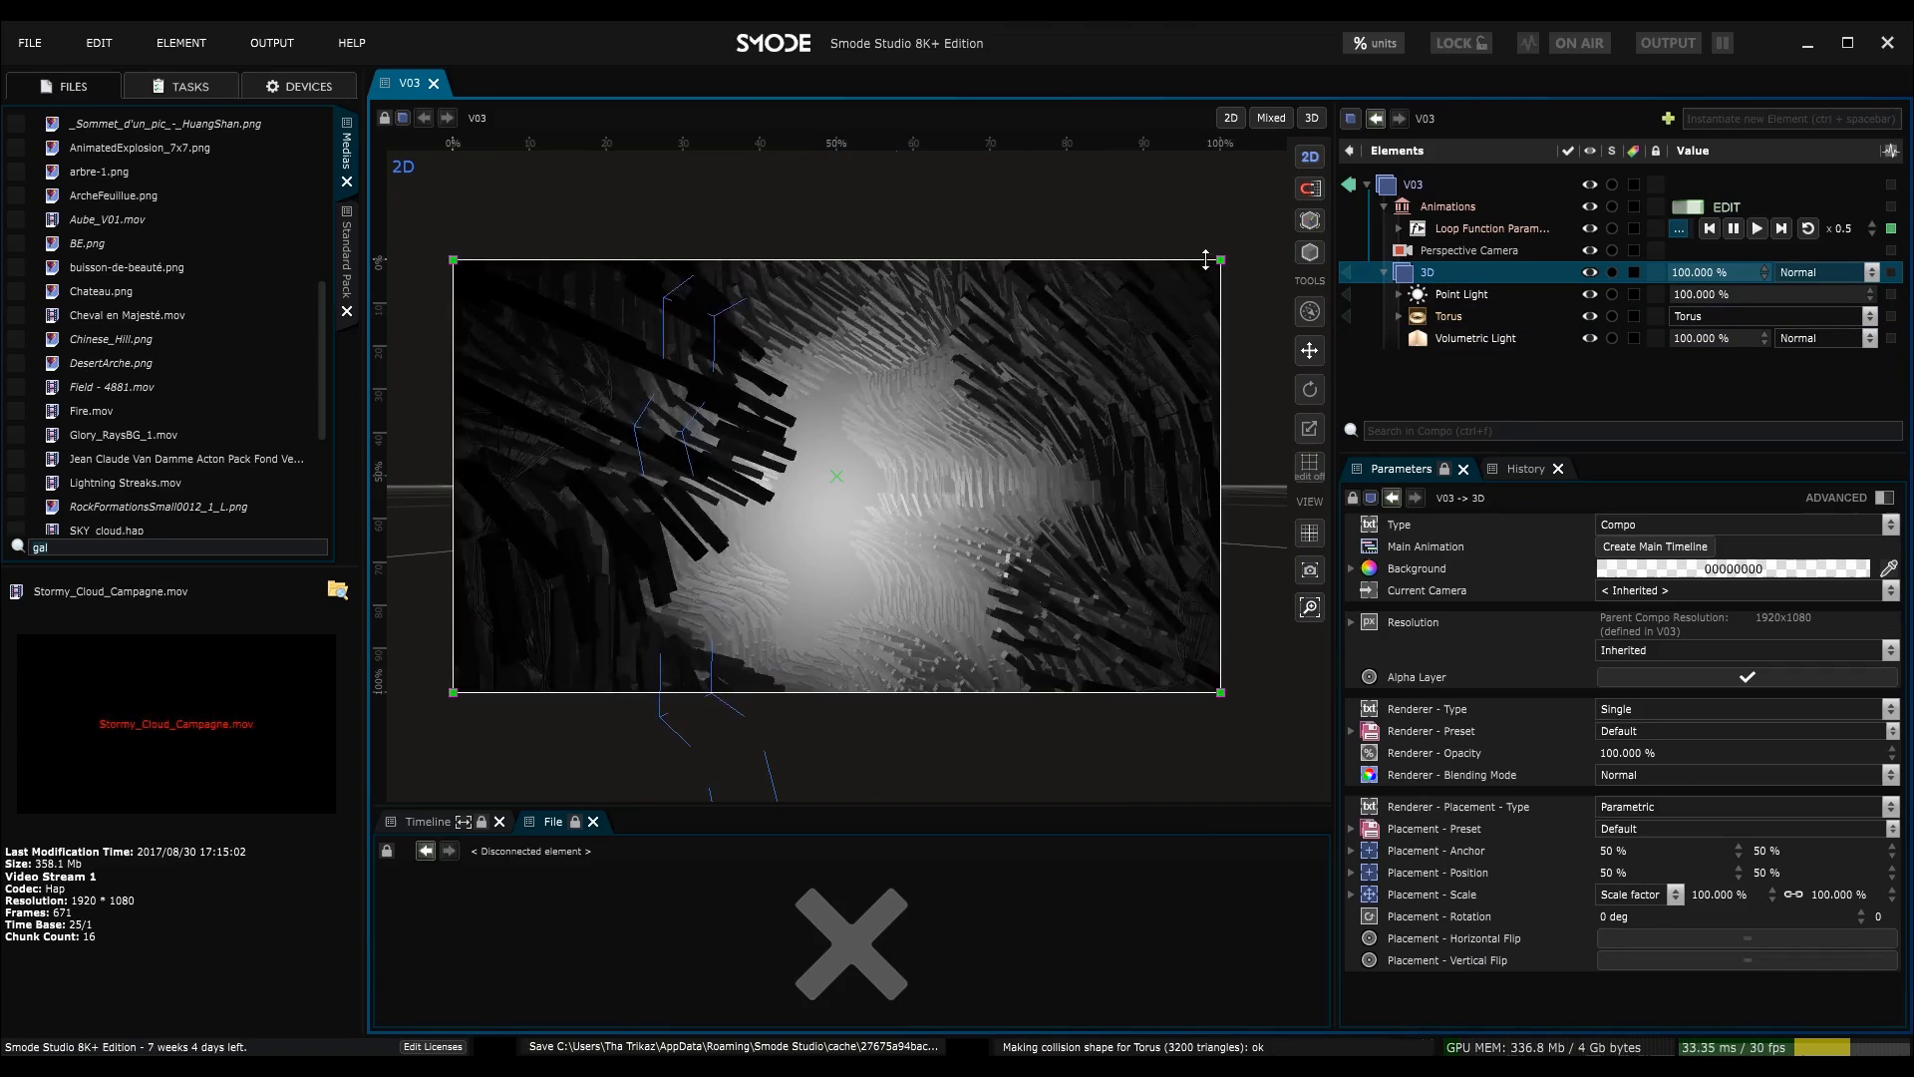
# - Try shrinking the 3D sub-composition within the frame, and undo the change
pyautogui.moveTo(1222, 263); pyautogui.dragTo(1110, 332)
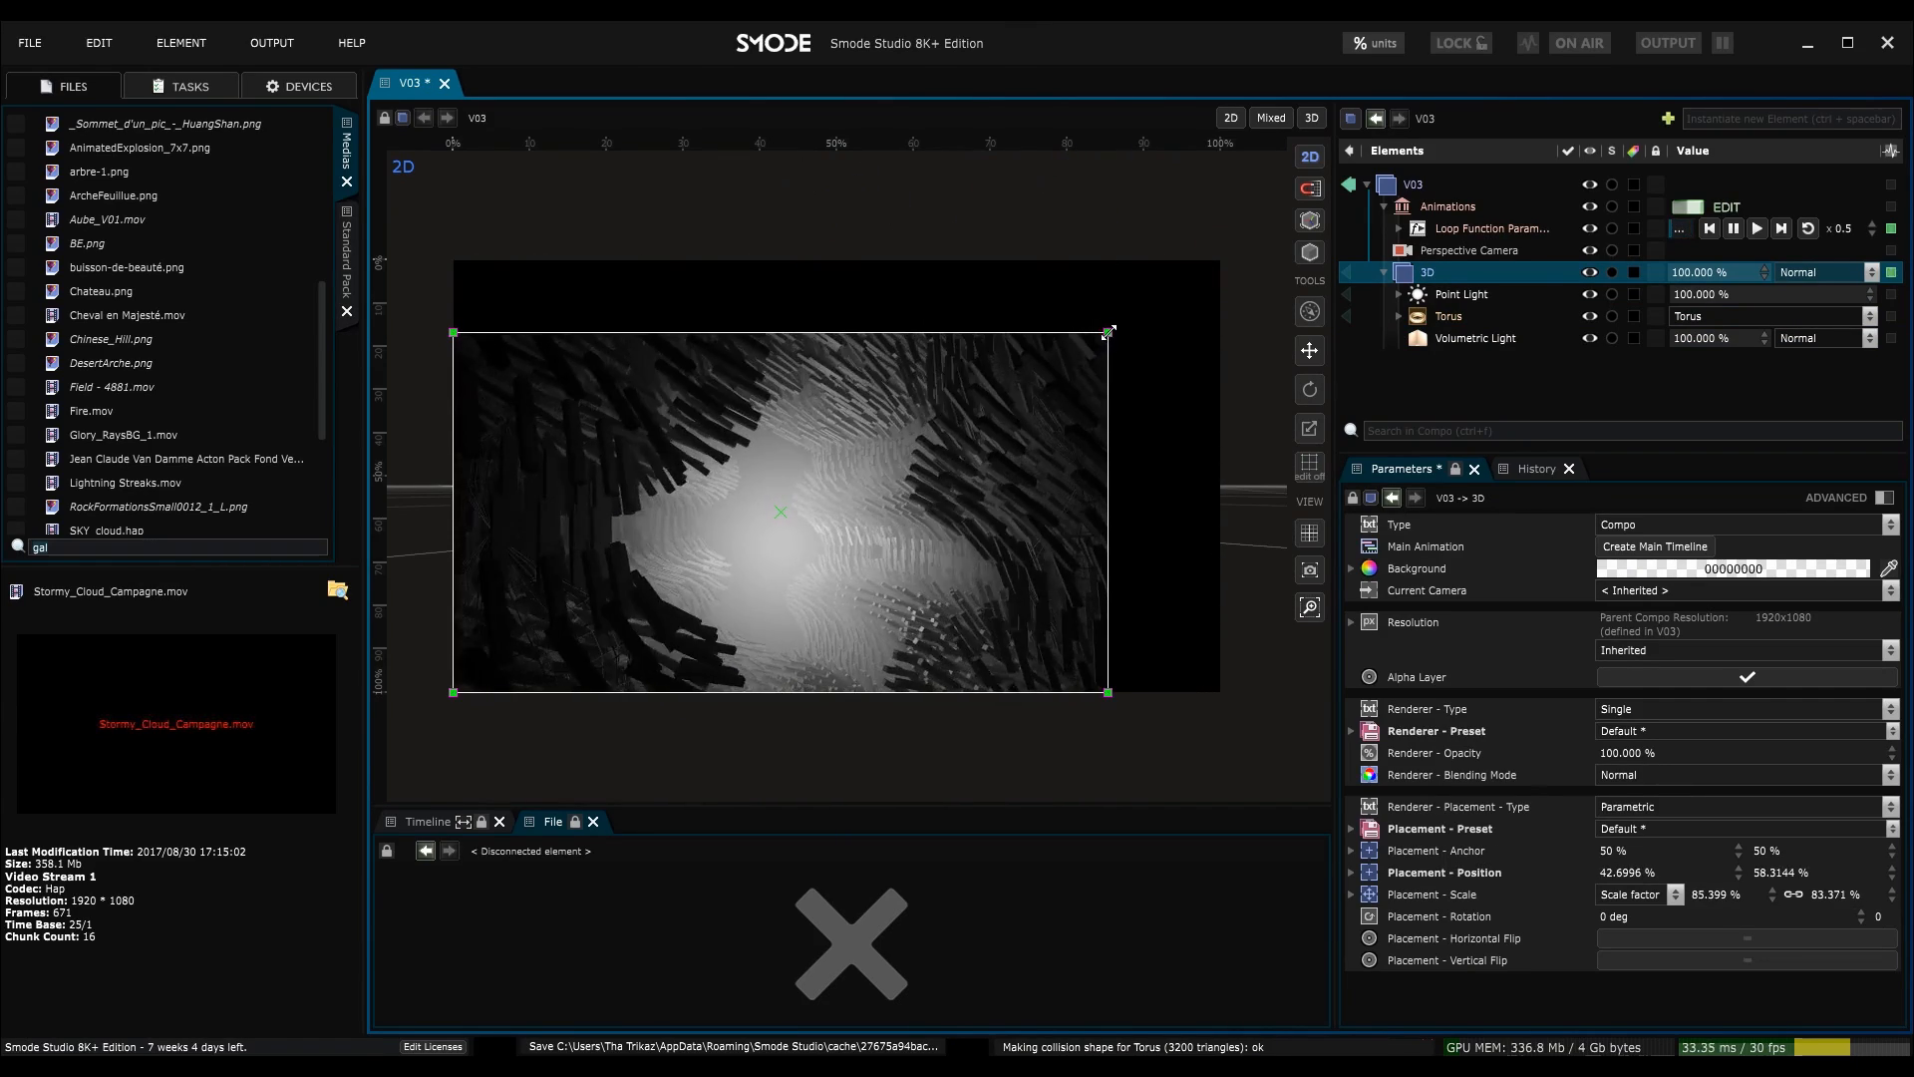
pyautogui.hotkey('ctrl', 'z')
# - Apply the Goldenizer II lookup table to the 3D sub-composition and enlarge the element list area
pyautogui.rightClick(1429, 269)
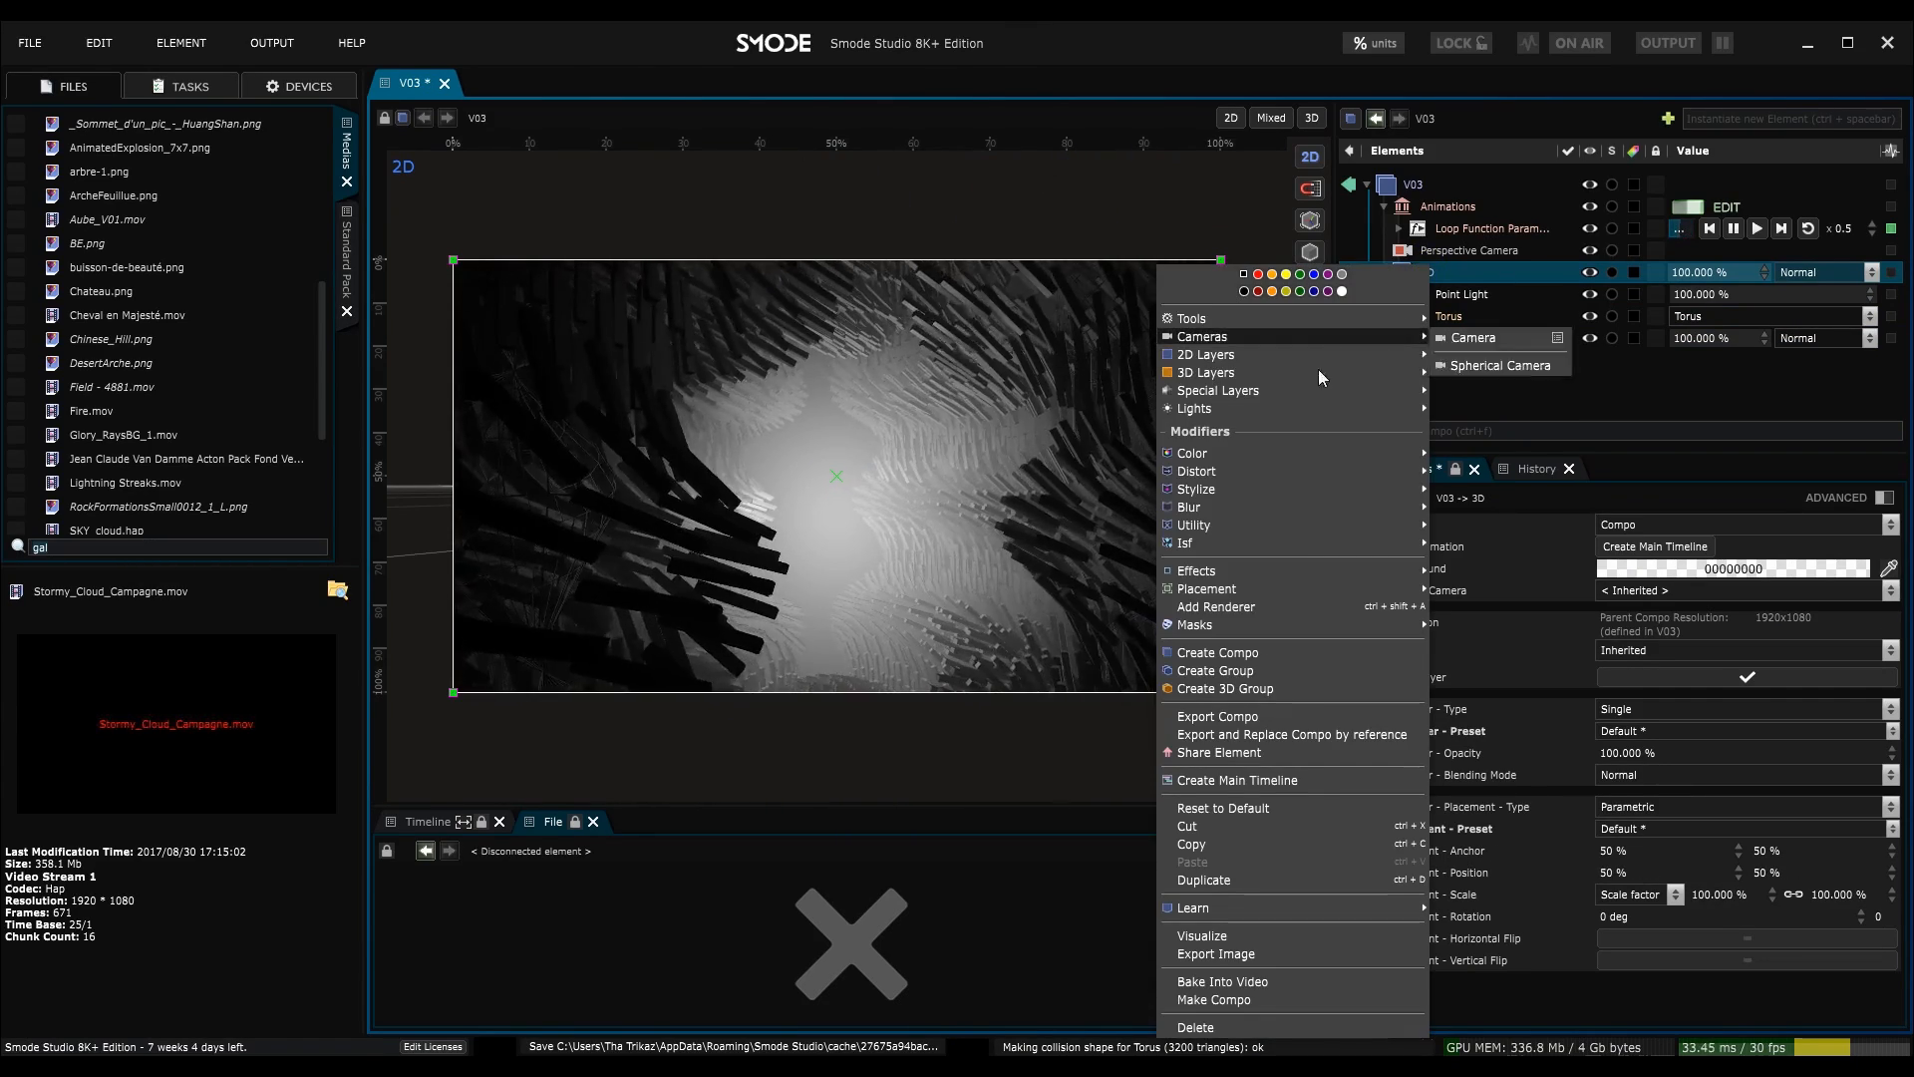
pyautogui.moveTo(1256, 495)
pyautogui.moveTo(1300, 455)
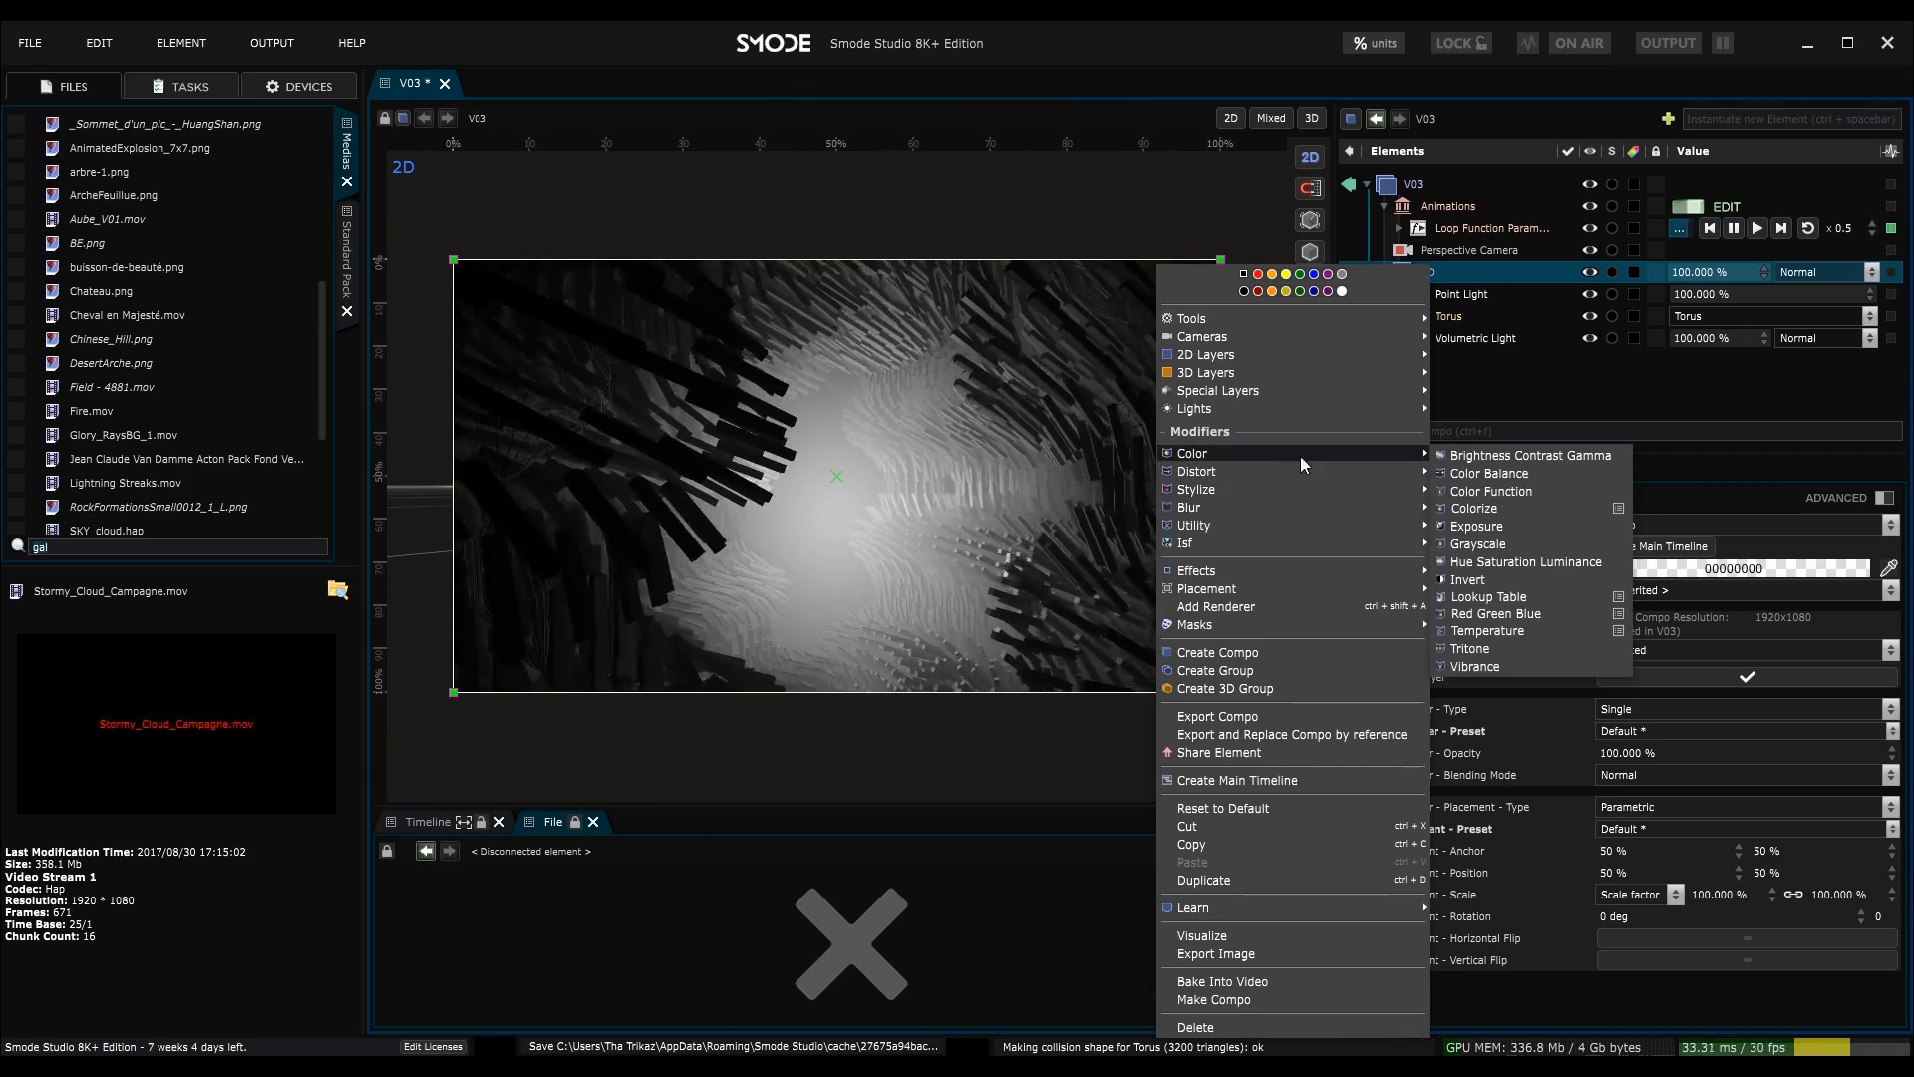
pyautogui.moveTo(1623, 597)
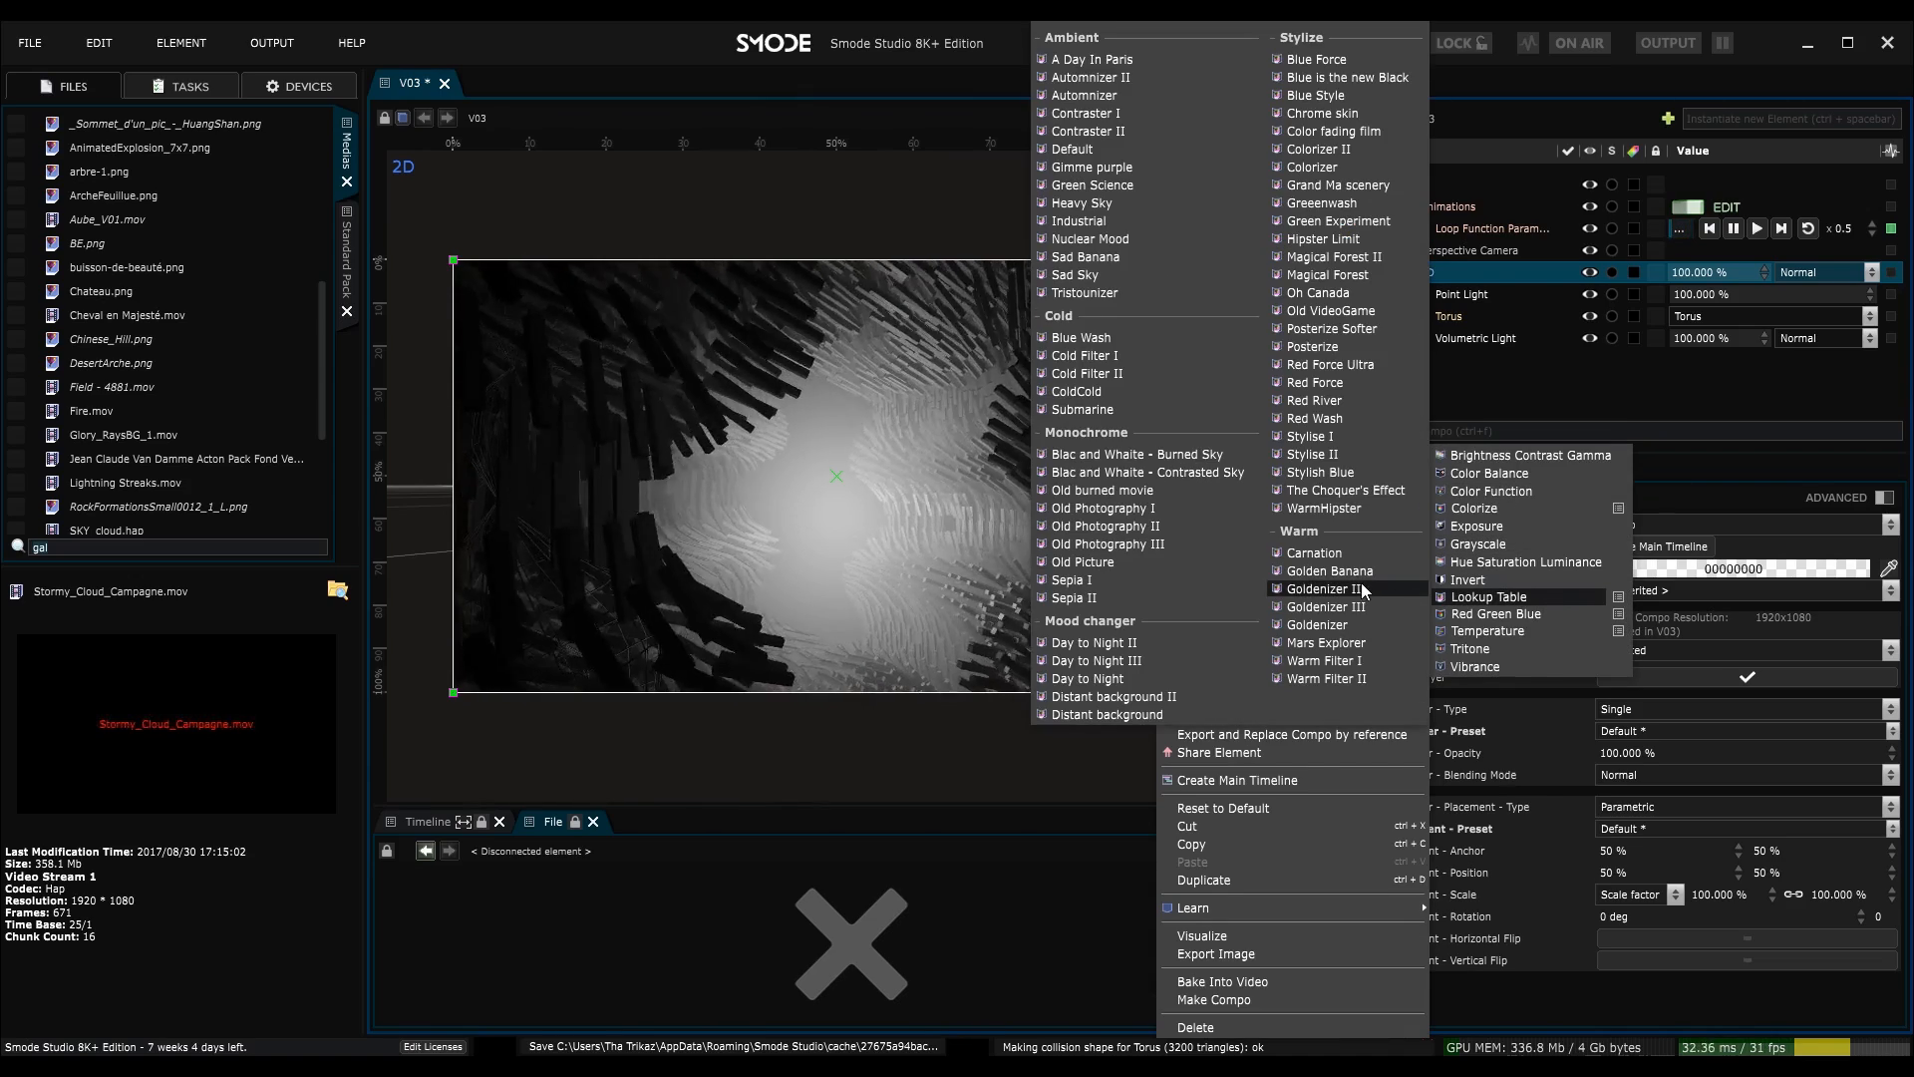
pyautogui.click(1318, 588)
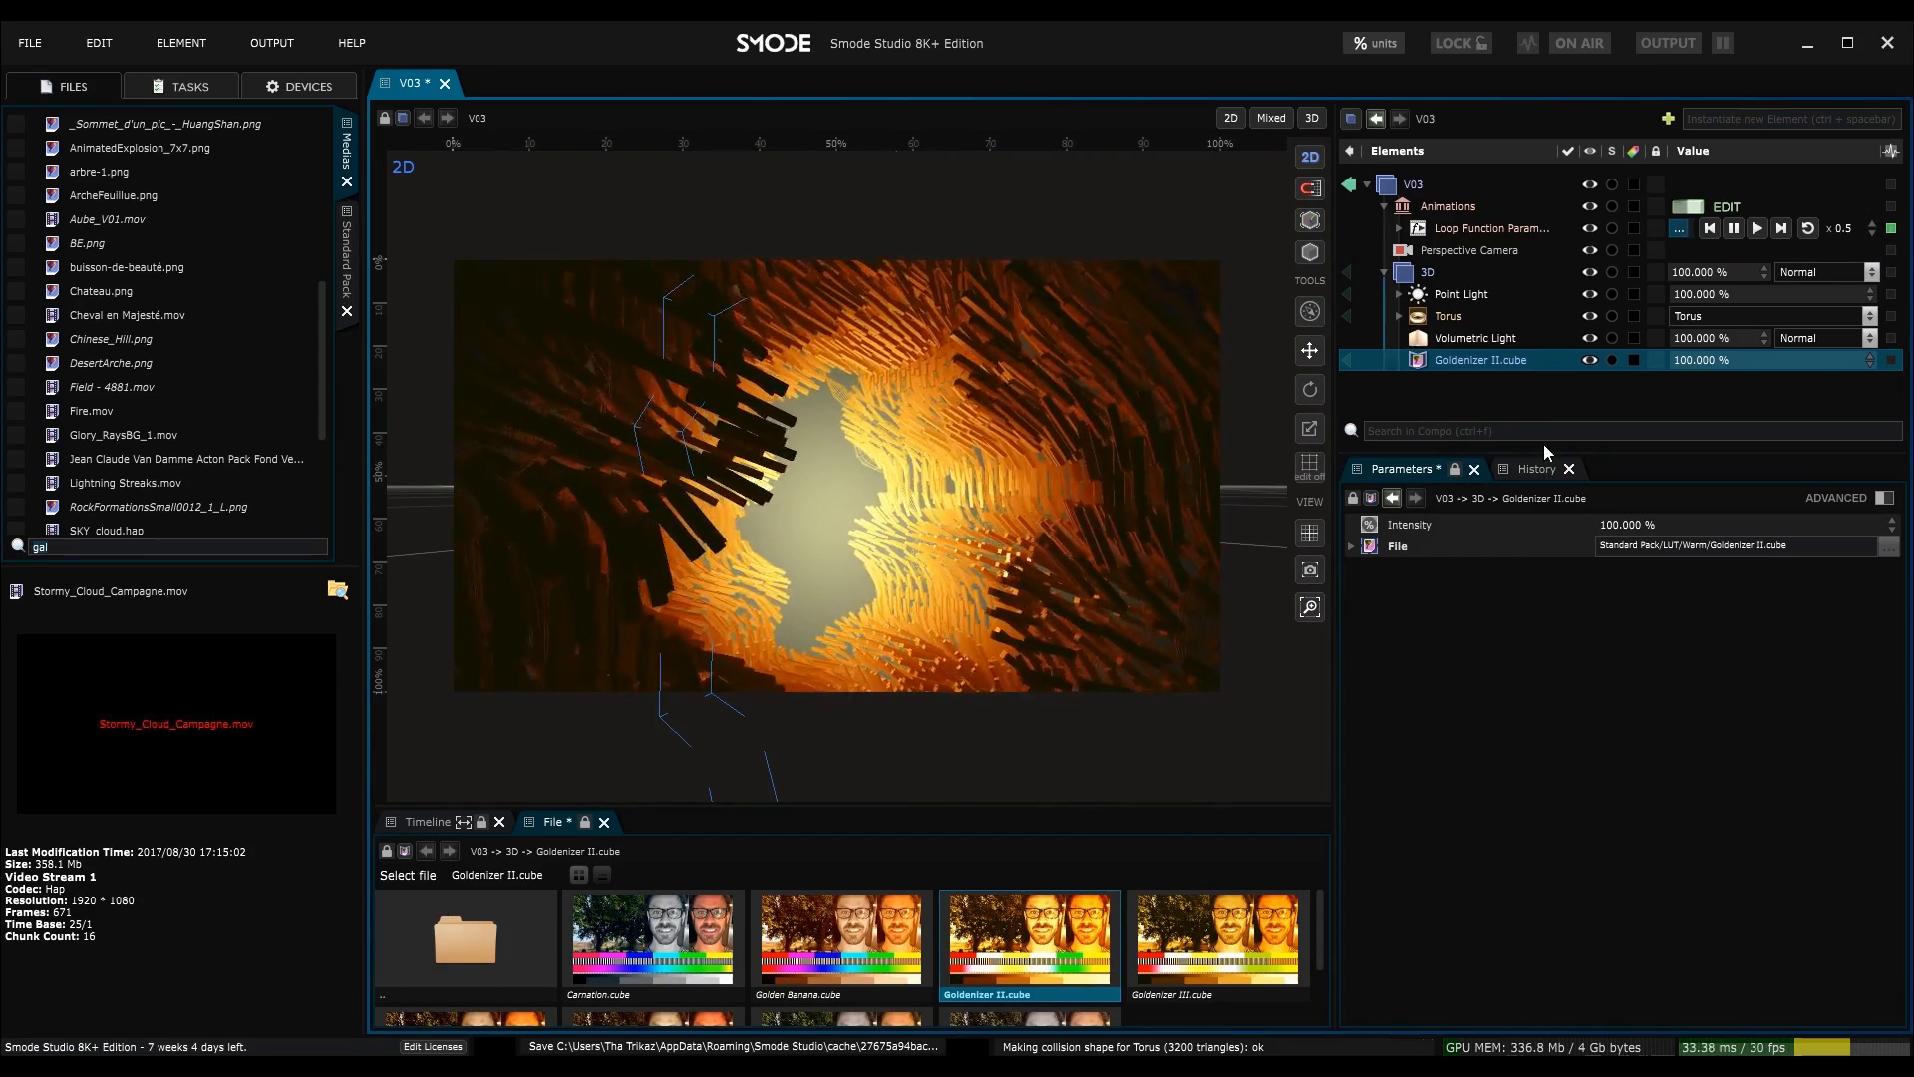
pyautogui.moveTo(1543, 445); pyautogui.dragTo(1543, 525)
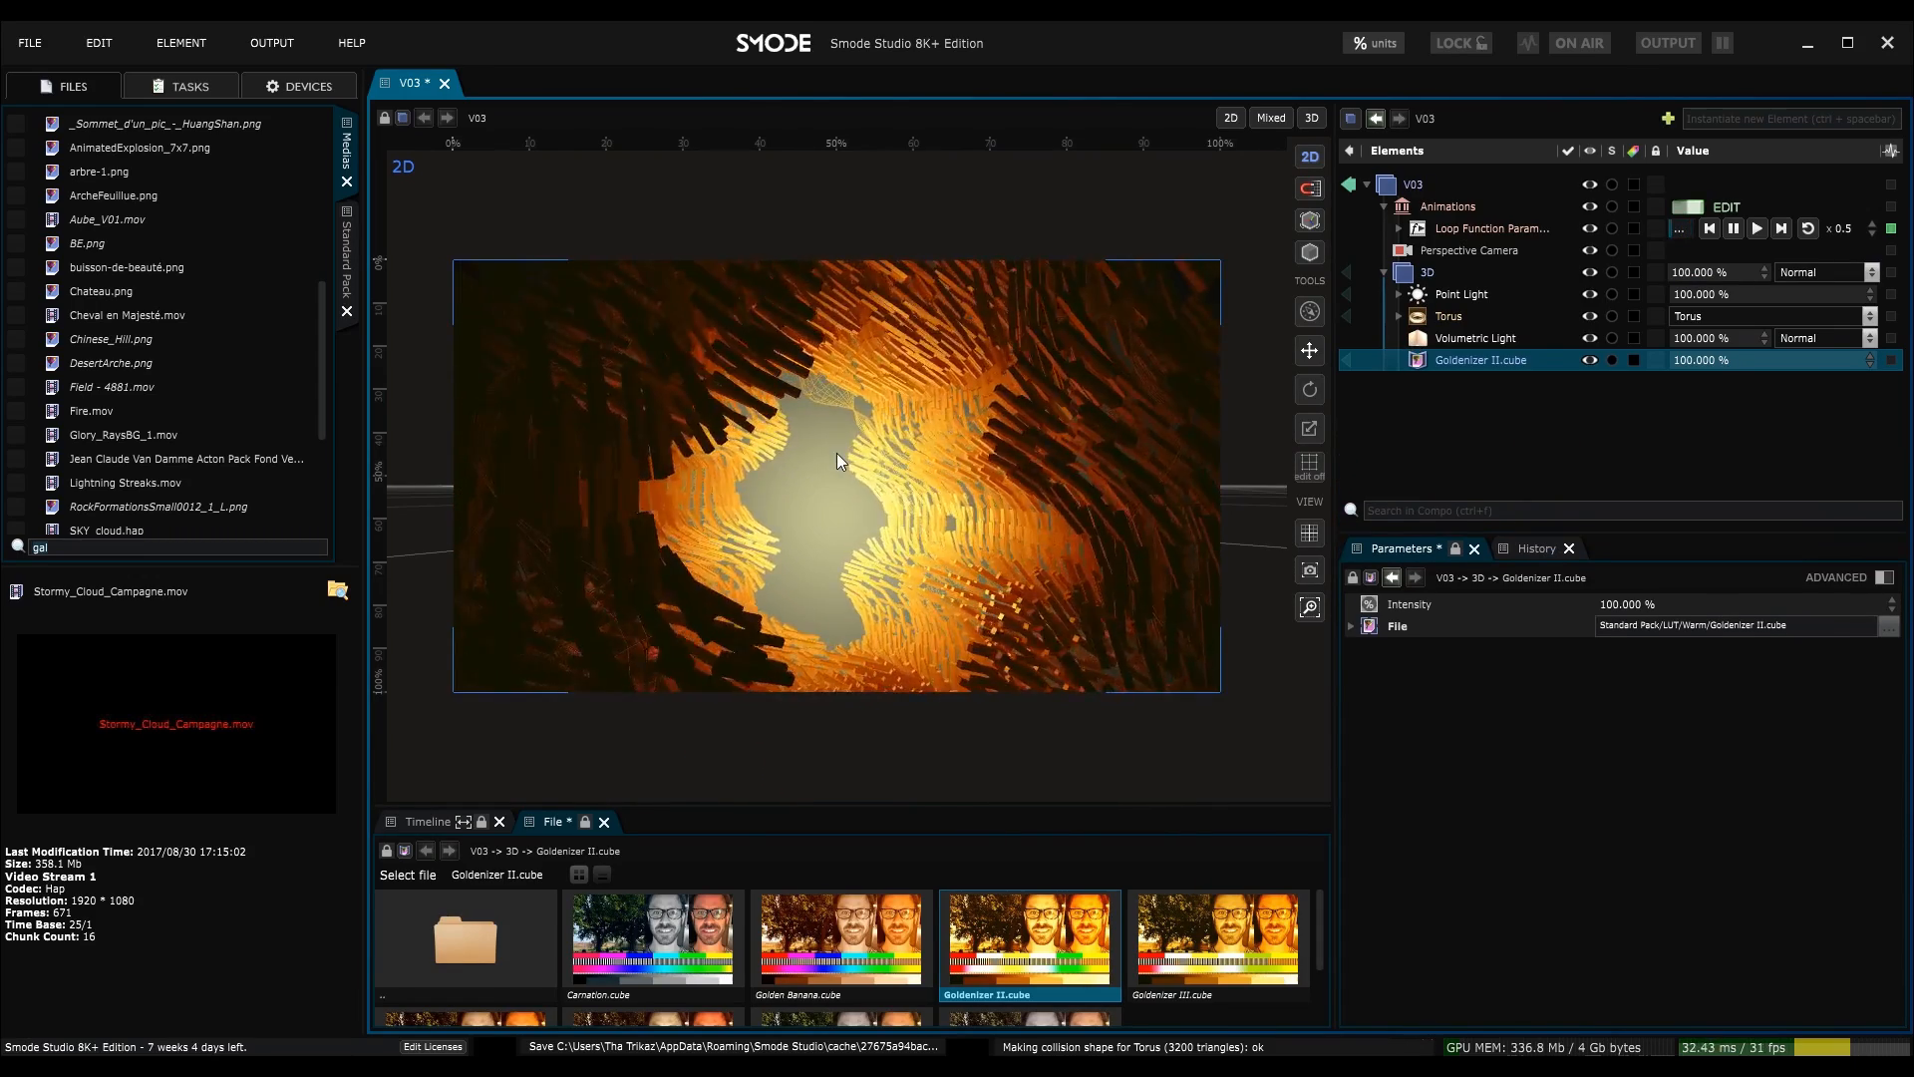
# - Collapse the 3D sub-composition, try moving it within the frame, and undo the move
pyautogui.click(1383, 272)
pyautogui.moveTo(978, 509); pyautogui.dragTo(1097, 415)
pyautogui.hotkey('ctrl', 'z')
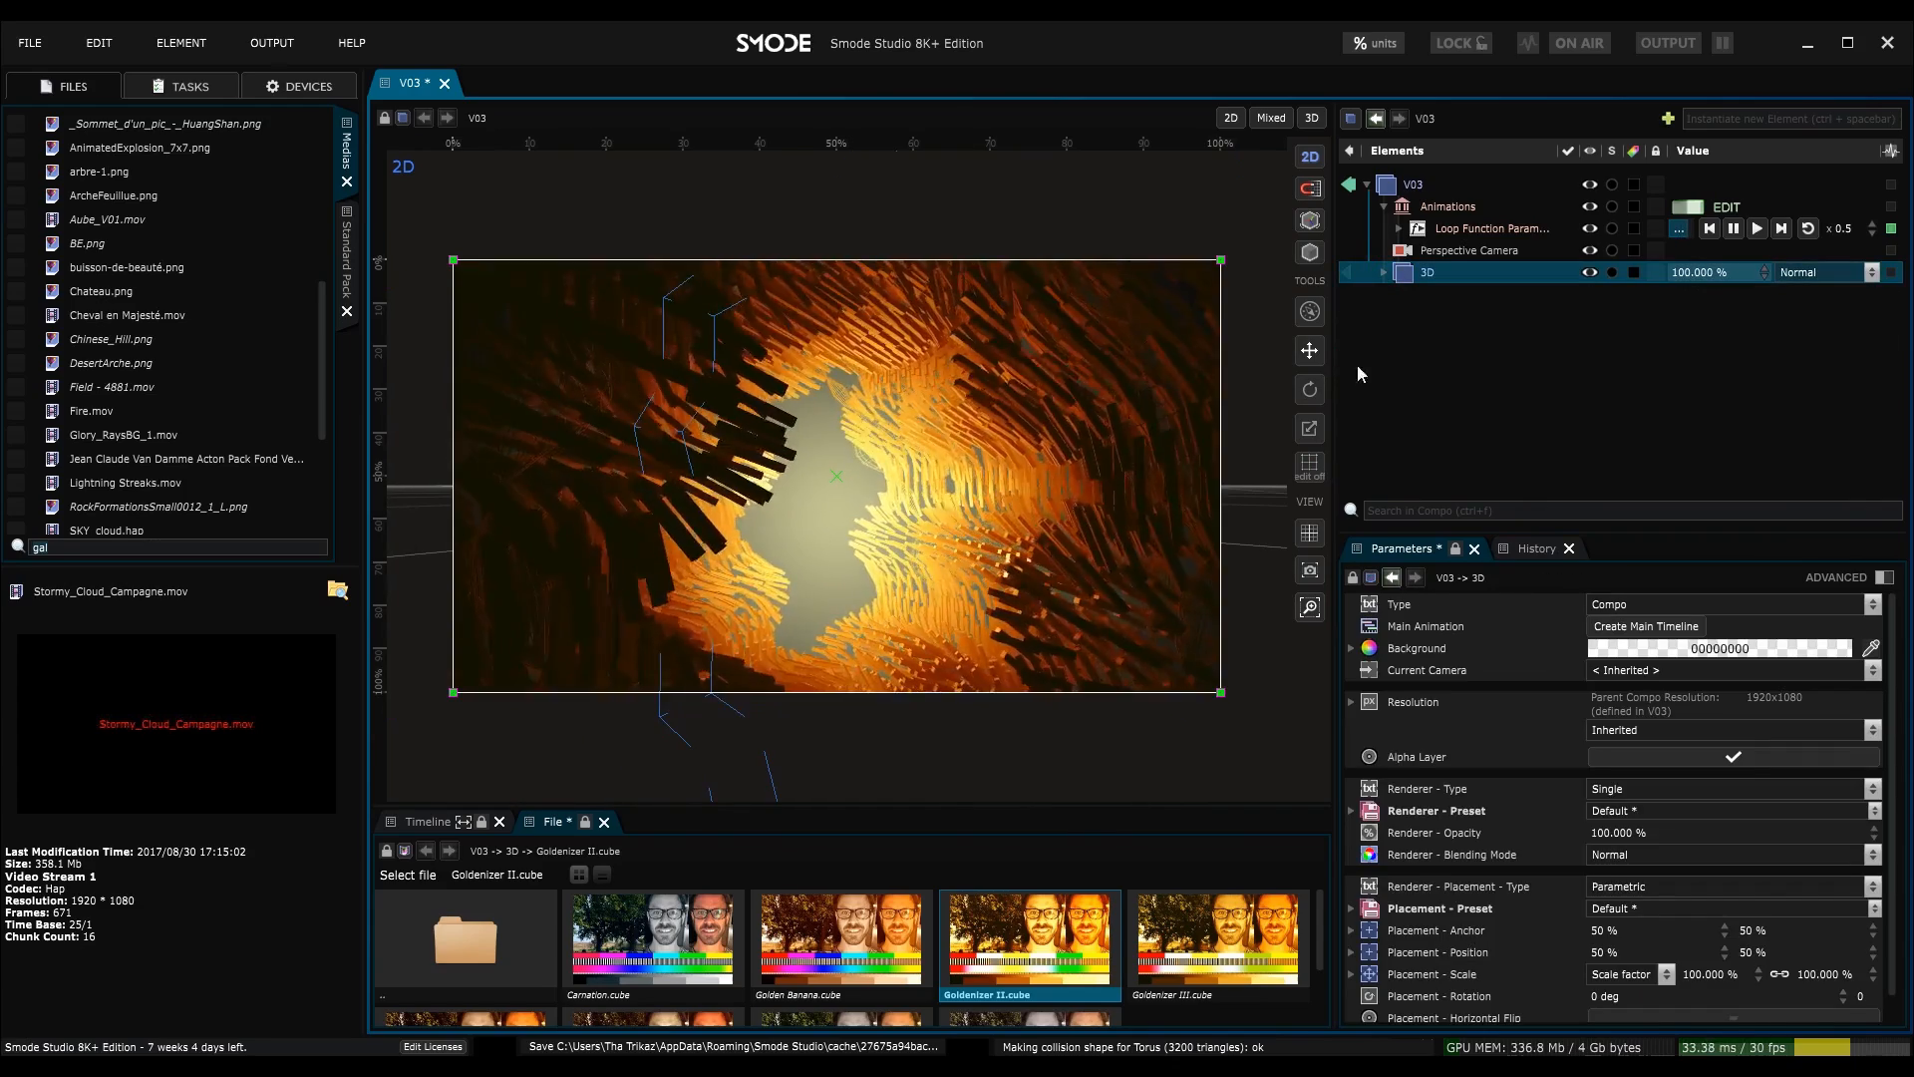
# - Add a Uniform layer above the 3D sub-composition, coloured cyan 00FFE2 and blended with Linear Dodge (Add)
pyautogui.rightClick(1422, 330)
pyautogui.moveTo(1357, 376)
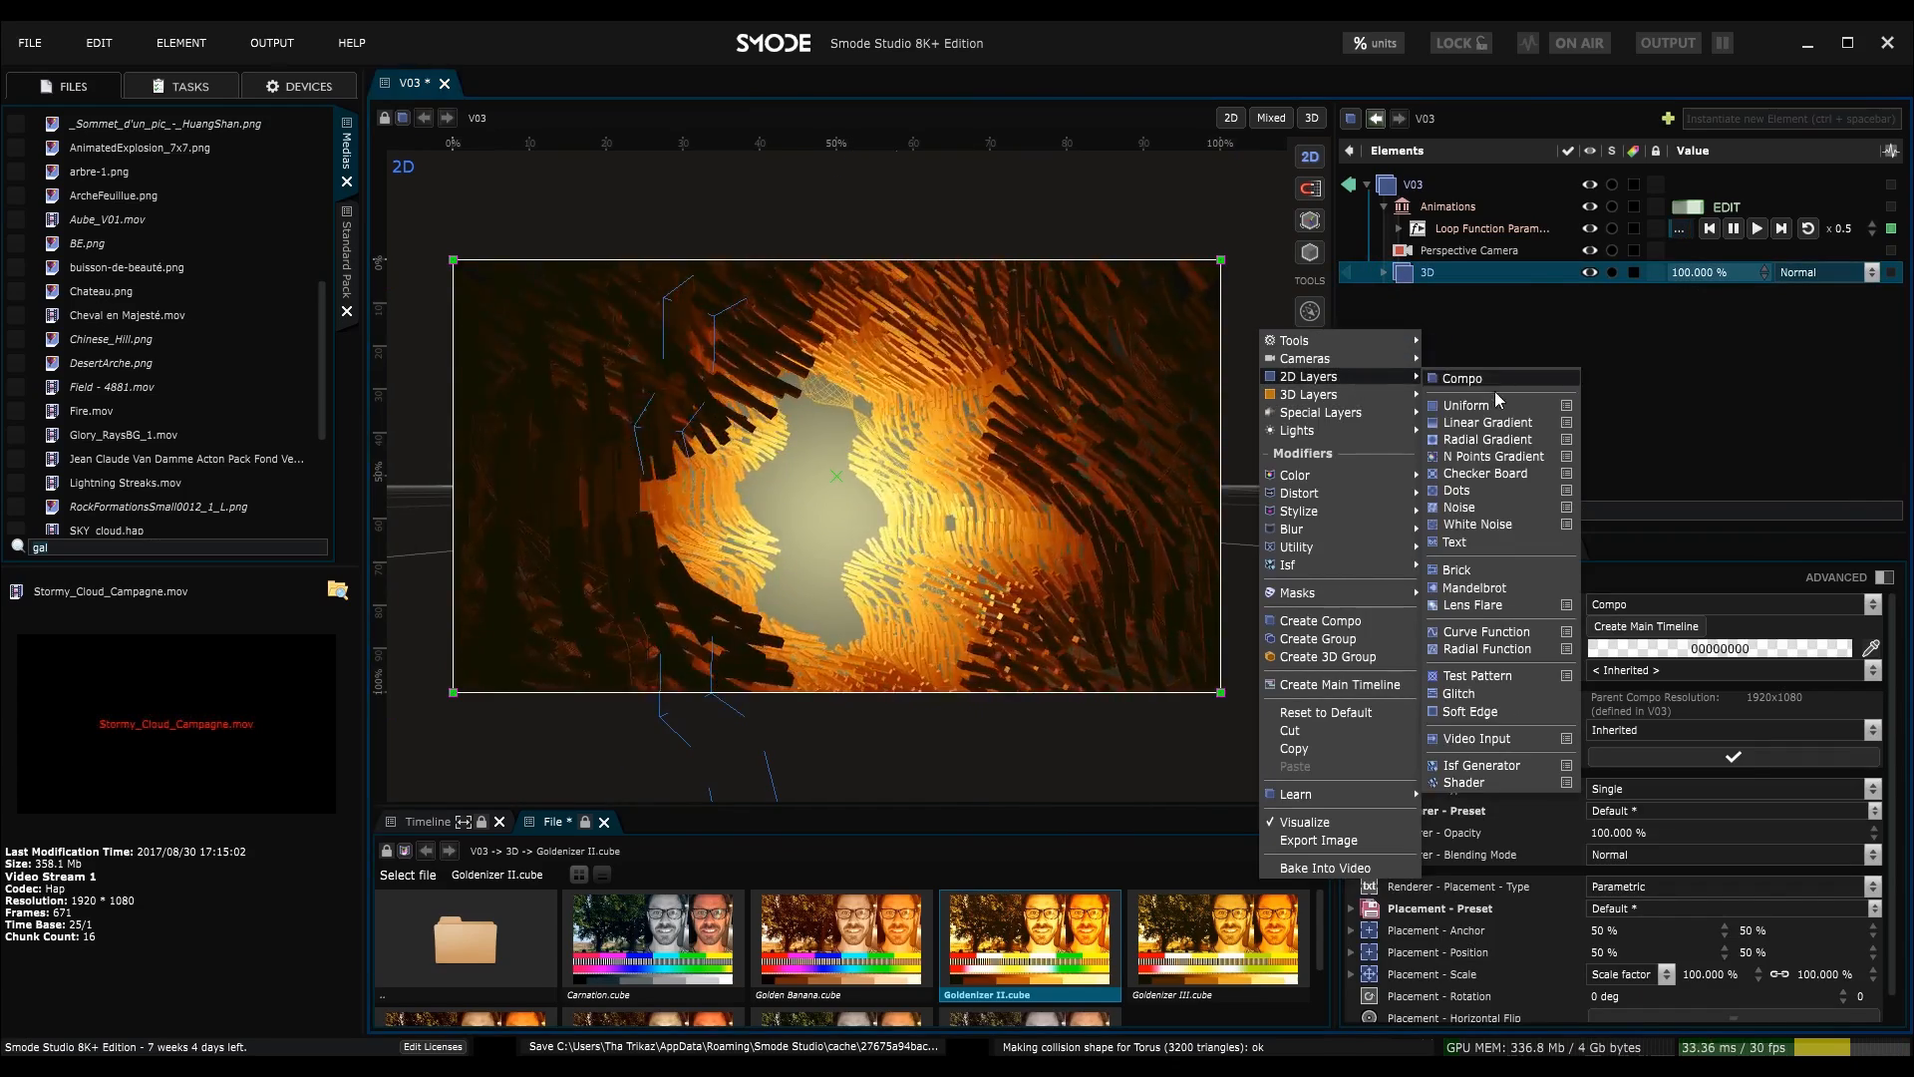
pyautogui.click(1662, 584)
pyautogui.click(1695, 648)
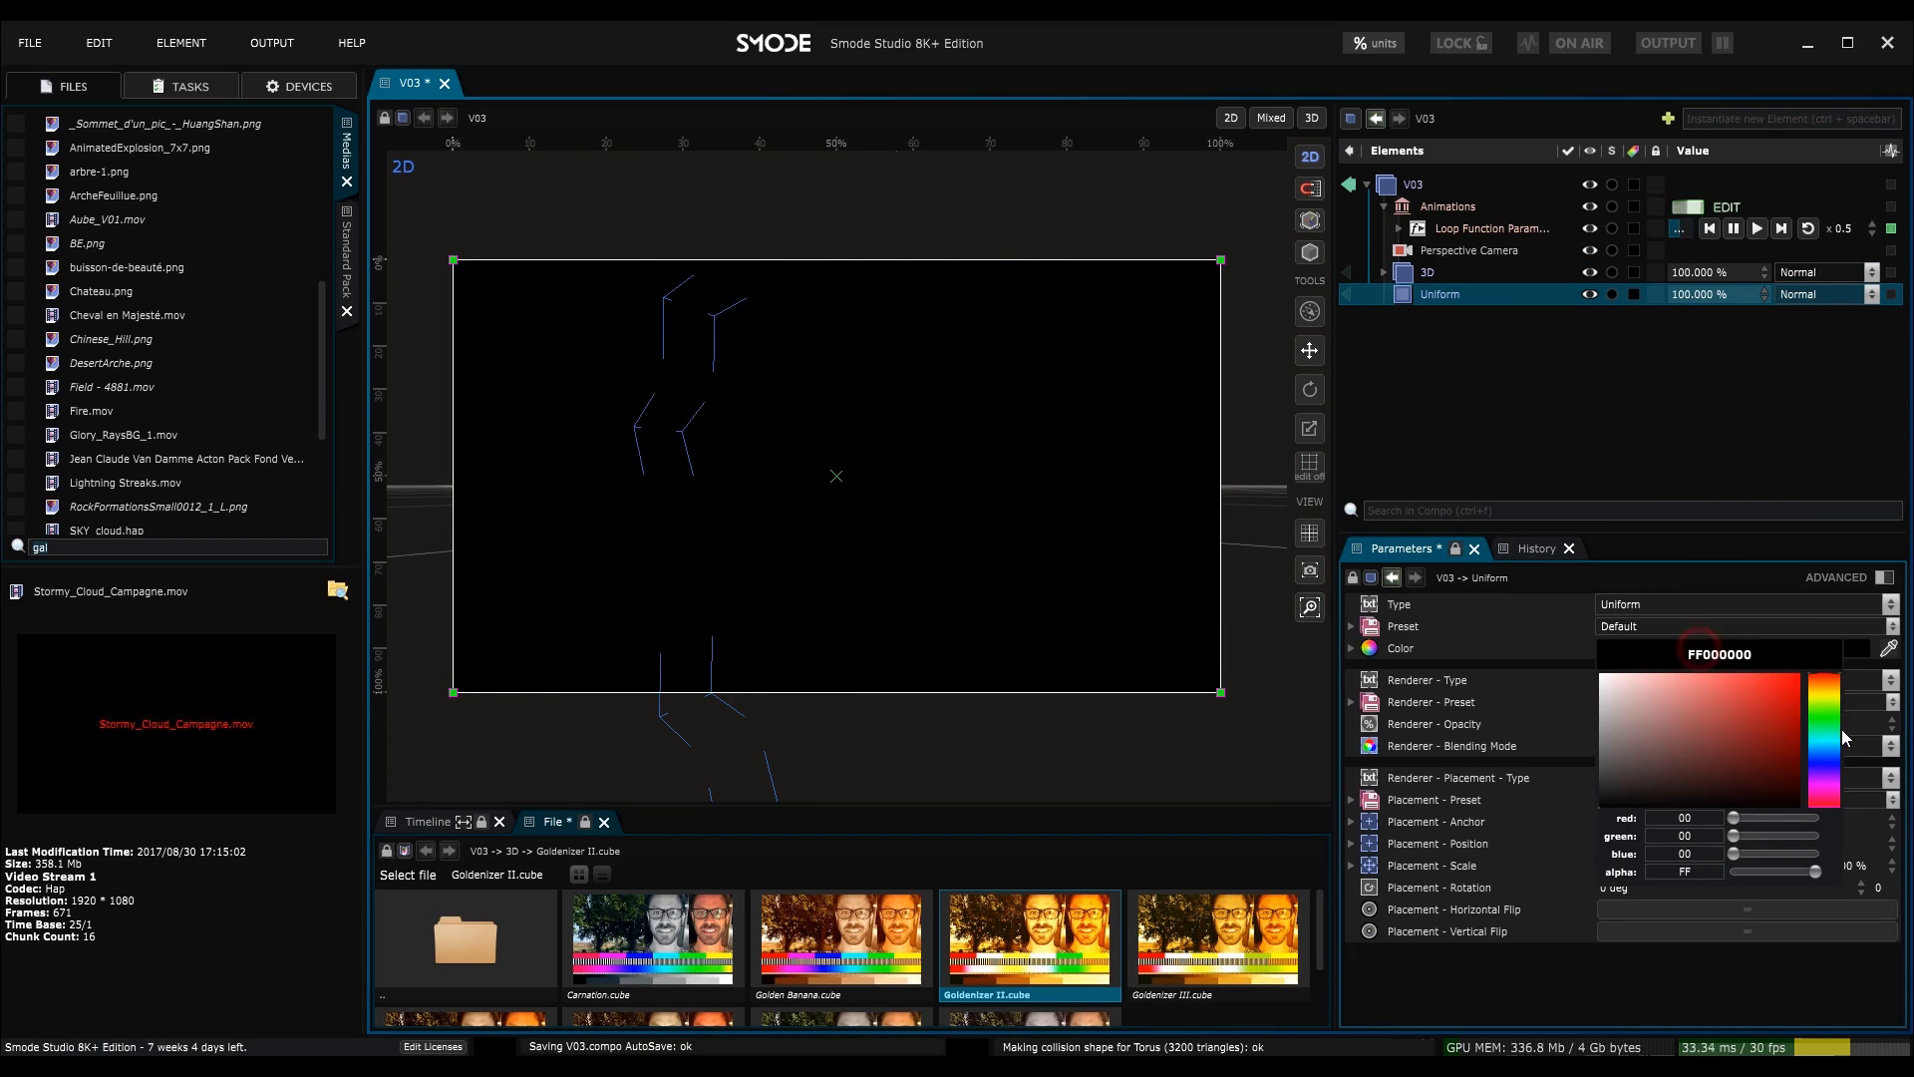
pyautogui.moveTo(1819, 760); pyautogui.dragTo(1821, 760)
pyautogui.moveTo(1682, 682); pyautogui.dragTo(1720, 686)
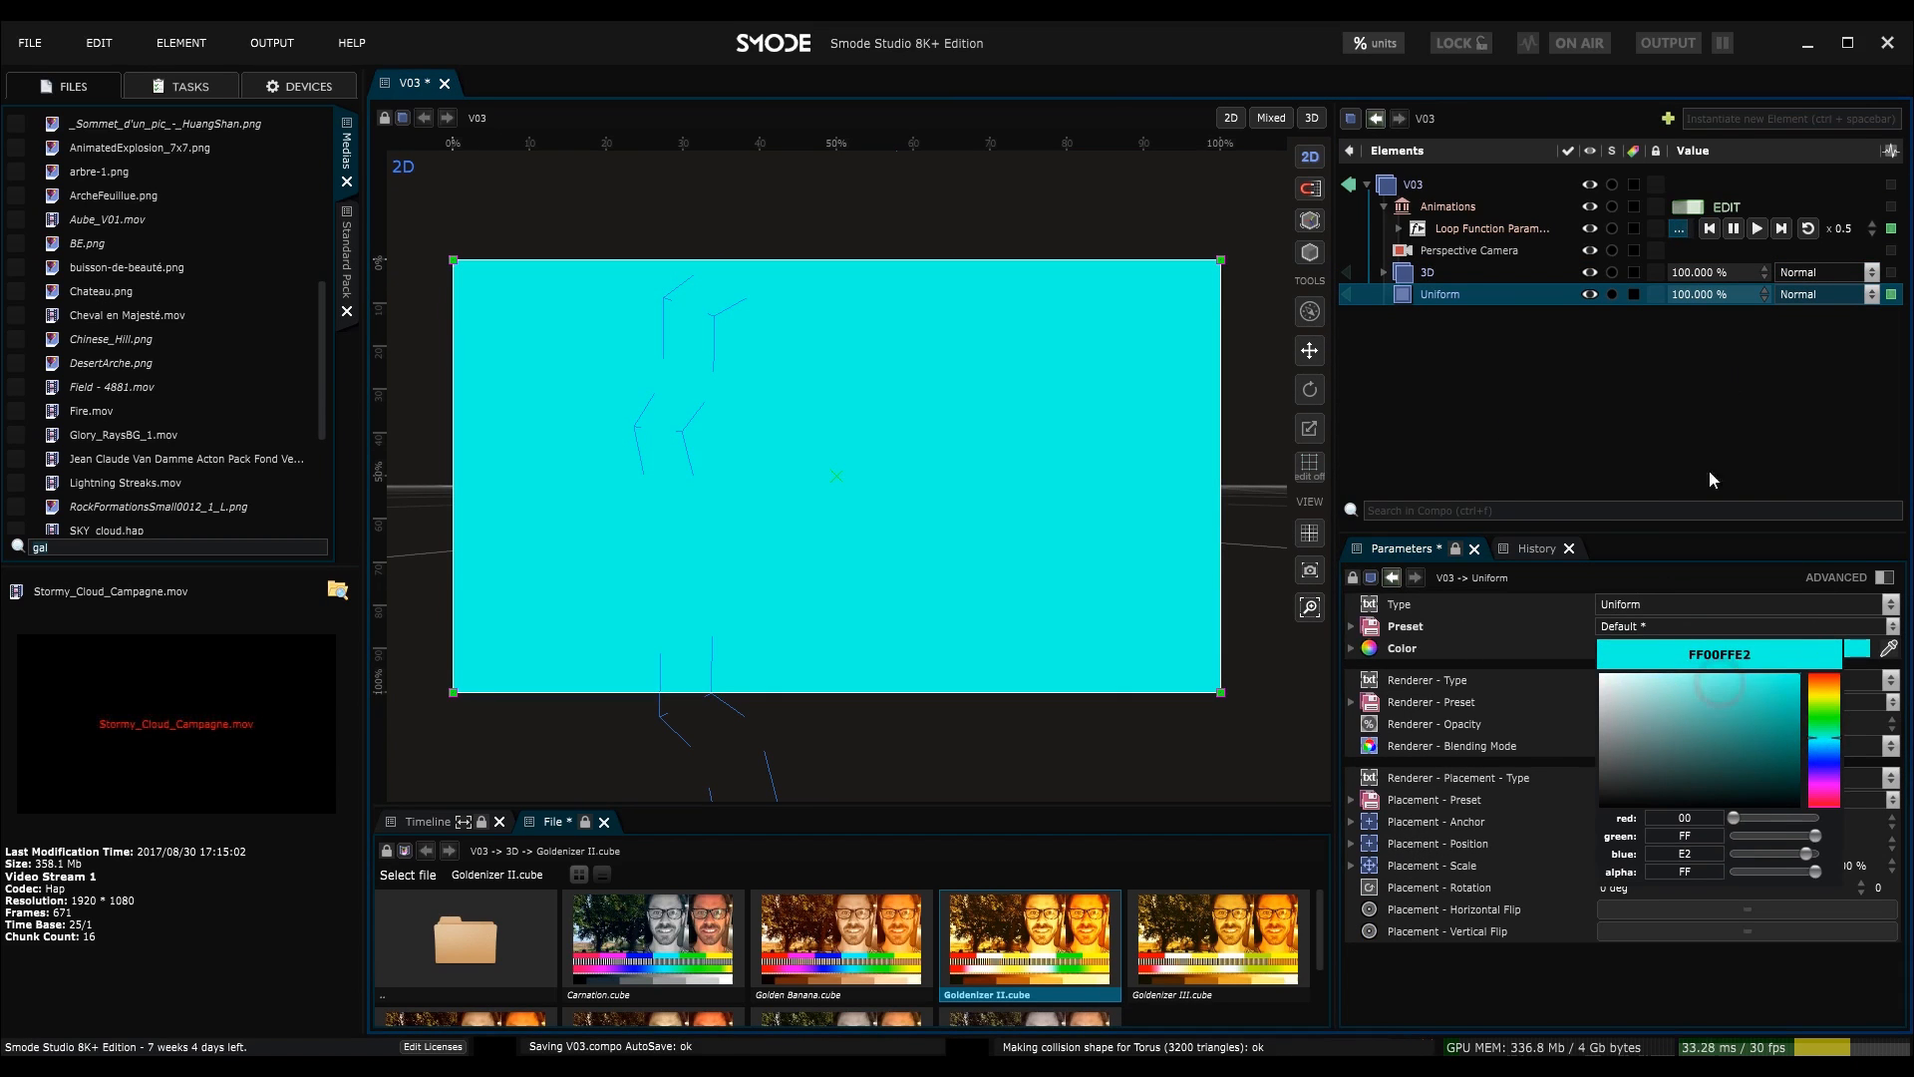
pyautogui.click(1807, 293)
pyautogui.click(1834, 513)
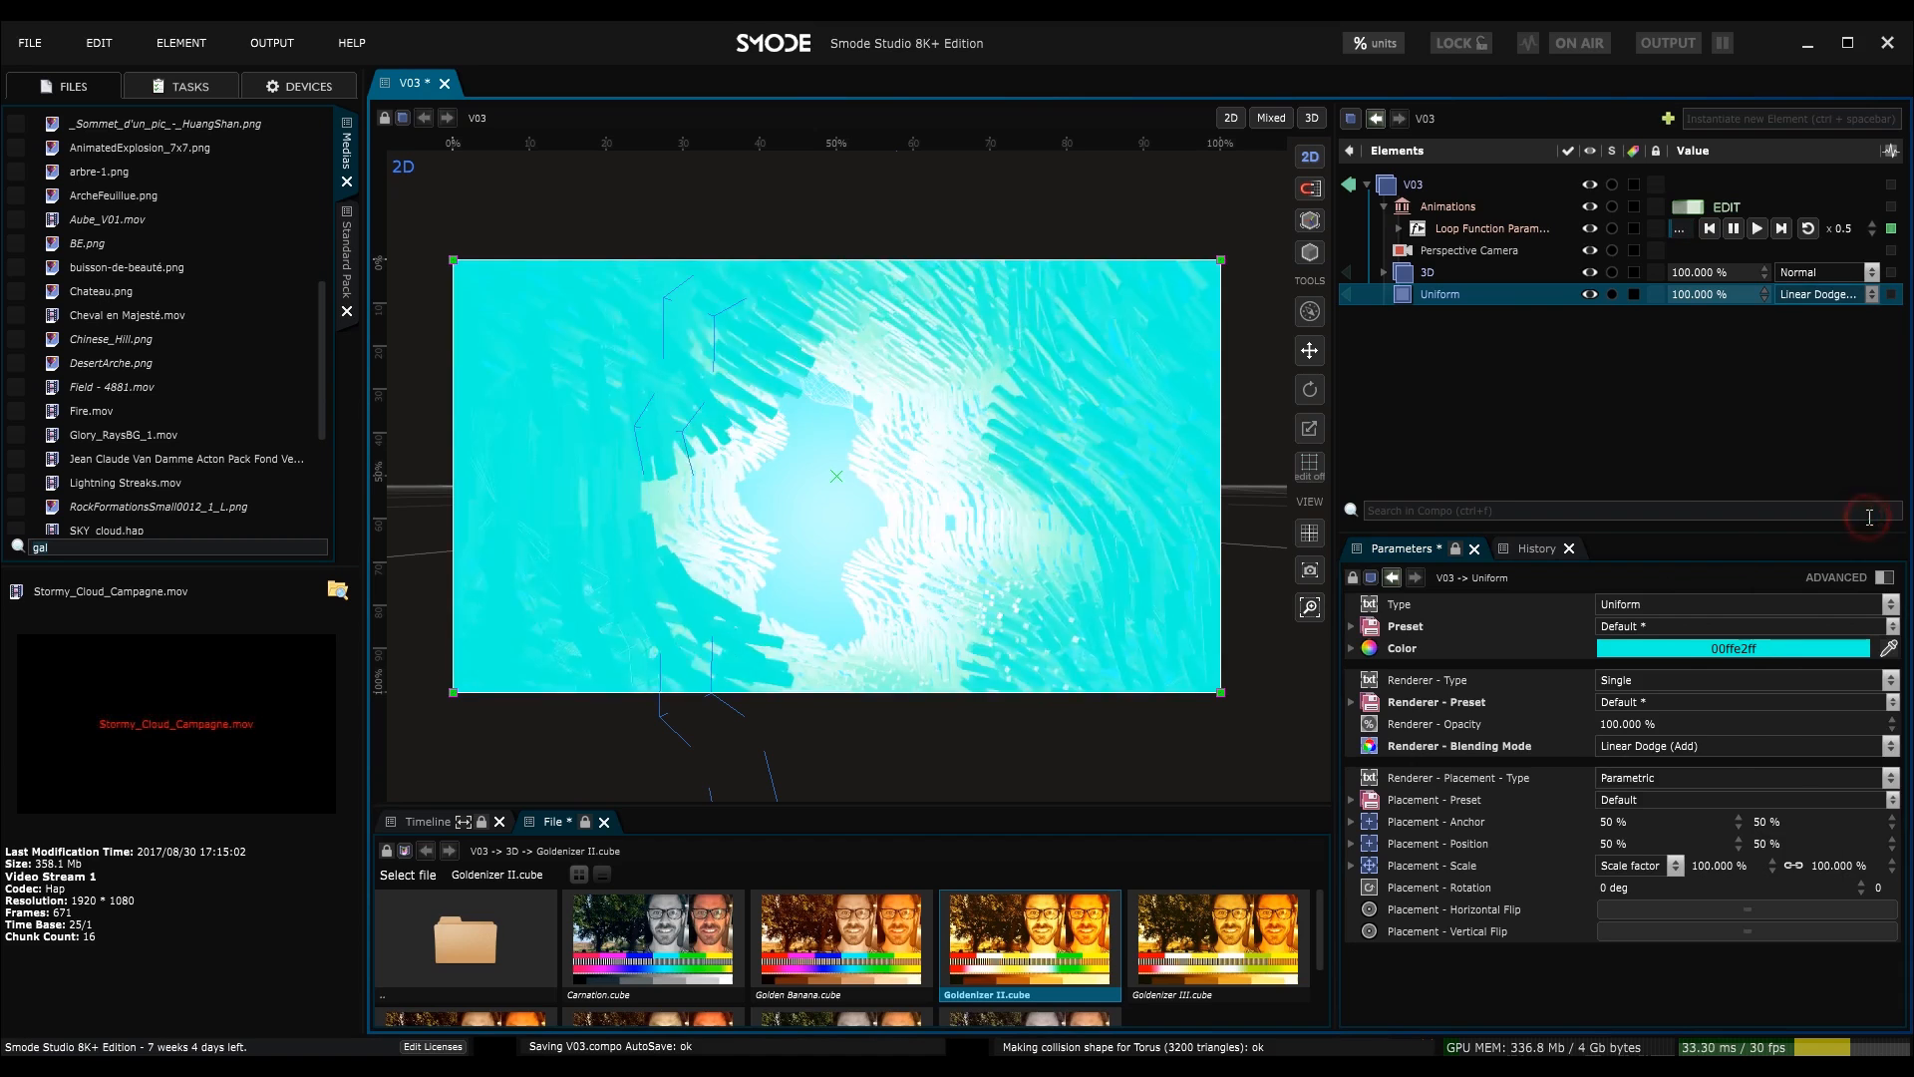
# - Add a Depth Mask to the Uniform layer, using V03 -> 3D as its depth map
pyautogui.rightClick(1424, 303)
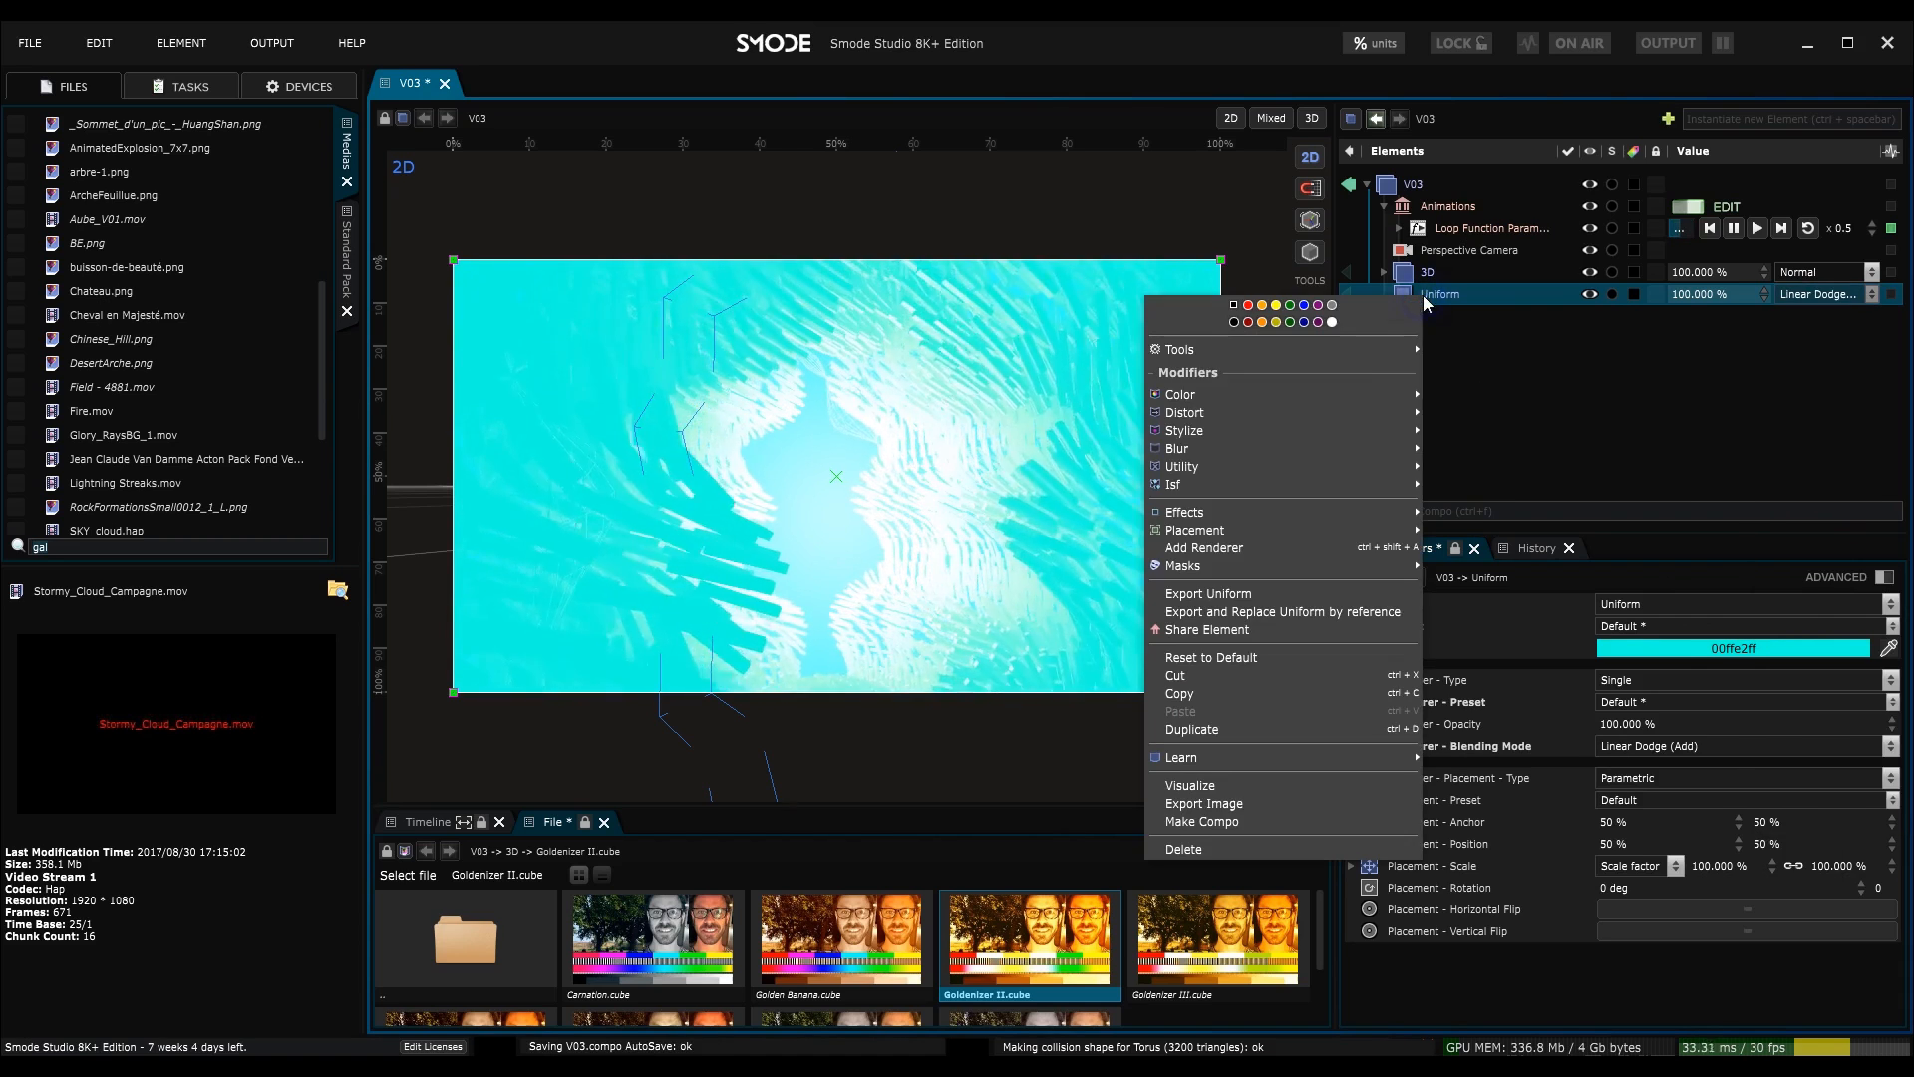
pyautogui.moveTo(1258, 561)
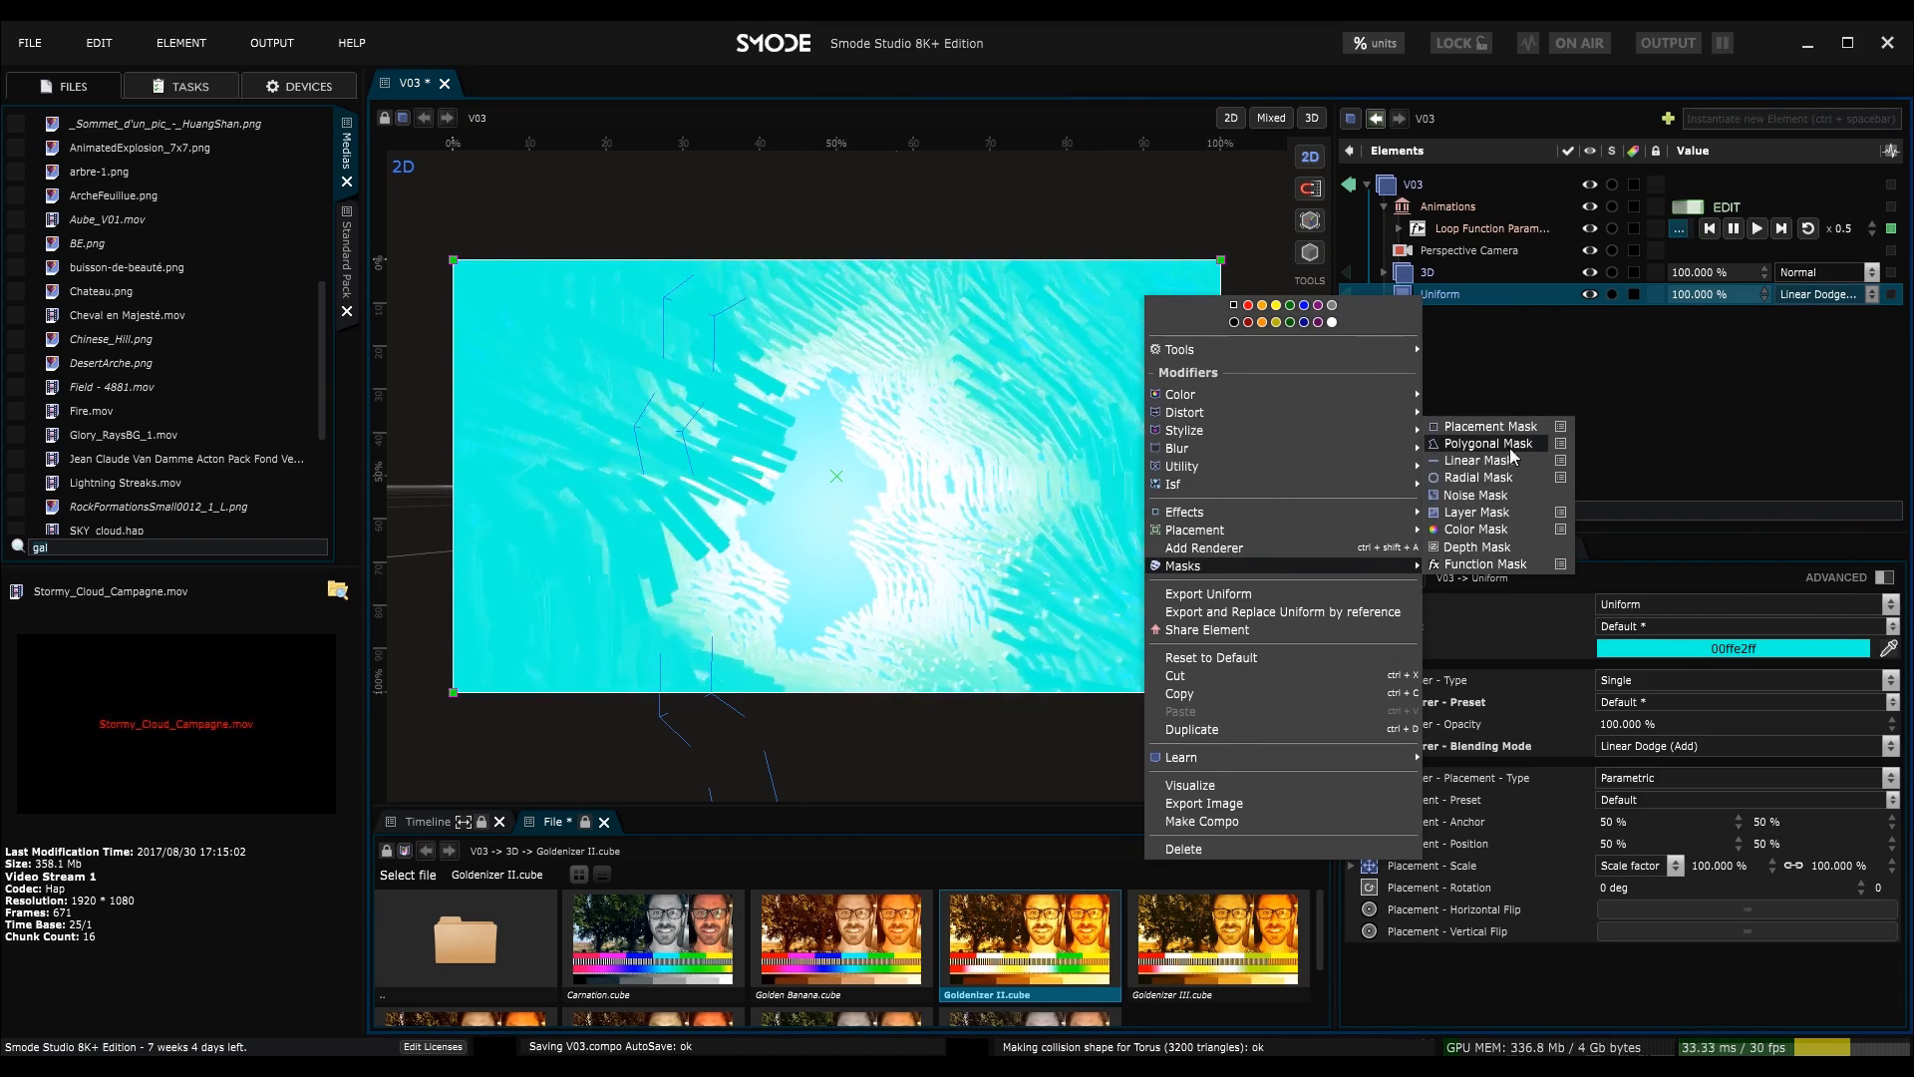
pyautogui.click(1480, 547)
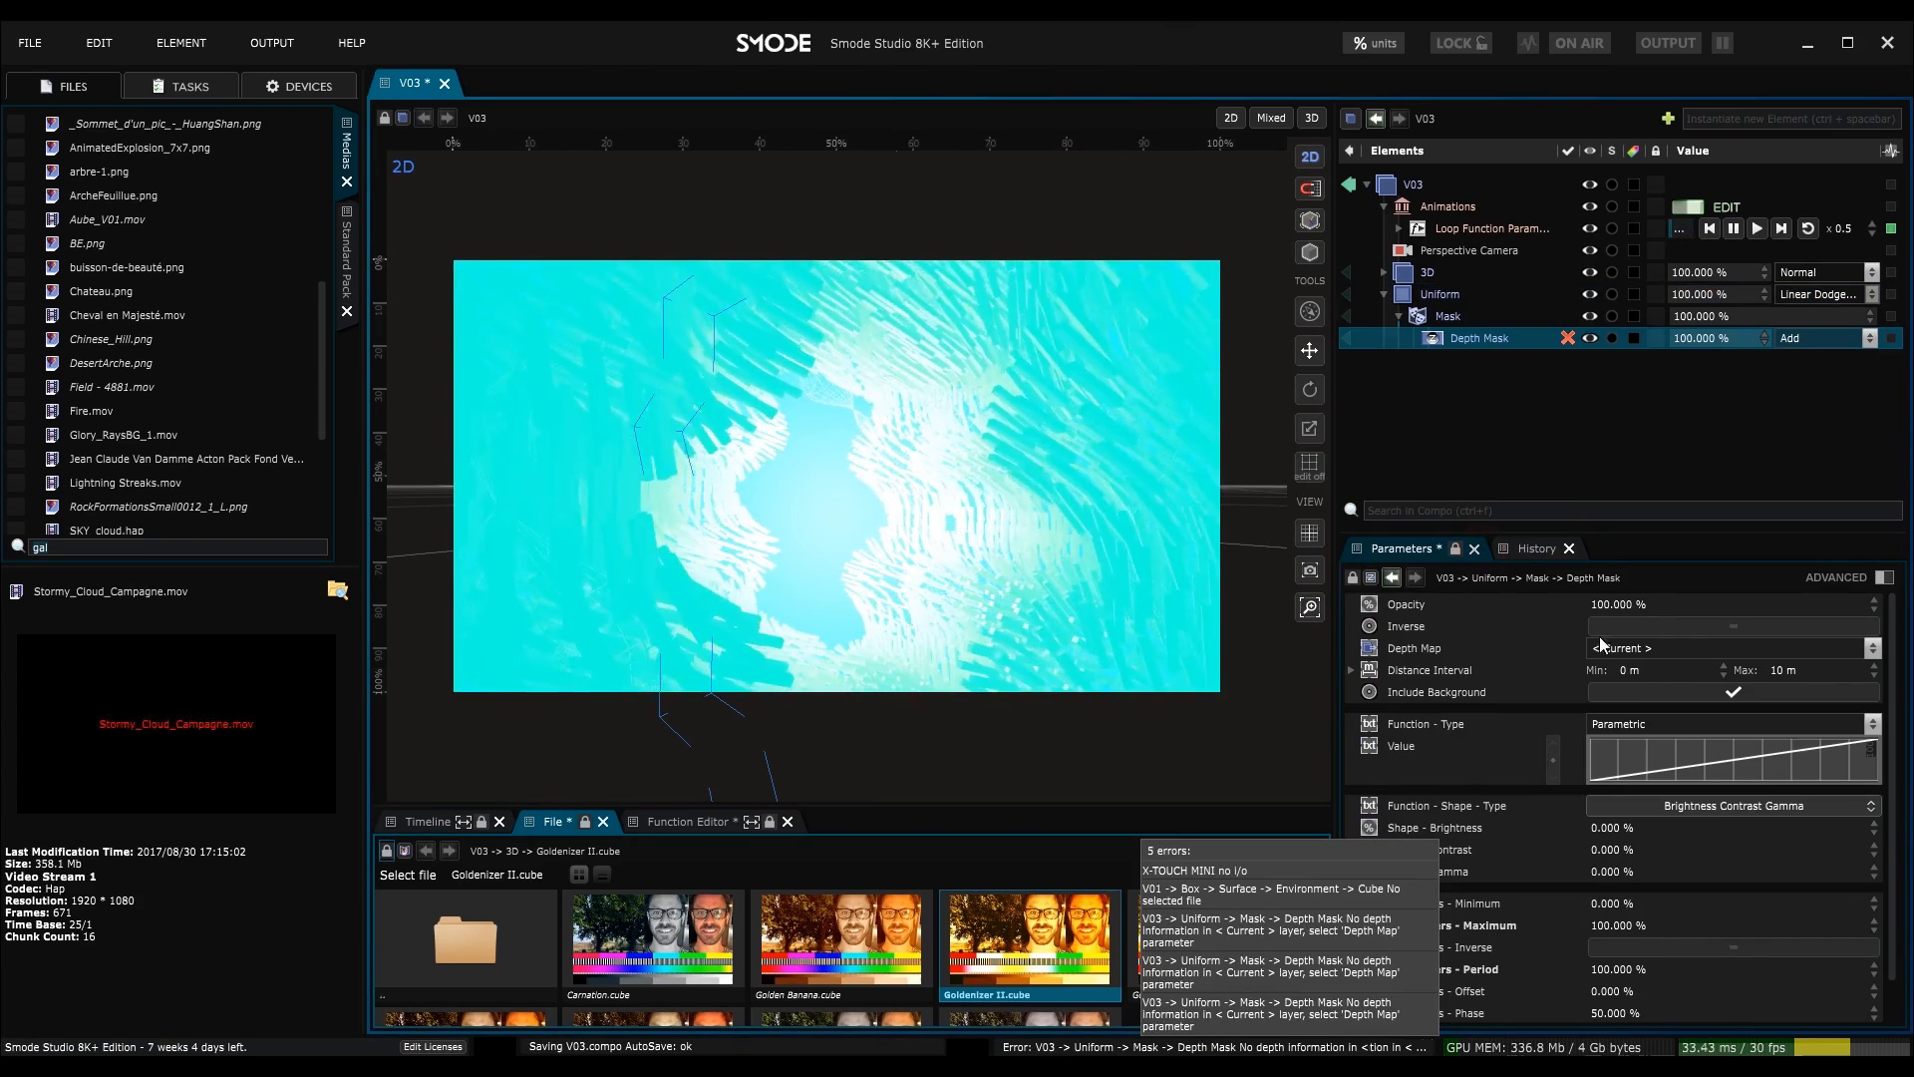
pyautogui.moveTo(1571, 342)
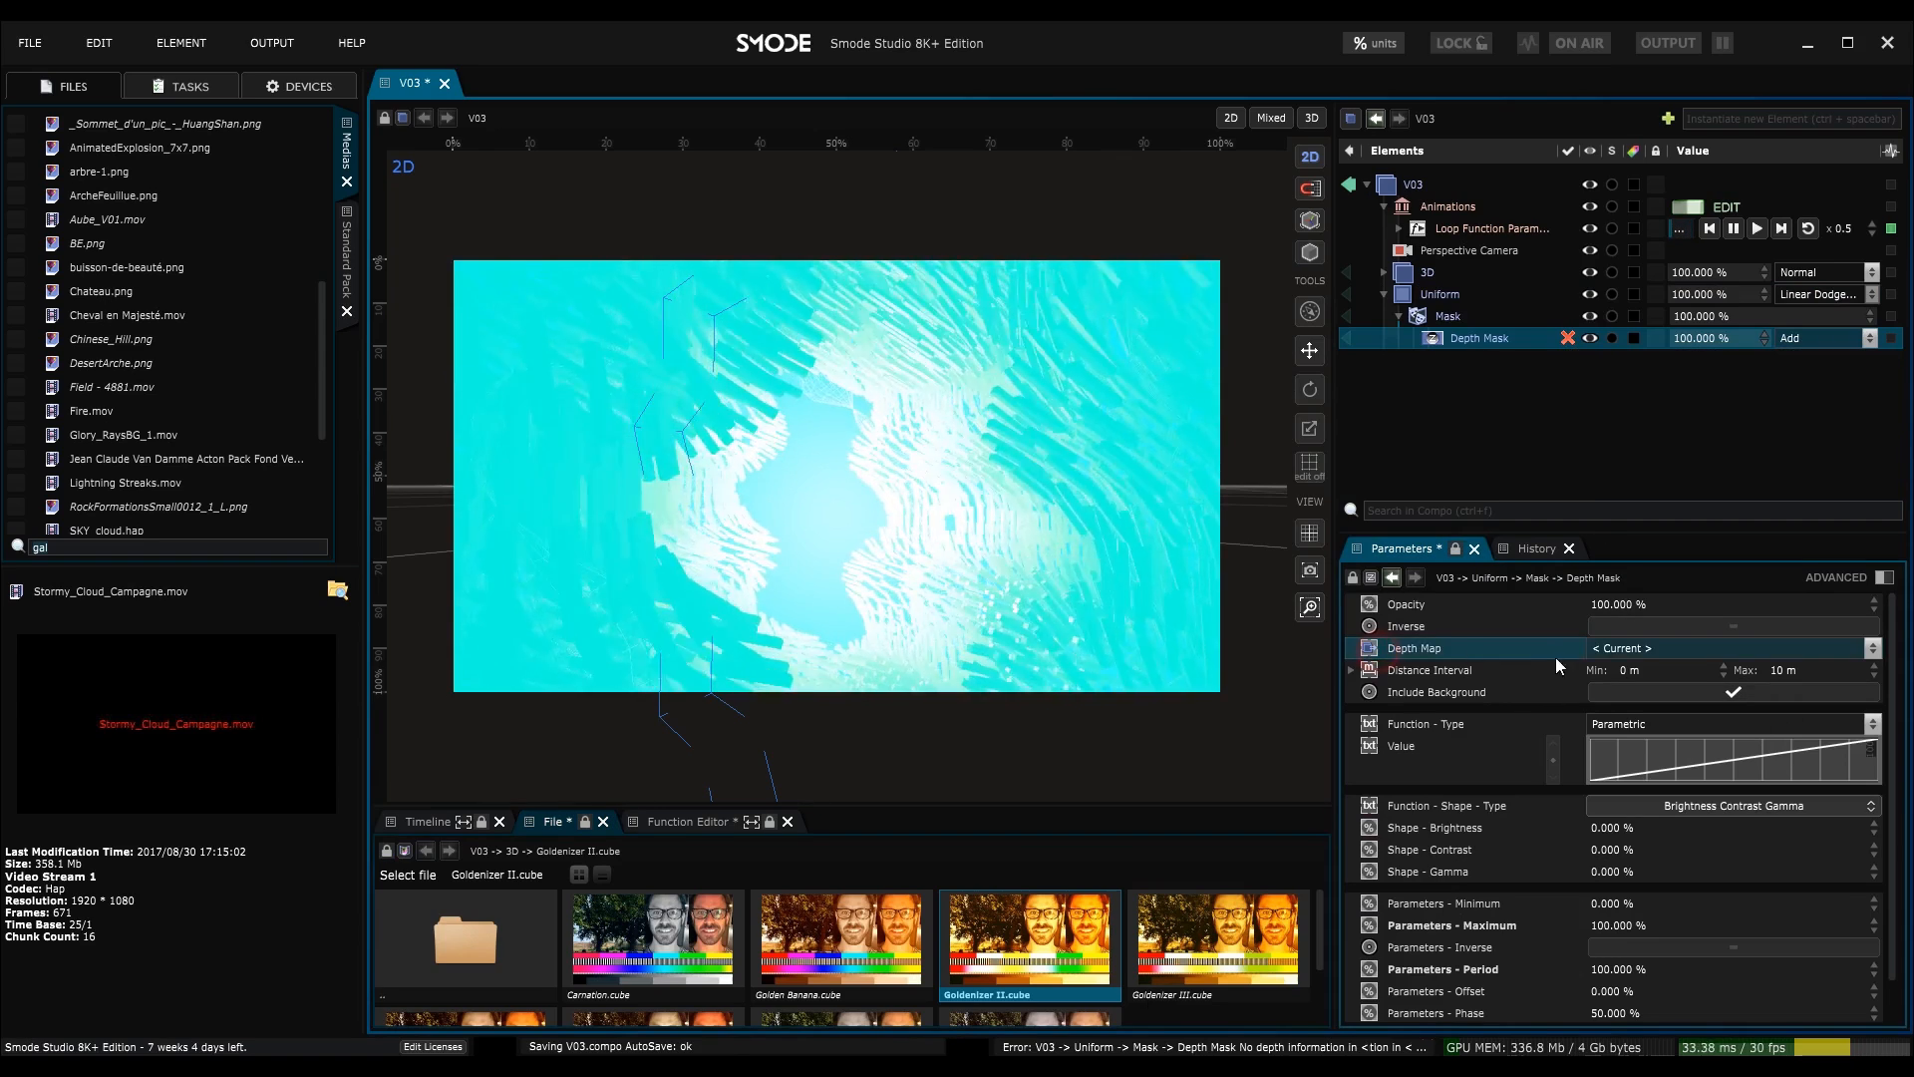
pyautogui.click(1631, 655)
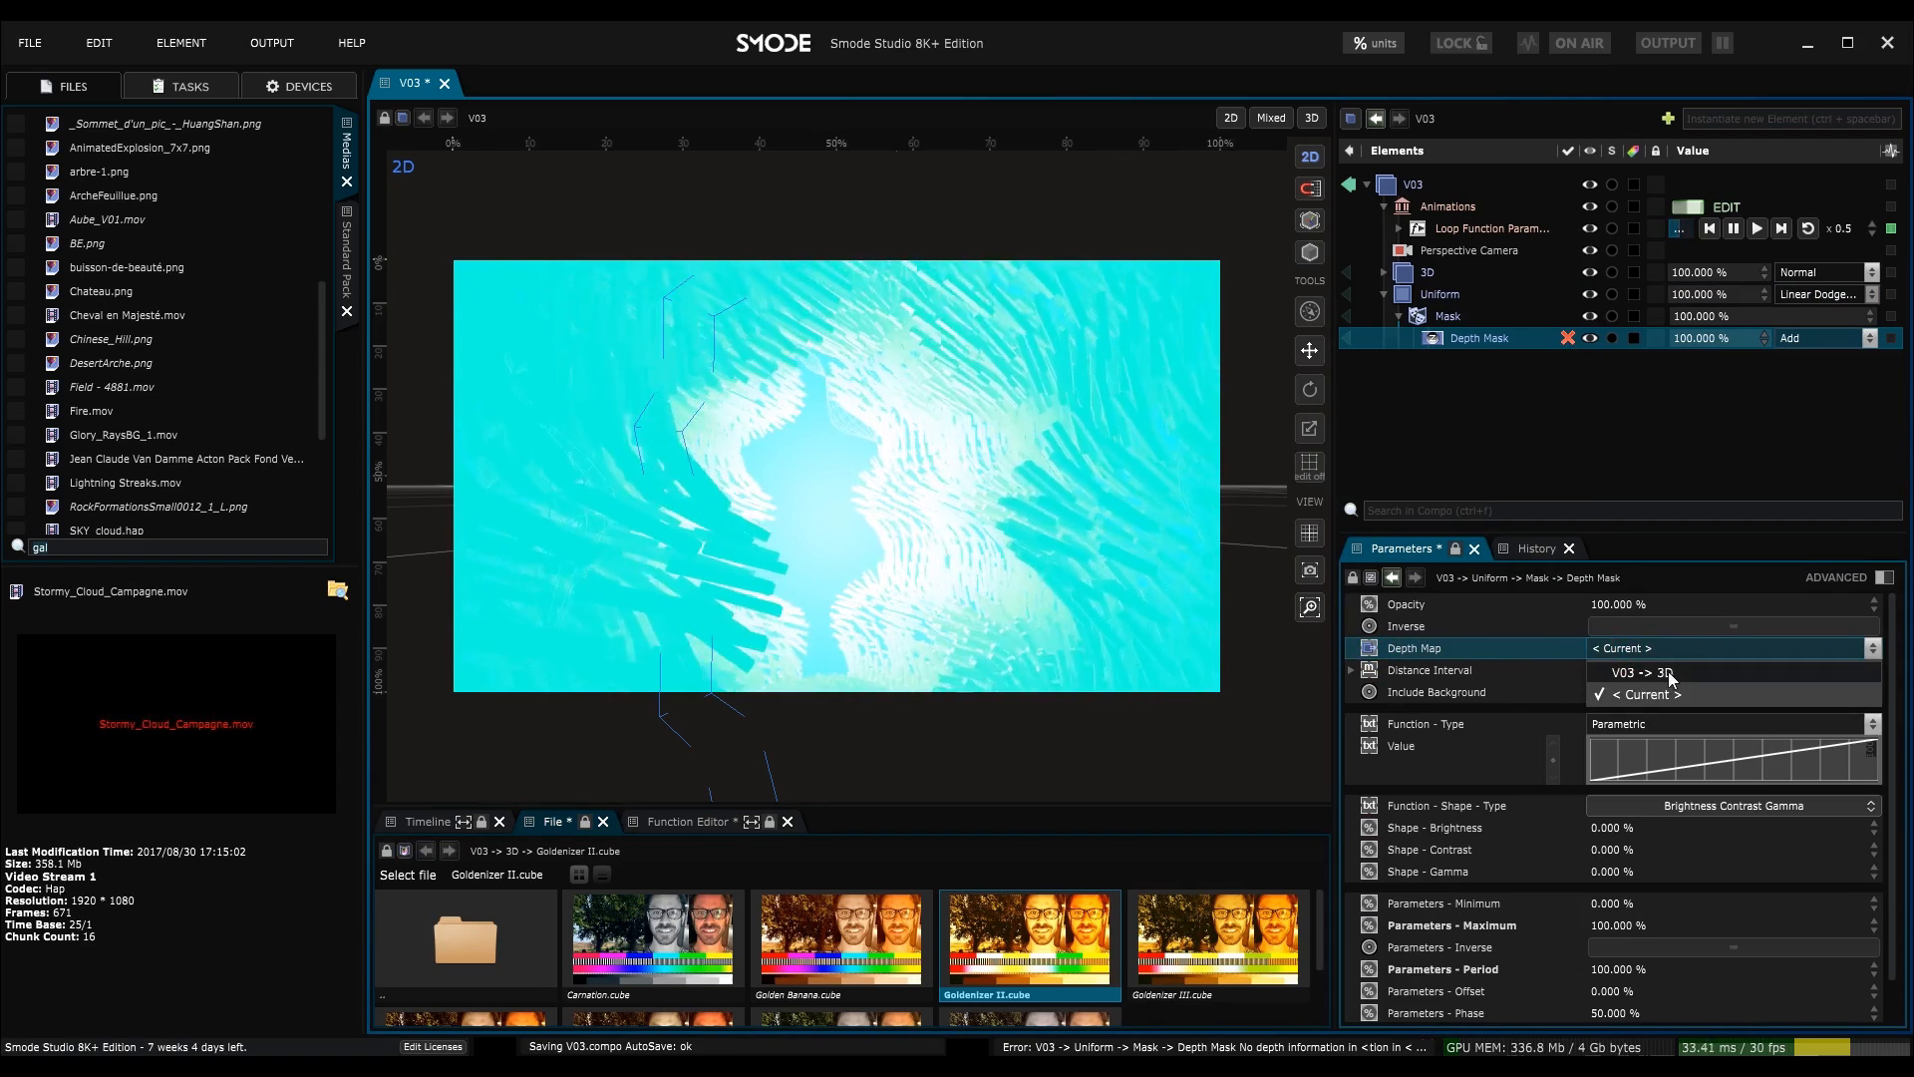
pyautogui.click(1672, 677)
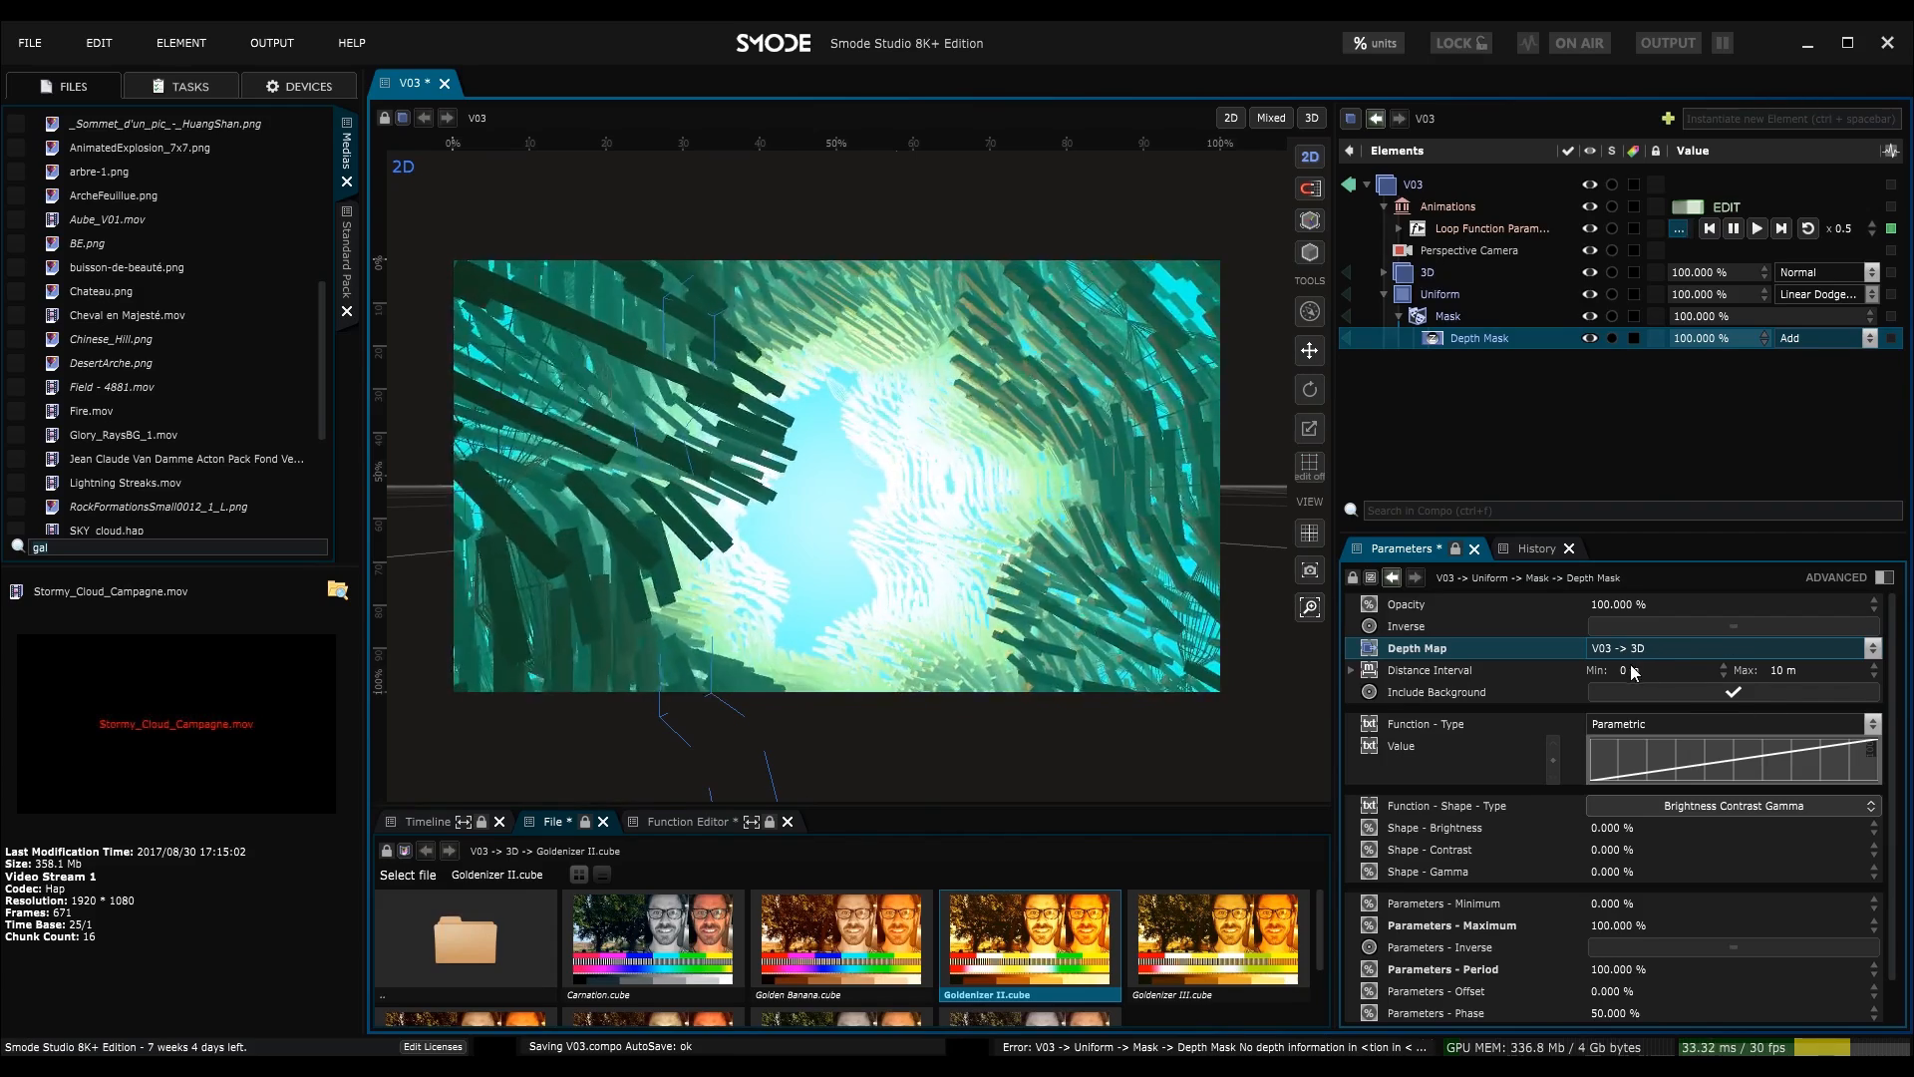
# - Set the Depth Mask's maximum distance to 4.378 m and invert the mask
pyautogui.click(1624, 672)
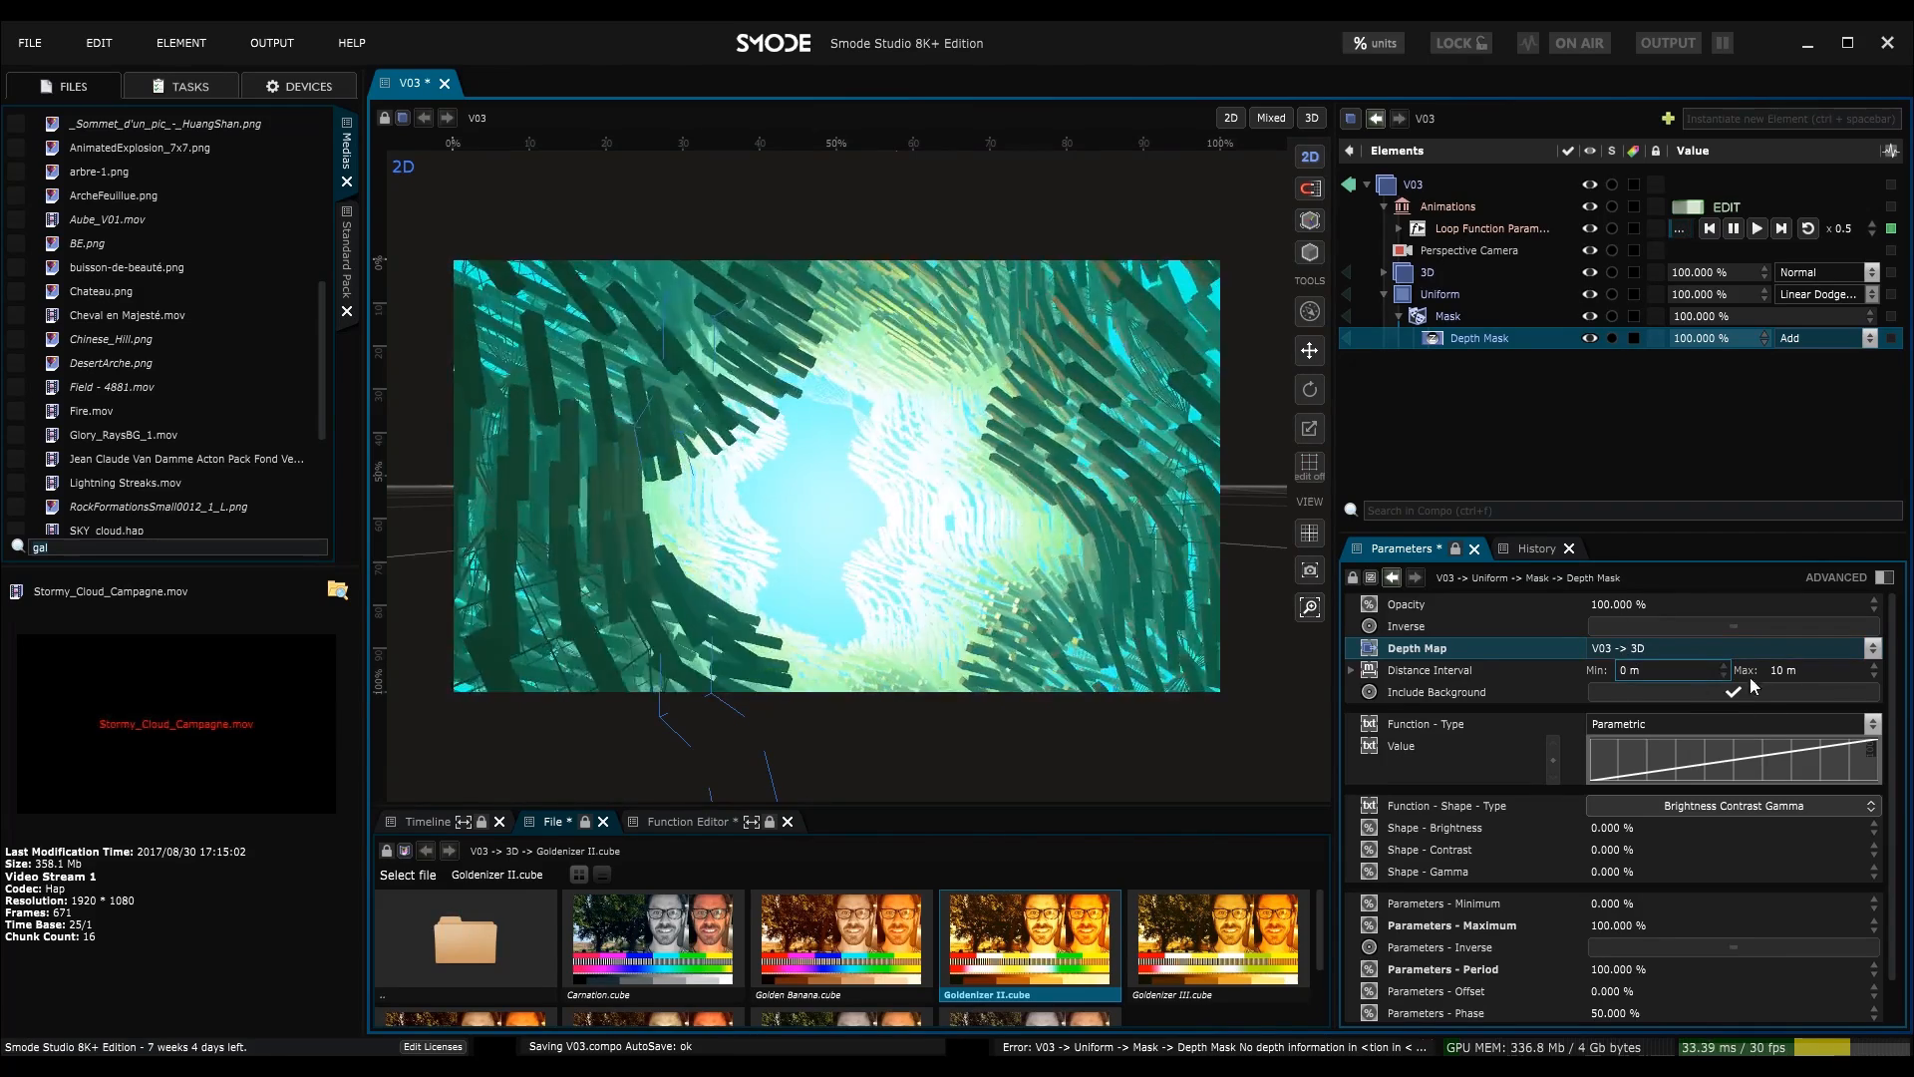
pyautogui.moveTo(1784, 672); pyautogui.dragTo(1795, 723)
pyautogui.click(1675, 627)
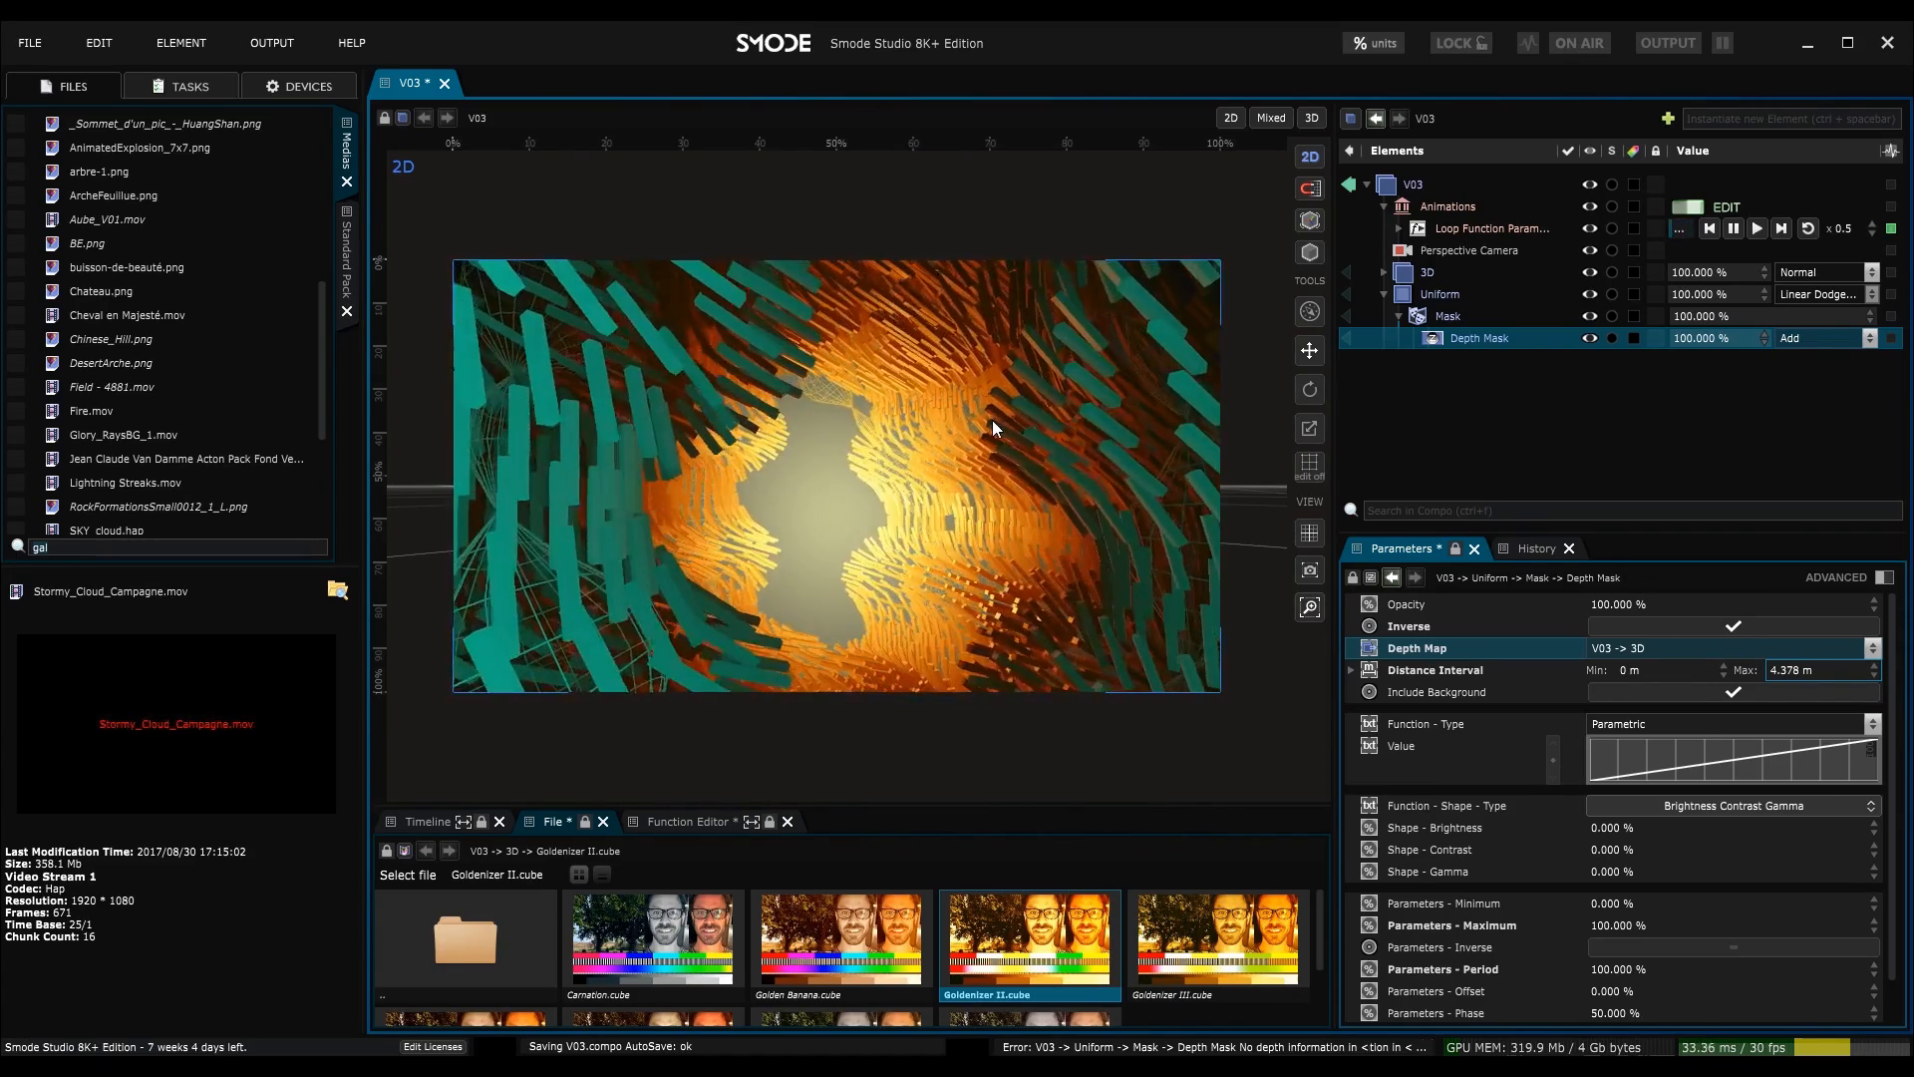
# - Add a second renderer to the 3D sub-composition, and scale the first Parametric one to about 46 by 54 percent, rotated about 89 degrees
pyautogui.doubleClick(1405, 277)
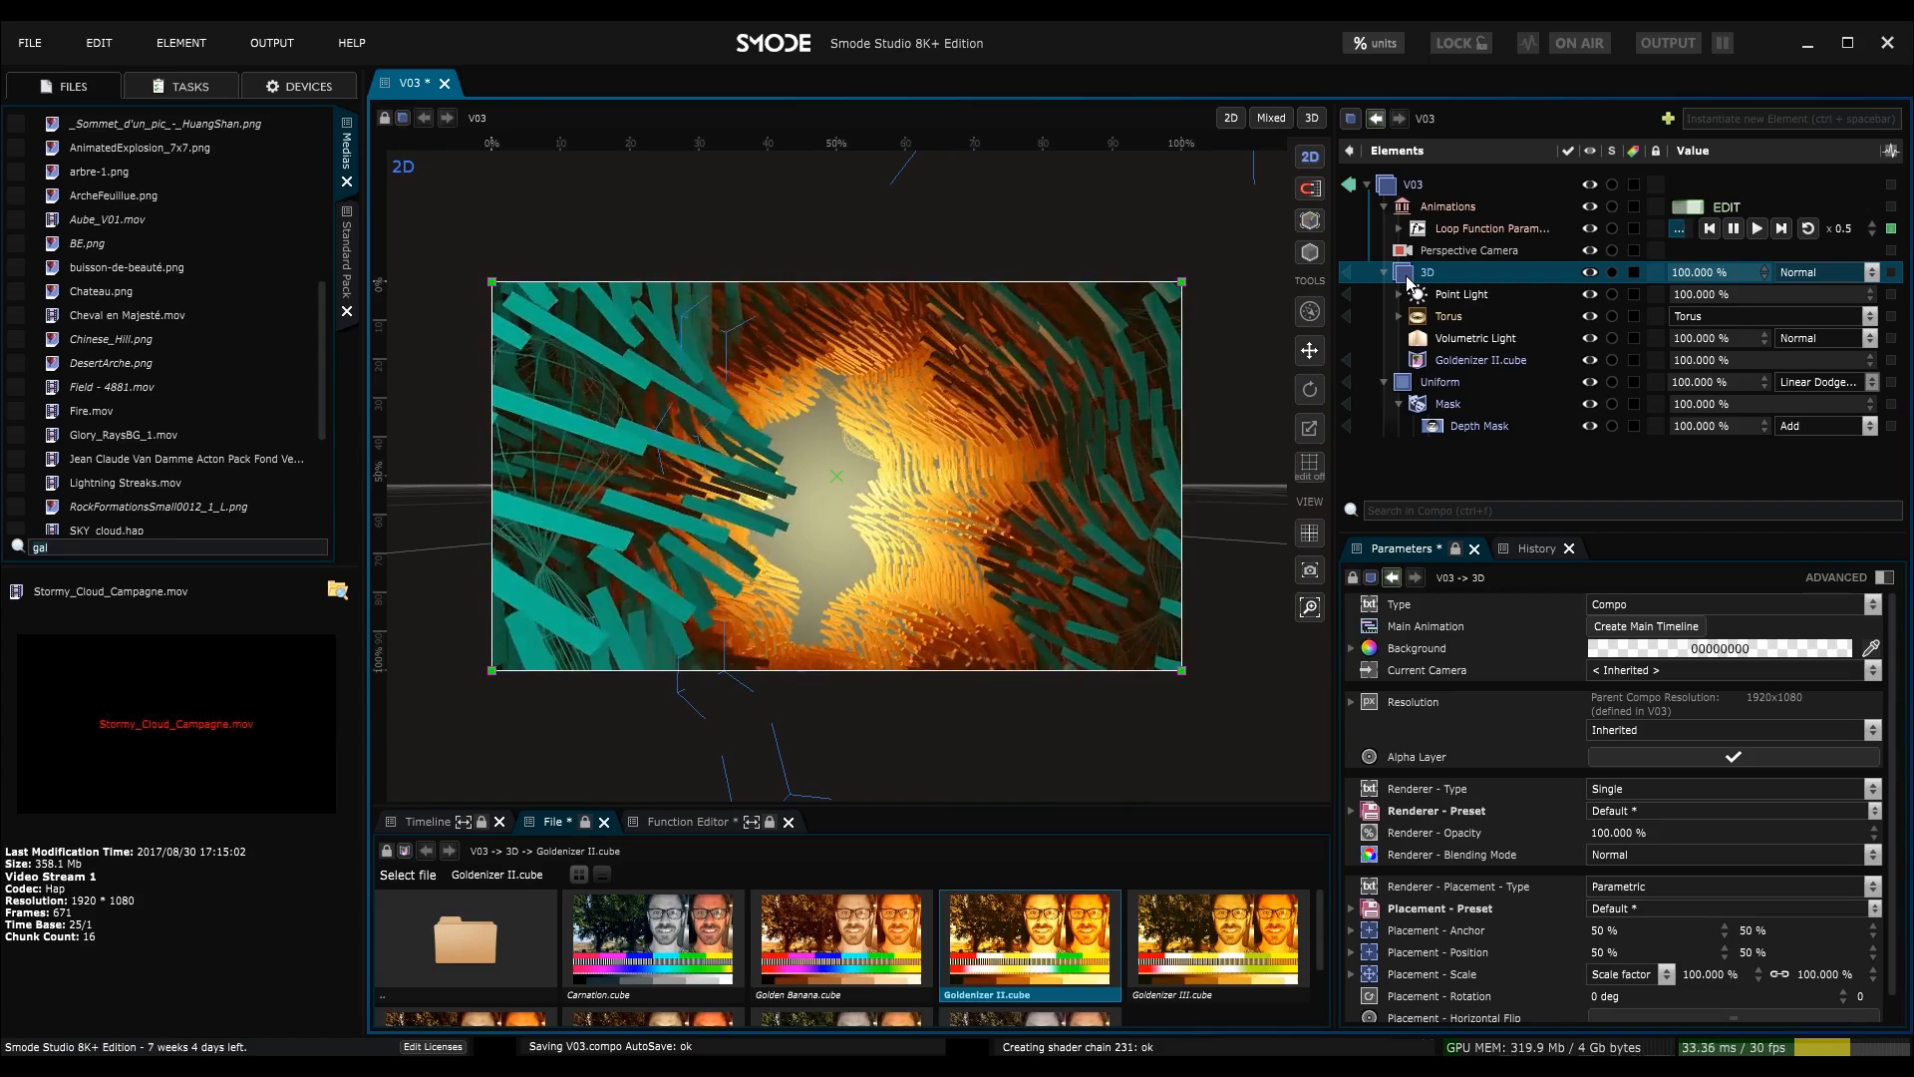
pyautogui.hotkey('ctrl', 'shift', 'a')
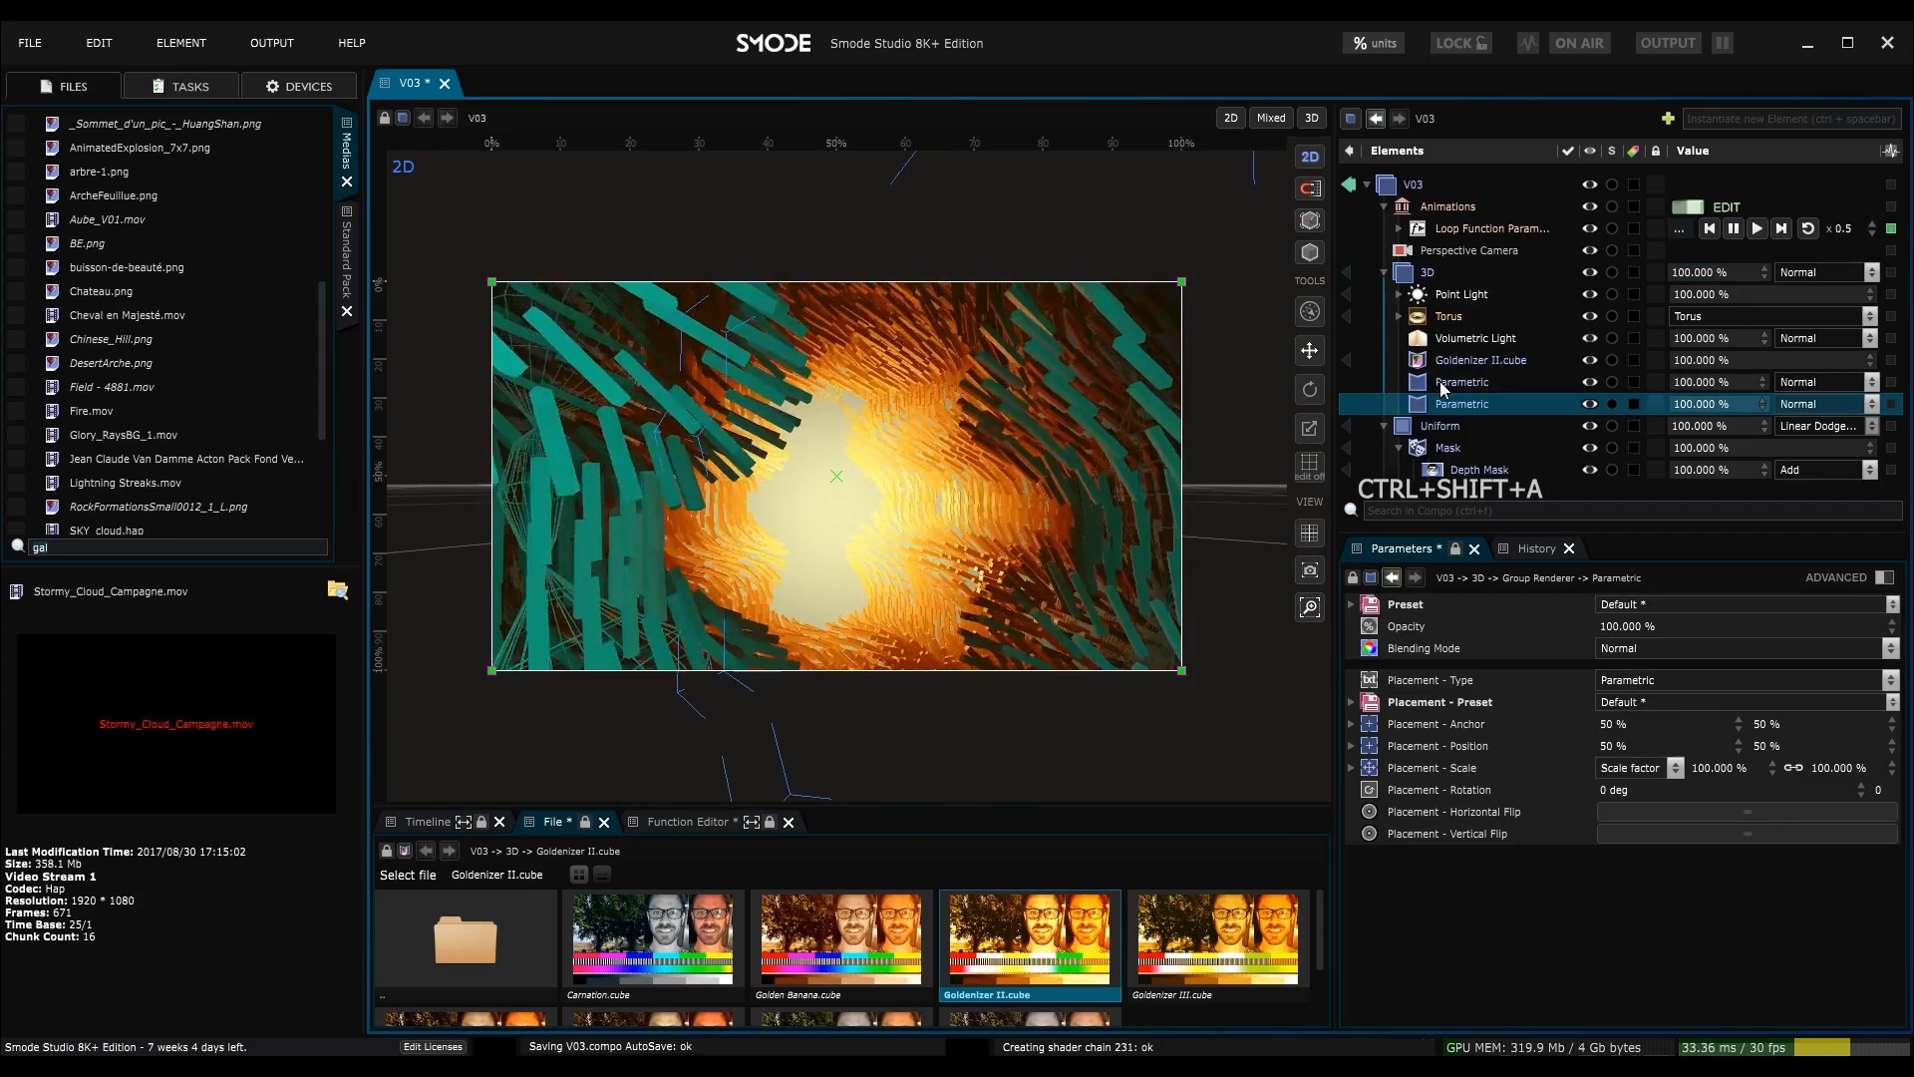
pyautogui.click(1440, 381)
pyautogui.moveTo(1181, 282); pyautogui.dragTo(876, 373)
pyautogui.moveTo(827, 433); pyautogui.dragTo(845, 497)
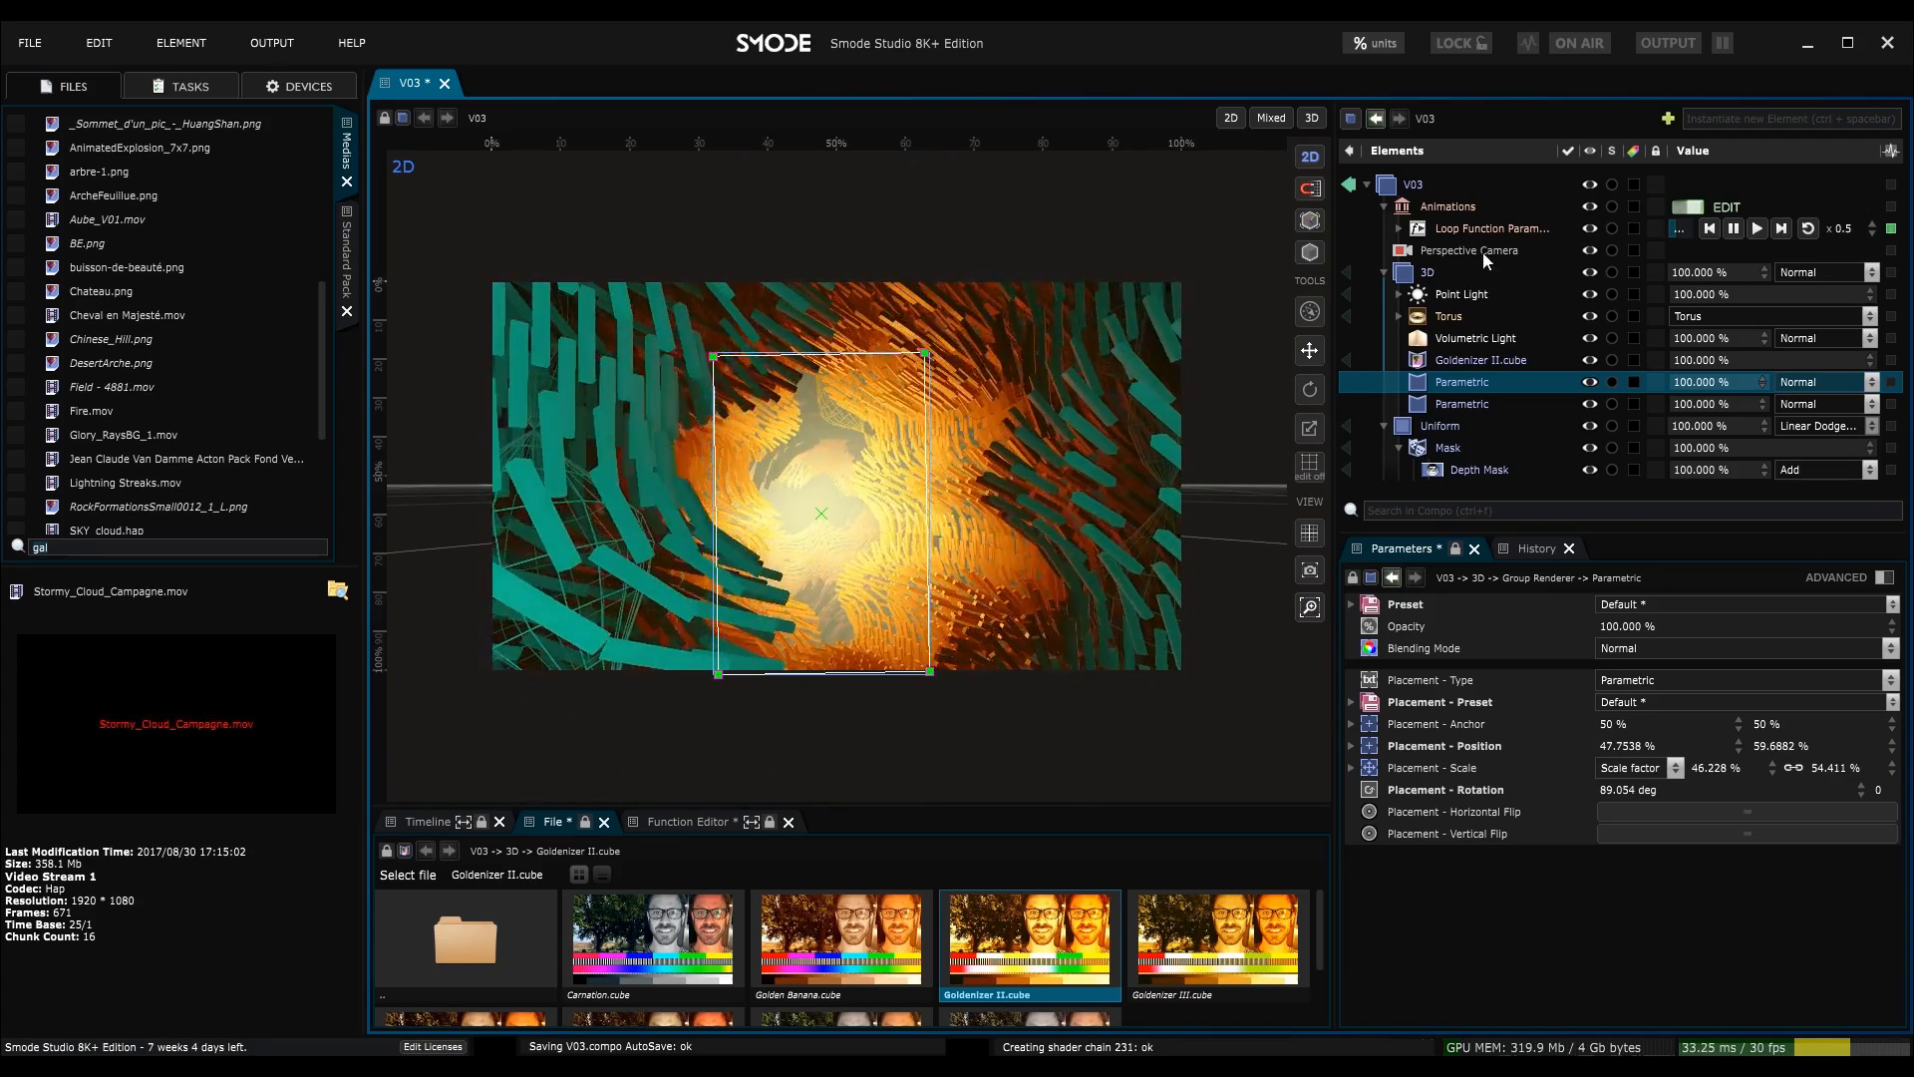
# - Compare the 3D sub-composition's own parameters with those of its two Parametric renderers
pyautogui.click(1428, 275)
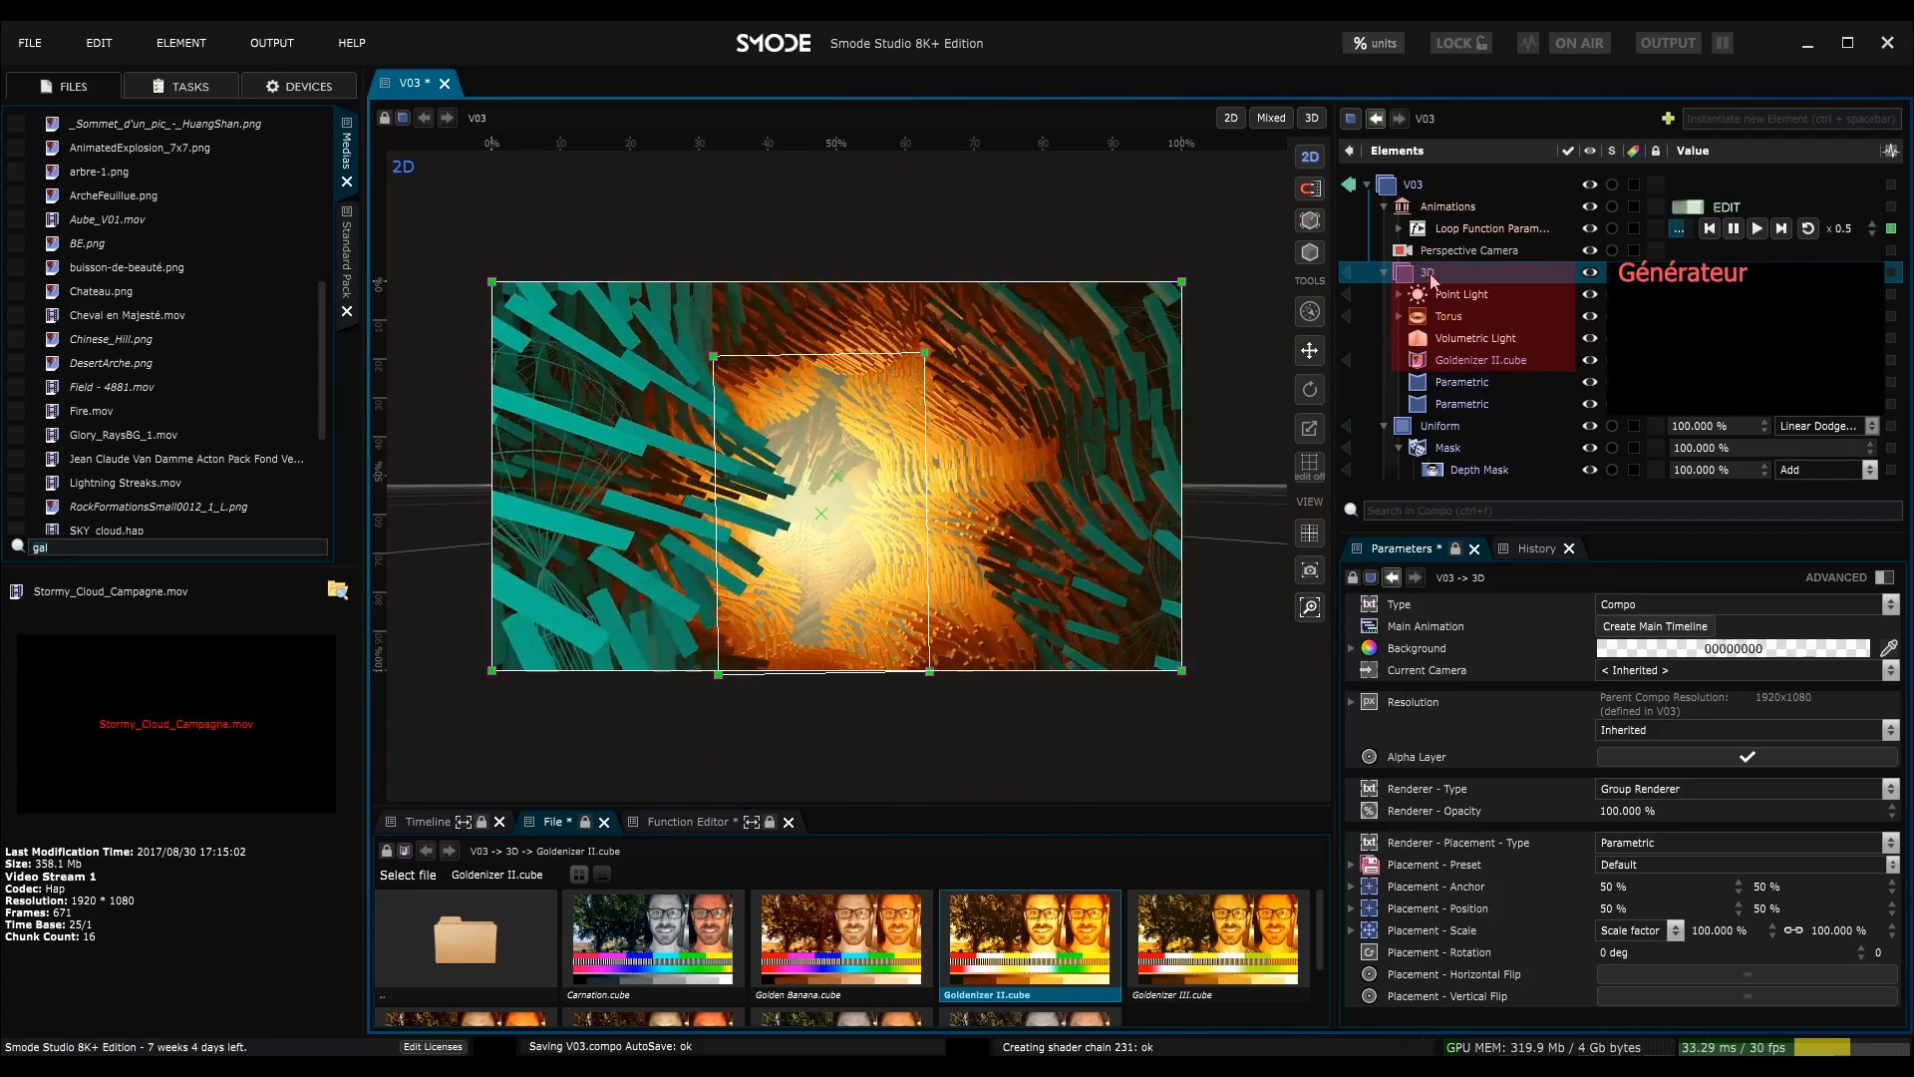
pyautogui.click(1438, 386)
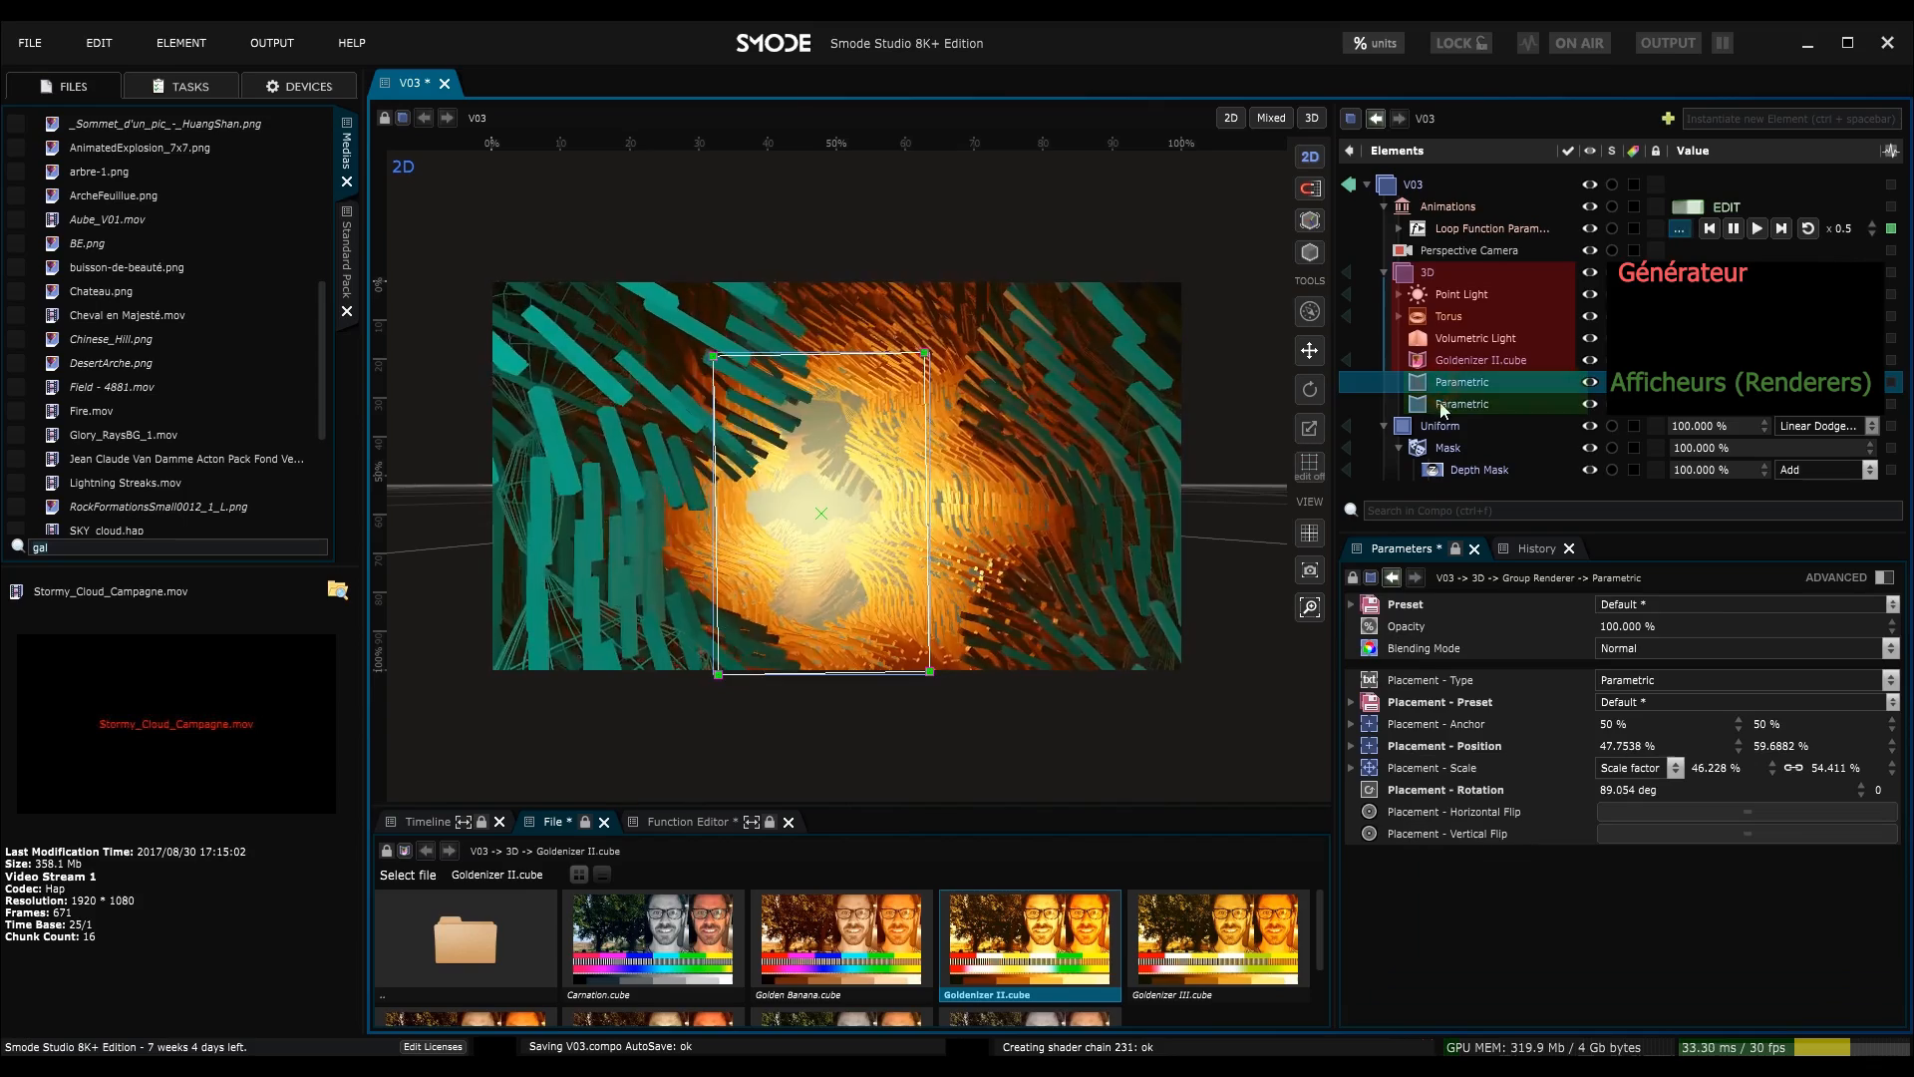
pyautogui.click(1444, 409)
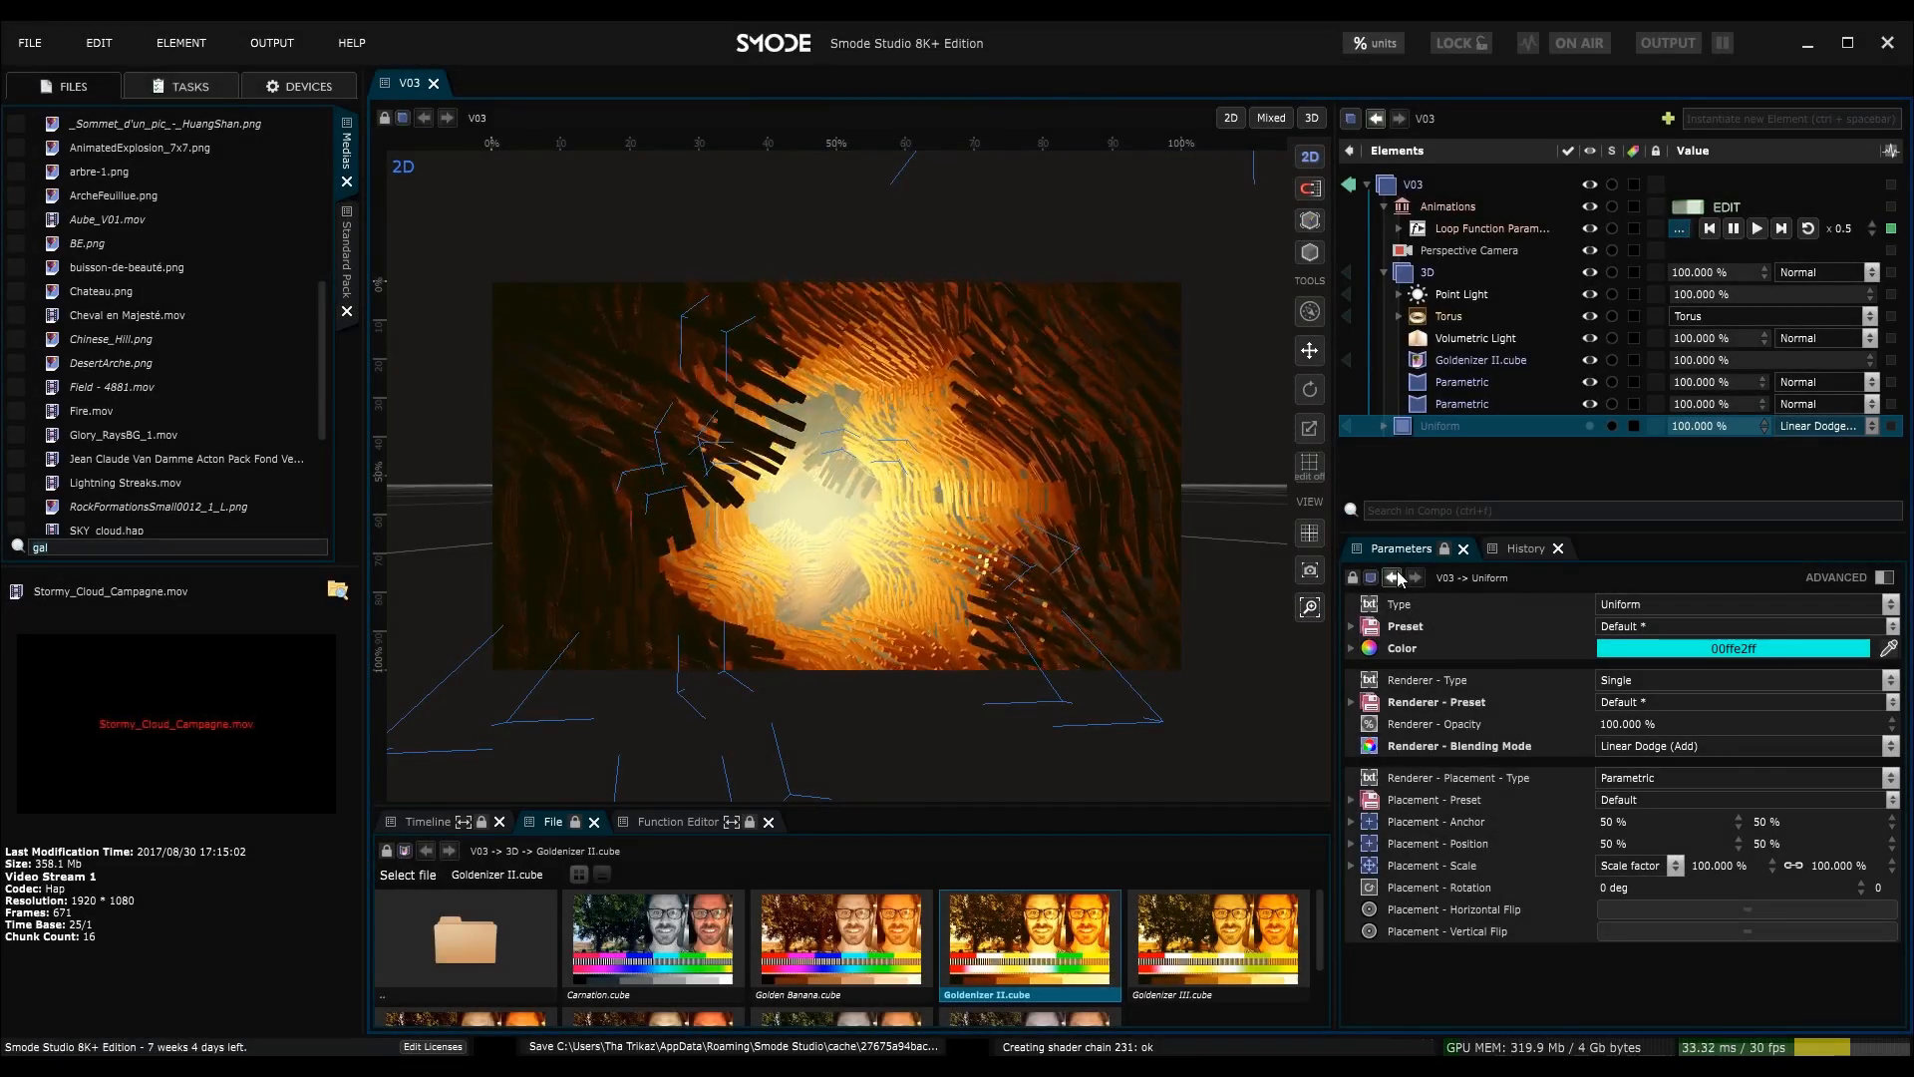
# - Add Snow II preset particles to the 3D sub-composition and look through their modifiers and renderer
pyautogui.click(1425, 270)
pyautogui.rightClick(1422, 279)
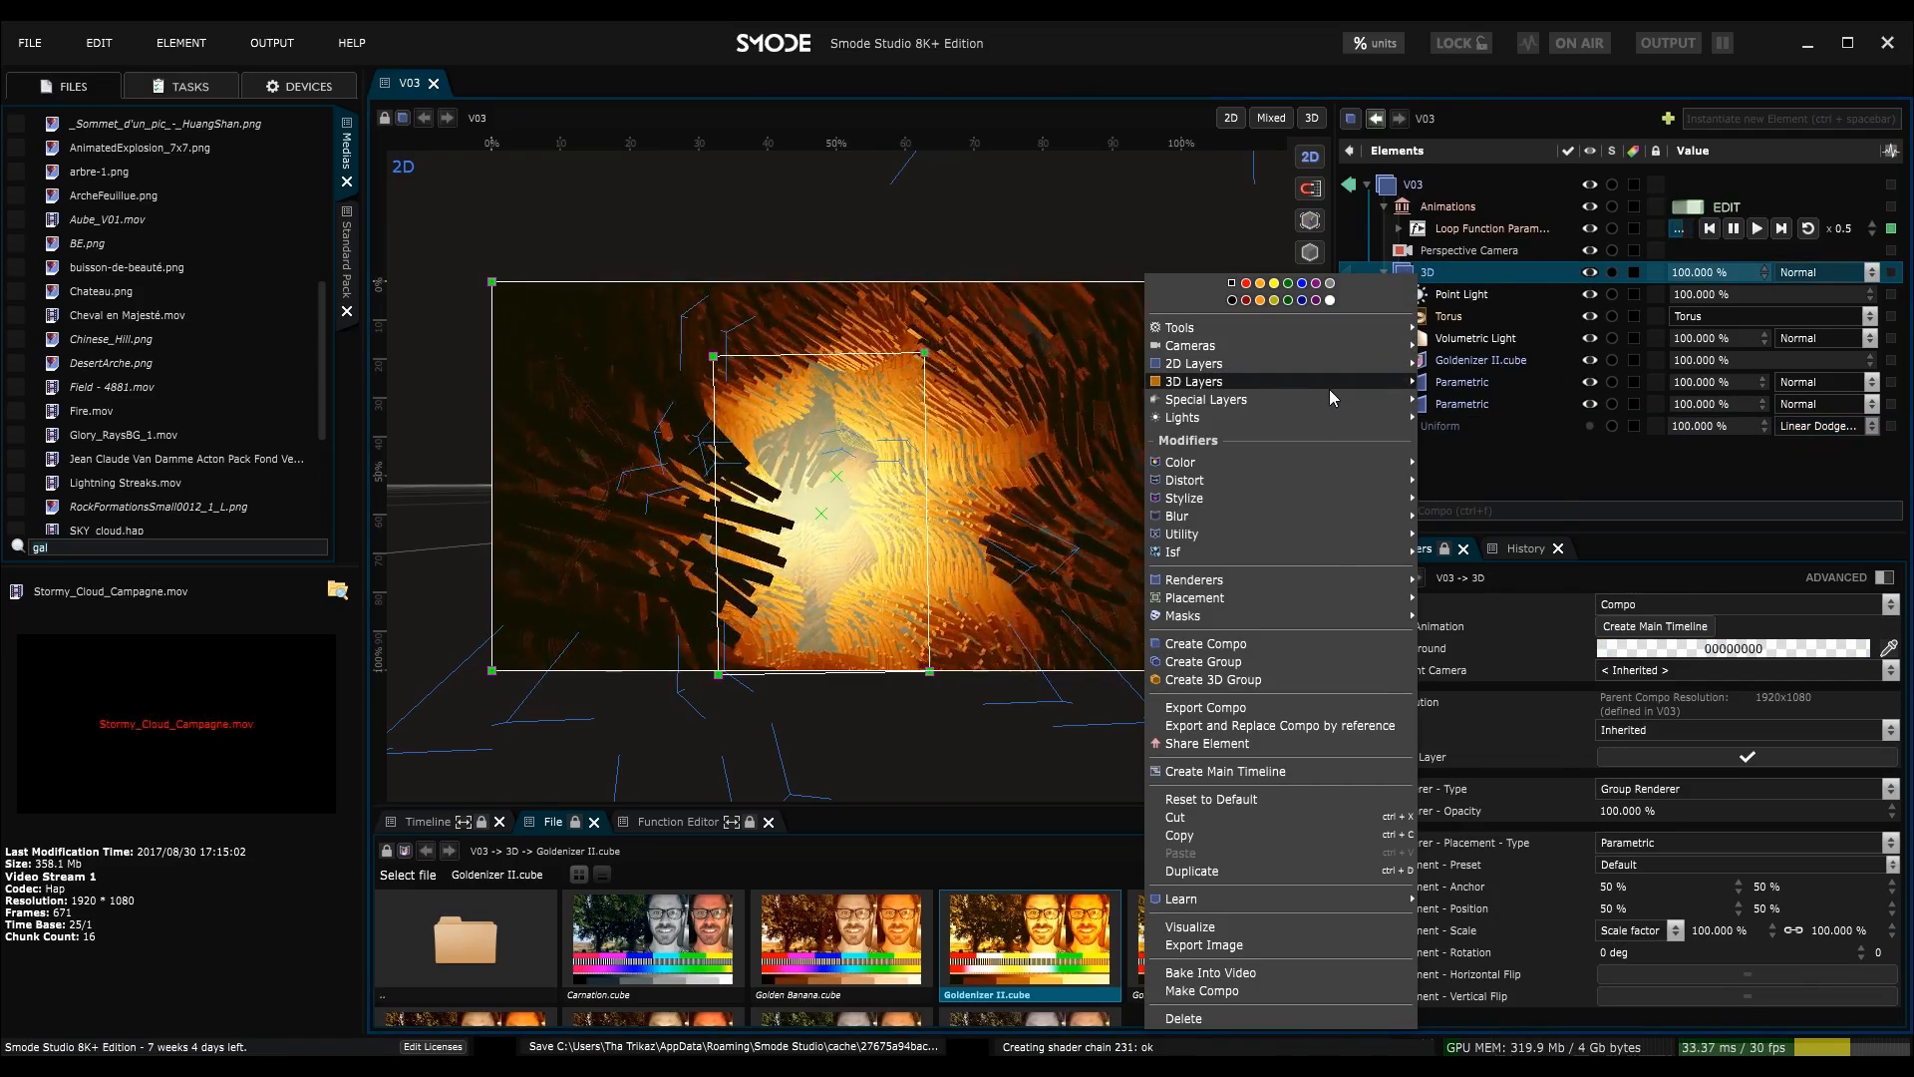
pyautogui.moveTo(1330, 391)
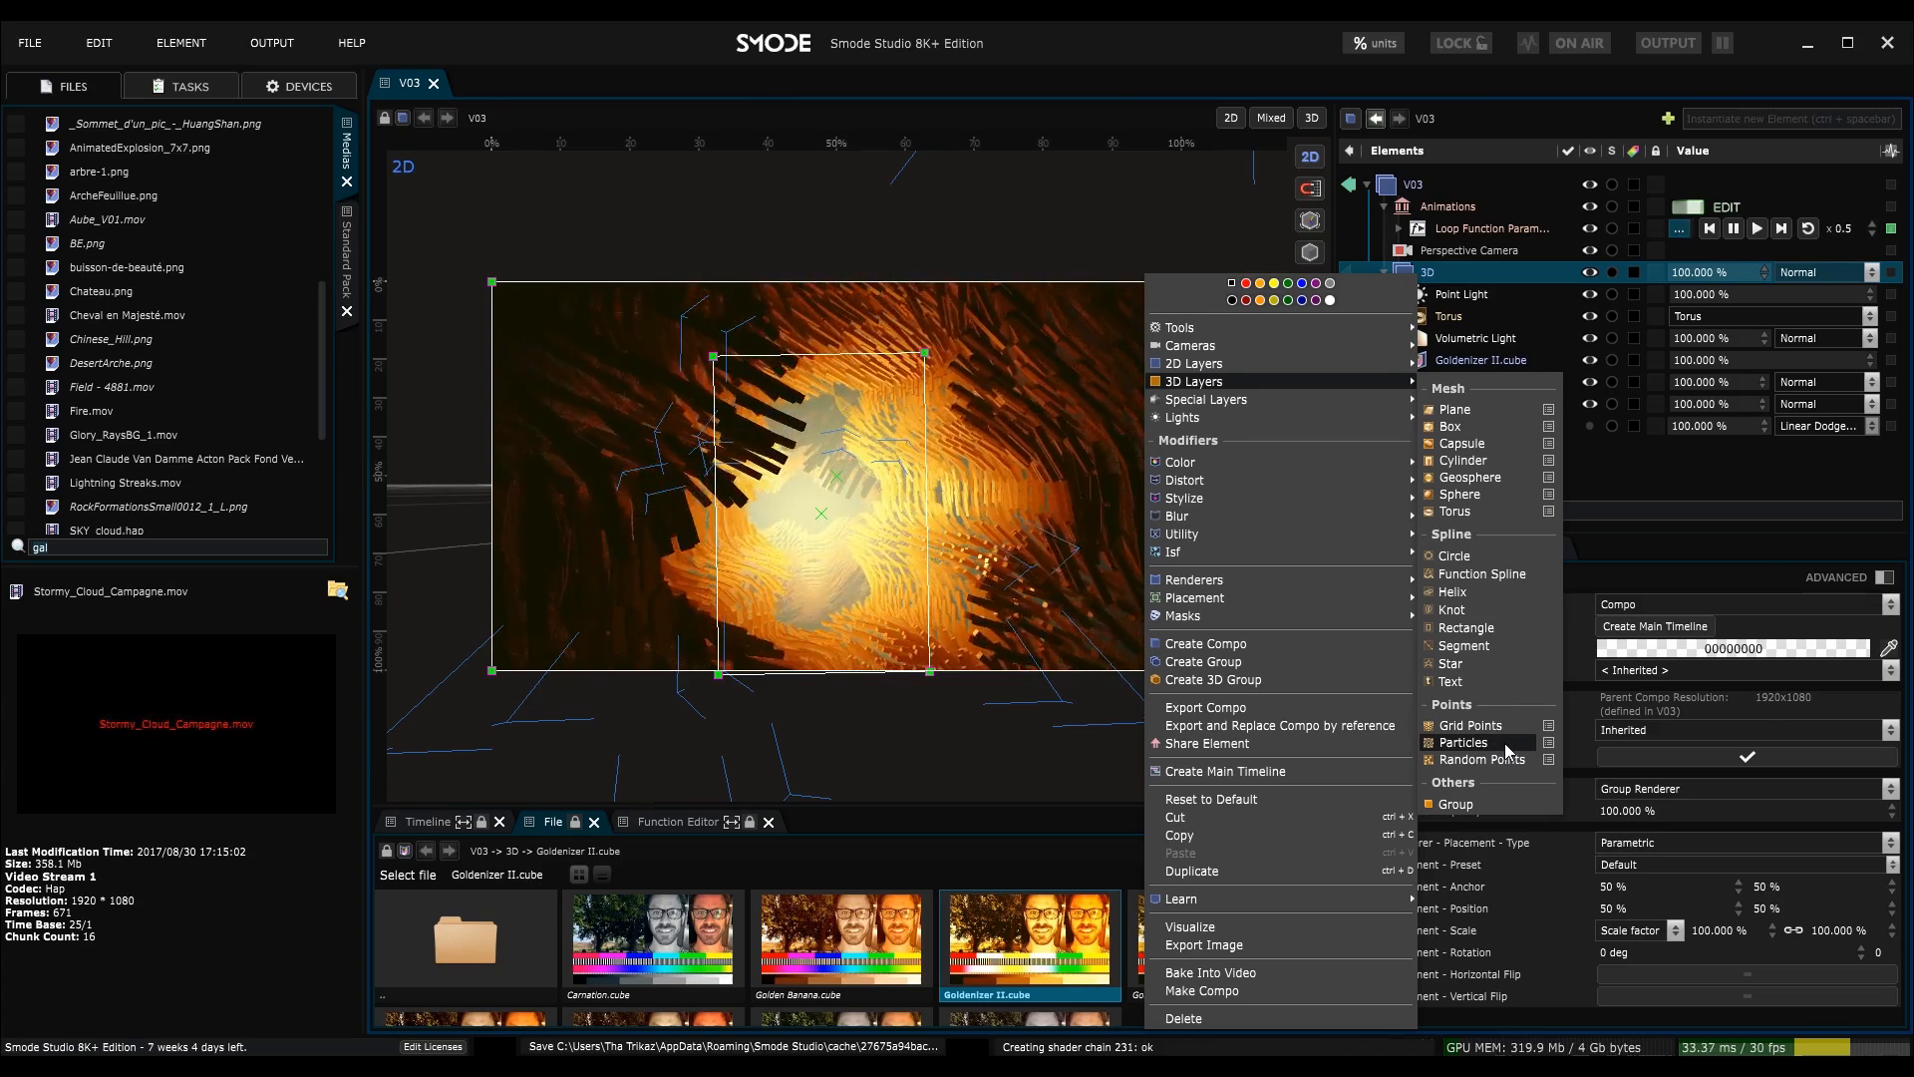
pyautogui.moveTo(1504, 744)
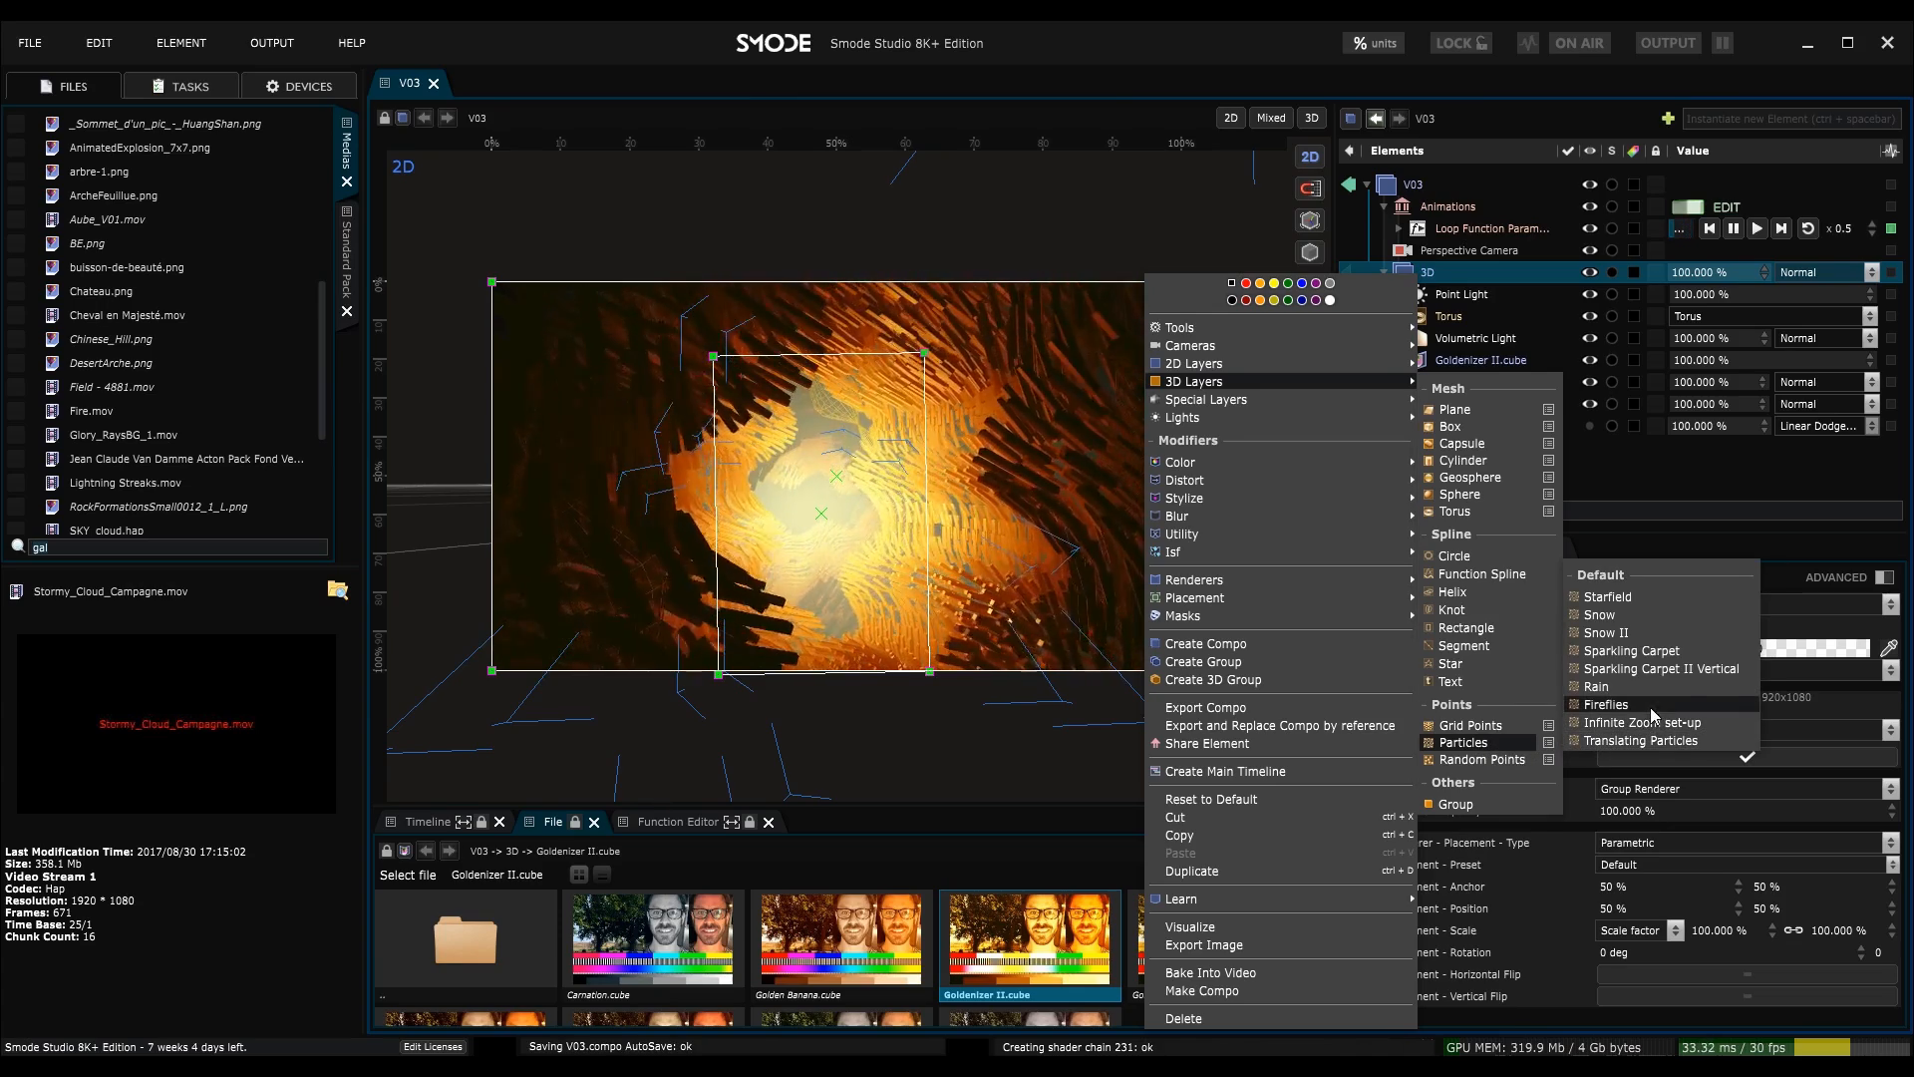
pyautogui.click(1636, 631)
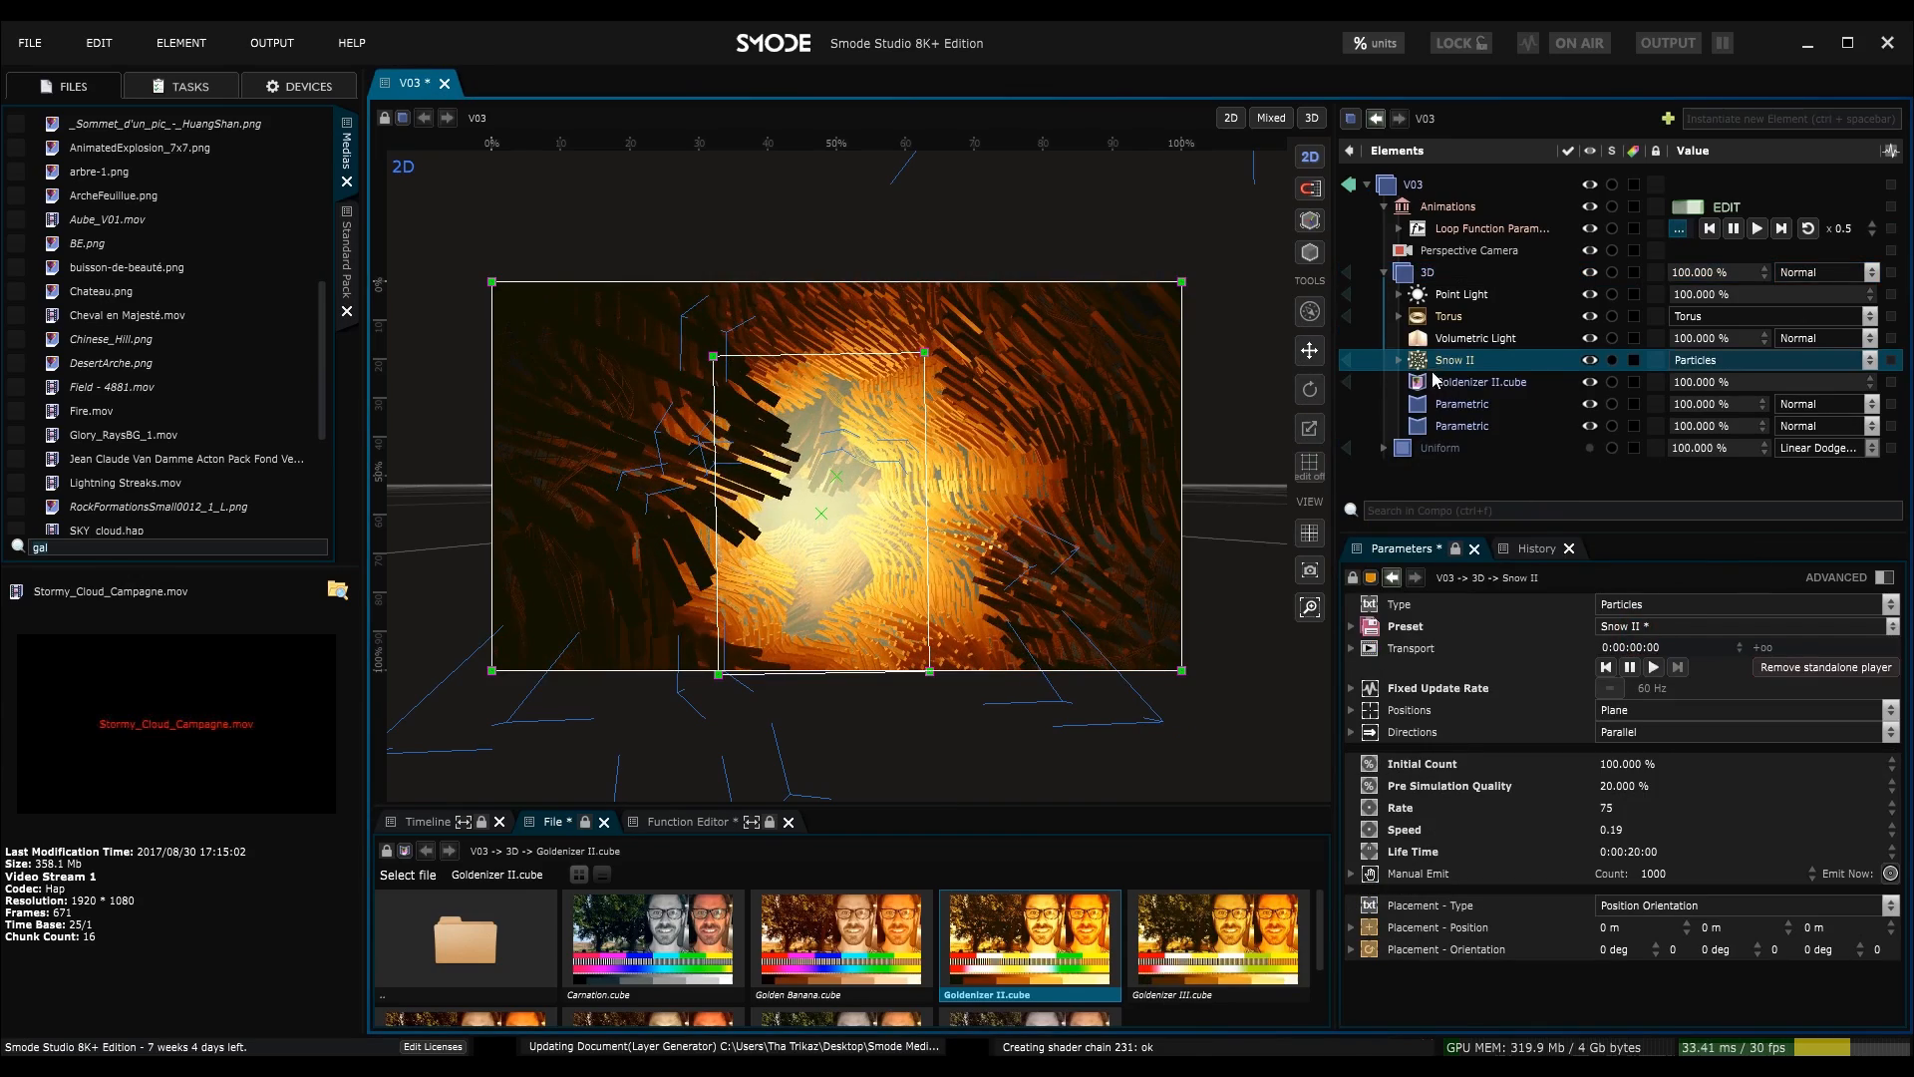
pyautogui.click(1401, 362)
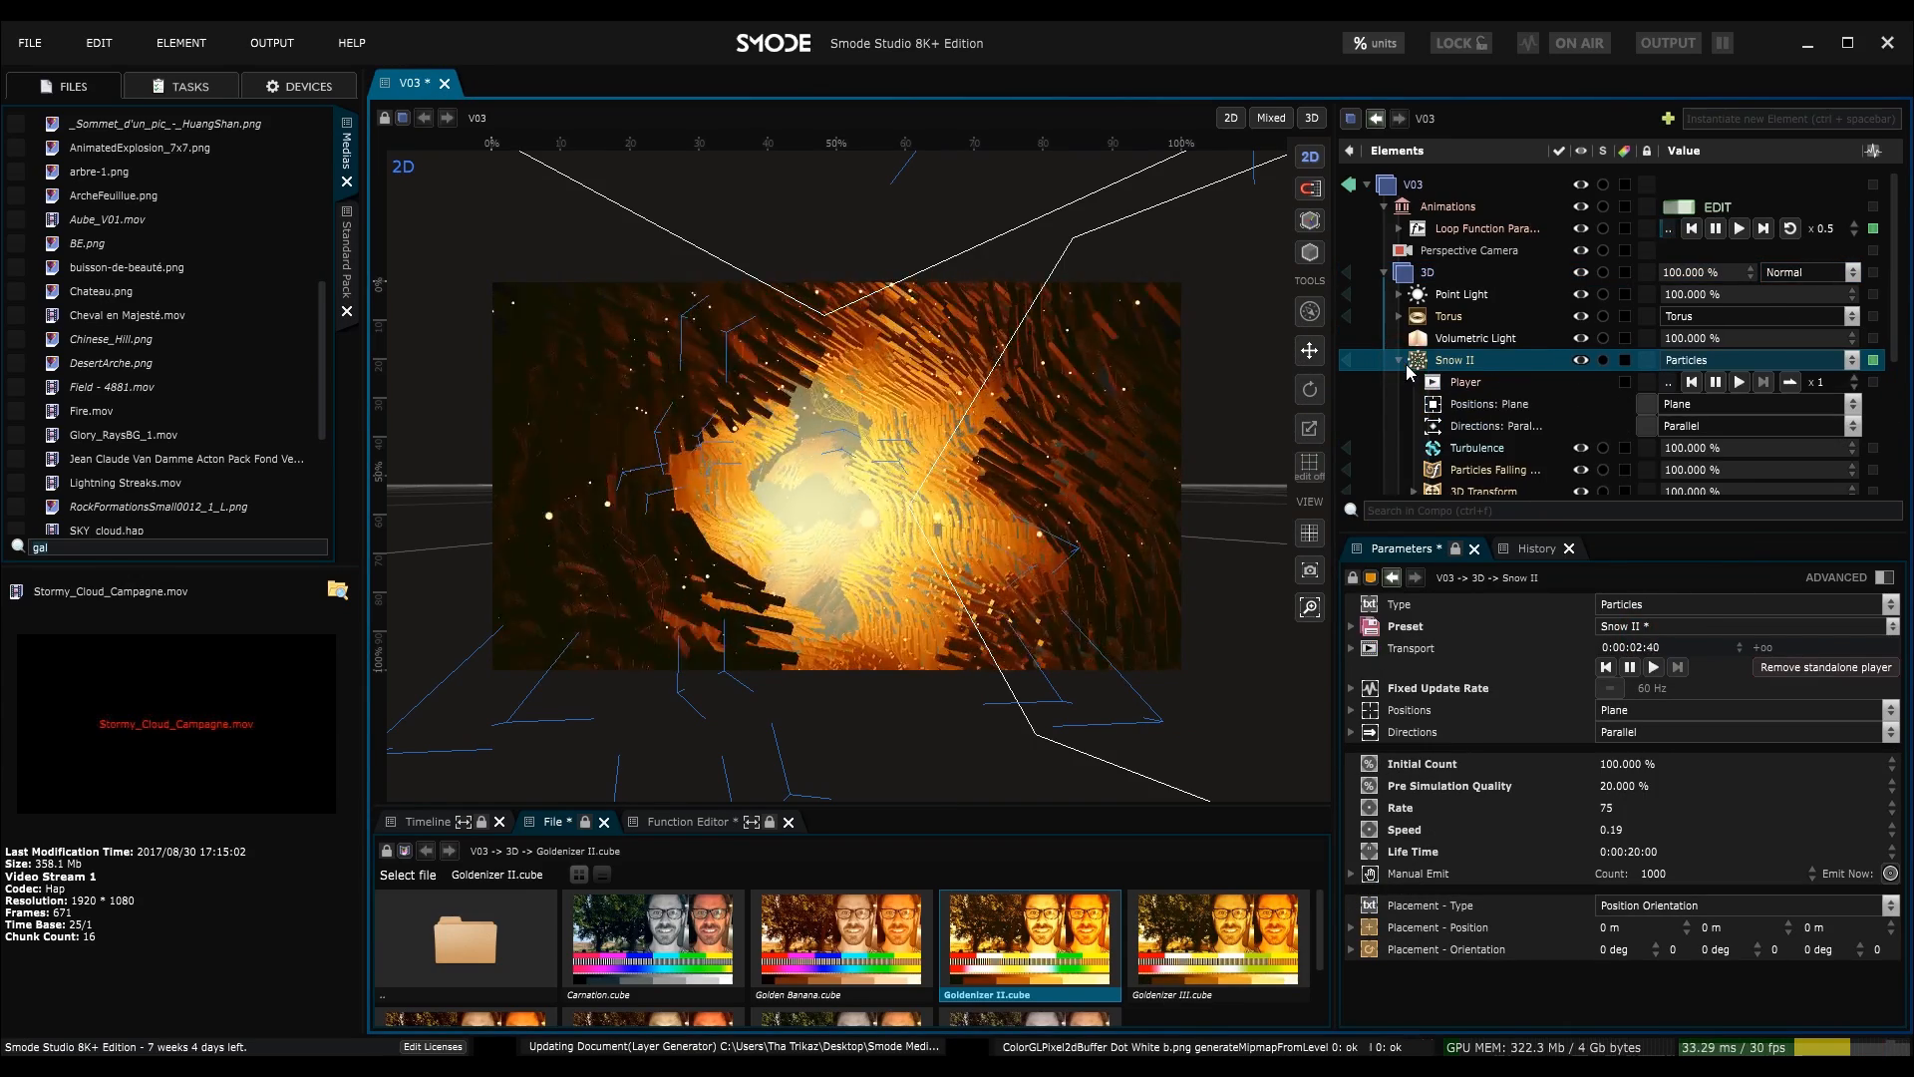
pyautogui.scroll(-3, 1472, 469)
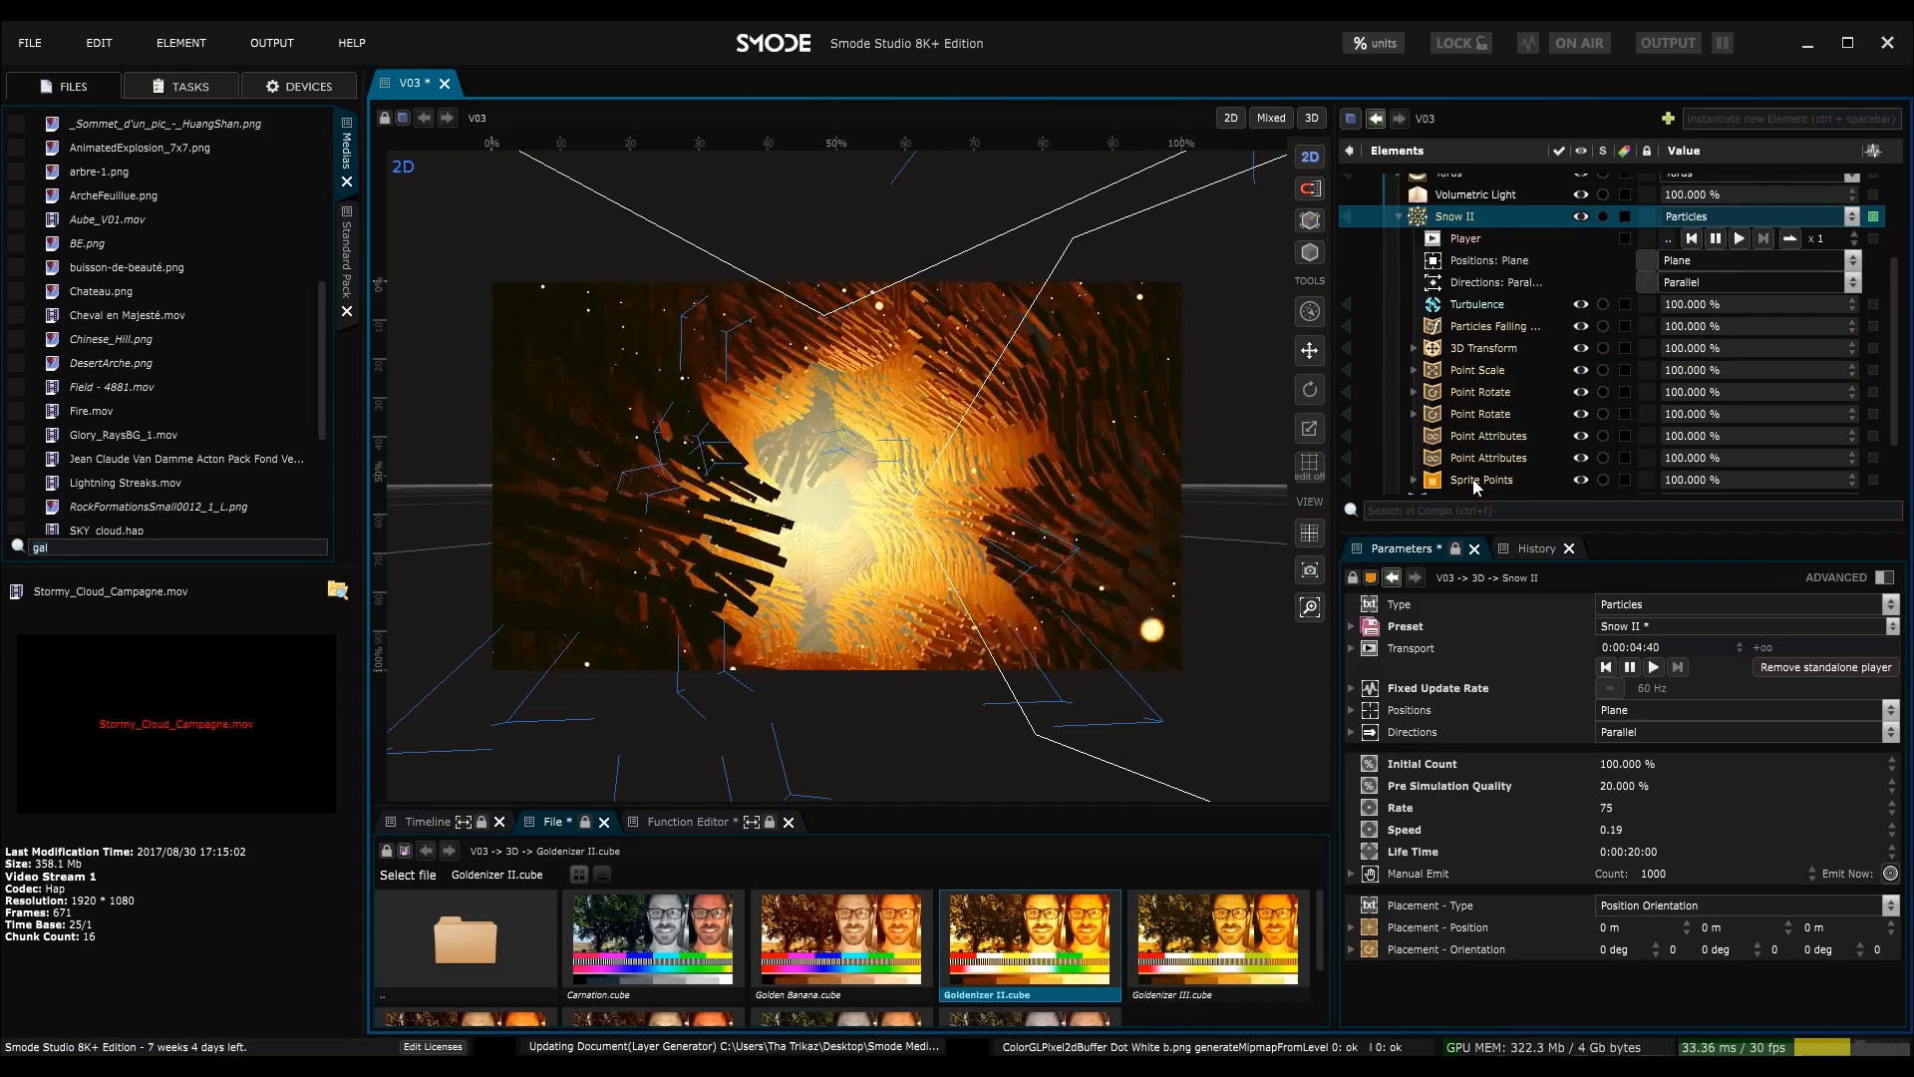
pyautogui.scroll(2, 1475, 469)
# - Replace the Sprite Points renderer of the Snow II particles with Box Points and adjust the boxes
pyautogui.rightClick(1435, 288)
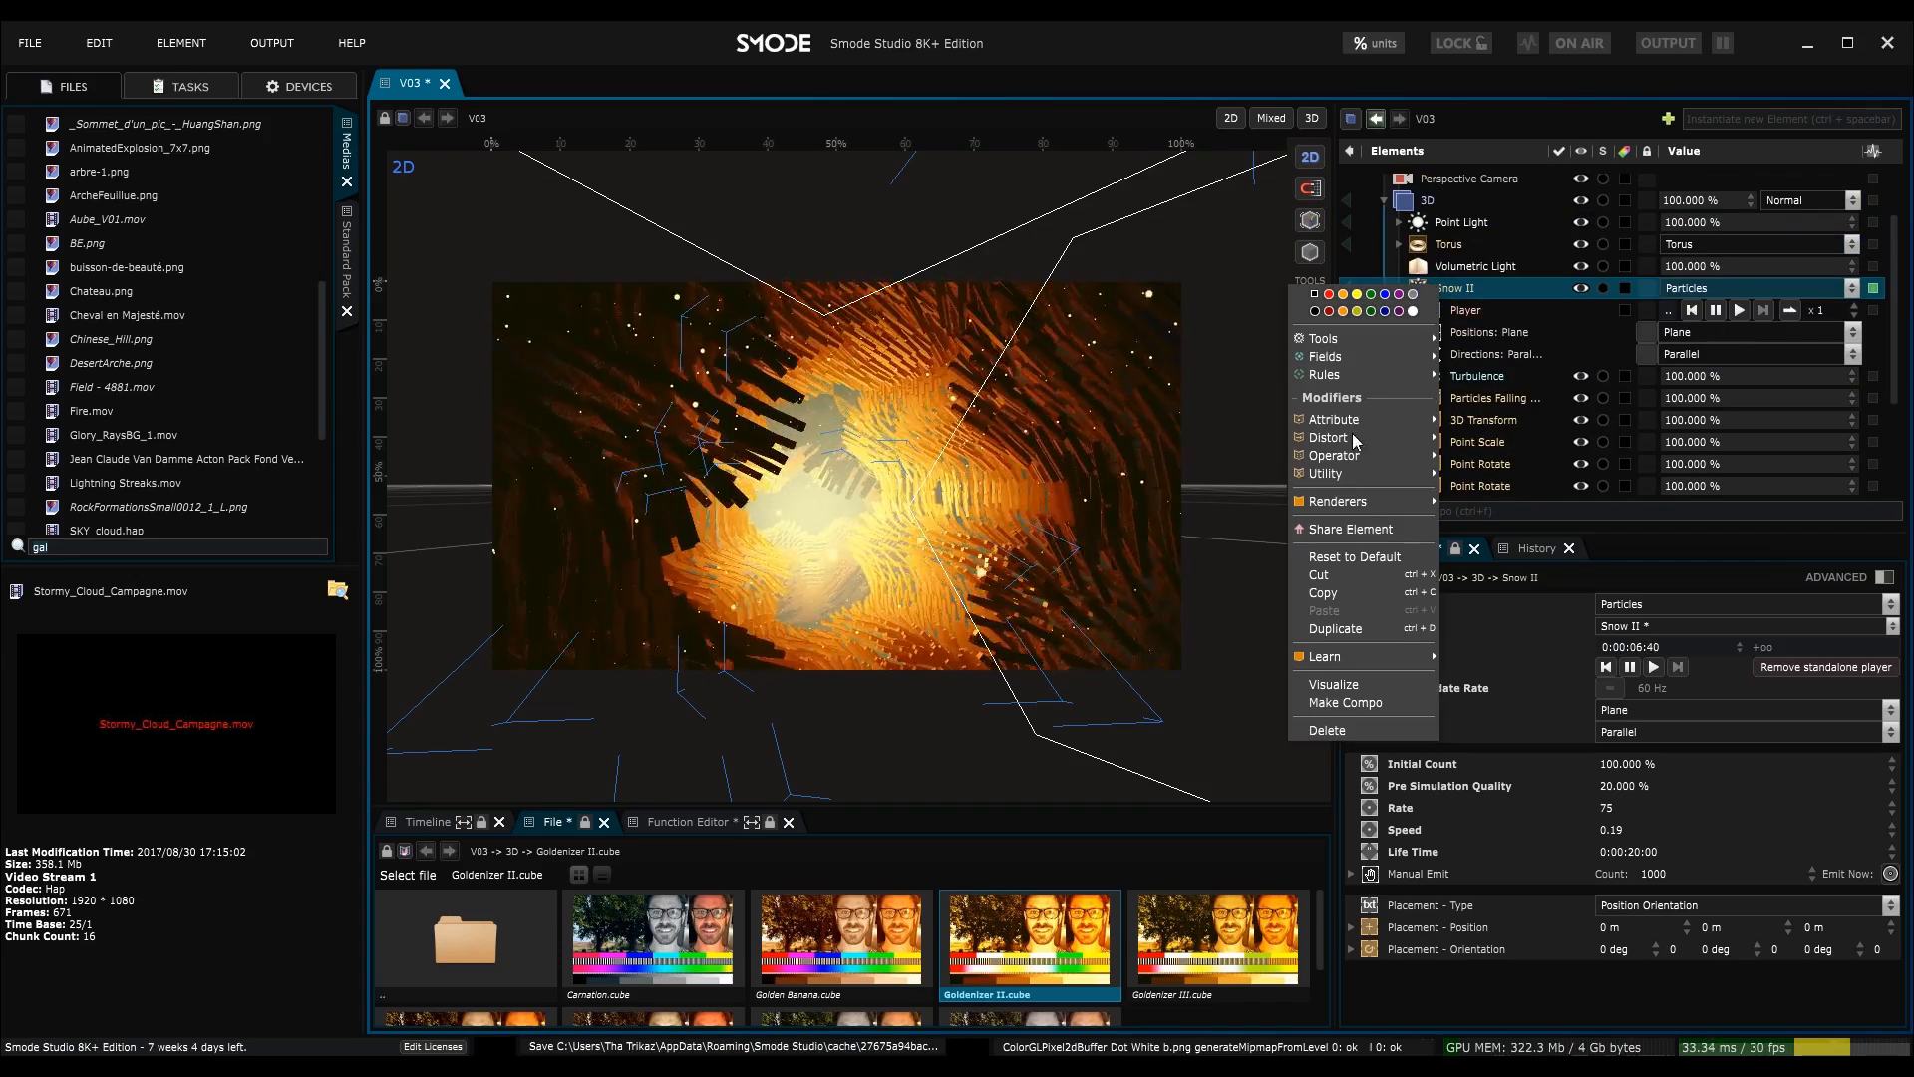
pyautogui.moveTo(1349, 500)
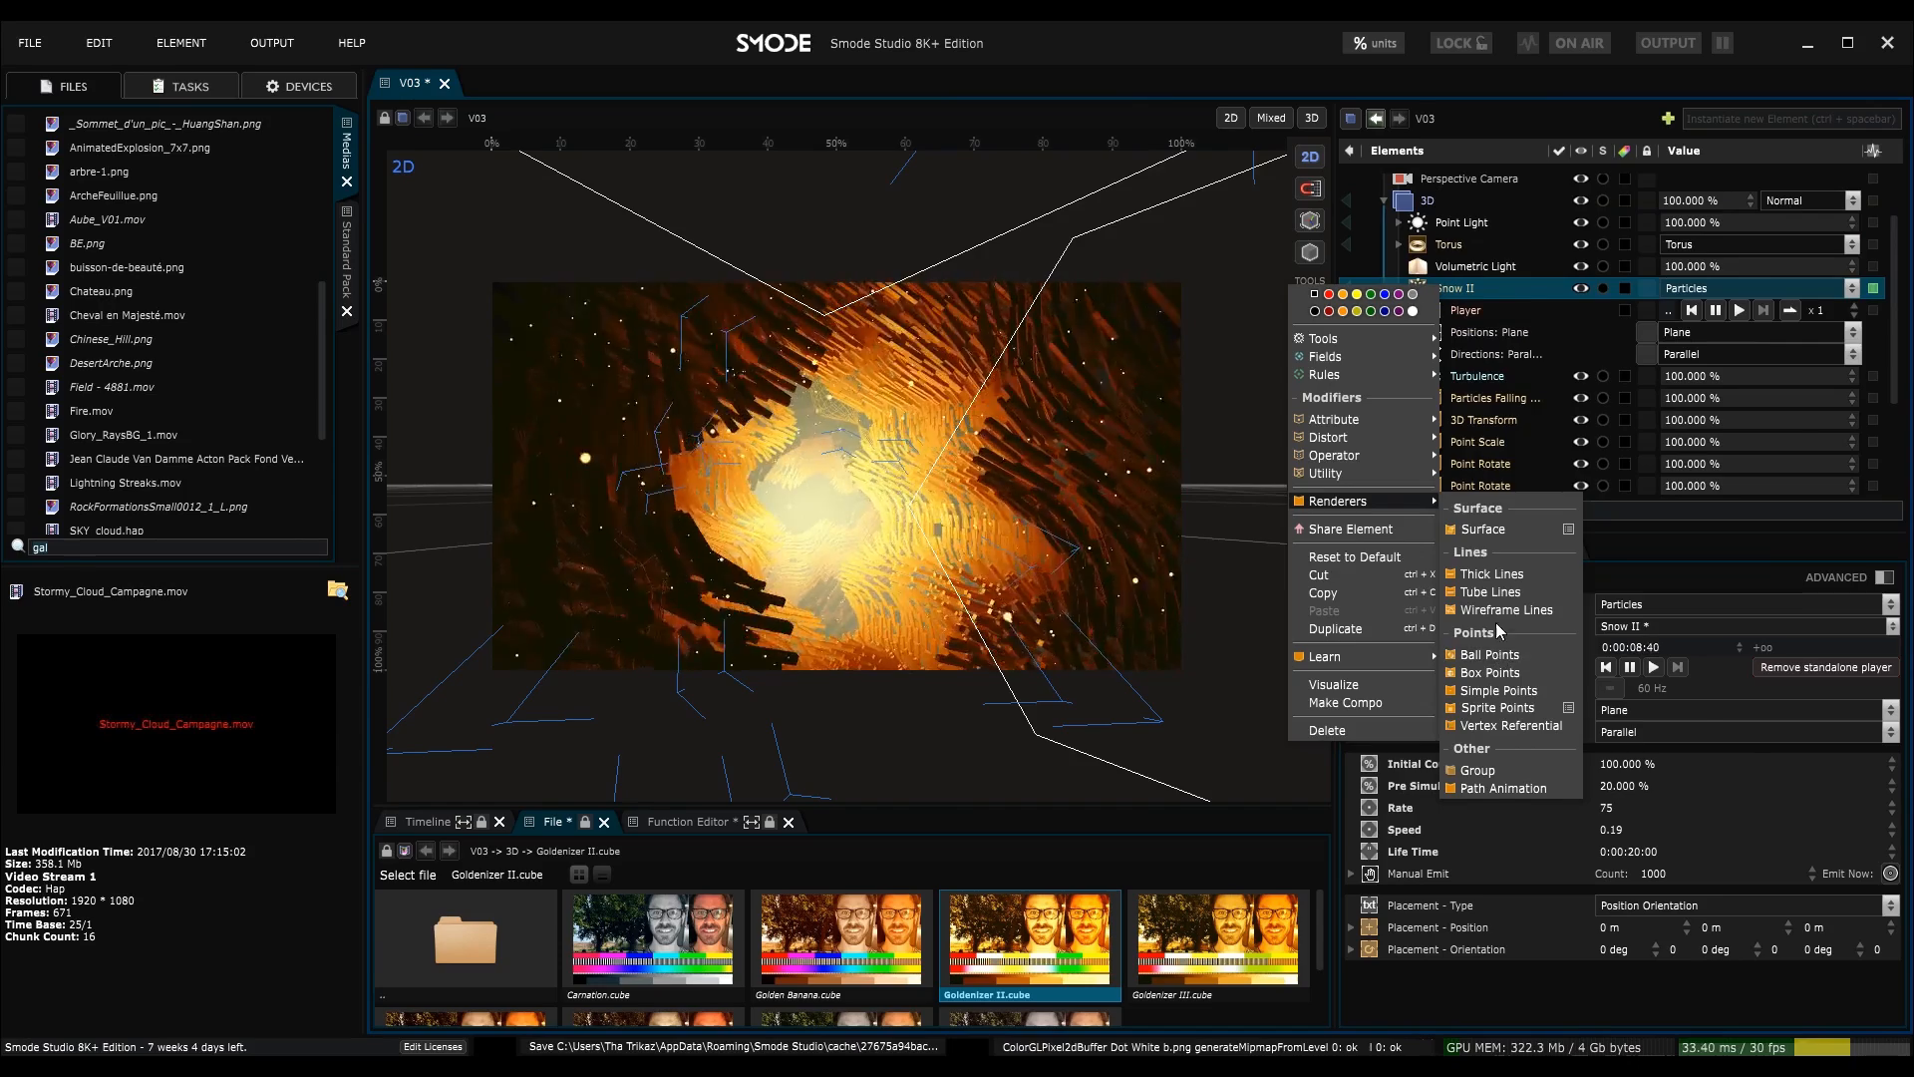
pyautogui.click(1490, 672)
pyautogui.click(1460, 377)
pyautogui.press('Delete')
pyautogui.moveTo(1707, 720)
pyautogui.mouseDown()
pyautogui.moveTo(1707, 674)
pyautogui.moveTo(1707, 713)
pyautogui.mouseUp()
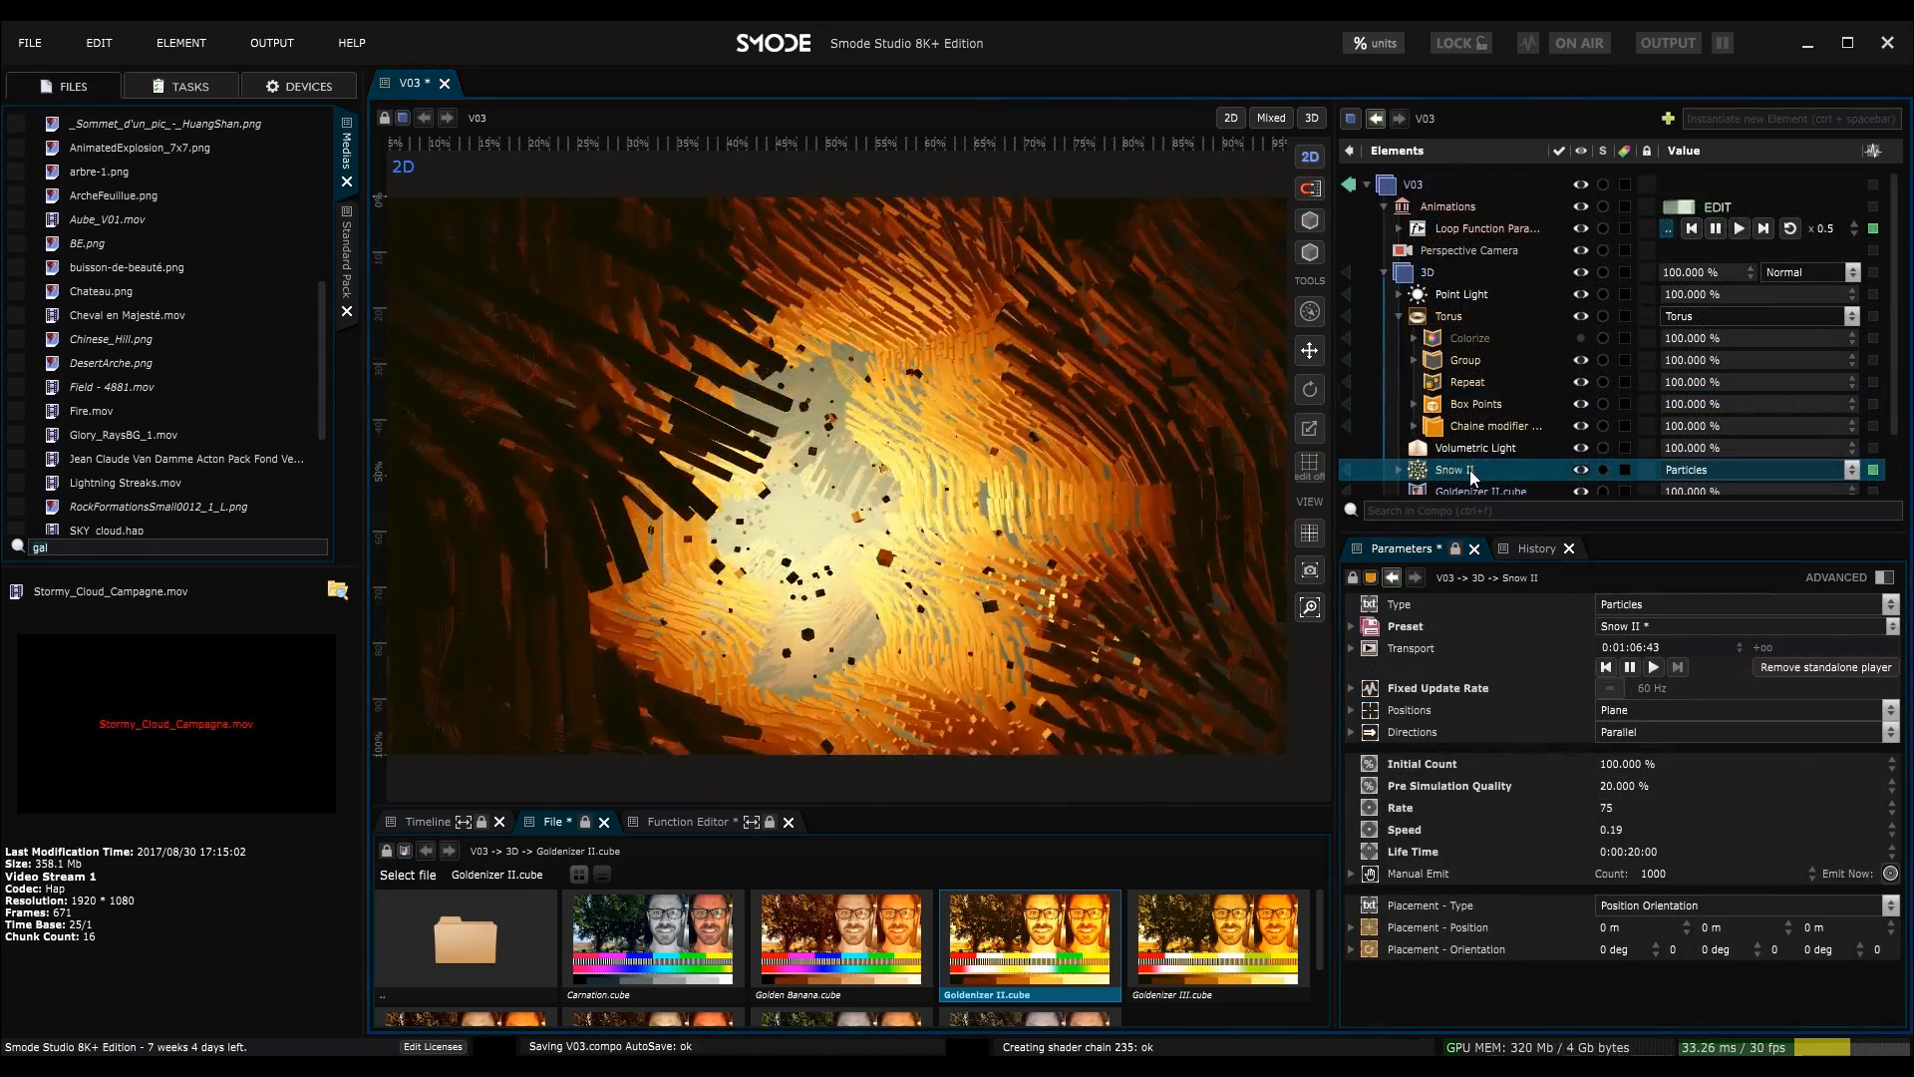
# - Disable the Snow II particles and set the Torus precision to 184 by 3
pyautogui.press('space')
pyautogui.scroll(-1, 971, 421)
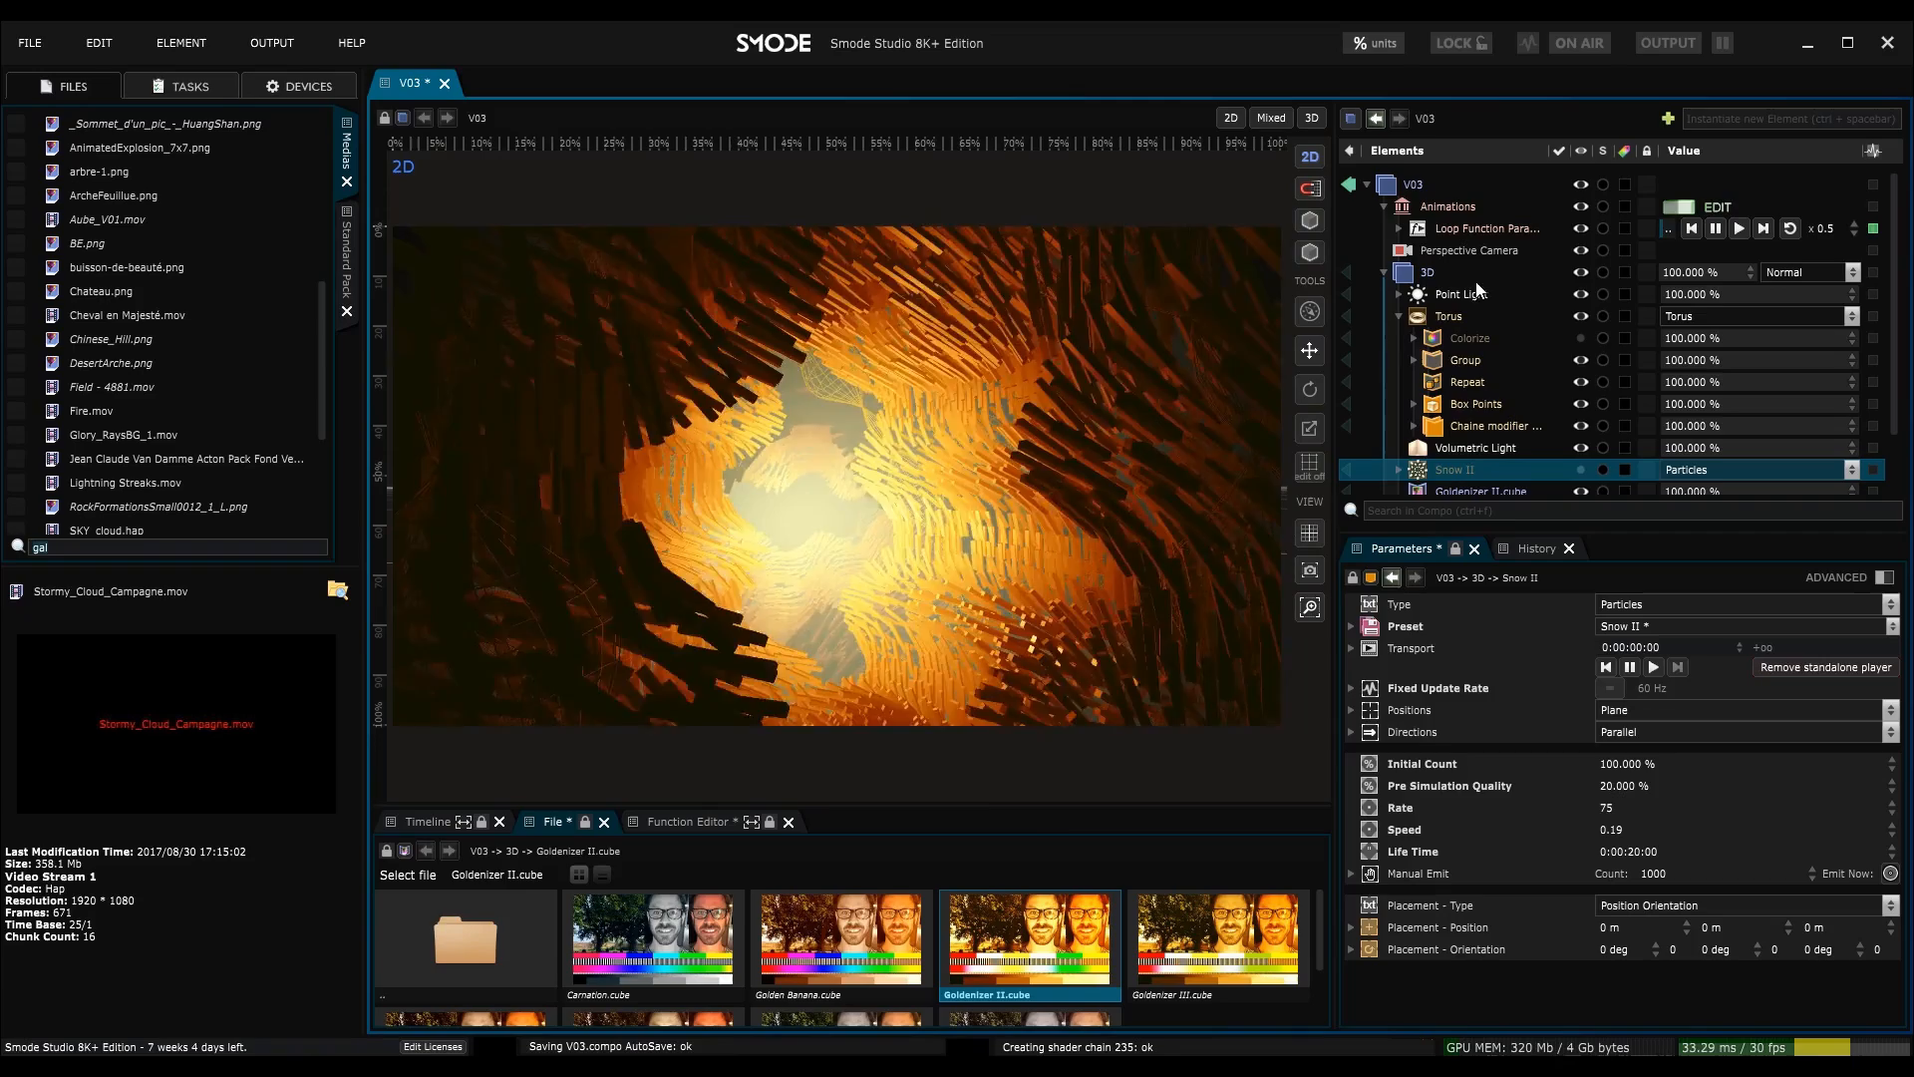
pyautogui.click(1450, 316)
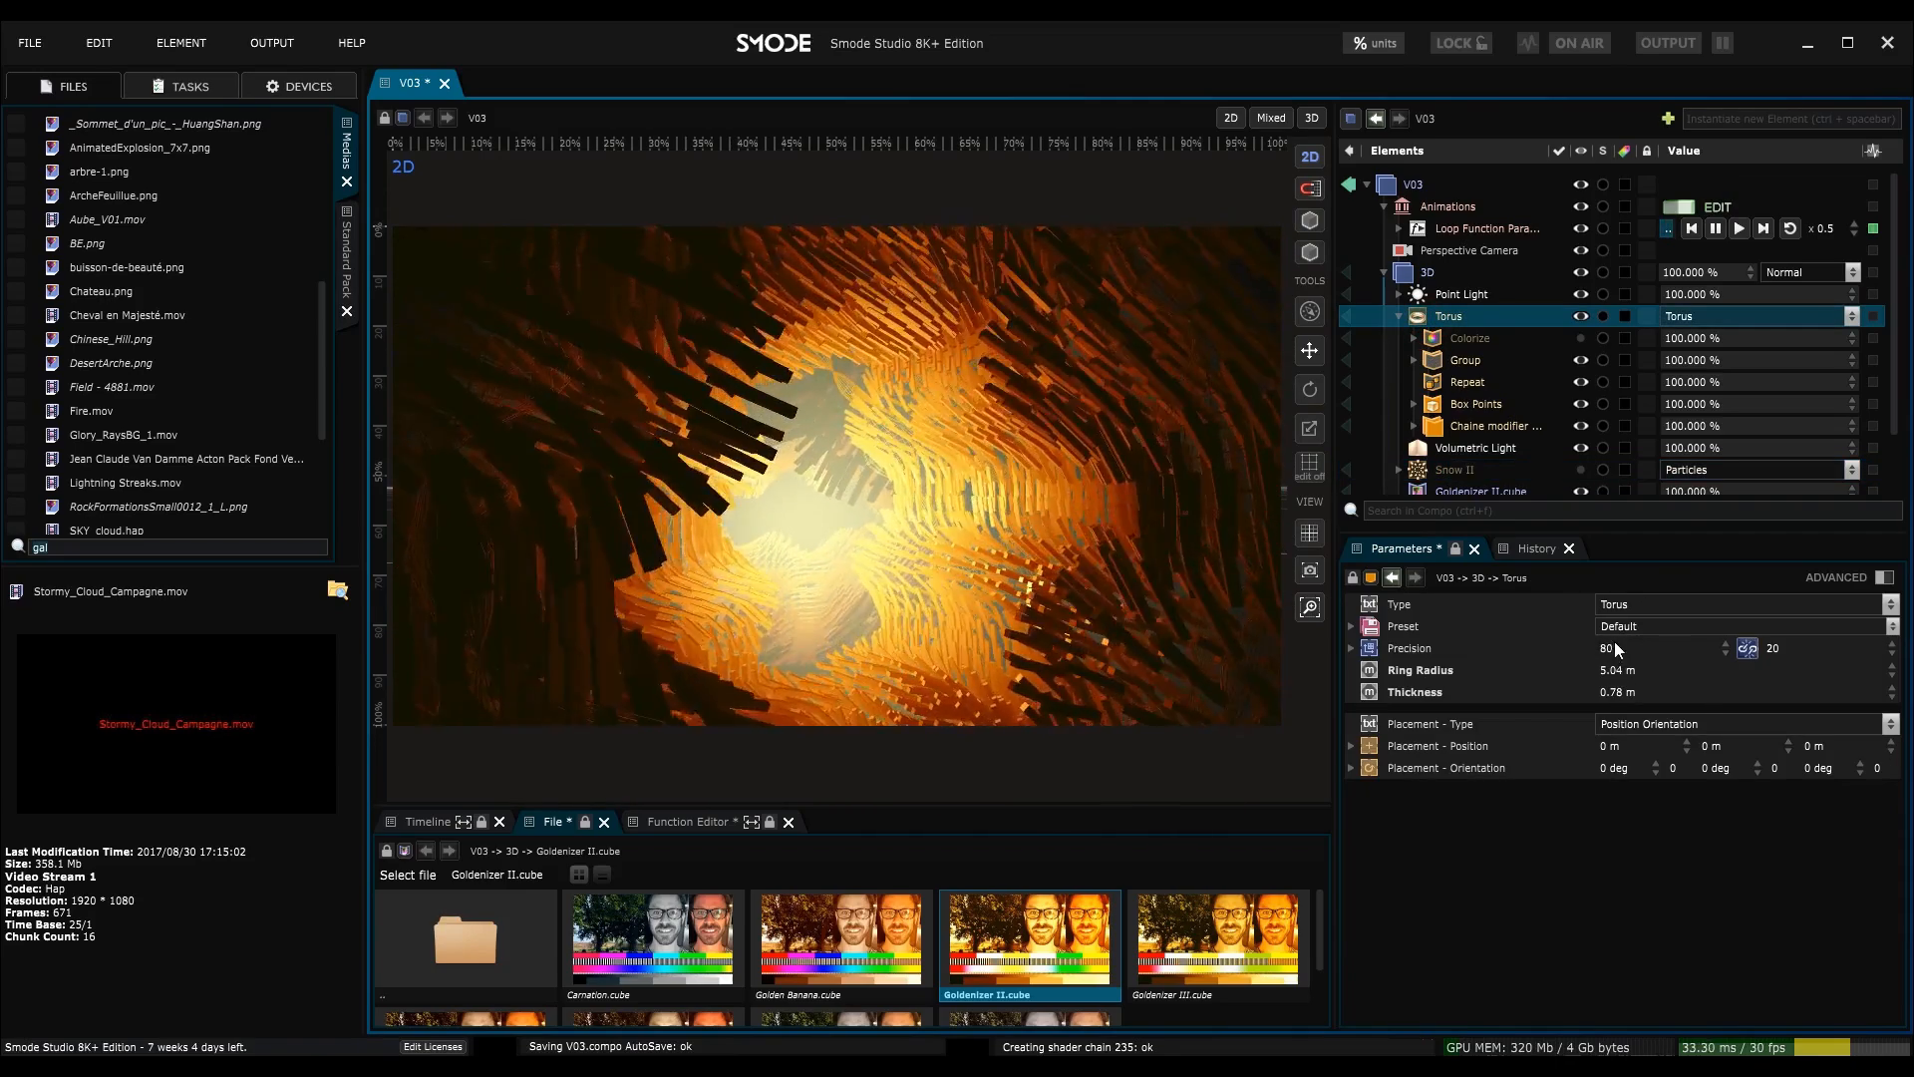
pyautogui.moveTo(1615, 649); pyautogui.dragTo(1615, 545)
pyautogui.moveTo(1853, 647); pyautogui.dragTo(1852, 664)
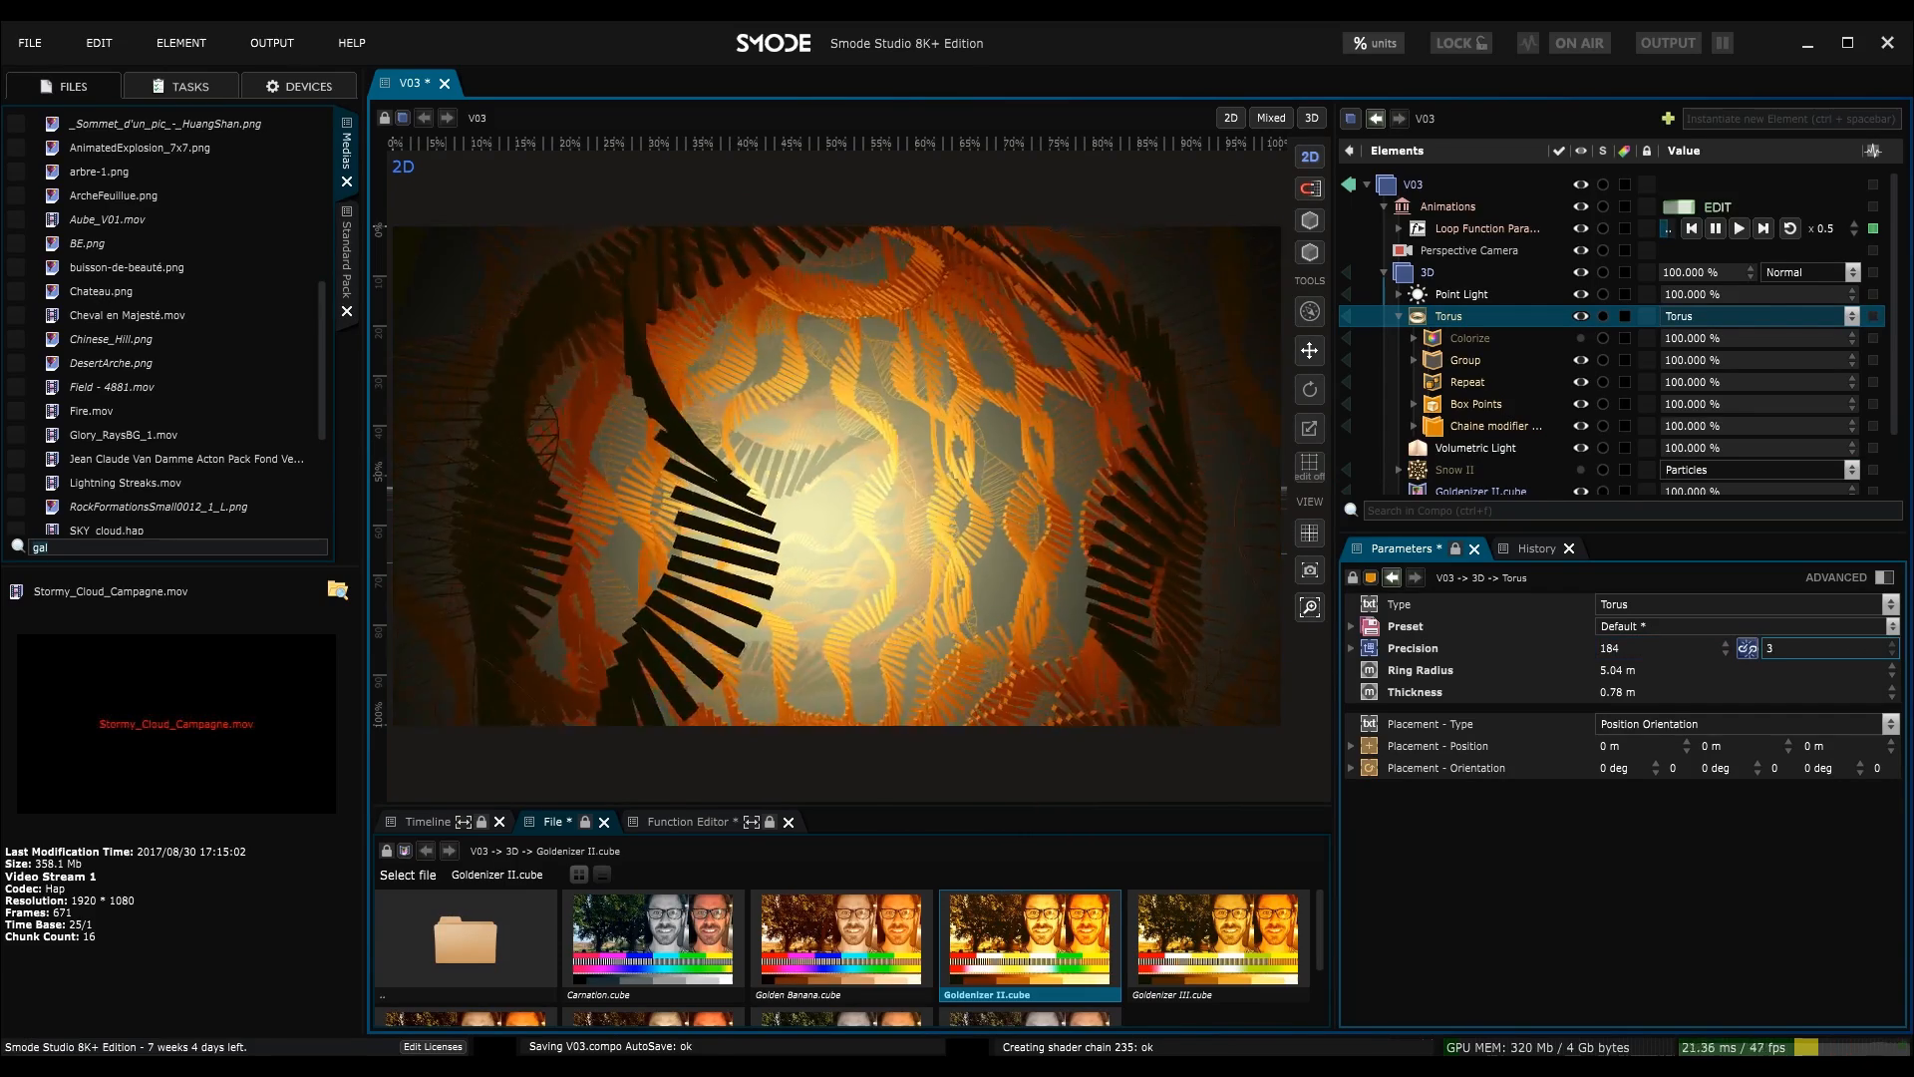